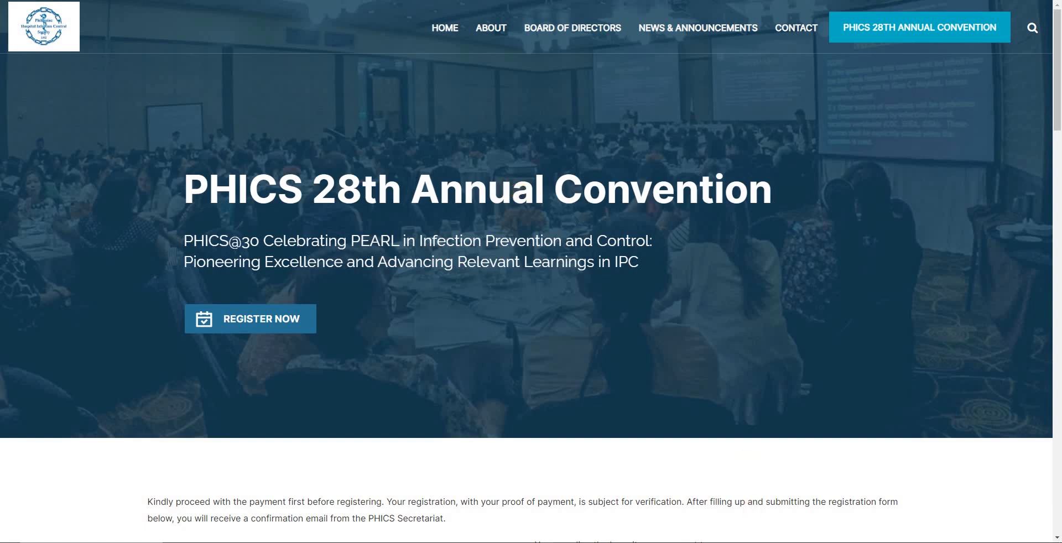
# Step: Switch to the Notepad outline and add the heading "Drupal 9" above Google Analytics, followed by a blank line
pyautogui.hotkey('alt', 'Tab')
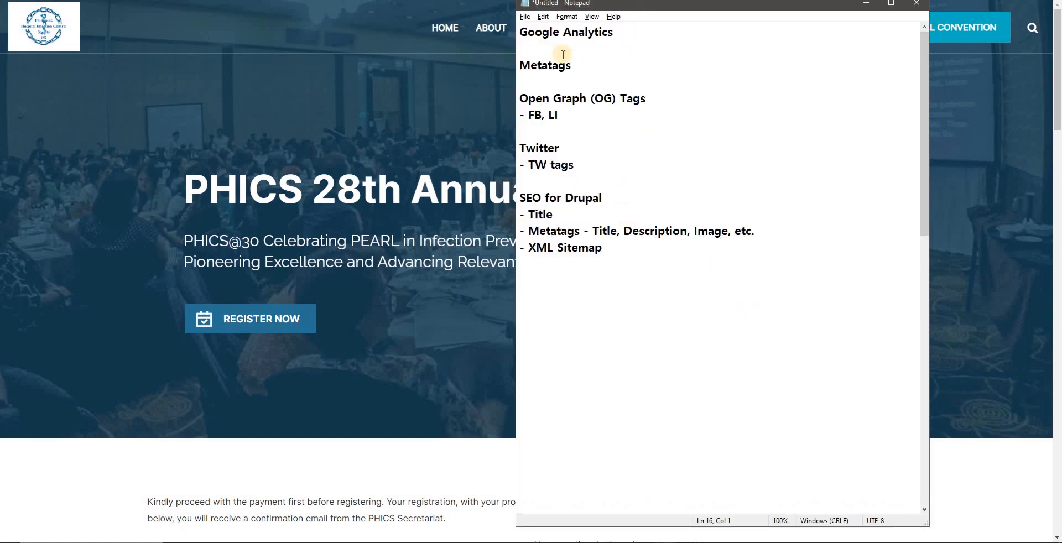
pyautogui.click(521, 32)
pyautogui.press('Return')
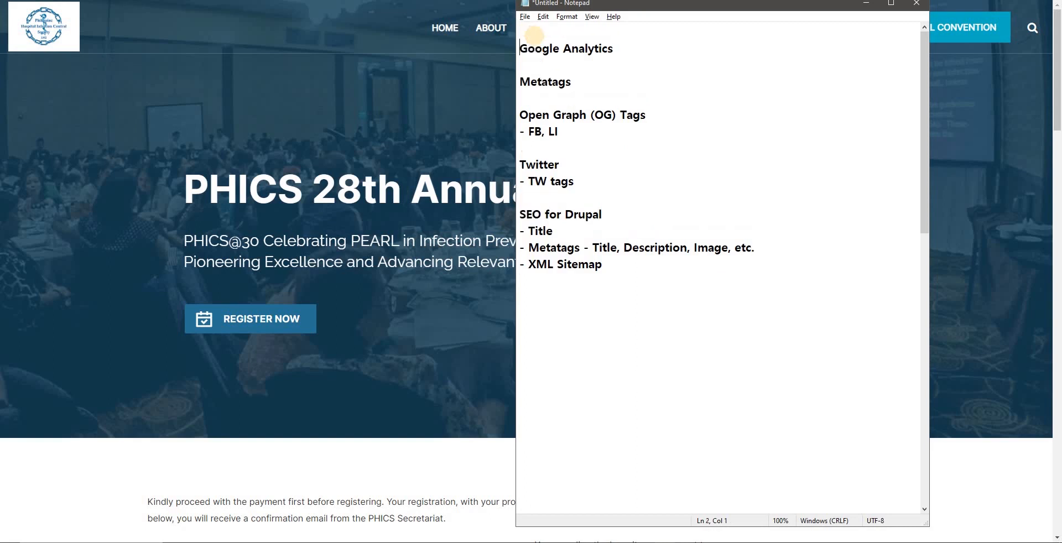
pyautogui.press('Return')
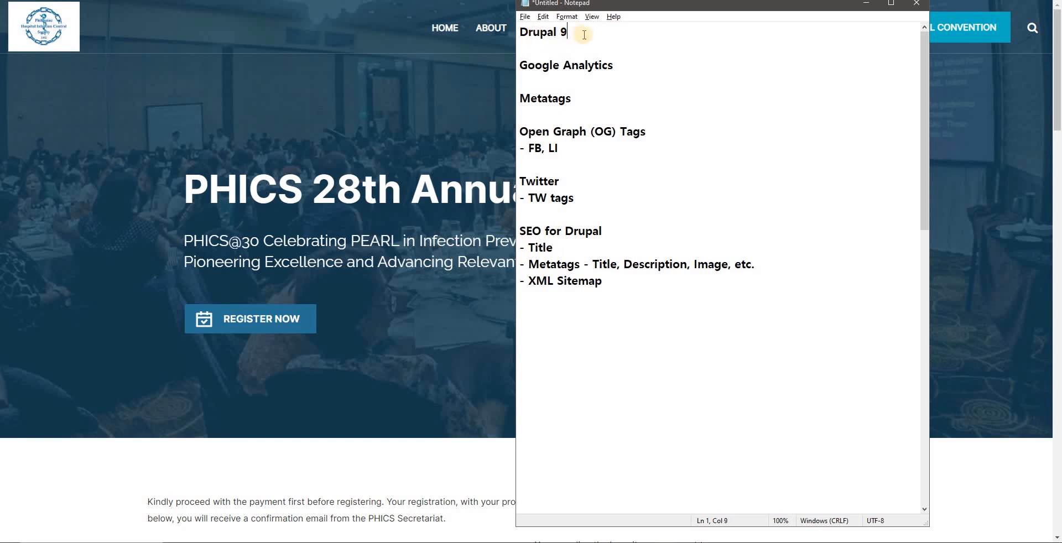
pyautogui.moveTo(690, 4); pyautogui.dragTo(696, 32)
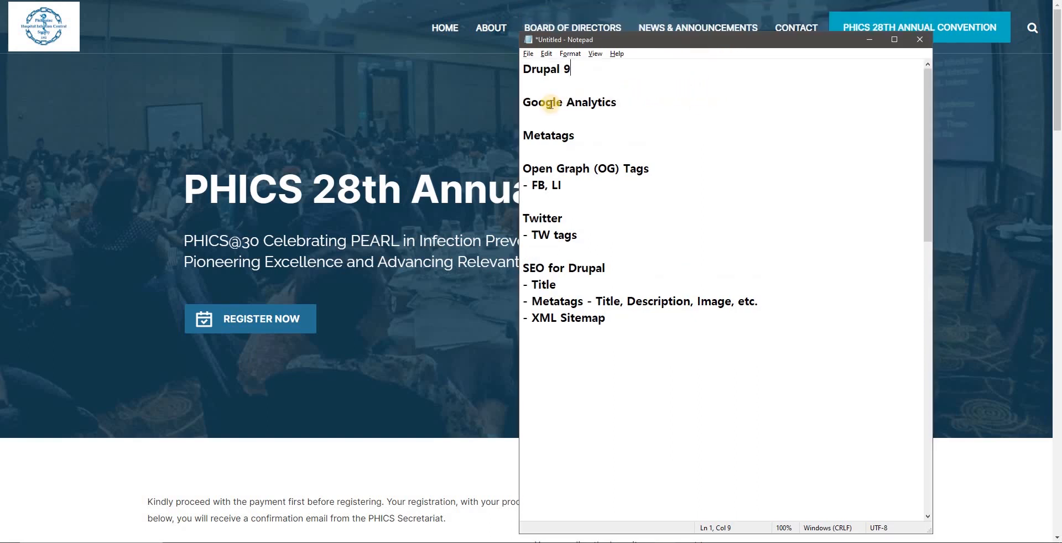
# Step: Review the outline's topics: Google Analytics, Metatags, Open Graph and Twitter tags, and SEO for Drupal with XML Sitemap
pyautogui.moveTo(523, 103); pyautogui.dragTo(593, 114)
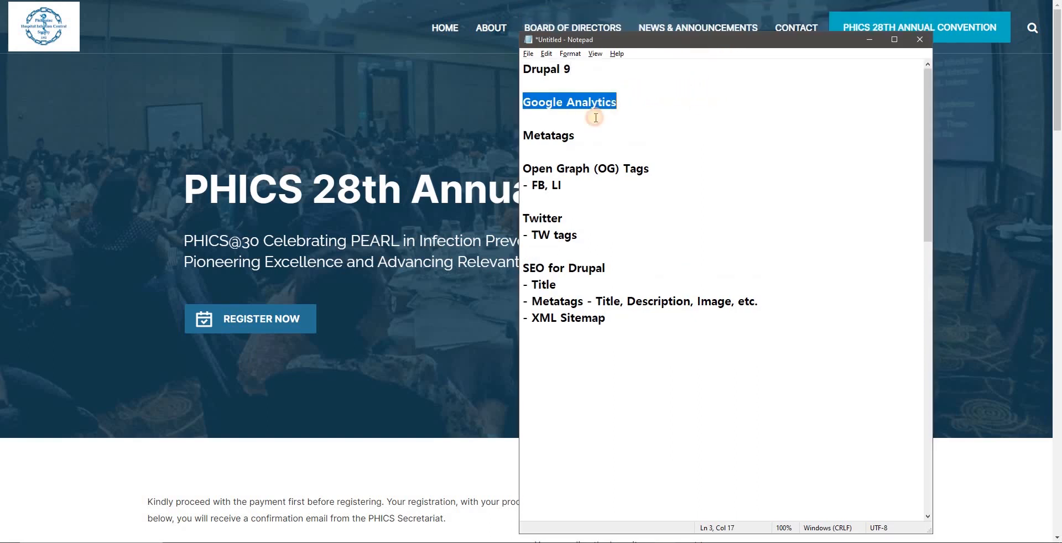
pyautogui.doubleClick(534, 136)
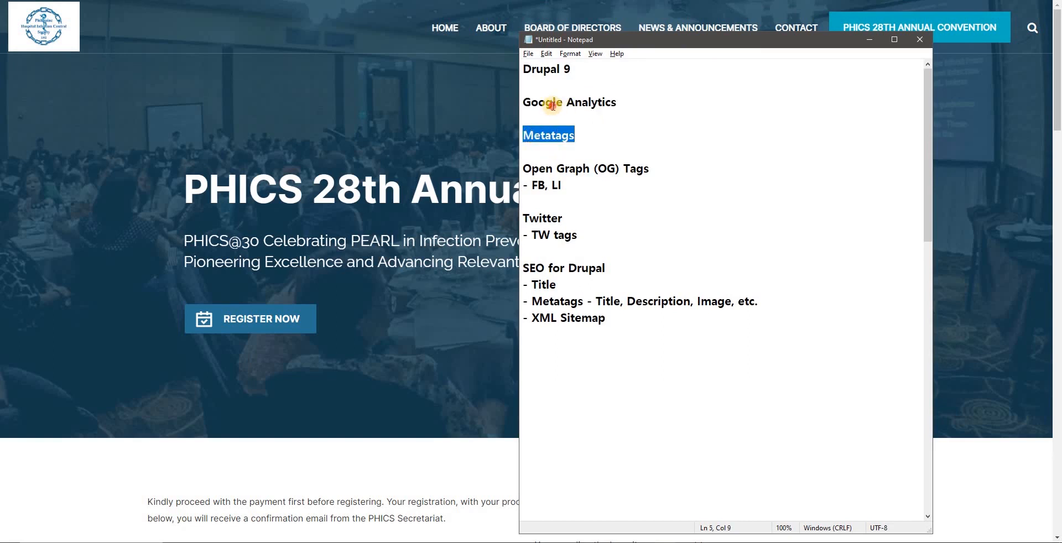
pyautogui.moveTo(523, 103); pyautogui.dragTo(605, 105)
pyautogui.click(637, 102)
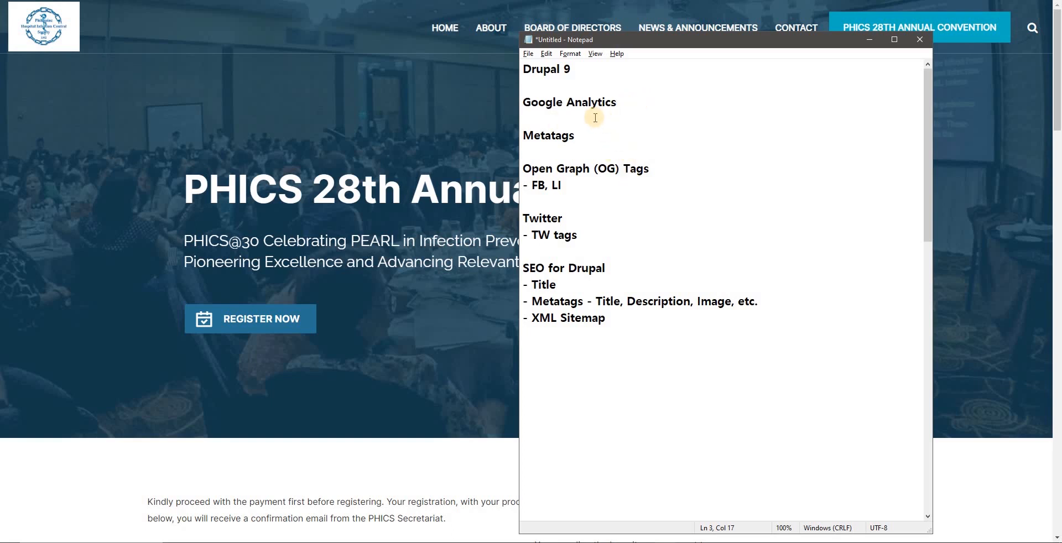
pyautogui.moveTo(524, 136); pyautogui.dragTo(584, 136)
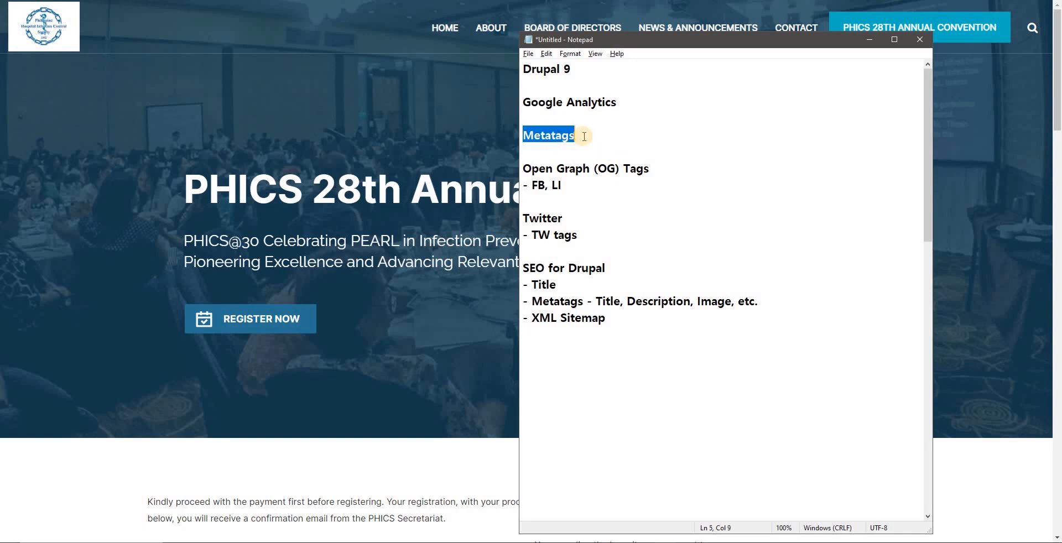
pyautogui.click(584, 136)
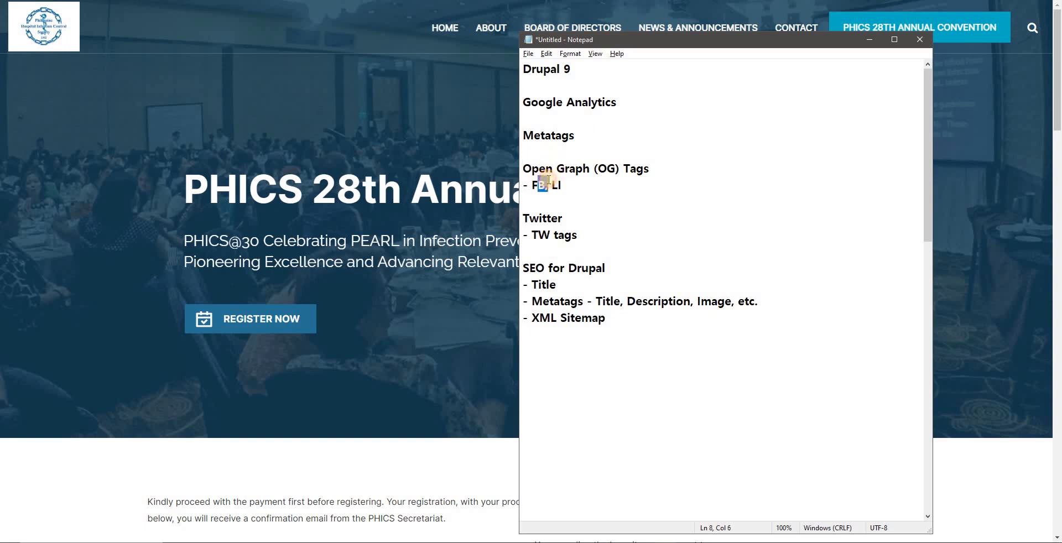
pyautogui.doubleClick(556, 185)
pyautogui.moveTo(539, 217); pyautogui.dragTo(551, 218)
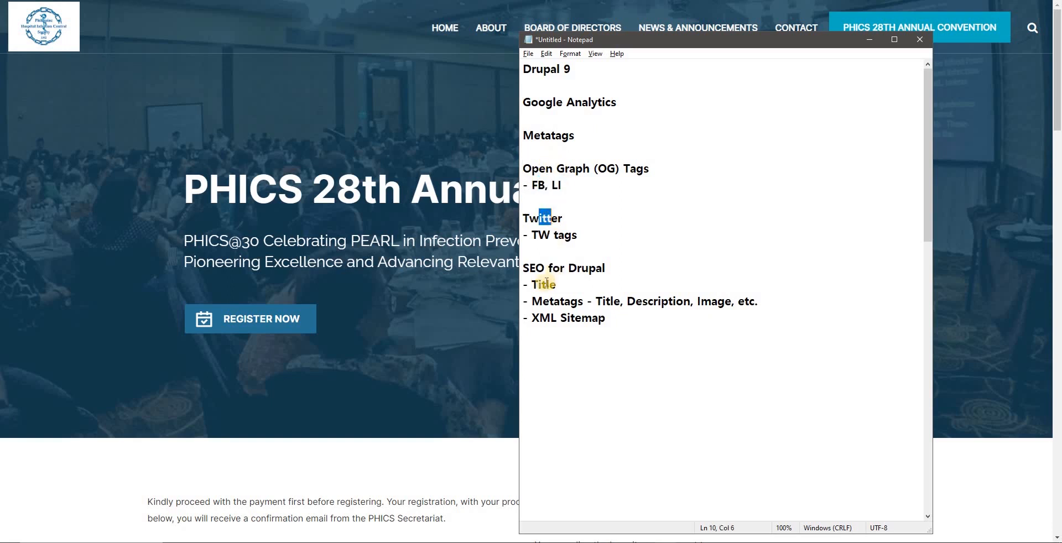
pyautogui.click(556, 257)
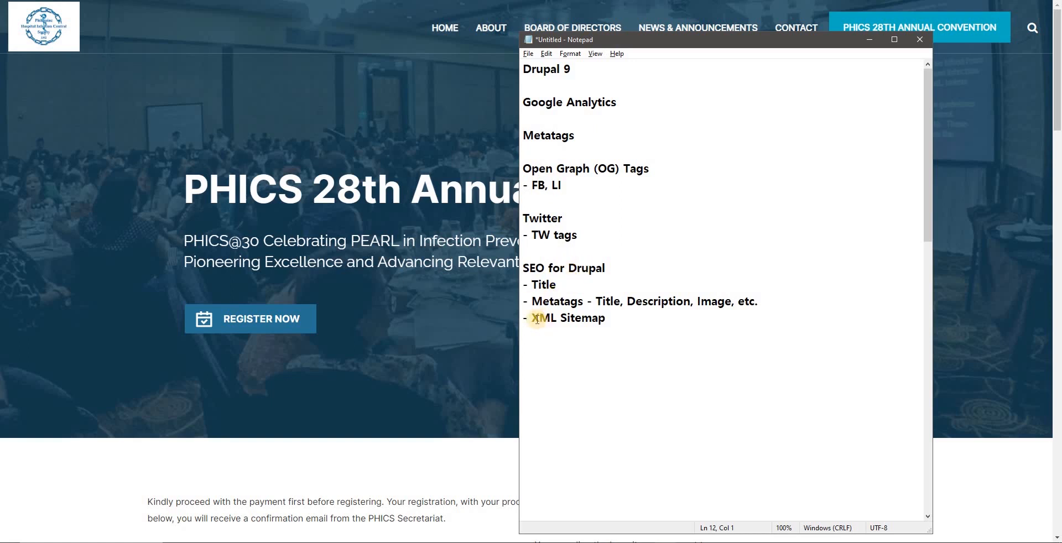
pyautogui.moveTo(537, 319); pyautogui.dragTo(600, 319)
pyautogui.click(573, 284)
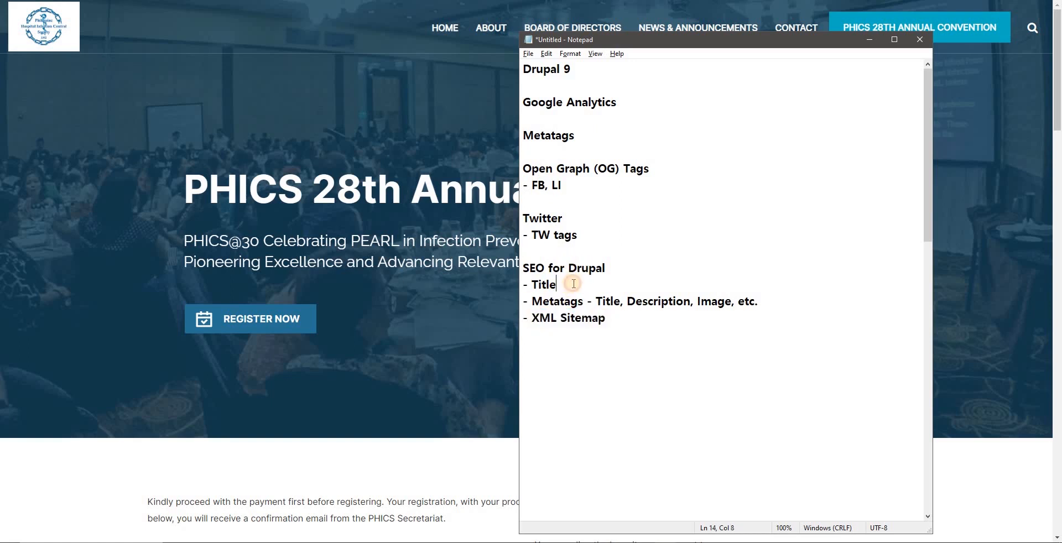
pyautogui.moveTo(533, 135); pyautogui.dragTo(564, 135)
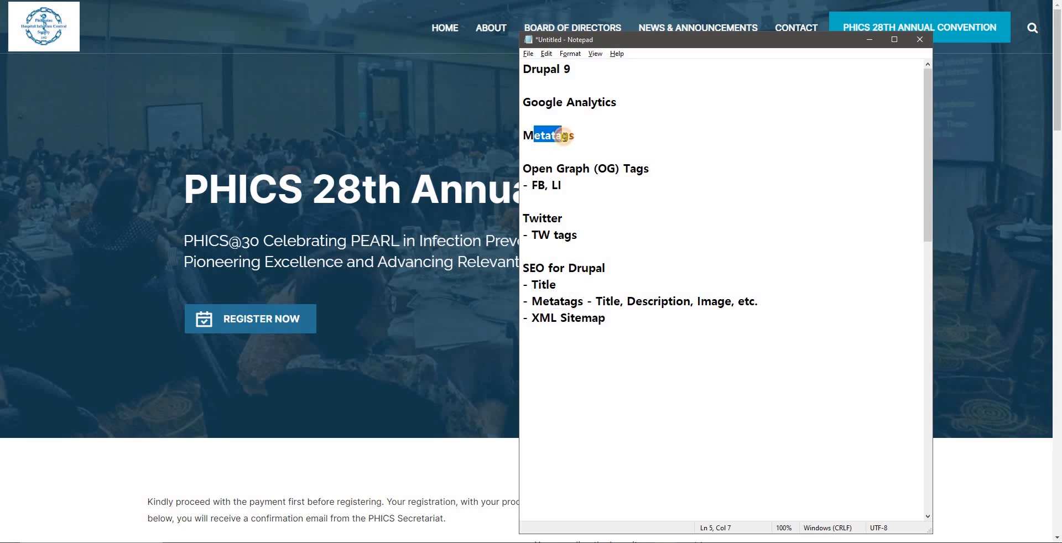
pyautogui.moveTo(523, 268); pyautogui.dragTo(555, 269)
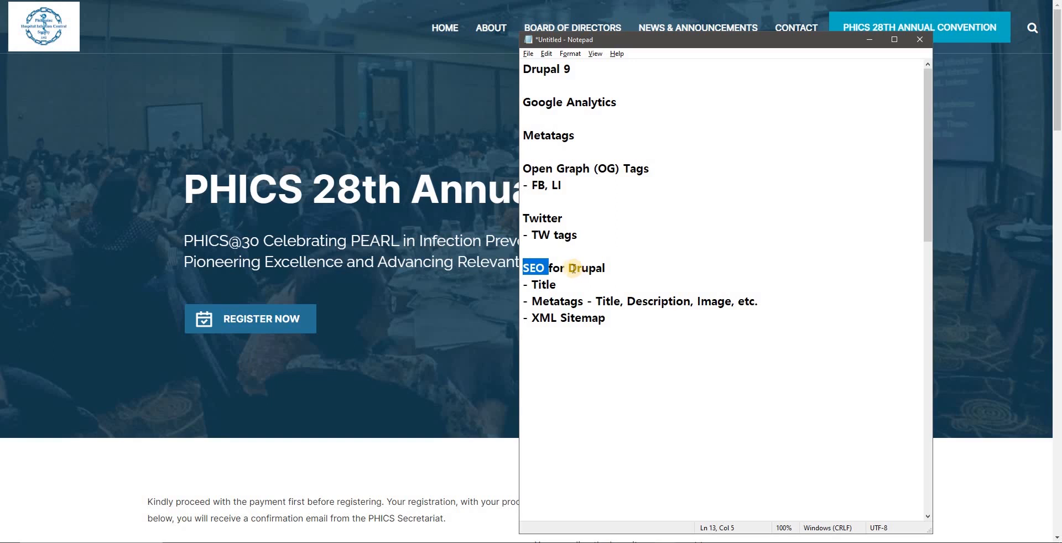
# Step: Switch to the Drupal Extend page and select the existing module filter text for replacement
pyautogui.click(512, 131)
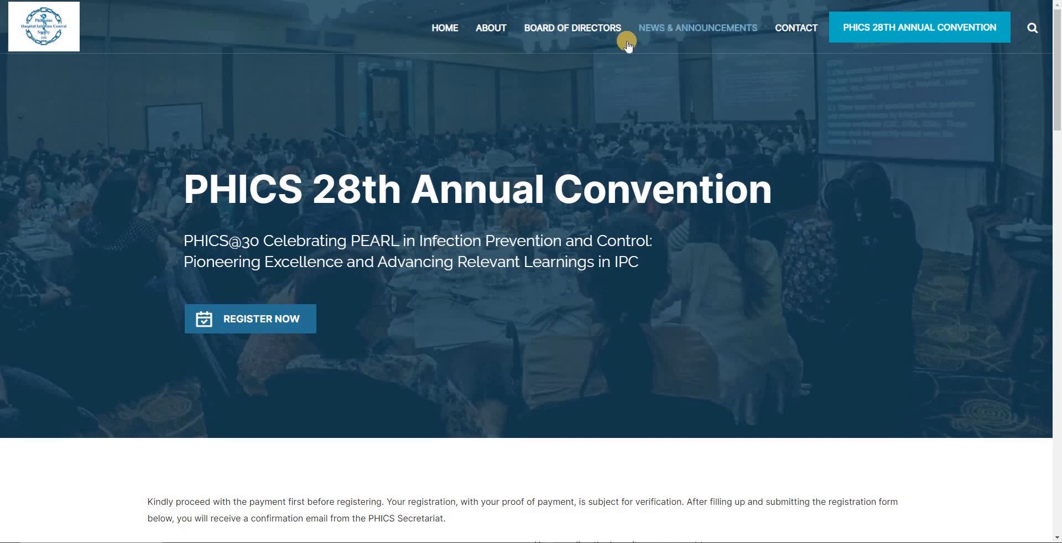
pyautogui.moveTo(608, 8)
pyautogui.hotkey('alt', 'Tab')
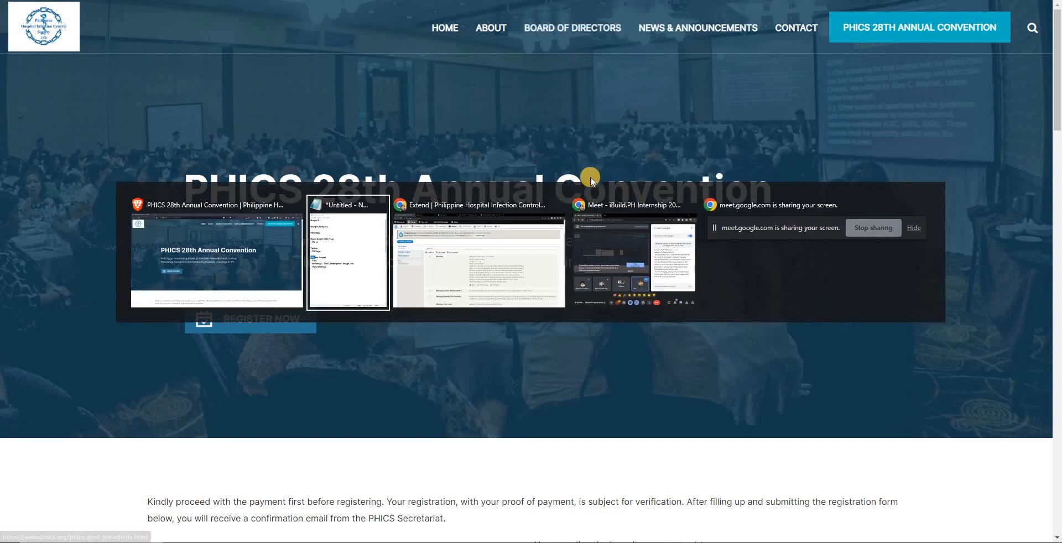
pyautogui.hotkey('alt', 'Tab')
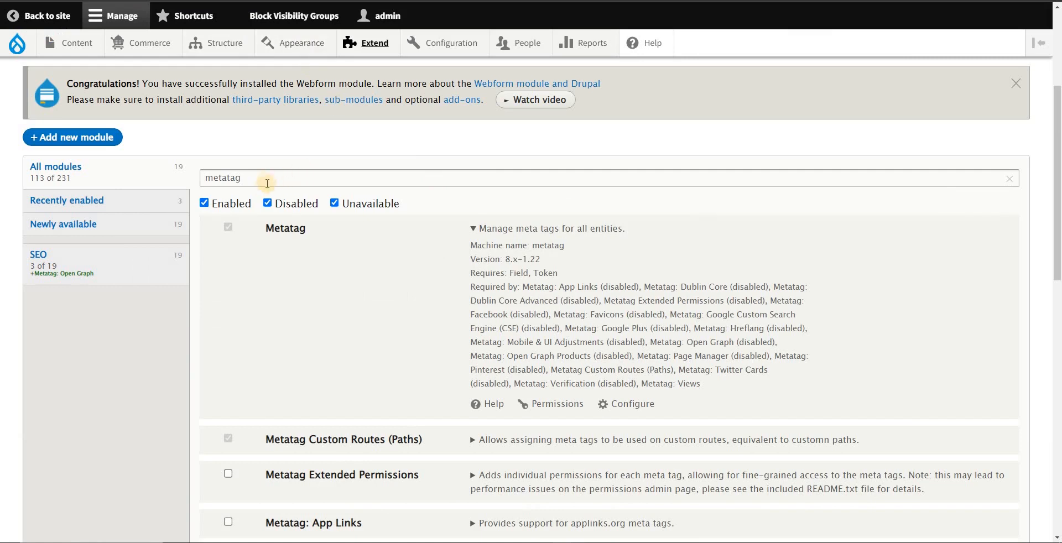
pyautogui.moveTo(268, 178); pyautogui.dragTo(118, 177)
# Step: Return to the Notepad outline and check the Google Analytics topic
pyautogui.hotkey('alt', 'Tab')
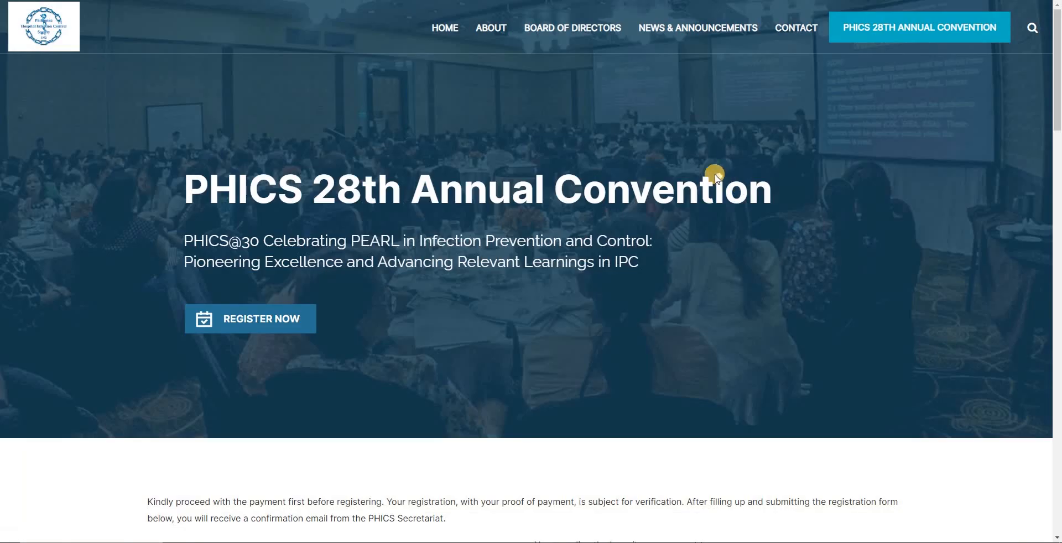
pyautogui.hotkey('alt', 'Tab')
pyautogui.hotkey('alt', 'Tab')
pyautogui.click(617, 102)
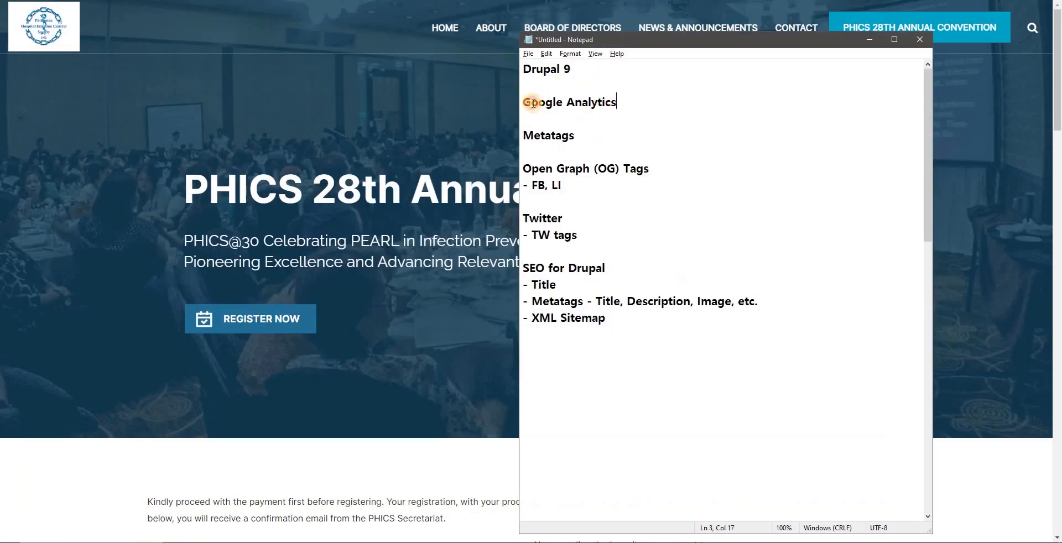
pyautogui.keyDown('shift'); pyautogui.click(524, 102); pyautogui.keyUp('shift')
# Step: Switch back to Drupal, filter the modules by "google analytics" and open the Google Analytics module's configuration
pyautogui.hotkey('alt', 'Tab')
pyautogui.hotkey('alt', 'Tab')
pyautogui.hotkey('alt', 'Tab')
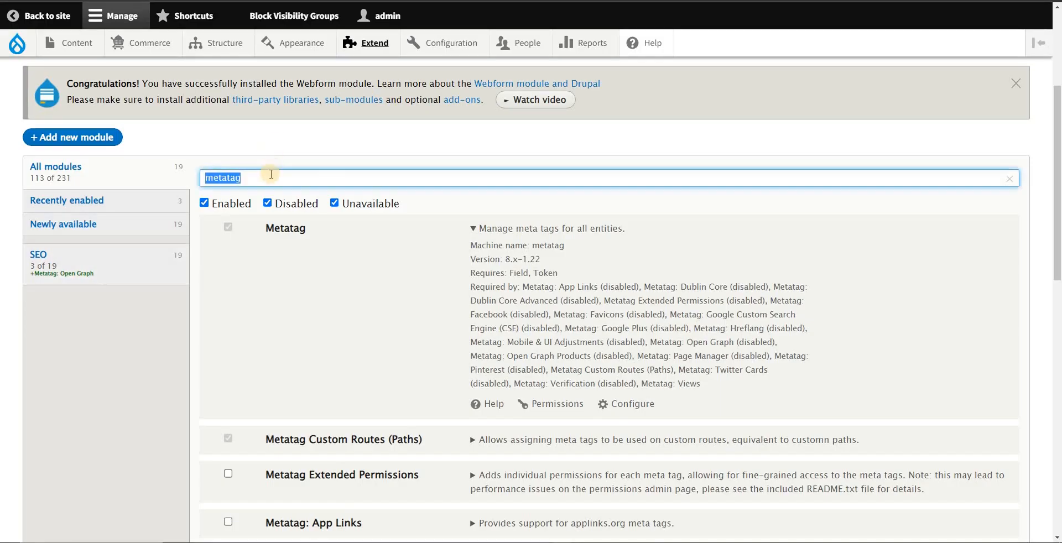
pyautogui.write('google analytics')
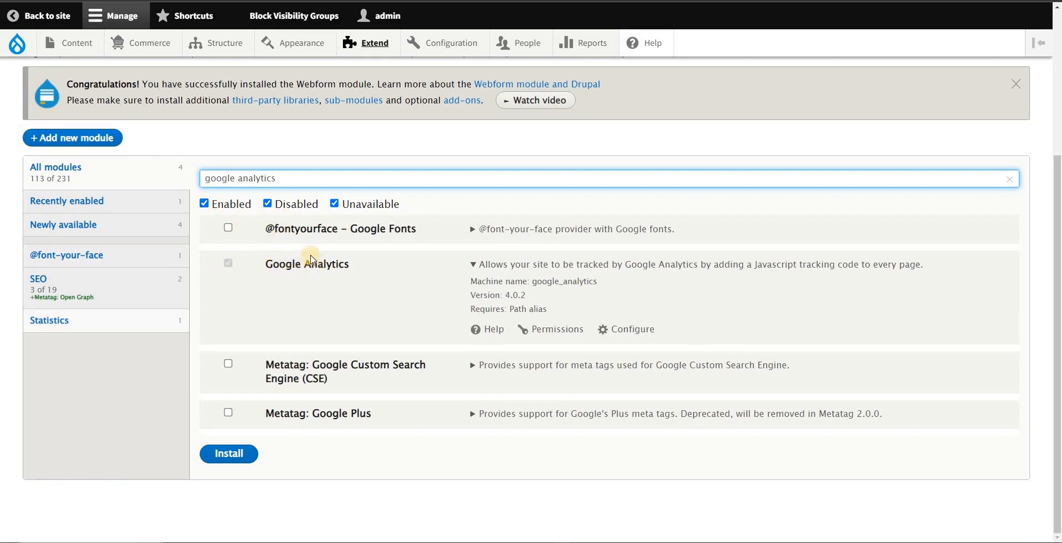
pyautogui.click(640, 334)
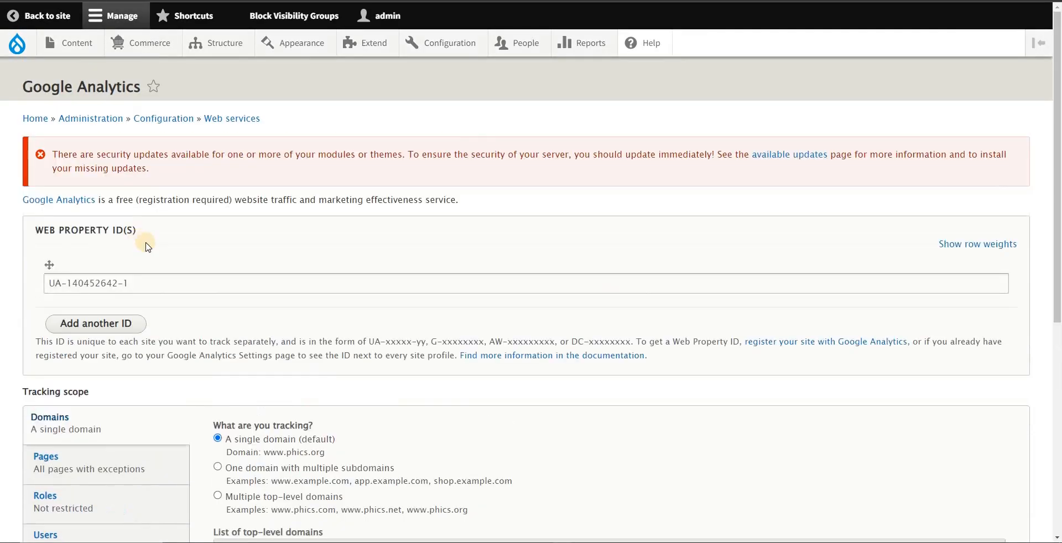
# Step: Examine the tracking ID entered under Web Property ID(s)
pyautogui.moveTo(134, 283); pyautogui.dragTo(47, 280)
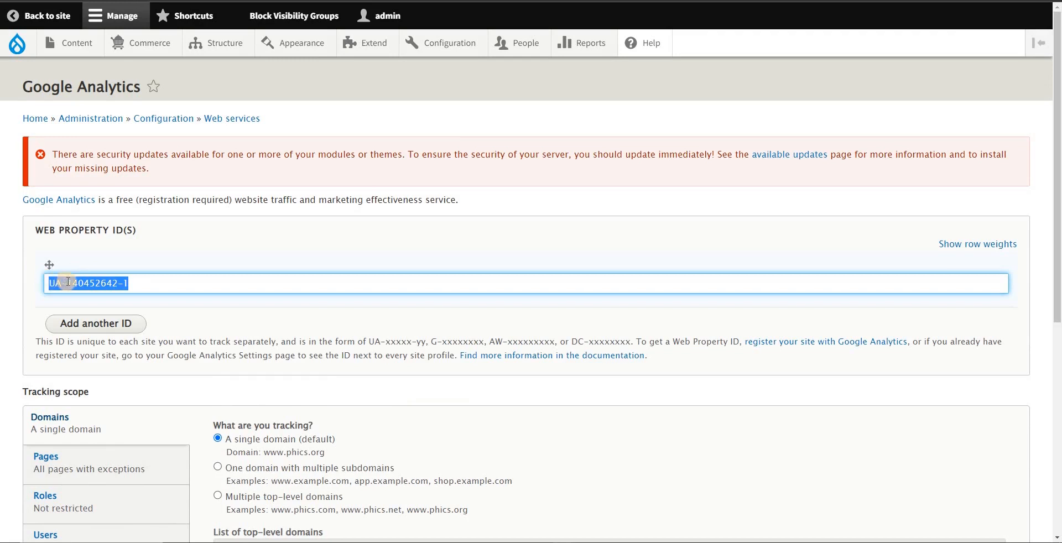
pyautogui.click(61, 284)
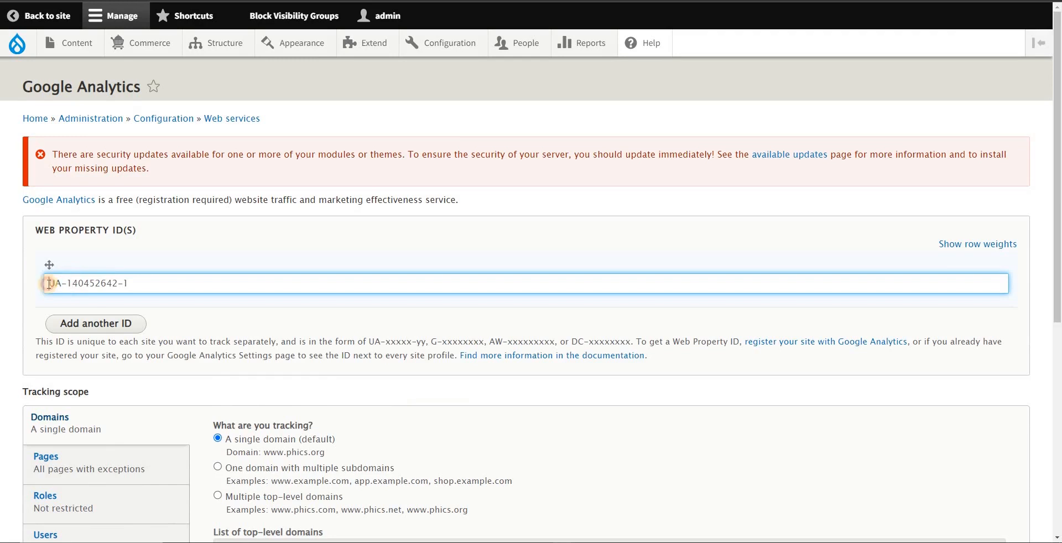
pyautogui.moveTo(48, 283); pyautogui.dragTo(216, 269)
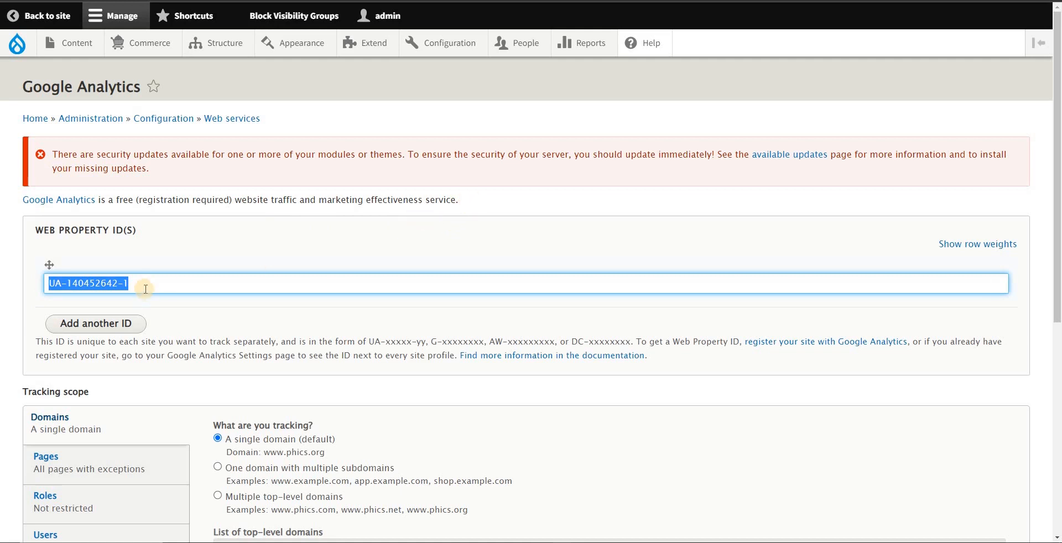
pyautogui.moveTo(144, 287); pyautogui.dragTo(51, 283)
pyautogui.click(133, 283)
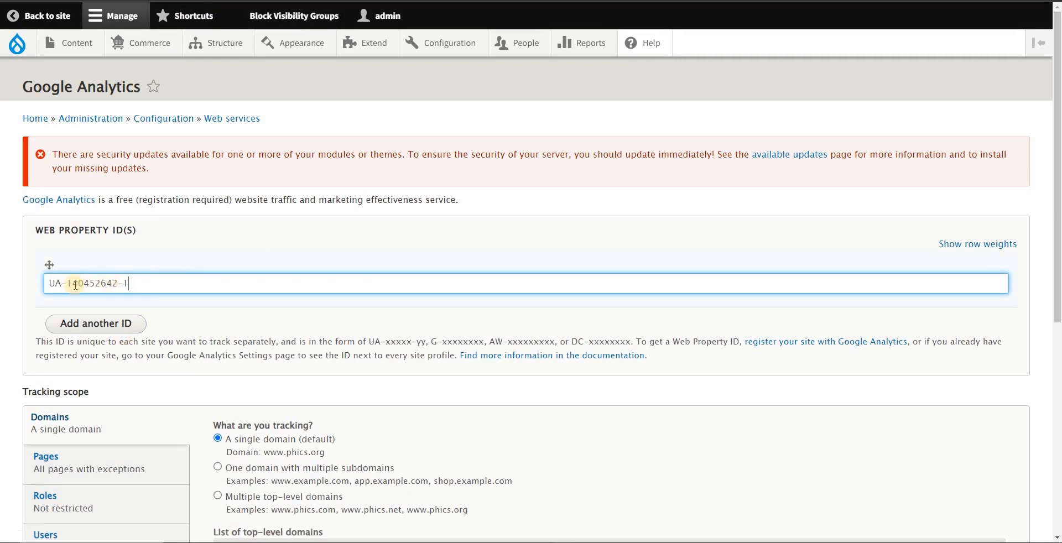
pyautogui.moveTo(55, 283); pyautogui.dragTo(132, 283)
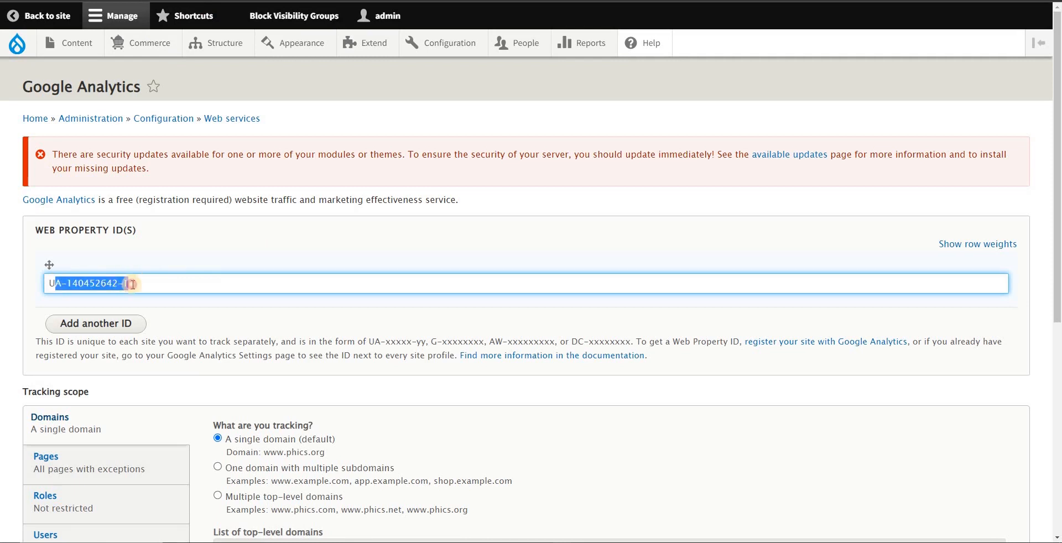
pyautogui.click(133, 283)
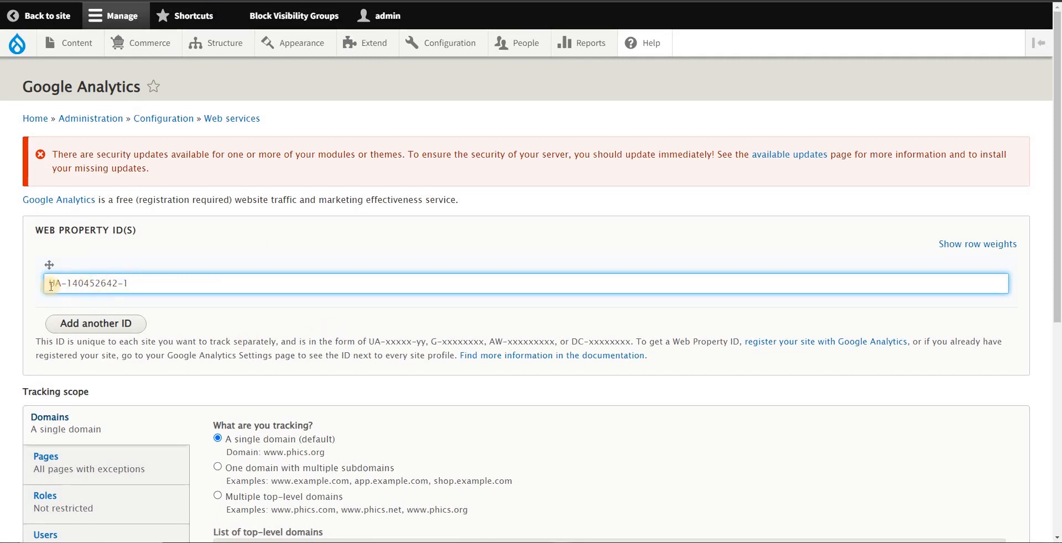
pyautogui.moveTo(55, 283); pyautogui.dragTo(132, 283)
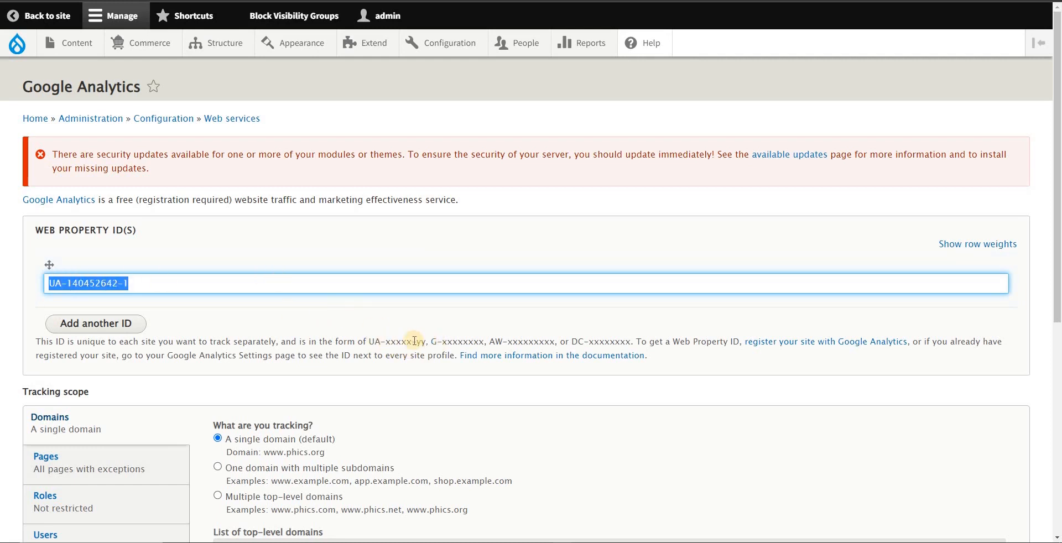
pyautogui.moveTo(143, 284); pyautogui.dragTo(32, 283)
# Step: Compare the G-xxxxxxxx format in the help text with the entered web property ID
pyautogui.click(458, 342)
pyautogui.moveTo(431, 342); pyautogui.dragTo(475, 342)
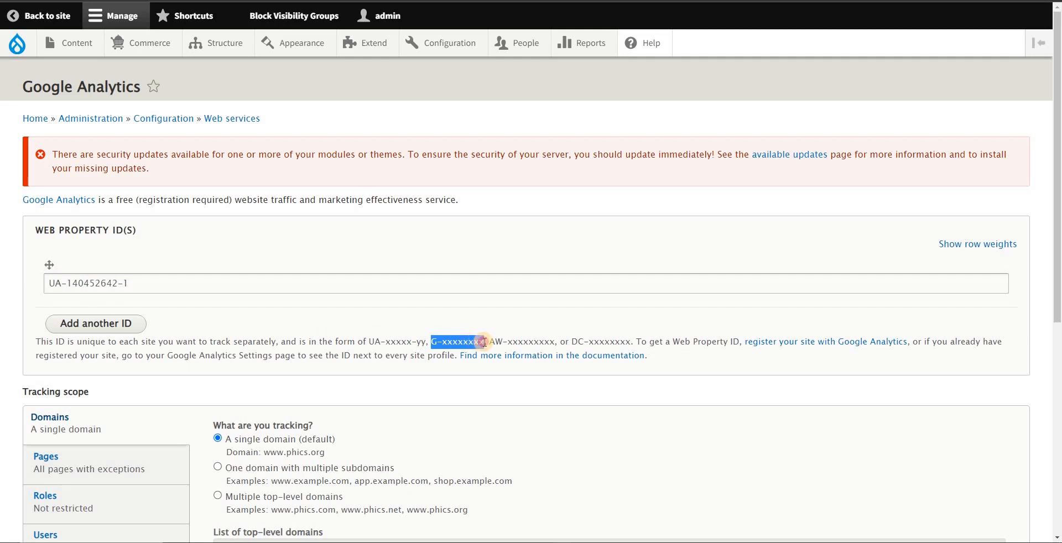
pyautogui.moveTo(431, 343); pyautogui.dragTo(484, 343)
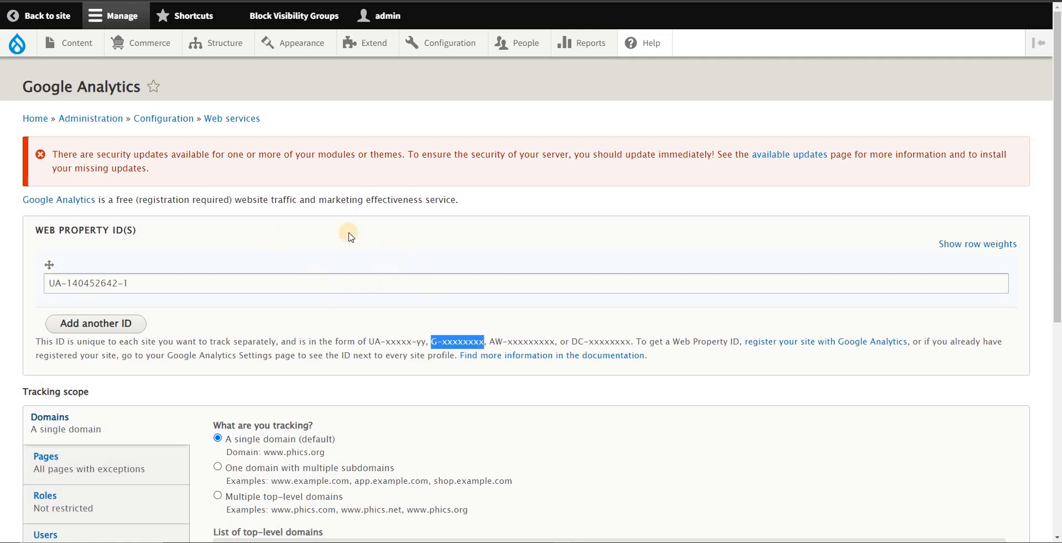
pyautogui.moveTo(130, 282); pyautogui.dragTo(24, 278)
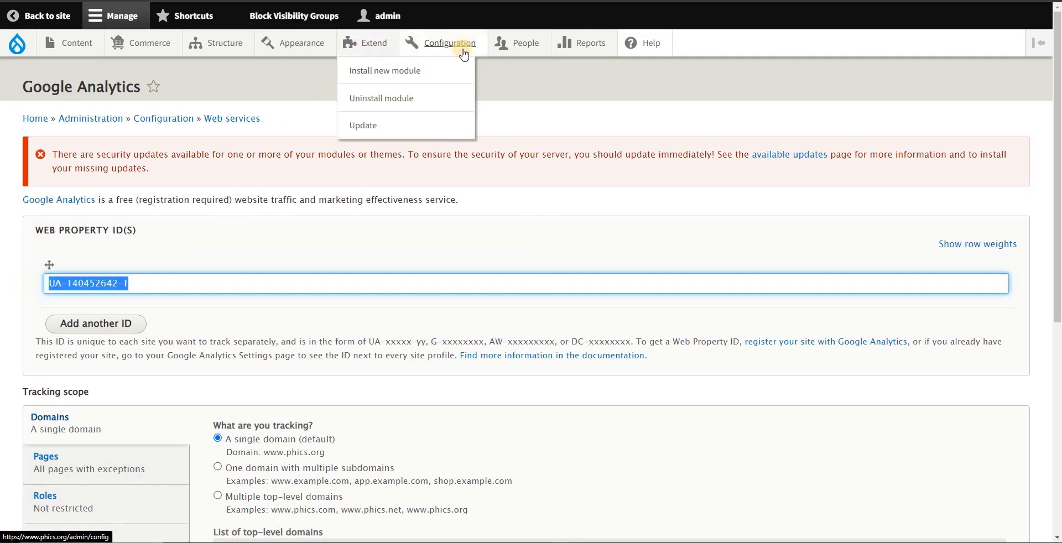
# Step: Look up where the Google Analytics settings are listed among the Web services configuration options, staying on the current page
pyautogui.moveTo(462, 43)
pyautogui.moveTo(465, 191)
pyautogui.moveTo(472, 112)
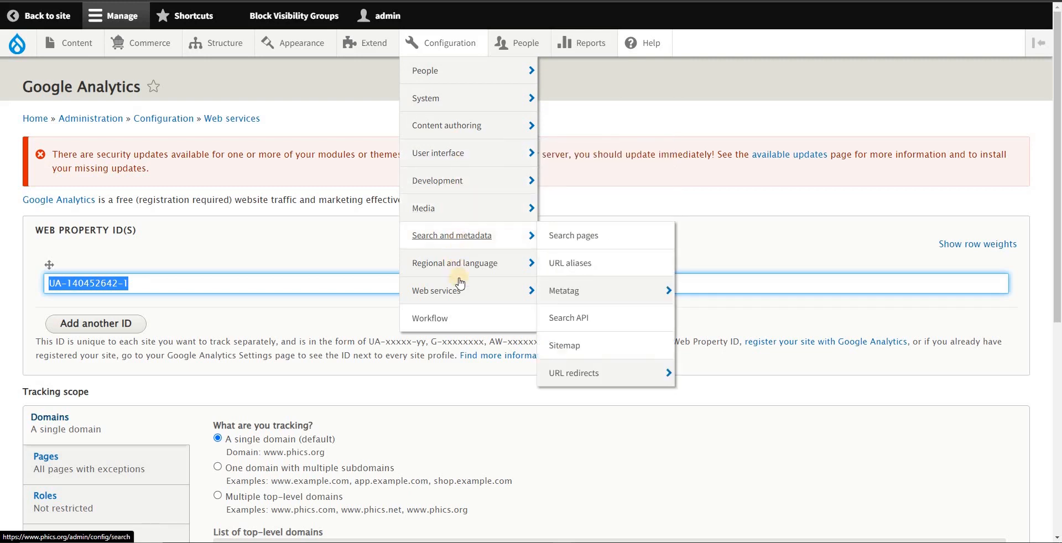
pyautogui.moveTo(460, 286)
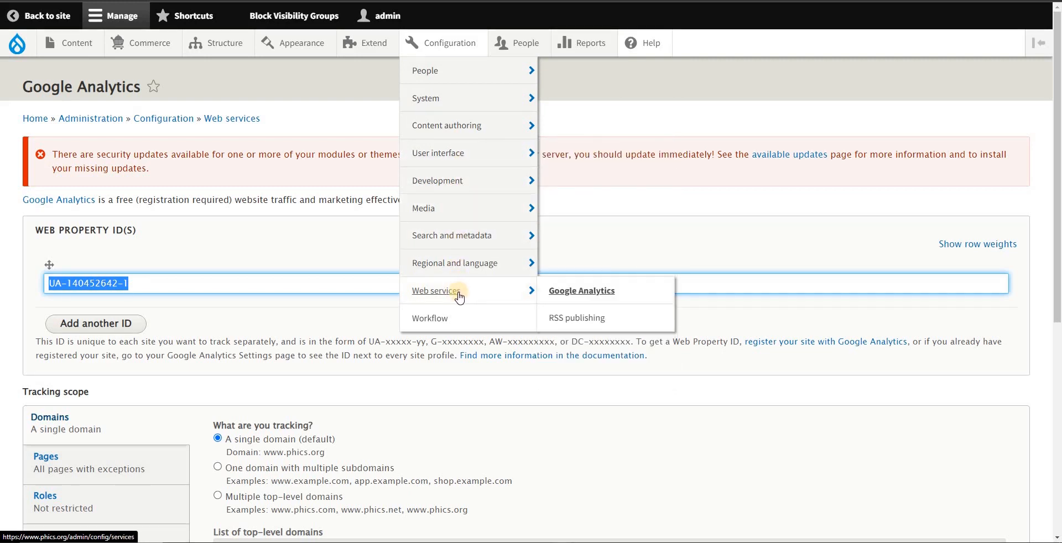
pyautogui.click(256, 280)
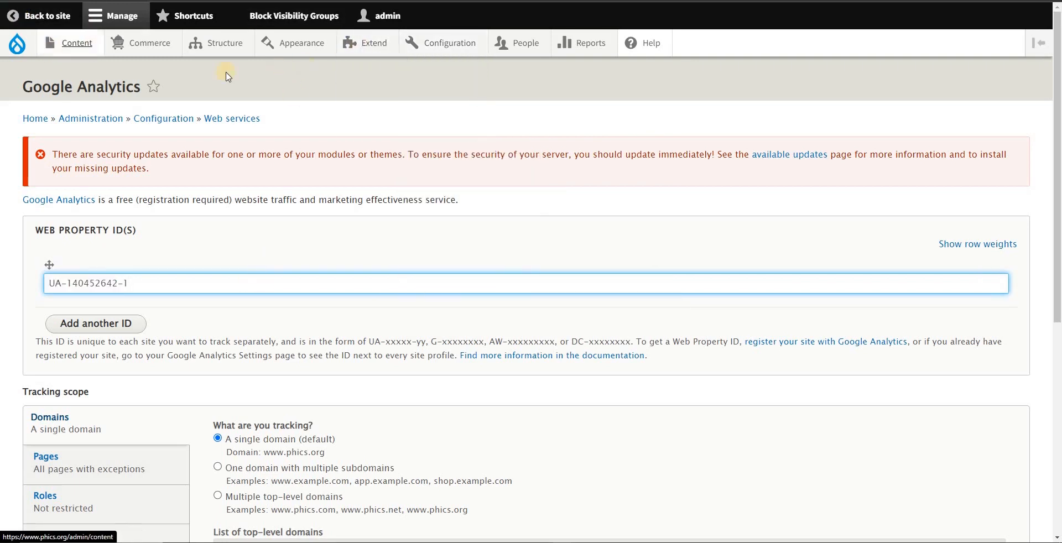
# Step: Check the ID entered under Web Property ID(s) by highlighting it
pyautogui.moveTo(382, 48)
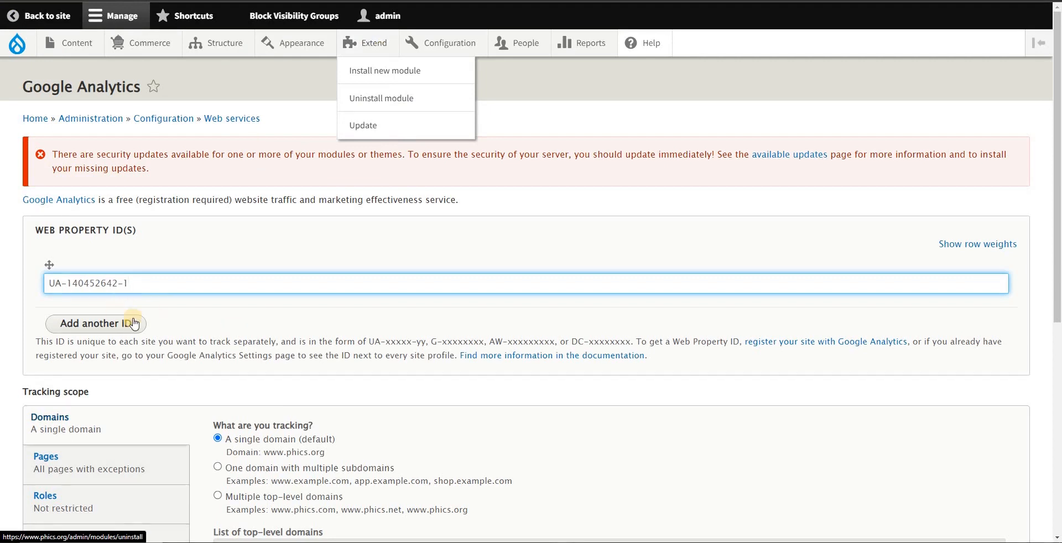
pyautogui.scroll(-1, 145, 144)
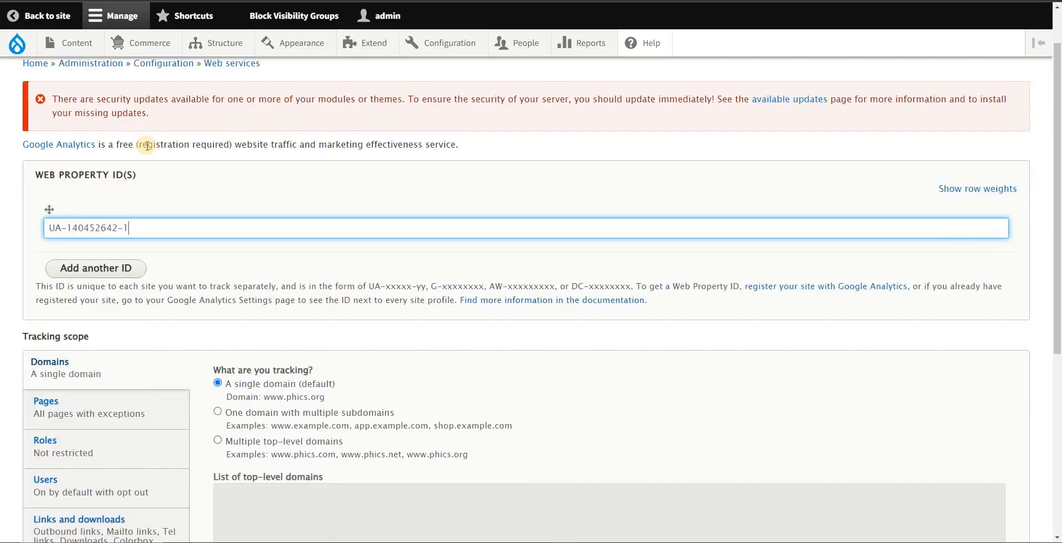
pyautogui.scroll(1, 136, 137)
pyautogui.moveTo(142, 290); pyautogui.dragTo(1, 269)
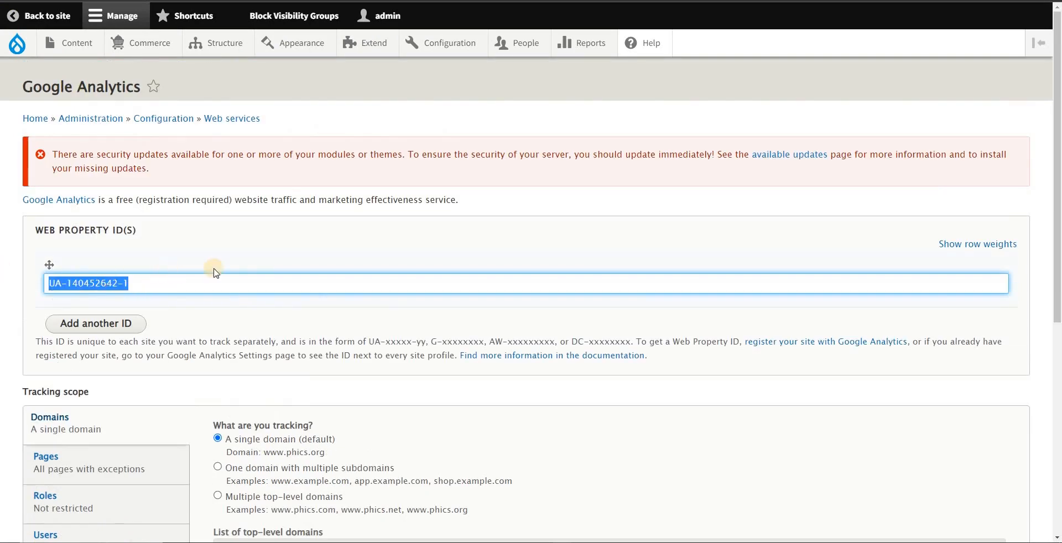
# Step: Compare the single-domain and multiple-subdomain tracking options with their example domains, leaving "A single domain (default)" selected
pyautogui.scroll(-1, 288, 252)
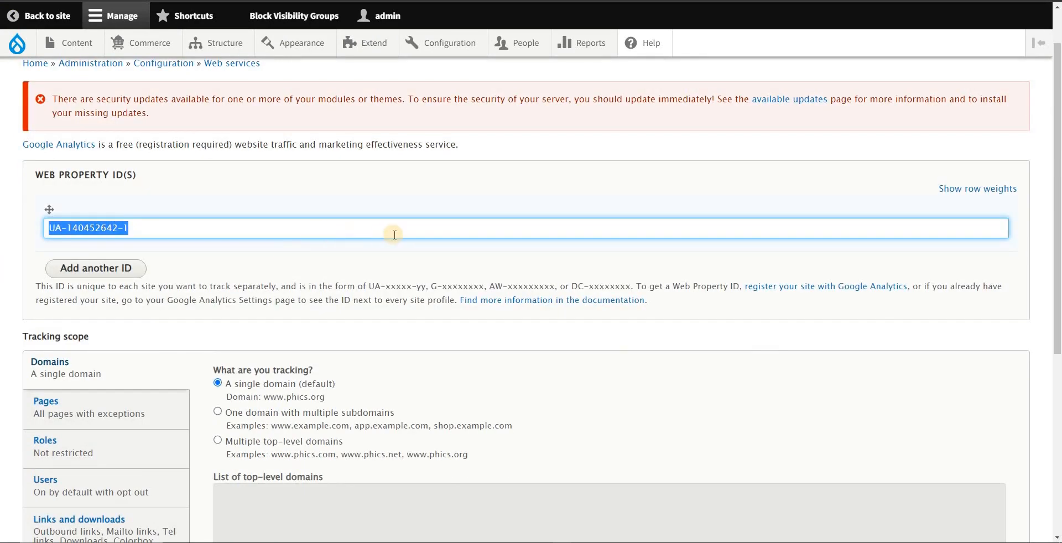
pyautogui.scroll(-2, 266, 255)
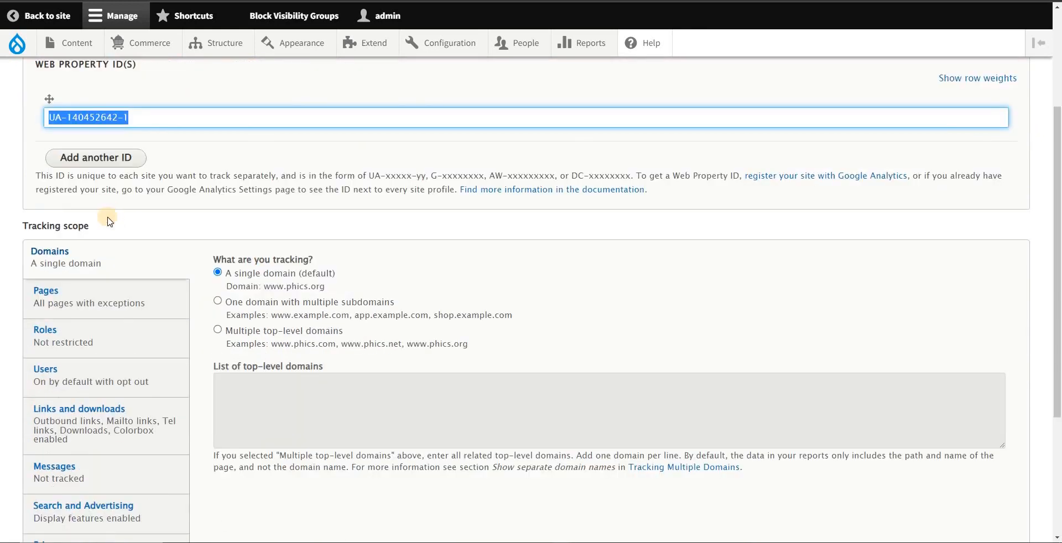
pyautogui.scroll(-1, 108, 213)
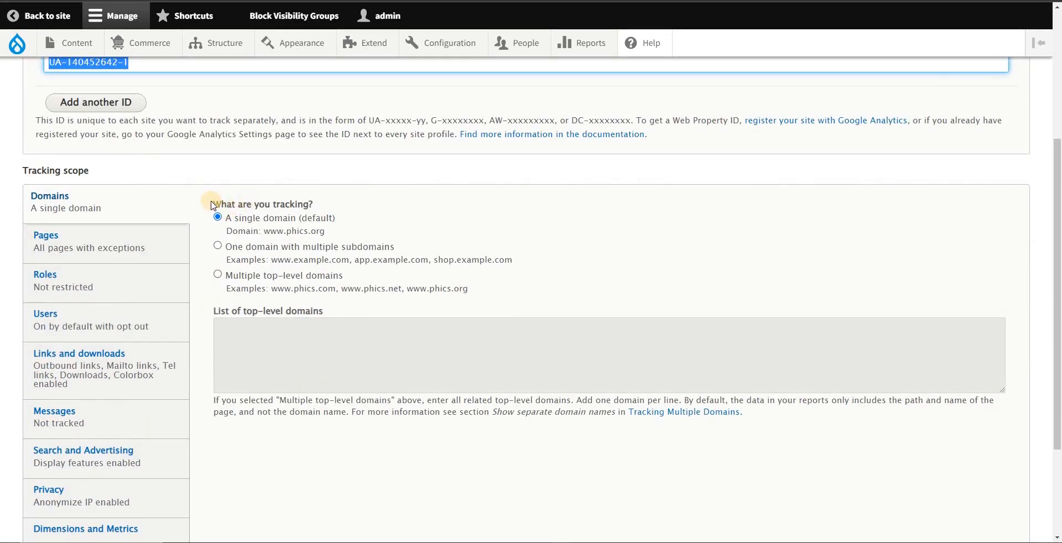
pyautogui.moveTo(214, 204); pyautogui.dragTo(364, 215)
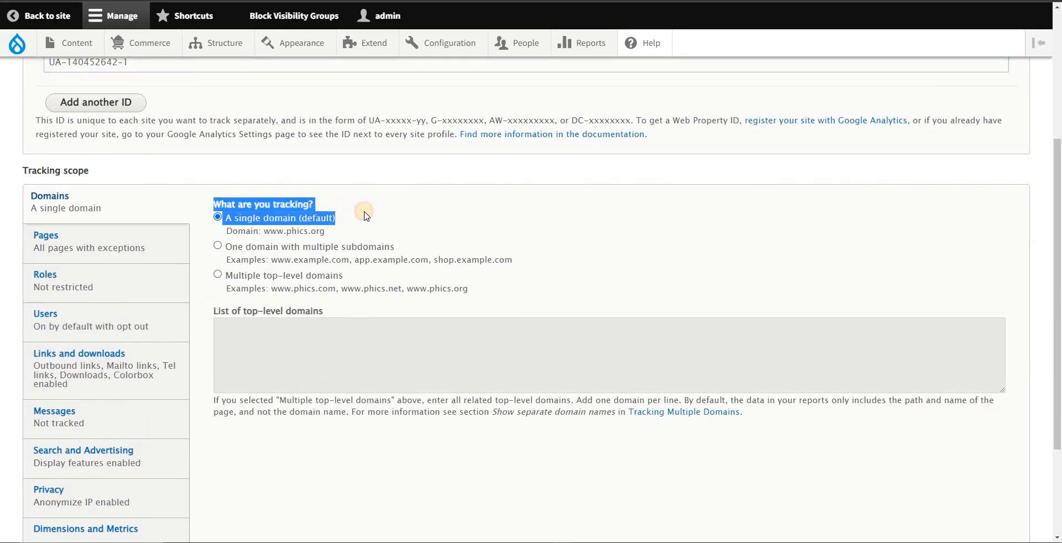
pyautogui.click(363, 214)
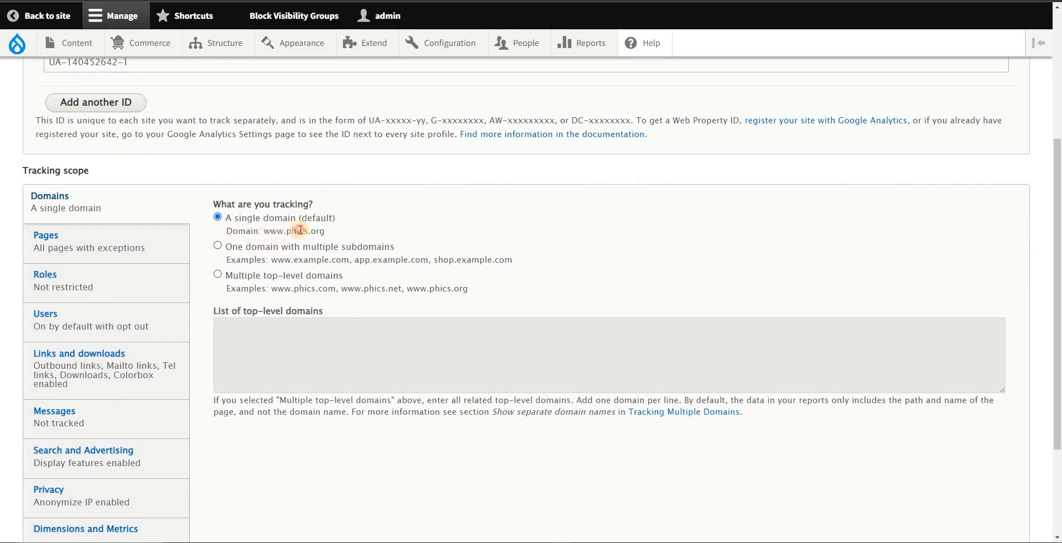
pyautogui.moveTo(299, 232); pyautogui.dragTo(270, 232)
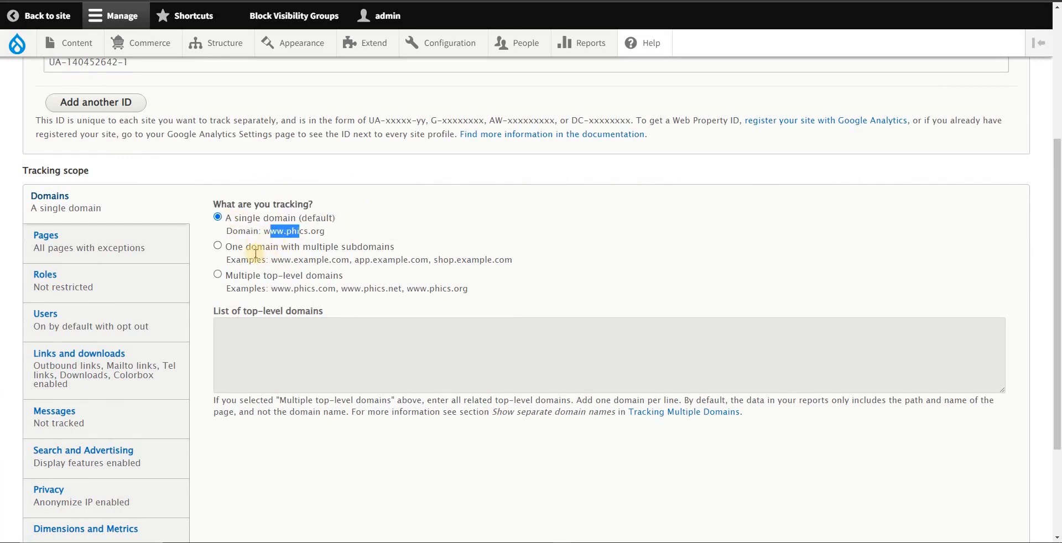
pyautogui.doubleClick(308, 260)
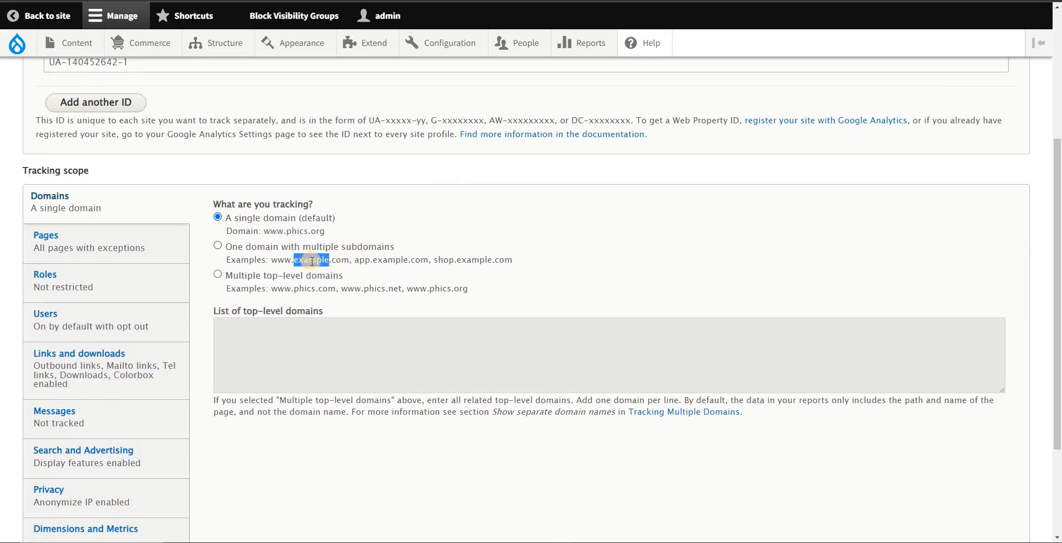
pyautogui.doubleClick(362, 260)
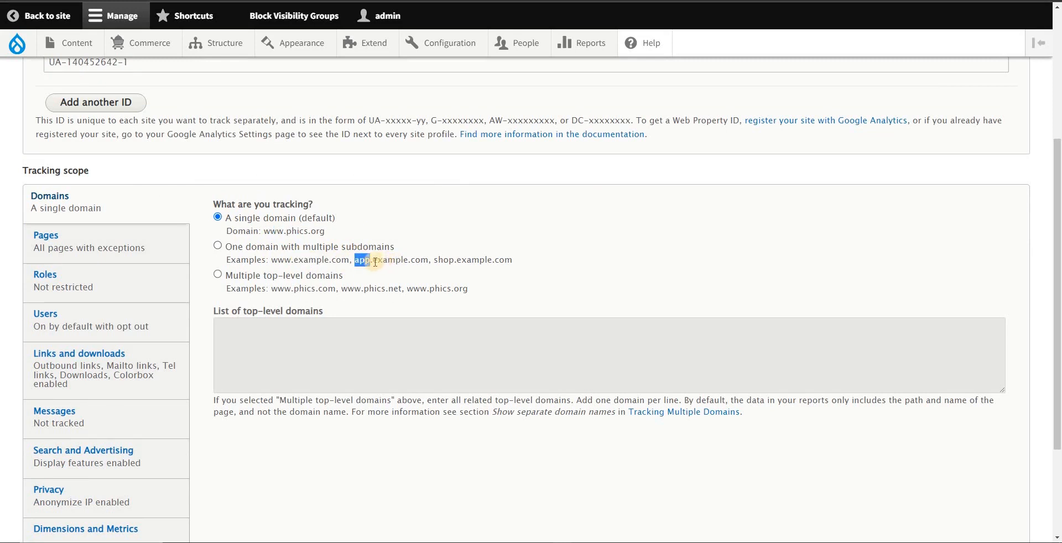
pyautogui.doubleClick(451, 260)
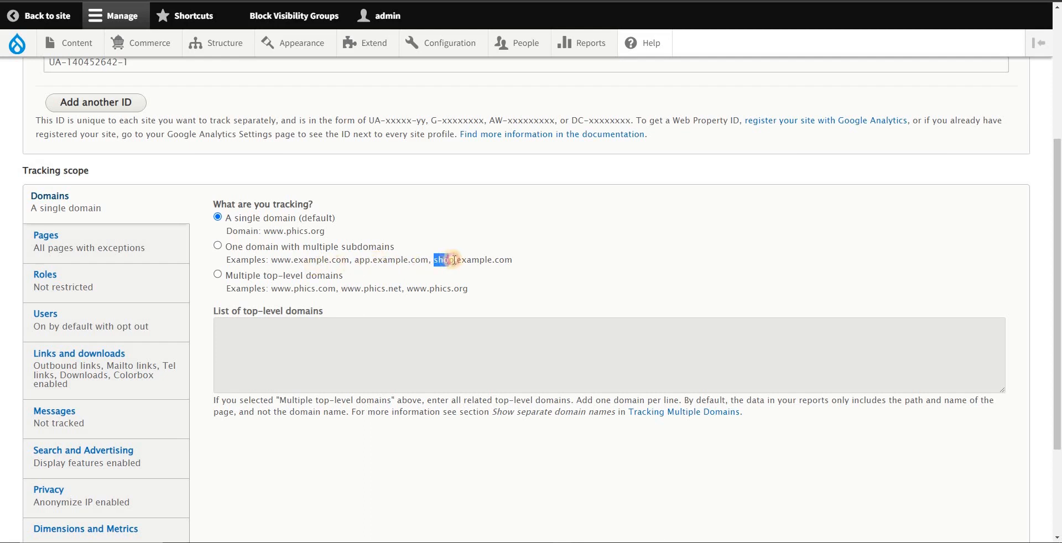
pyautogui.click(217, 248)
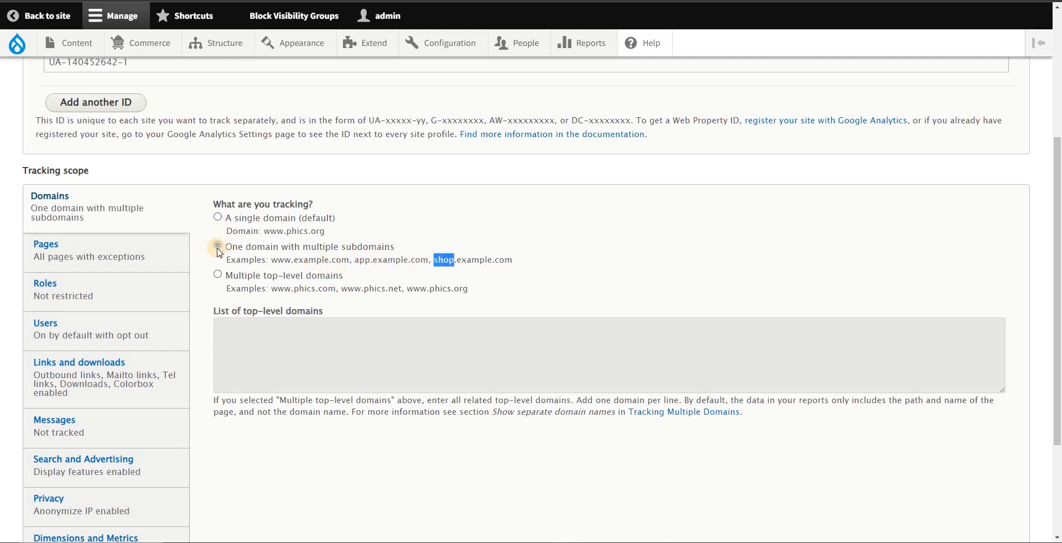
pyautogui.click(218, 219)
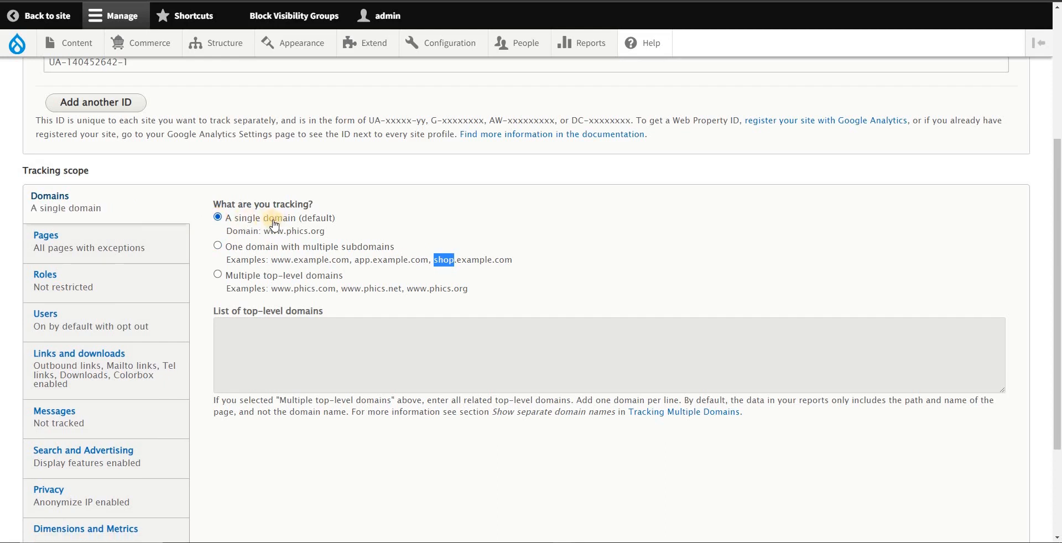
# Step: Examine the Pages tracking scope and its list of paths excluded from tracking
pyautogui.scroll(-2, 309, 228)
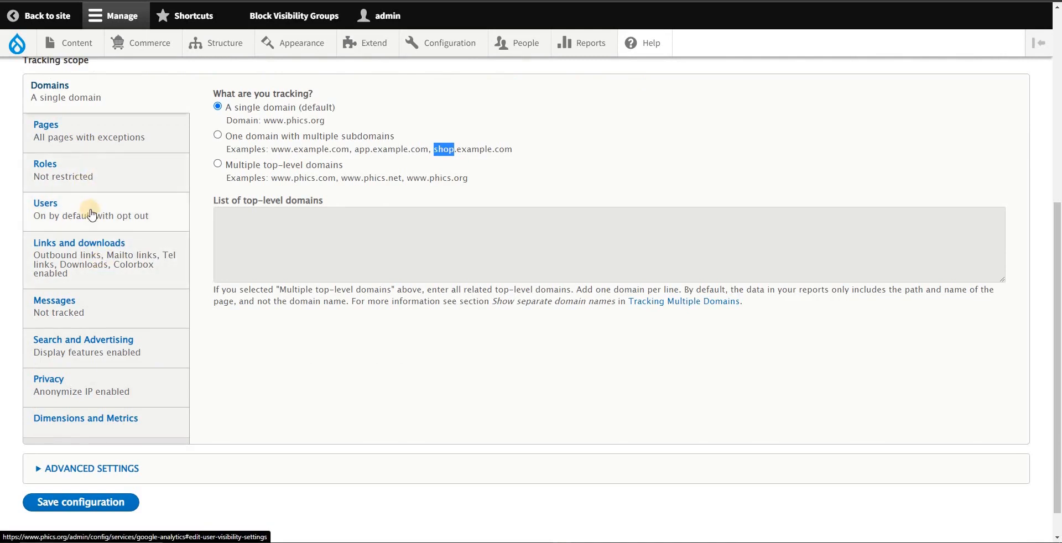
pyautogui.click(88, 206)
pyautogui.click(120, 145)
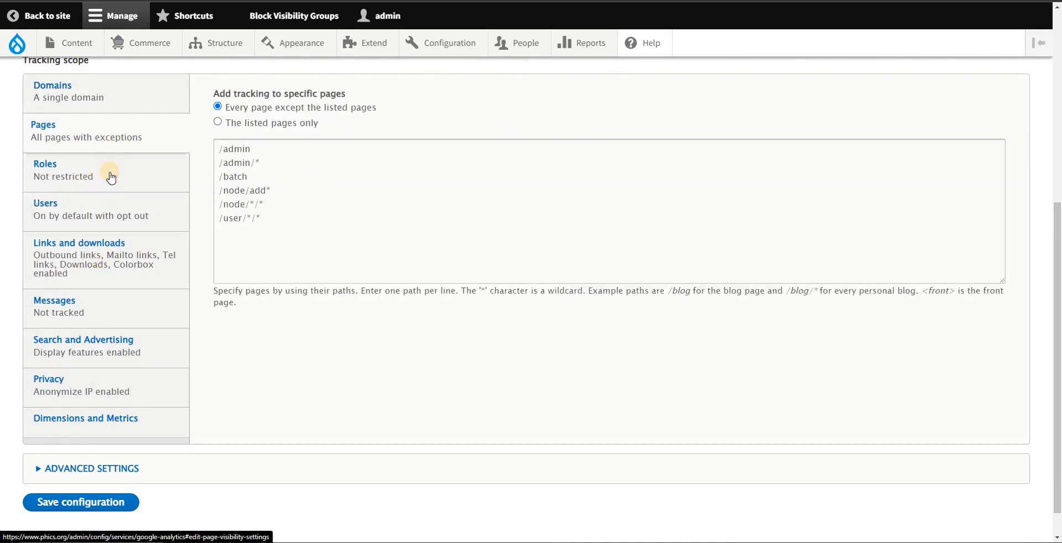
pyautogui.scroll(1, 156, 154)
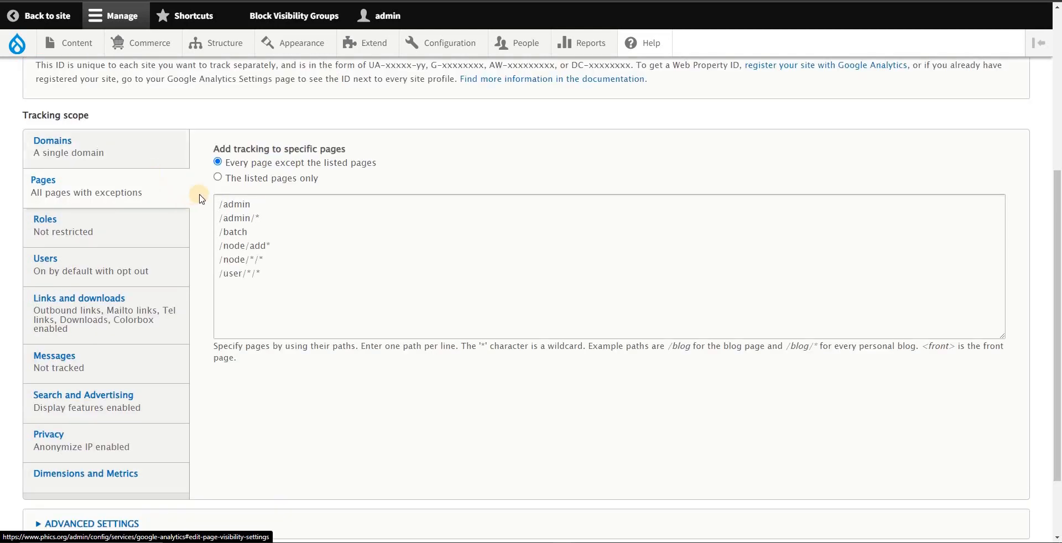
pyautogui.moveTo(221, 204); pyautogui.dragTo(277, 279)
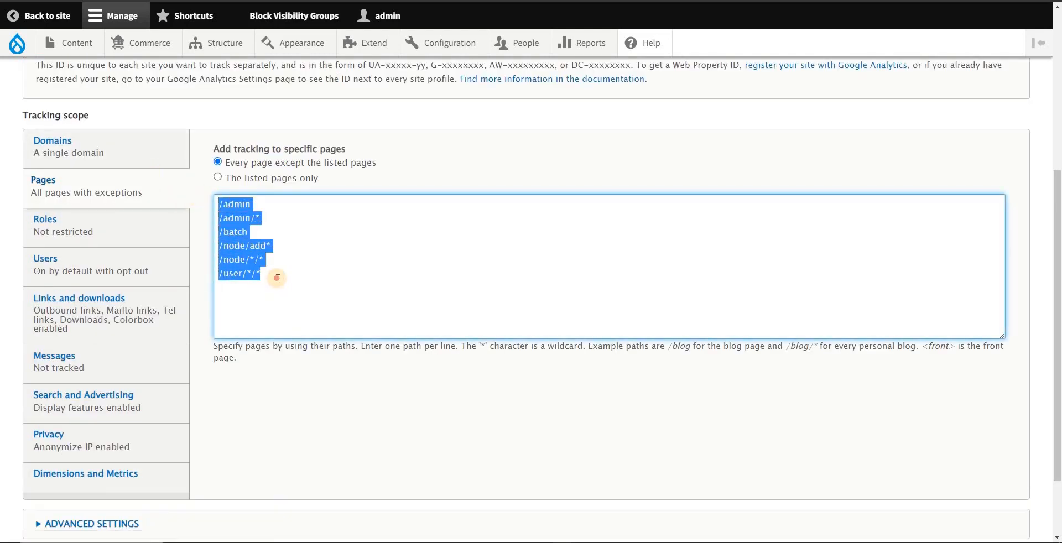
pyautogui.click(276, 209)
pyautogui.scroll(-1, 304, 253)
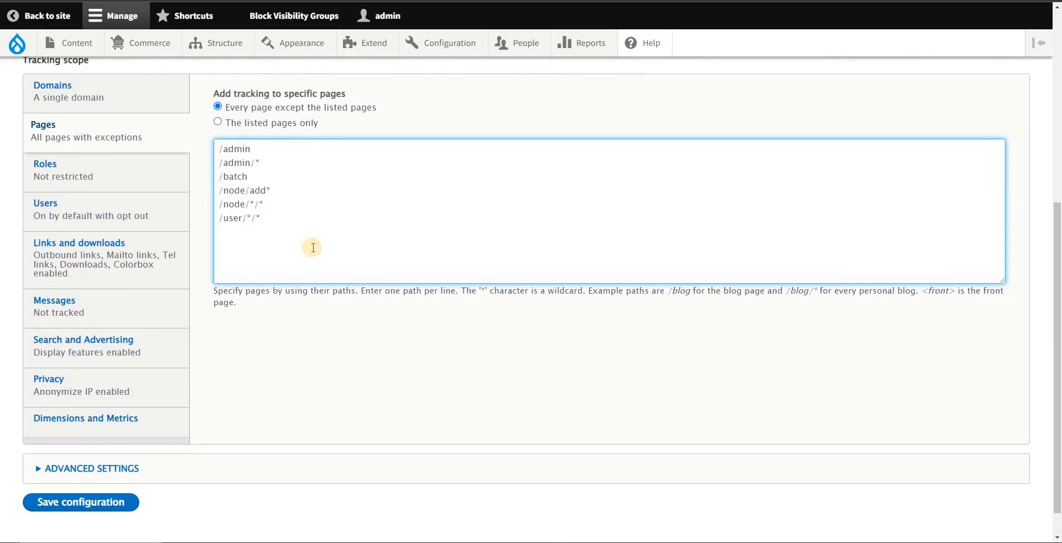
# Step: Expand the advanced settings to review them and save the Google Analytics configuration
pyautogui.scroll(-1, 299, 247)
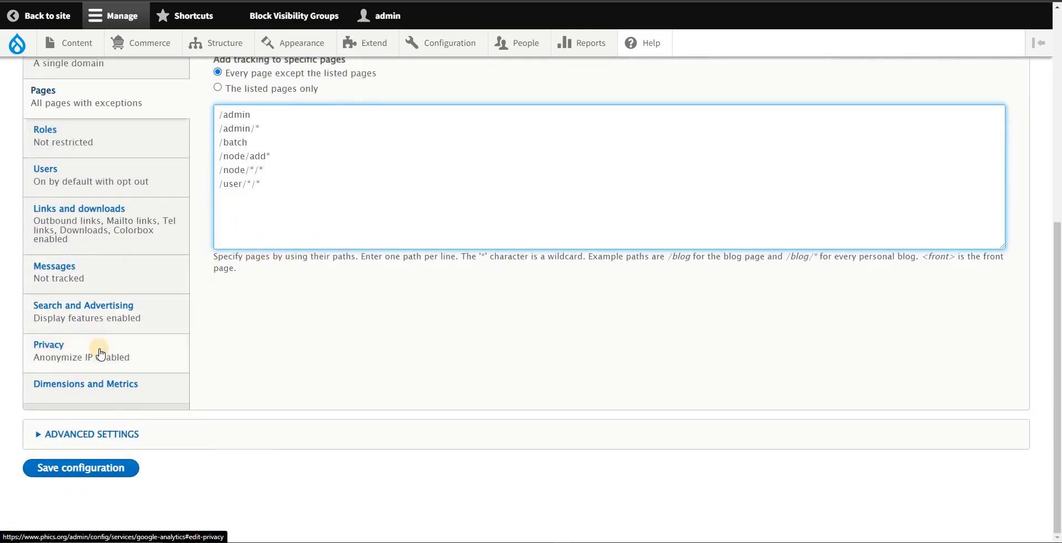
pyautogui.click(89, 434)
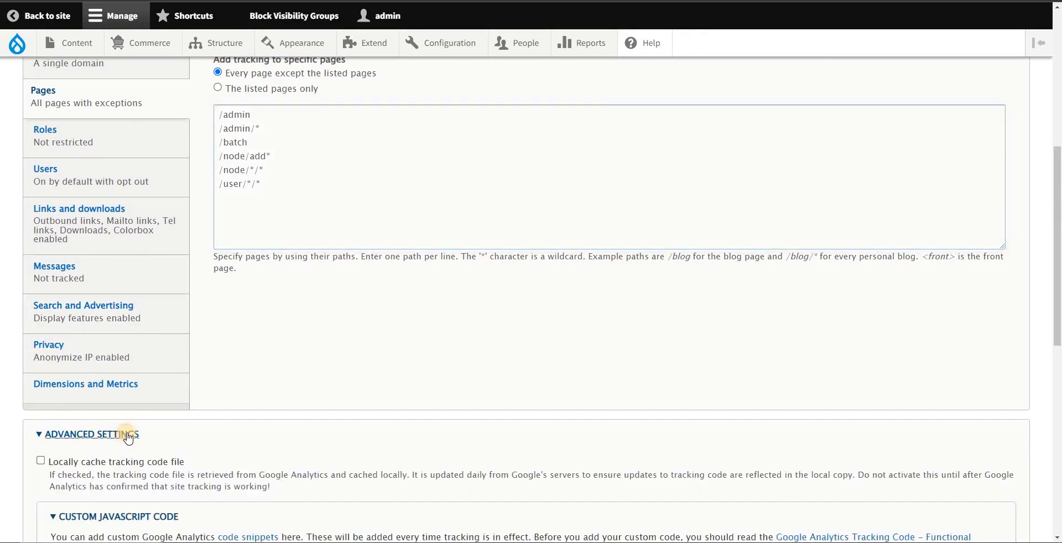
pyautogui.scroll(-3, 107, 472)
pyautogui.scroll(-6, 108, 472)
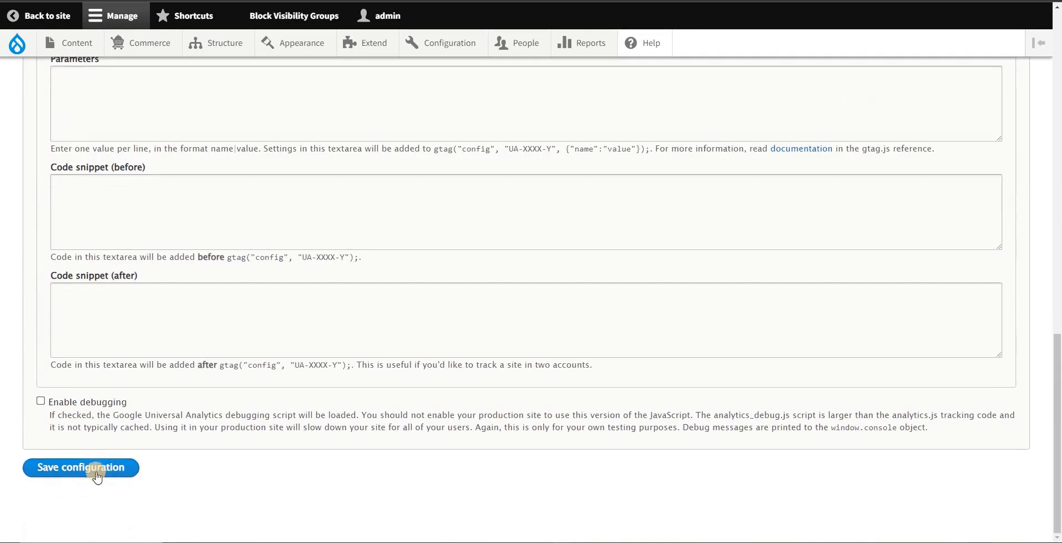
pyautogui.click(101, 473)
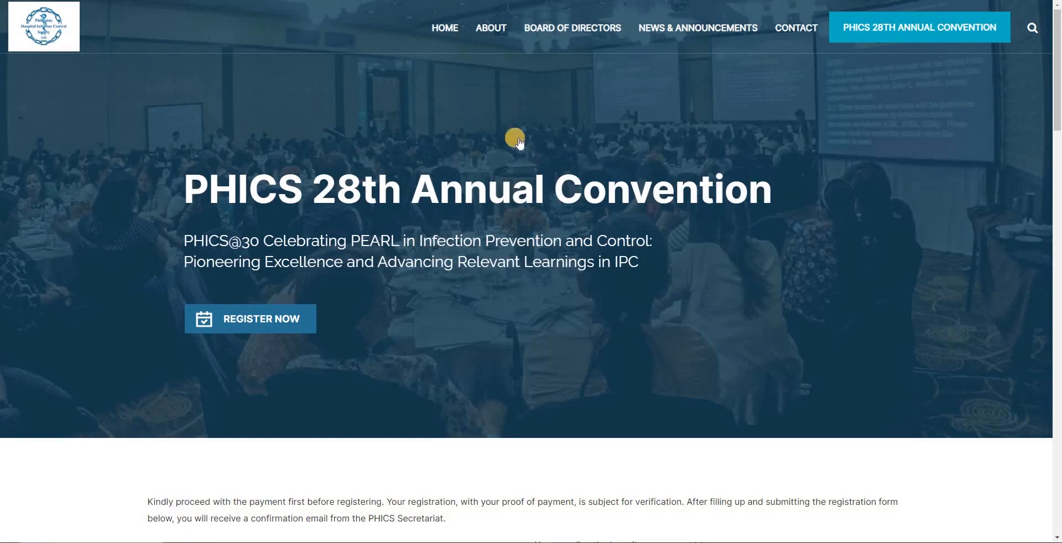
# Step: Open the page source of the public PHICS 28th Annual Convention page
pyautogui.rightClick(518, 119)
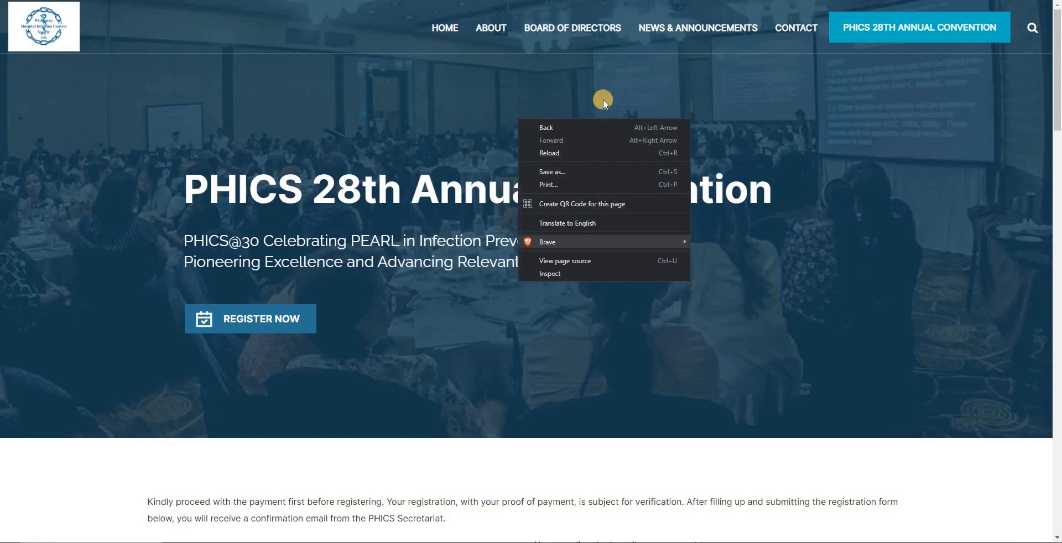
pyautogui.click(712, 0)
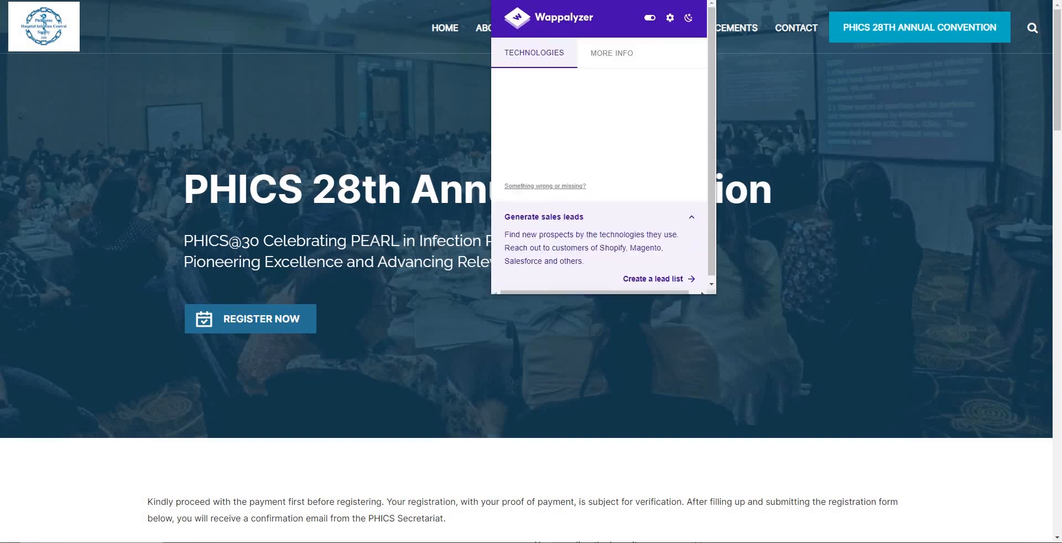
pyautogui.click(749, 66)
pyautogui.rightClick(595, 91)
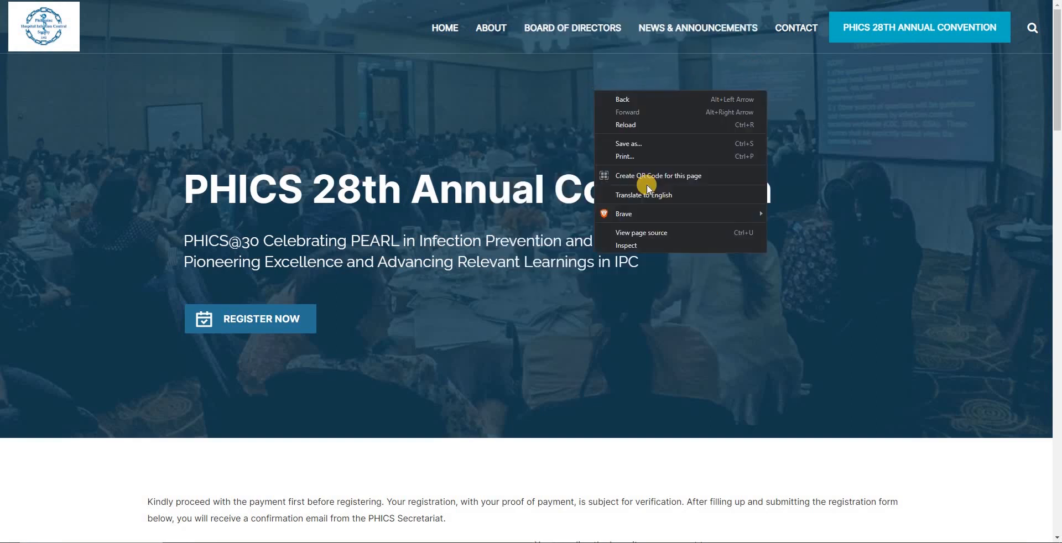
pyautogui.click(642, 233)
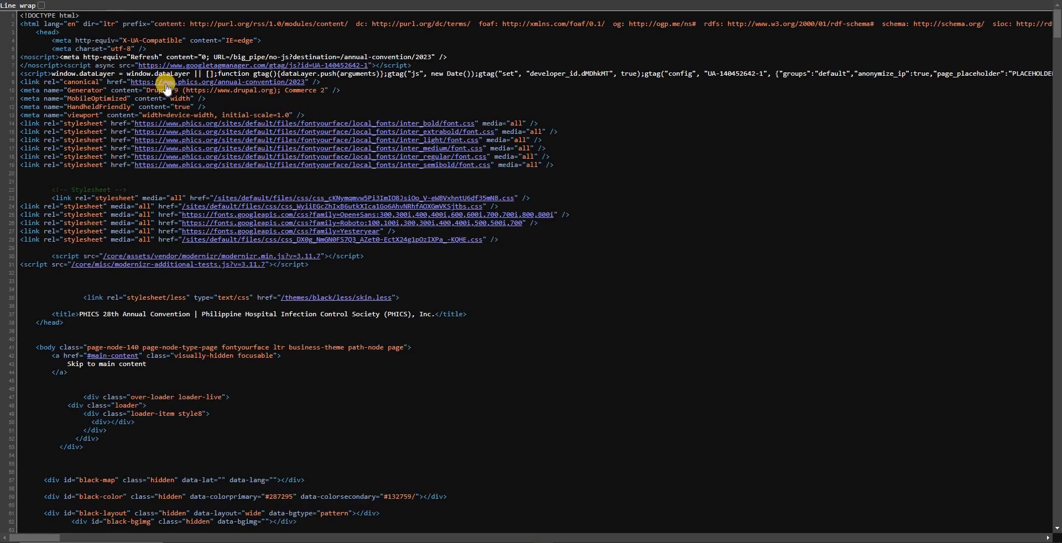
# Step: Enlarge the page source to 125% and turn on line wrap
pyautogui.hotkey('ctrl', '+')
pyautogui.hotkey('ctrl', '+')
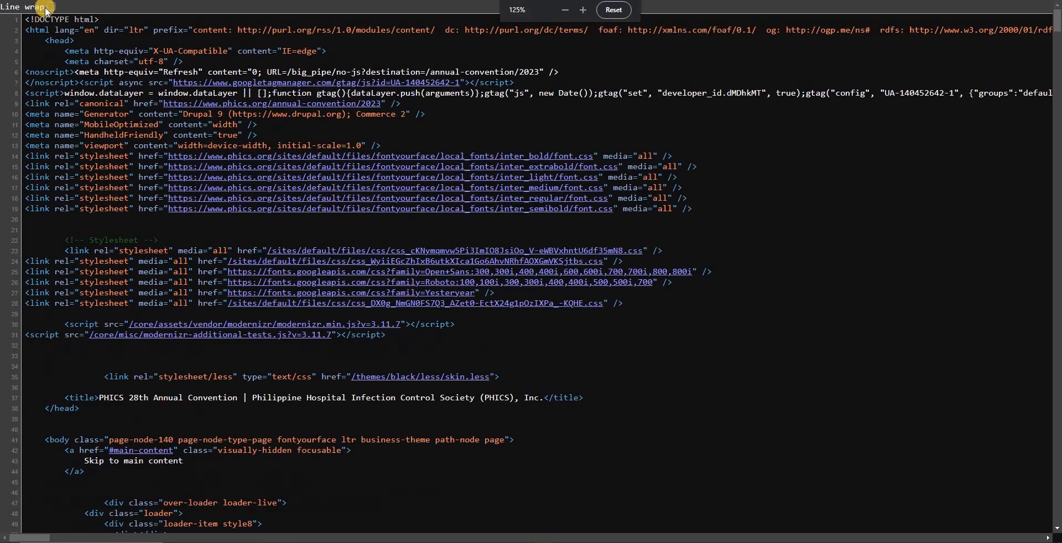
pyautogui.click(51, 8)
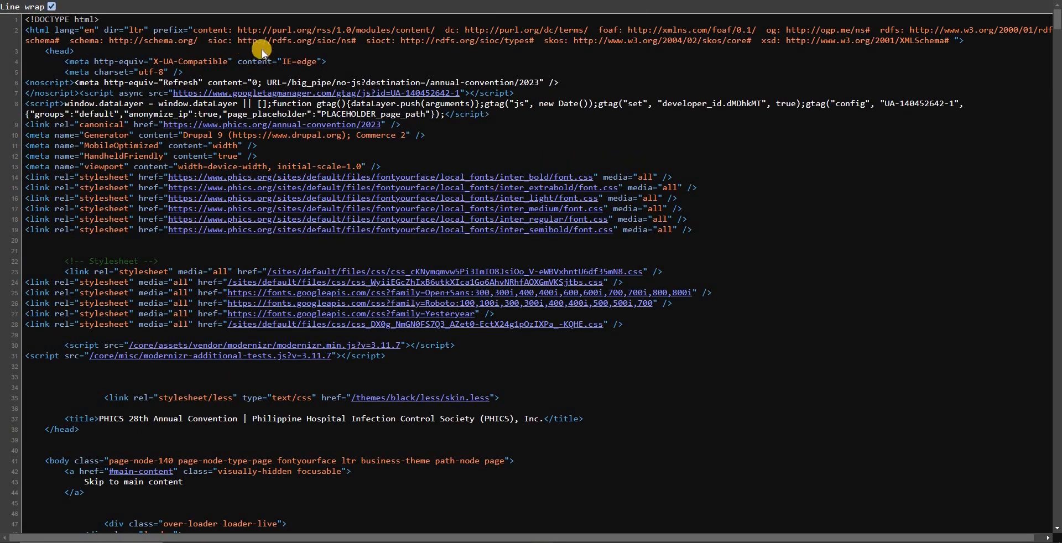
# Step: Copy the web property ID from the Drupal Google Analytics settings and search the convention page's source for it
pyautogui.hotkey('alt', 'Tab')
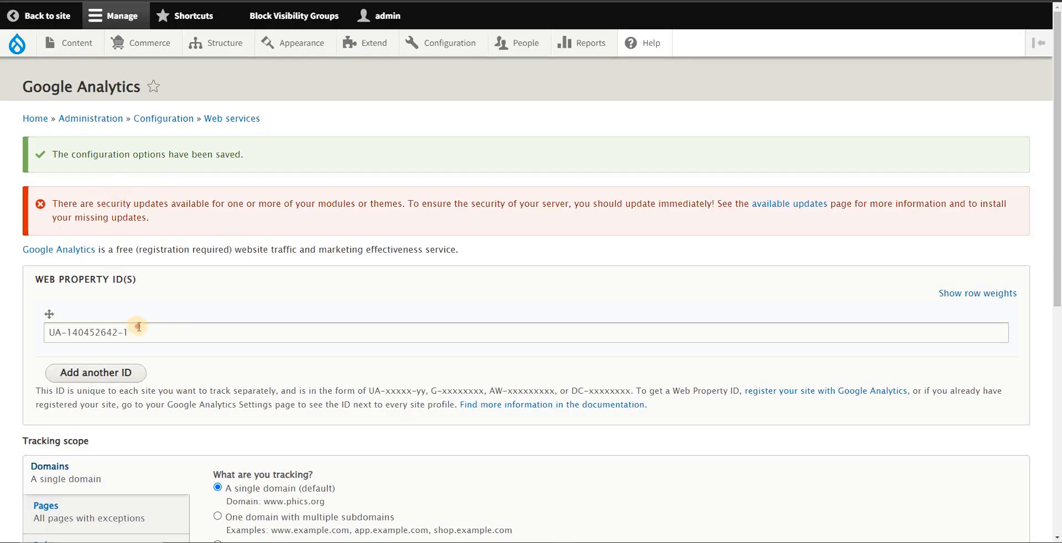
pyautogui.moveTo(136, 332); pyautogui.dragTo(45, 332)
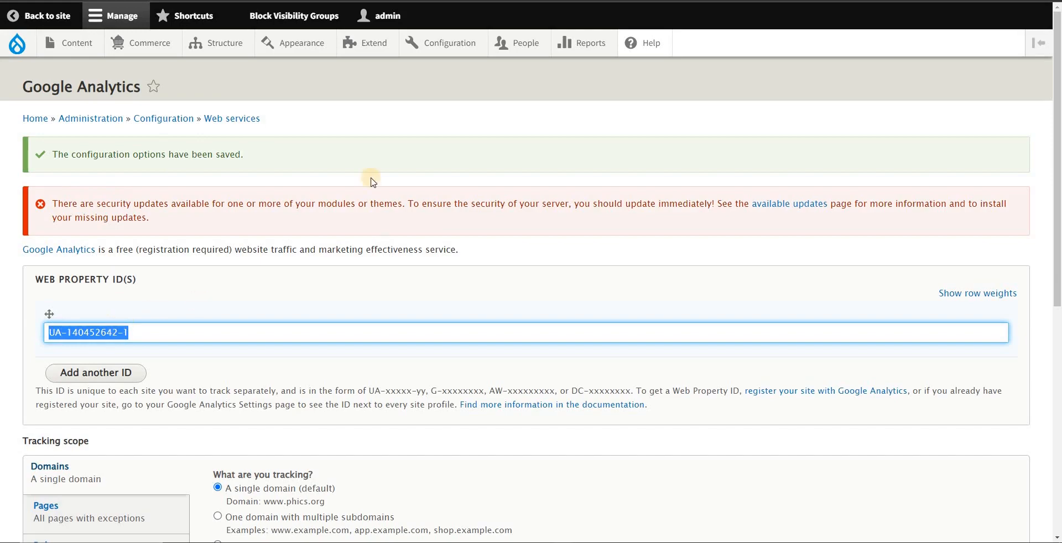
pyautogui.hotkey('alt', 'Tab')
pyautogui.hotkey('ctrl', 'f')
pyautogui.hotkey('ctrl', 'v')
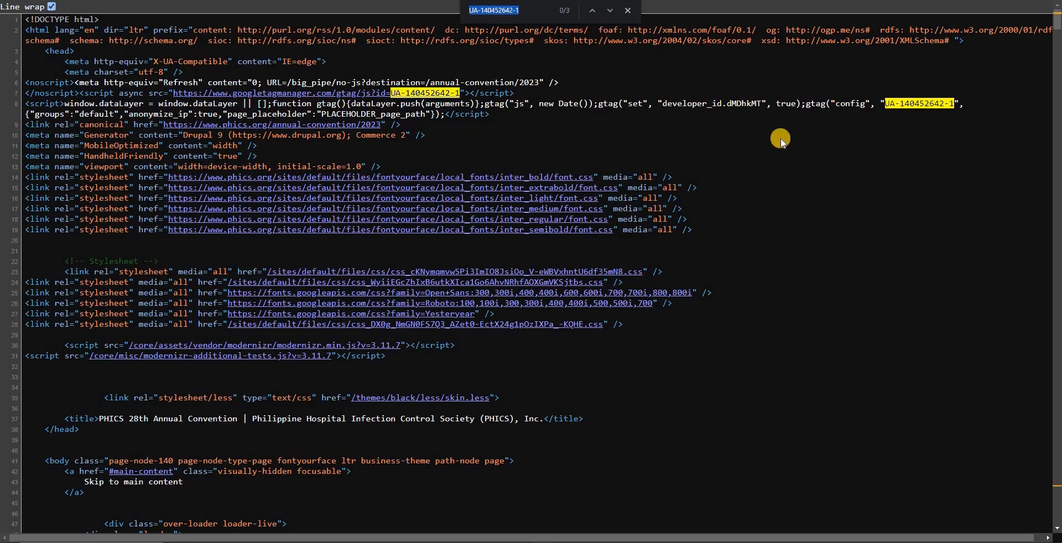
# Step: Go through the matches of the web property ID and highlight the one in the gtag config script
pyautogui.press('Return')
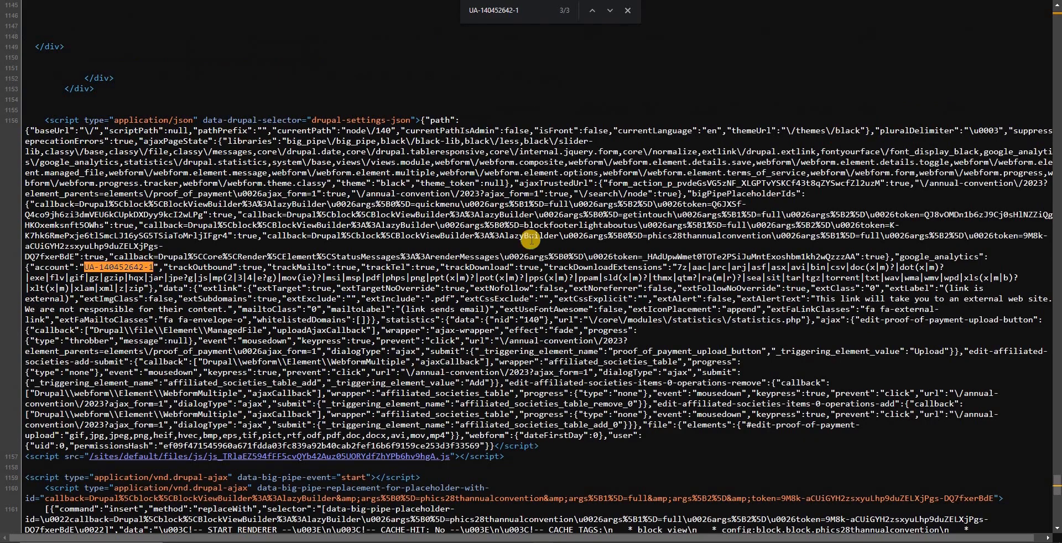
pyautogui.click(609, 10)
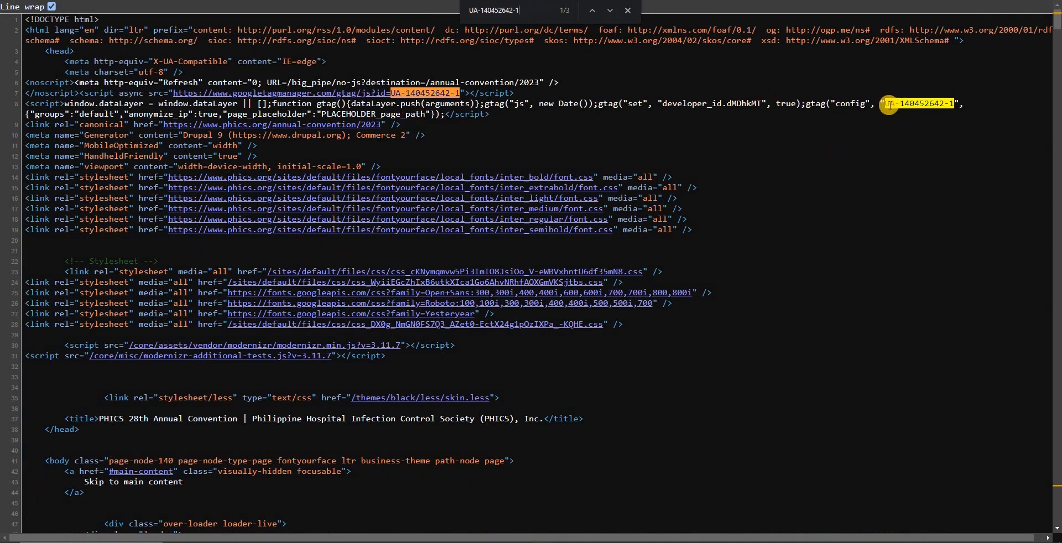
pyautogui.moveTo(886, 105); pyautogui.dragTo(943, 105)
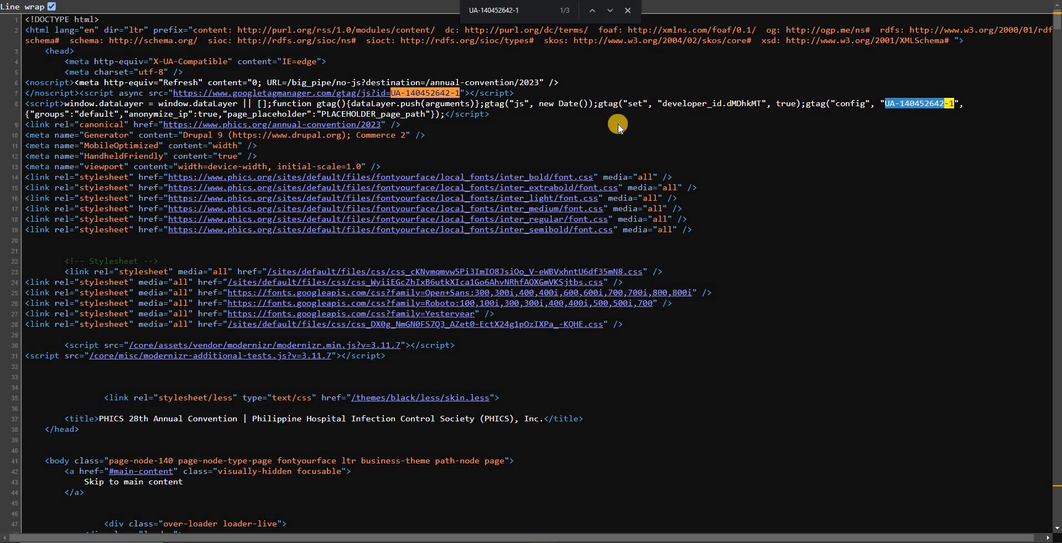
# Step: Switch to the Google Analytics site and examine the Realtime overview's active users, active pages and locations
pyautogui.hotkey('ctrl', 'Tab')
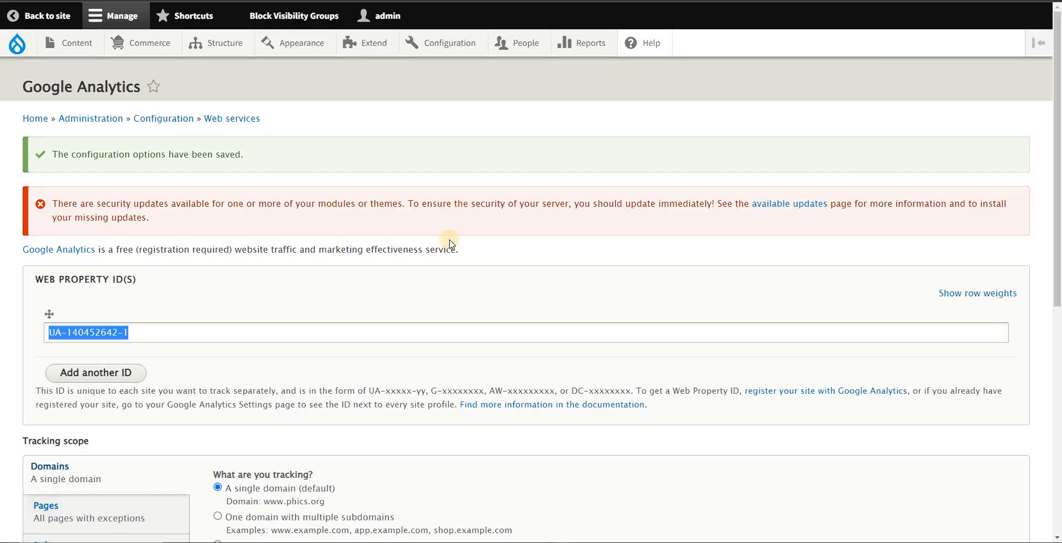
pyautogui.hotkey('ctrl', 'shift', 'Tab')
pyautogui.hotkey('ctrl', 'Tab')
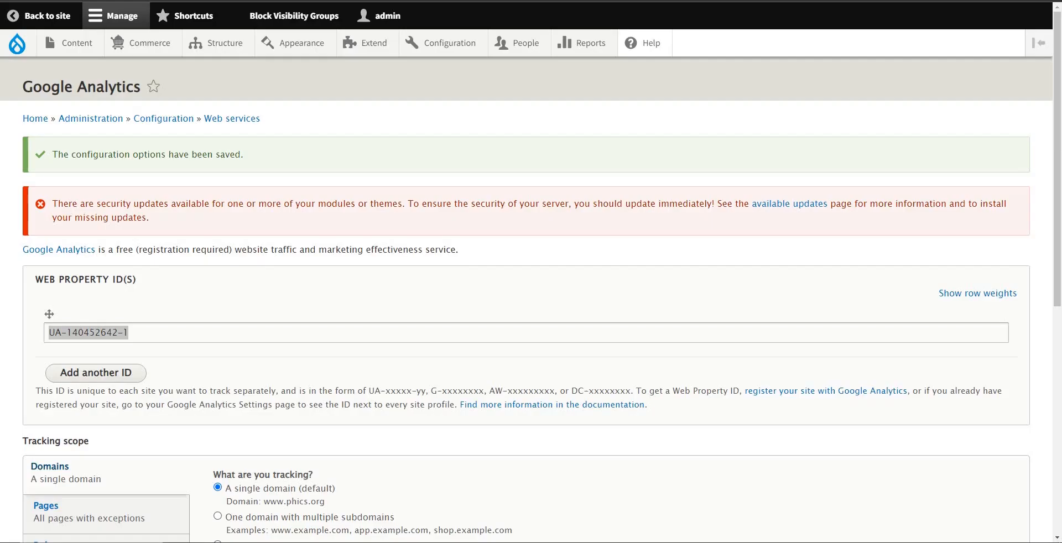
pyautogui.hotkey('ctrl', 'Tab')
pyautogui.scroll(2, 343, 212)
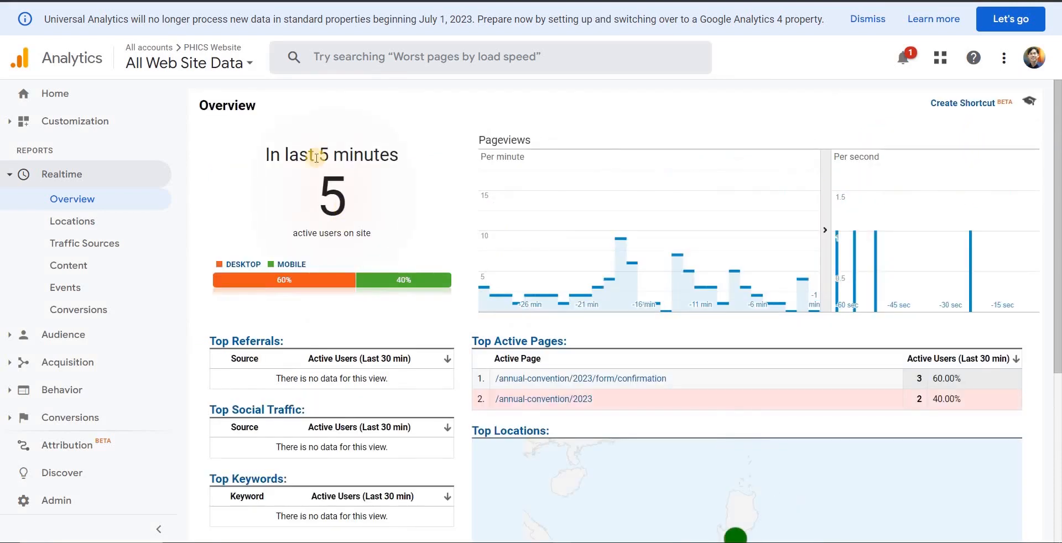
pyautogui.scroll(-2, 376, 216)
pyautogui.scroll(2, 543, 295)
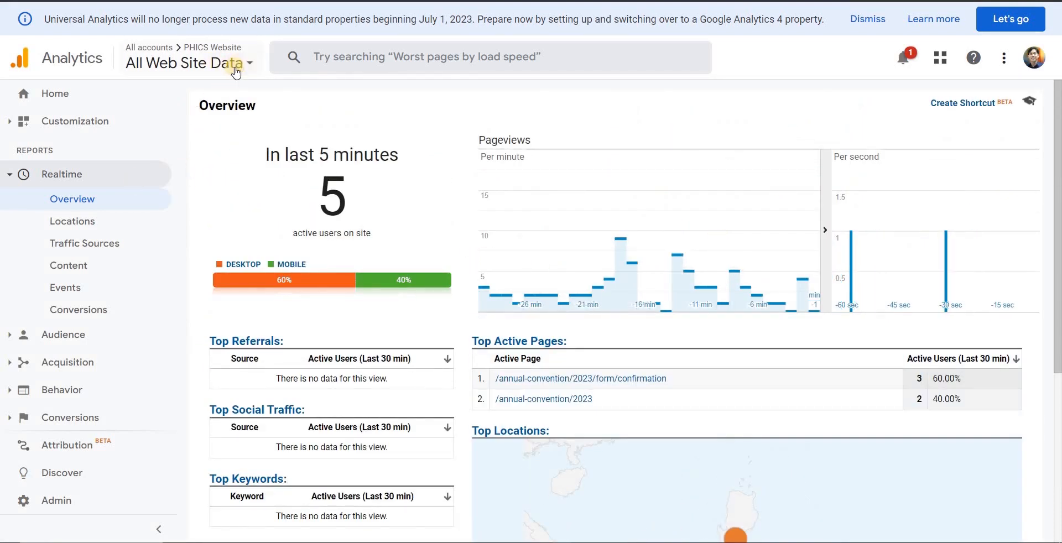
pyautogui.scroll(-2, 277, 332)
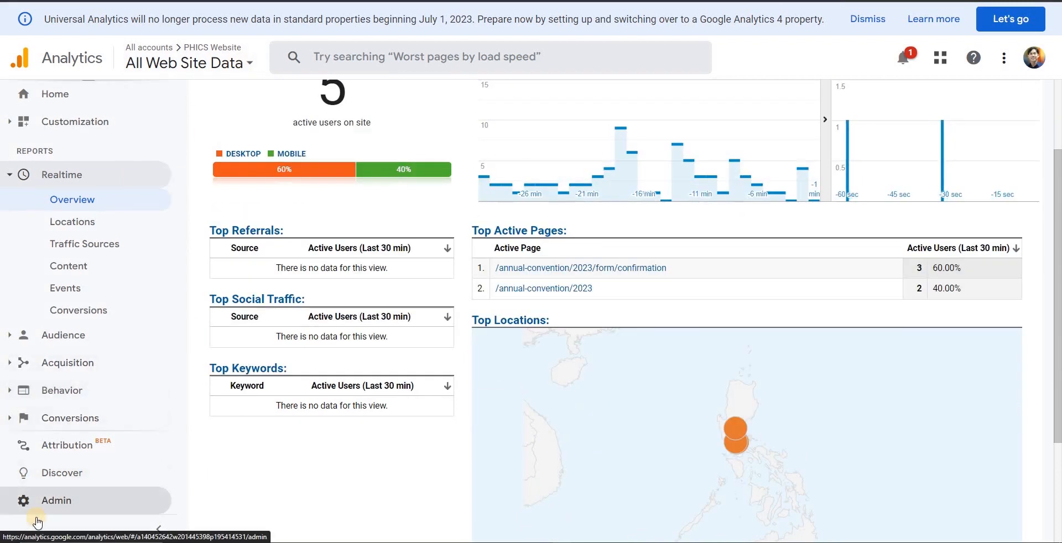
# Step: Open the PHICS Website property's Tracking Code page in Analytics Admin, highlight the Tracking ID, and return to the Admin overview
pyautogui.click(50, 505)
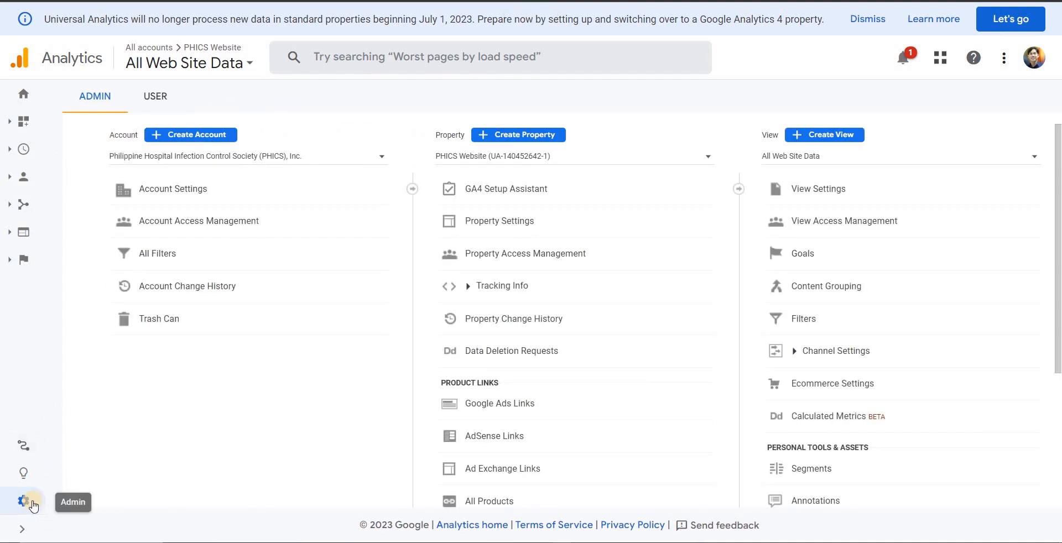
pyautogui.click(22, 529)
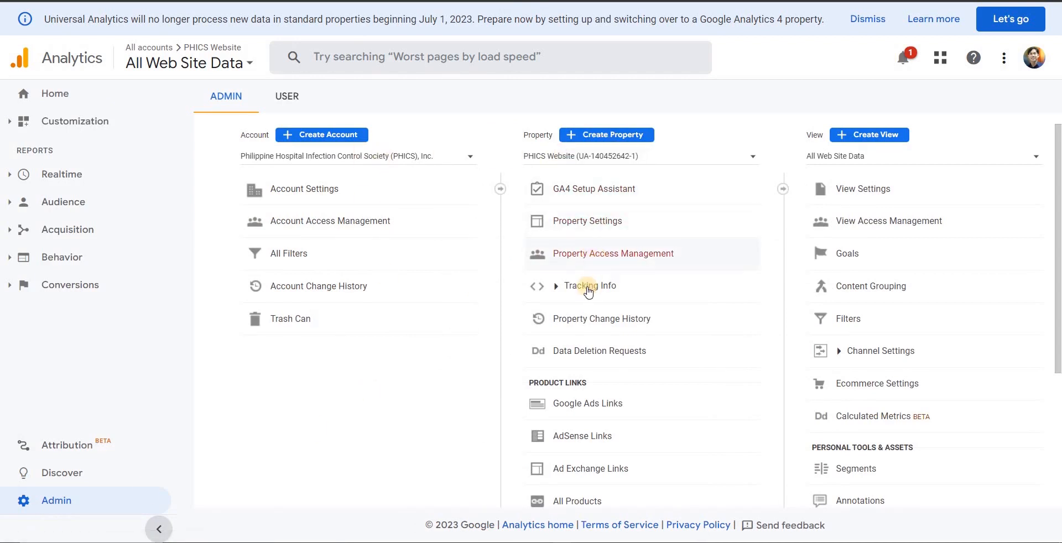
pyautogui.click(558, 288)
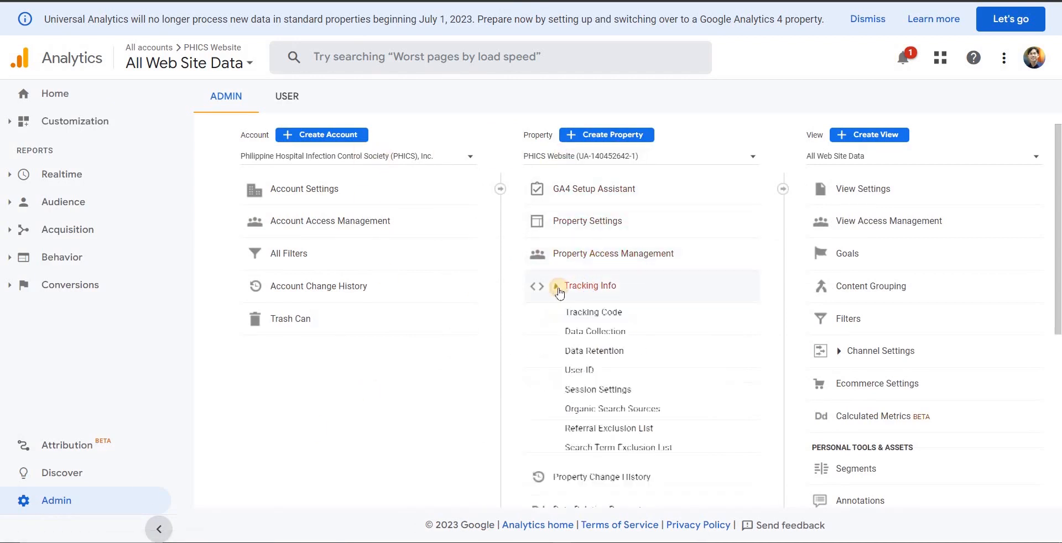
pyautogui.click(590, 313)
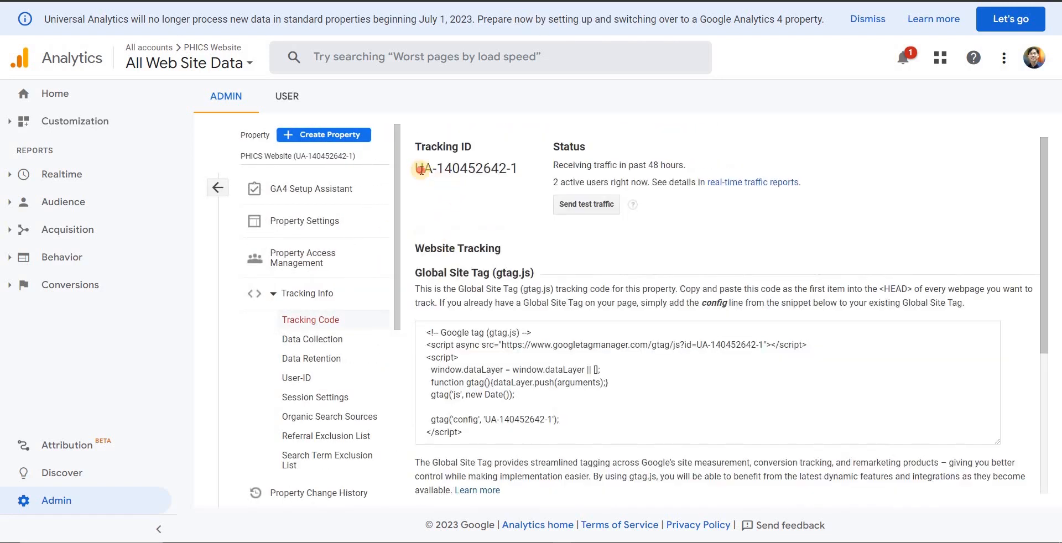
pyautogui.moveTo(421, 169); pyautogui.dragTo(514, 169)
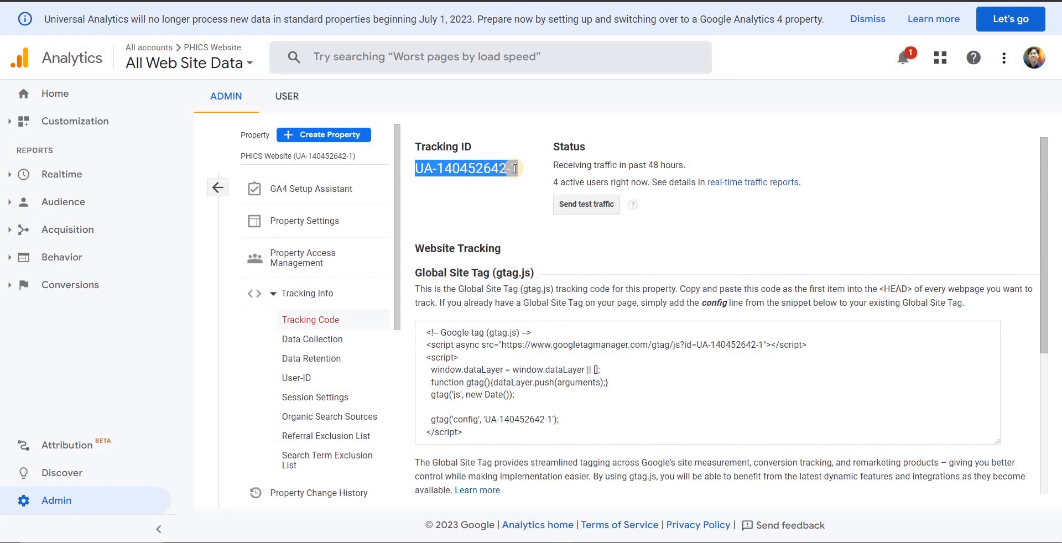
pyautogui.moveTo(514, 169); pyautogui.dragTo(501, 188)
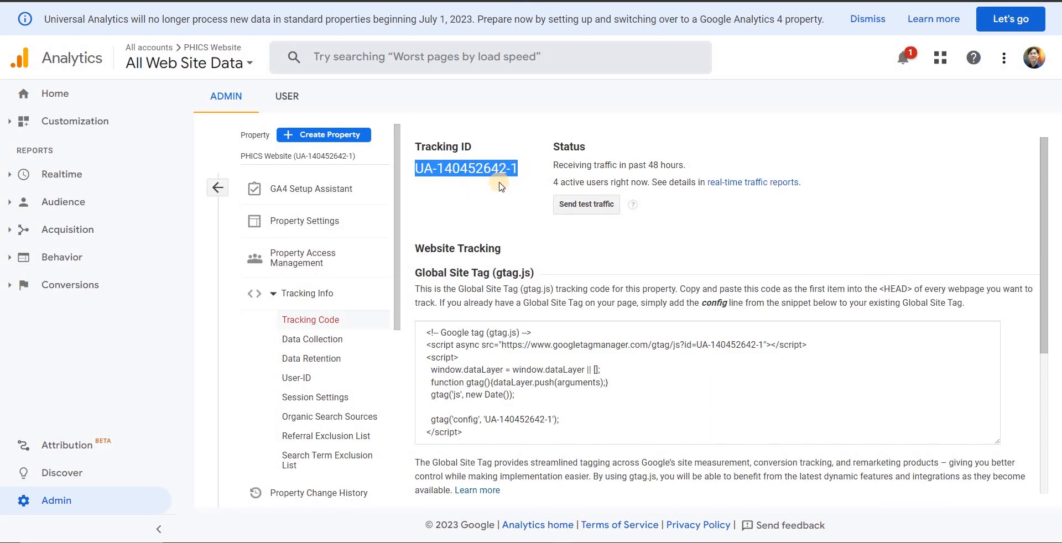
pyautogui.click(69, 499)
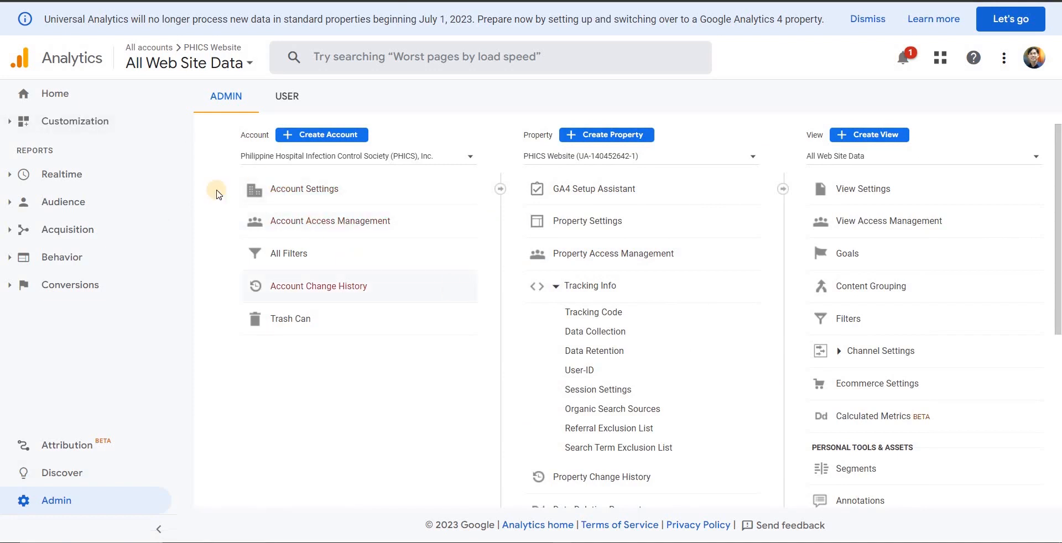
# Step: Switch to the Notepad outline and highlight the Metatags heading
pyautogui.hotkey('alt', 'Tab')
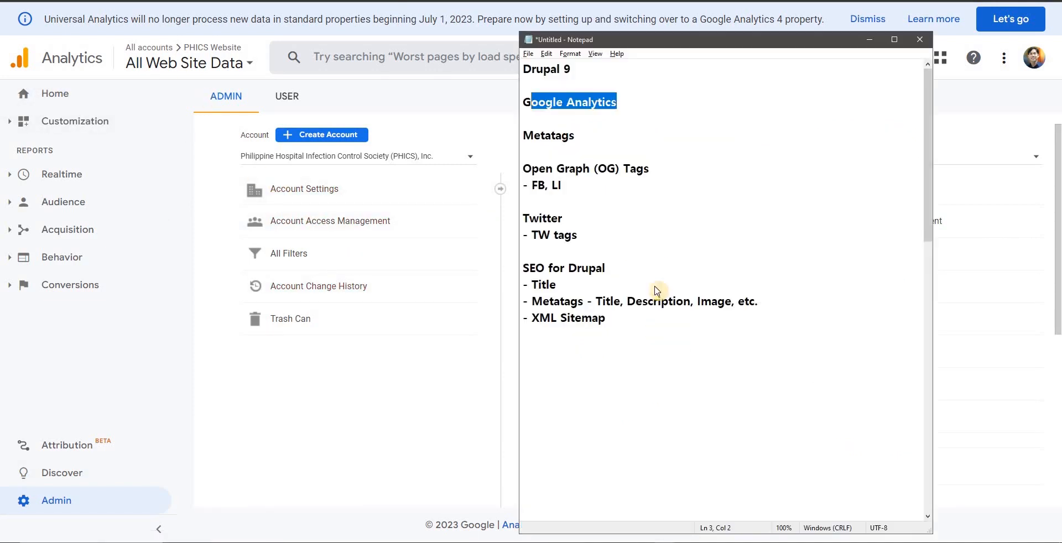
pyautogui.click(645, 133)
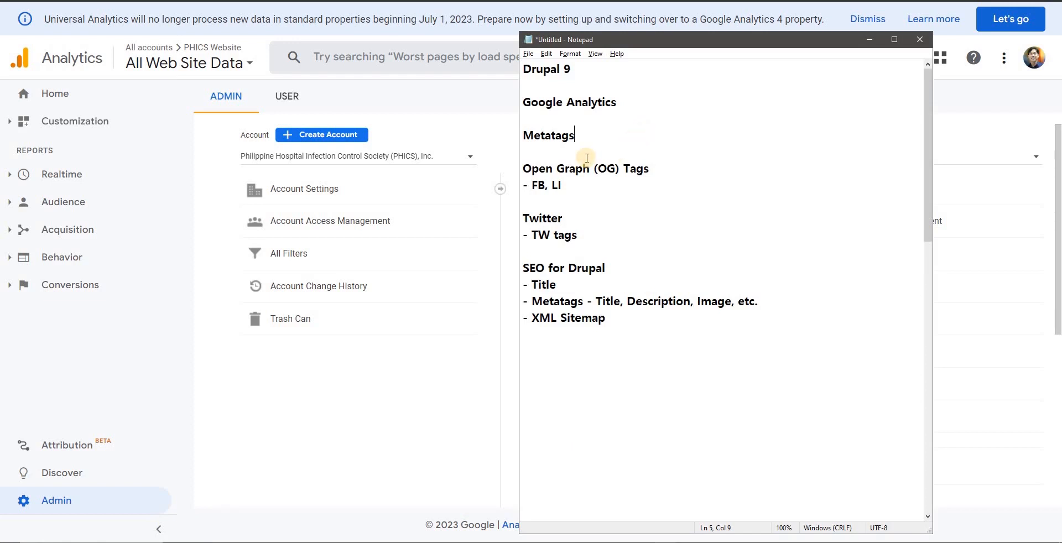
pyautogui.doubleClick(537, 136)
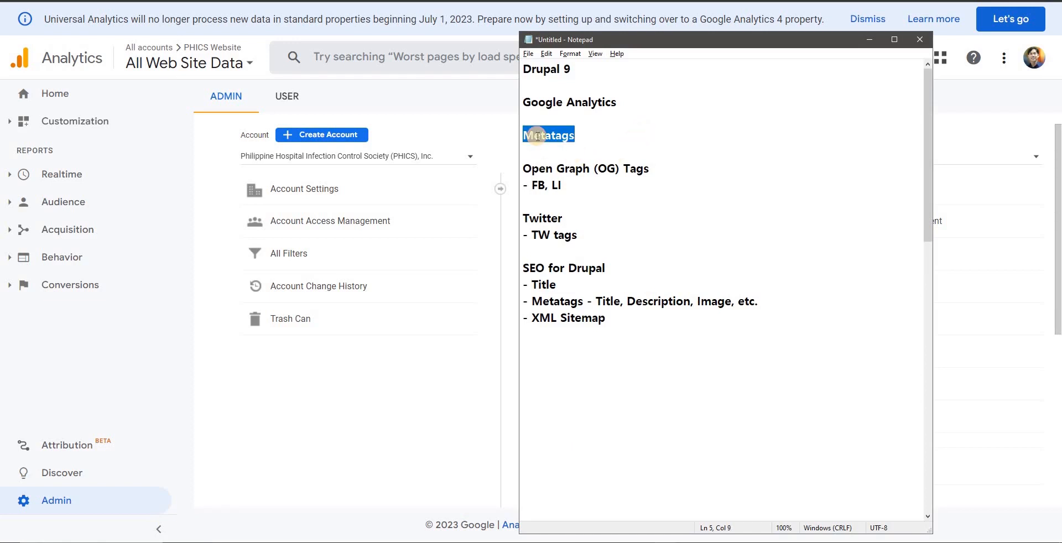
pyautogui.click(546, 138)
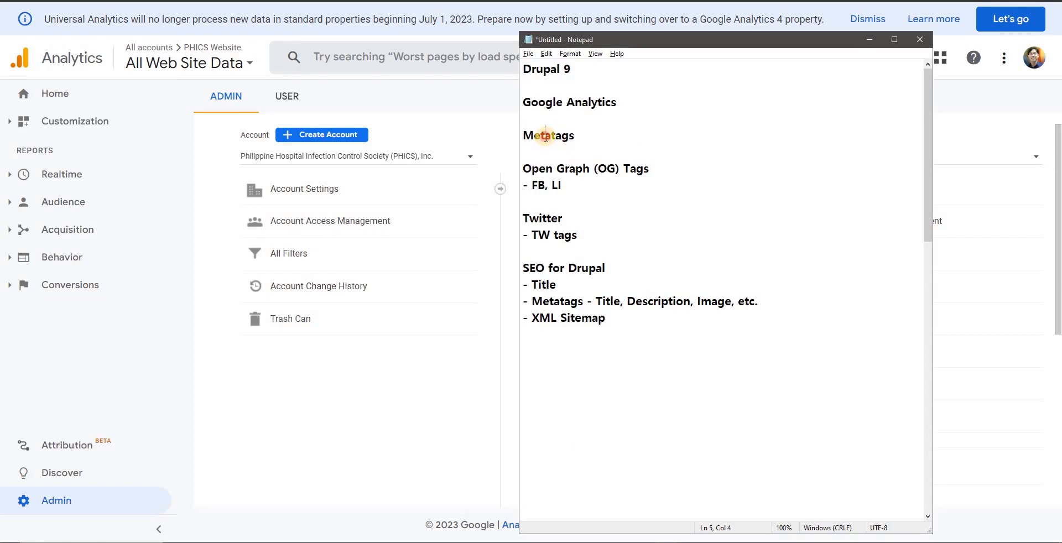
pyautogui.doubleClick(545, 136)
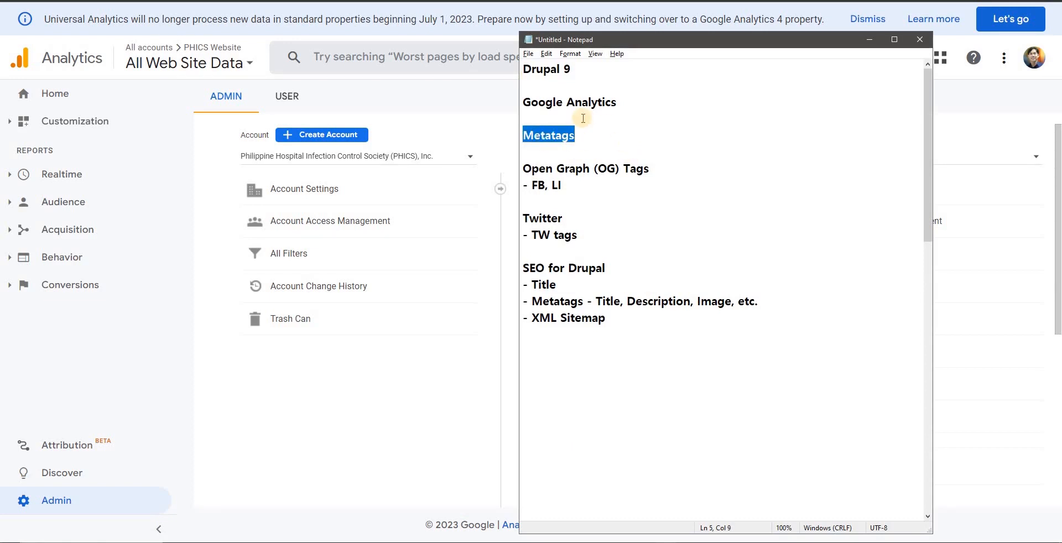
pyautogui.click(557, 152)
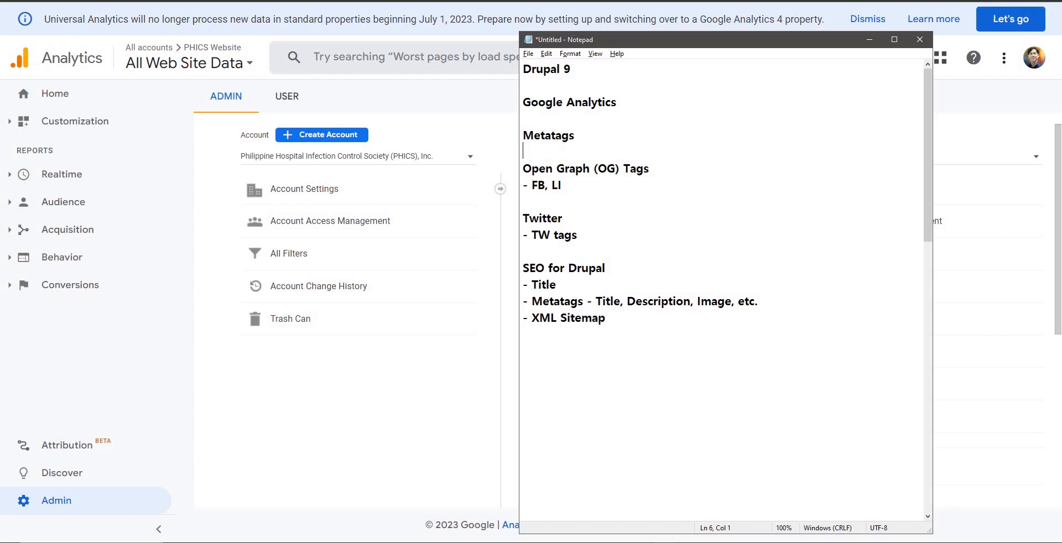
# Step: Switch to the browser showing the public PHICS 28th Annual Convention page
pyautogui.hotkey('alt', 'Tab')
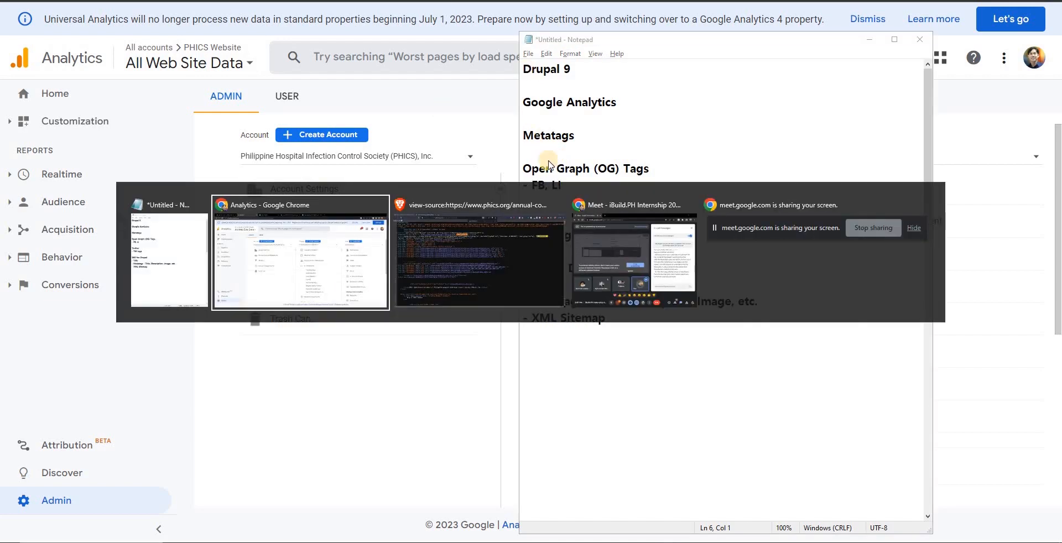
pyautogui.hotkey('alt', 'Tab')
pyautogui.hotkey('ctrl', 'shift', 'Tab')
pyautogui.hotkey('ctrl', 'shift', 'Tab')
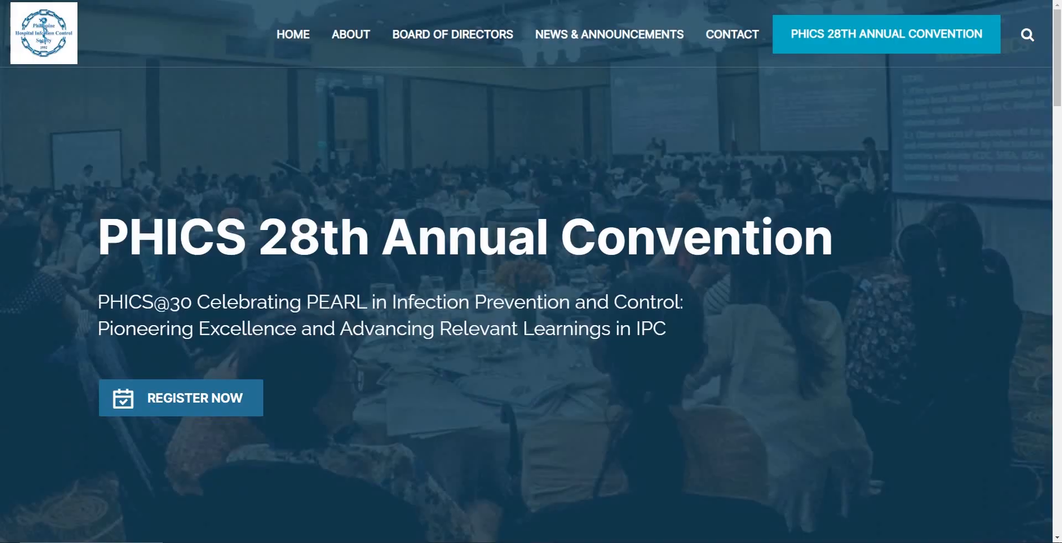
# Step: Return to the Notepad outline and highlight the Open Graph, FB and LI, Twitter and SEO entries in turn
pyautogui.hotkey('alt', 'Tab')
pyautogui.hotkey('alt', 'Tab')
pyautogui.hotkey('alt', 'Tab')
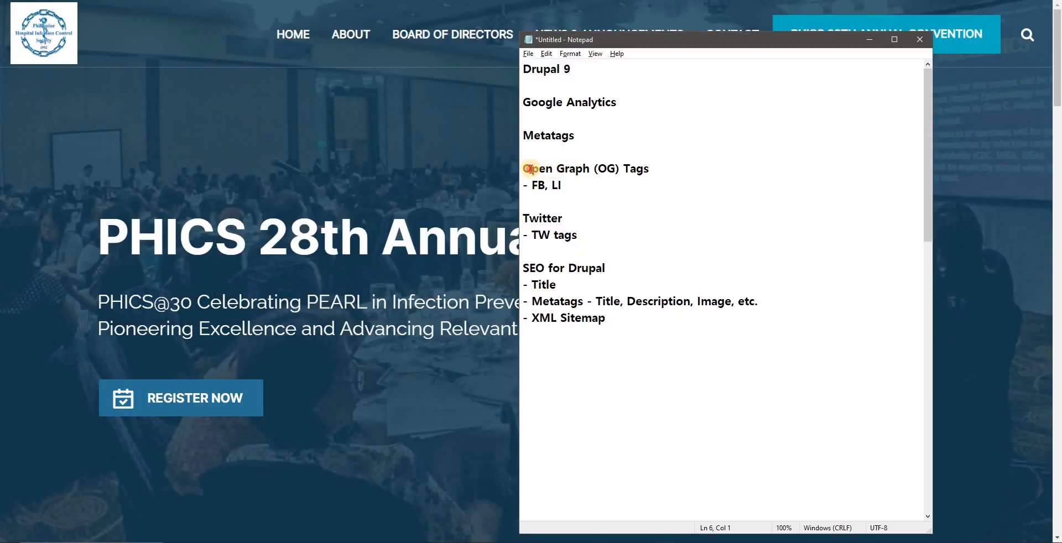
pyautogui.moveTo(532, 170); pyautogui.dragTo(593, 169)
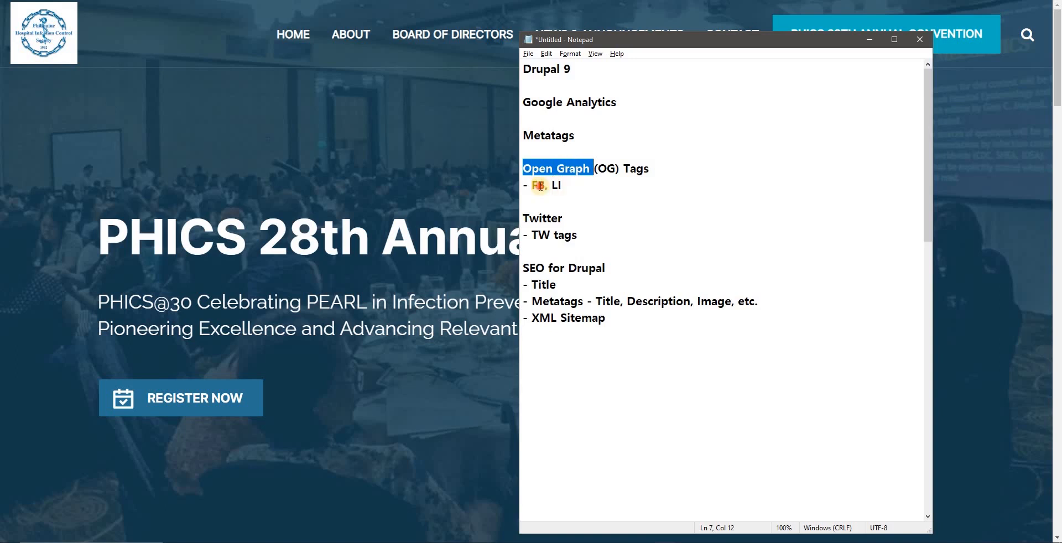
pyautogui.moveTo(532, 186); pyautogui.dragTo(556, 188)
pyautogui.doubleClick(542, 216)
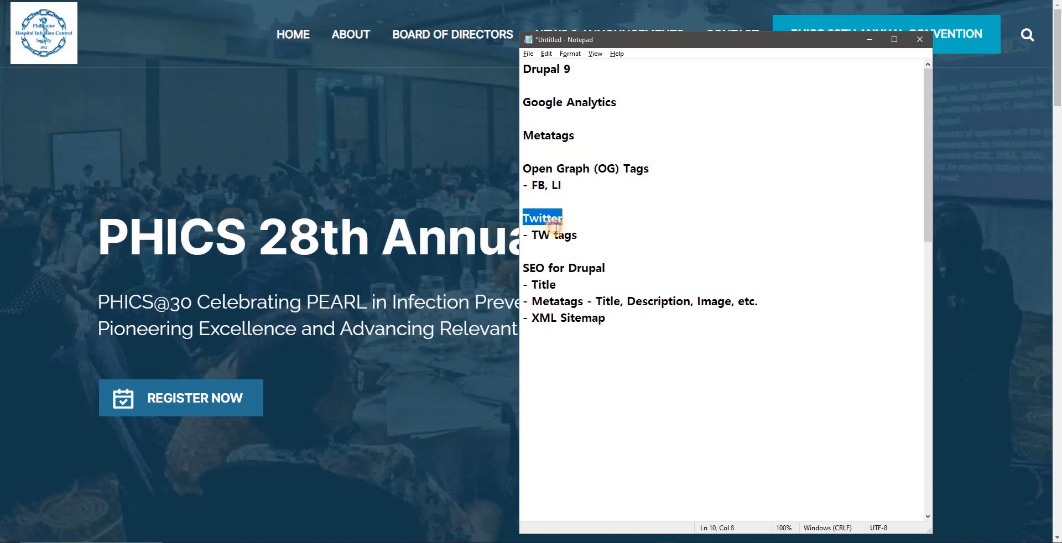
pyautogui.doubleClick(534, 270)
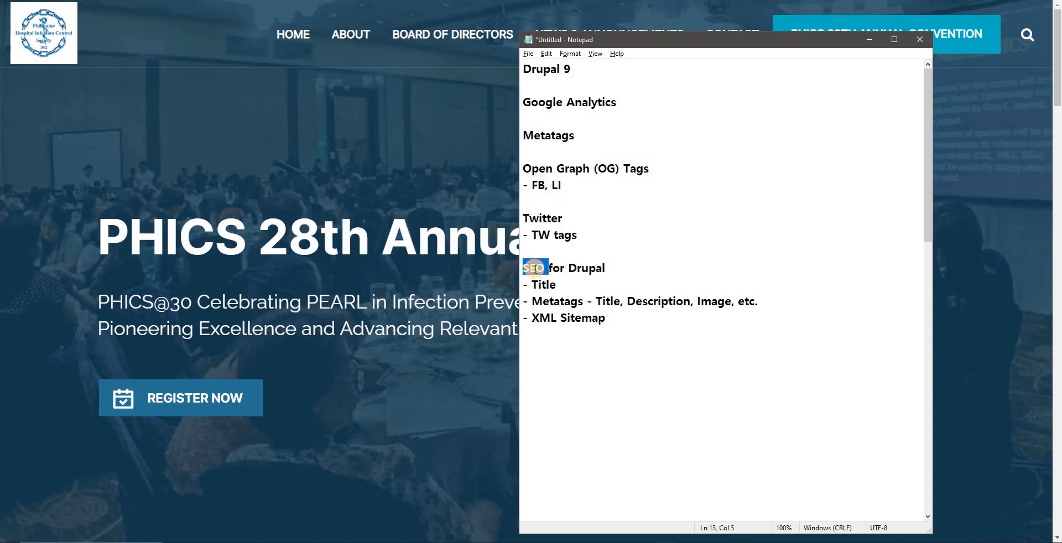
pyautogui.click(587, 231)
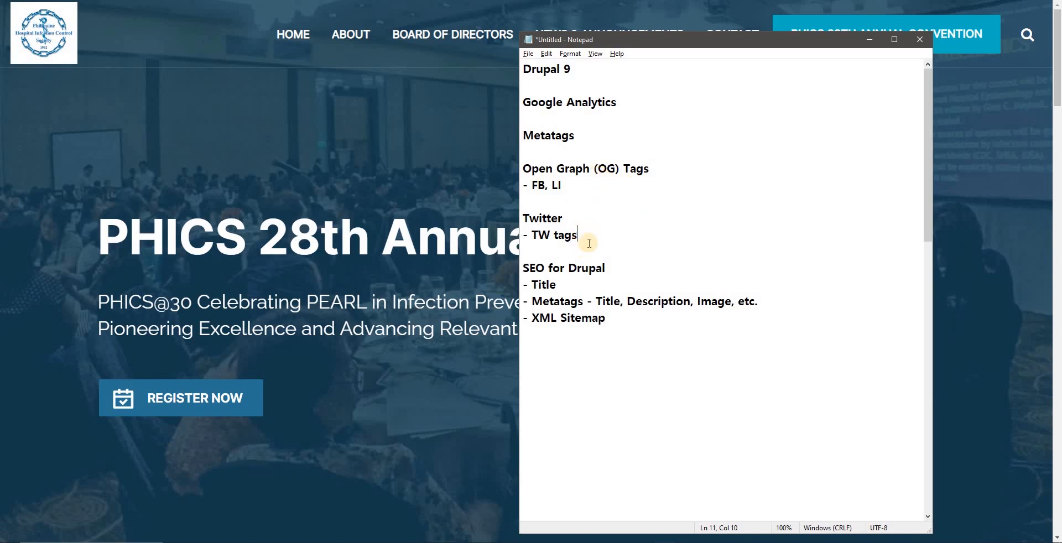
# Step: Highlight the outline's Metatags heading, the full Open Graph (OG) Tags line, and its FB and LI entries one after another
pyautogui.click(552, 135)
pyautogui.doubleClick(552, 133)
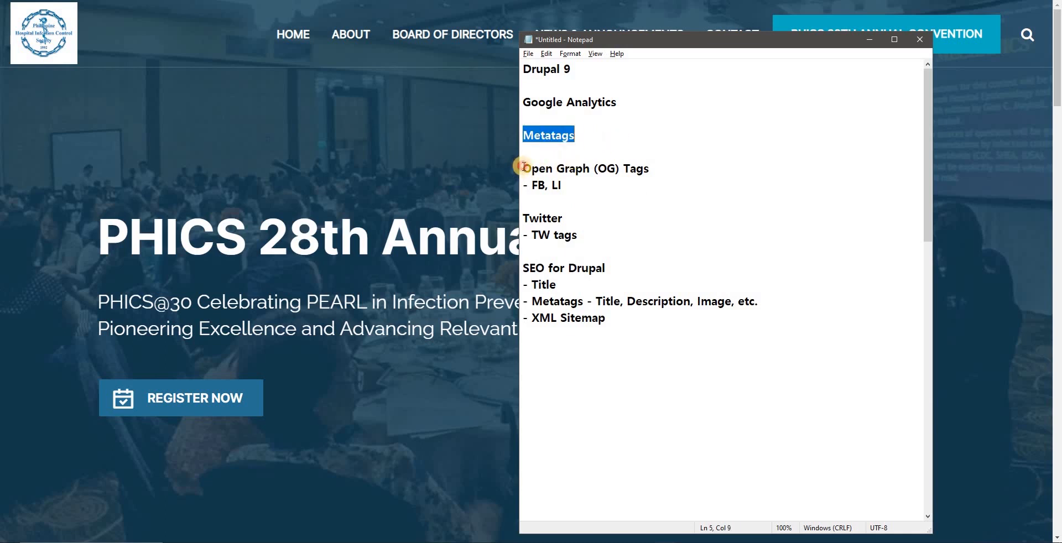
pyautogui.moveTo(523, 167); pyautogui.dragTo(650, 167)
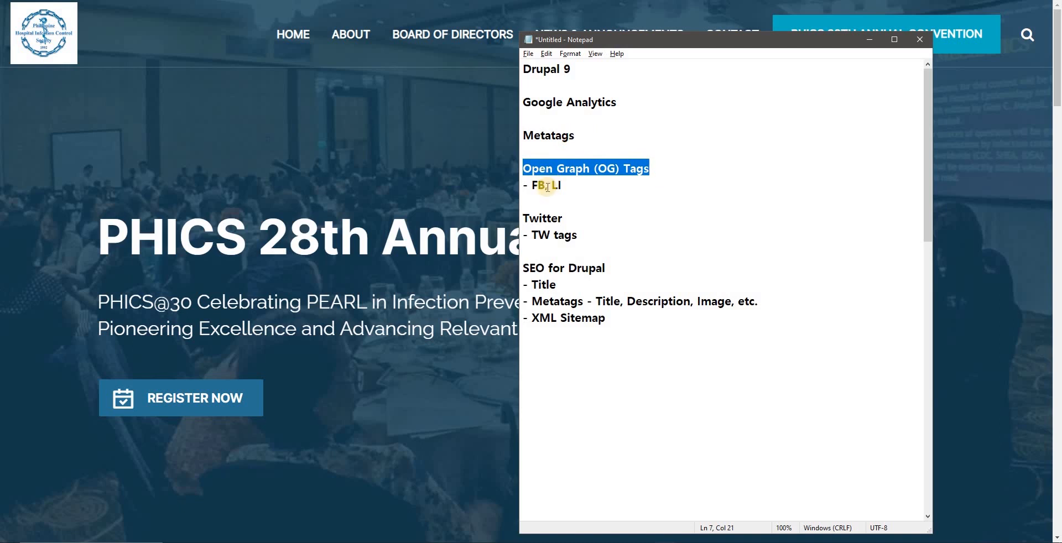
pyautogui.moveTo(532, 184); pyautogui.dragTo(545, 186)
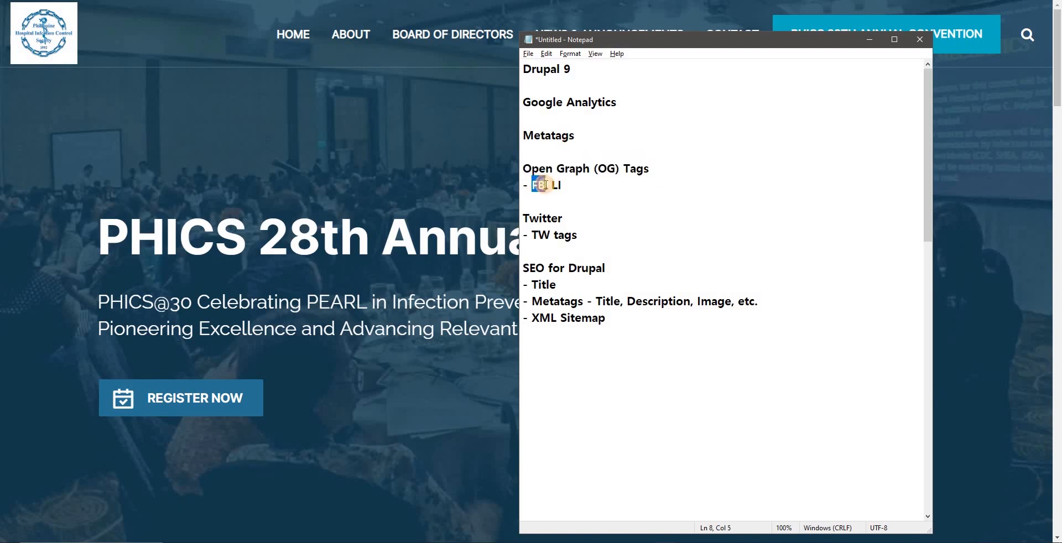
pyautogui.doubleClick(555, 185)
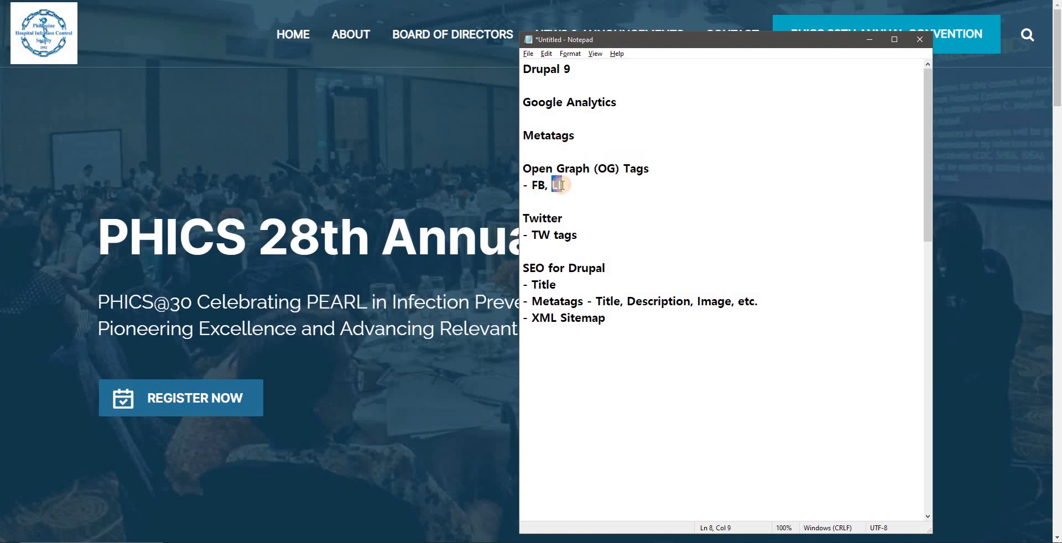
# Step: Highlight the outline's sections from Open Graph to SEO for Drupal, and finish with only the Metatags heading selected
pyautogui.moveTo(523, 218); pyautogui.dragTo(571, 234)
pyautogui.moveTo(576, 234); pyautogui.dragTo(609, 294)
pyautogui.click(562, 186)
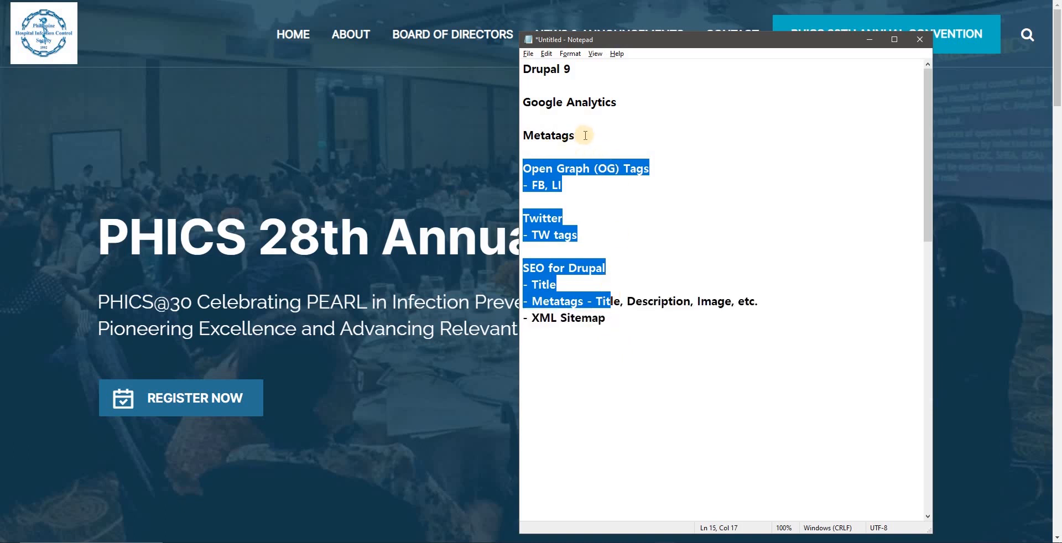
pyautogui.moveTo(585, 136); pyautogui.dragTo(514, 133)
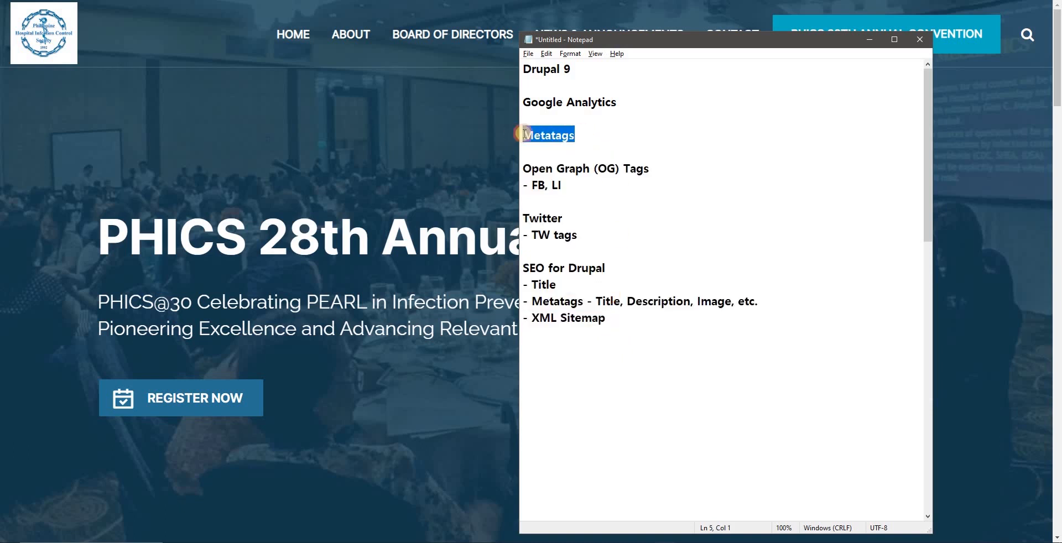
pyautogui.hotkey('shift', 'Right')
pyautogui.hotkey('shift', 'Right')
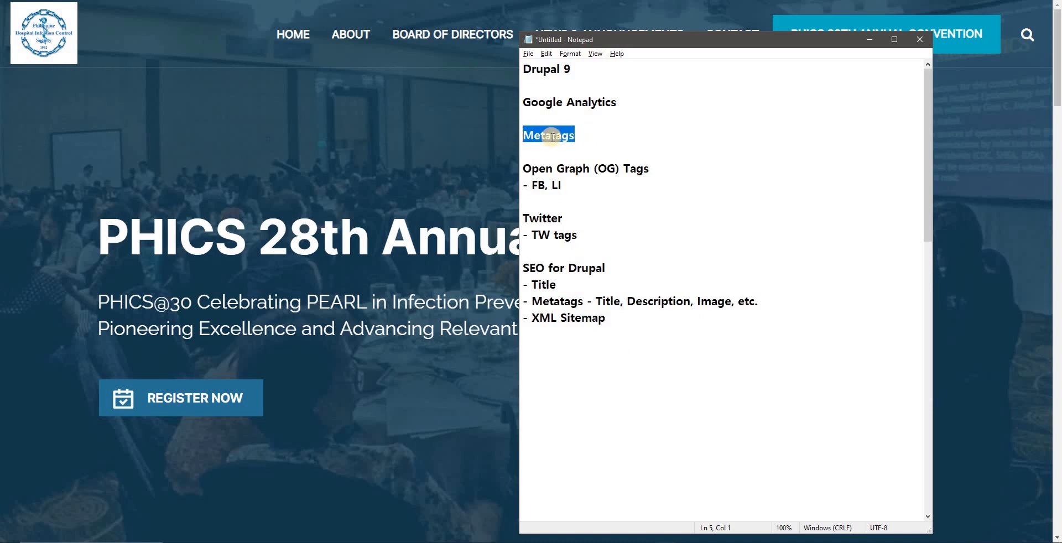
# Step: Switch back to the browser and bring up the Drupal Google Analytics settings page
pyautogui.hotkey('alt', 'Tab')
pyautogui.press('Tab')
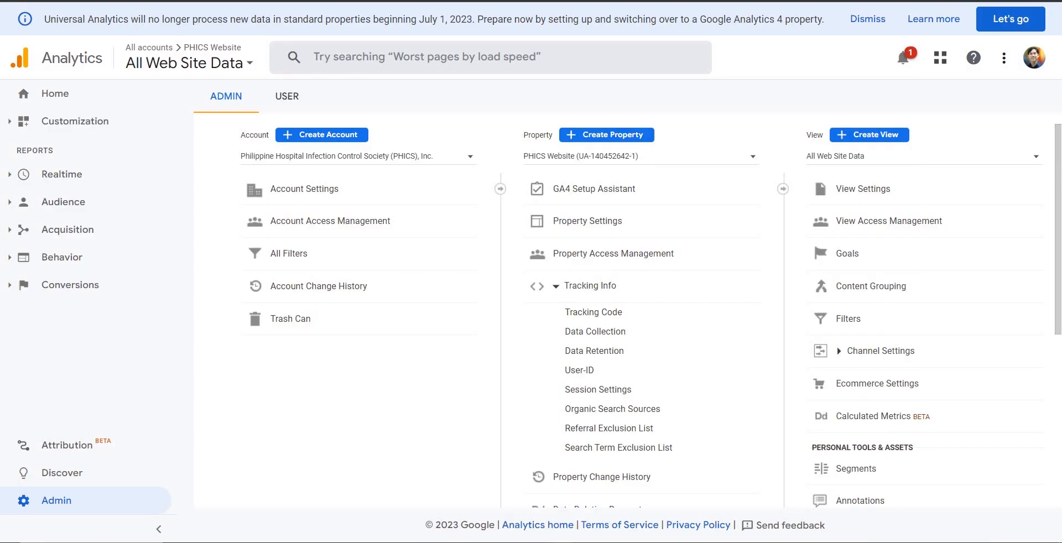
pyautogui.hotkey('ctrl', 'Tab')
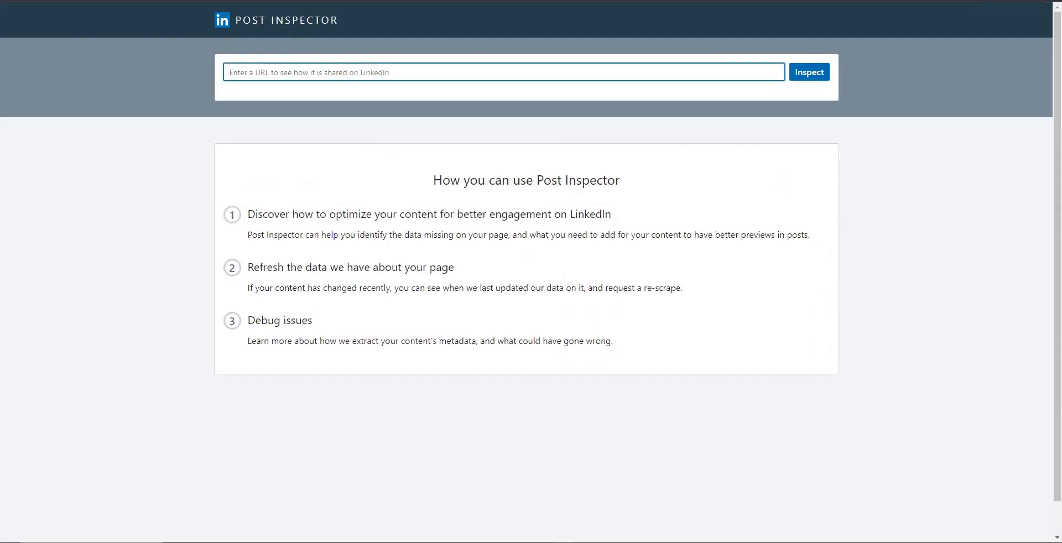
pyautogui.hotkey('ctrl', 'Tab')
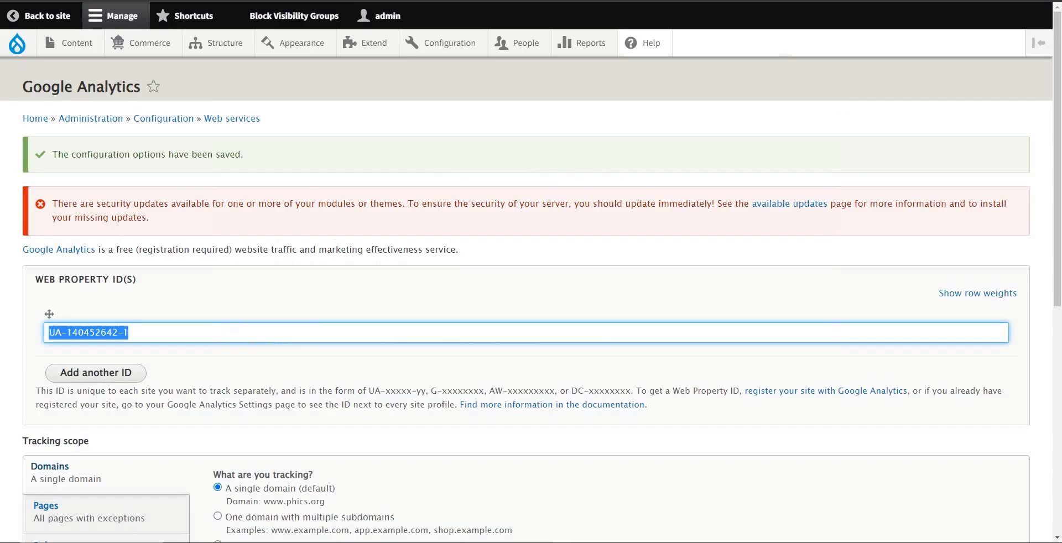
# Step: Open the site's module administration page and filter the module list by "metatag"
pyautogui.click(382, 49)
pyautogui.click(379, 47)
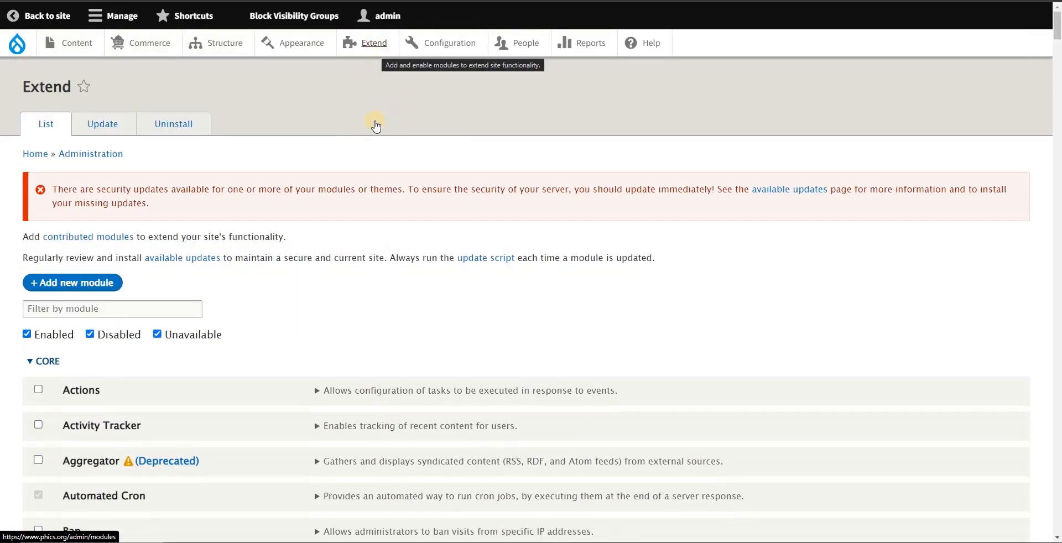
pyautogui.scroll(-4, 355, 107)
pyautogui.scroll(3, 327, 202)
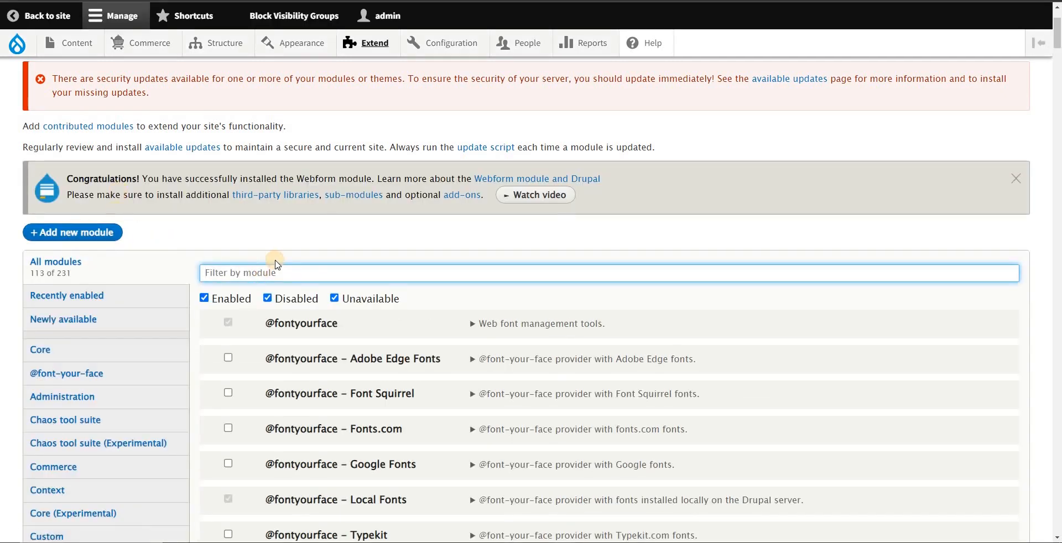
pyautogui.write('metatag')
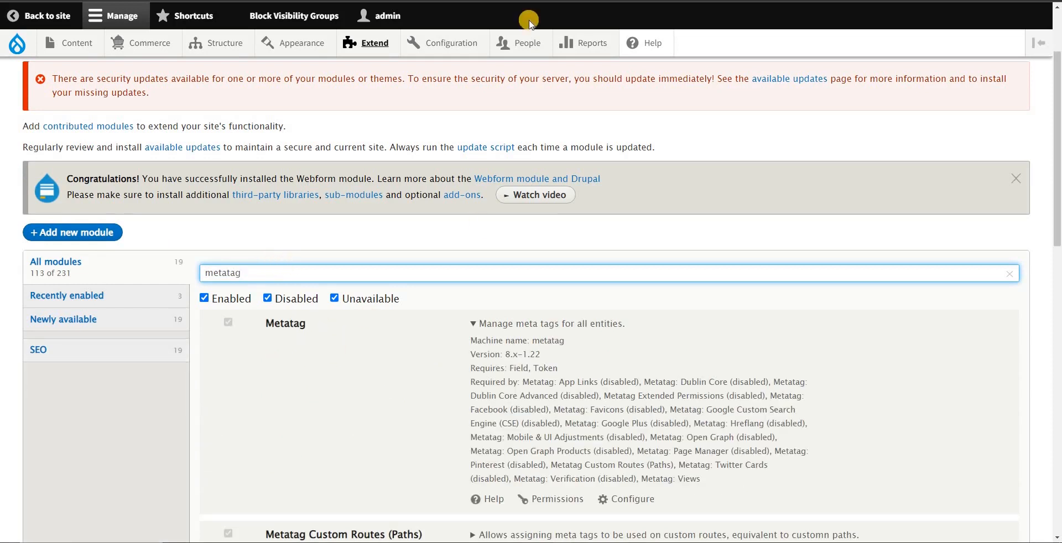
# Step: Search Google in a new browser tab for "druupal module metatag"
pyautogui.hotkey('ctrl', 't')
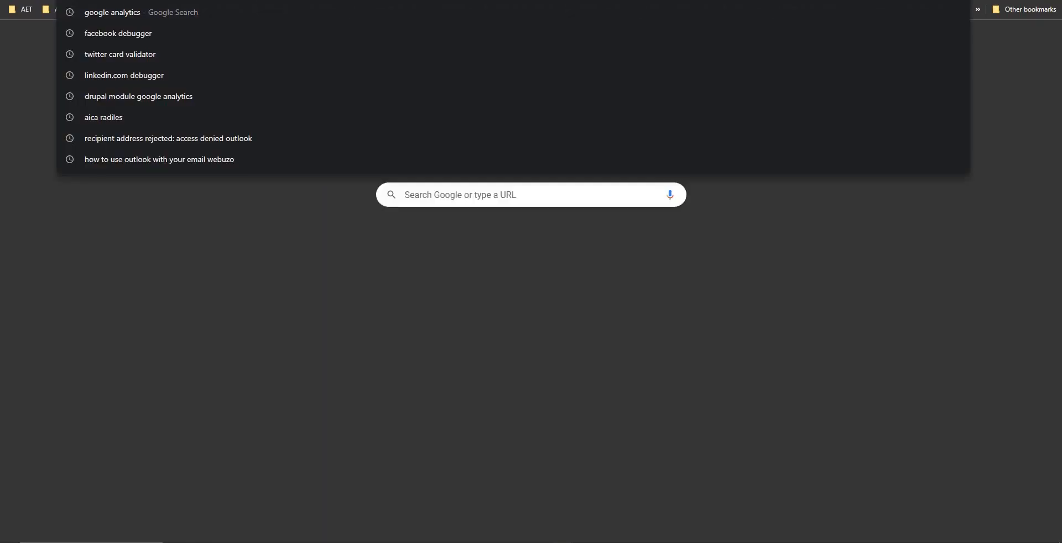
pyautogui.write('druupal ,m')
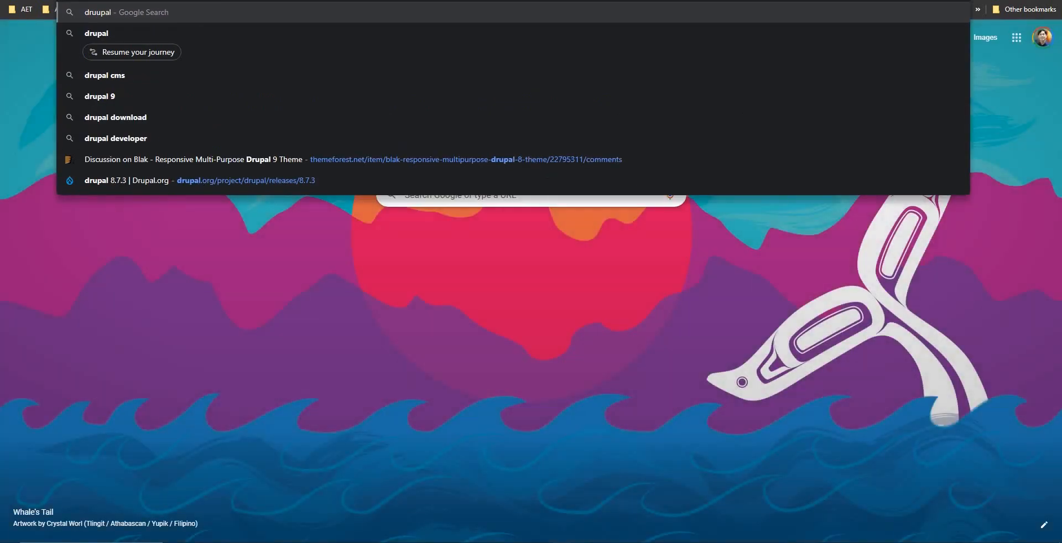
pyautogui.press('BackSpace')
pyautogui.press('BackSpace')
pyautogui.write('mod')
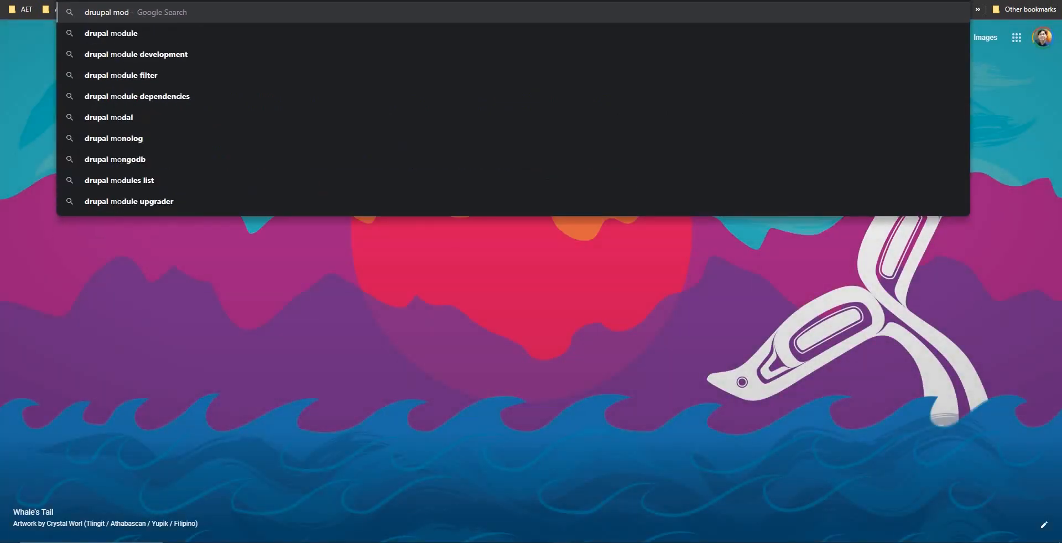
pyautogui.write('ule metatag')
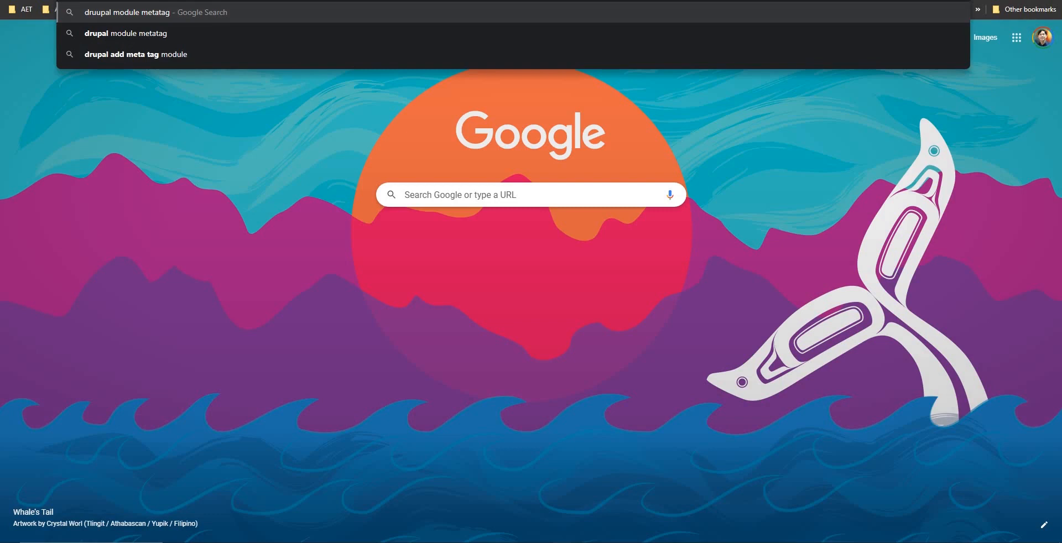
pyautogui.press('Return')
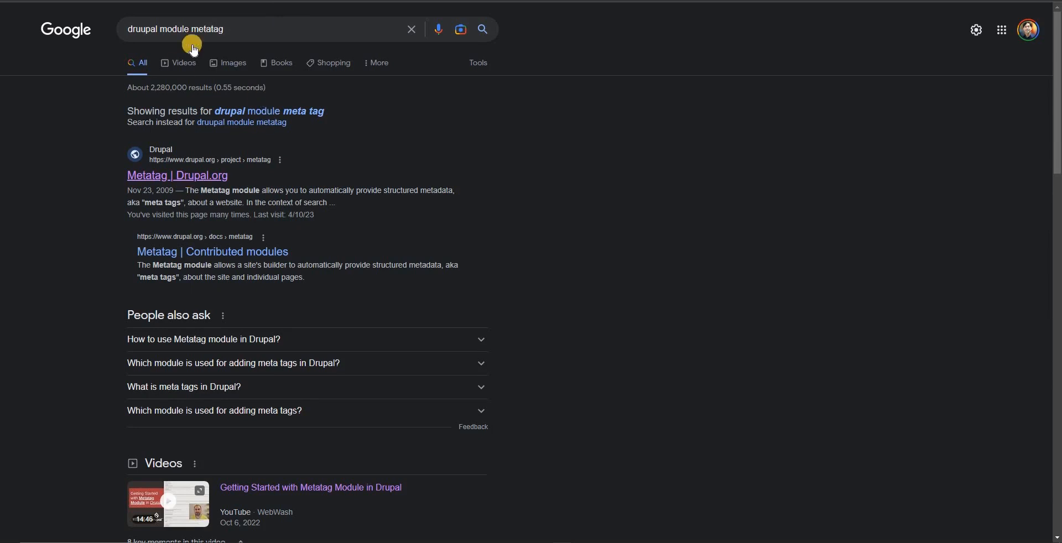
# Step: Replace the search term metatag with google analytics and run the search for the Drupal Google Analytics module
pyautogui.doubleClick(207, 30)
pyautogui.write('g')
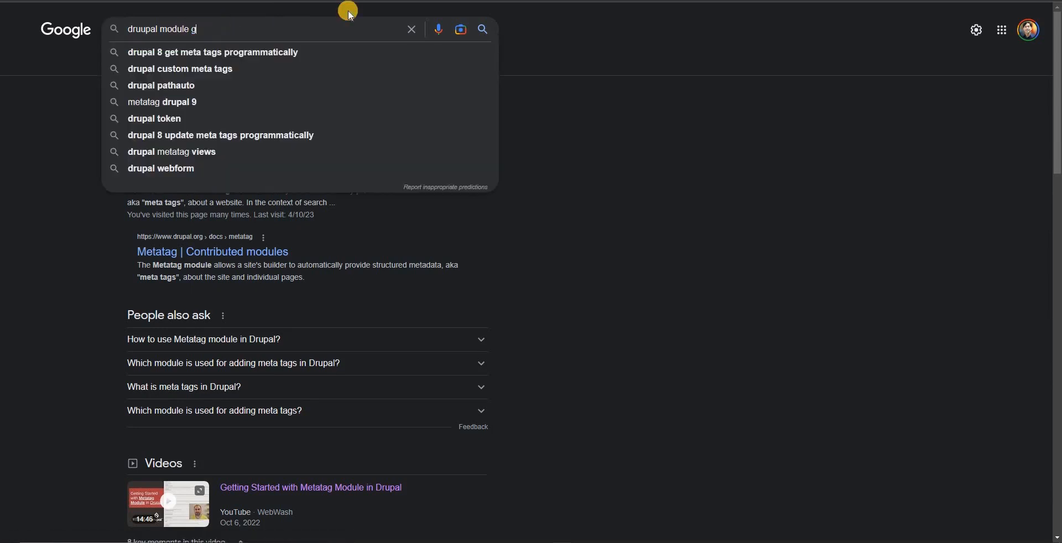
pyautogui.write('oogle anal')
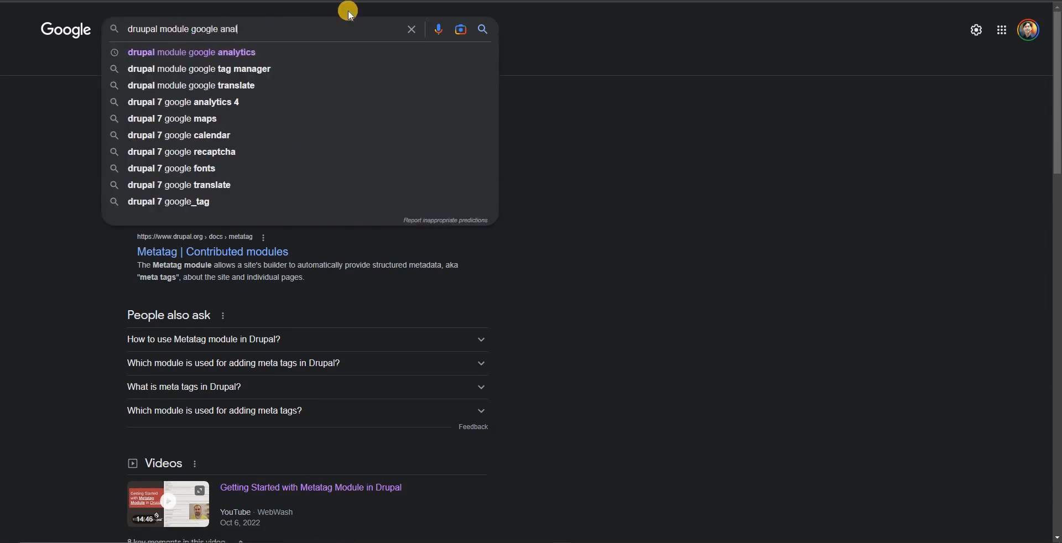
pyautogui.write('ytics')
pyautogui.press('Return')
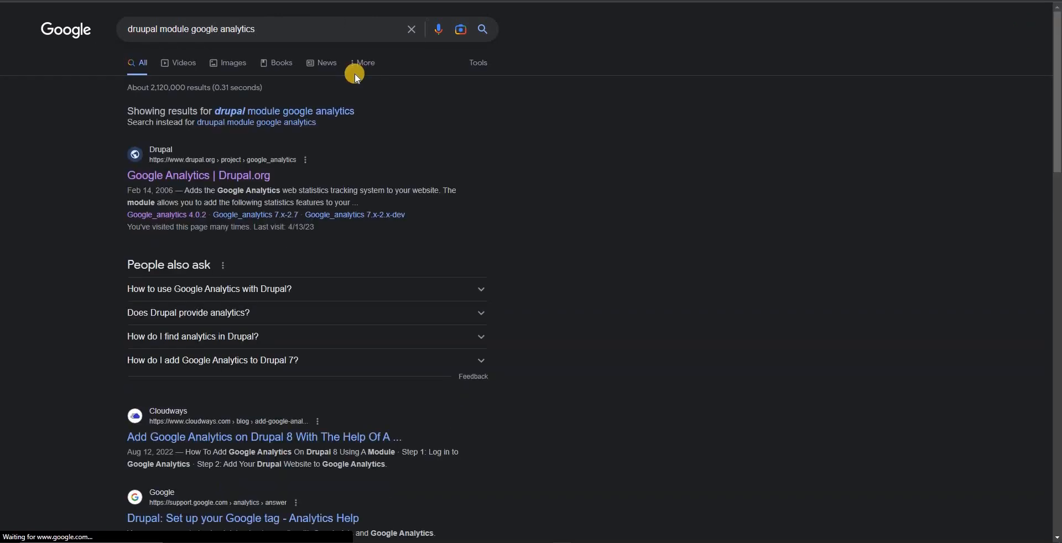
# Step: Change the search query's google analytics part to "xml sitemap"
pyautogui.moveTo(193, 28); pyautogui.dragTo(320, 30)
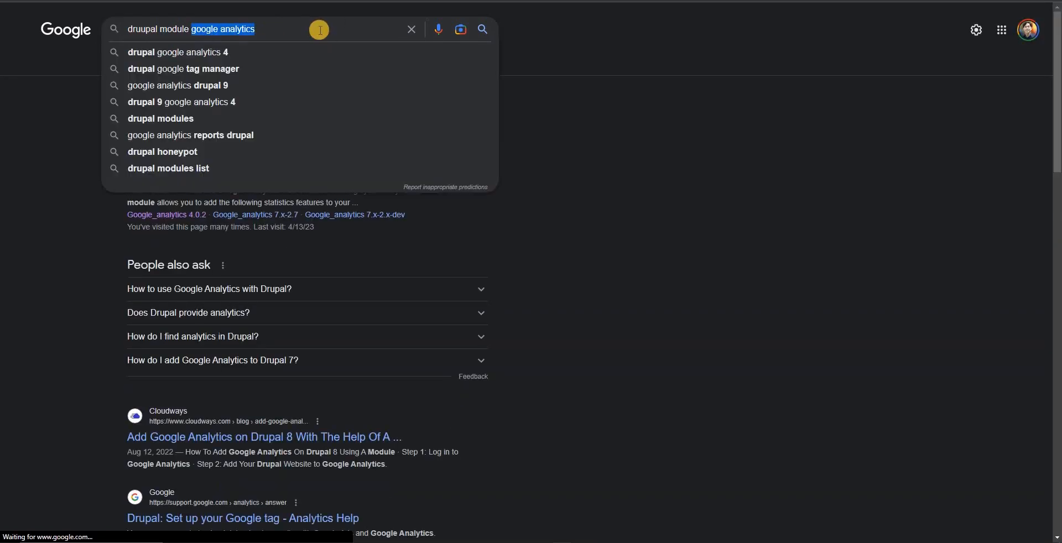
pyautogui.write('xml')
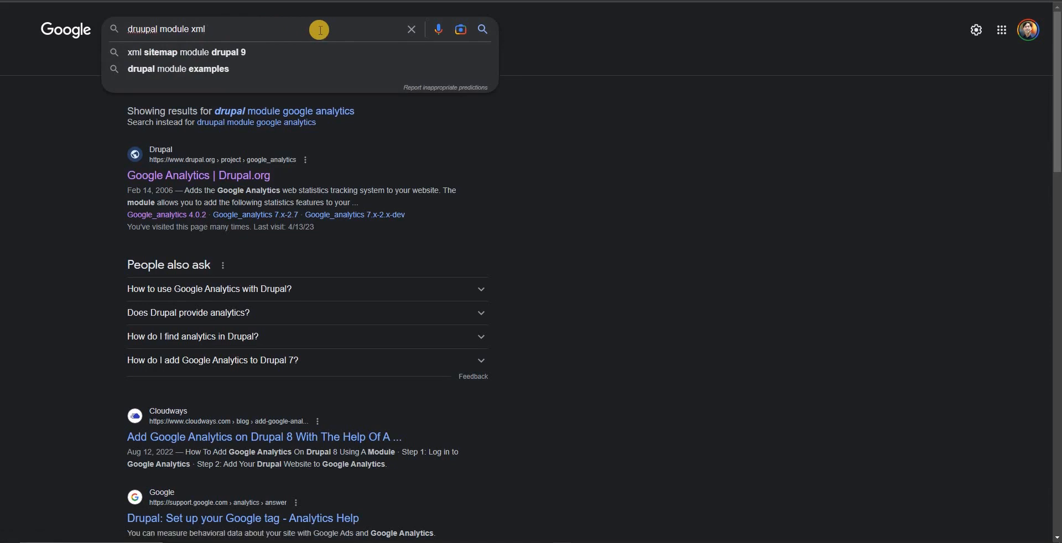
pyautogui.write(' sitemap')
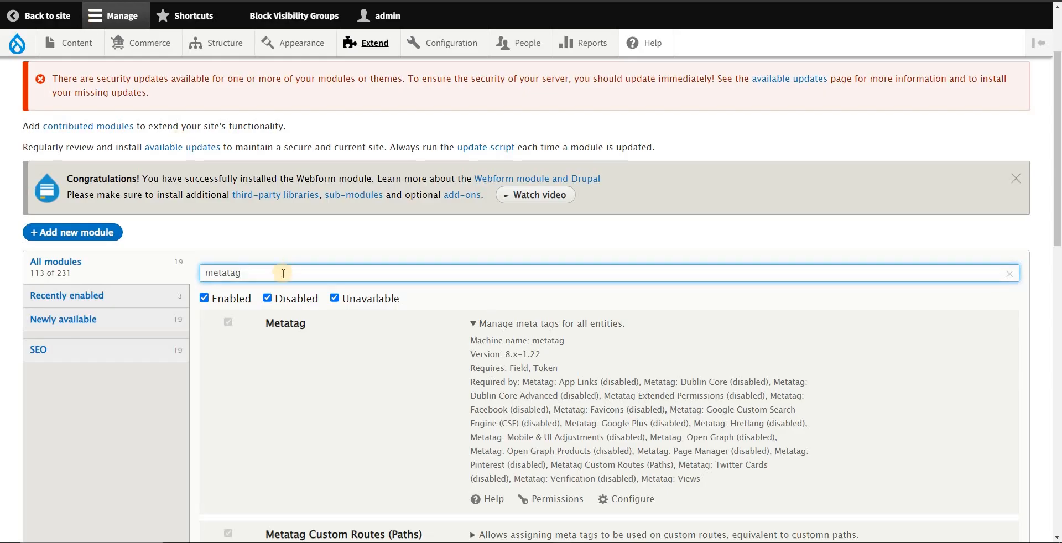
# Step: Return to the filtered Drupal module list and examine the Metatag entries, highlighting the main Metatag module and the submodules below it
pyautogui.scroll(-1, 294, 299)
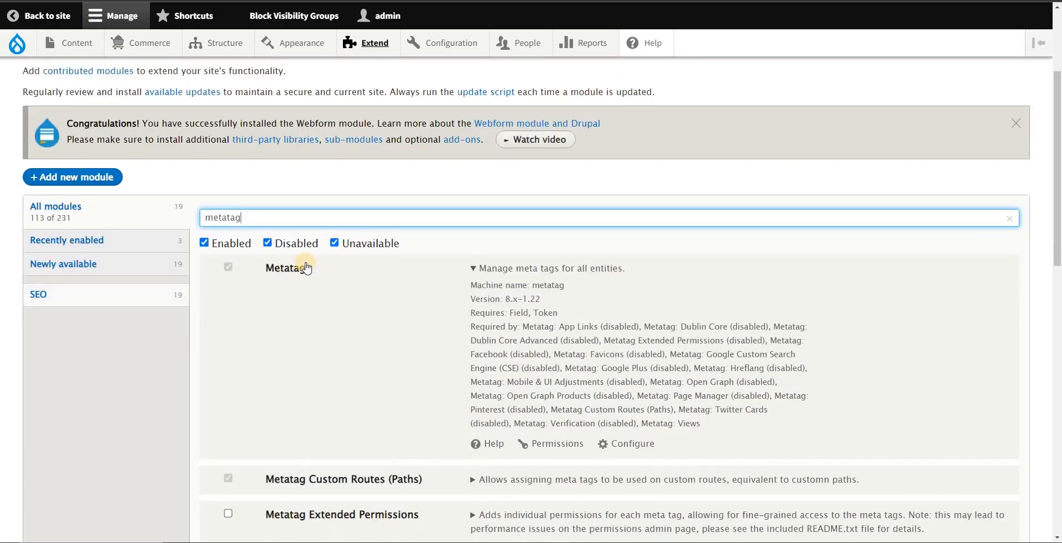
pyautogui.scroll(-1, 356, 271)
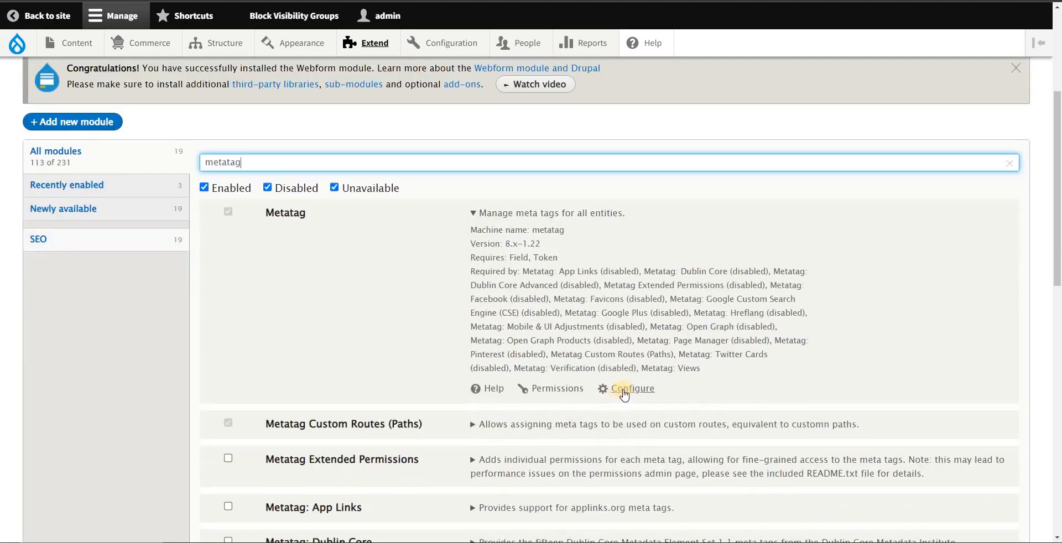
pyautogui.scroll(-1, 615, 394)
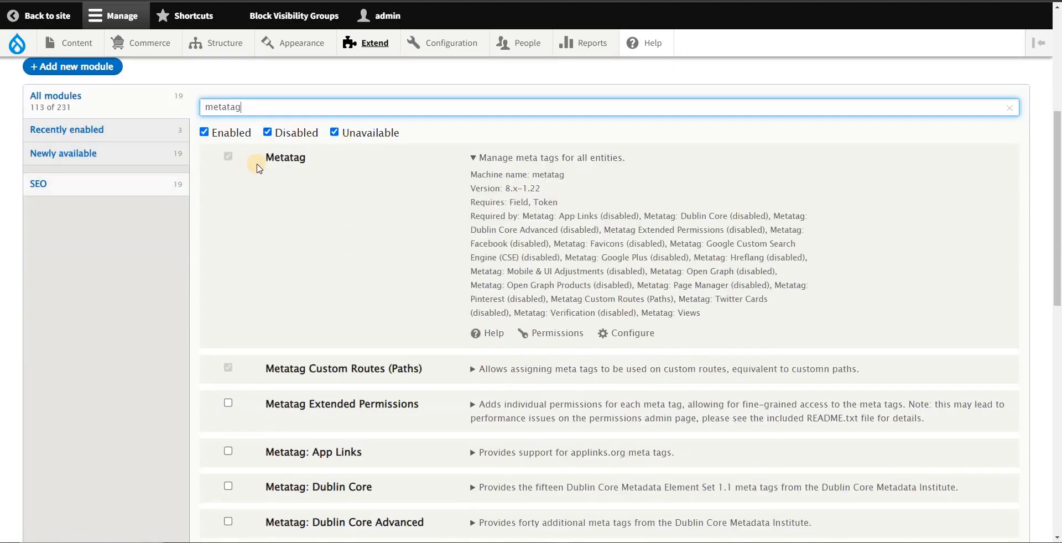
pyautogui.moveTo(264, 162); pyautogui.dragTo(319, 165)
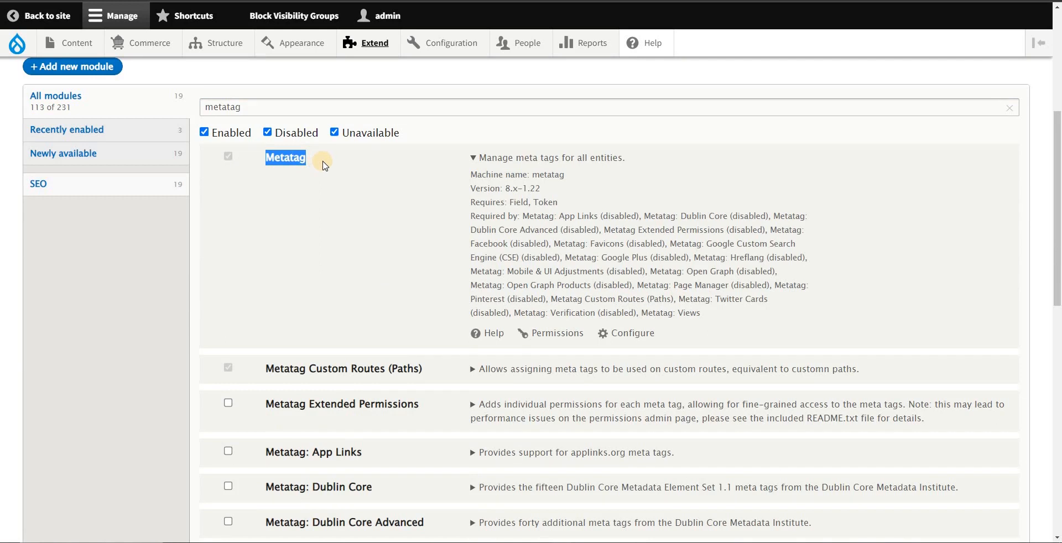
pyautogui.scroll(-2, 340, 191)
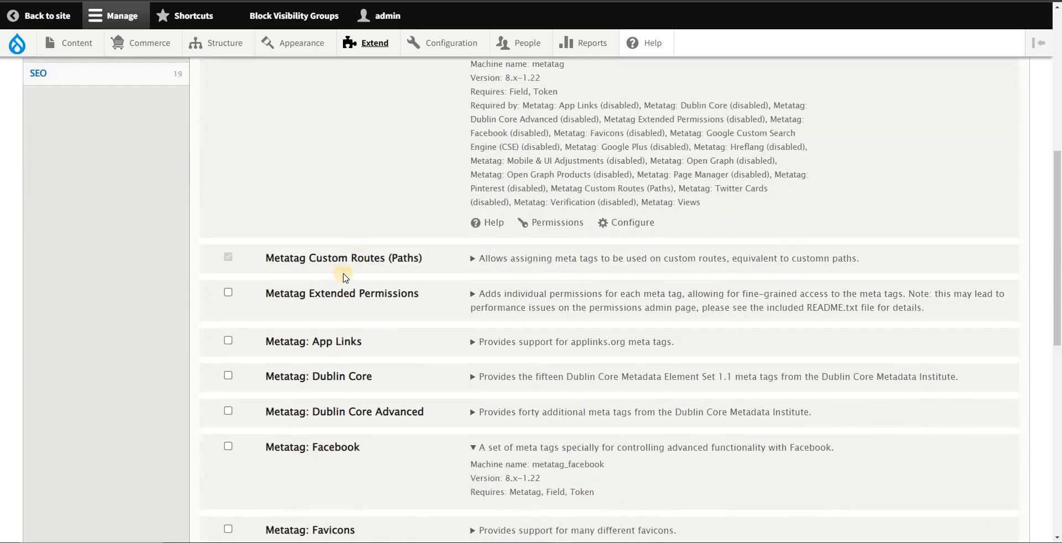
pyautogui.scroll(-1, 280, 313)
pyautogui.moveTo(261, 203); pyautogui.dragTo(335, 394)
pyautogui.click(171, 267)
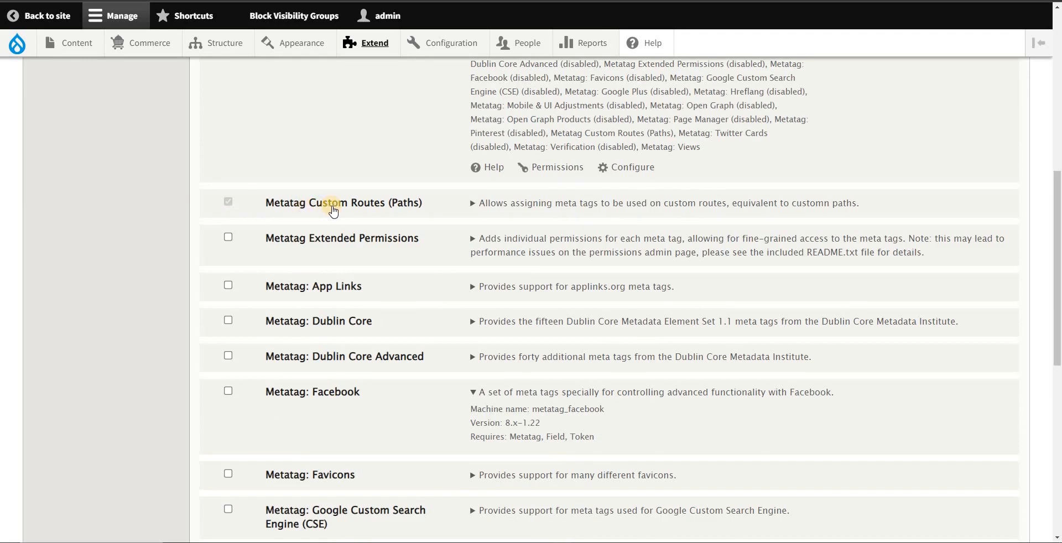
pyautogui.scroll(3, 332, 210)
pyautogui.moveTo(305, 158); pyautogui.dragTo(270, 160)
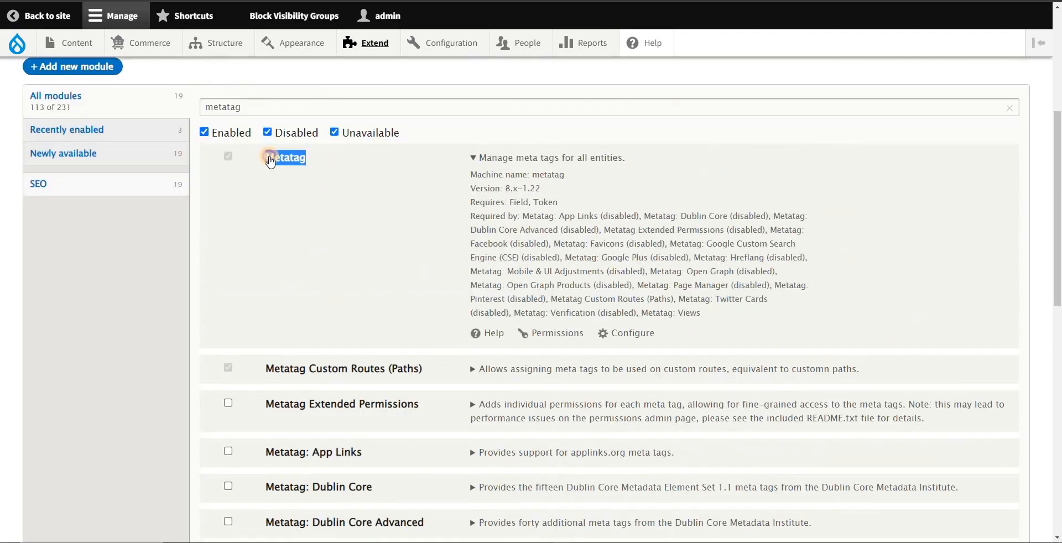
# Step: Select the Metatag: Open Graph and Metatag: Twitter Cards modules and install them
pyautogui.scroll(-5, 329, 211)
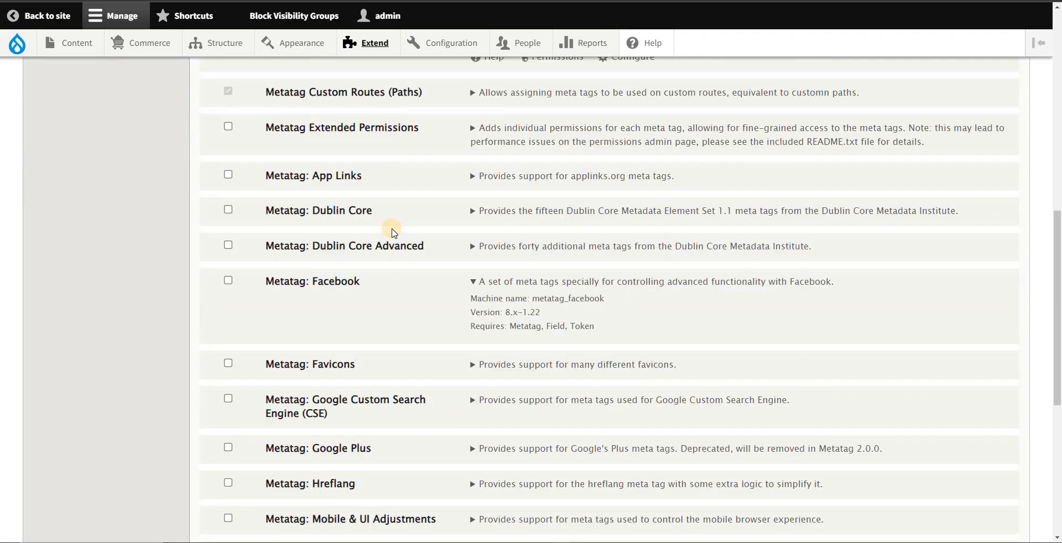
pyautogui.scroll(-5, 392, 231)
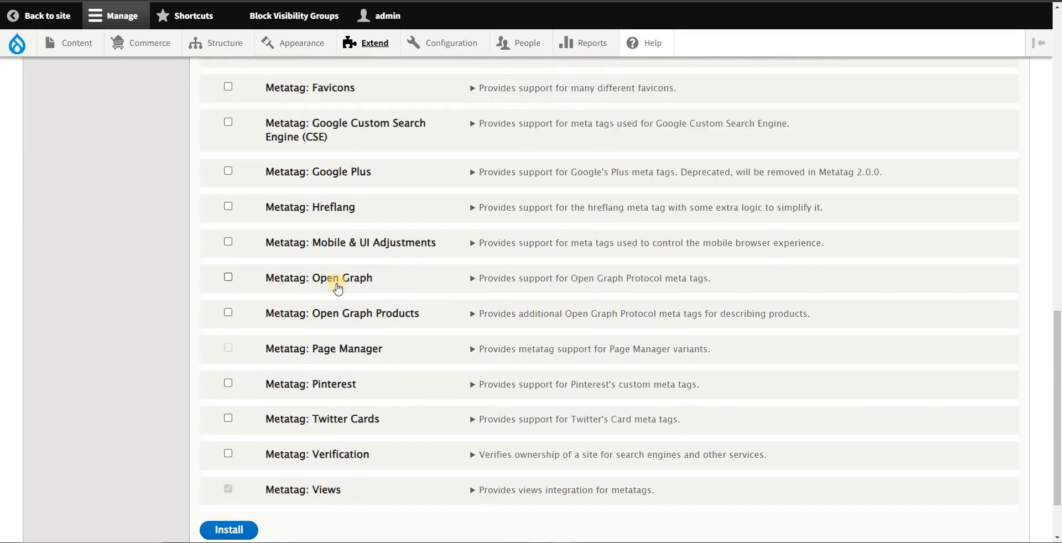
pyautogui.click(228, 277)
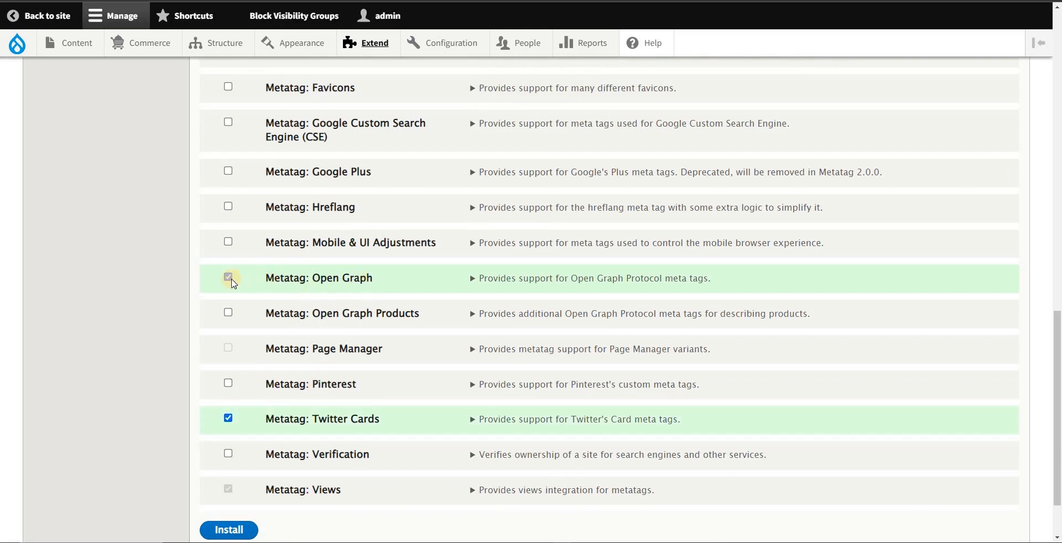
pyautogui.scroll(-2, 316, 354)
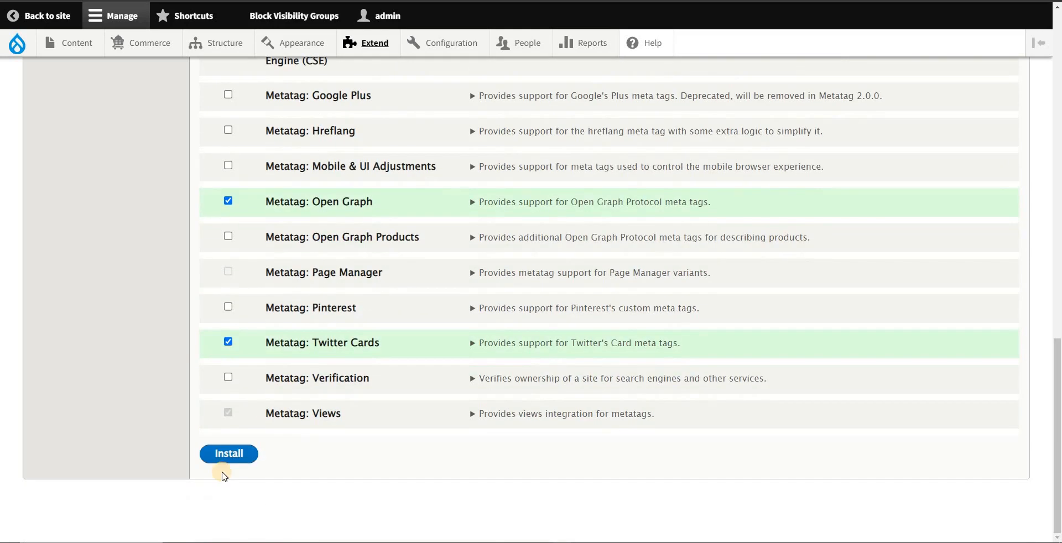
pyautogui.click(231, 459)
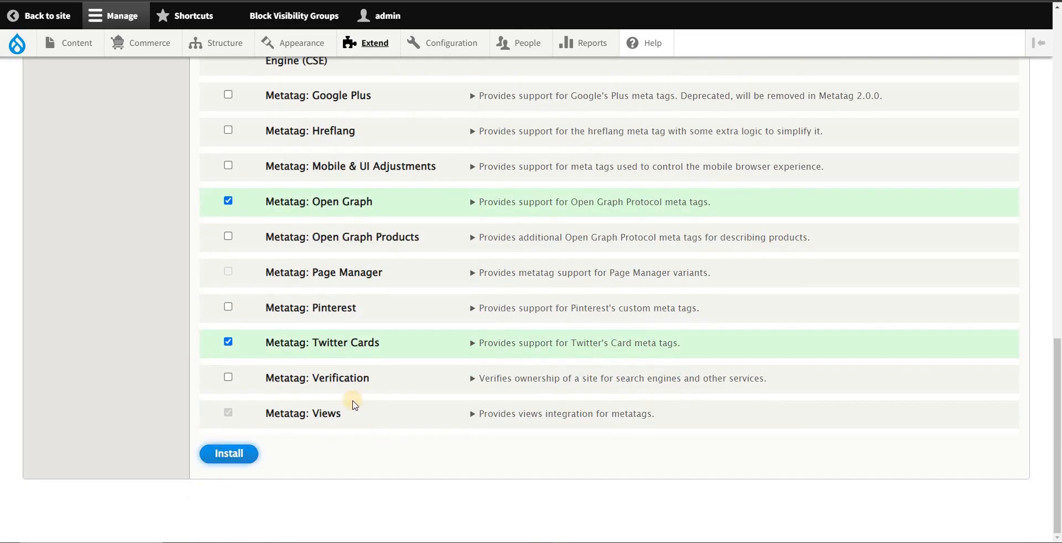
pyautogui.scroll(8, 409, 381)
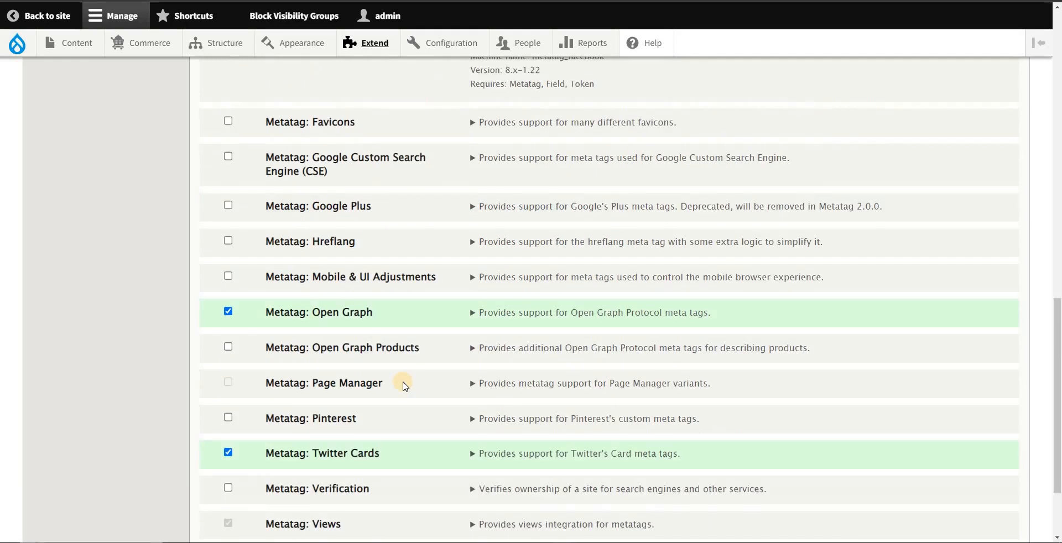
pyautogui.scroll(3, 414, 387)
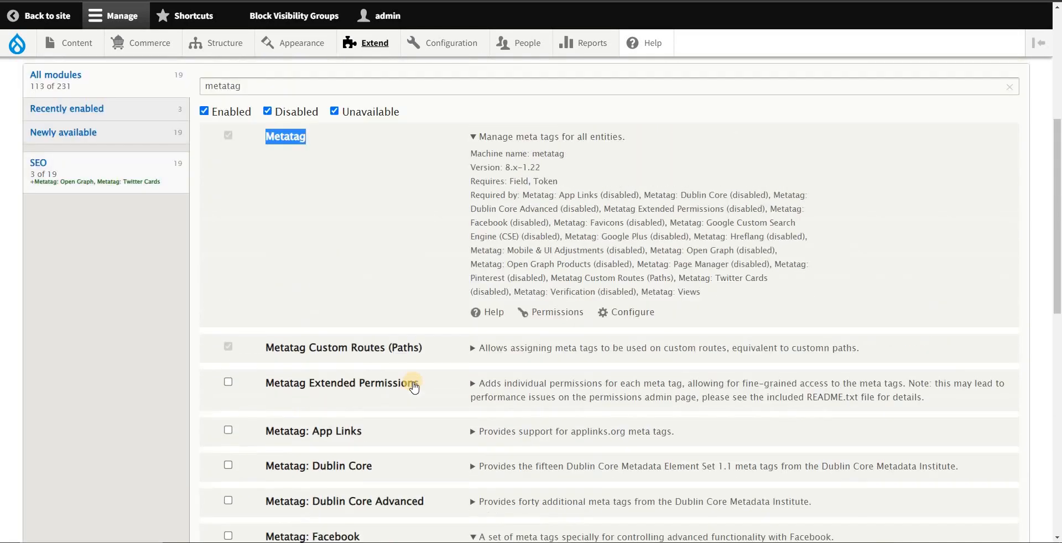
pyautogui.scroll(-8, 414, 387)
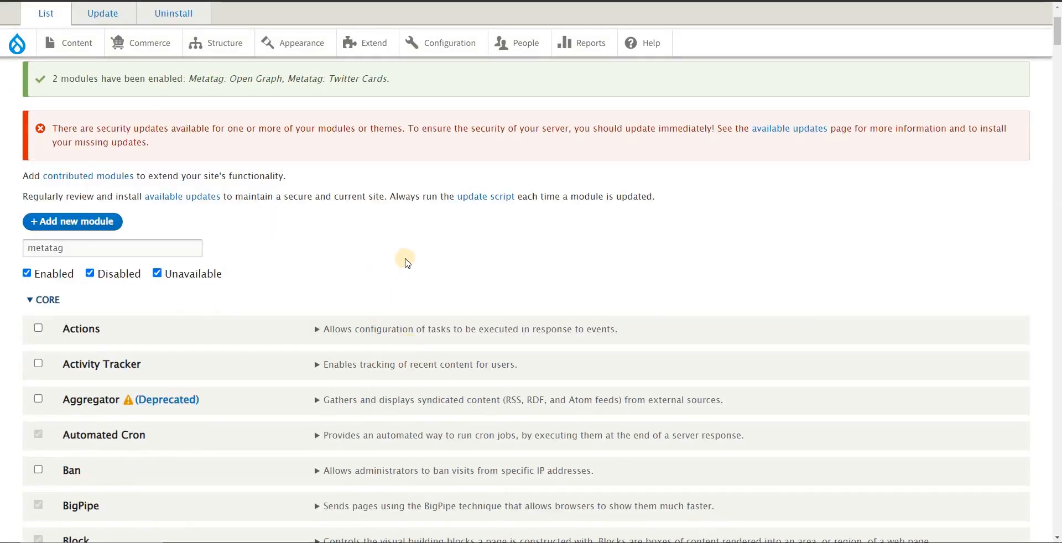
# Step: Review the main Metatag module's details in the reloaded list, highlighting its version and dependent modules
pyautogui.scroll(-1, 415, 260)
pyautogui.scroll(-1, 532, 290)
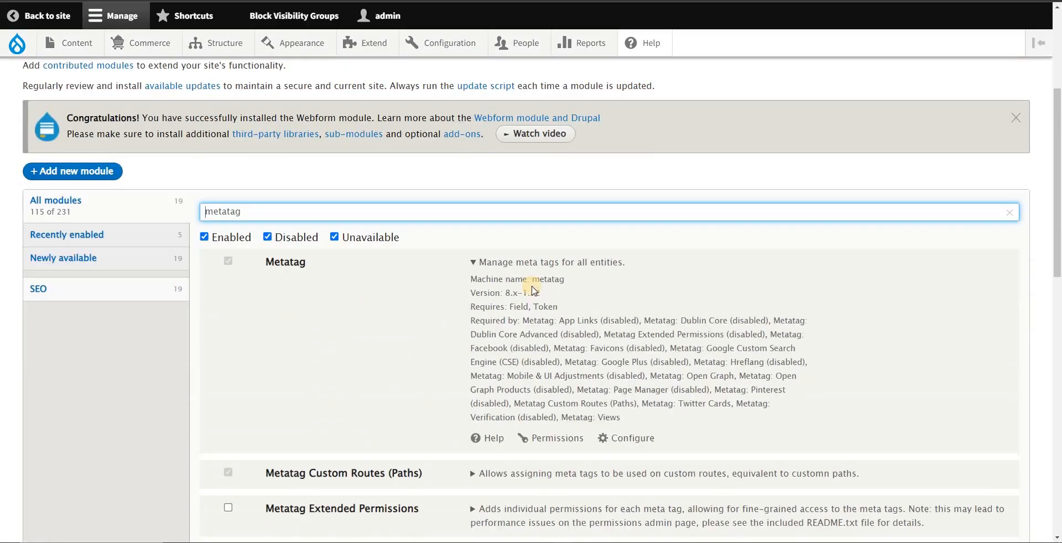
pyautogui.scroll(-1, 681, 414)
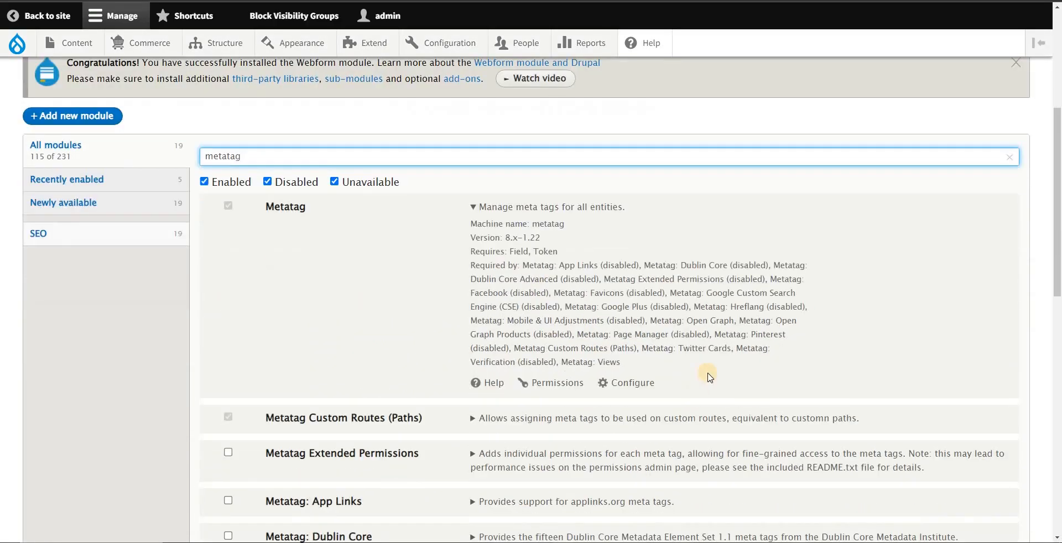
pyautogui.moveTo(555, 222); pyautogui.dragTo(616, 320)
pyautogui.click(673, 346)
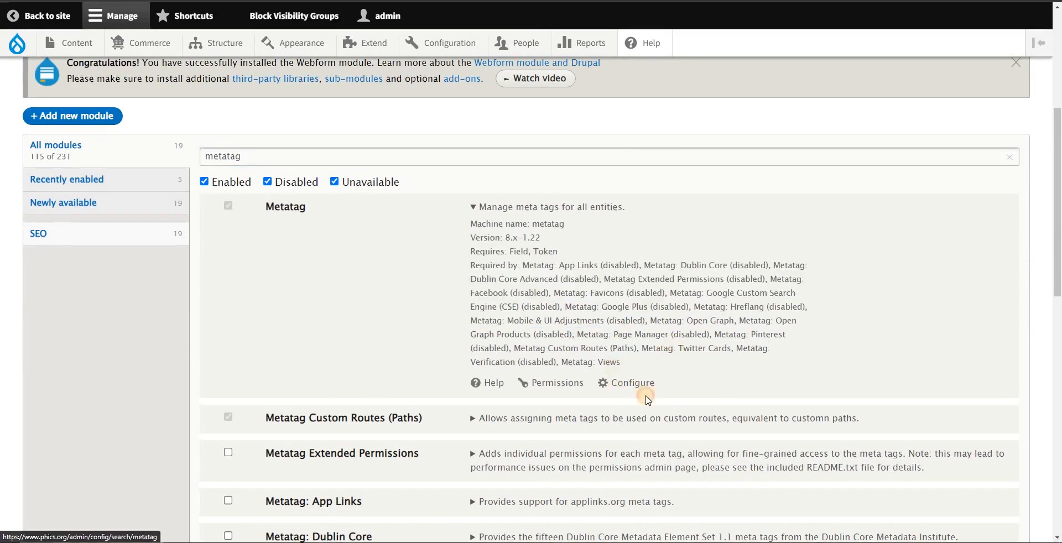
pyautogui.moveTo(610, 363); pyautogui.dragTo(699, 380)
pyautogui.click(699, 380)
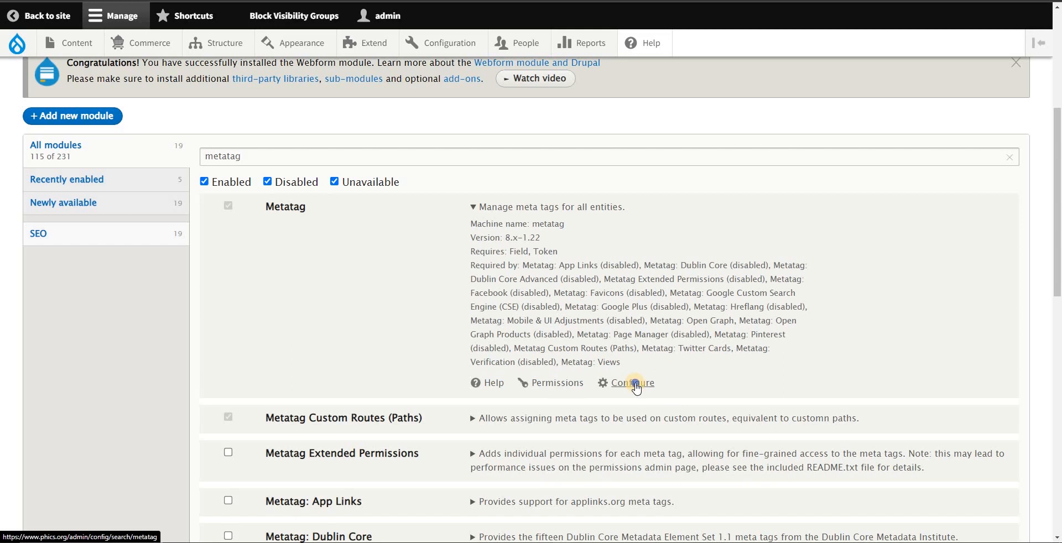
# Step: Open the Metatag module's configuration page in a new browser tab and switch to it
pyautogui.rightClick(634, 382)
pyautogui.click(665, 390)
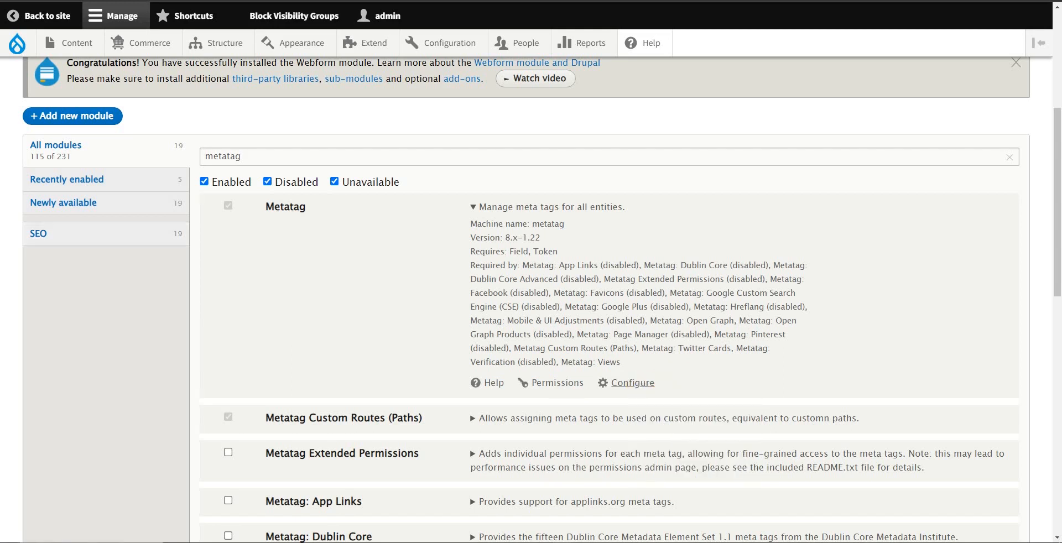
pyautogui.hotkey('ctrl', 'Tab')
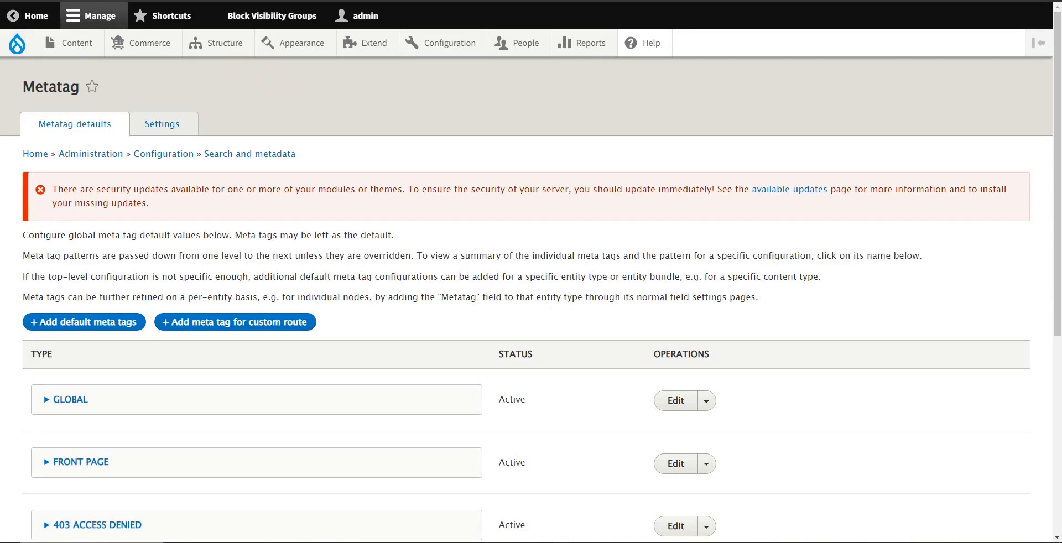
# Step: Expand the Global and Front Page entries in the Metatag defaults and examine their default meta tags
pyautogui.scroll(-4, 388, 183)
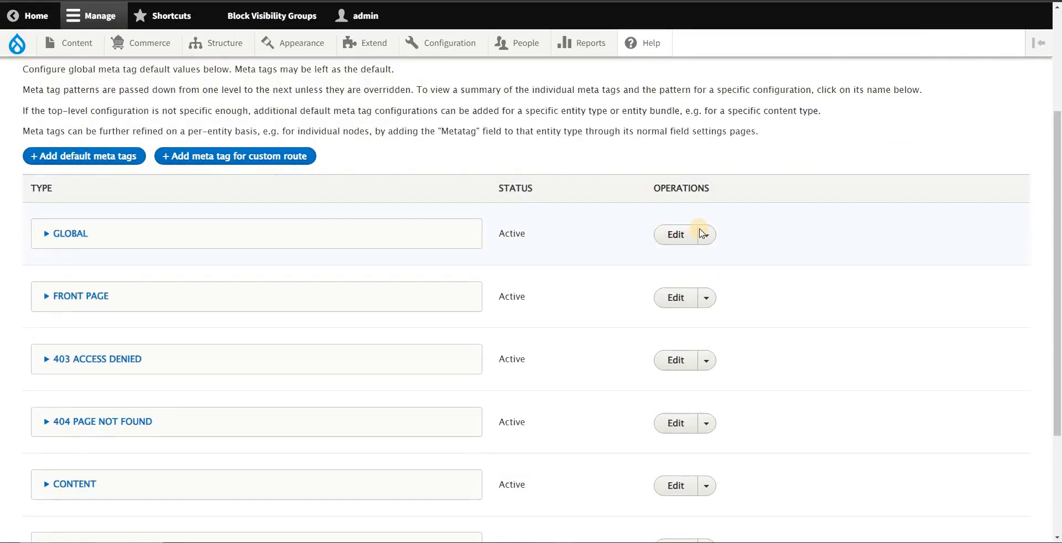
pyautogui.scroll(-1, 722, 232)
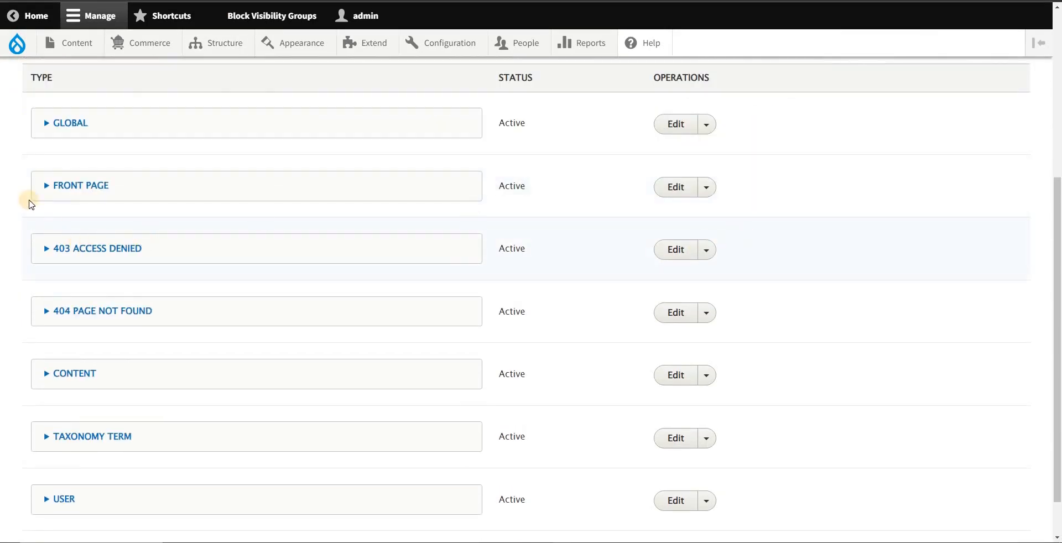
pyautogui.click(63, 127)
pyautogui.moveTo(58, 150); pyautogui.dragTo(398, 180)
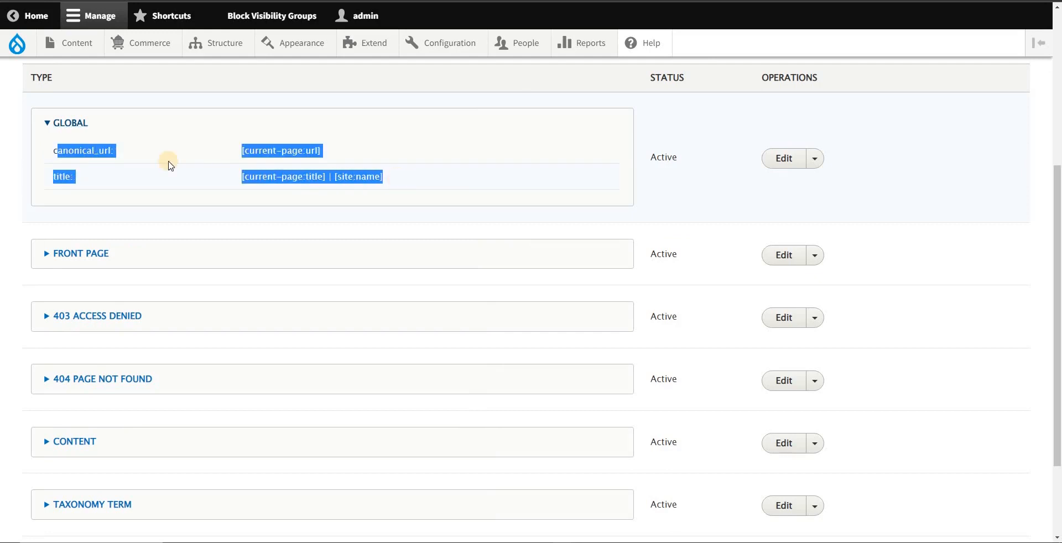
pyautogui.click(78, 256)
pyautogui.scroll(-2, 95, 311)
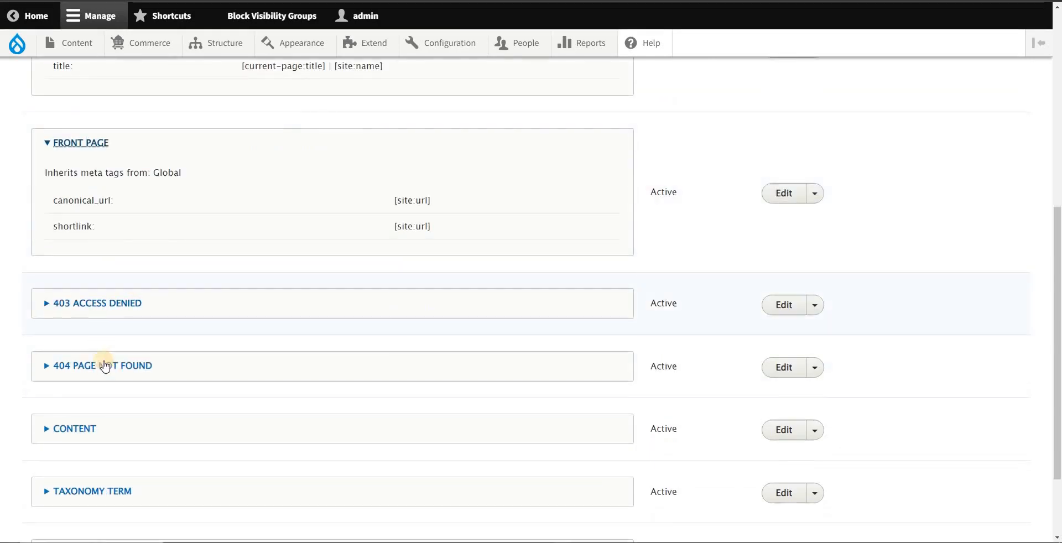
# Step: Expand the Content entry and review its tags along with the other Metatag default types
pyautogui.scroll(-1, 114, 382)
pyautogui.click(83, 374)
pyautogui.scroll(-3, 221, 373)
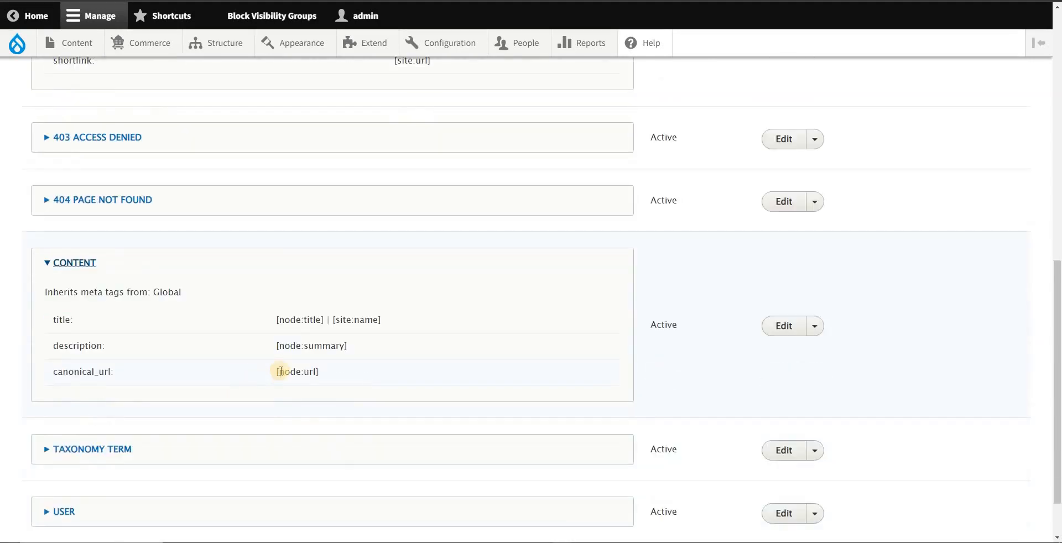
pyautogui.scroll(8, 261, 391)
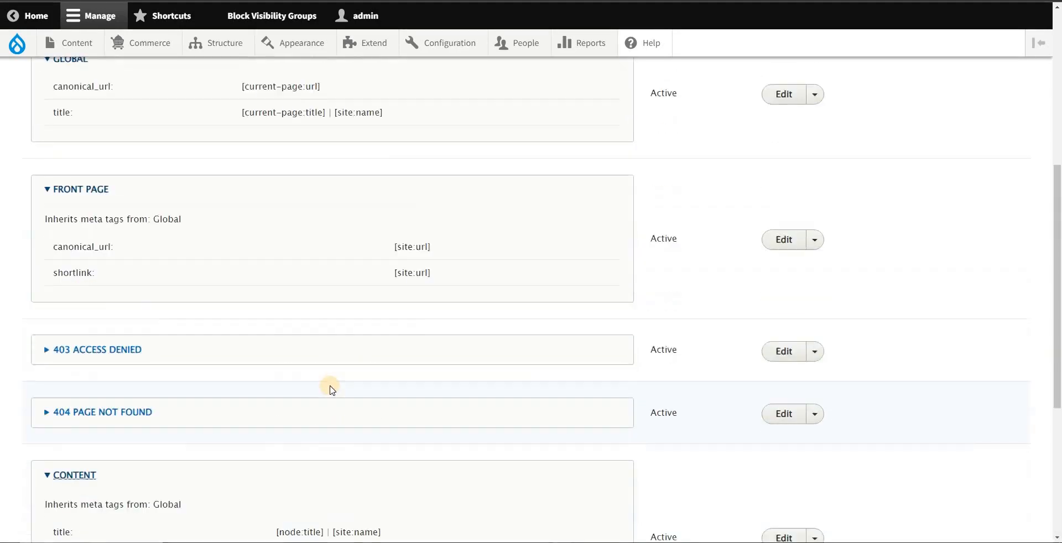
pyautogui.scroll(2, 352, 385)
pyautogui.scroll(-3, 441, 348)
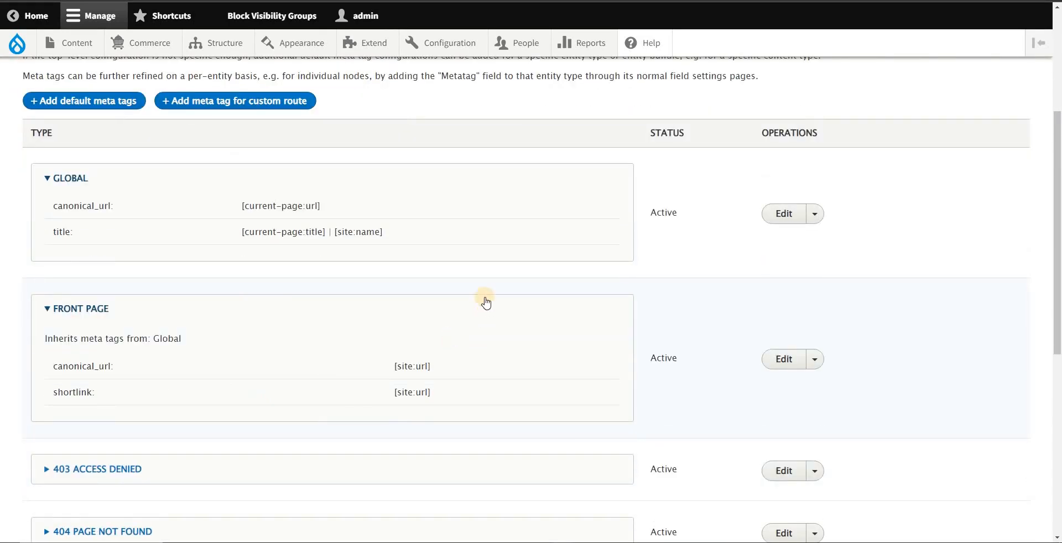
pyautogui.scroll(-7, 194, 422)
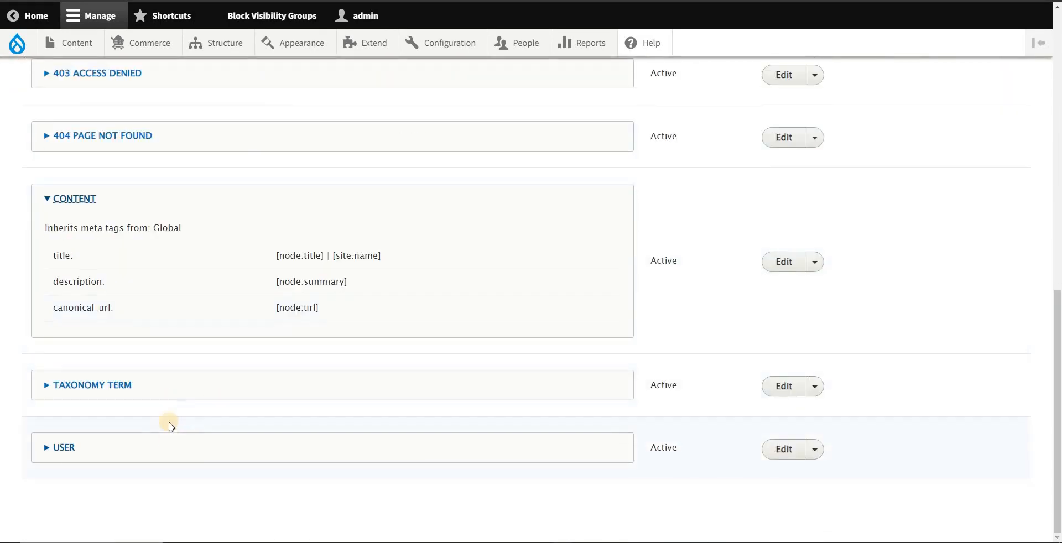
pyautogui.scroll(6, 168, 424)
pyautogui.scroll(5, 224, 283)
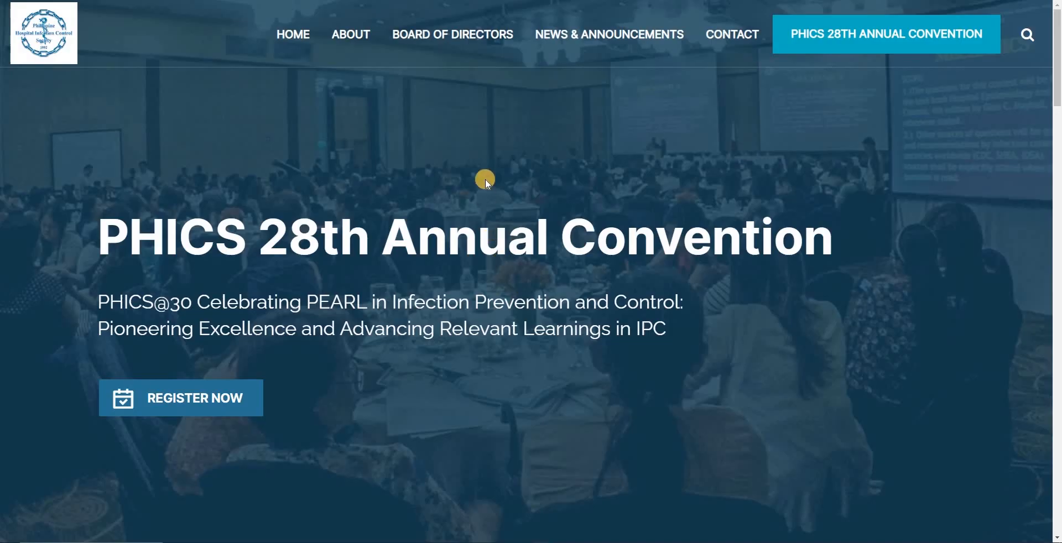
pyautogui.scroll(-6, 484, 178)
pyautogui.scroll(6, 505, 221)
pyautogui.hotkey('alt', 'Tab')
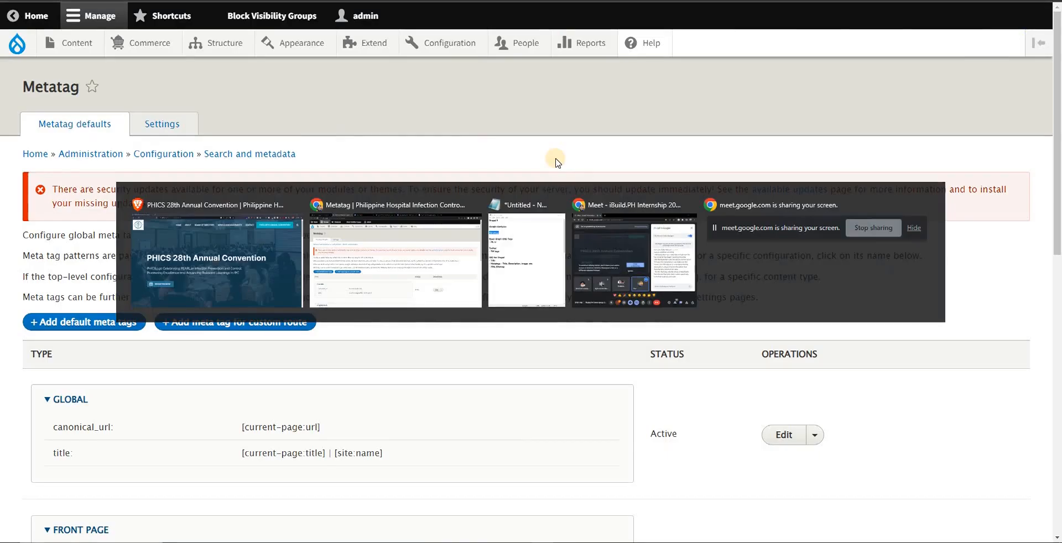
pyautogui.moveTo(83, 49)
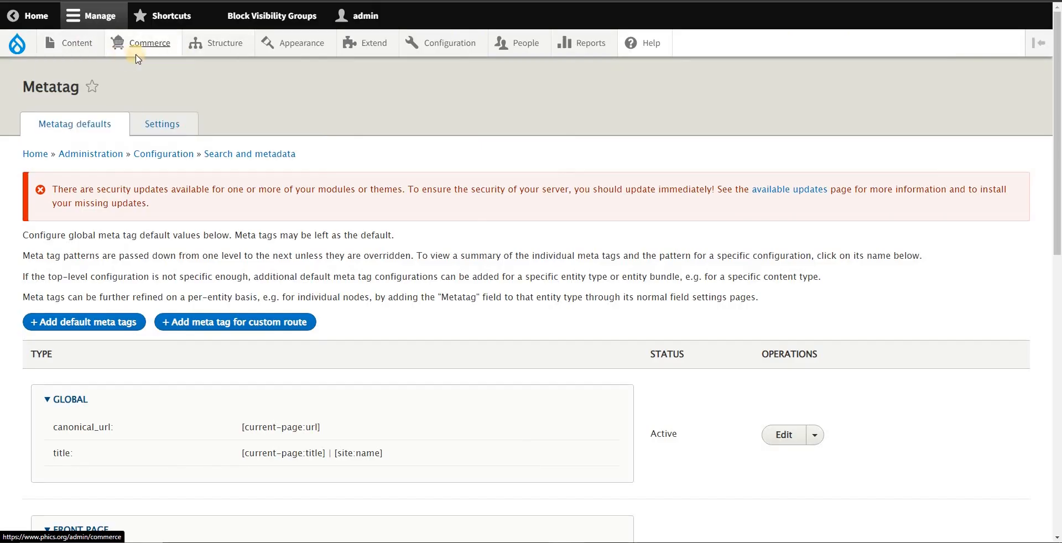
pyautogui.hotkey('alt', 'Tab')
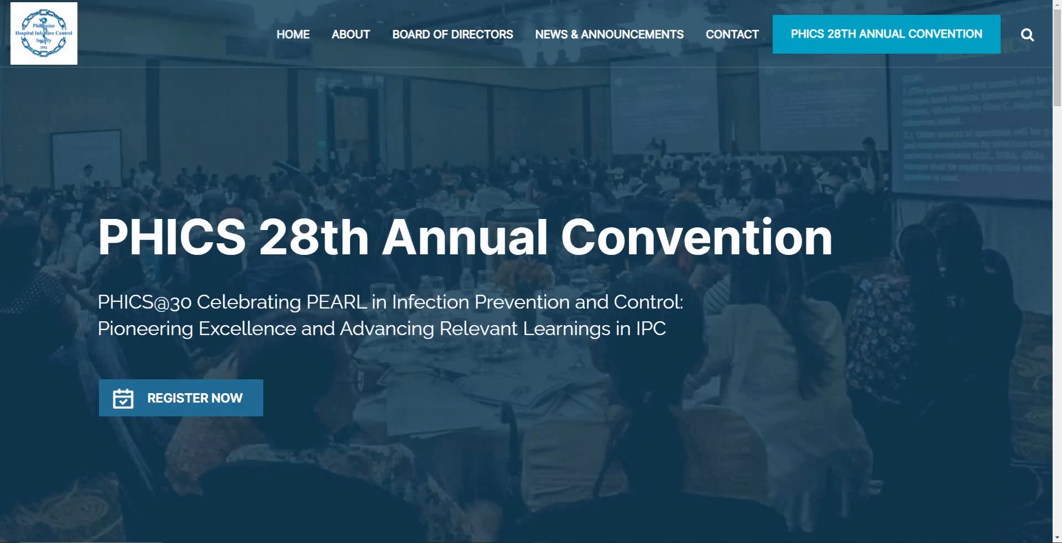
pyautogui.hotkey('alt', 'Tab')
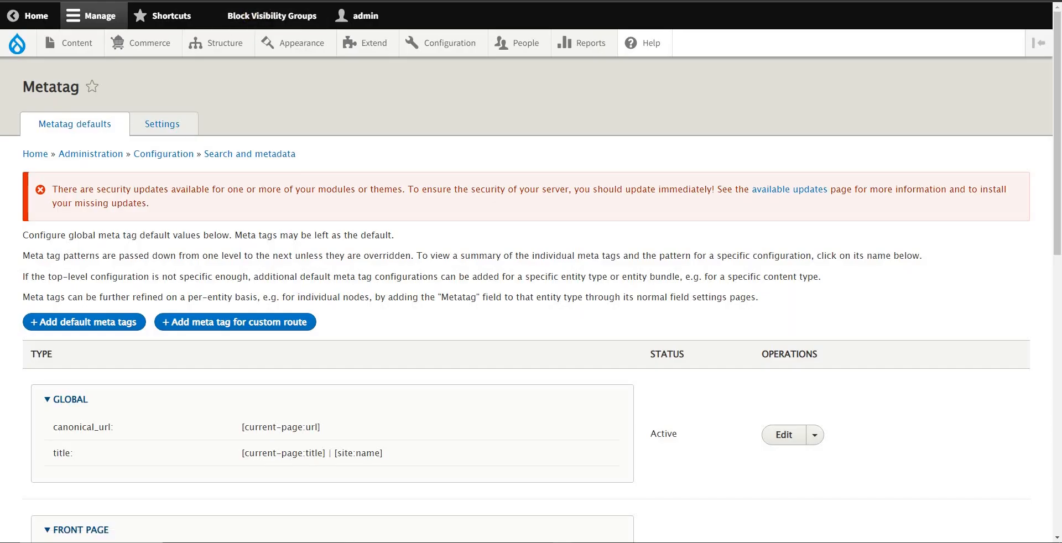
pyautogui.hotkey('alt', 'Tab')
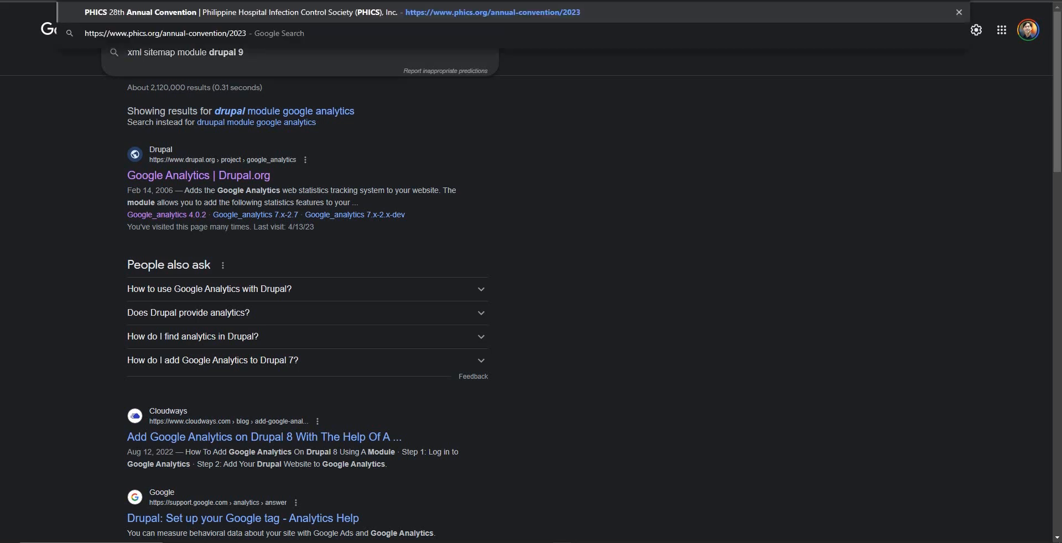
pyautogui.press('Return')
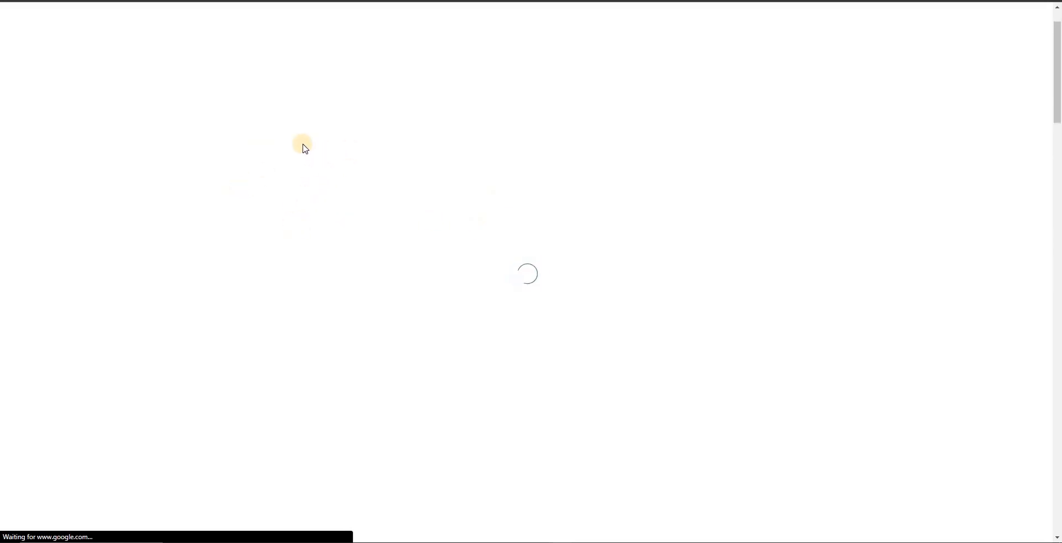
# Step: Open the PHICS 28th Annual Convention page's edit form from above its registration form
pyautogui.scroll(-6, 292, 147)
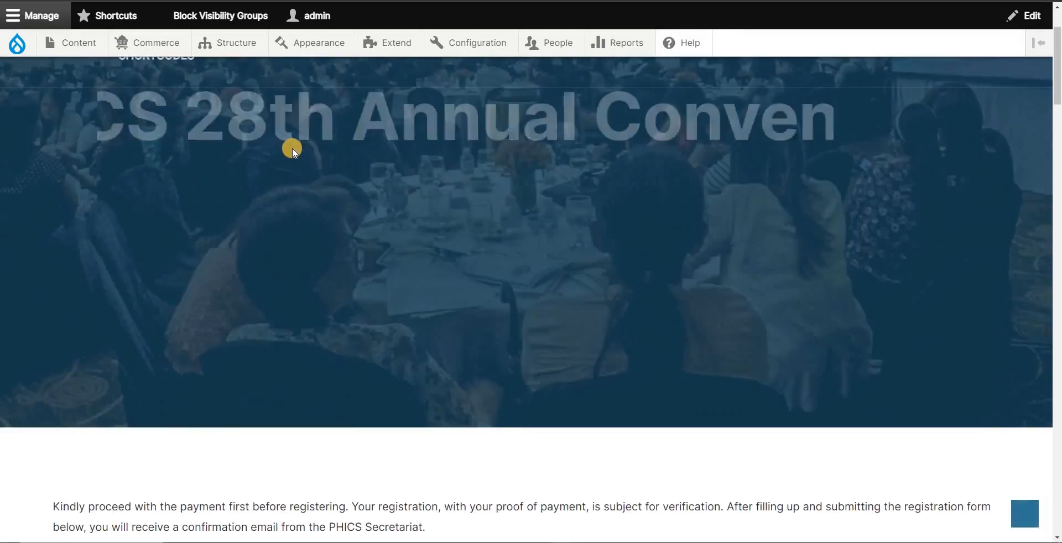
pyautogui.scroll(-5, 379, 263)
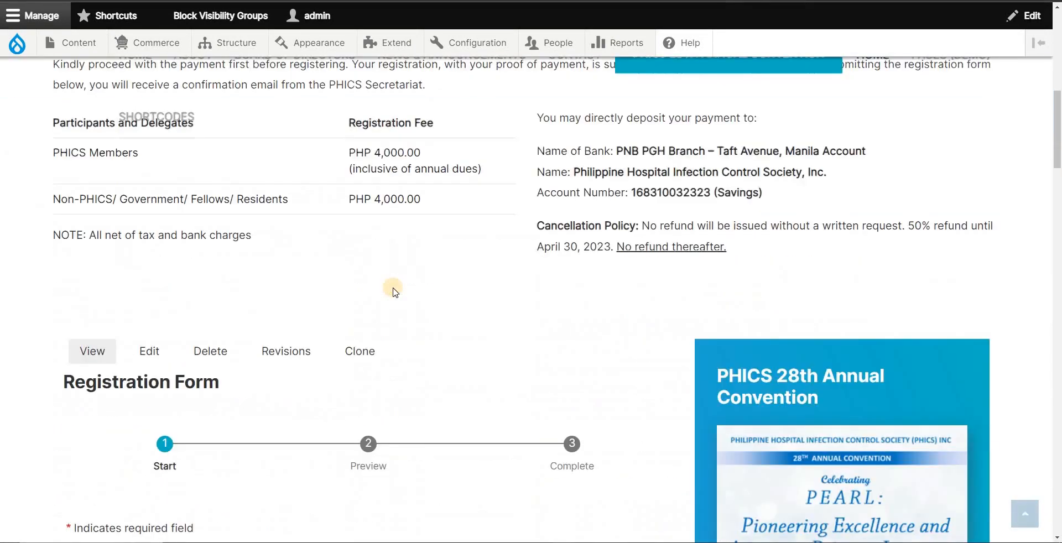
pyautogui.click(153, 357)
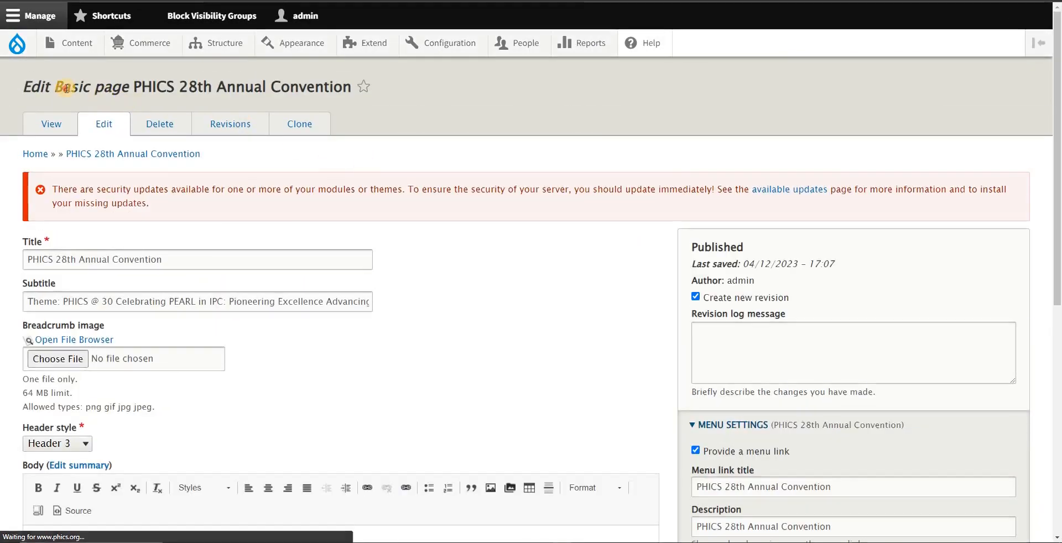
# Step: Identify the page's content type by highlighting Basic page in the edit heading and locating it among the site's content types
pyautogui.doubleClick(66, 88)
pyautogui.moveTo(67, 88); pyautogui.dragTo(99, 87)
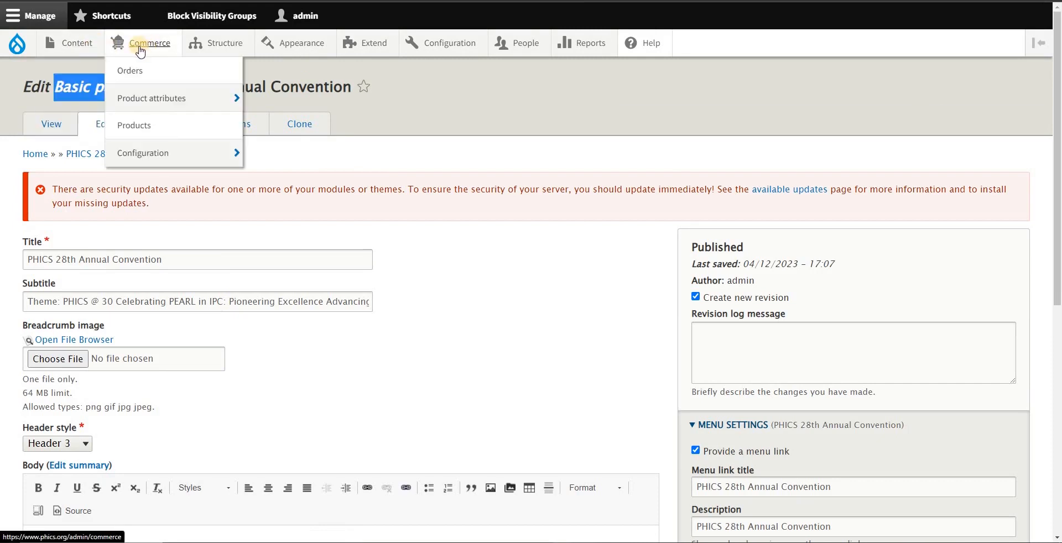
pyautogui.moveTo(224, 45)
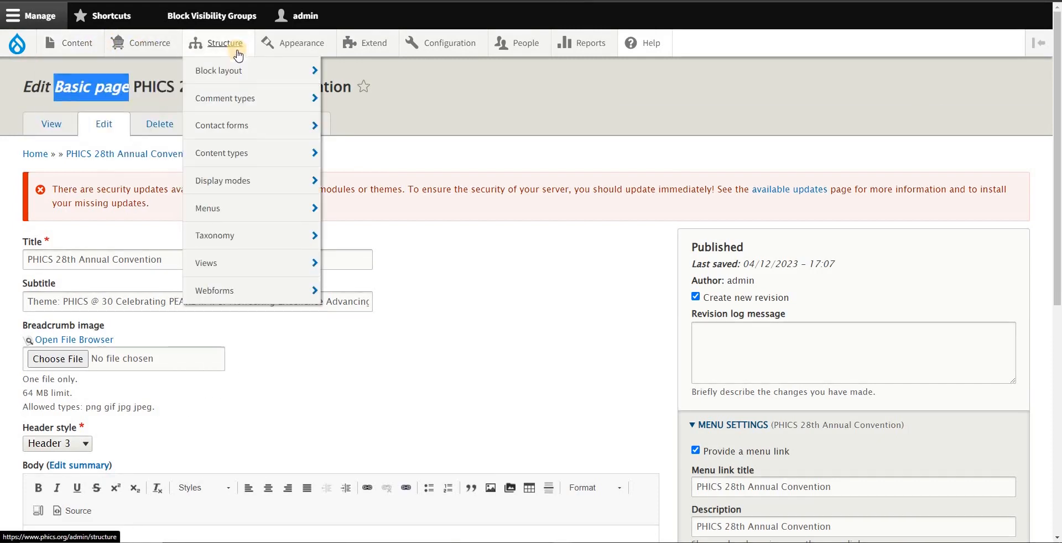
pyautogui.moveTo(243, 166)
pyautogui.moveTo(349, 241)
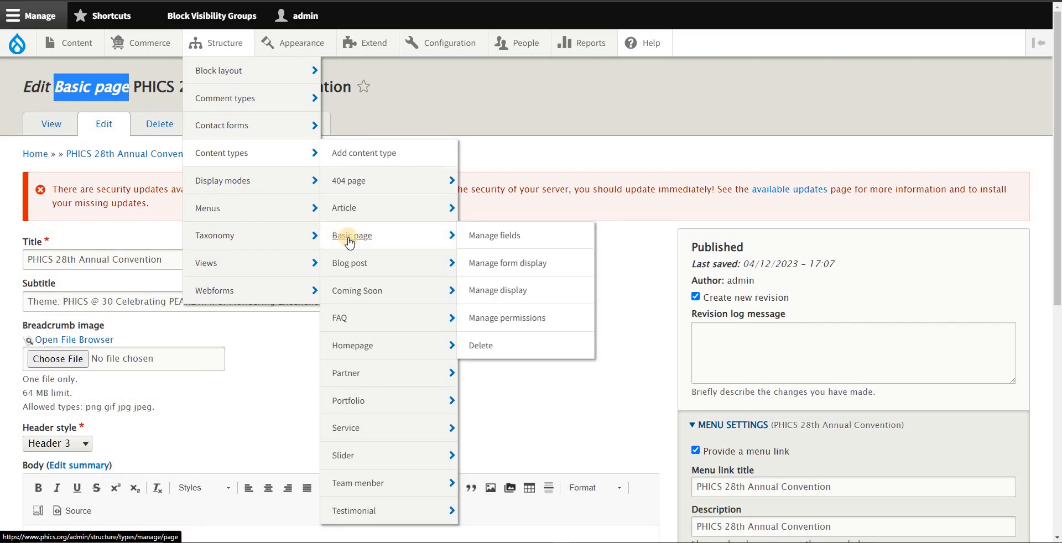
pyautogui.click(483, 108)
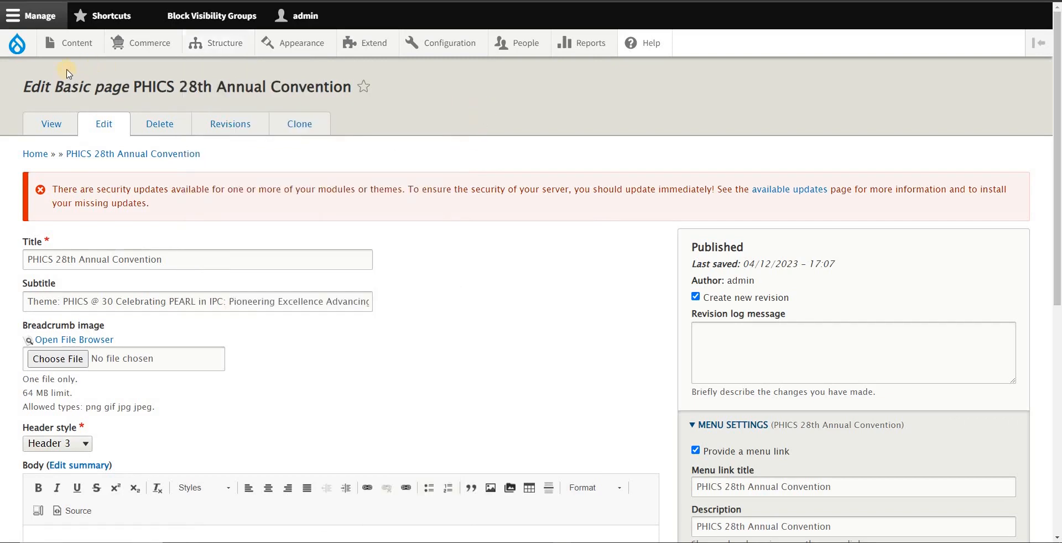
pyautogui.moveTo(82, 80); pyautogui.dragTo(129, 87)
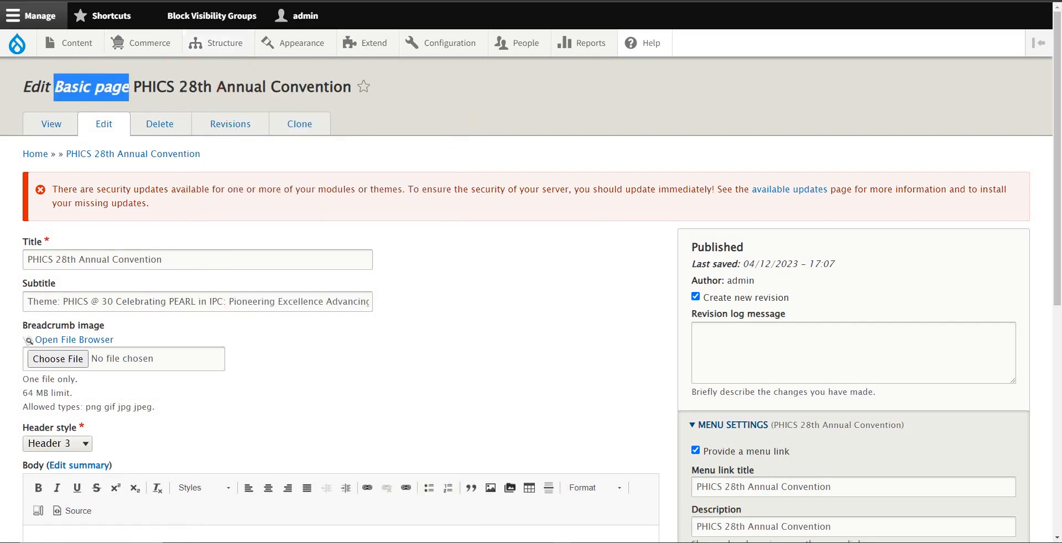
# Step: Return to the Metatag configuration, look over the defaults list and open the module's Settings page
pyautogui.click(194, 0)
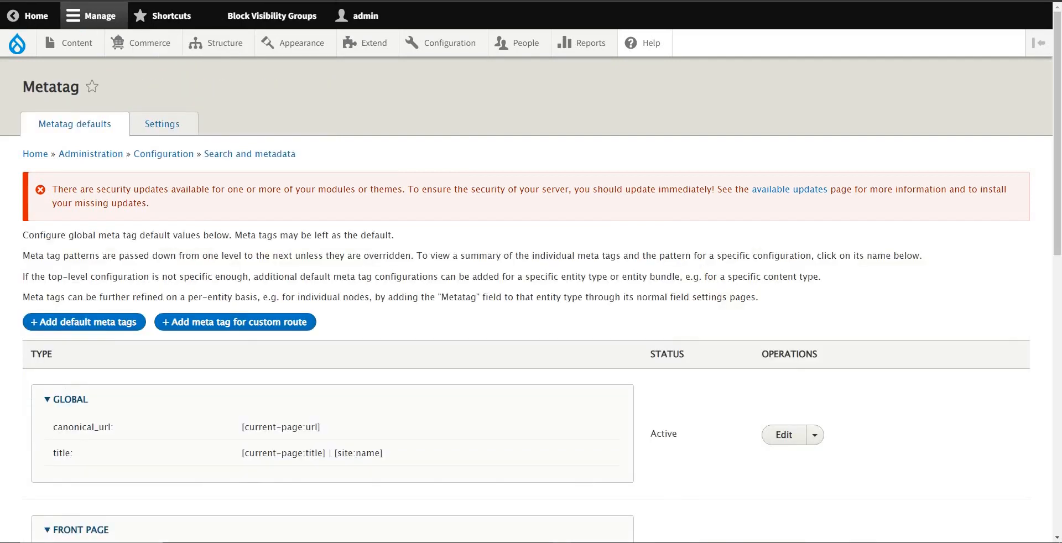
pyautogui.scroll(-3, 498, 188)
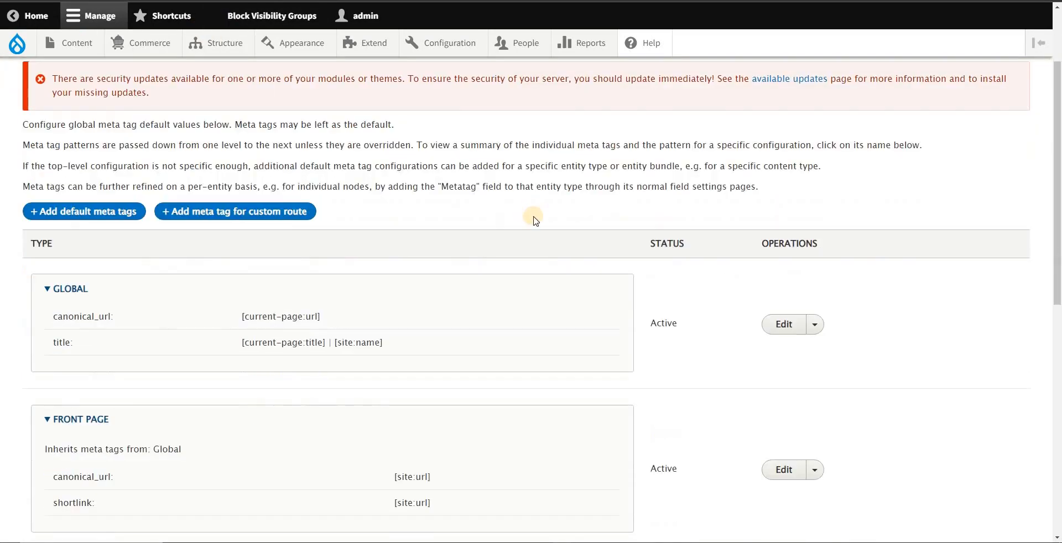
pyautogui.scroll(-2, 556, 234)
pyautogui.scroll(5, 552, 261)
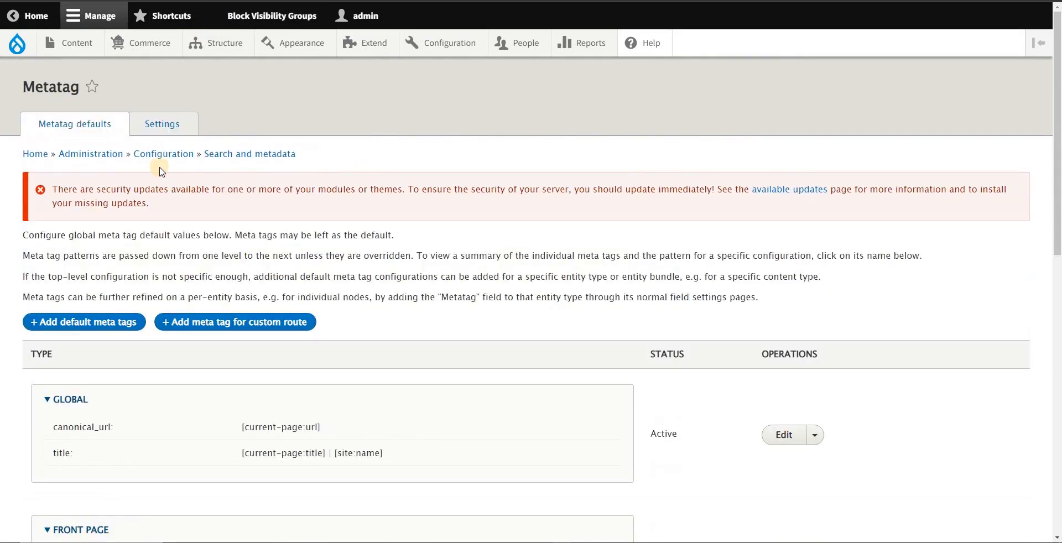
pyautogui.click(168, 131)
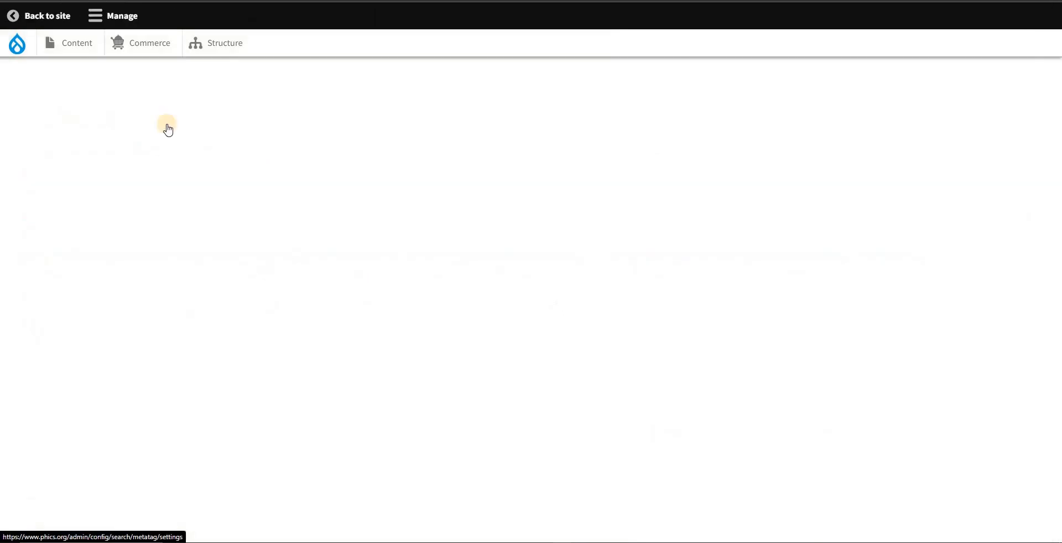
# Step: Enable the Basic tags, Advanced, Open Graph and Twitter Cards groups for Content: Basic page, and highlight the four selected groups
pyautogui.scroll(-5, 308, 238)
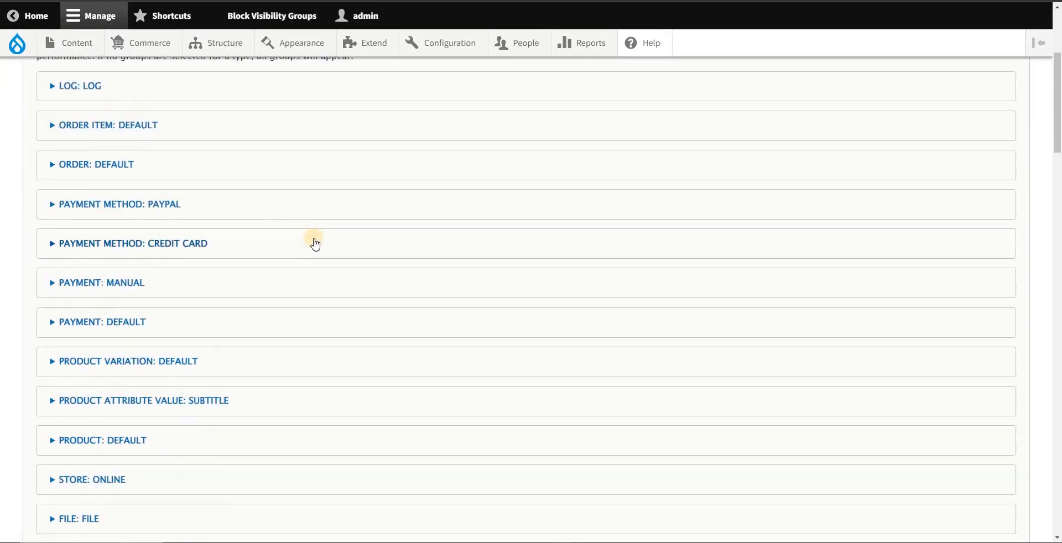
pyautogui.scroll(-3, 318, 248)
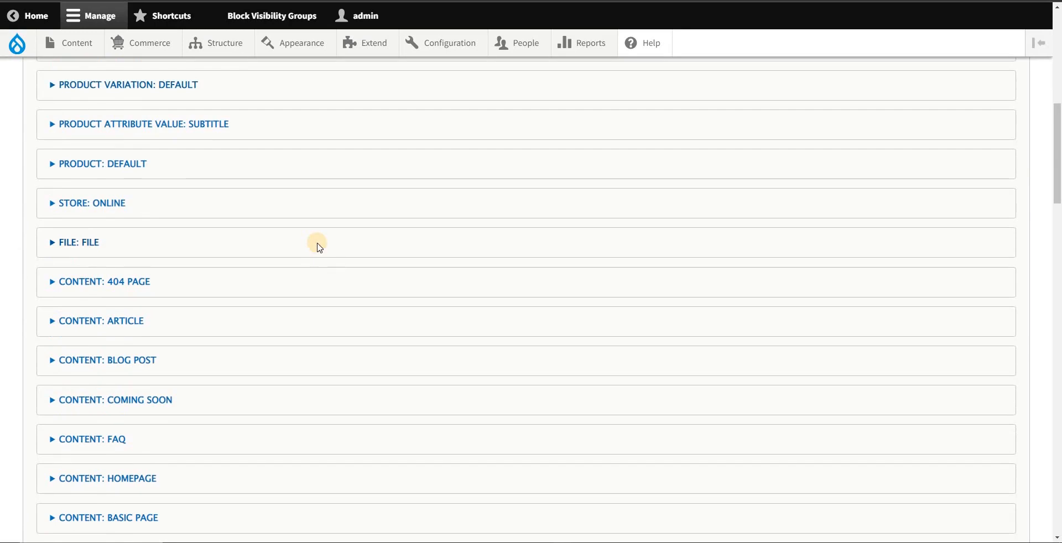
pyautogui.scroll(-1, 319, 247)
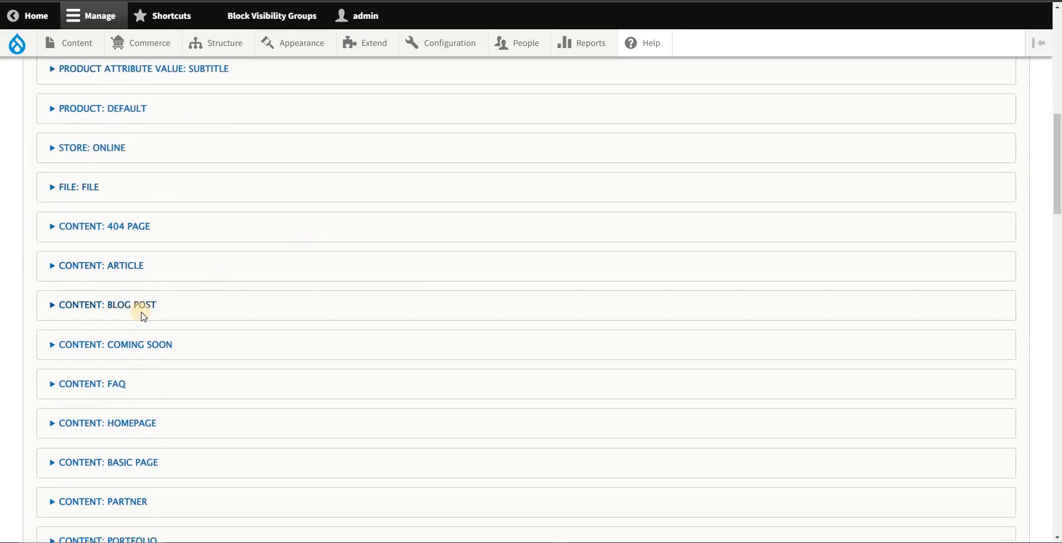
pyautogui.scroll(-2, 123, 316)
pyautogui.click(108, 354)
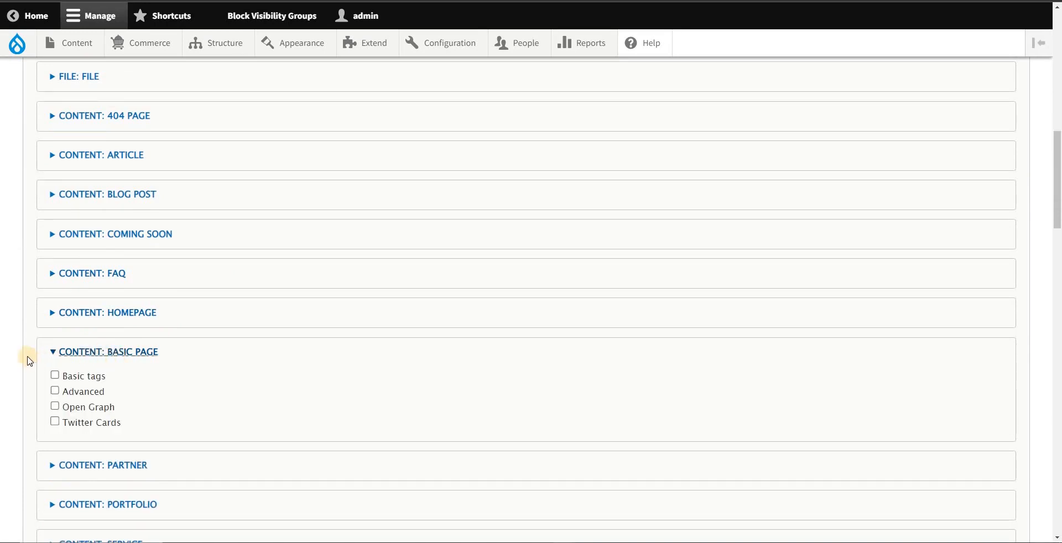
pyautogui.click(56, 378)
pyautogui.moveTo(163, 356); pyautogui.dragTo(94, 360)
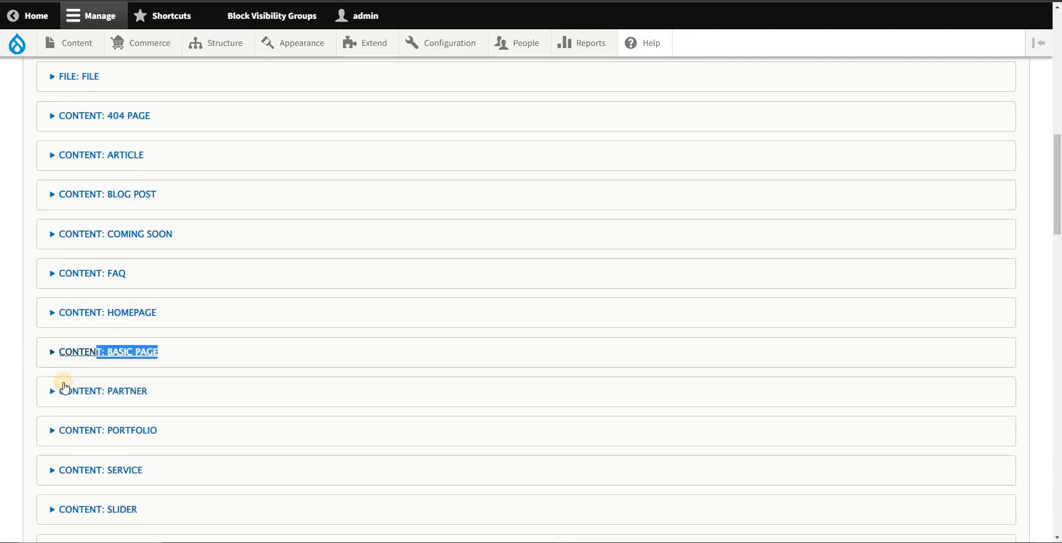
pyautogui.click(55, 357)
pyautogui.click(61, 393)
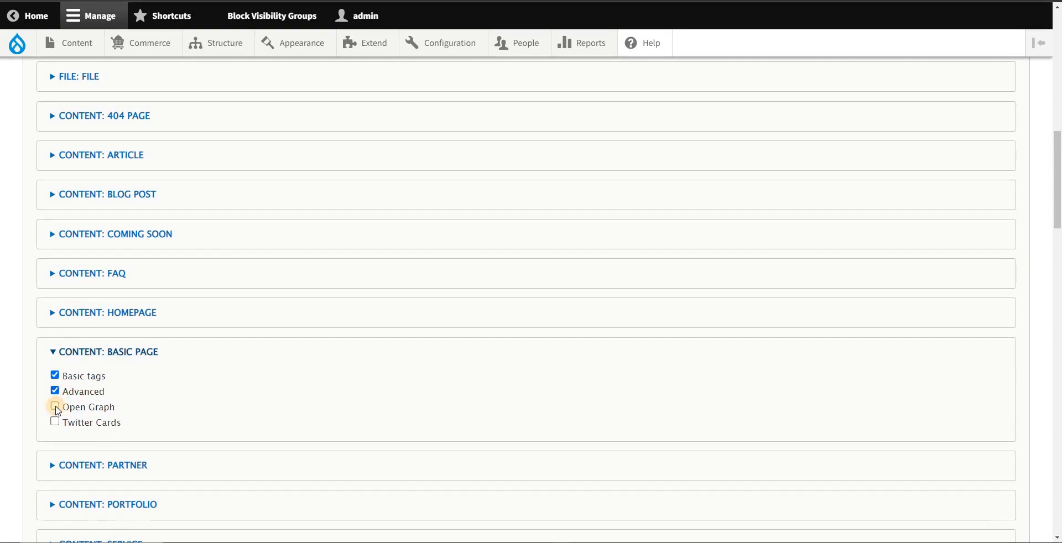
pyautogui.click(55, 406)
pyautogui.click(55, 421)
pyautogui.moveTo(144, 424); pyautogui.dragTo(65, 378)
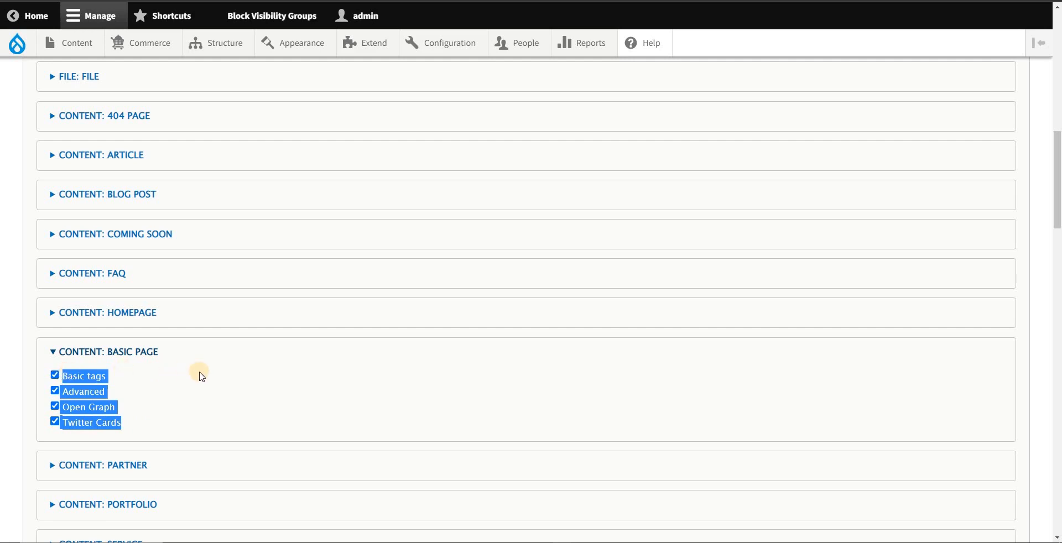
# Step: Save the Metatag module configuration with the chosen groups for Content: Basic page
pyautogui.scroll(-2, 200, 372)
pyautogui.click(204, 280)
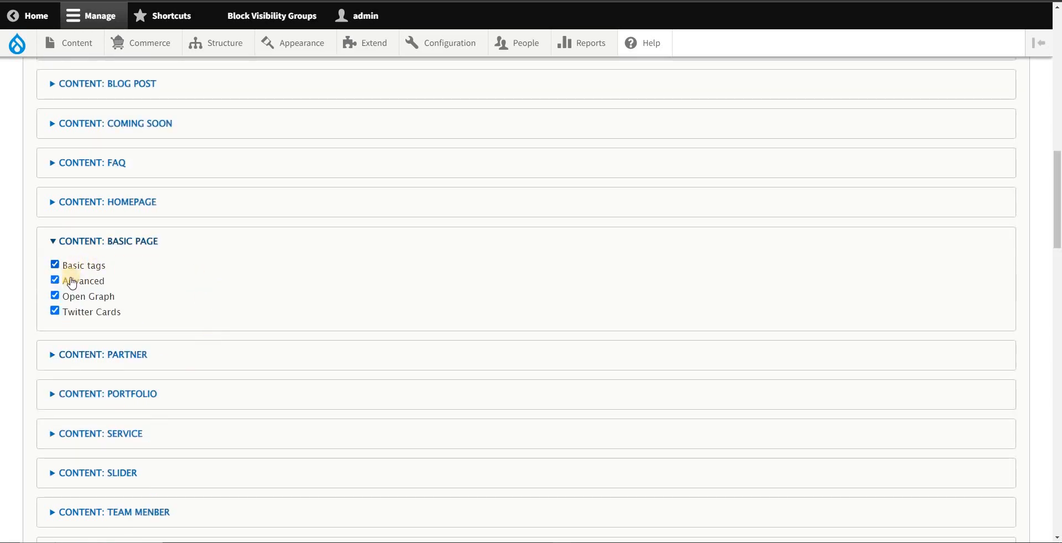
pyautogui.scroll(-9, 121, 376)
pyautogui.scroll(-12, 120, 398)
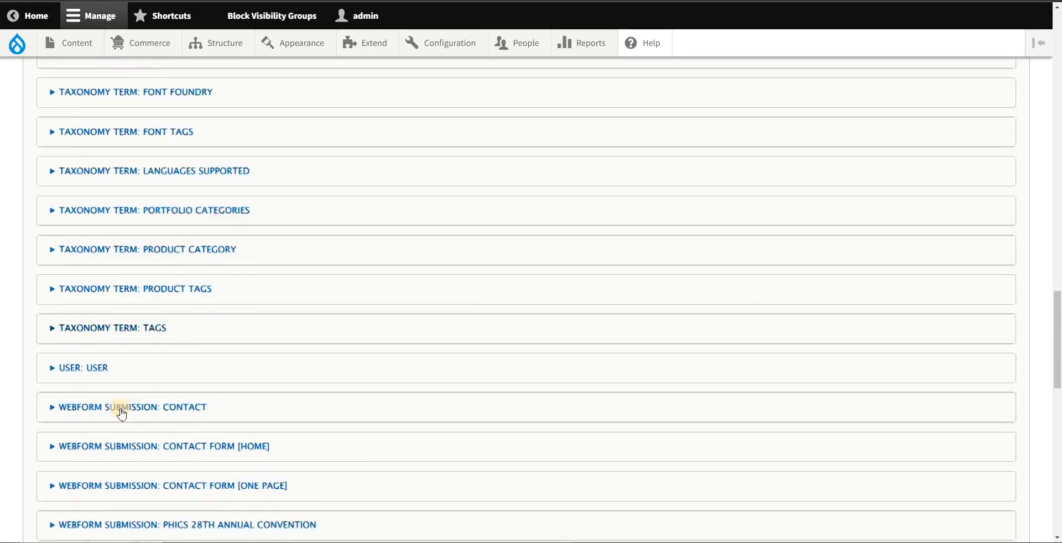
pyautogui.scroll(-5, 112, 415)
pyautogui.scroll(-3, 113, 423)
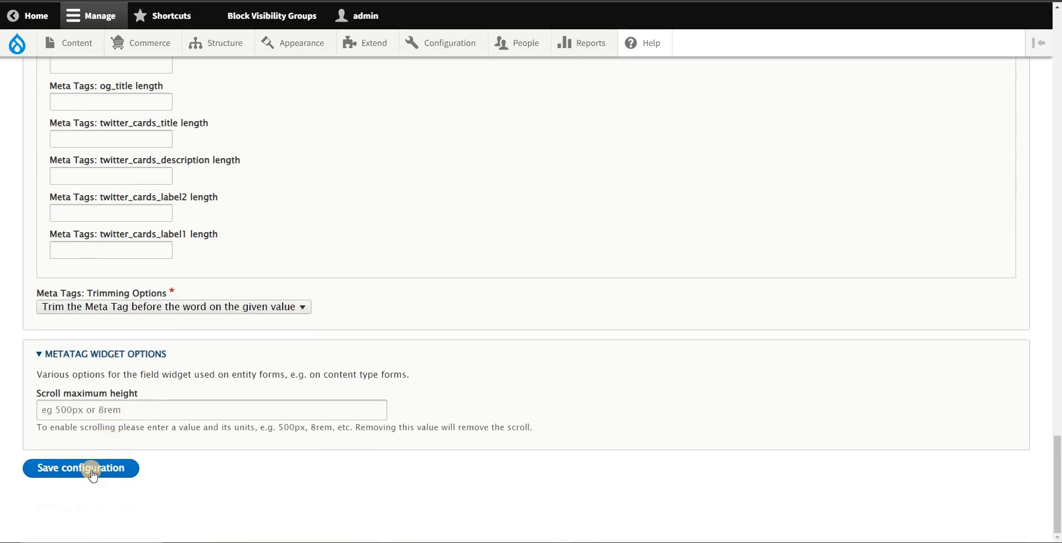
pyautogui.click(122, 466)
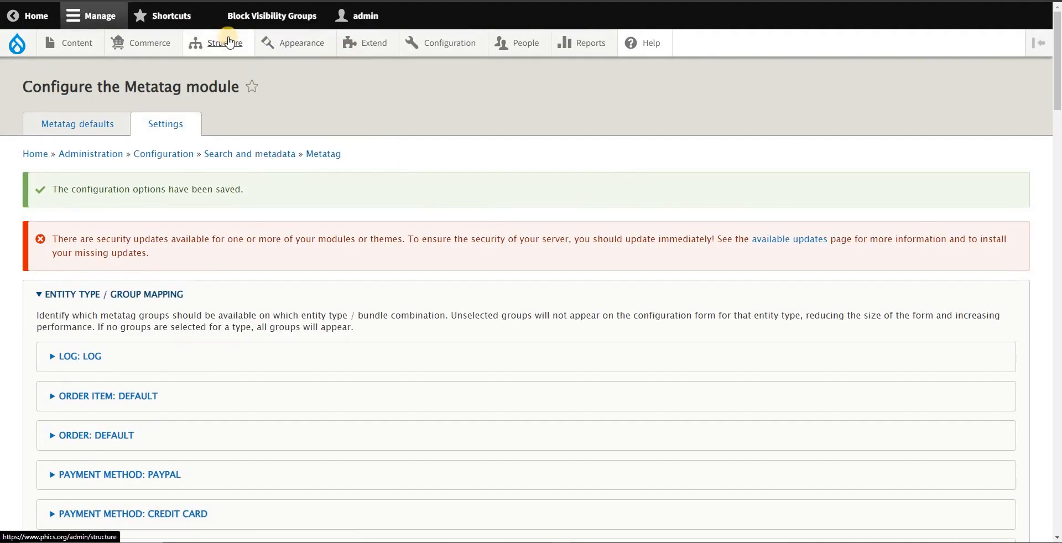
# Step: Open the Manage fields page of the Basic page content type
pyautogui.moveTo(216, 47)
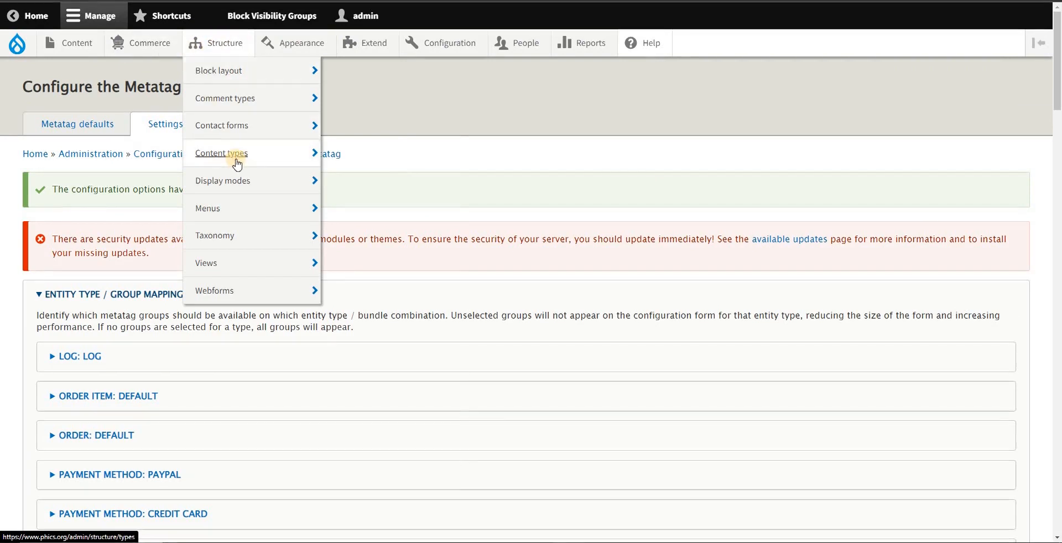
pyautogui.moveTo(239, 160)
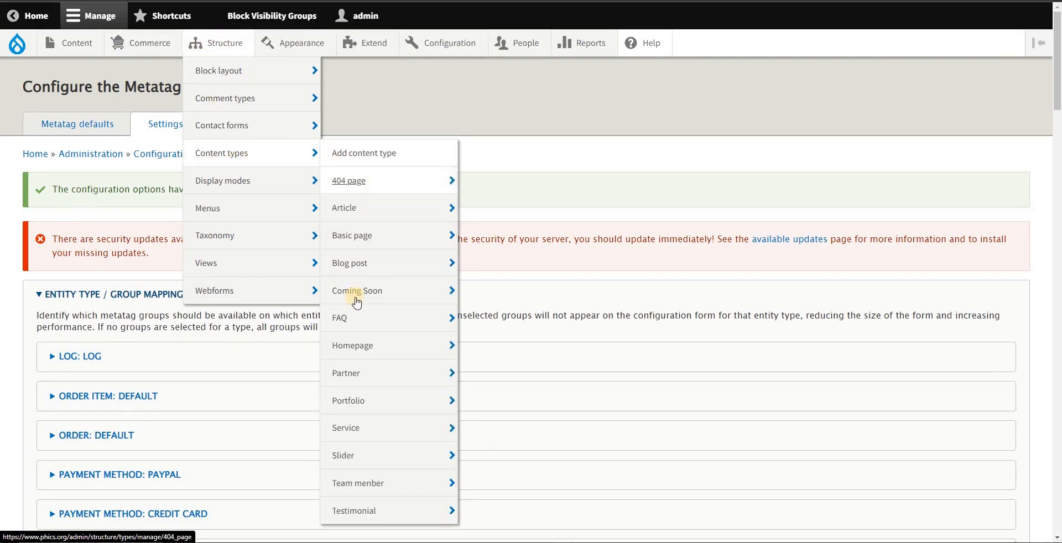
pyautogui.moveTo(392, 248)
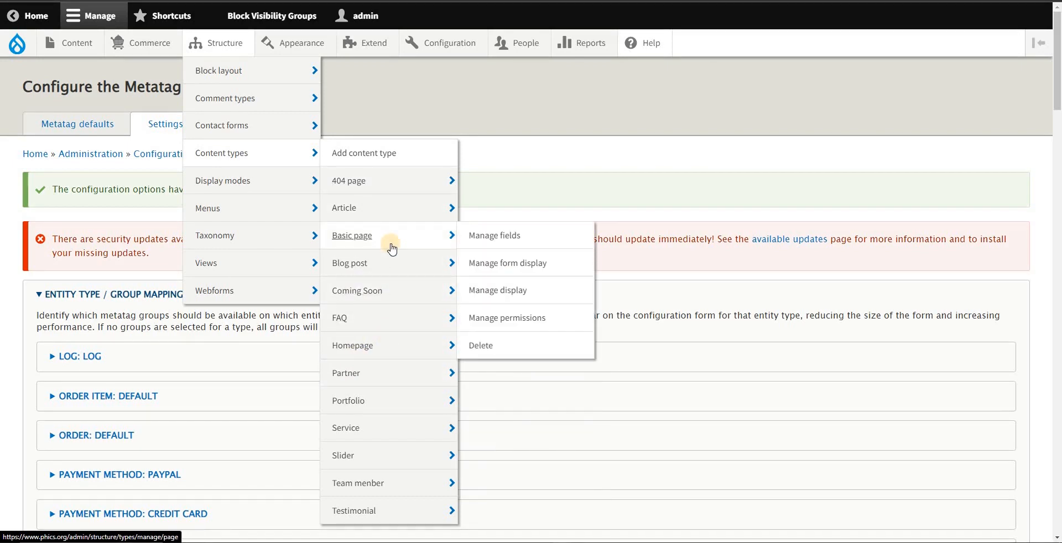
pyautogui.click(481, 239)
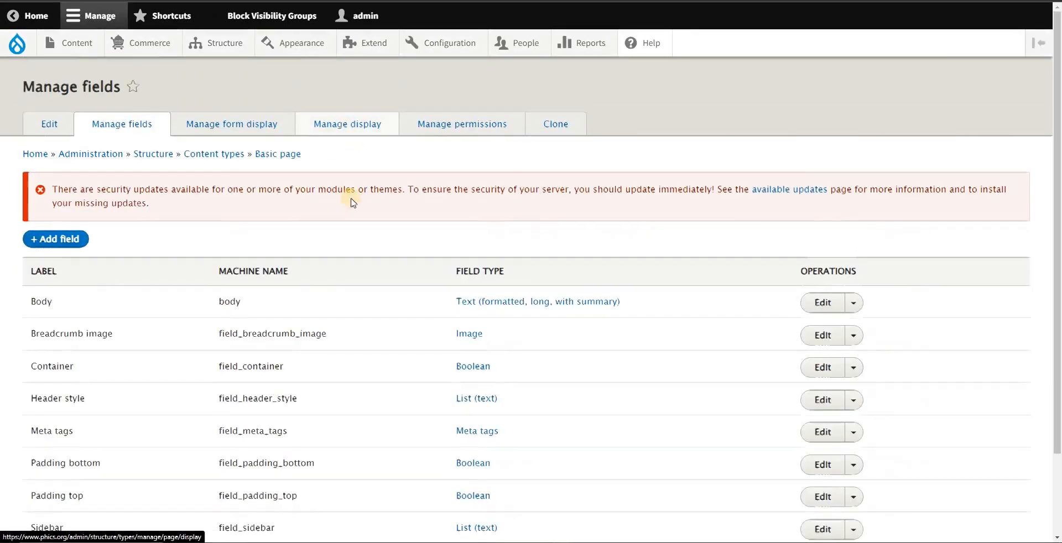
# Step: Locate the Meta tags field in the Basic page field list and highlight its label
pyautogui.scroll(-3, 348, 221)
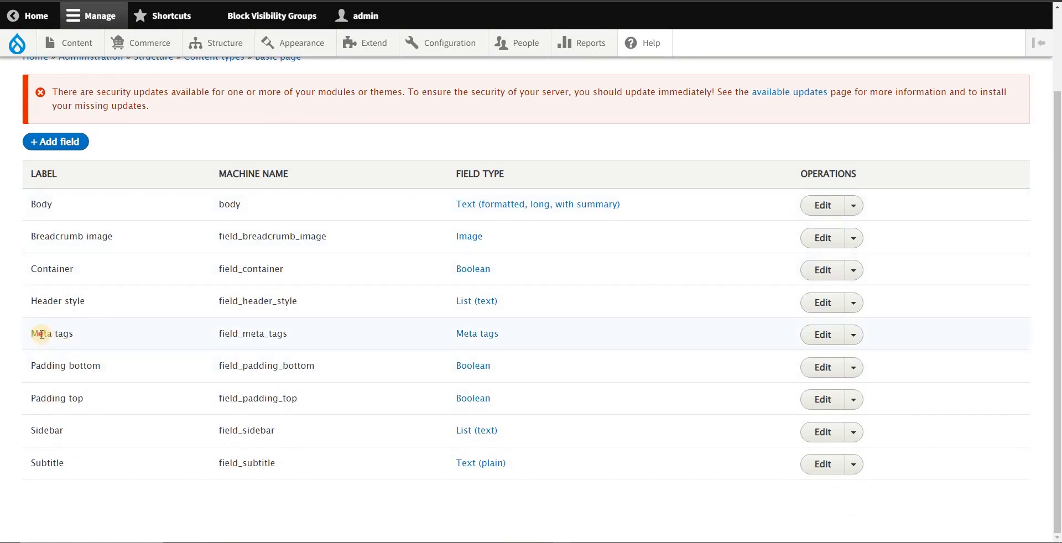
pyautogui.moveTo(41, 334); pyautogui.dragTo(112, 340)
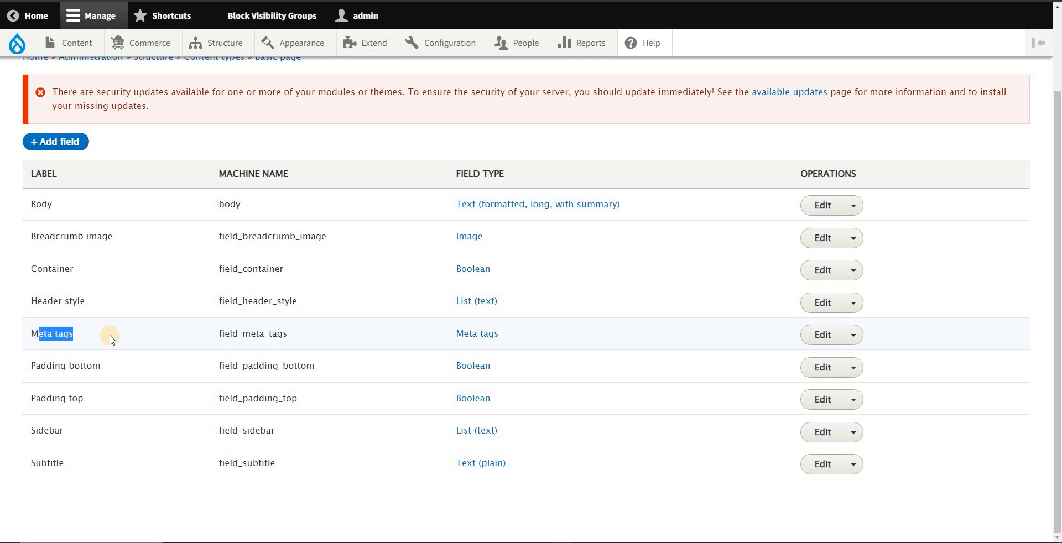
pyautogui.moveTo(113, 340); pyautogui.dragTo(43, 337)
pyautogui.click(43, 333)
pyautogui.scroll(2, 118, 271)
pyautogui.moveTo(35, 87); pyautogui.dragTo(77, 89)
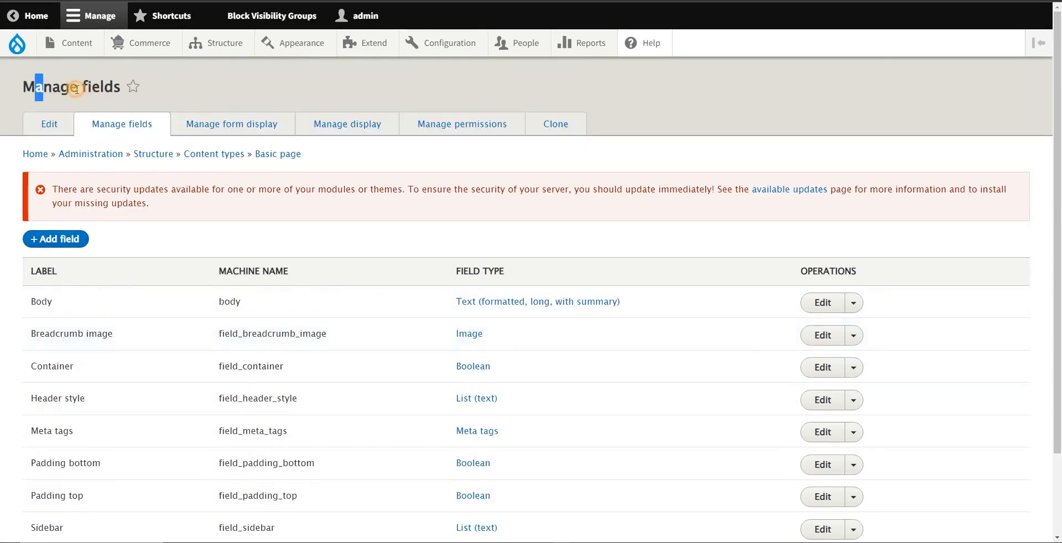
pyautogui.moveTo(29, 431); pyautogui.dragTo(87, 431)
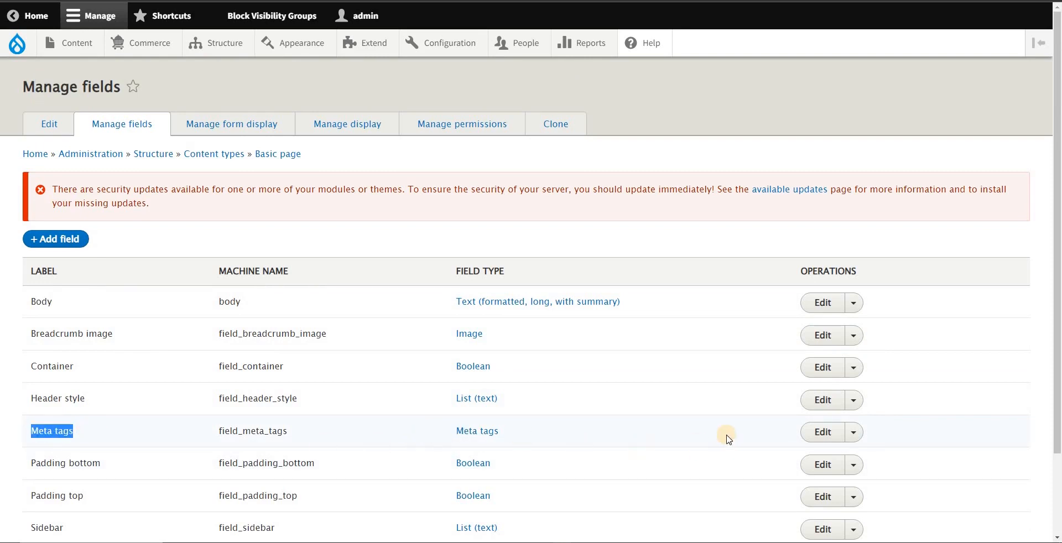
# Step: Open the Meta tags field's edit form, look at its Field settings and return to the edit form
pyautogui.scroll(-1, 727, 438)
pyautogui.click(822, 380)
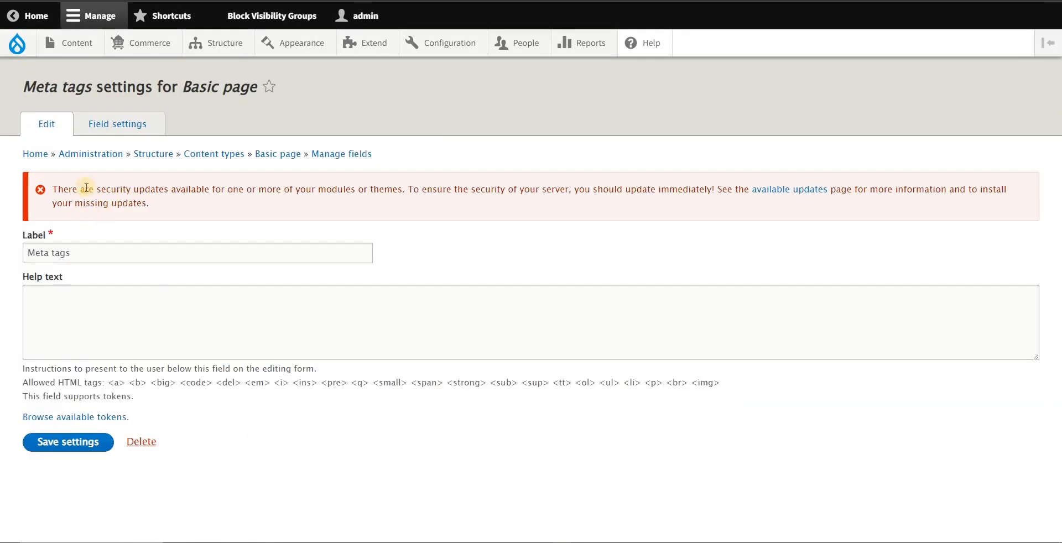
pyautogui.click(116, 124)
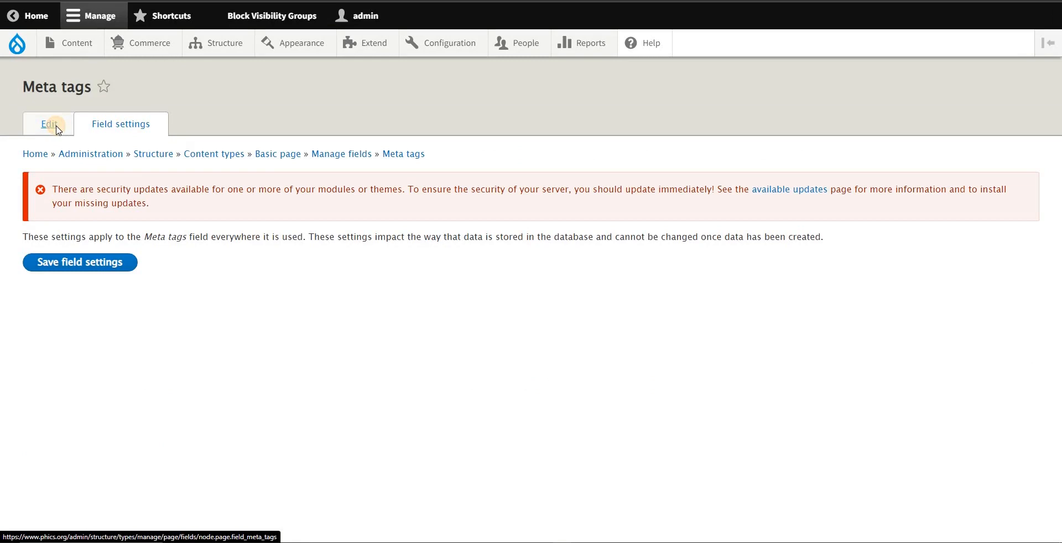
pyautogui.click(58, 129)
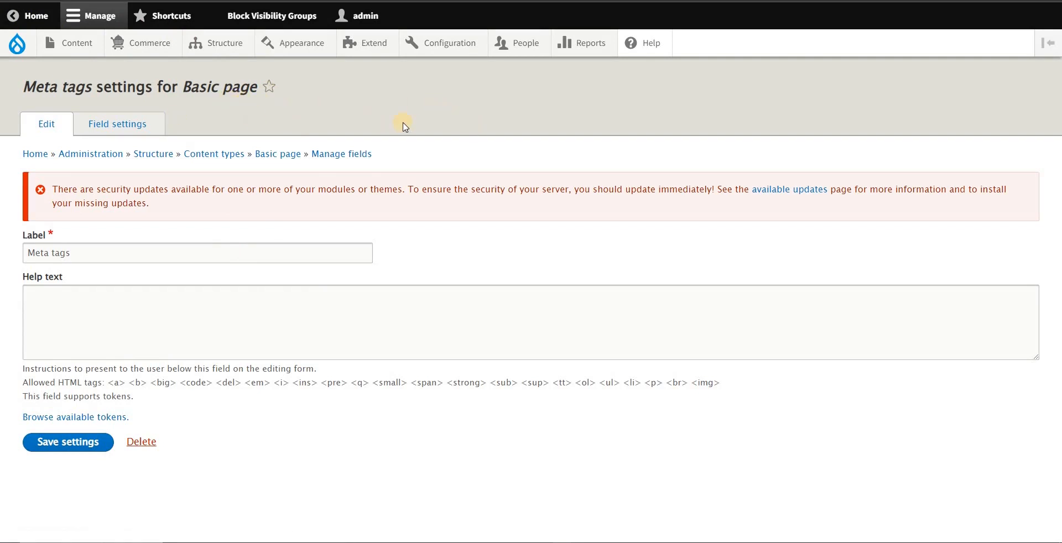
# Step: Go back to the PHICS 28th Annual Convention edit form and expand its Meta tags section
pyautogui.click(415, 0)
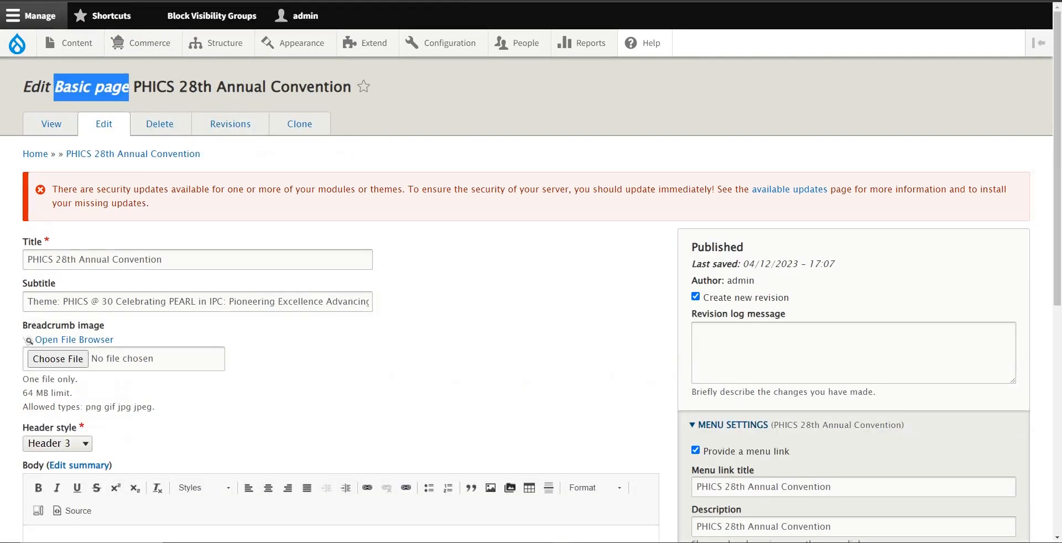
pyautogui.scroll(-5, 758, 343)
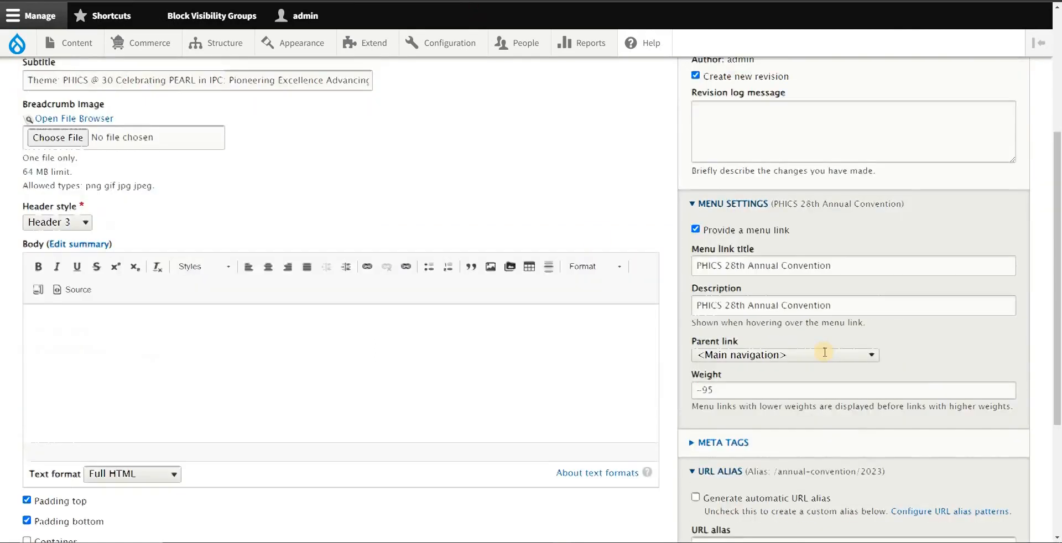
pyautogui.scroll(-2, 829, 358)
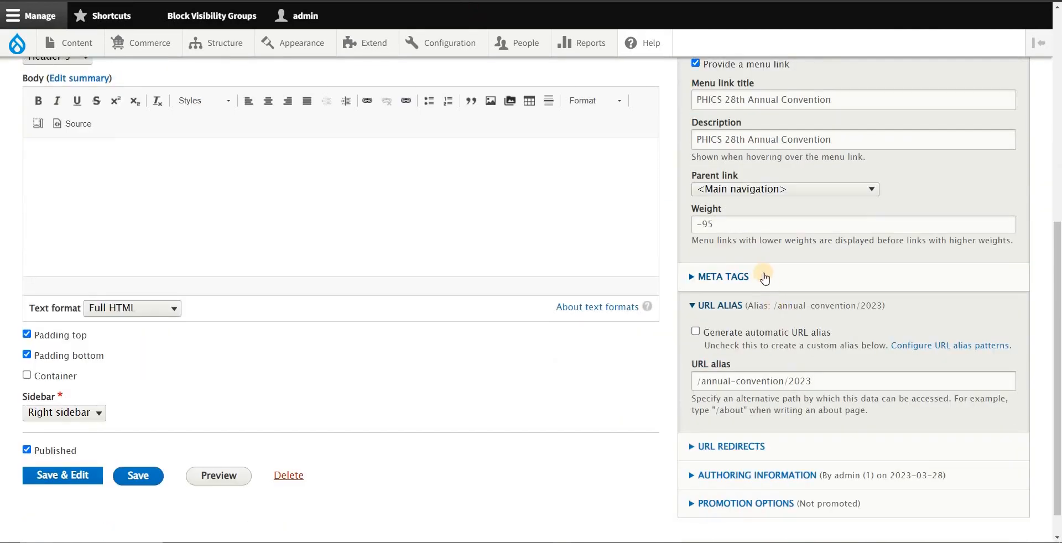
pyautogui.click(718, 281)
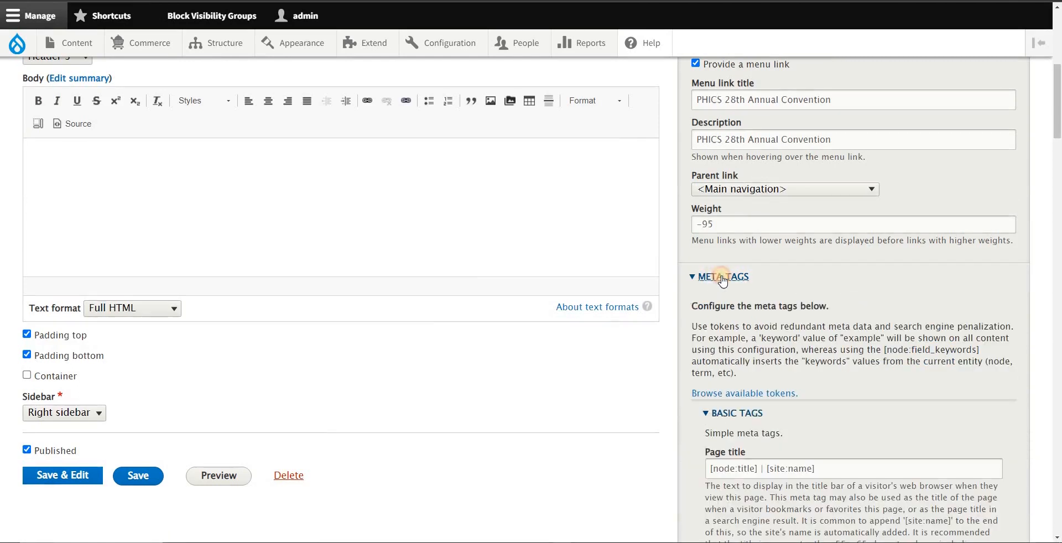
pyautogui.click(722, 280)
pyautogui.click(717, 280)
pyautogui.click(715, 281)
pyautogui.click(716, 281)
pyautogui.scroll(-2, 828, 283)
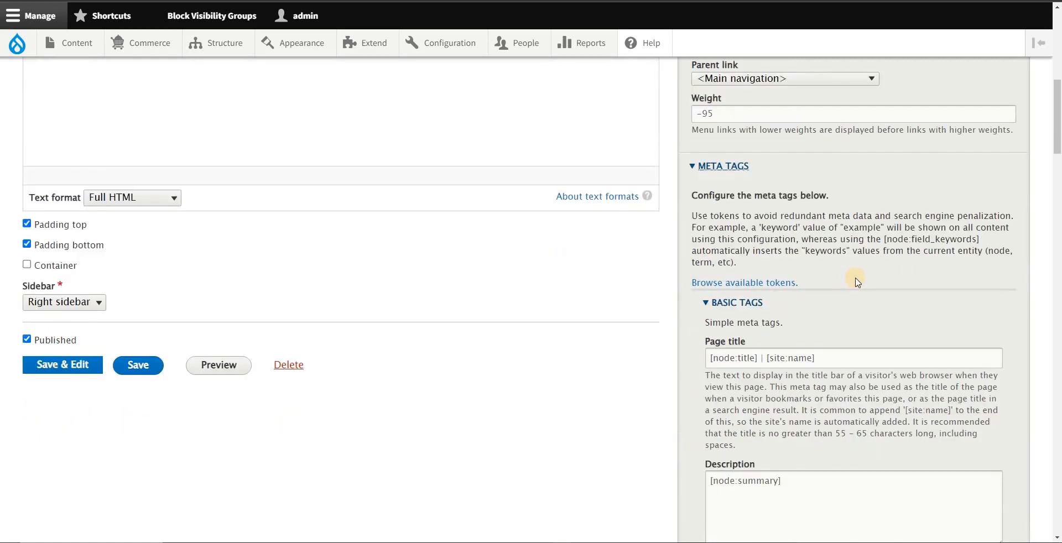
# Step: Collapse the Basic tags and Advanced groups so only the meta tag group headings are listed
pyautogui.scroll(-1, 855, 282)
pyautogui.click(725, 253)
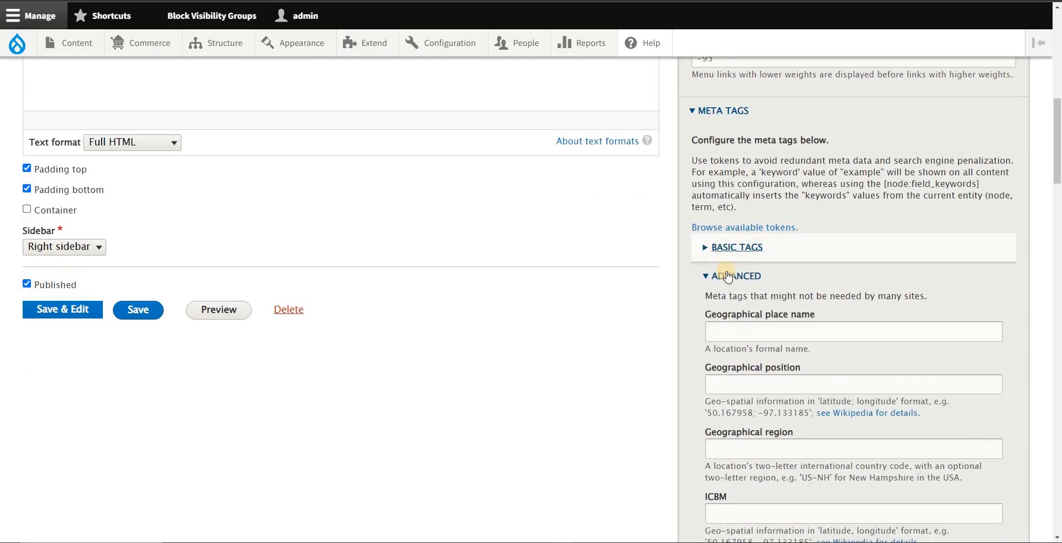
pyautogui.click(722, 276)
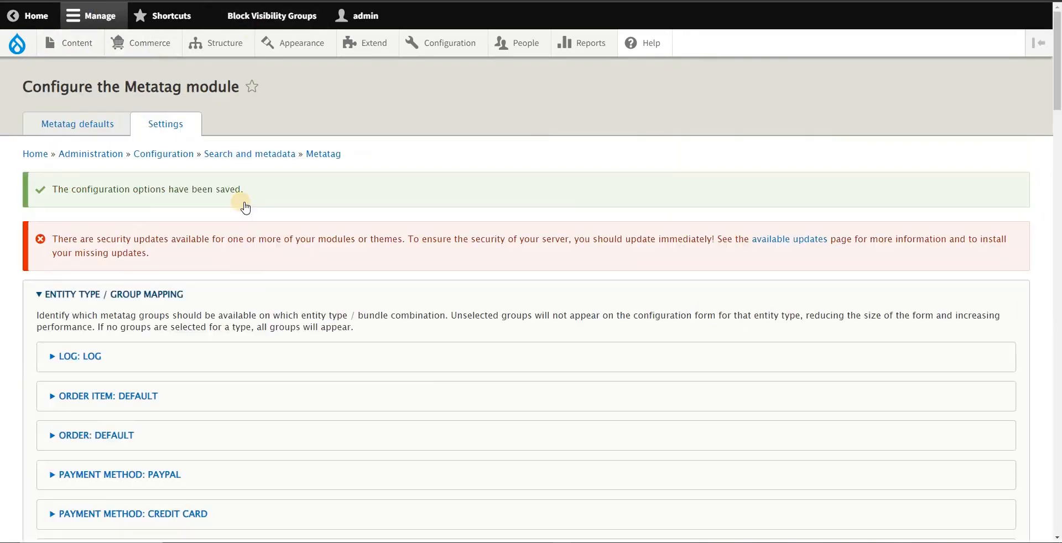
# Step: Return to the Metatag module's Settings page and look through the content entries in its entity type / group mapping
pyautogui.scroll(-15, 245, 207)
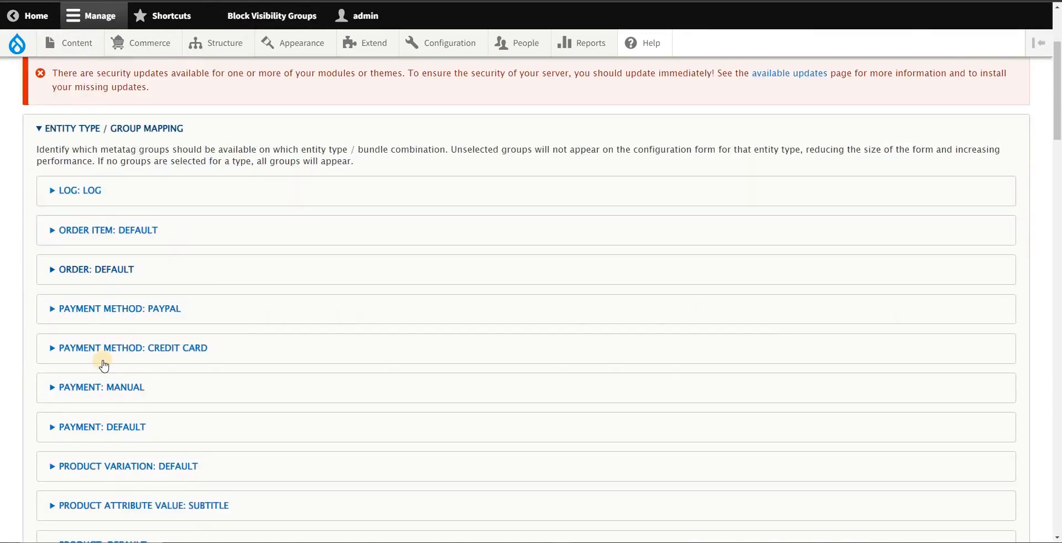
pyautogui.scroll(-8, 146, 394)
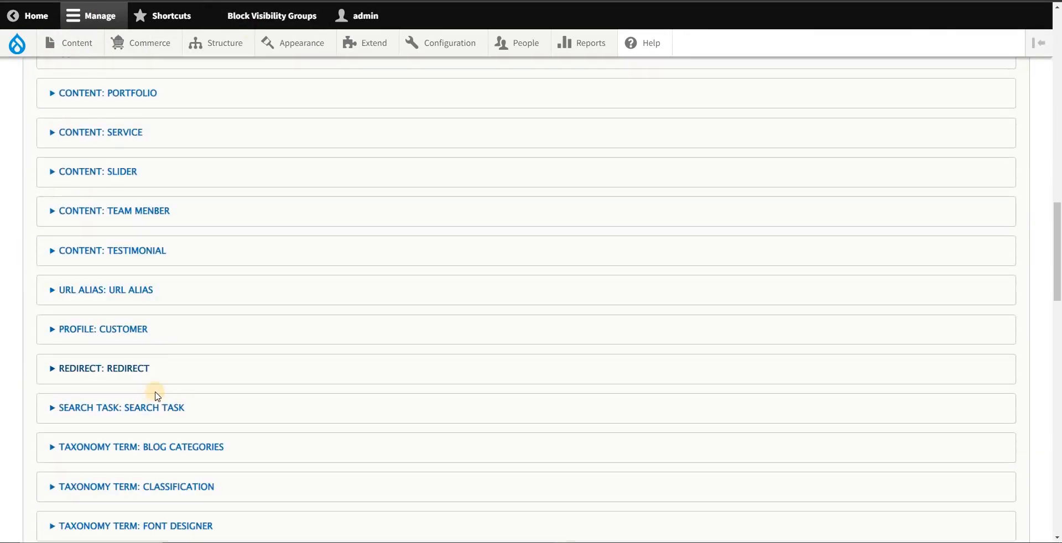
pyautogui.scroll(8, 169, 414)
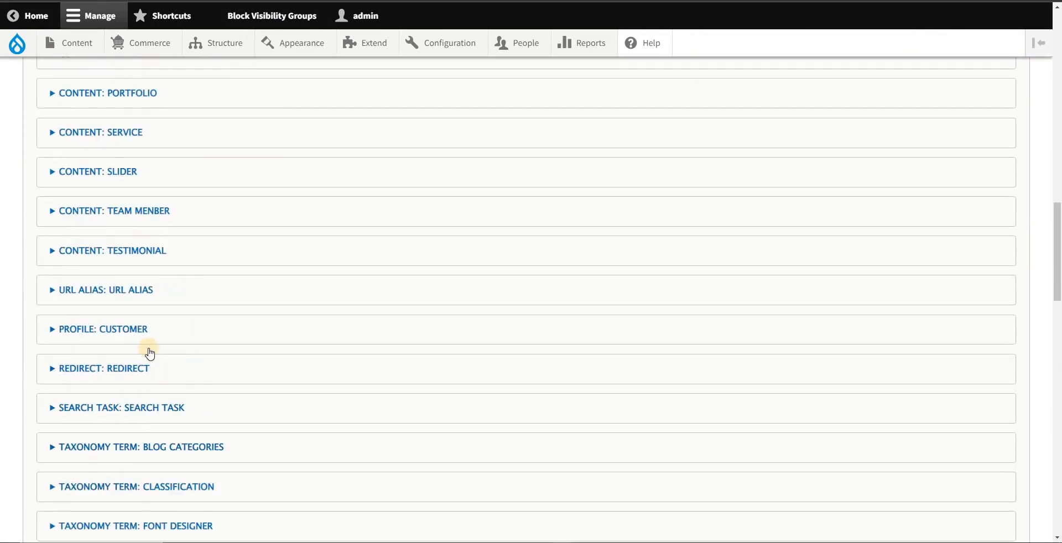
pyautogui.click(129, 125)
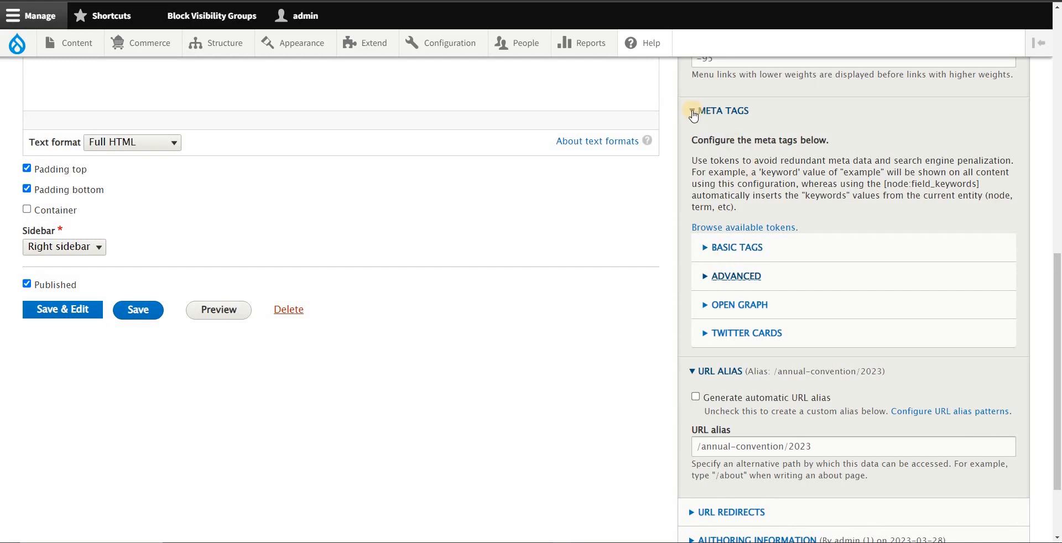
# Step: In the convention page's edit form, expand Basic tags and examine its Page title, Description, Abstract and Keywords fields
pyautogui.click(747, 250)
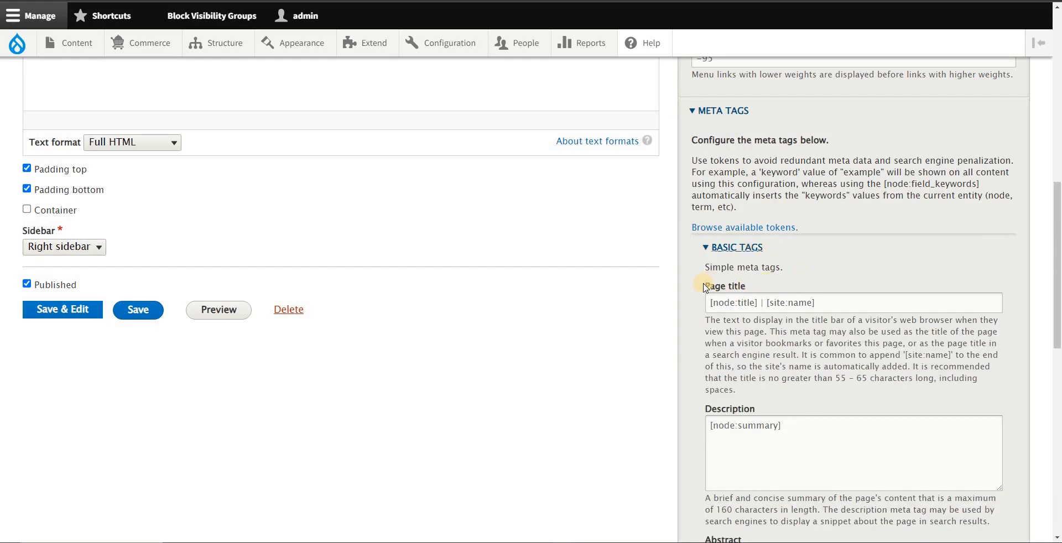
pyautogui.moveTo(704, 288); pyautogui.dragTo(765, 289)
pyautogui.doubleClick(756, 413)
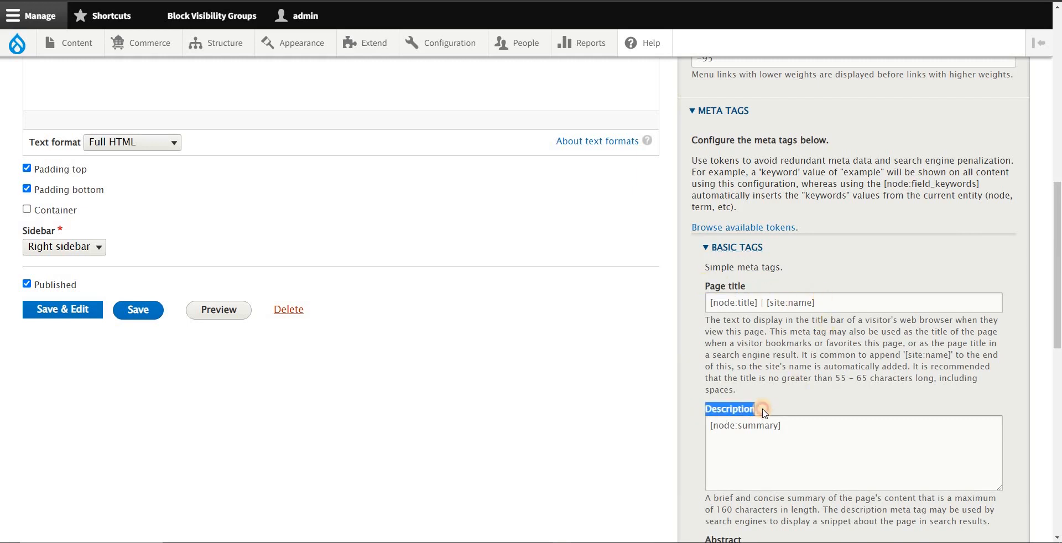
pyautogui.scroll(-7, 792, 417)
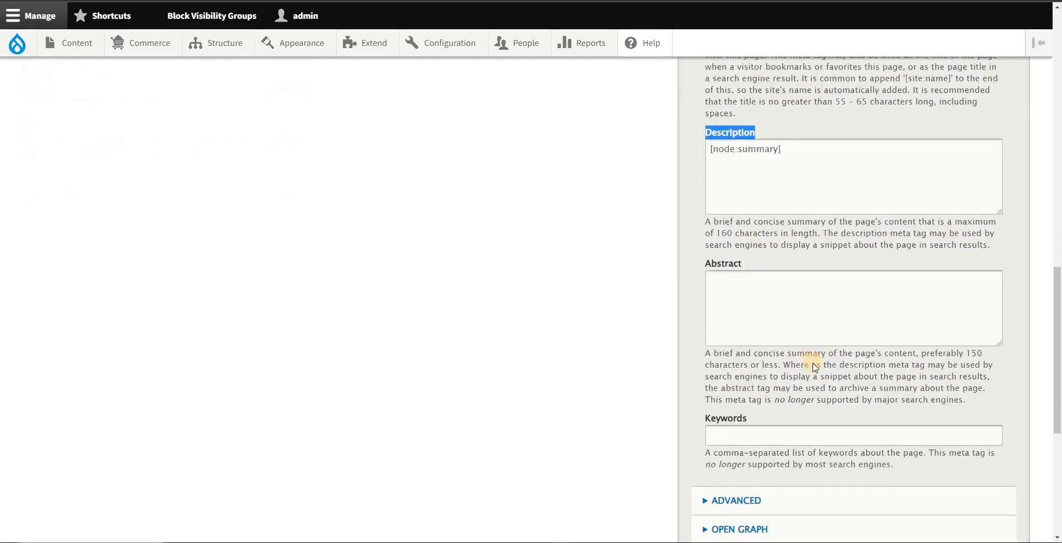
# Step: Expand the Advanced group and review its fields down to the Image field, highlighting that label
pyautogui.click(745, 396)
pyautogui.scroll(-2, 807, 359)
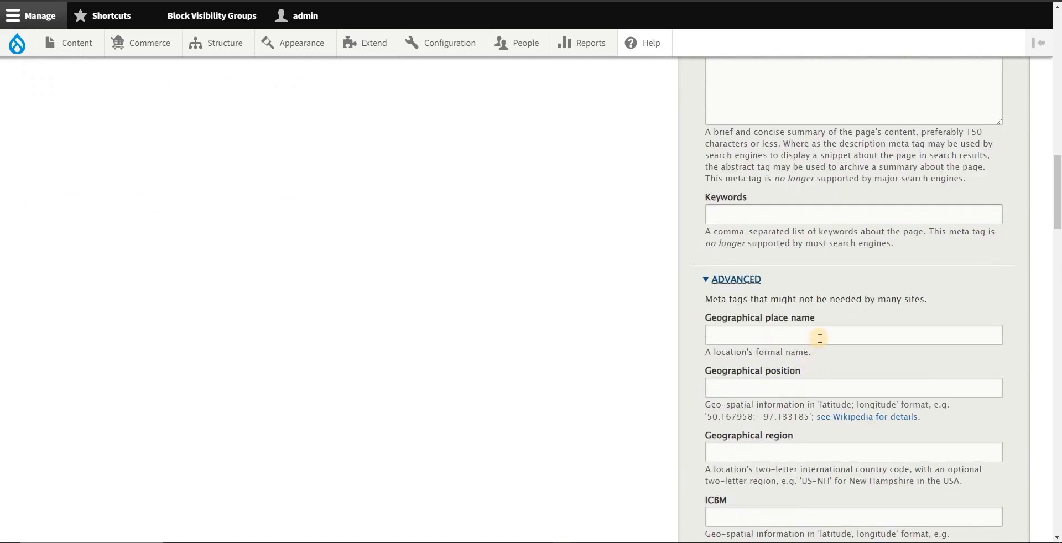
pyautogui.scroll(-9, 819, 328)
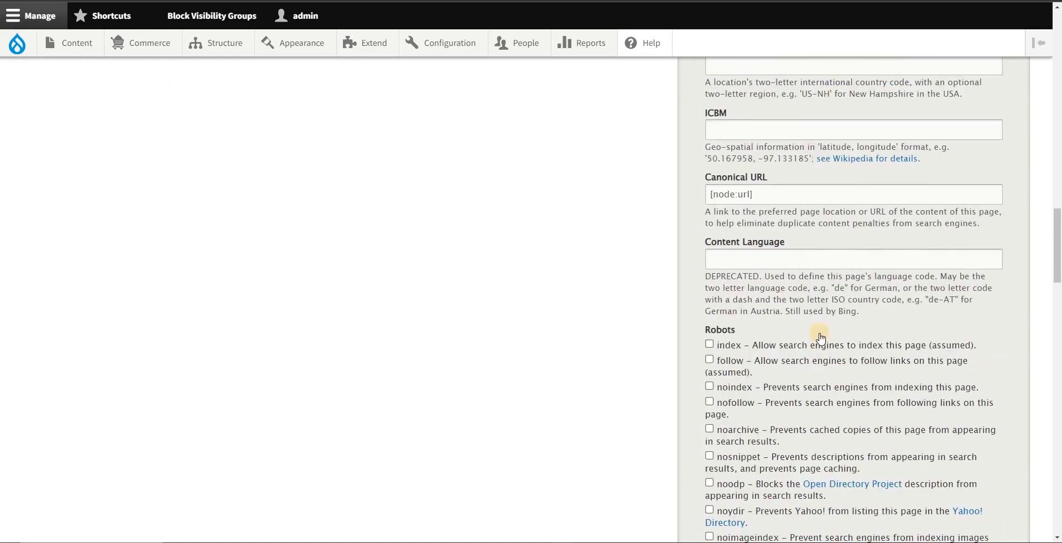
pyautogui.scroll(-11, 821, 348)
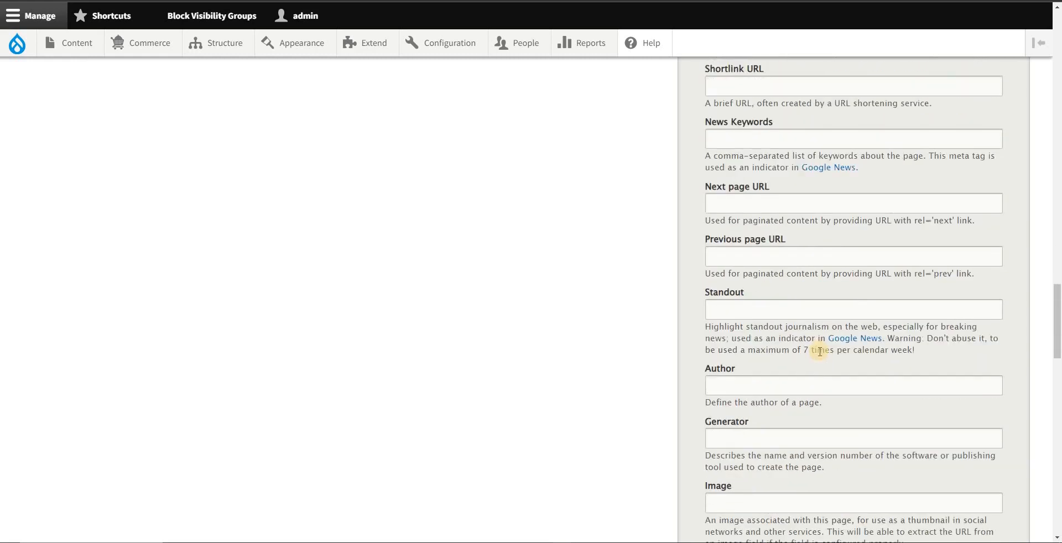
pyautogui.moveTo(701, 322); pyautogui.dragTo(746, 324)
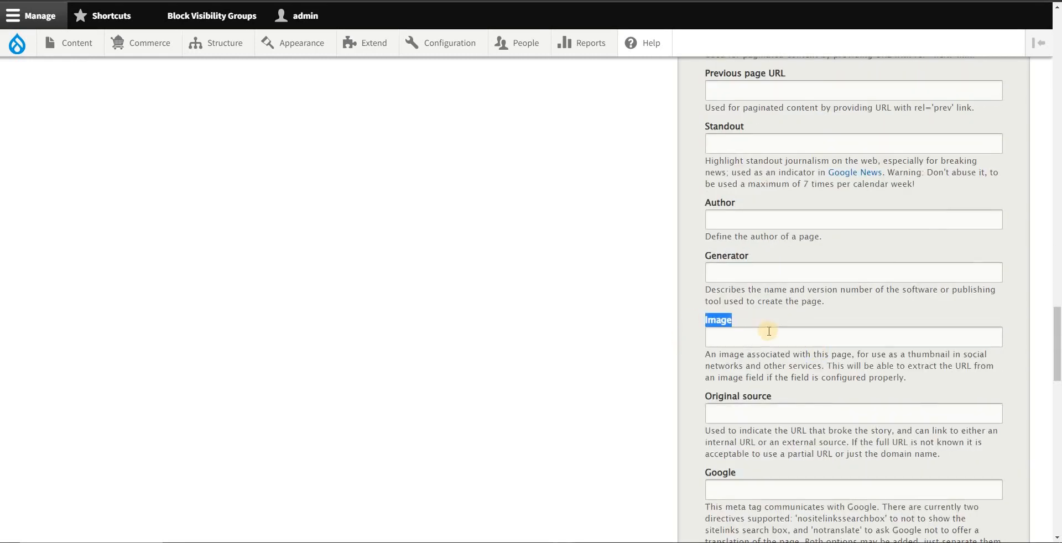
# Step: Look through the remaining Advanced fields and expand the Open Graph group
pyautogui.scroll(-4, 787, 339)
pyautogui.scroll(-14, 790, 348)
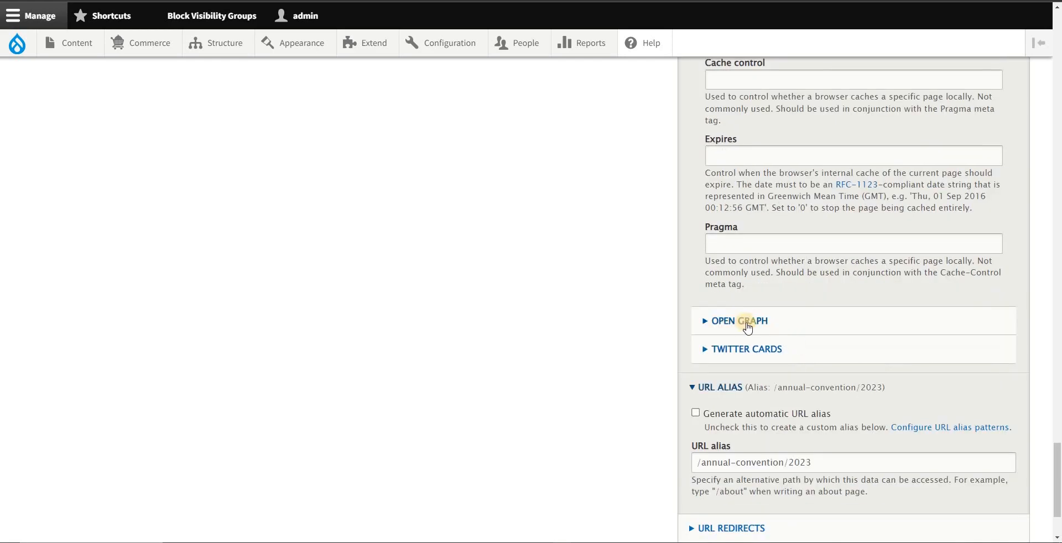
pyautogui.click(748, 328)
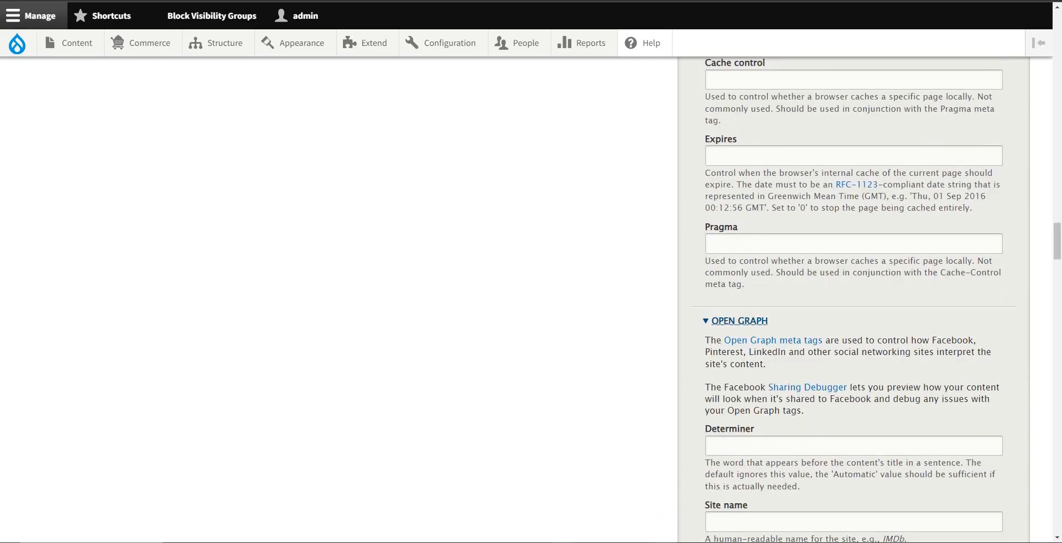
# Step: Switch to Notepad, highlight the networks noted under Open Graph (OG) Tags, and return to the page's edit form
pyautogui.hotkey('alt', 'Tab')
pyautogui.moveTo(532, 184); pyautogui.dragTo(563, 183)
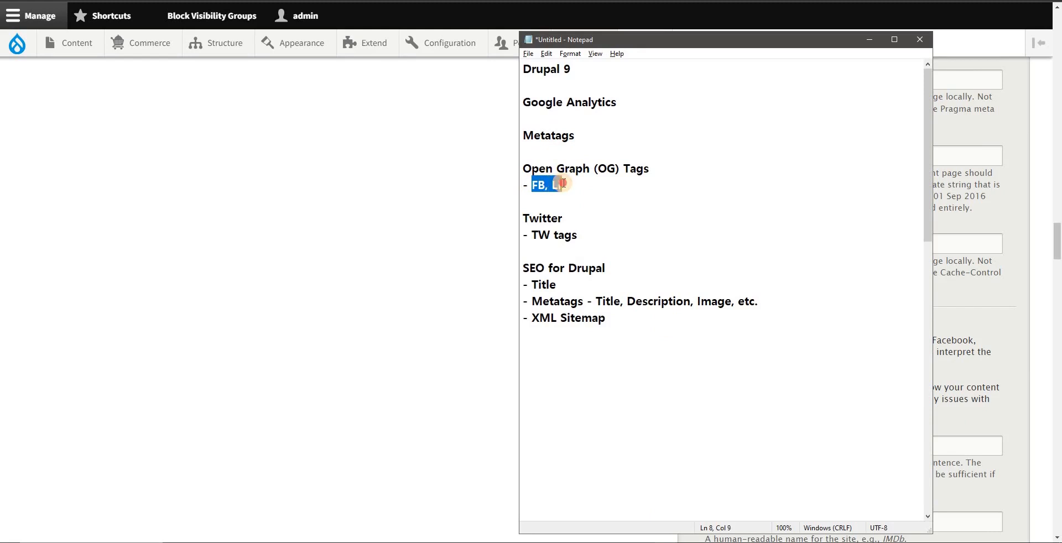
pyautogui.moveTo(718, 39); pyautogui.dragTo(380, 19)
pyautogui.click(648, 318)
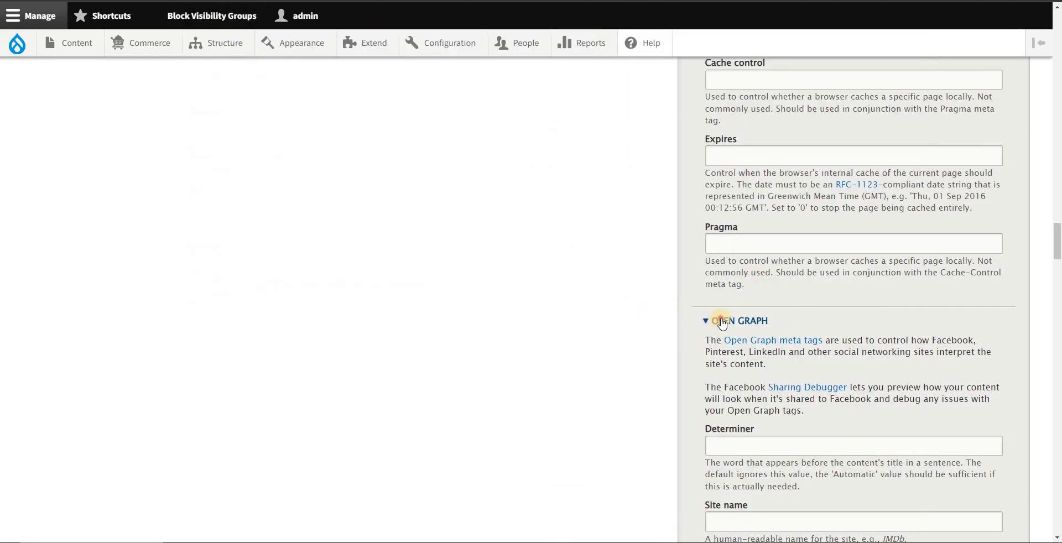
# Step: Highlight the Open Graph group heading and look through its fields from Determiner down to Description
pyautogui.doubleClick(722, 320)
pyautogui.scroll(-2, 760, 331)
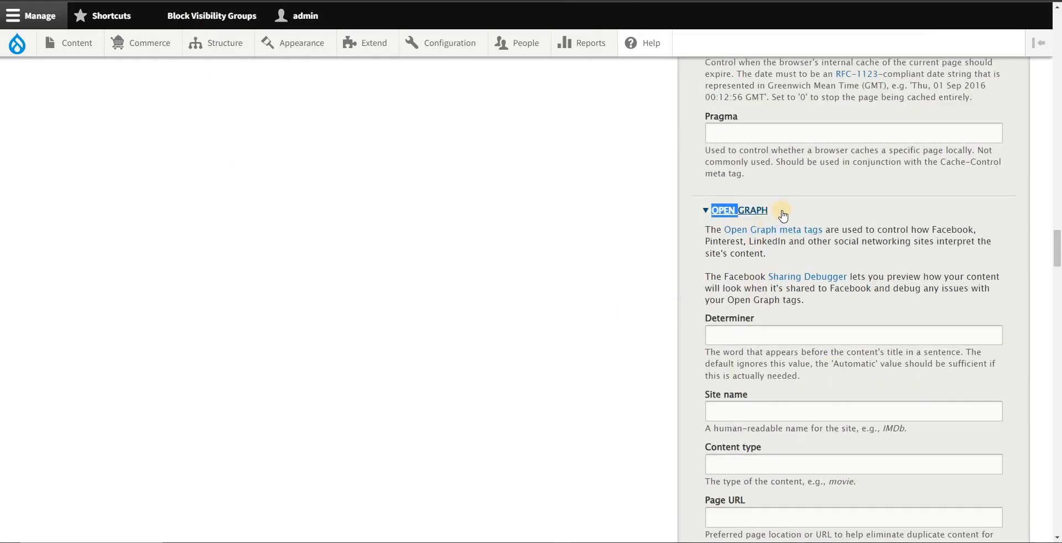
pyautogui.click(769, 215)
pyautogui.click(763, 217)
pyautogui.scroll(-1, 755, 340)
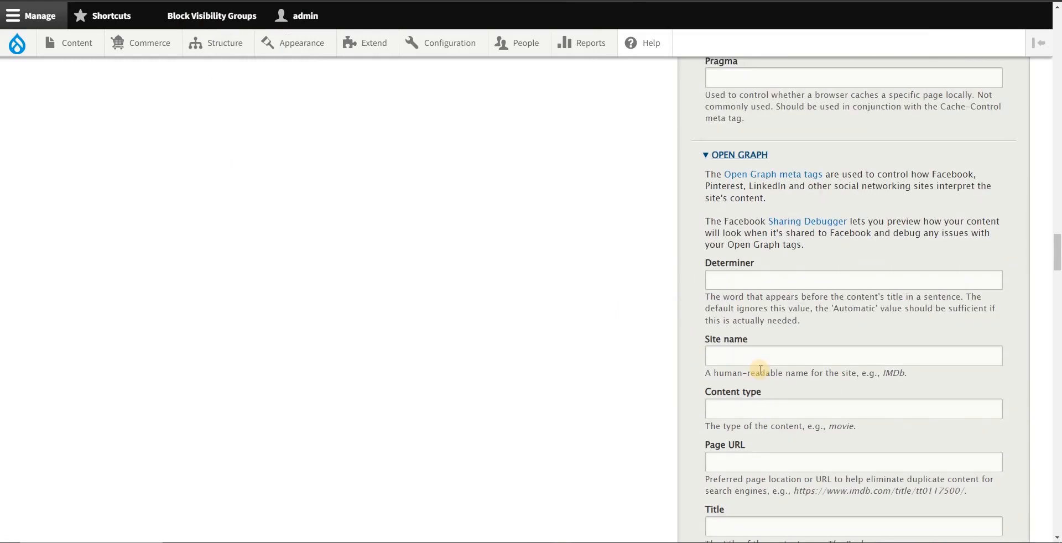
pyautogui.scroll(-1, 741, 442)
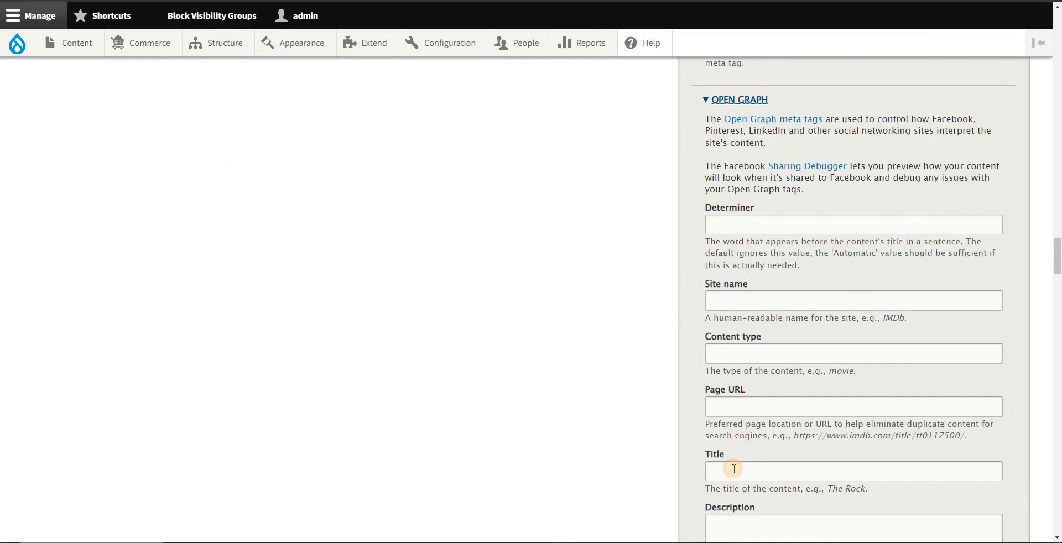
pyautogui.click(734, 469)
pyautogui.scroll(-2, 747, 442)
pyautogui.click(771, 423)
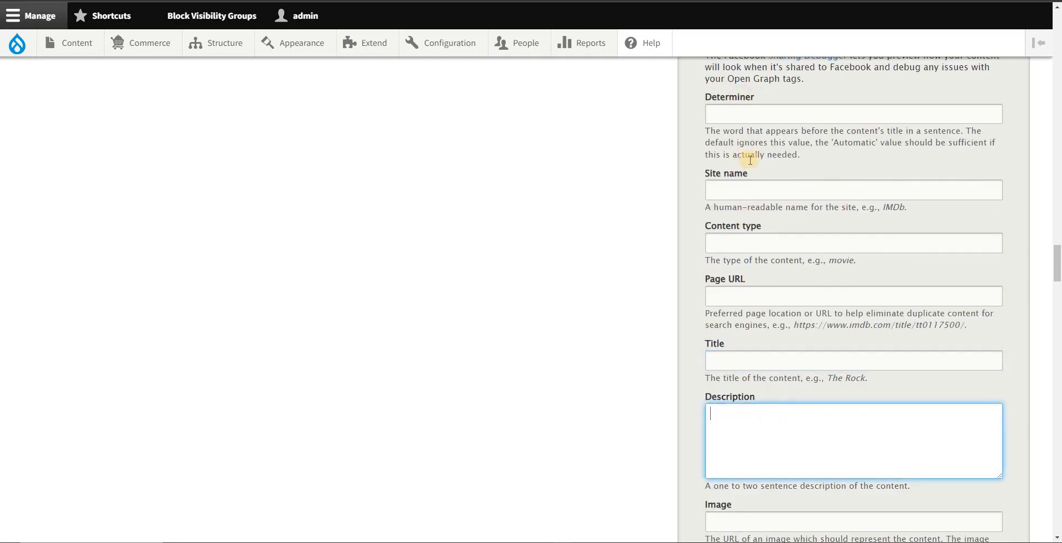
# Step: Compare the Open Graph Title and Description fields, placing the cursor in each one in turn
pyautogui.scroll(-1, 710, 304)
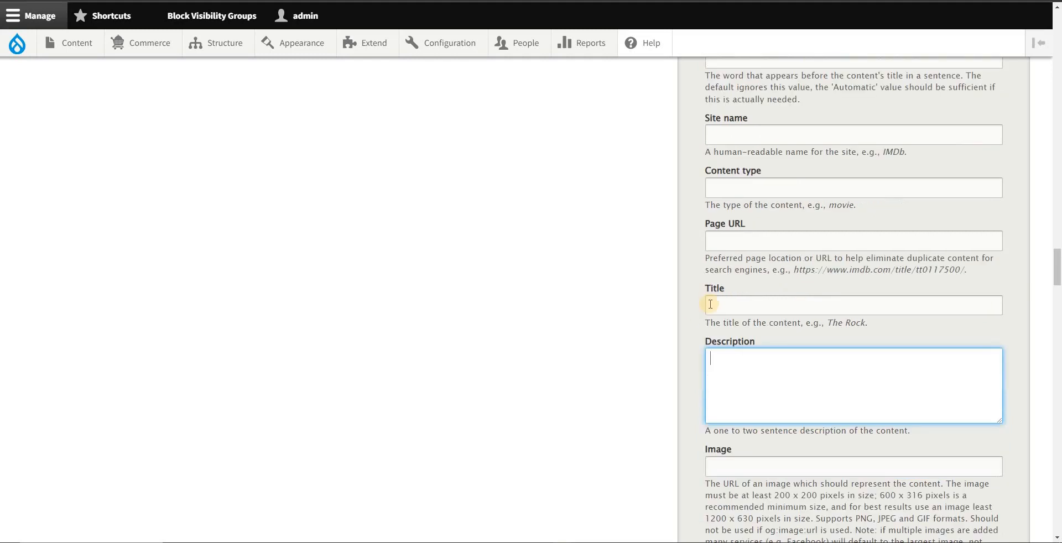
pyautogui.click(721, 304)
pyautogui.click(719, 356)
pyautogui.click(728, 303)
pyautogui.click(729, 363)
pyautogui.scroll(-1, 729, 360)
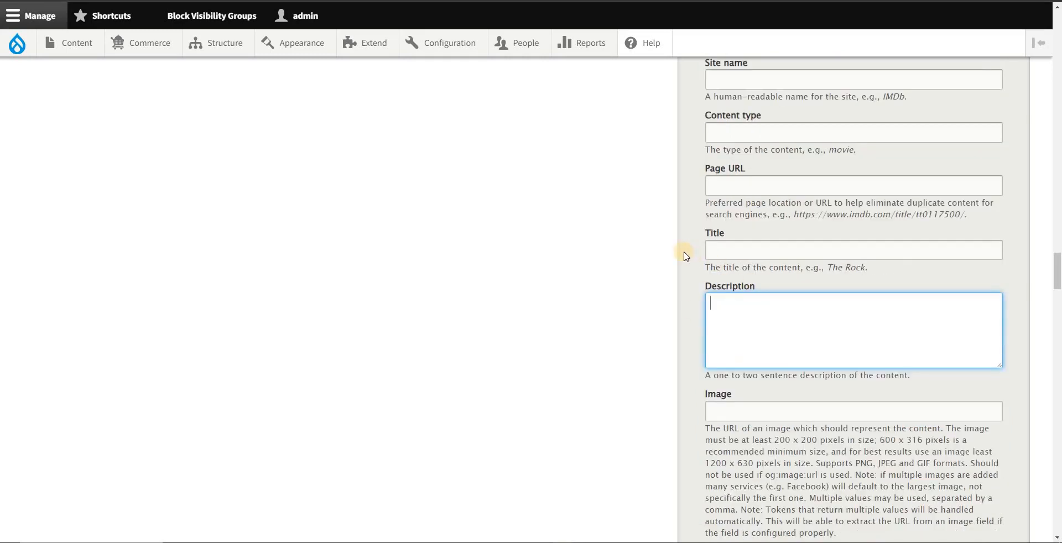
pyautogui.click(715, 253)
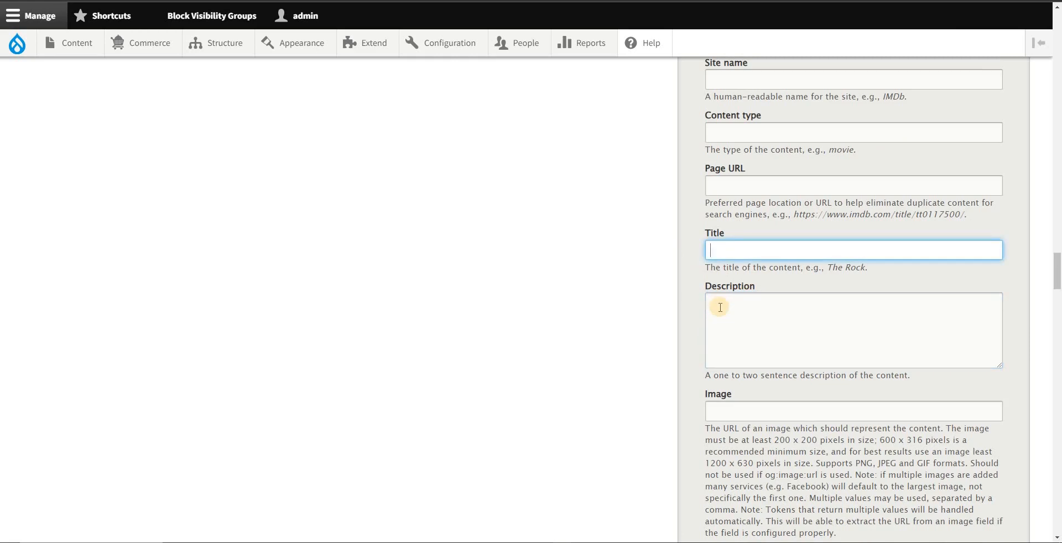
pyautogui.click(720, 307)
pyautogui.scroll(-2, 720, 307)
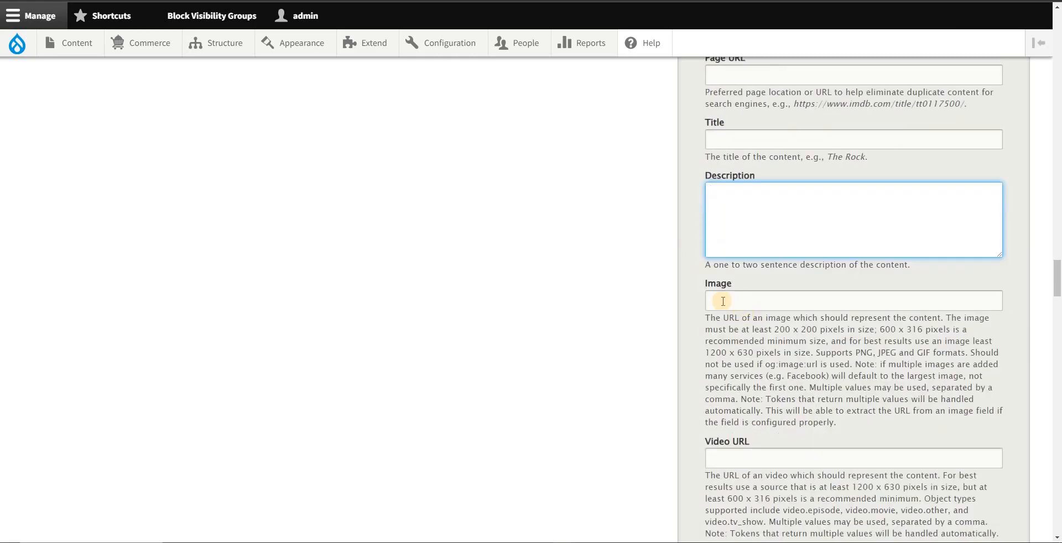
# Step: Examine the Open Graph Image field and highlight the start of its help text about the image URL
pyautogui.click(723, 301)
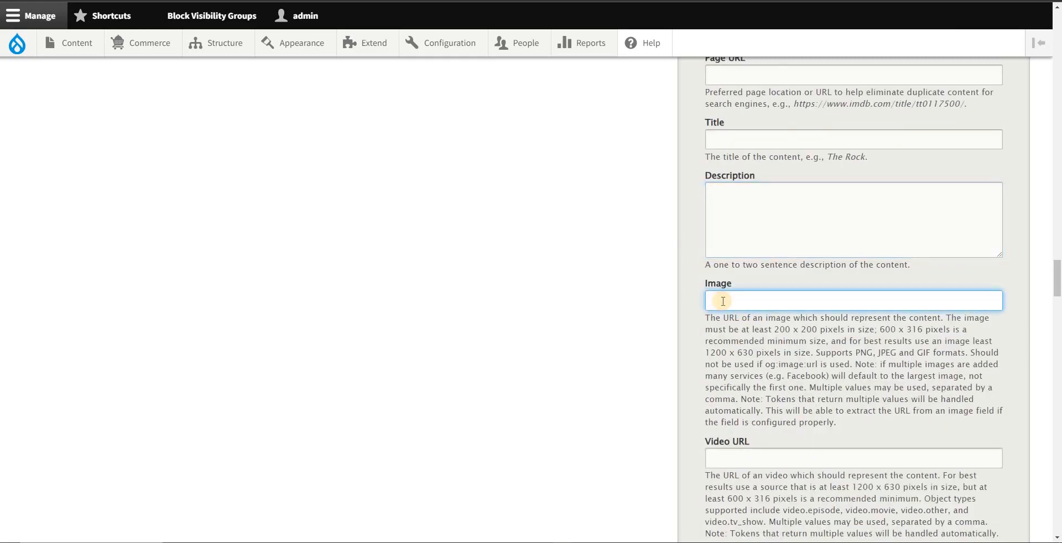
pyautogui.moveTo(723, 322); pyautogui.dragTo(766, 317)
pyautogui.click(752, 296)
pyautogui.scroll(-2, 577, 280)
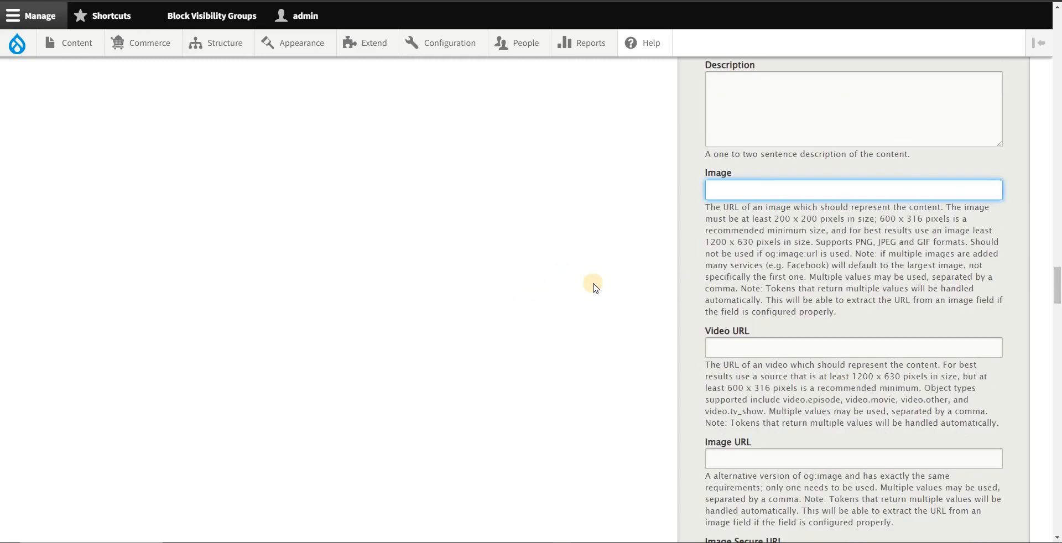
# Step: Look through the remaining Open Graph fields from Video URL down to Scriptwriter(s)
pyautogui.scroll(-2, 692, 284)
pyautogui.scroll(-2, 719, 285)
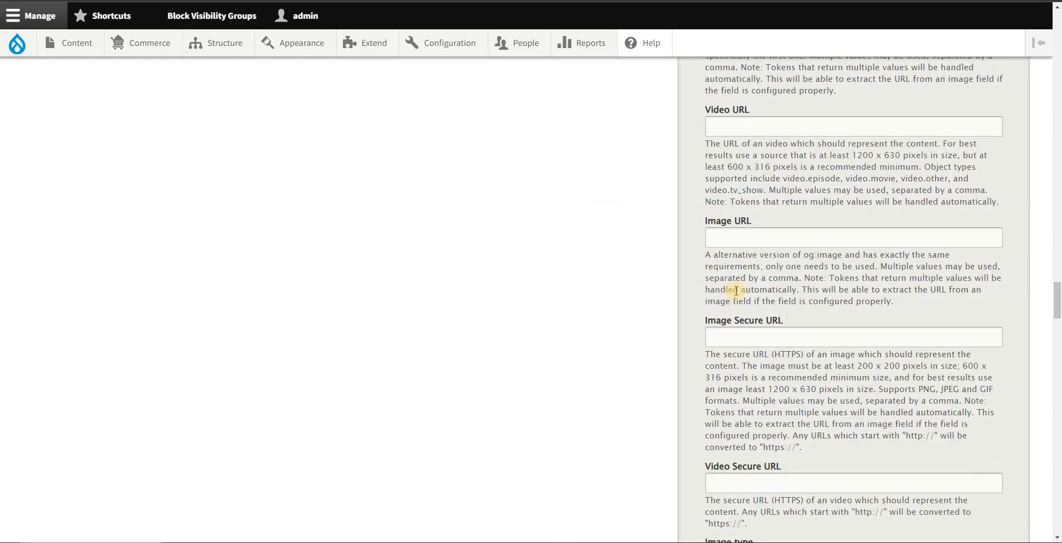
pyautogui.scroll(-20, 736, 291)
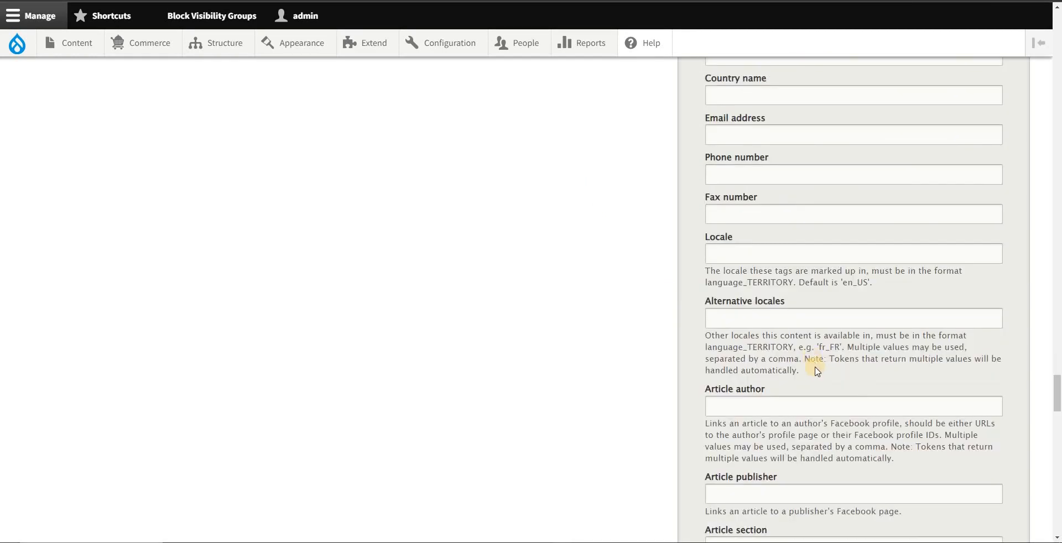
pyautogui.scroll(-20, 816, 370)
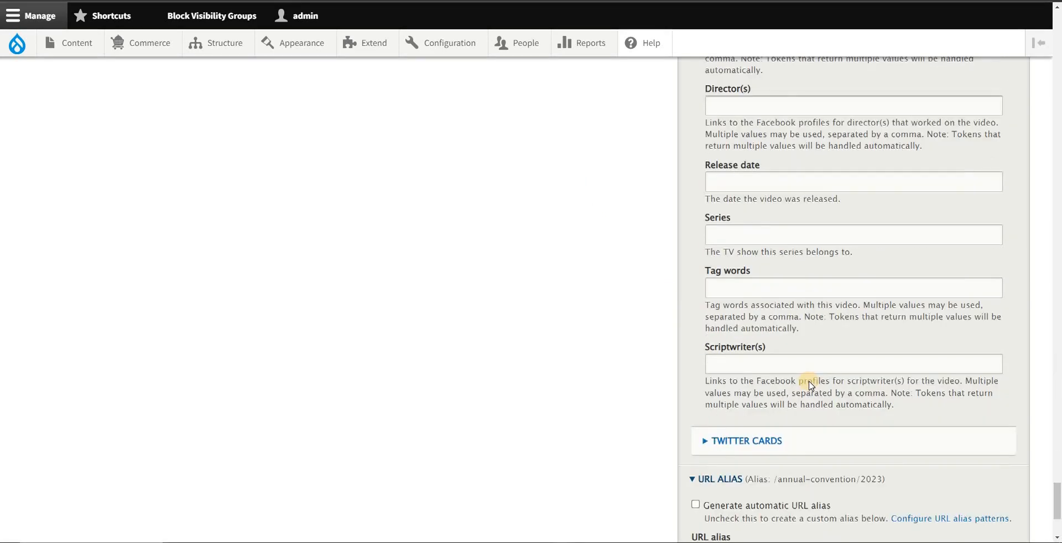
# Step: Expand the Twitter Cards group and list the available options for Twitter card type
pyautogui.scroll(-4, 811, 386)
pyautogui.click(738, 238)
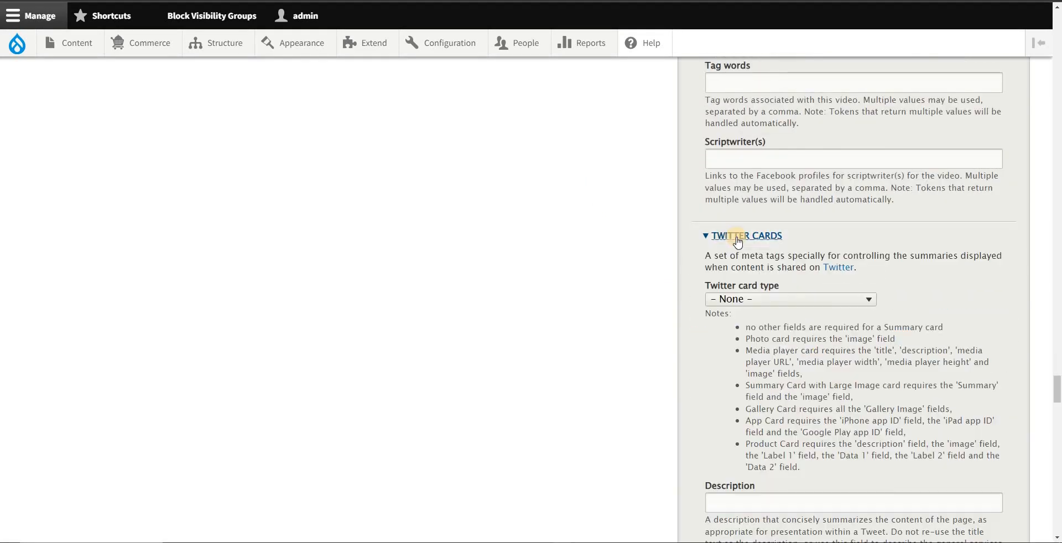
pyautogui.click(788, 301)
pyautogui.click(898, 302)
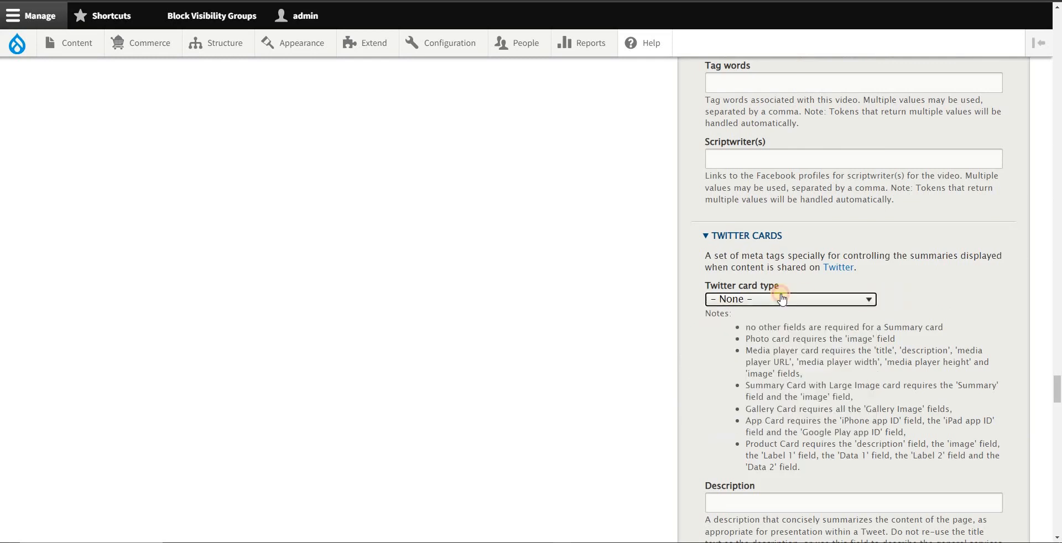
pyautogui.click(744, 299)
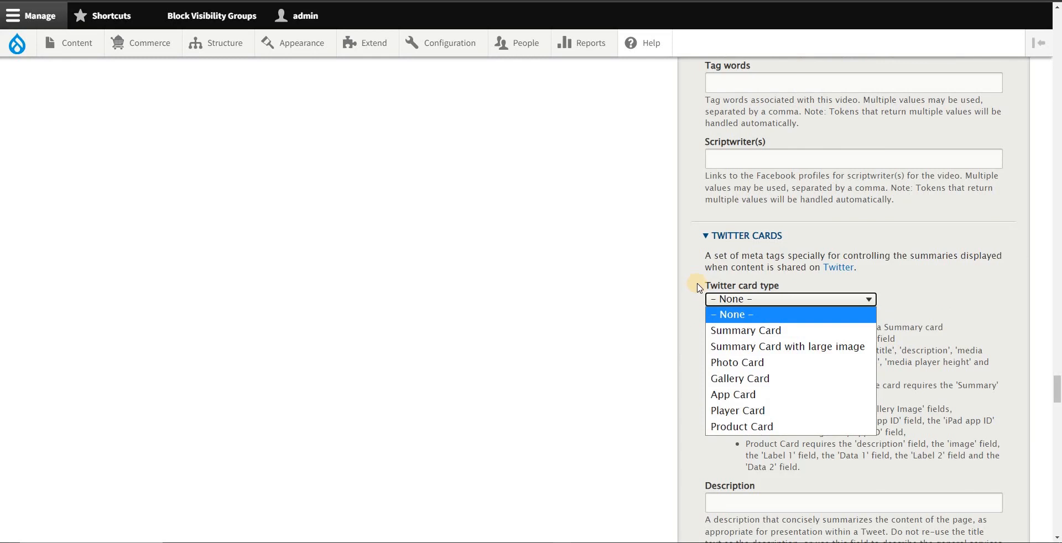
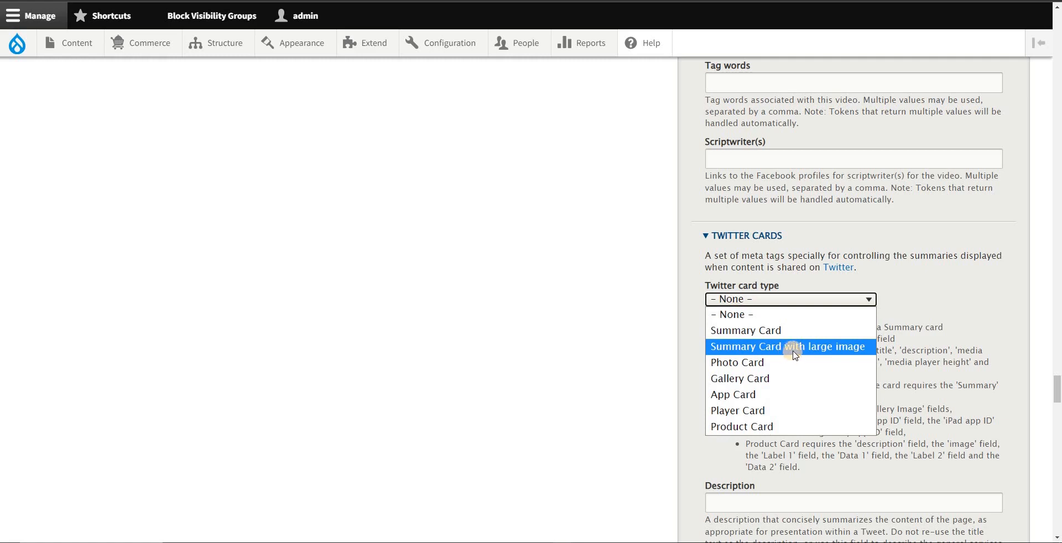
# Step: Try Summary Card and Summary Card with large image as the Twitter card type, finishing with the type set back to None
pyautogui.click(767, 331)
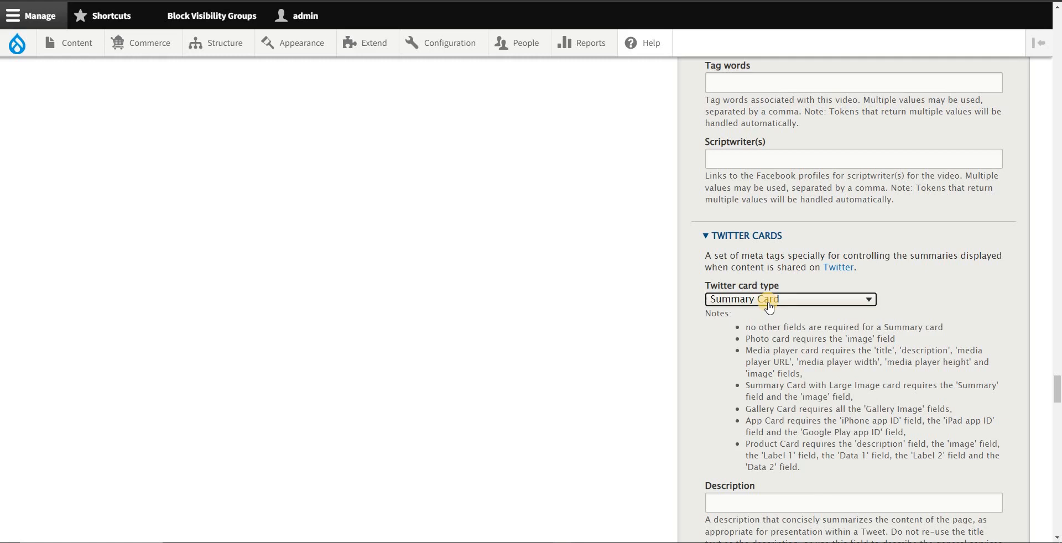
pyautogui.click(769, 305)
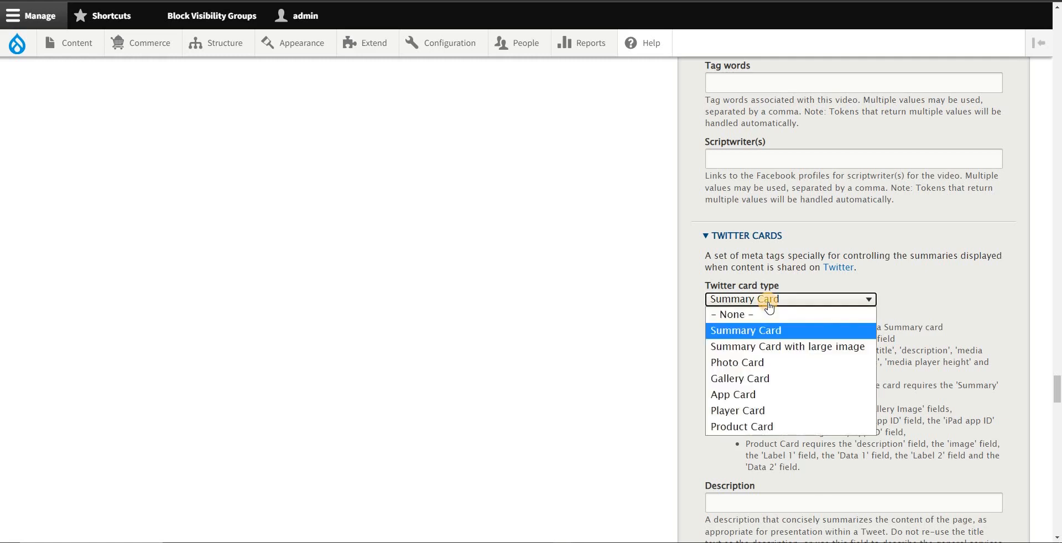
pyautogui.click(772, 346)
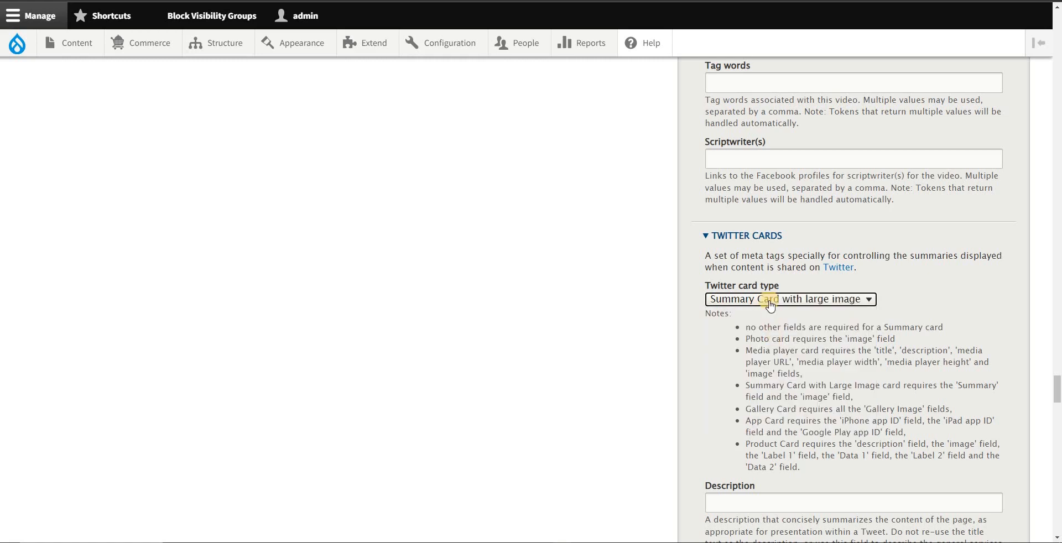
pyautogui.click(772, 301)
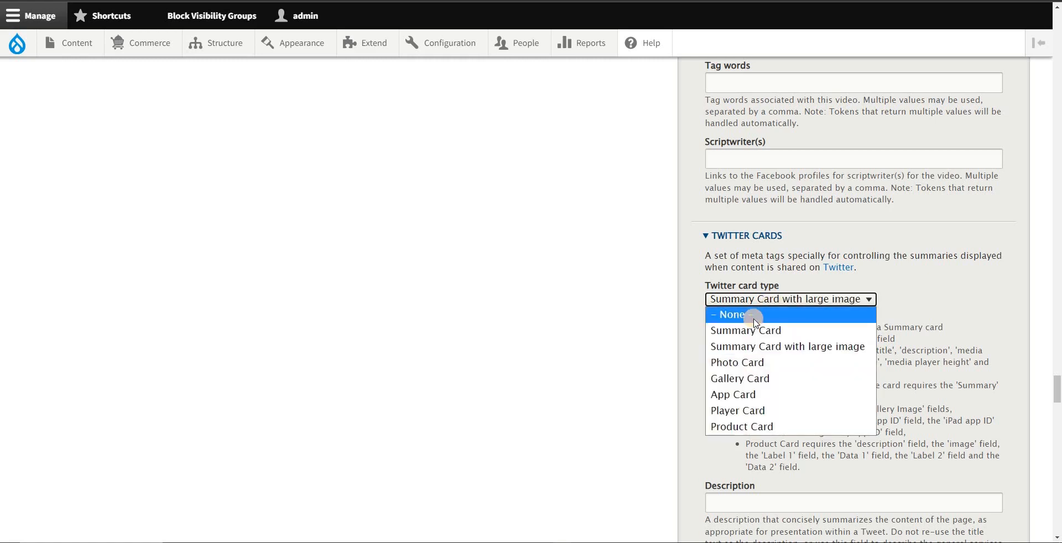
pyautogui.click(728, 311)
# Step: Look through the remaining Twitter Cards fields, placing the cursor in Title and Image URL to examine them
pyautogui.scroll(-4, 803, 353)
pyautogui.scroll(-2, 803, 353)
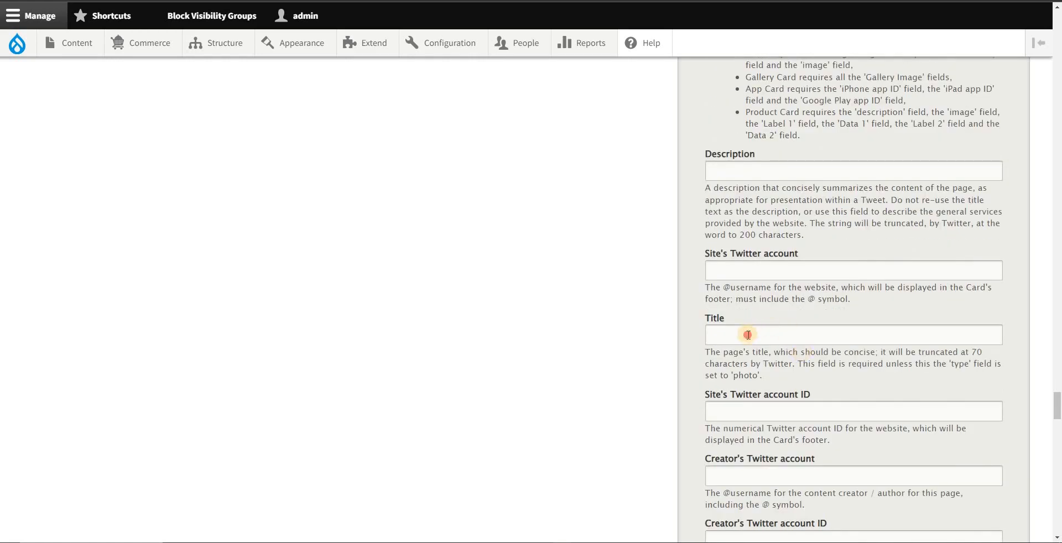
pyautogui.click(748, 335)
pyautogui.scroll(-6, 757, 338)
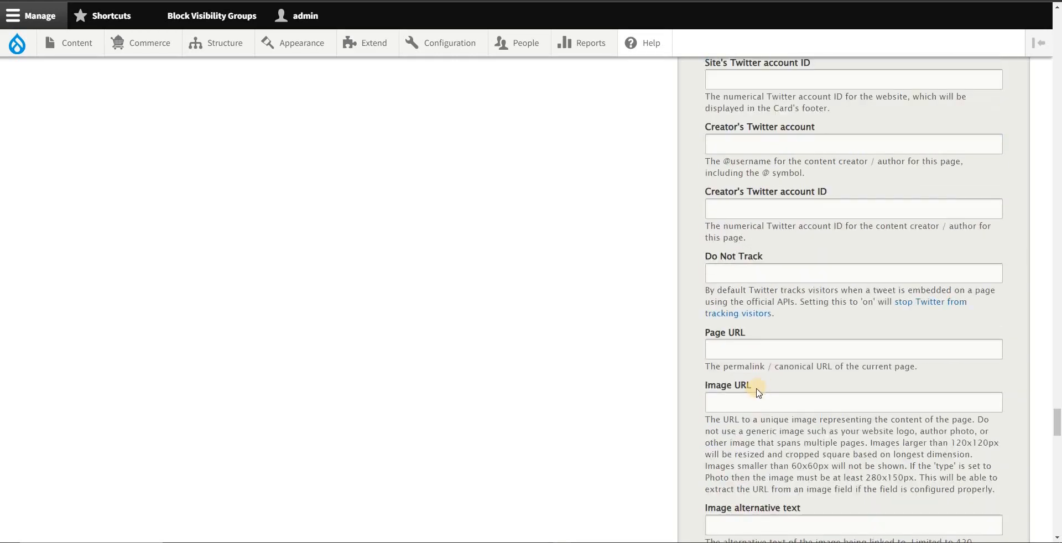
pyautogui.click(746, 401)
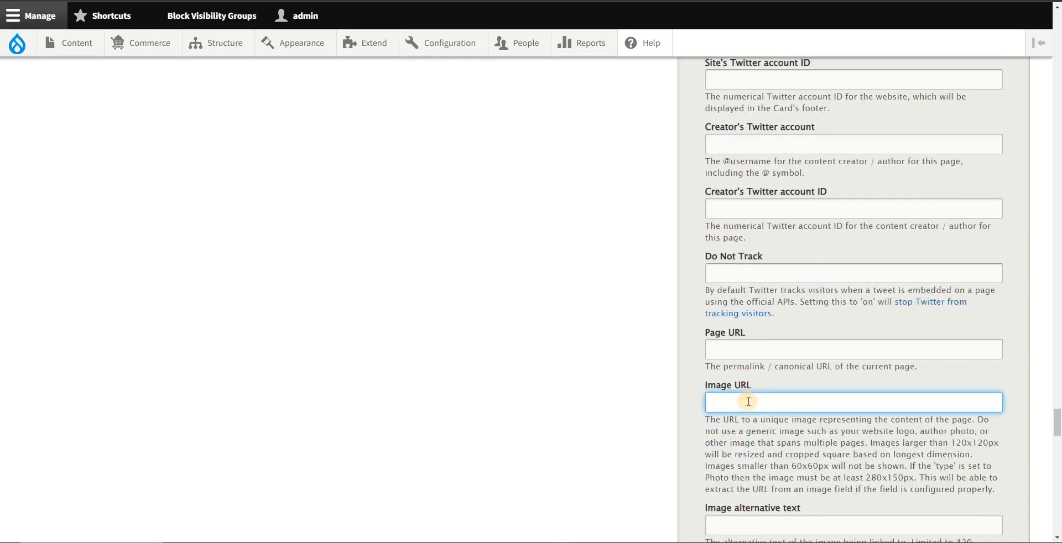
pyautogui.scroll(-2, 740, 372)
pyautogui.scroll(8, 751, 335)
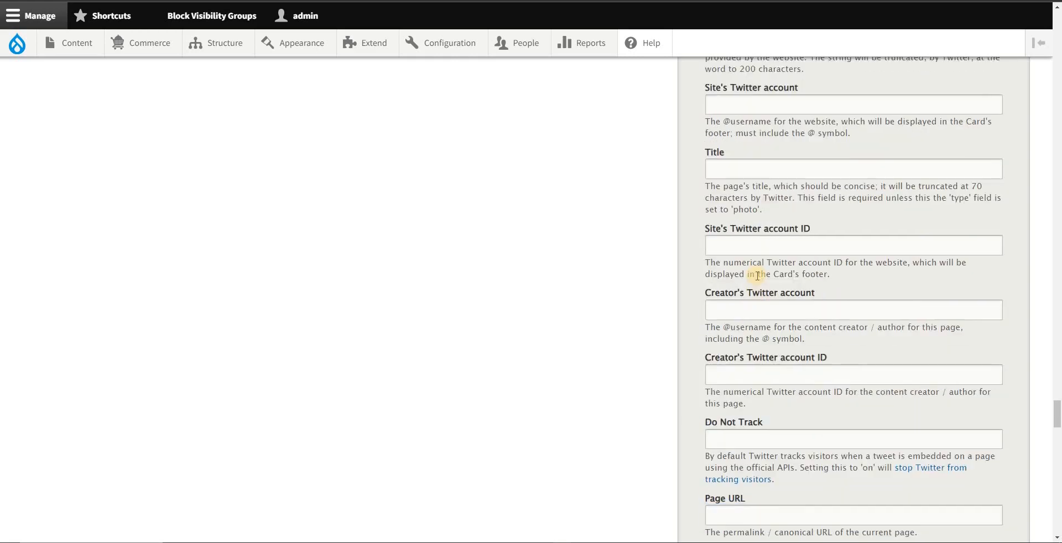
pyautogui.click(736, 332)
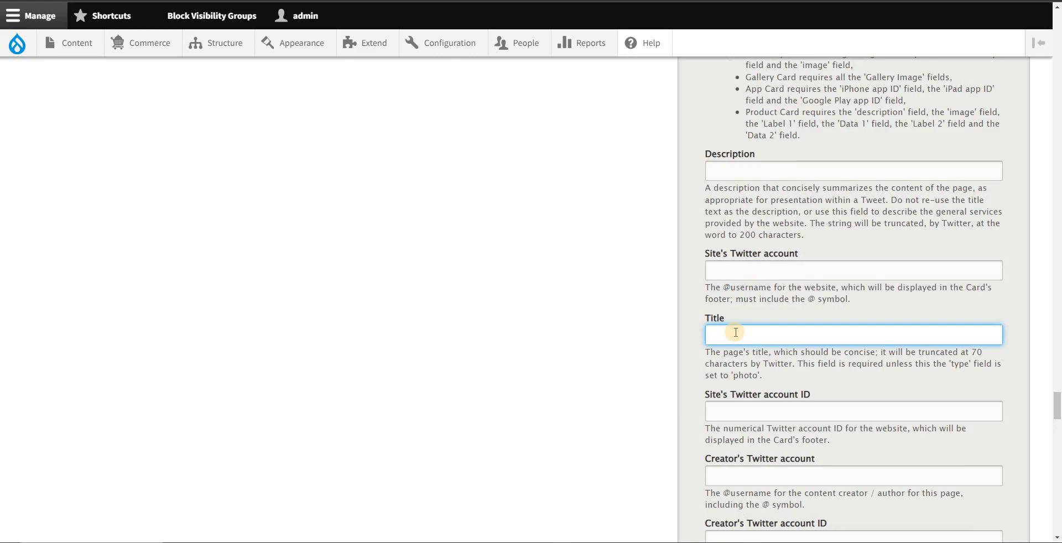
pyautogui.scroll(-2, 793, 320)
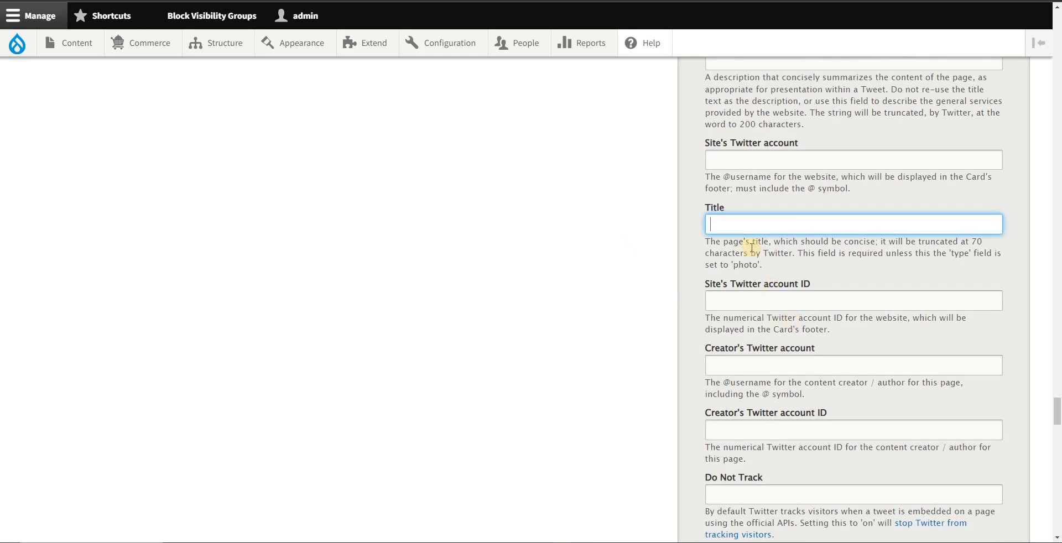
pyautogui.scroll(-3, 761, 254)
# Step: Collapse the Open Graph, Twitter Cards and Advanced groups of the page's meta tags
pyautogui.scroll(20, 771, 292)
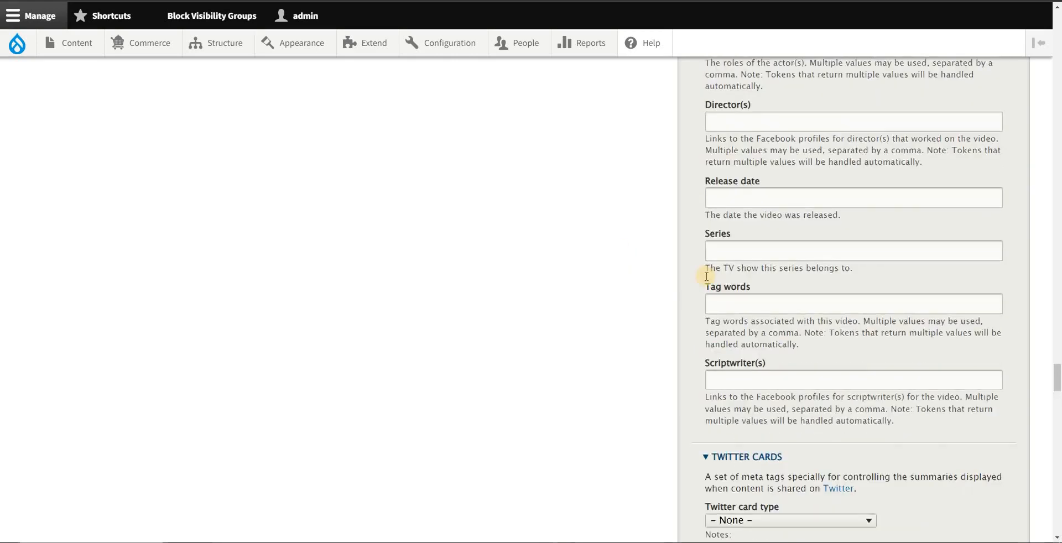
pyautogui.scroll(20, 706, 242)
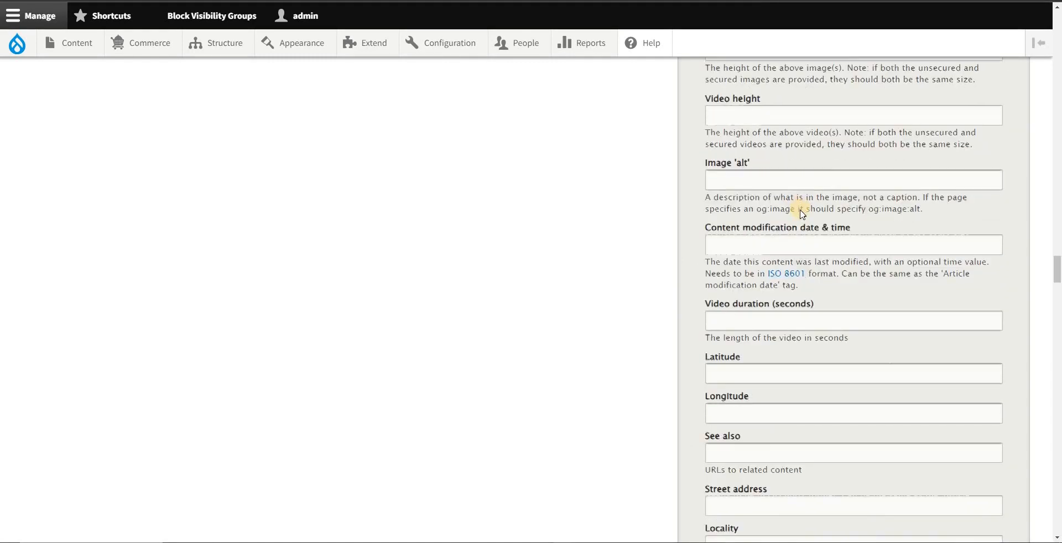
pyautogui.scroll(20, 795, 201)
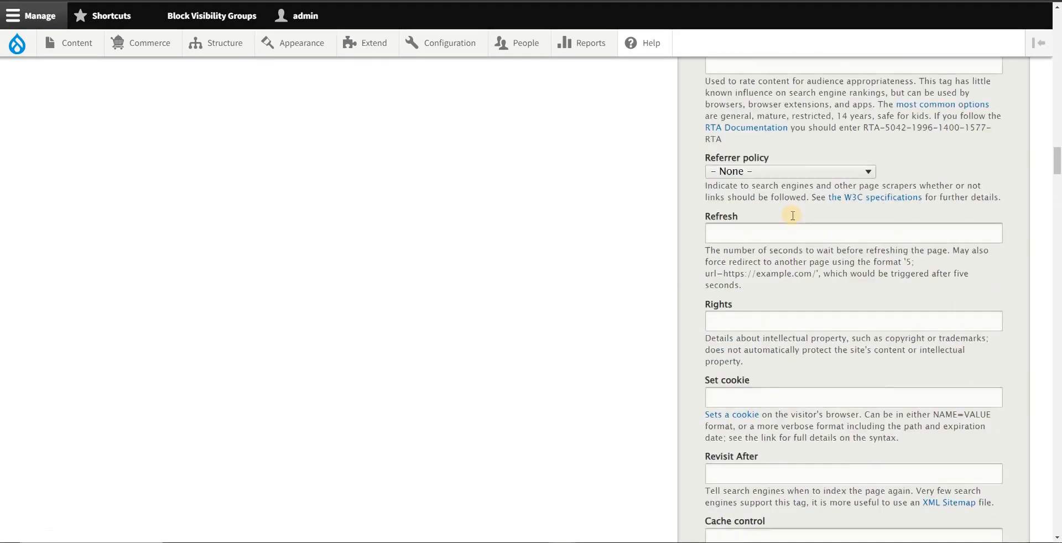
pyautogui.scroll(-8, 789, 218)
pyautogui.scroll(-3, 779, 279)
pyautogui.click(791, 173)
pyautogui.scroll(5, 792, 209)
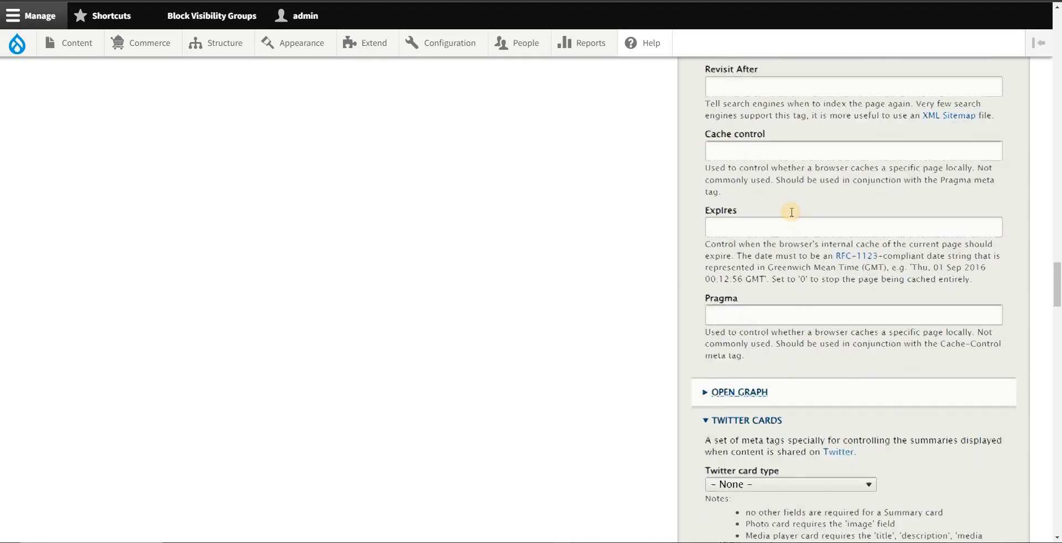
pyautogui.scroll(-3, 755, 290)
pyautogui.click(741, 309)
pyautogui.scroll(15, 782, 278)
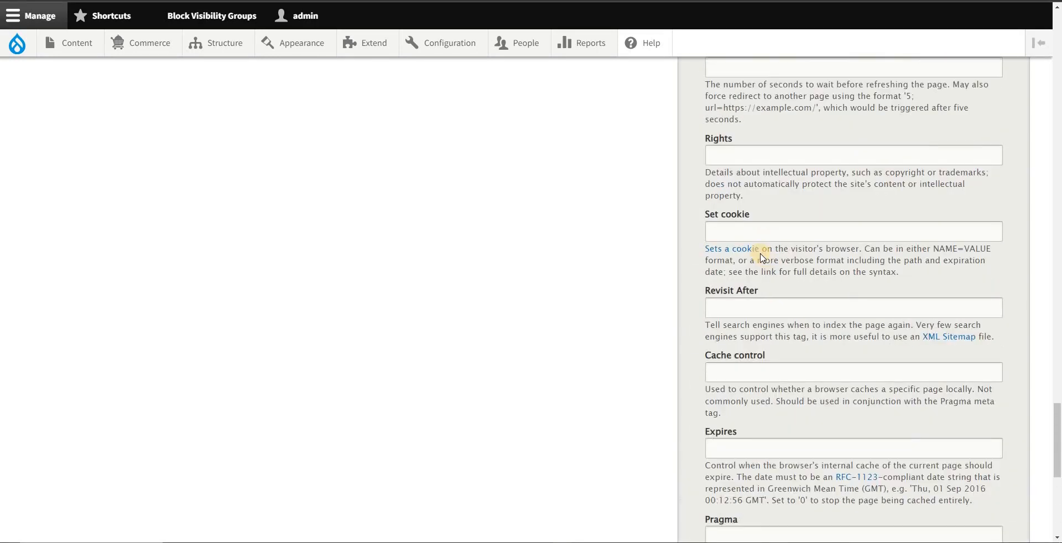
pyautogui.scroll(15, 759, 245)
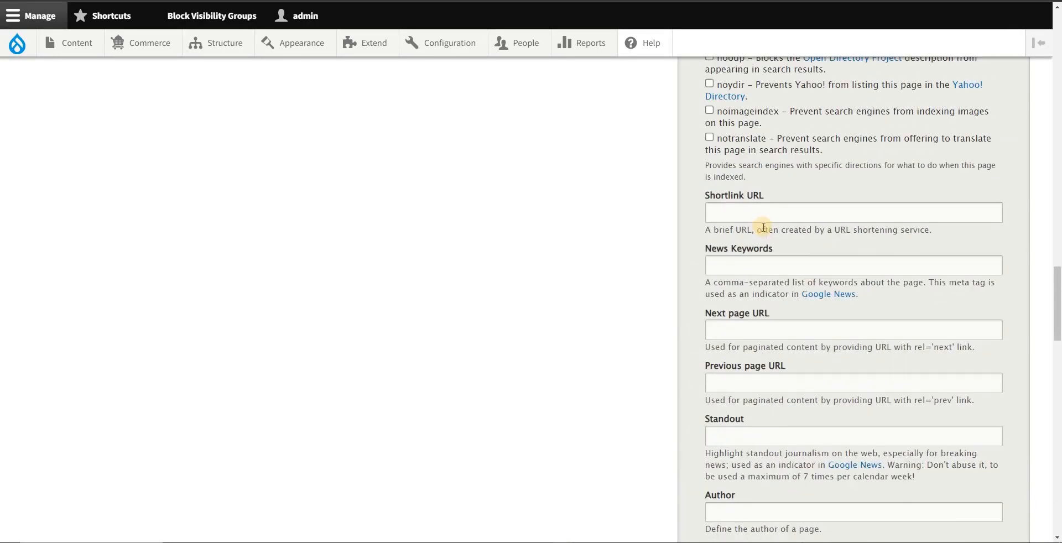
pyautogui.scroll(3, 763, 224)
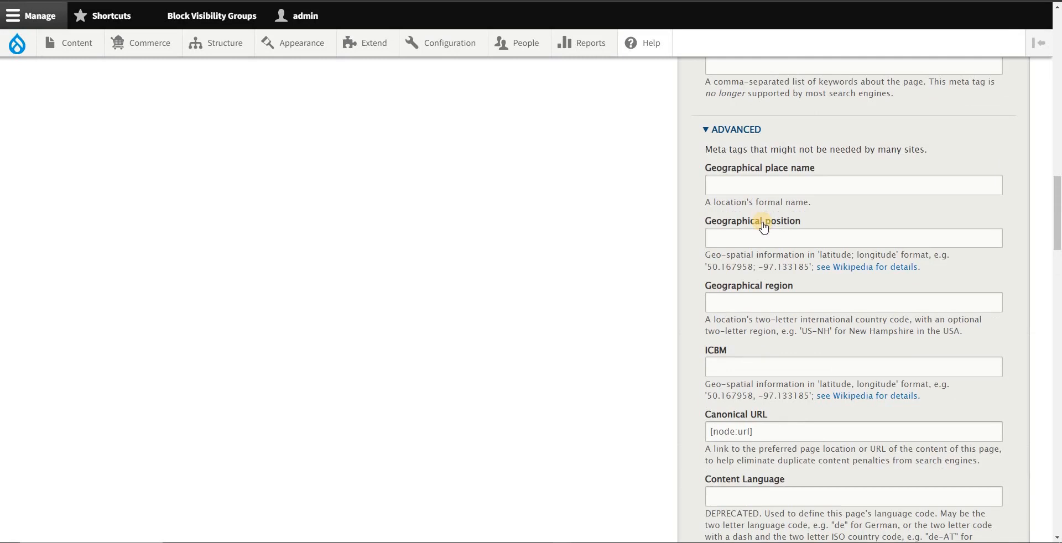
pyautogui.click(723, 133)
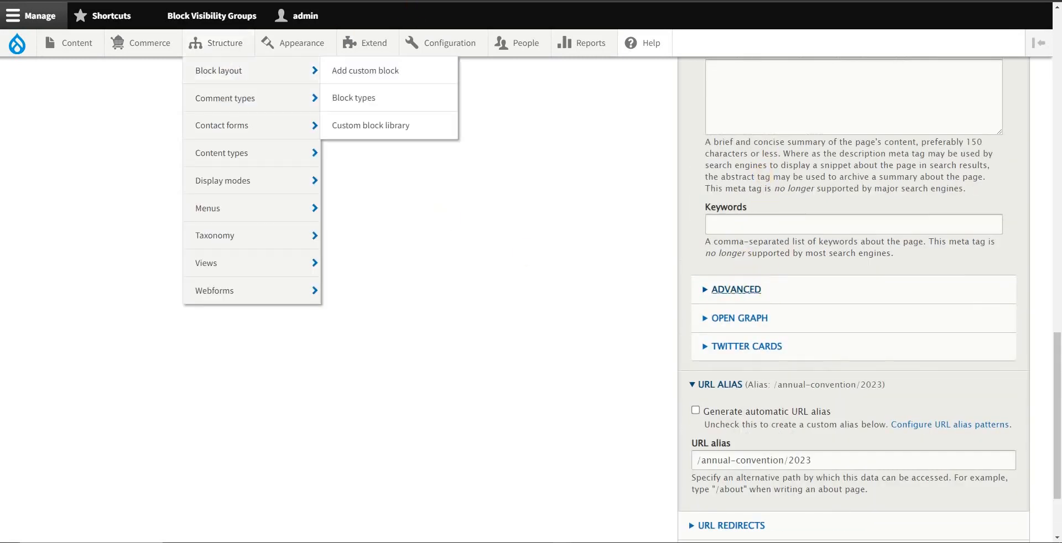
# Step: Open the settings of the Meta tags field for the Basic page content type
pyautogui.moveTo(220, 43)
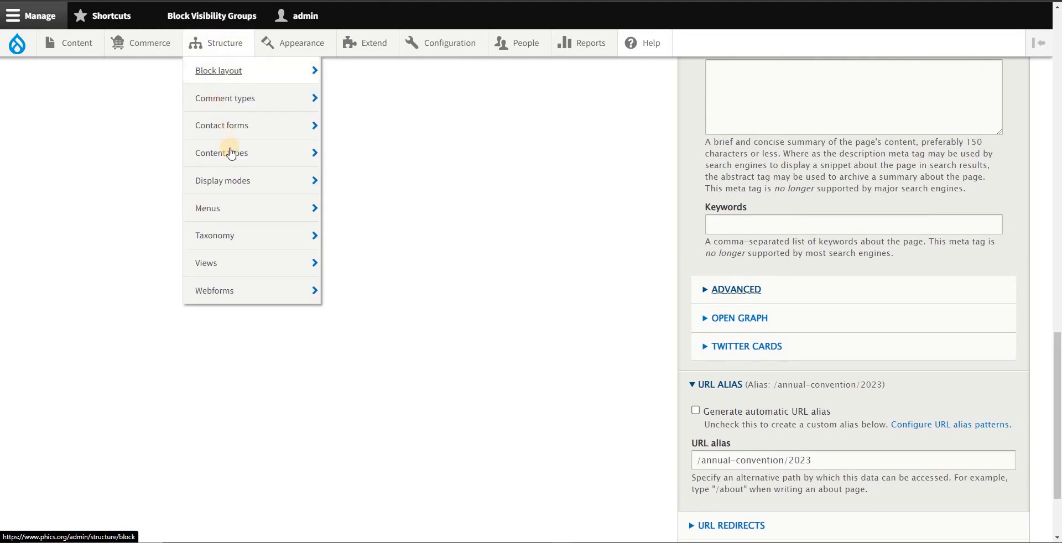
pyautogui.moveTo(232, 157)
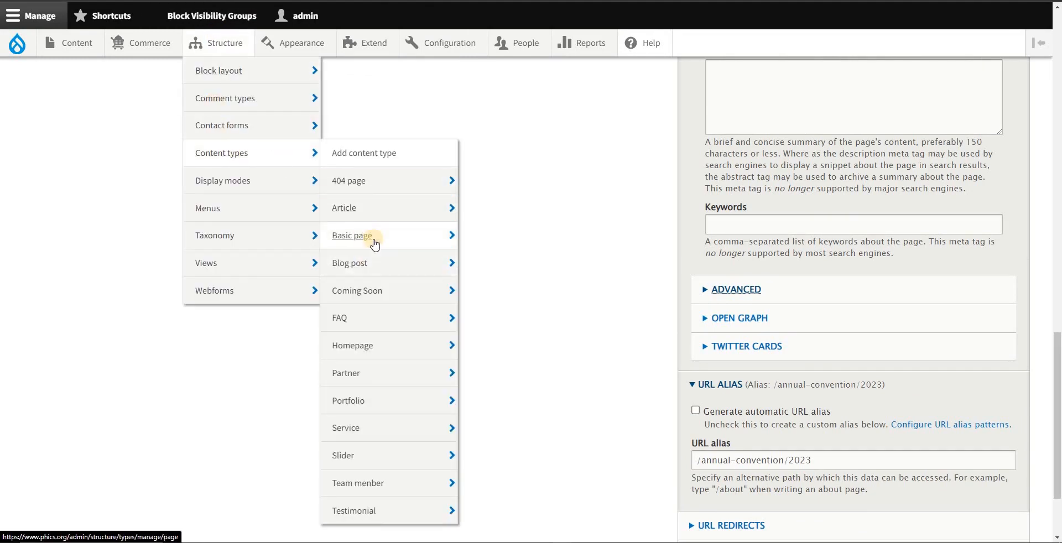
pyautogui.moveTo(429, 244)
pyautogui.click(490, 247)
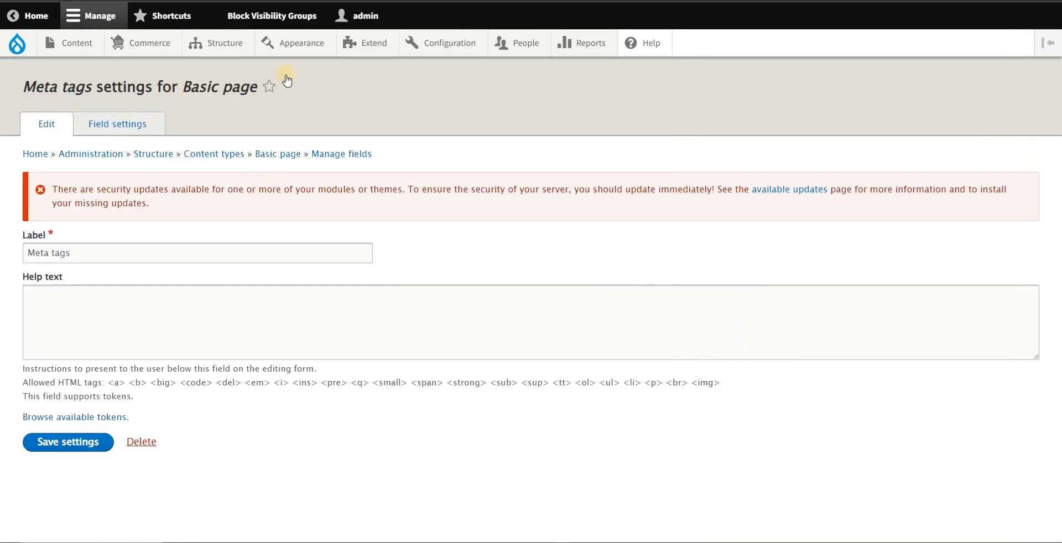
# Step: Switch to the Metatag module configuration and open its list of metatag defaults
pyautogui.moveTo(299, 51)
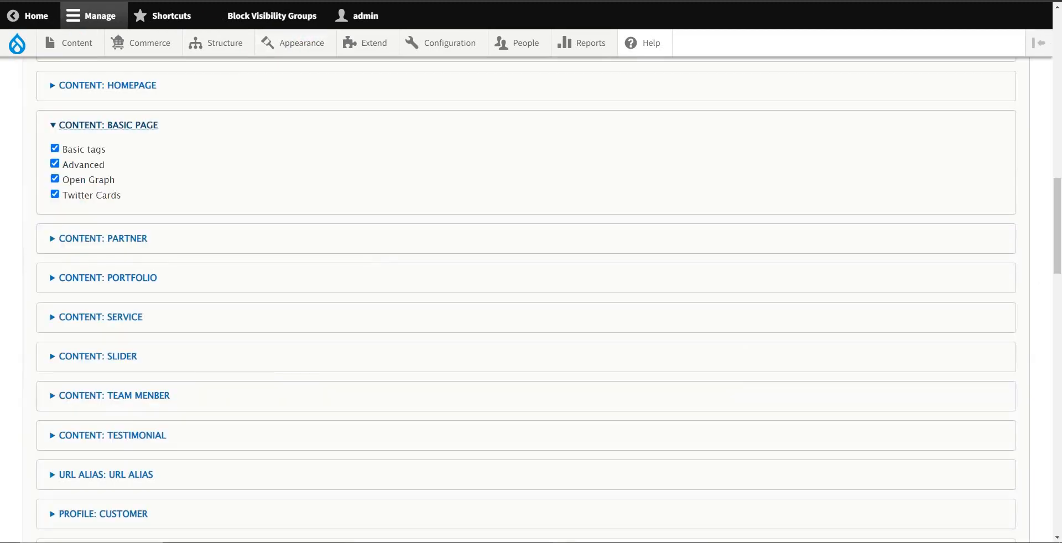
pyautogui.scroll(2, 224, 70)
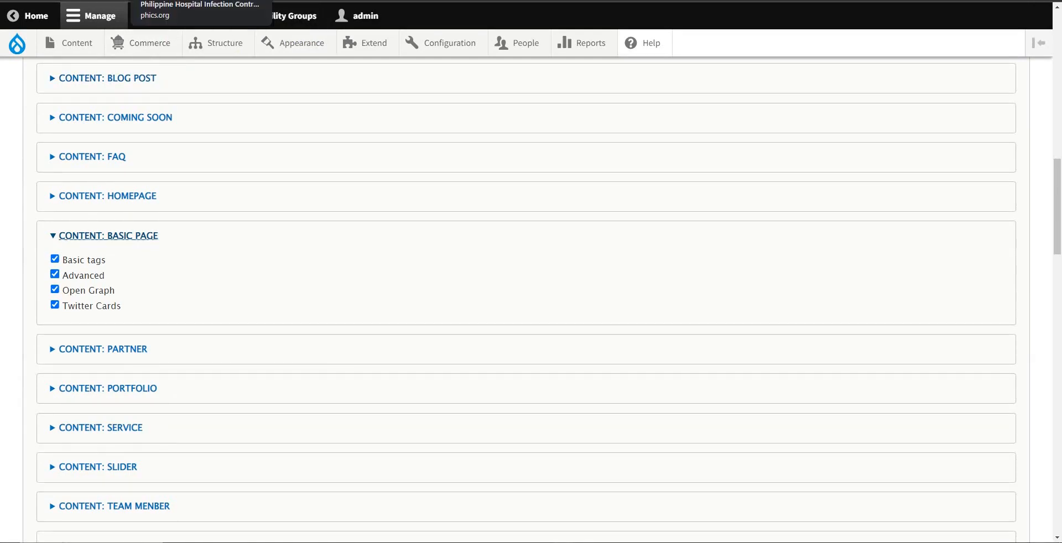
pyautogui.scroll(10, 180, 242)
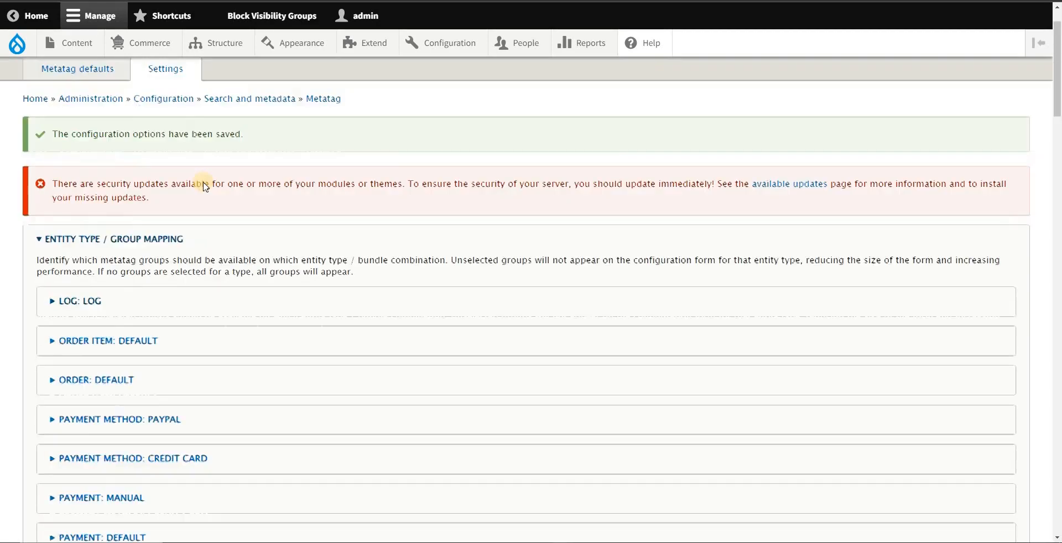
pyautogui.scroll(1, 204, 186)
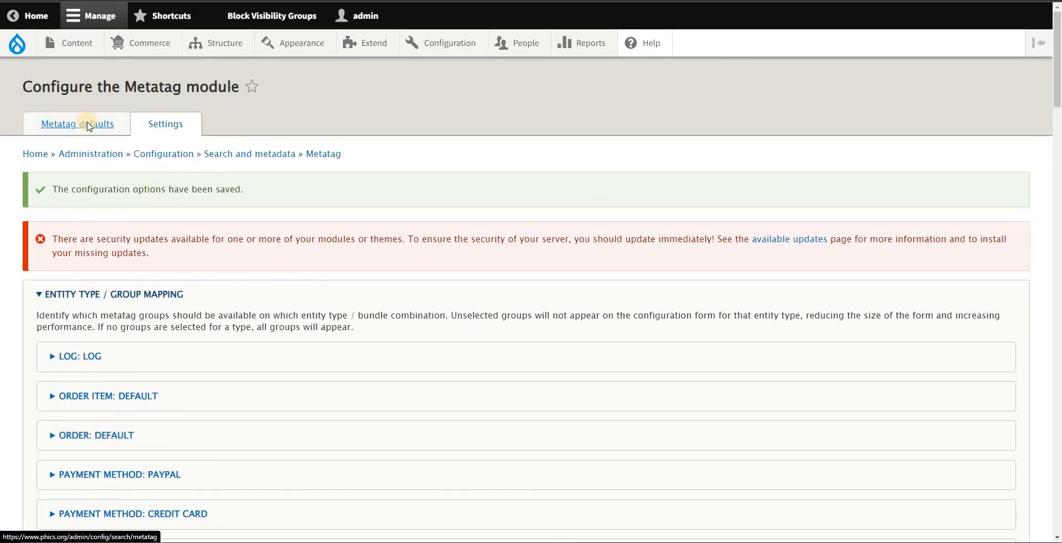
pyautogui.click(89, 126)
pyautogui.scroll(-4, 182, 205)
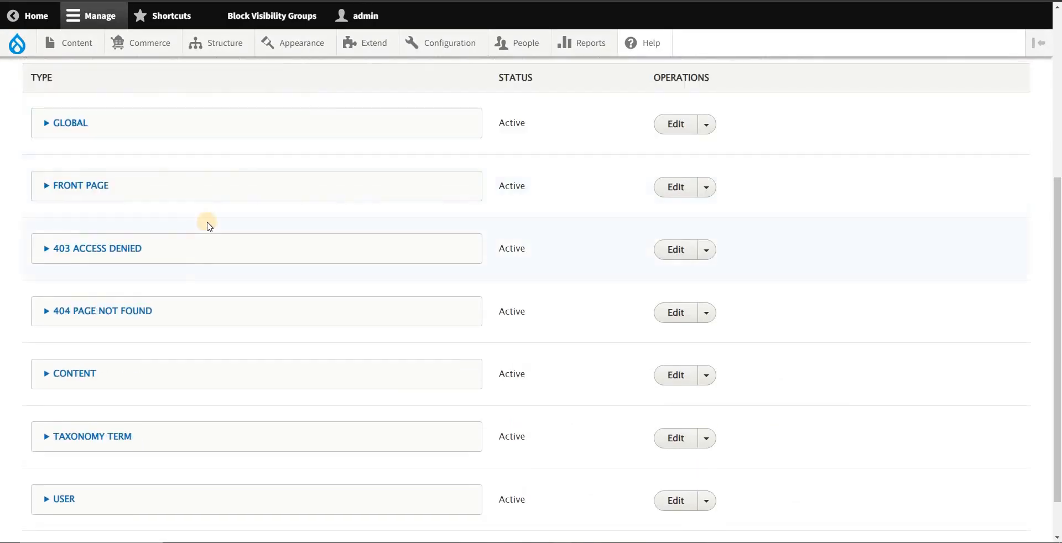
# Step: Expand the Content entry in the metatag defaults to examine its title, description and canonical_url patterns
pyautogui.click(121, 369)
pyautogui.scroll(-2, 142, 350)
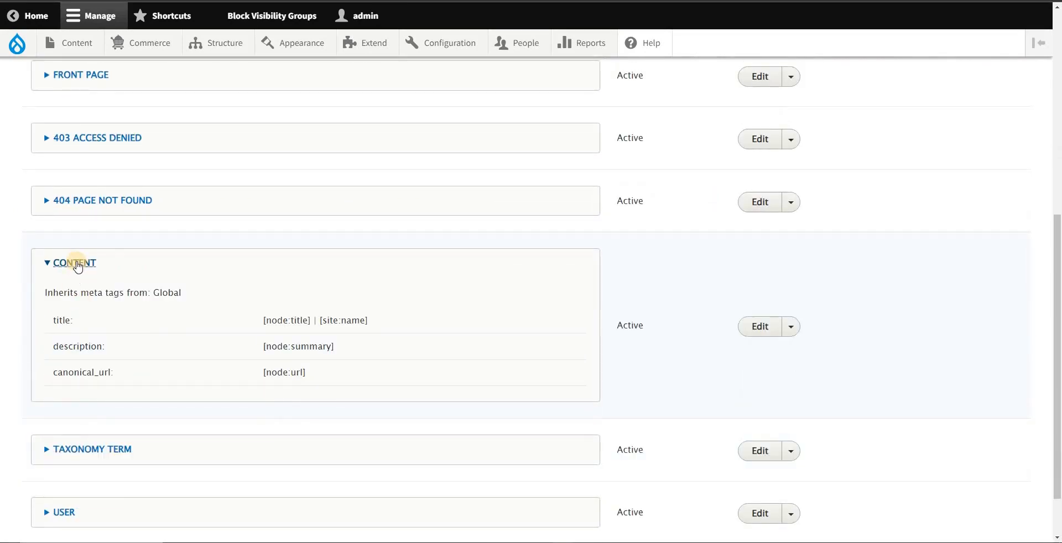
pyautogui.click(77, 265)
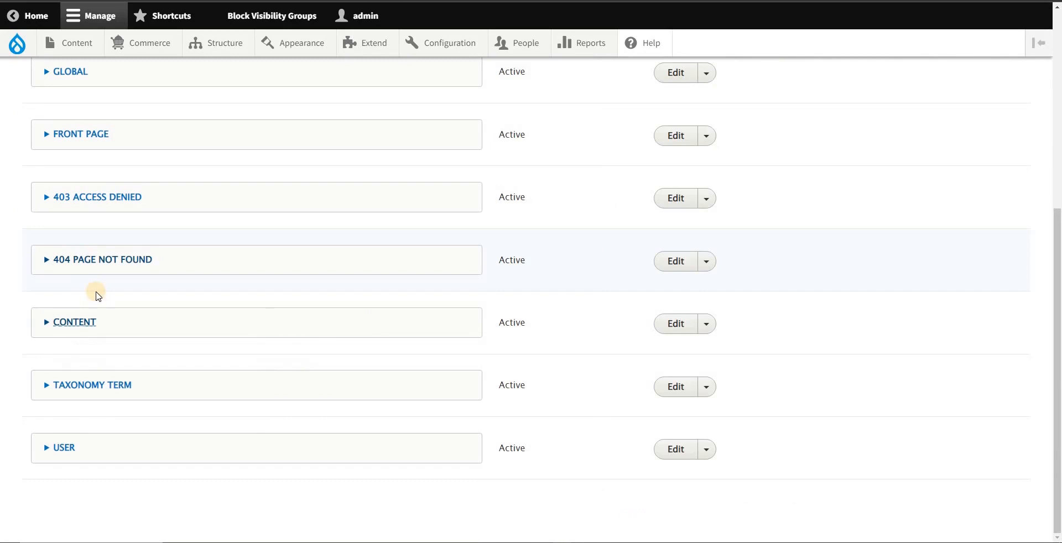
pyautogui.click(78, 321)
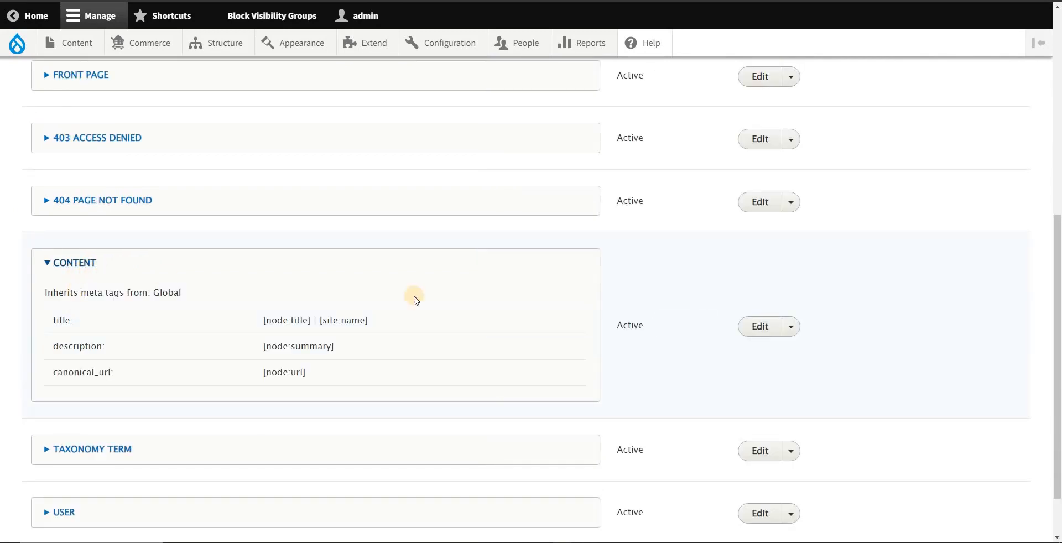
# Step: Open the clone form for the Content metatag defaults and return to the defaults list without cloning
pyautogui.click(794, 330)
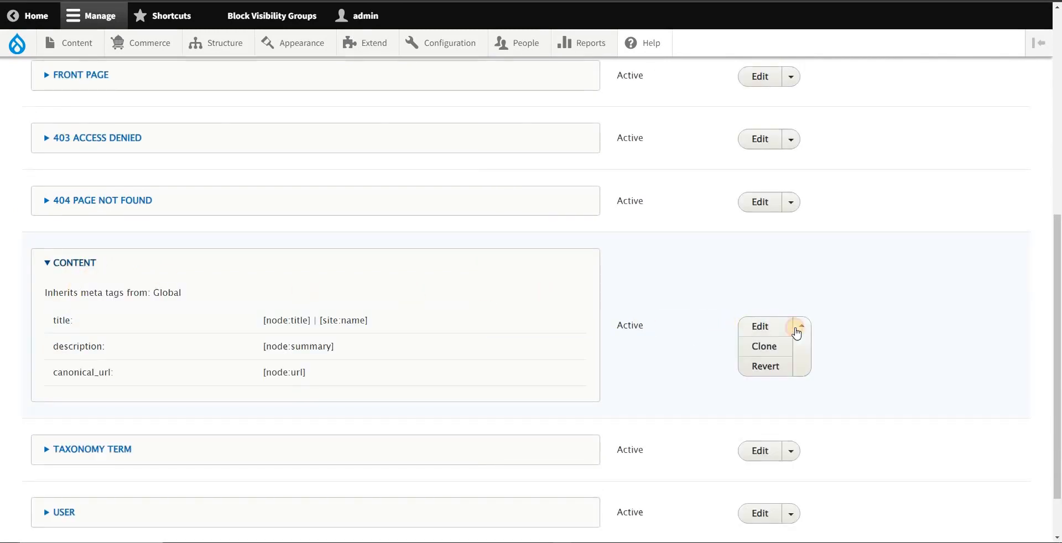
pyautogui.click(791, 330)
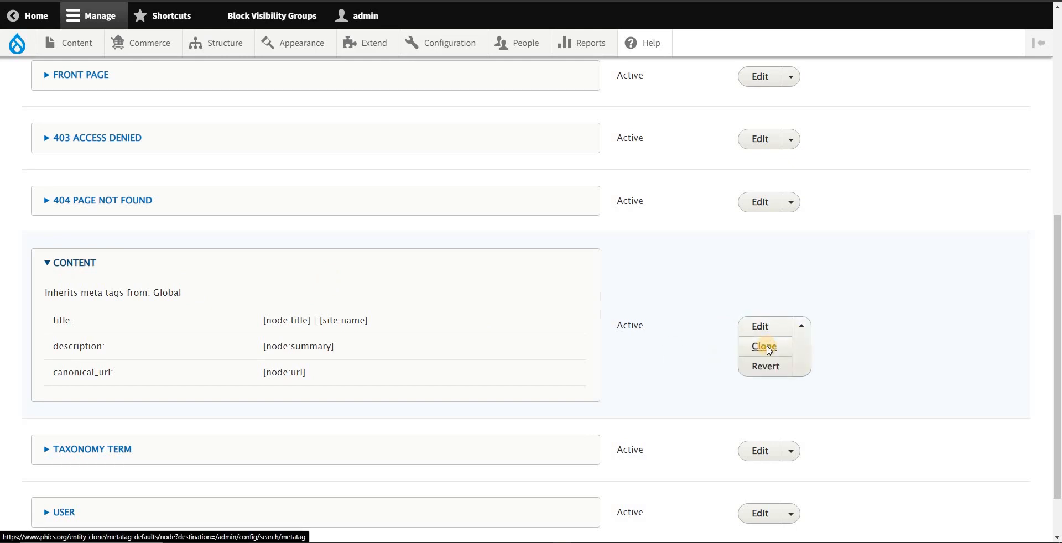
pyautogui.click(767, 348)
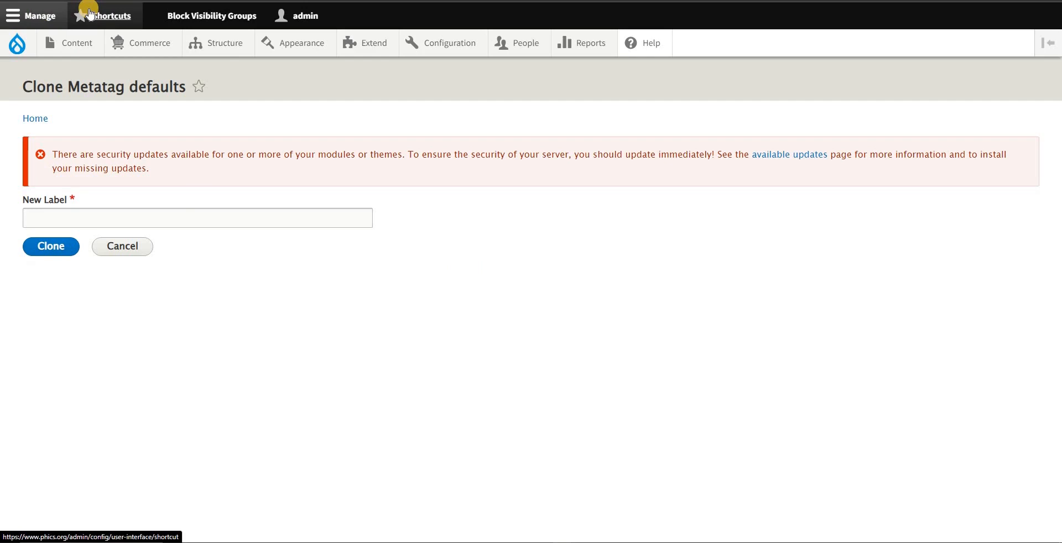
pyautogui.hotkey('alt', 'Left')
# Step: Review the metatag defaults list and highlight the inherited meta tags and patterns of the Content entry
pyautogui.scroll(5, 149, 302)
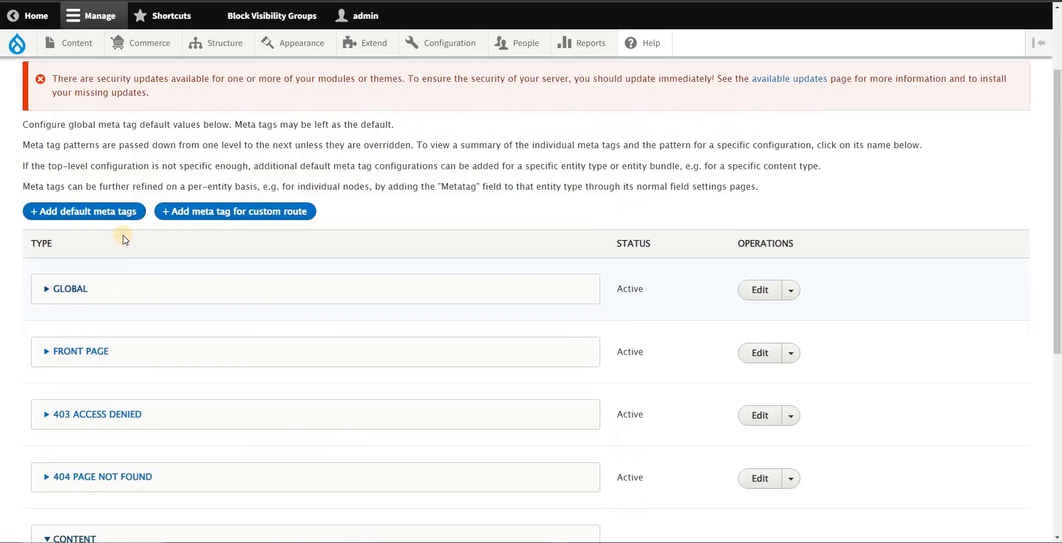
pyautogui.scroll(-4, 125, 239)
pyautogui.moveTo(46, 348); pyautogui.dragTo(602, 515)
pyautogui.hotkey('ctrl', 'c')
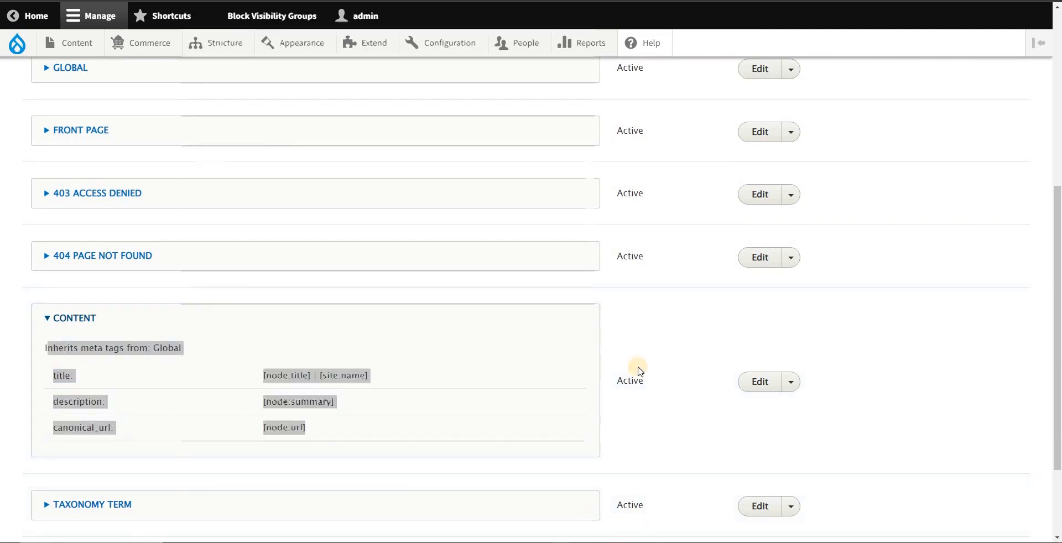
# Step: Paste the Content entry's inherited meta tags and patterns below the outline in the notes, and return to the metatag defaults list
pyautogui.hotkey('alt', 'Tab')
pyautogui.click(395, 326)
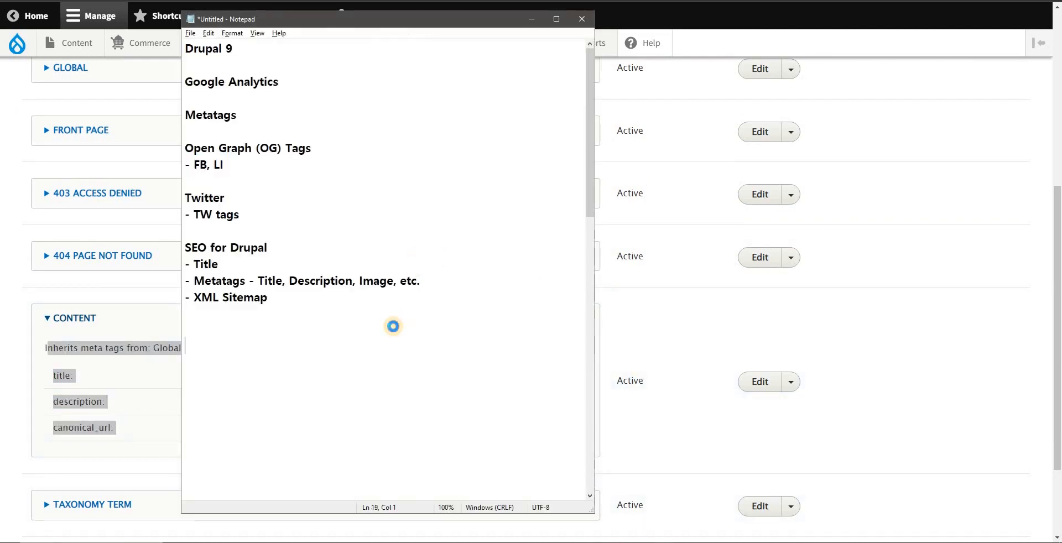
pyautogui.hotkey('ctrl', 'v')
pyautogui.click(71, 343)
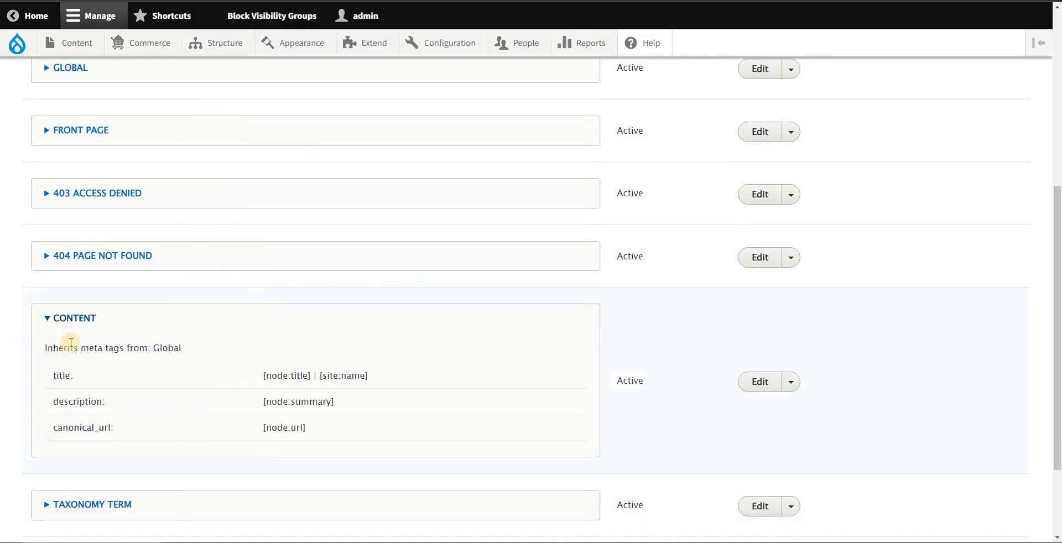
# Step: Start adding a new set of default meta tags and set its type to the Basic page content type
pyautogui.scroll(5, 76, 351)
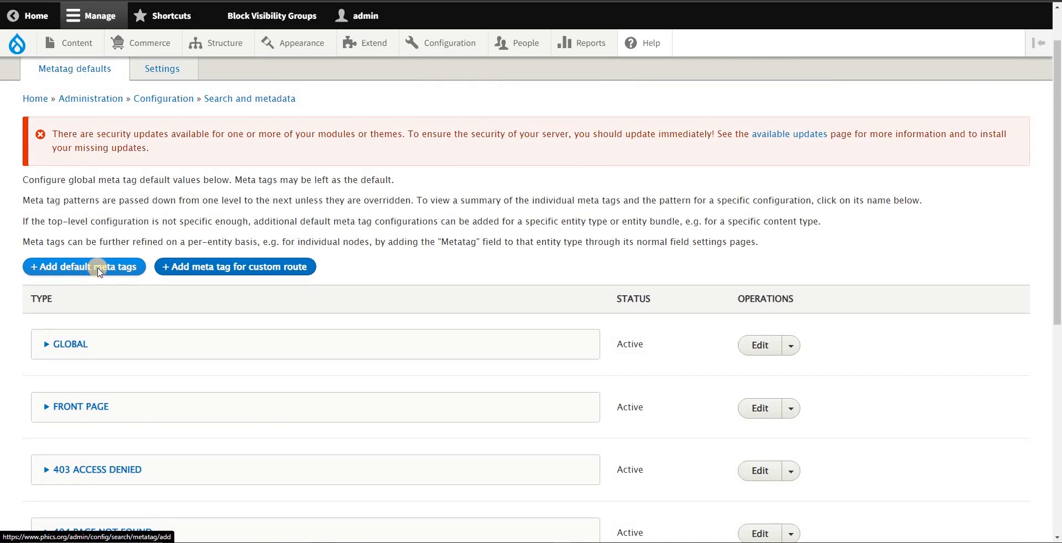
pyautogui.click(99, 270)
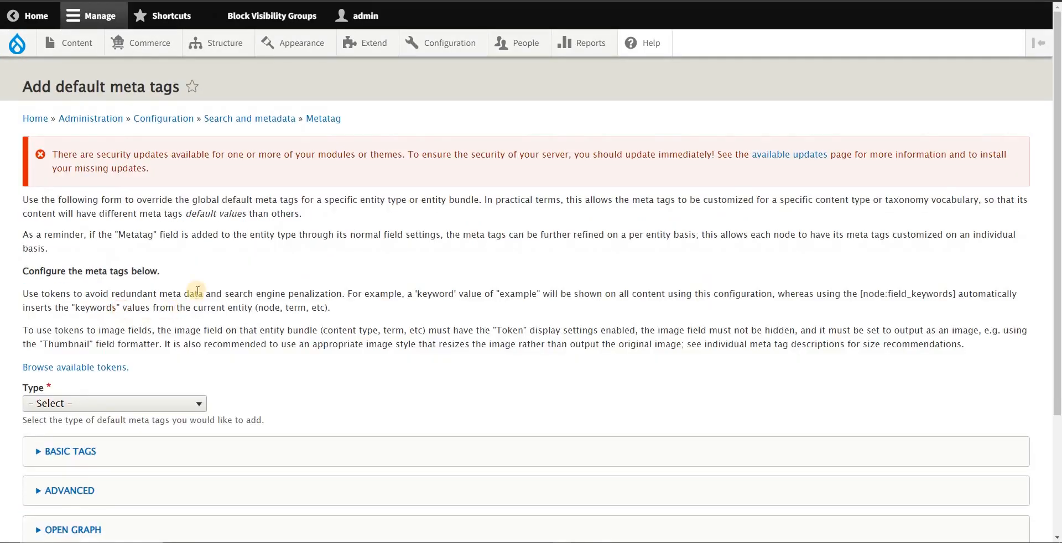
pyautogui.scroll(-2, 200, 290)
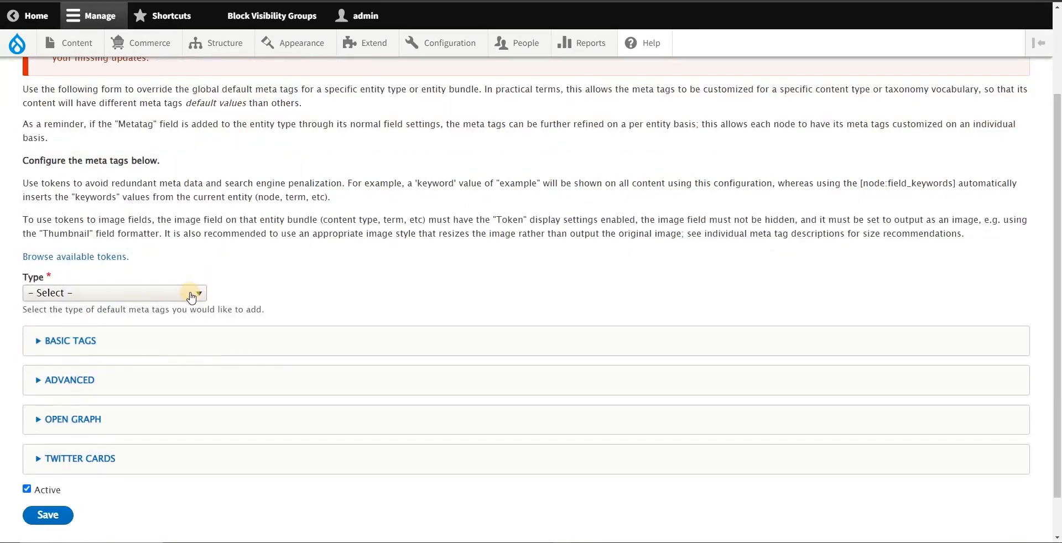
pyautogui.click(192, 294)
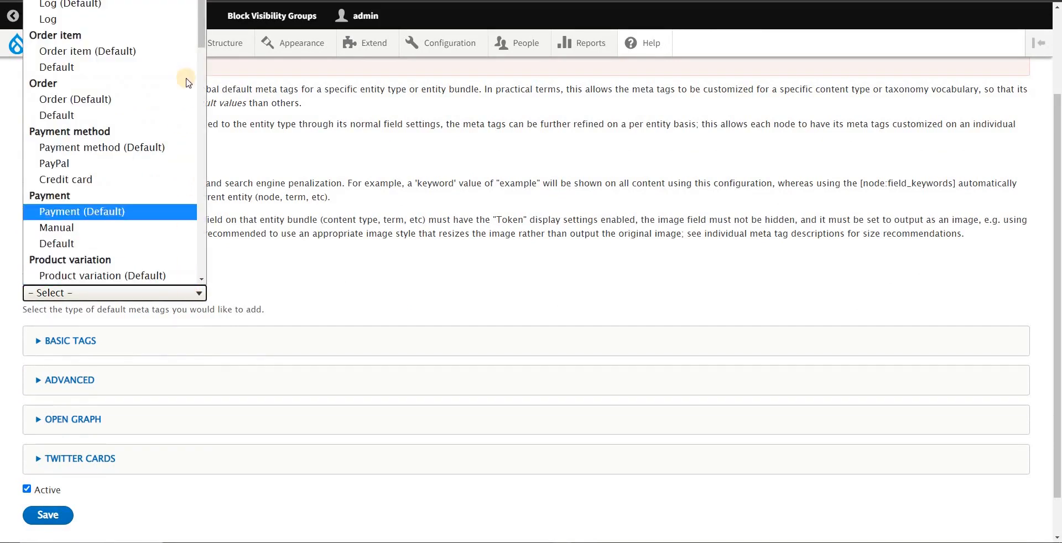
pyautogui.moveTo(202, 34); pyautogui.dragTo(204, 146)
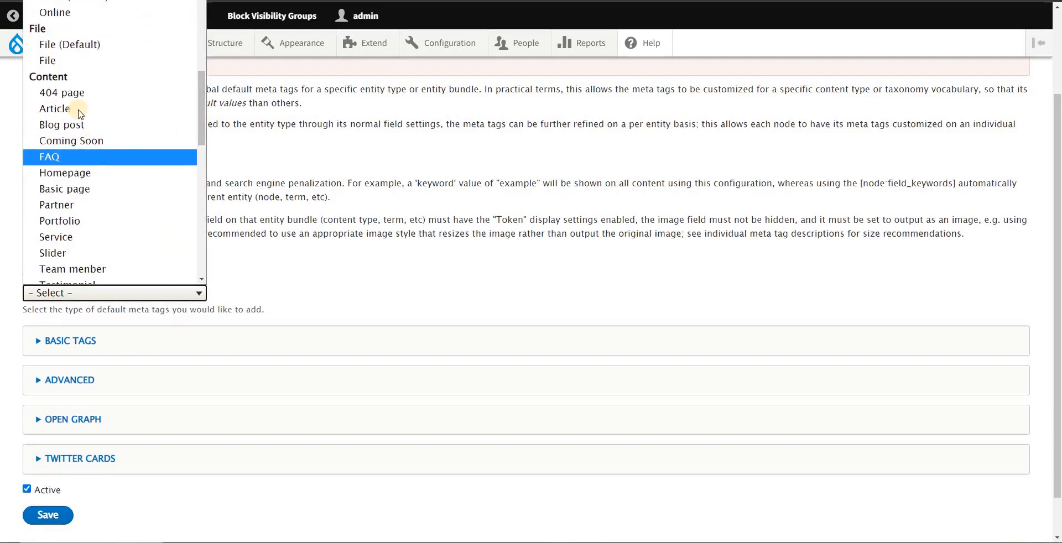
pyautogui.scroll(-2, 80, 160)
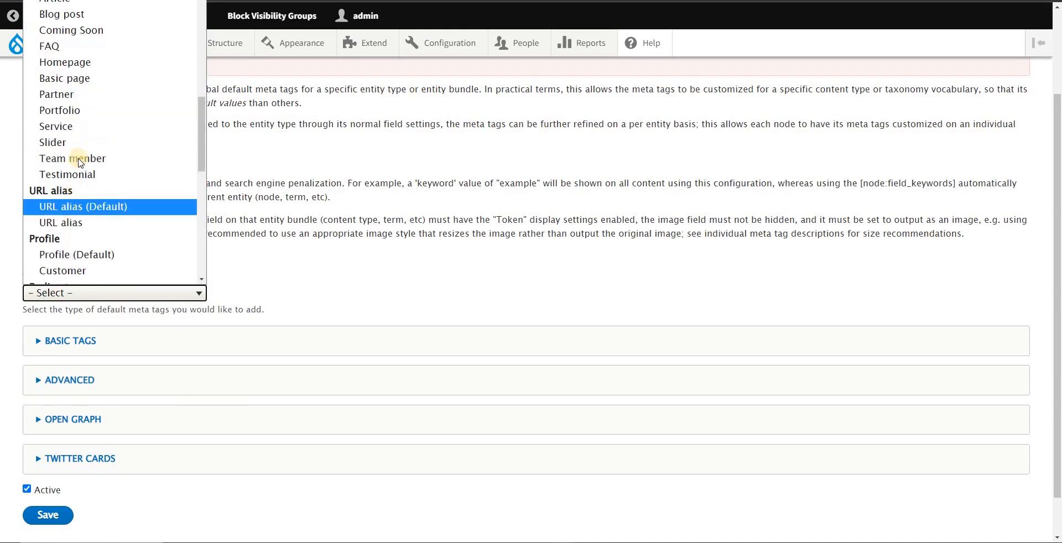
pyautogui.click(79, 81)
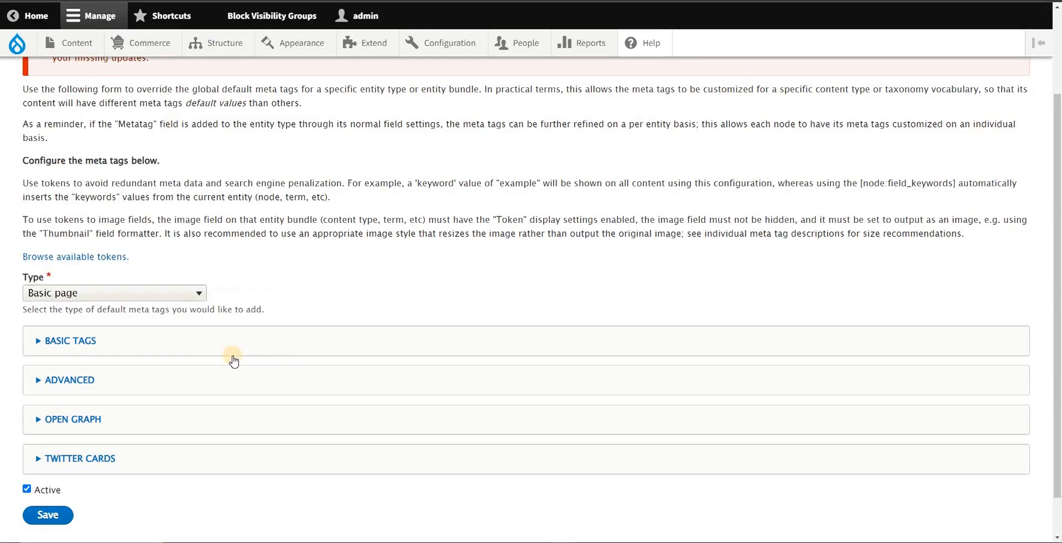
# Step: Expand the Basic Tags section of the new defaults and activate the Page title field
pyautogui.click(78, 341)
pyautogui.scroll(-1, 112, 343)
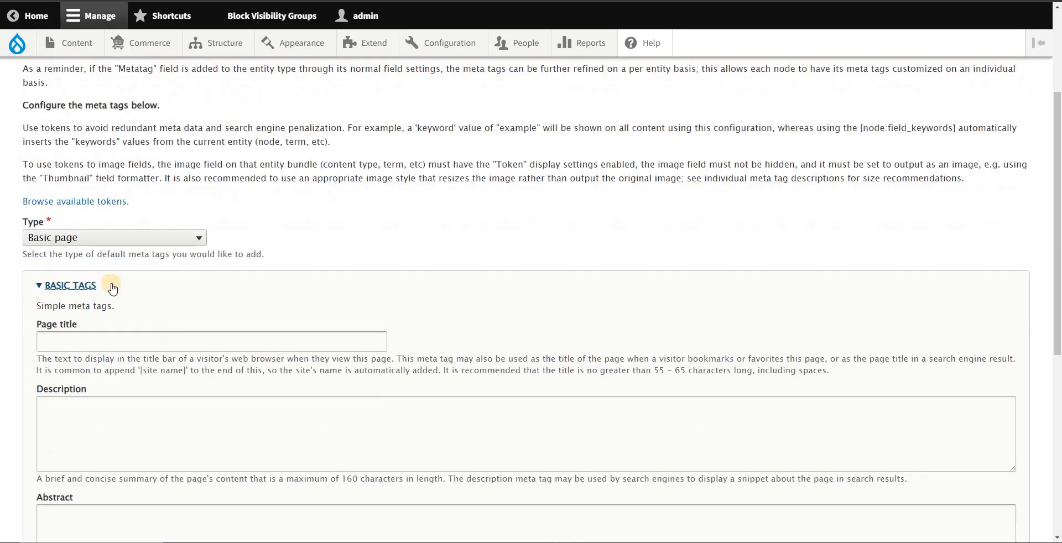
pyautogui.scroll(-2, 138, 298)
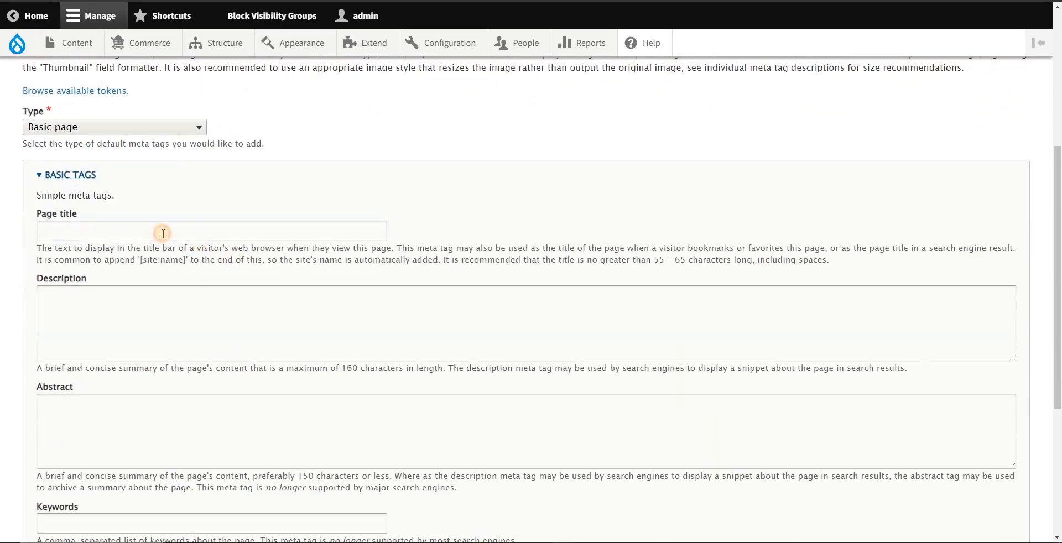
pyautogui.click(164, 233)
# Step: Move the notes window clear of the Page title field and highlight the [node:title] and [site:name] tokens of the title pattern
pyautogui.hotkey('alt', 'Tab')
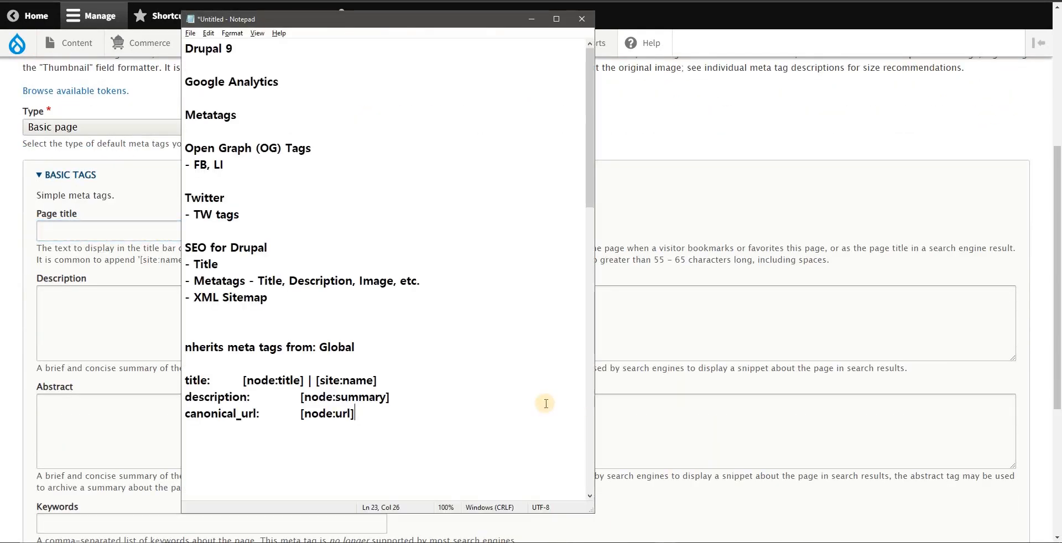
pyautogui.moveTo(558, 28); pyautogui.dragTo(795, 21)
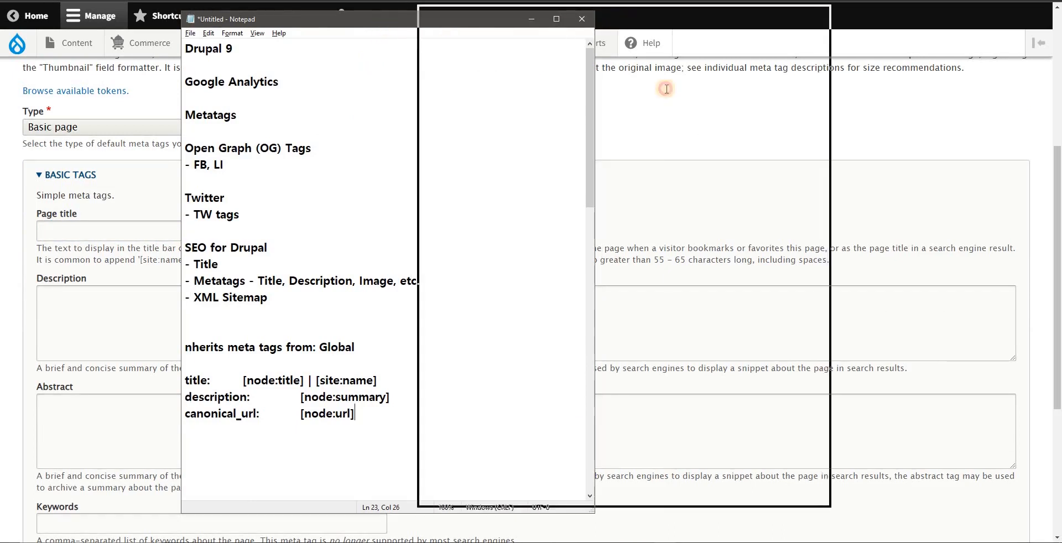
pyautogui.moveTo(539, 376); pyautogui.dragTo(479, 377)
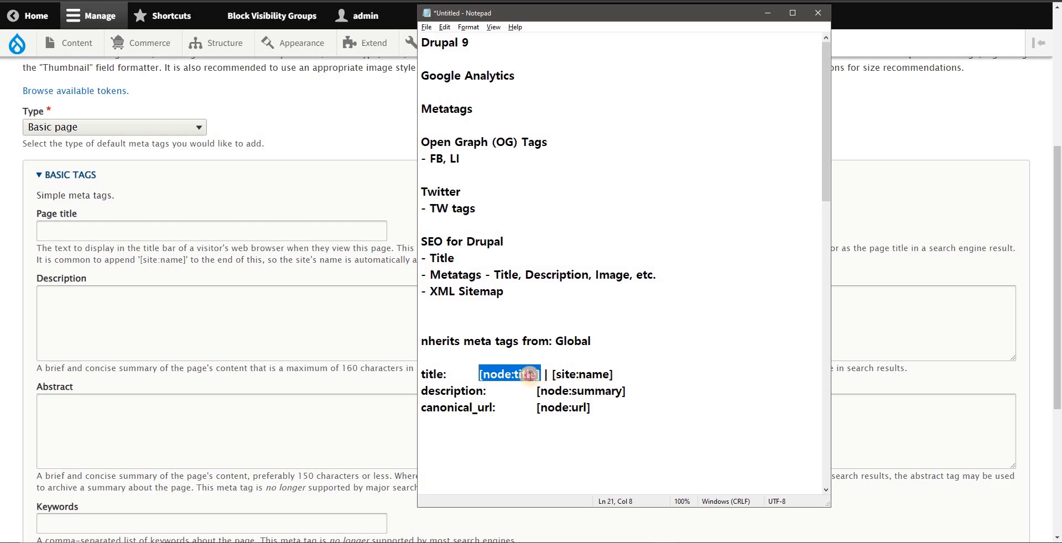
pyautogui.moveTo(478, 375); pyautogui.dragTo(611, 375)
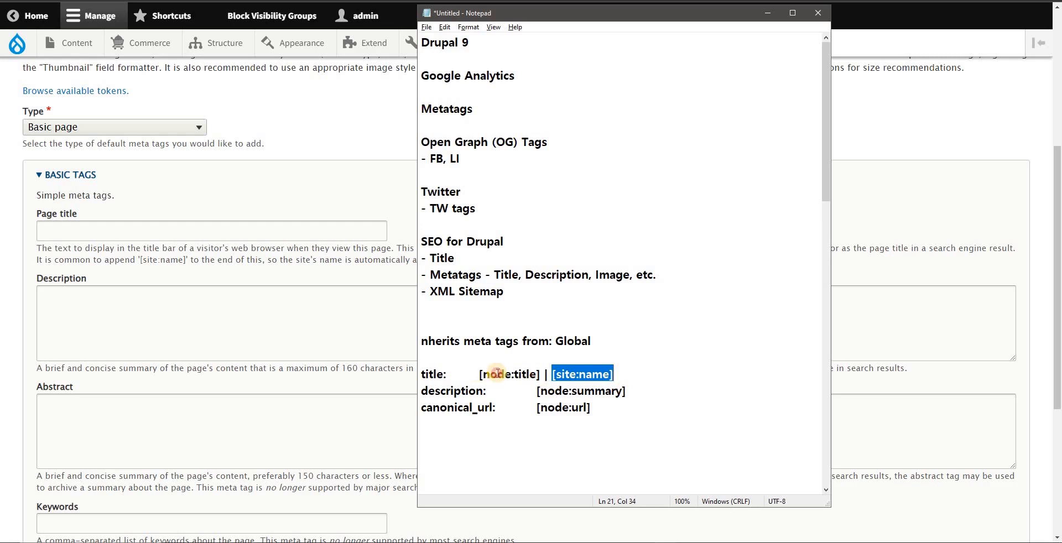
pyautogui.moveTo(479, 374); pyautogui.dragTo(540, 375)
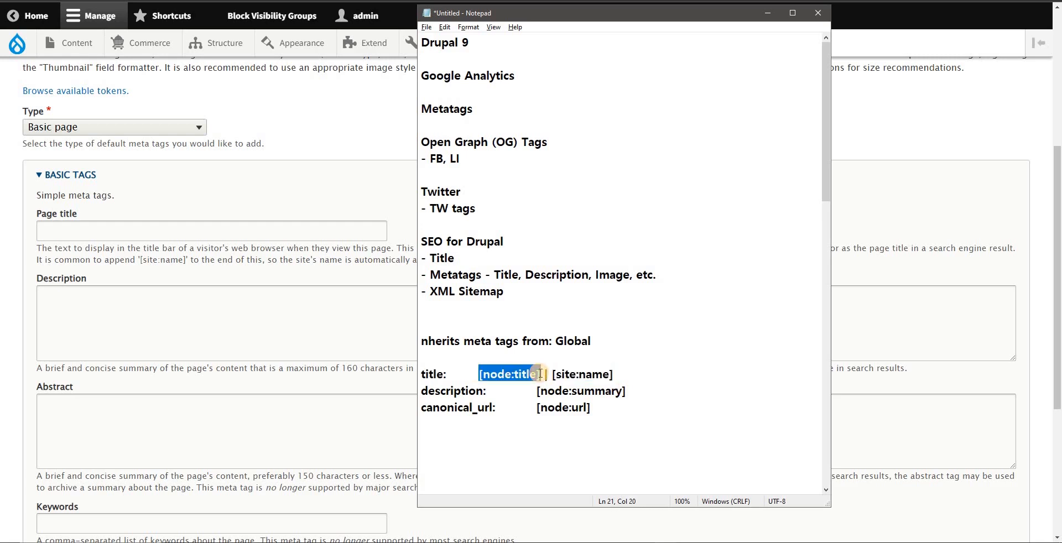
pyautogui.click(484, 375)
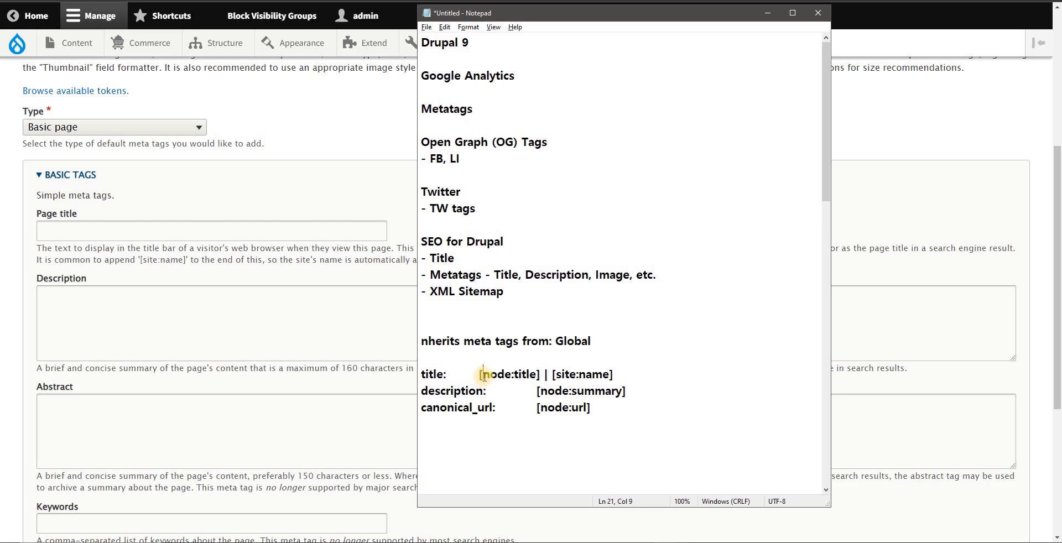
# Step: Highlight the Title value in the PHICS 28th Annual Convention edit form and return to the notes to compare it with the title token
pyautogui.click(338, 1)
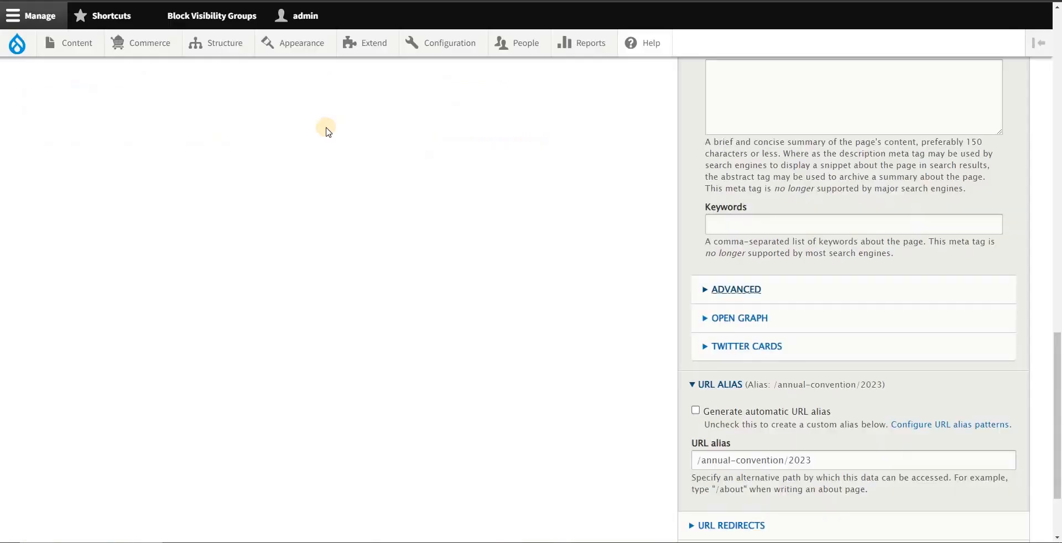
pyautogui.scroll(19, 332, 134)
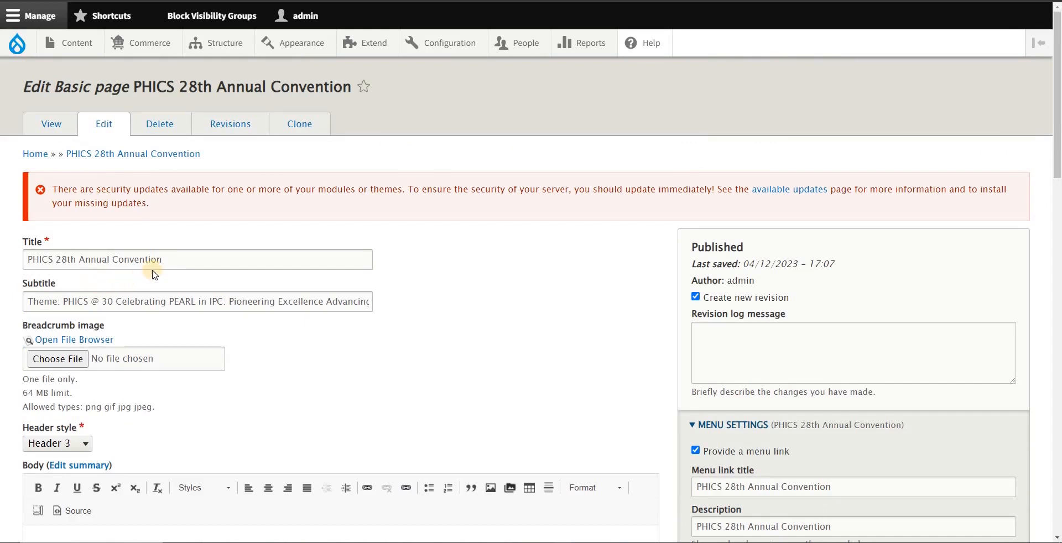
pyautogui.moveTo(175, 260); pyautogui.dragTo(14, 259)
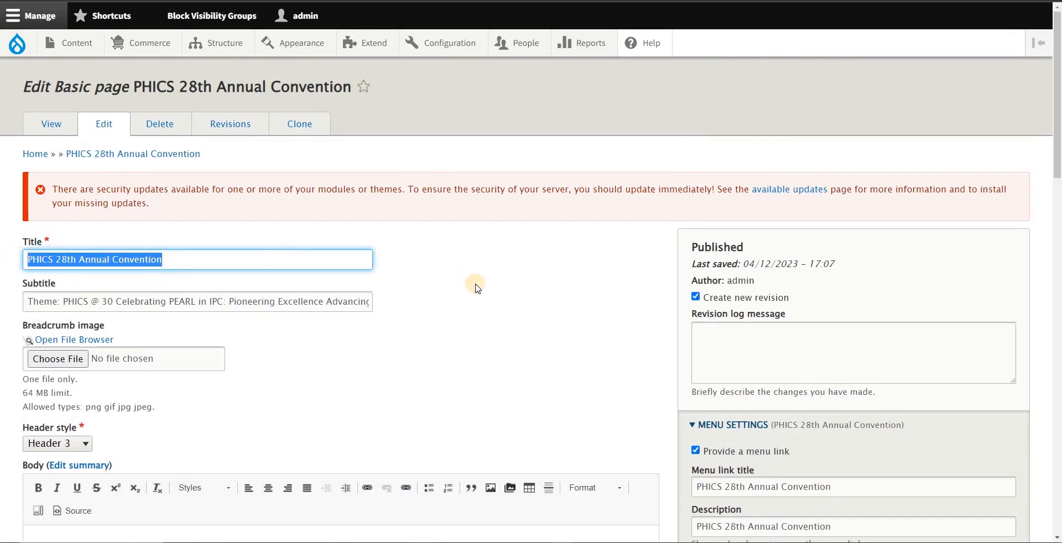
pyautogui.moveTo(180, 260); pyautogui.dragTo(24, 260)
pyautogui.hotkey('alt', 'Tab')
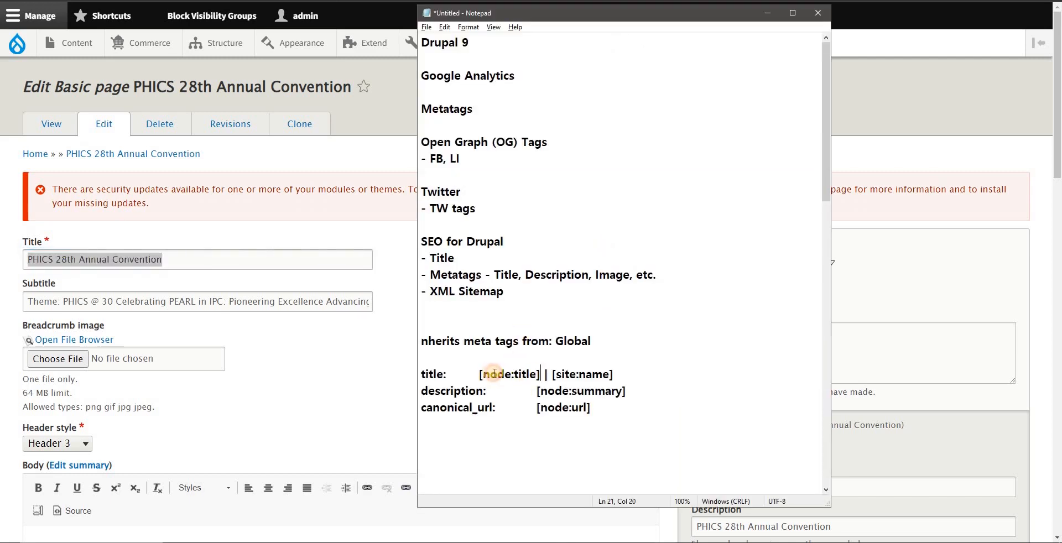
# Step: Copy the [node:title] token from the notes into the Page title field of the Basic page defaults
pyautogui.moveTo(540, 375); pyautogui.dragTo(478, 374)
pyautogui.hotkey('ctrl', 'c')
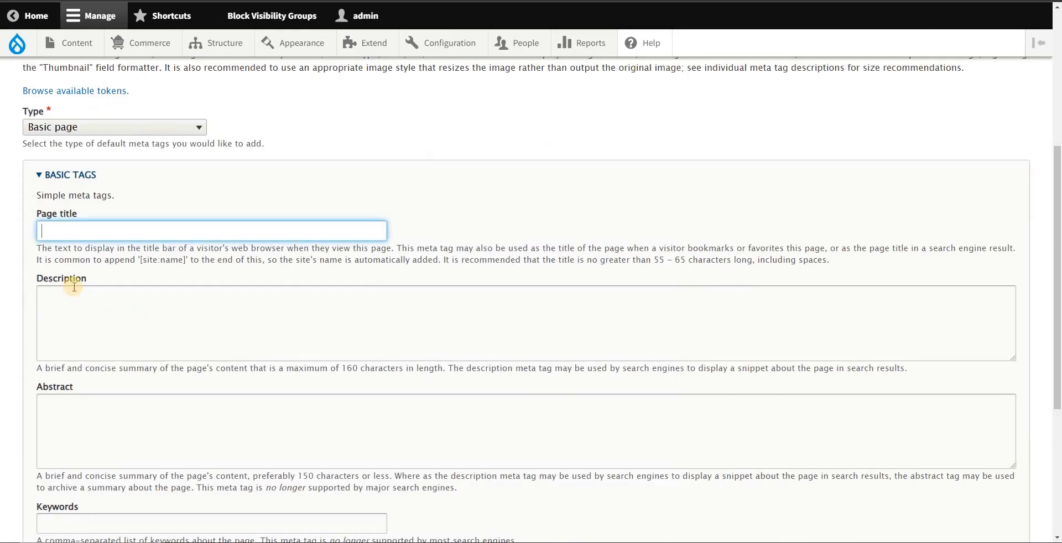
pyautogui.click(69, 175)
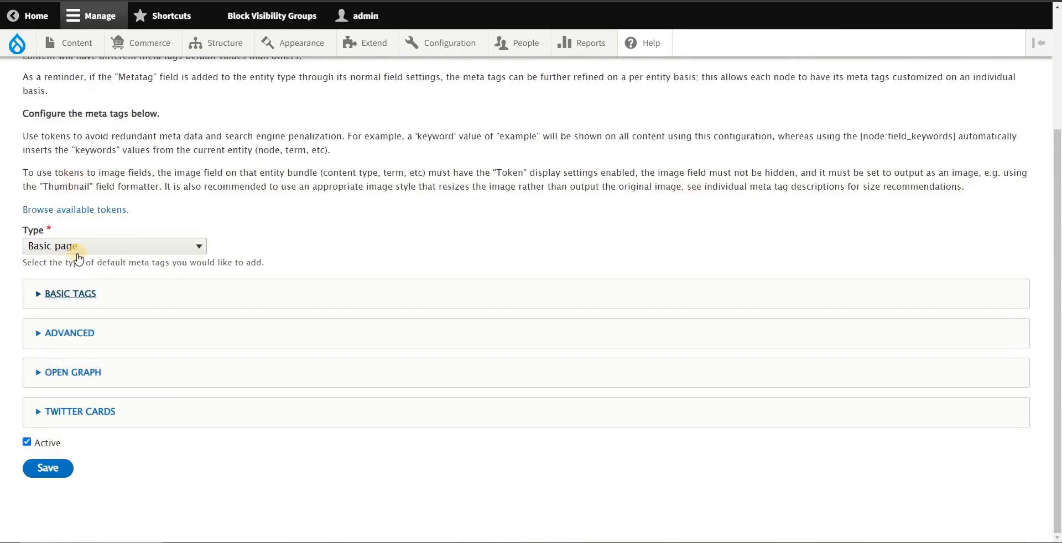
pyautogui.click(62, 292)
pyautogui.click(102, 230)
pyautogui.hotkey('ctrl', 'v')
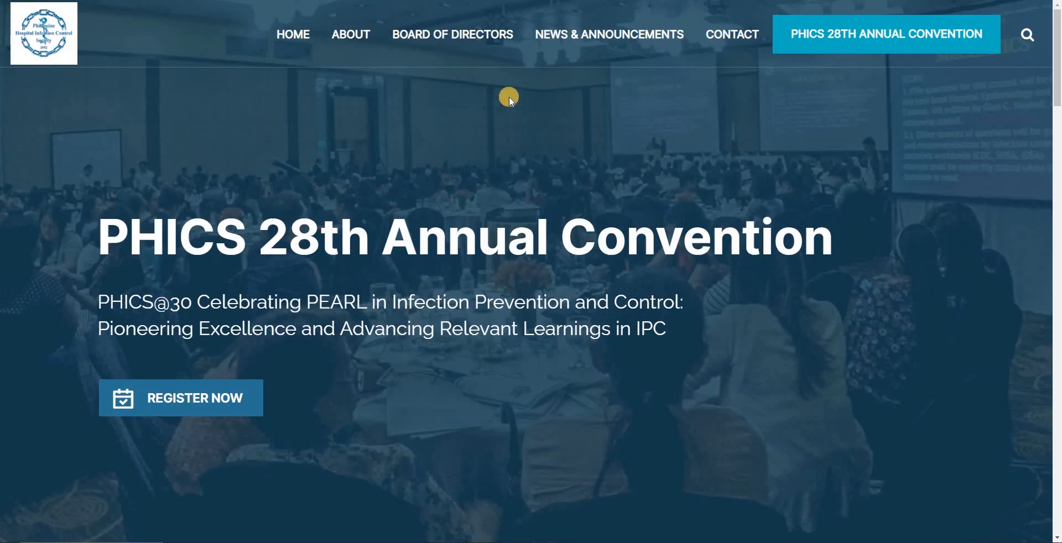
# Step: Open the developer tools on the live PHICS 28th Annual Convention page and close them again
pyautogui.rightClick(509, 96)
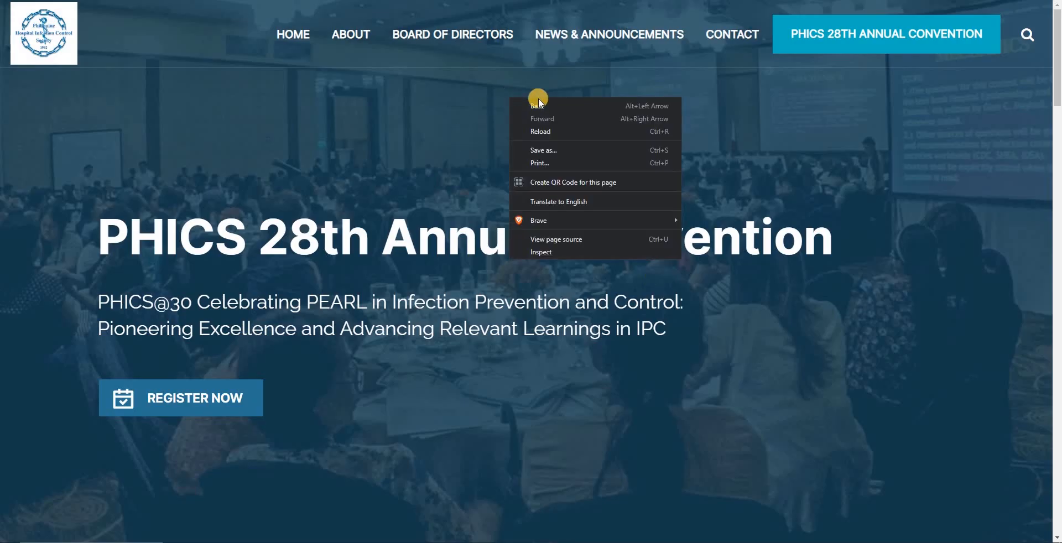
pyautogui.click(557, 252)
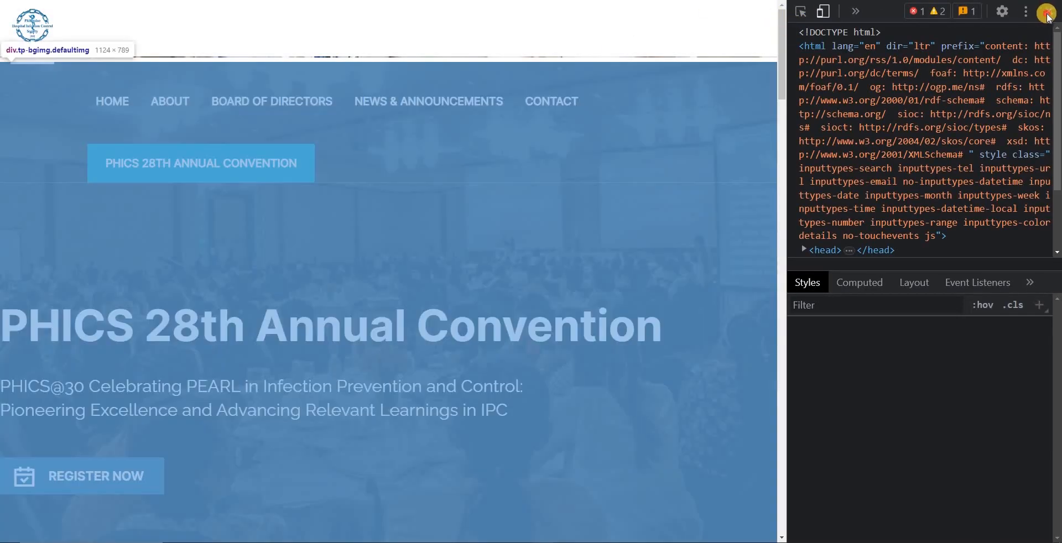
pyautogui.click(1047, 13)
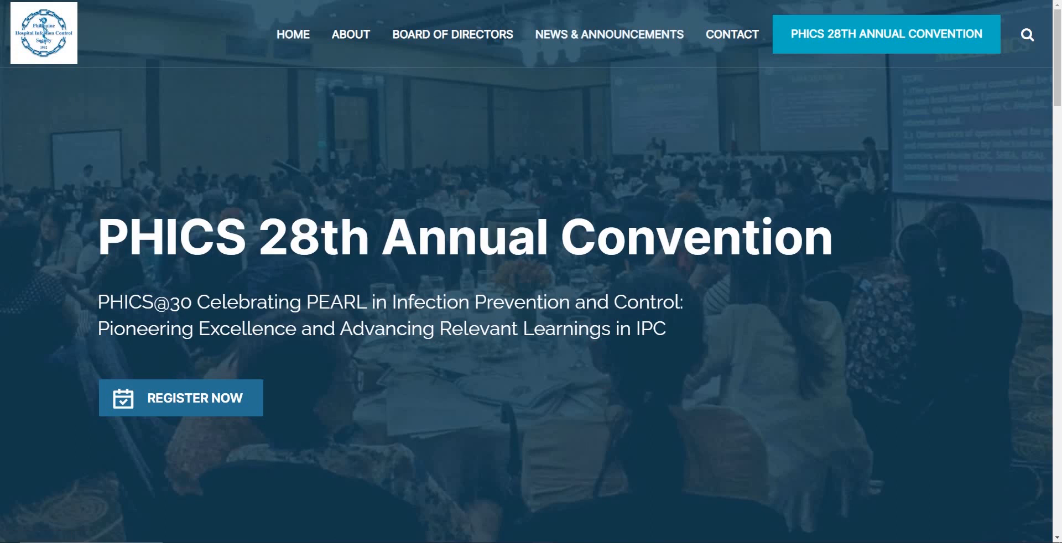
# Step: Shrink the convention page's browser window and mark its tab title with the screenshot tool
pyautogui.moveTo(219, 18); pyautogui.dragTo(238, 46)
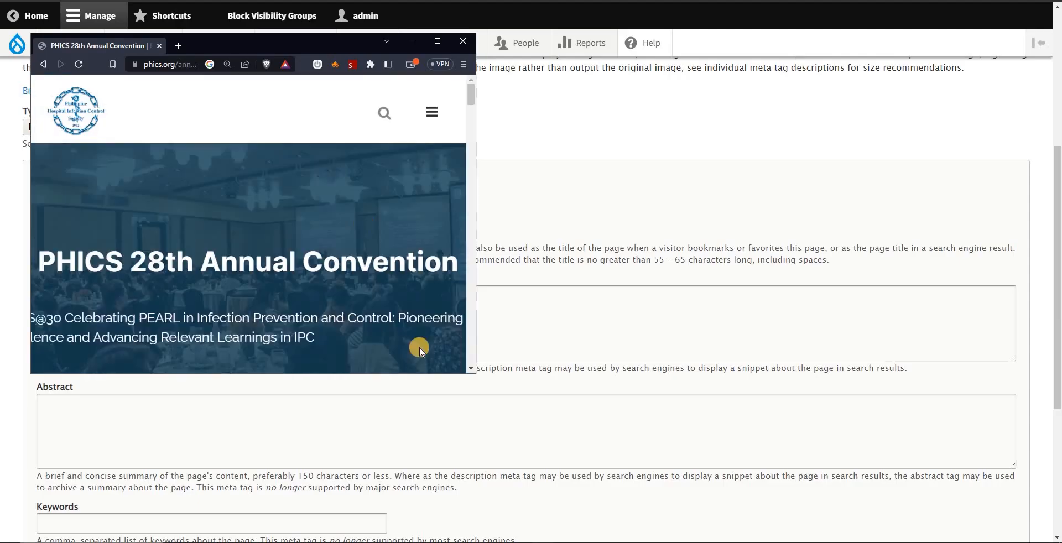
pyautogui.moveTo(475, 374); pyautogui.dragTo(613, 425)
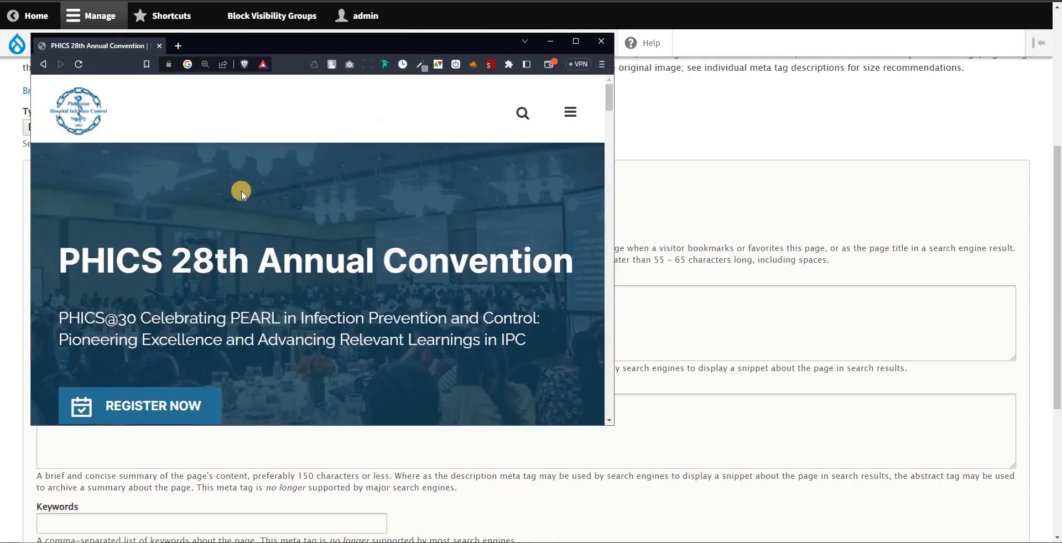
pyautogui.press('Print')
pyautogui.moveTo(29, 35); pyautogui.dragTo(174, 62)
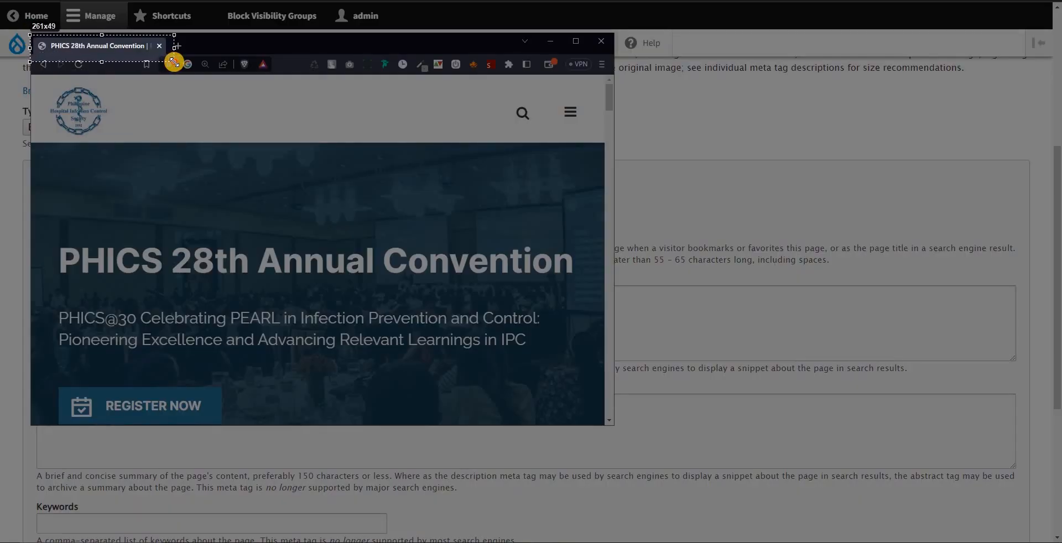
pyautogui.moveTo(174, 62); pyautogui.dragTo(173, 62)
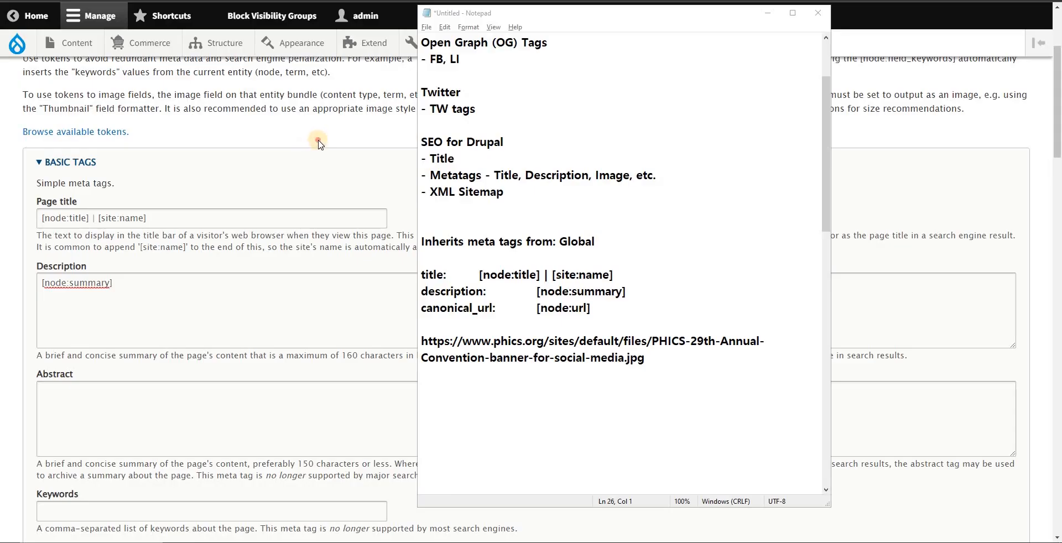
pyautogui.click(319, 141)
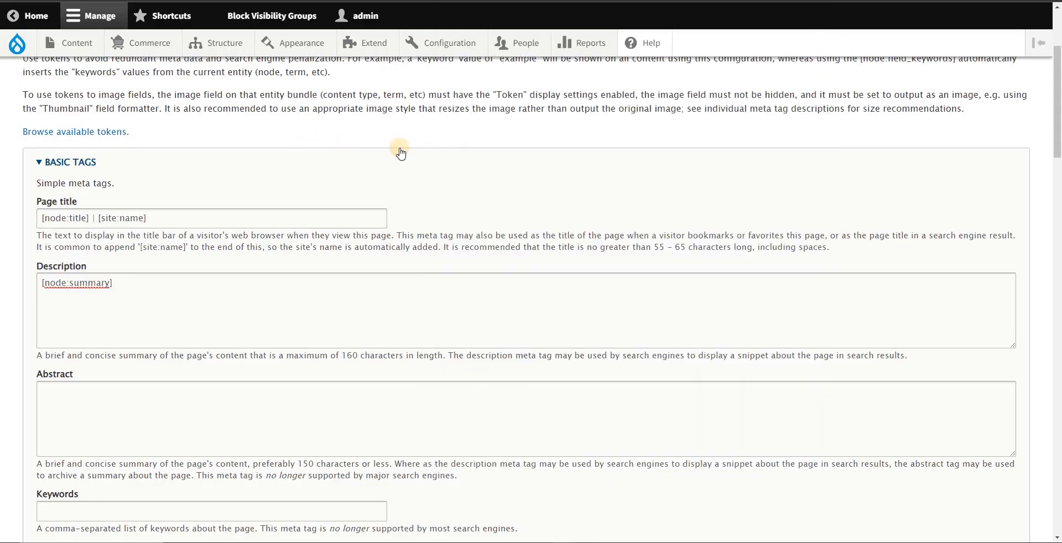
# Step: Review the Page title and Description patterns in the Content: Basic Page defaults and return to the metatag defaults list
pyautogui.scroll(-2, 346, 243)
pyautogui.scroll(4, 296, 222)
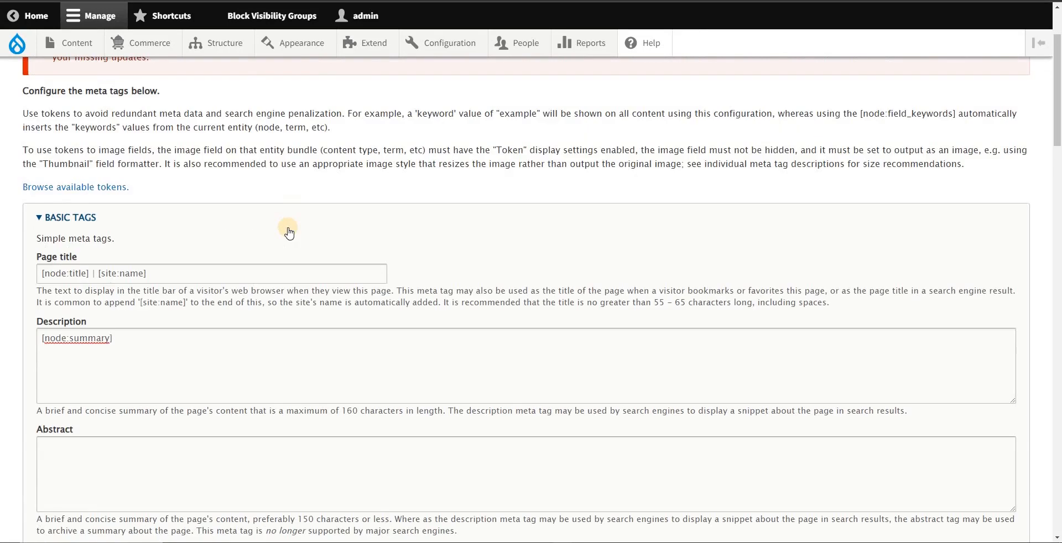
pyautogui.scroll(1, 166, 260)
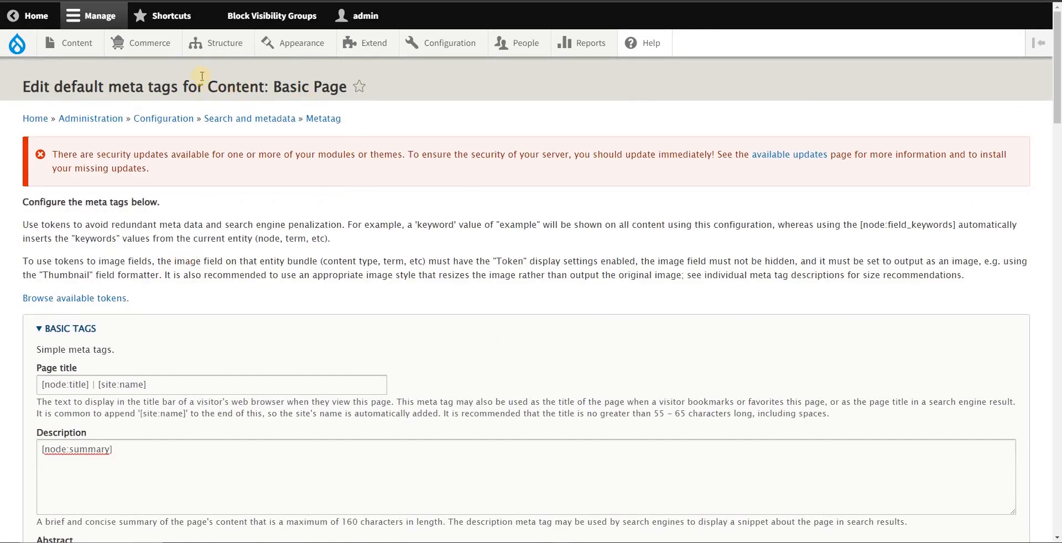
pyautogui.click(315, 119)
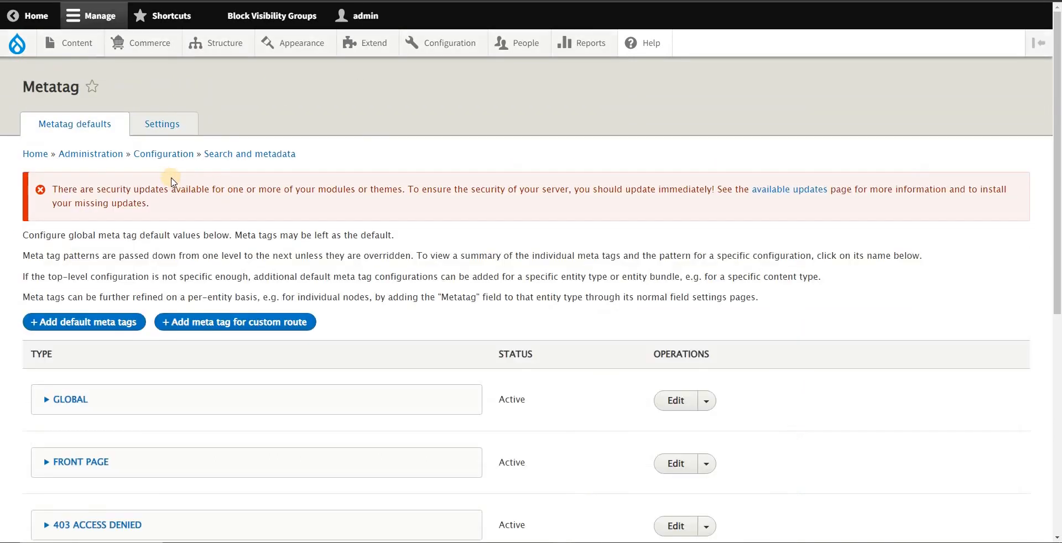
# Step: Expand the Content: Basic Page defaults and review their title, description and canonical URL patterns
pyautogui.scroll(-6, 139, 260)
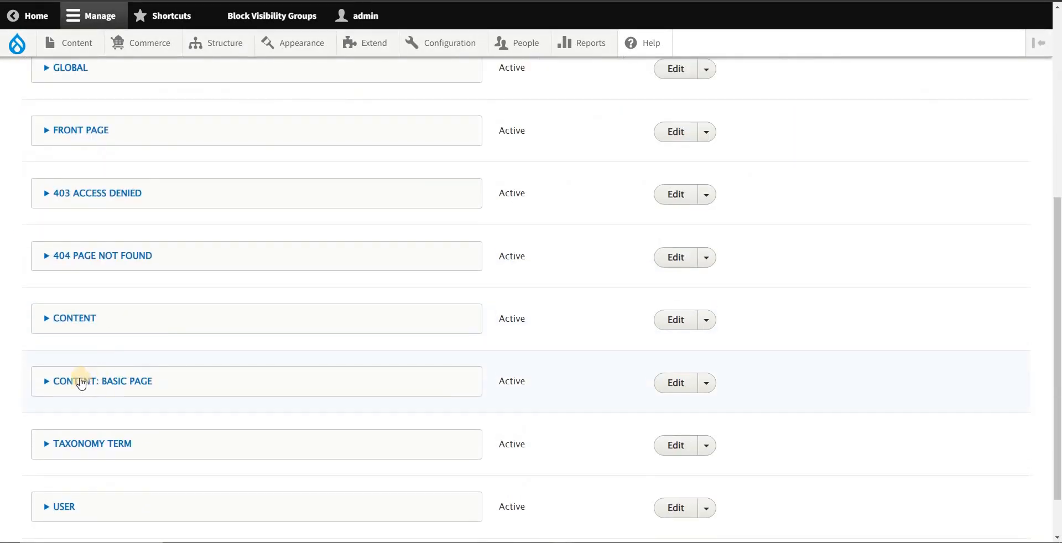
pyautogui.click(83, 389)
pyautogui.click(78, 387)
pyautogui.click(65, 386)
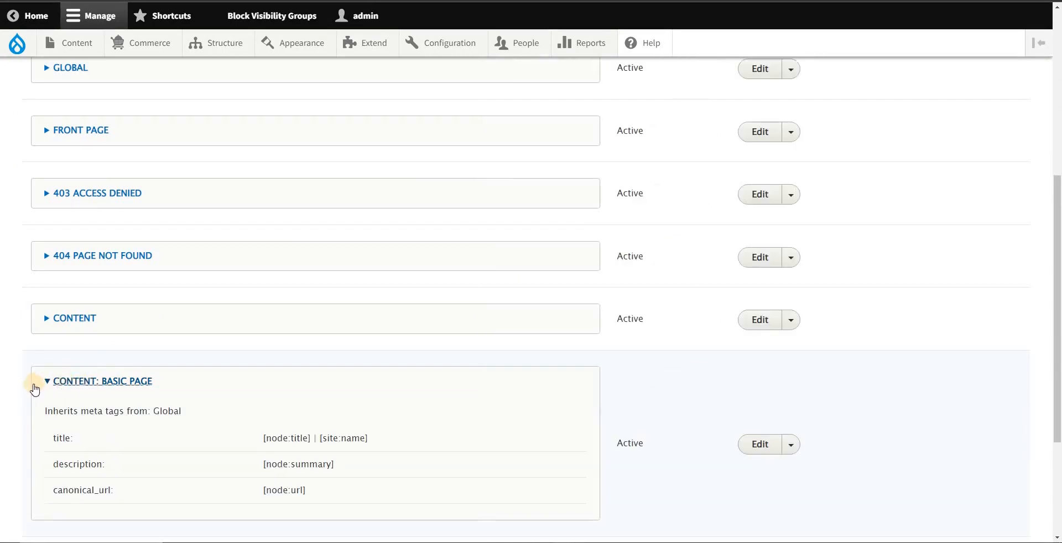
pyautogui.moveTo(148, 400); pyautogui.dragTo(218, 431)
pyautogui.click(93, 403)
pyautogui.moveTo(170, 392); pyautogui.dragTo(68, 387)
pyautogui.click(49, 386)
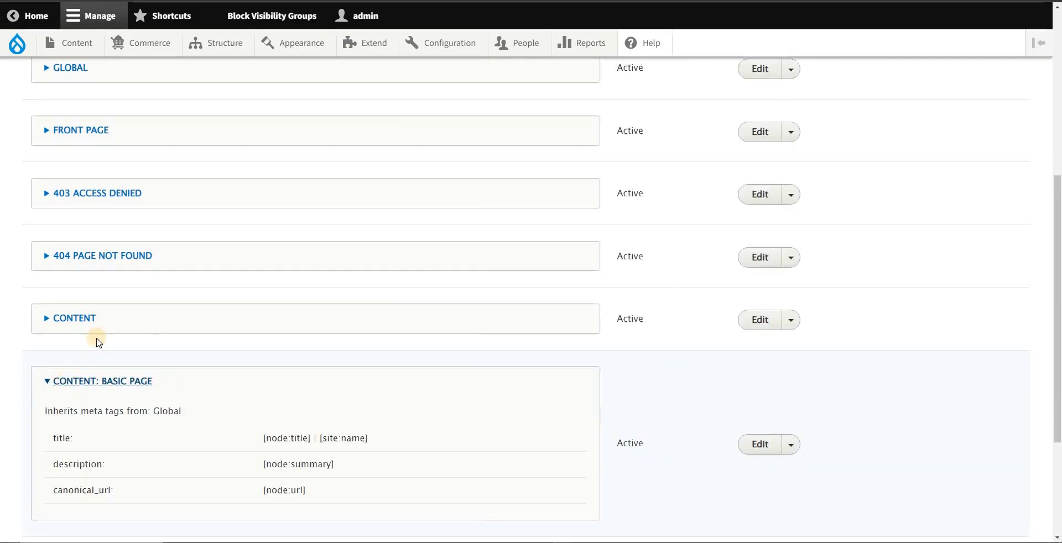
# Step: Expand the Content defaults and check which operations are offered for them
pyautogui.click(789, 322)
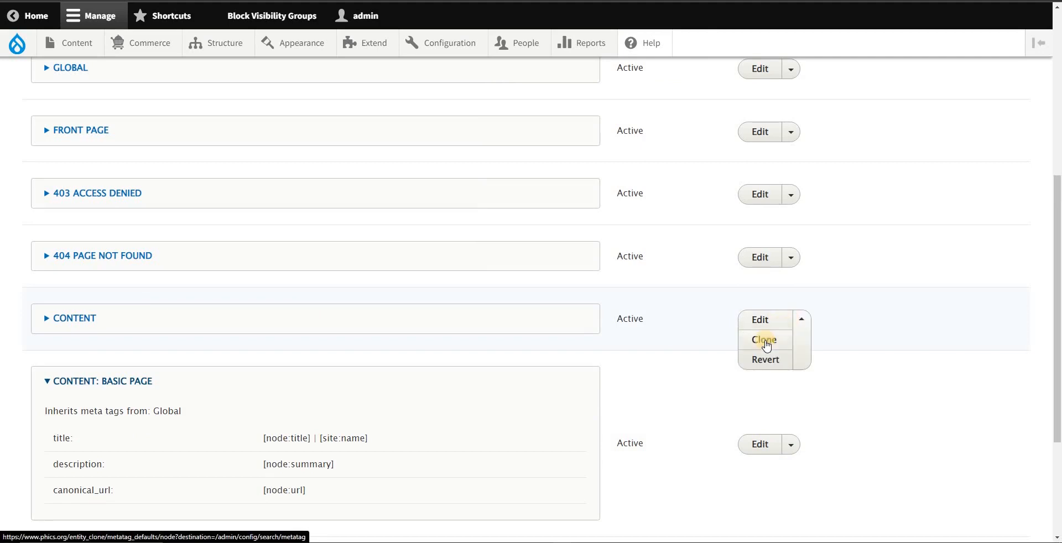
pyautogui.click(63, 320)
pyautogui.moveTo(31, 316); pyautogui.dragTo(139, 349)
pyautogui.click(788, 383)
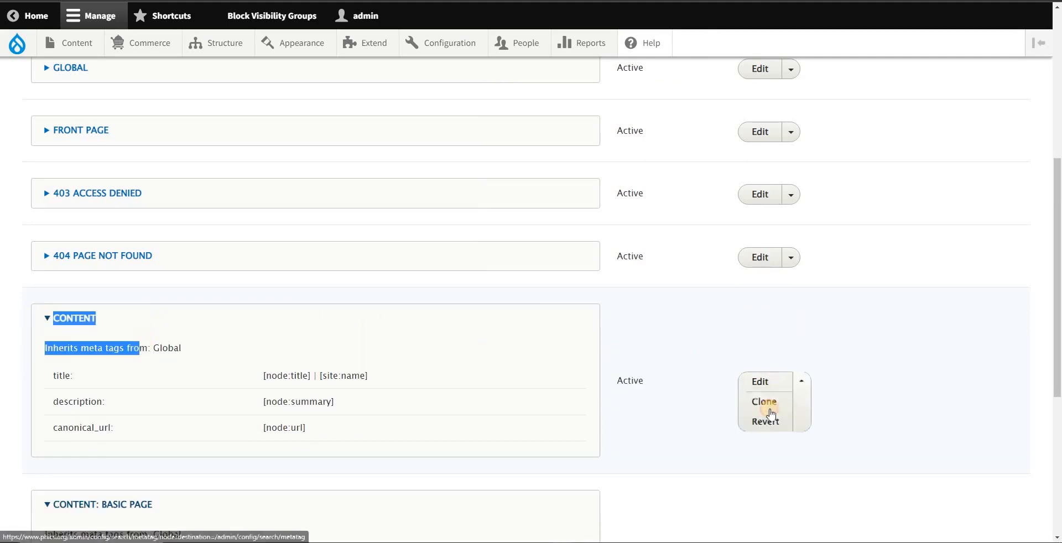
pyautogui.click(458, 230)
# Step: Open the form for adding default meta tags in a new browser tab, keeping the defaults list open
pyautogui.scroll(5, 458, 230)
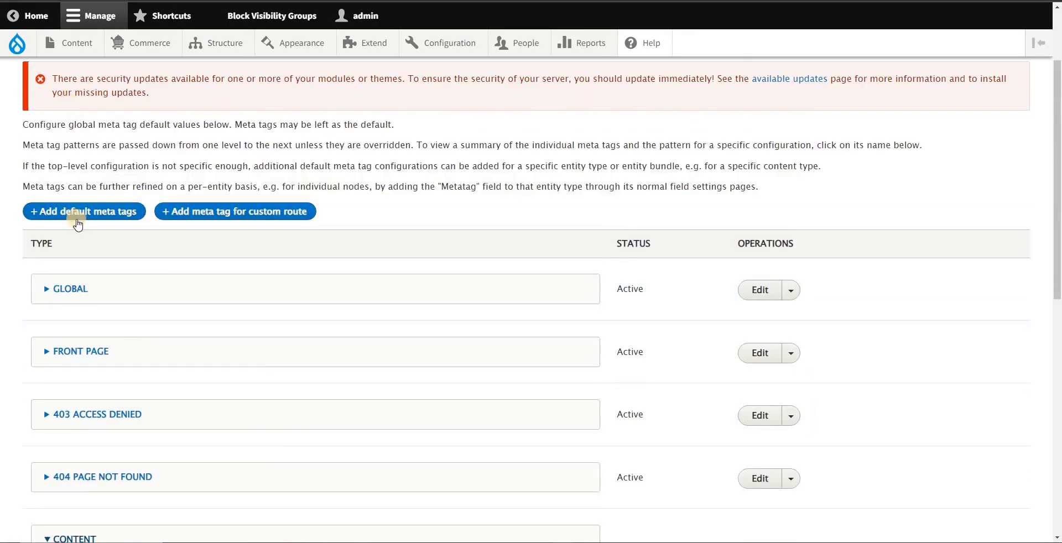
pyautogui.click(37, 210)
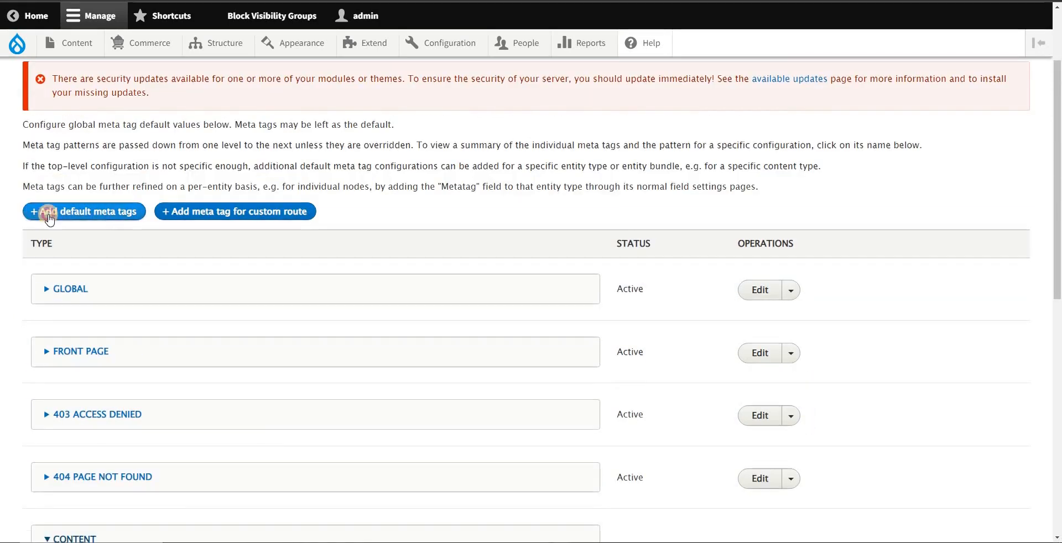
pyautogui.rightClick(49, 215)
pyautogui.click(93, 224)
pyautogui.click(226, 0)
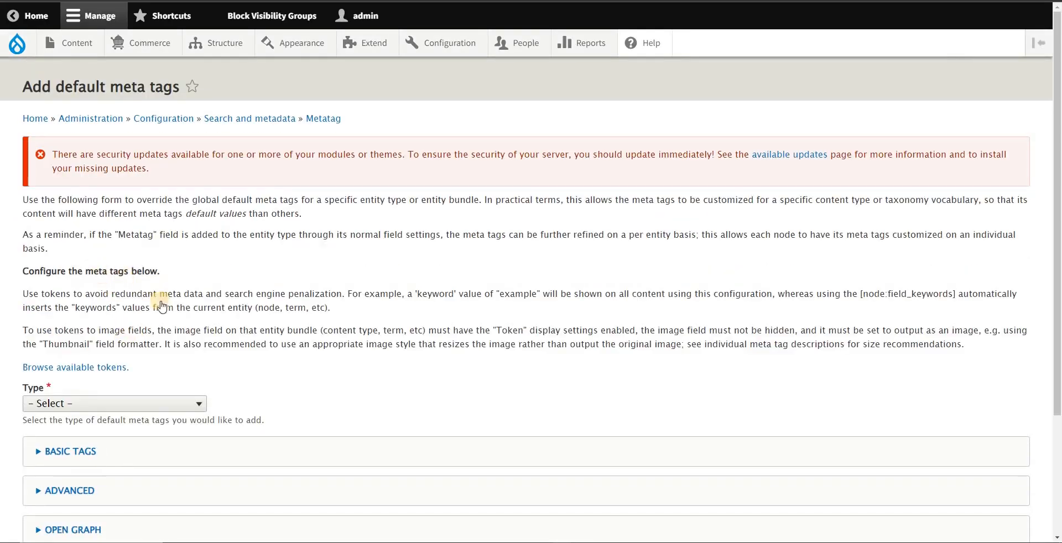
# Step: Set the type of the new default meta tags to Basic page and expand the Basic Tags section
pyautogui.scroll(-2, 133, 285)
pyautogui.click(140, 292)
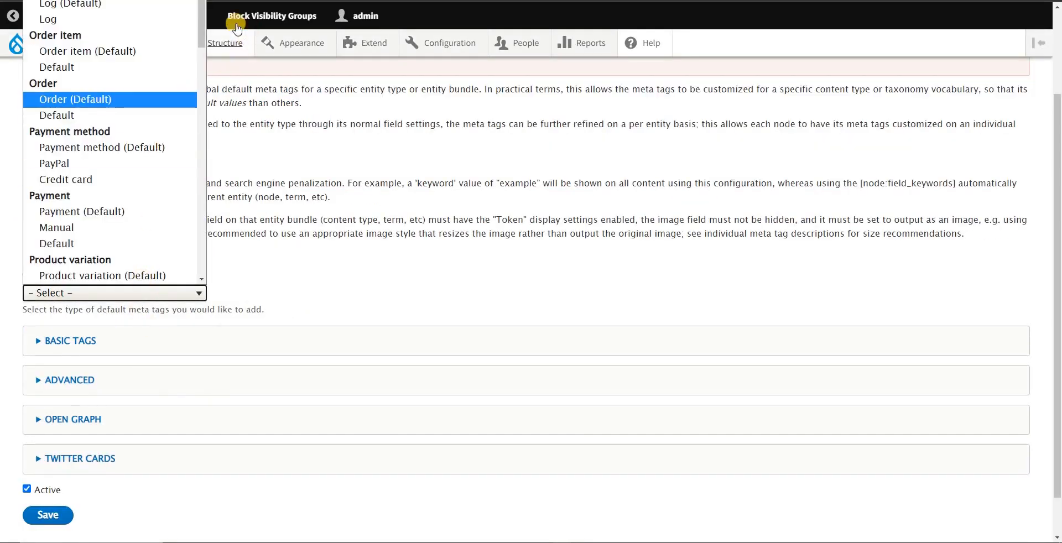
pyautogui.moveTo(201, 16); pyautogui.dragTo(199, 131)
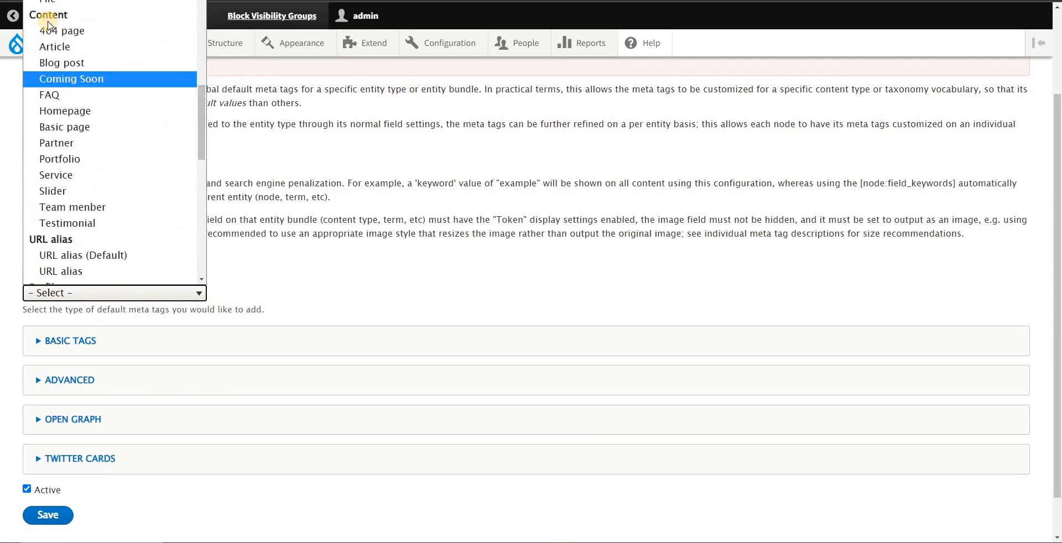
pyautogui.click(67, 127)
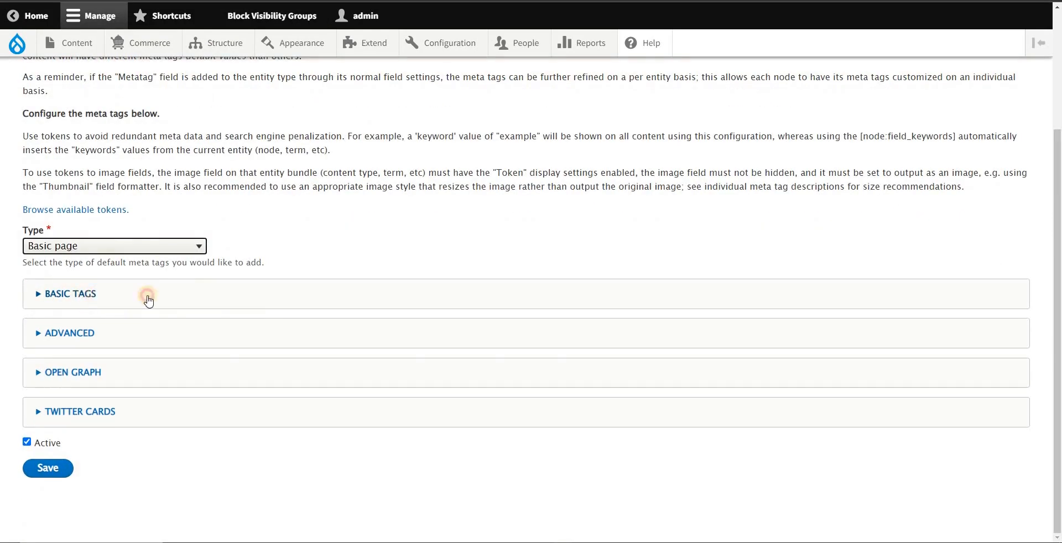
pyautogui.click(138, 295)
pyautogui.scroll(-1, 128, 293)
pyautogui.click(130, 294)
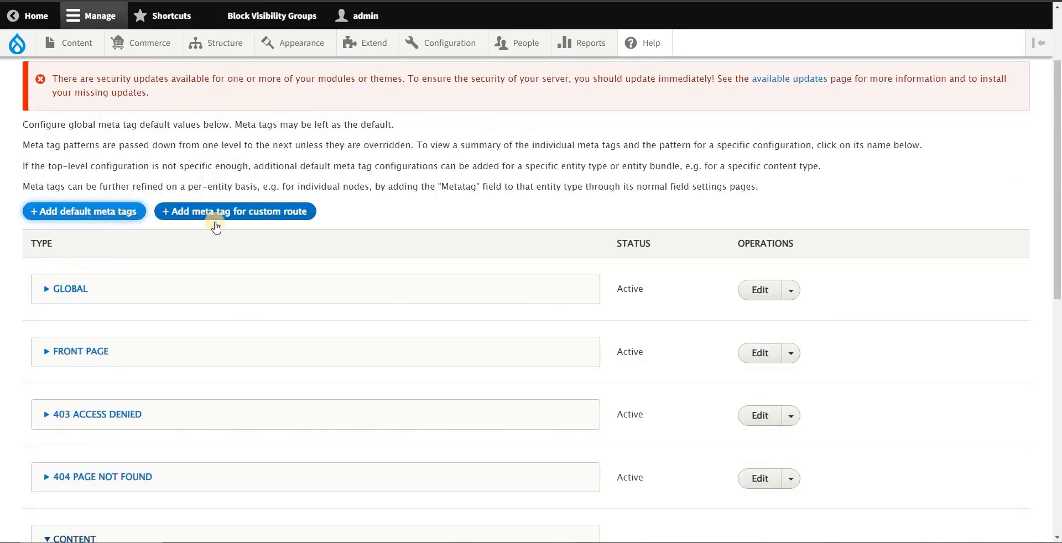
# Step: Return to the metatag defaults list, collapse Content: Basic Page and review the patterns of the Content defaults
pyautogui.scroll(-6, 230, 340)
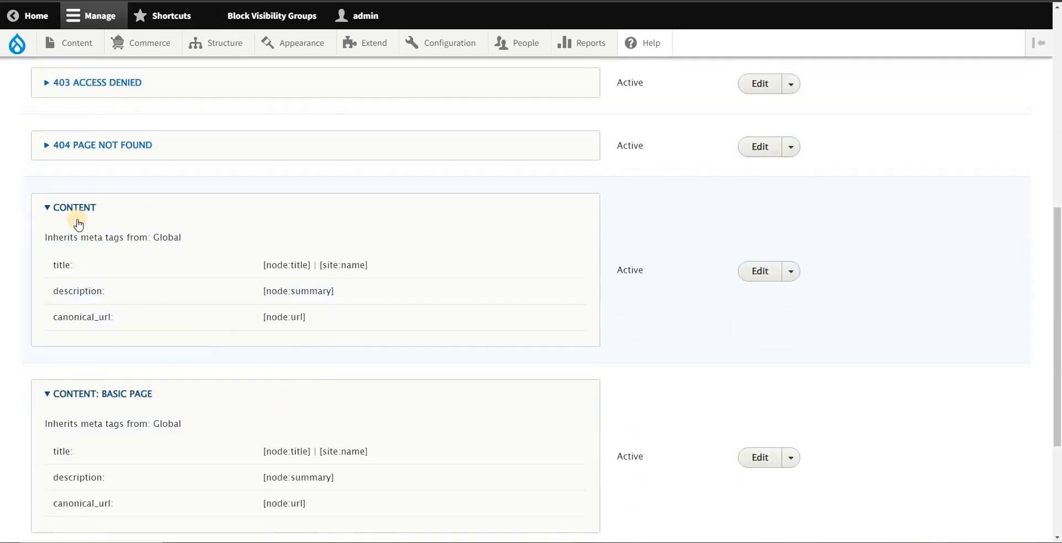
pyautogui.moveTo(37, 239); pyautogui.dragTo(330, 308)
pyautogui.scroll(1, 84, 424)
pyautogui.click(84, 449)
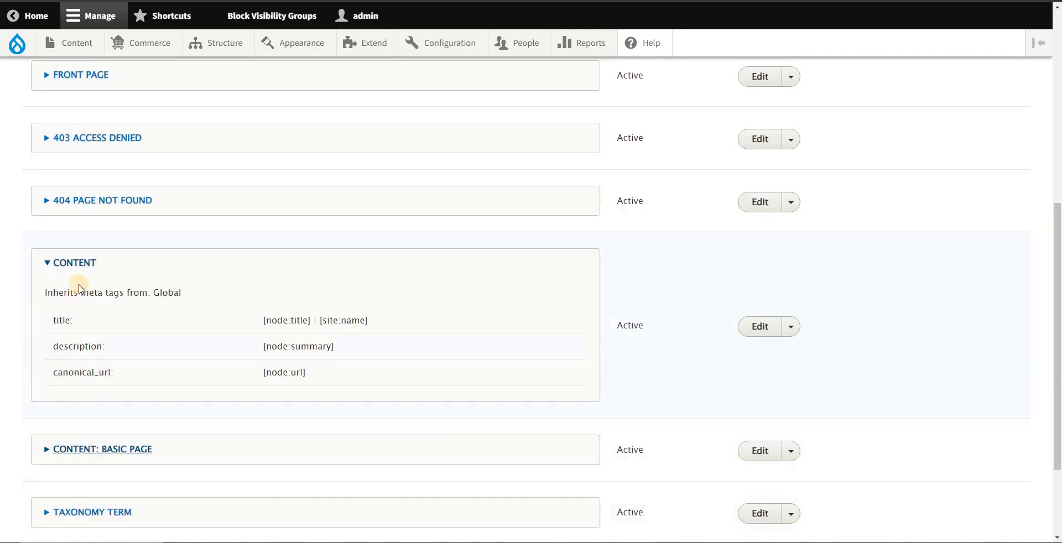
pyautogui.moveTo(48, 295); pyautogui.dragTo(341, 367)
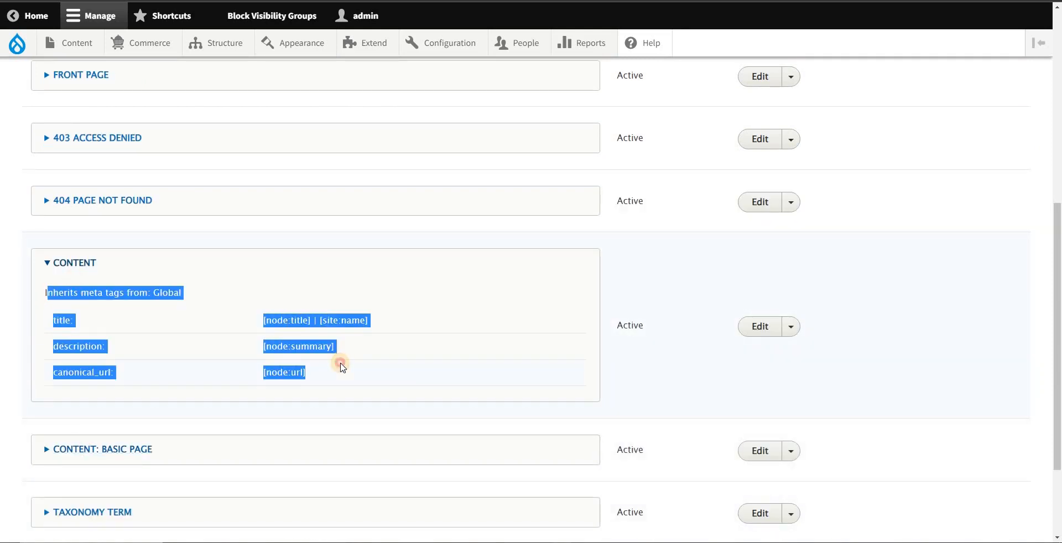
pyautogui.click(147, 292)
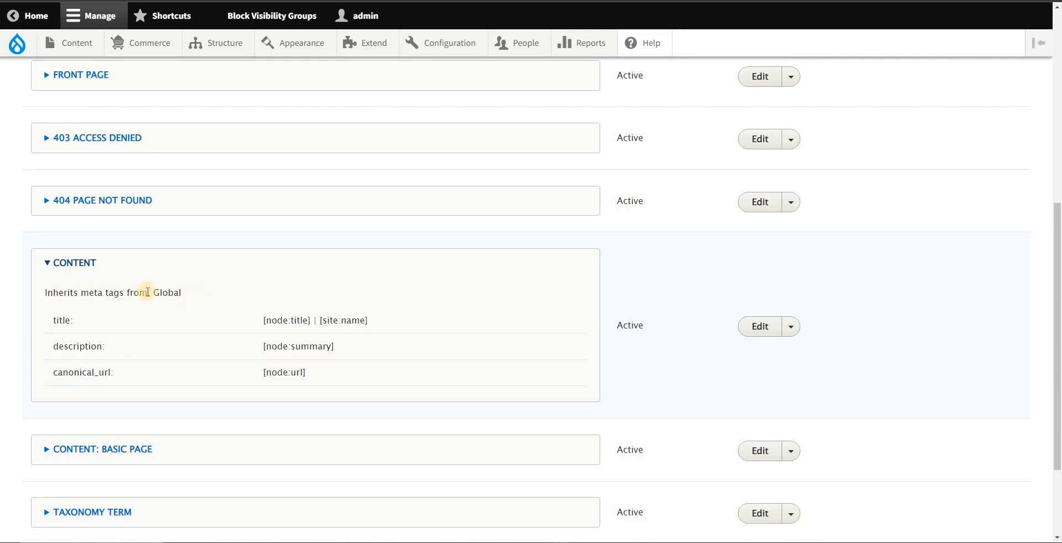
pyautogui.moveTo(28, 265); pyautogui.dragTo(302, 367)
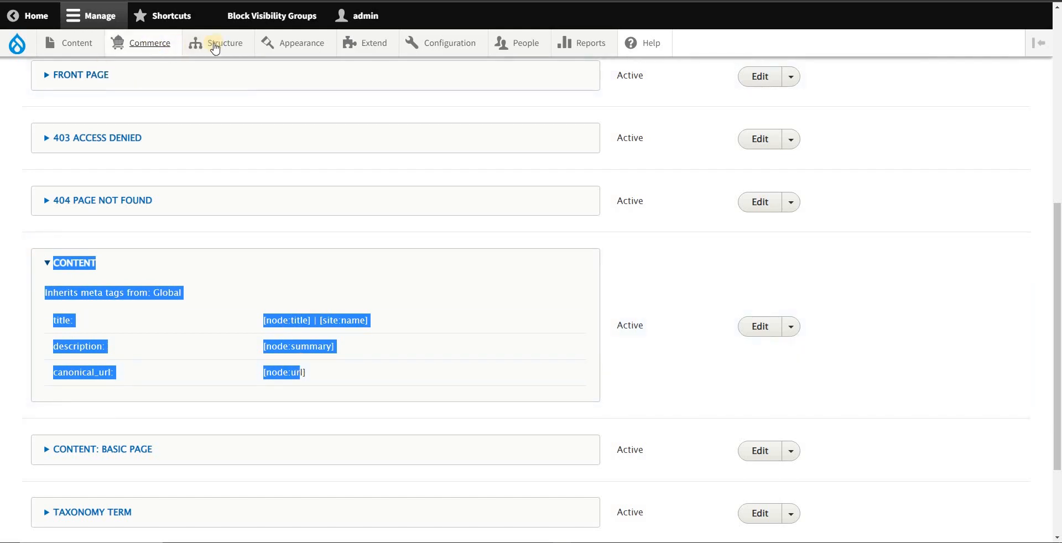
pyautogui.moveTo(216, 42)
pyautogui.moveTo(304, 157)
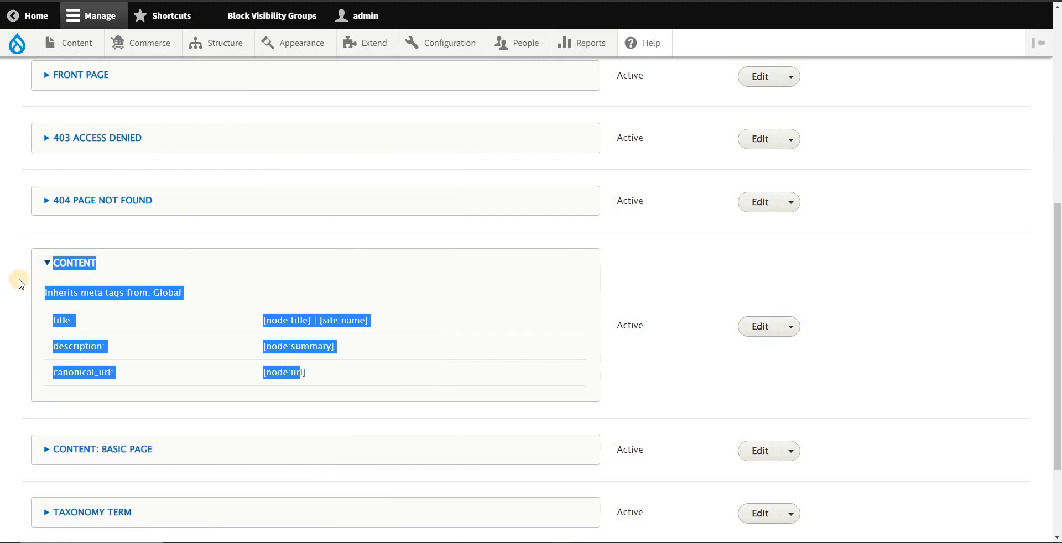
pyautogui.scroll(-1, 24, 279)
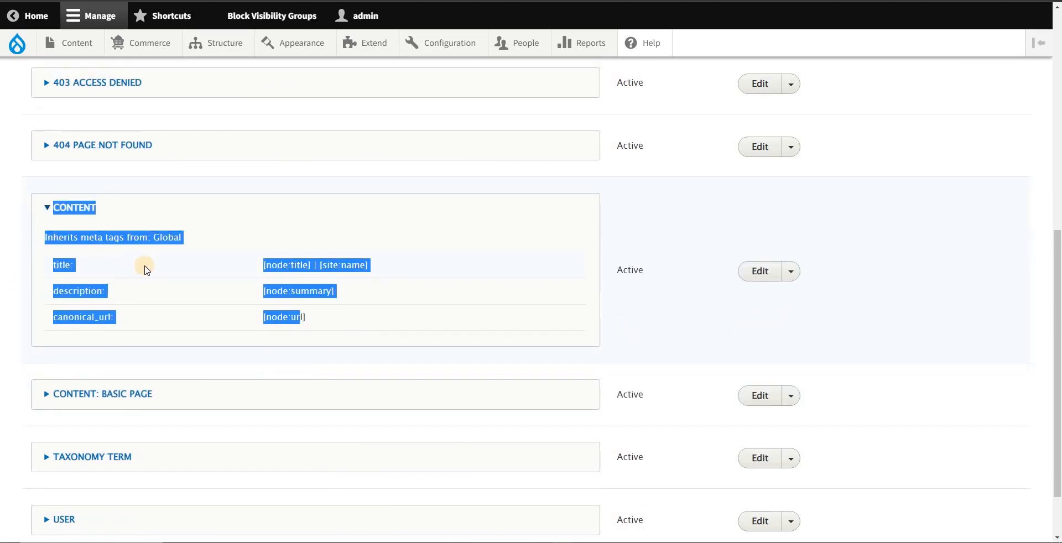
# Step: Copy the title and description rows of the Content defaults into the Notepad notes
pyautogui.click(61, 263)
pyautogui.moveTo(54, 267); pyautogui.dragTo(357, 302)
pyautogui.hotkey('ctrl', 'c')
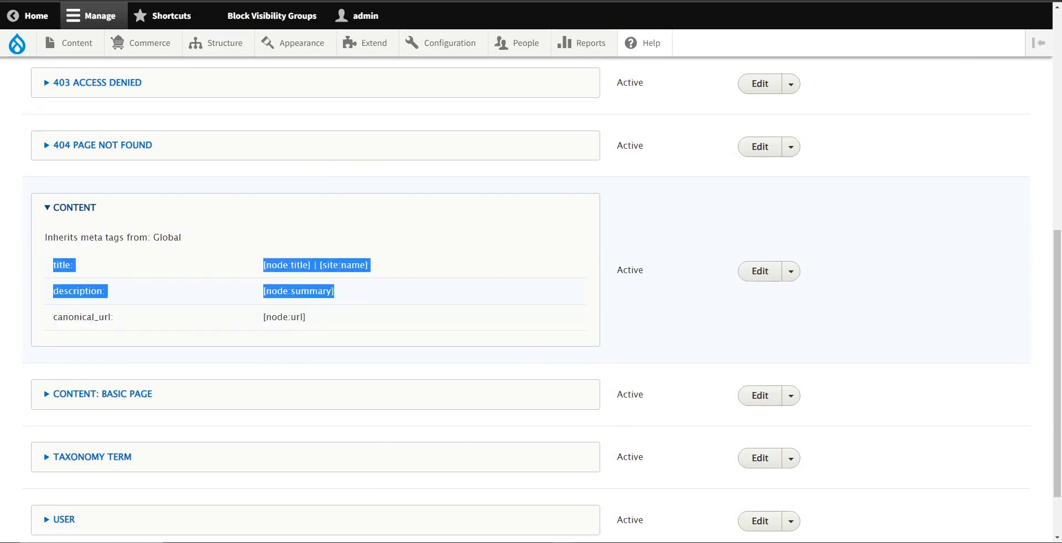
pyautogui.hotkey('alt', 'Tab')
pyautogui.moveTo(593, 309); pyautogui.dragTo(406, 273)
pyautogui.hotkey('ctrl', 'v')
pyautogui.hotkey('alt', 'Tab')
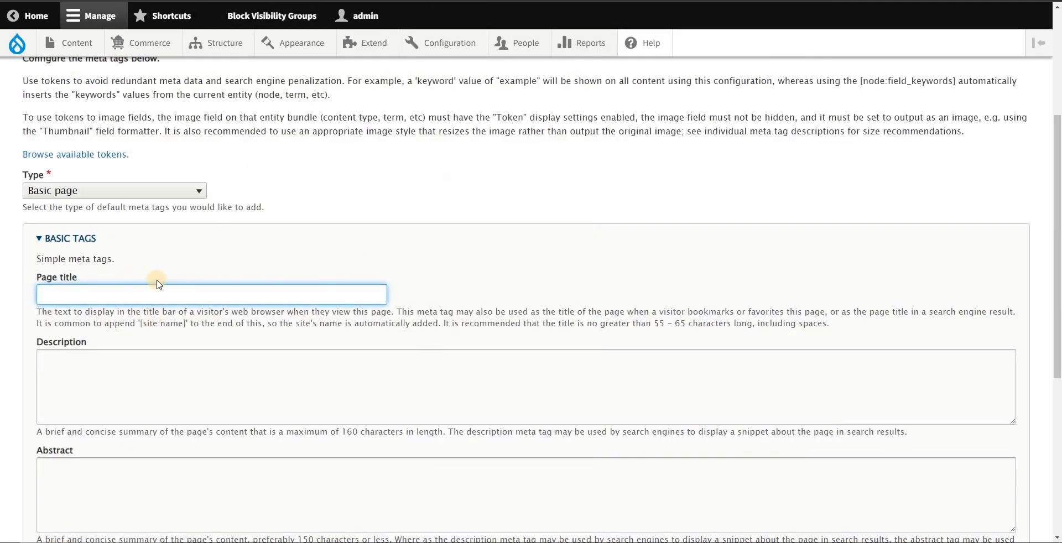
# Step: Fill in the Page title of the new Basic page defaults with [node:title] | [site:name] from the notes
pyautogui.scroll(-1, 235, 246)
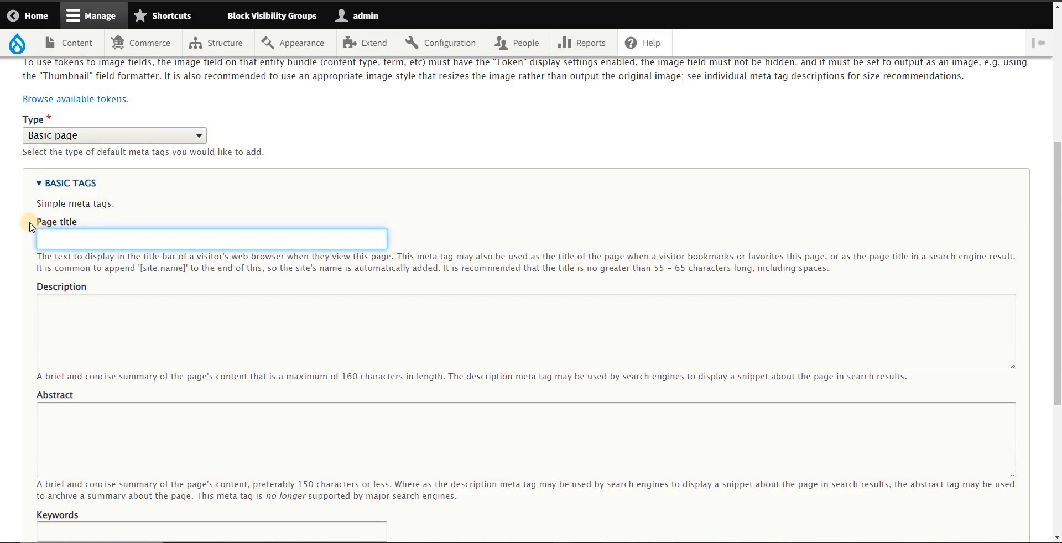
pyautogui.moveTo(31, 227); pyautogui.dragTo(83, 233)
pyautogui.hotkey('alt', 'Tab')
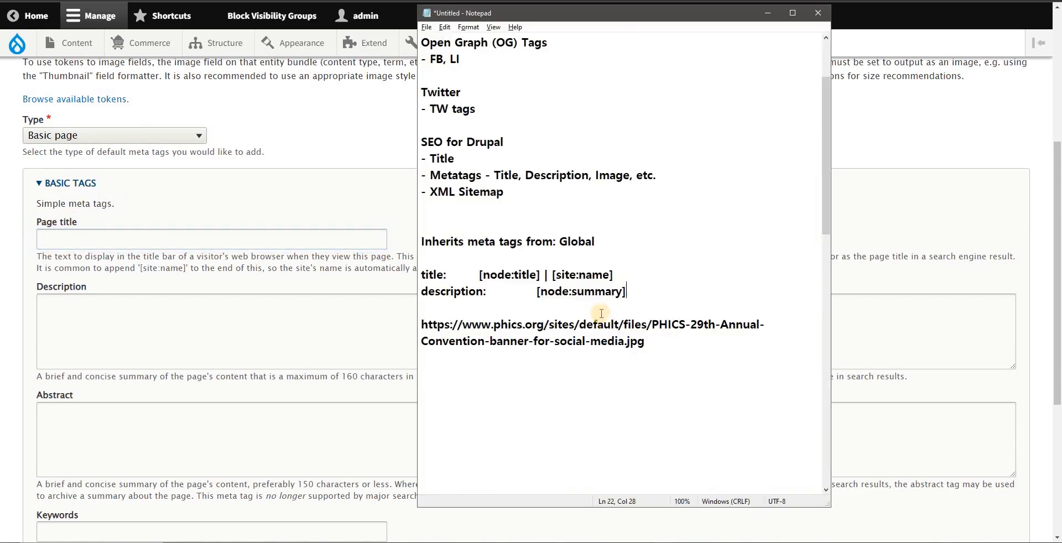
pyautogui.moveTo(612, 275); pyautogui.dragTo(479, 275)
pyautogui.hotkey('ctrl', 'c')
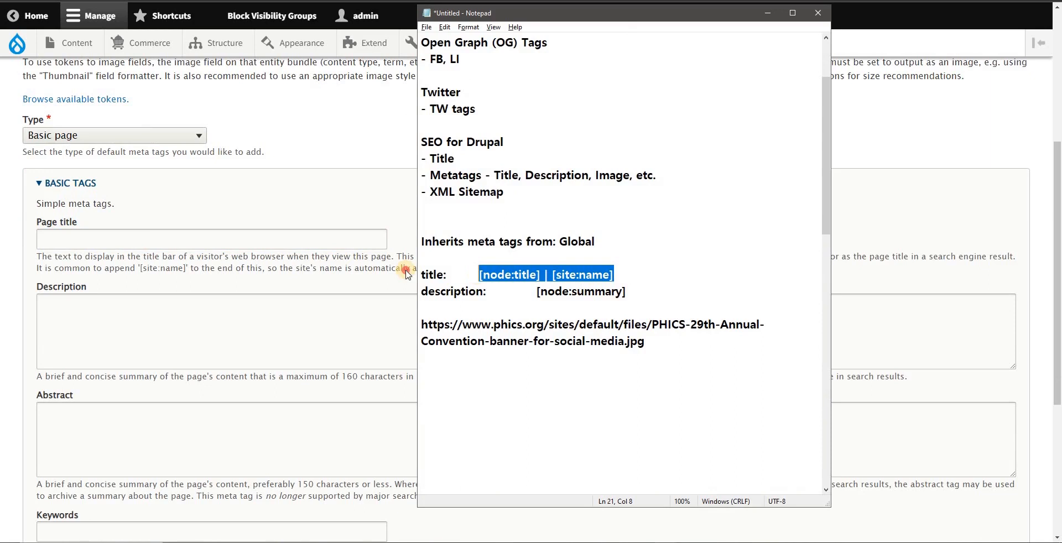
pyautogui.click(157, 239)
pyautogui.hotkey('ctrl', 'v')
# Step: Copy the [node:summary] token from the notes into the Description of the Basic page defaults
pyautogui.hotkey('alt', 'Tab')
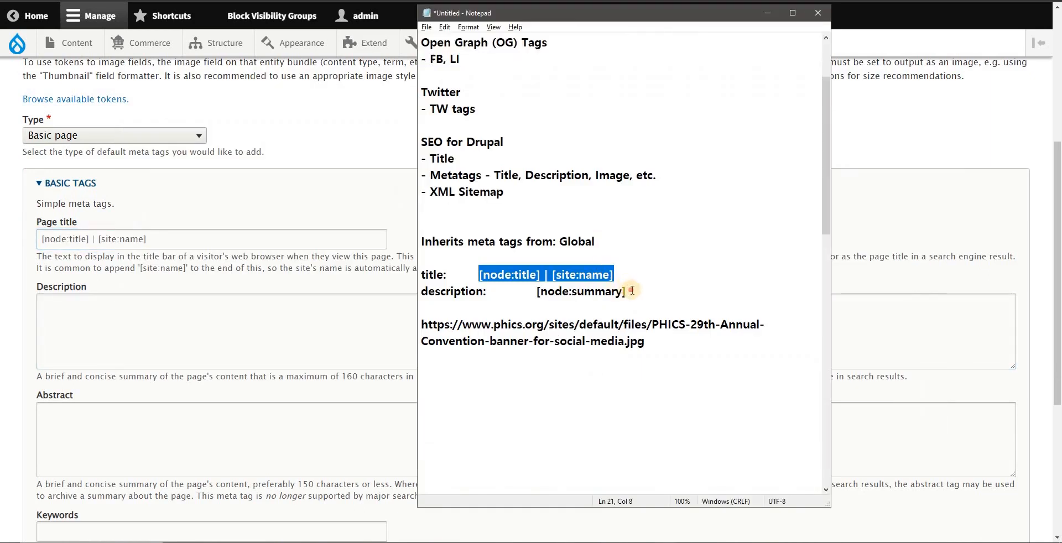
pyautogui.moveTo(632, 290); pyautogui.dragTo(535, 292)
pyautogui.hotkey('ctrl', 'c')
pyautogui.hotkey('alt', 'Tab')
pyautogui.click(227, 308)
pyautogui.hotkey('ctrl', 'v')
# Step: Expand the Advanced tags and fill the Image field with the PHICS-29th-Annual-Convention-banner-for-social-media.jpg URL from the notes
pyautogui.scroll(-2, 639, 331)
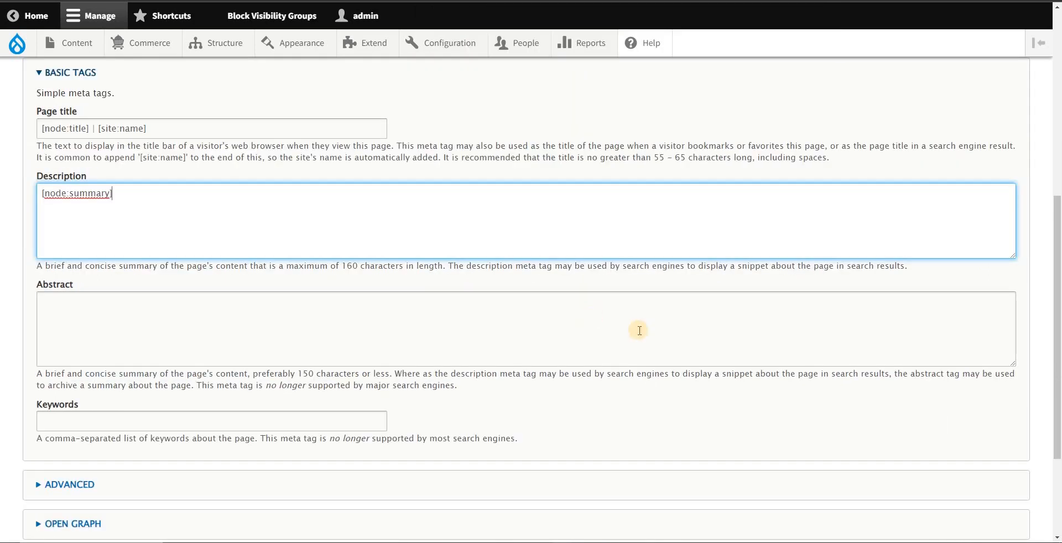
pyautogui.scroll(-3, 308, 338)
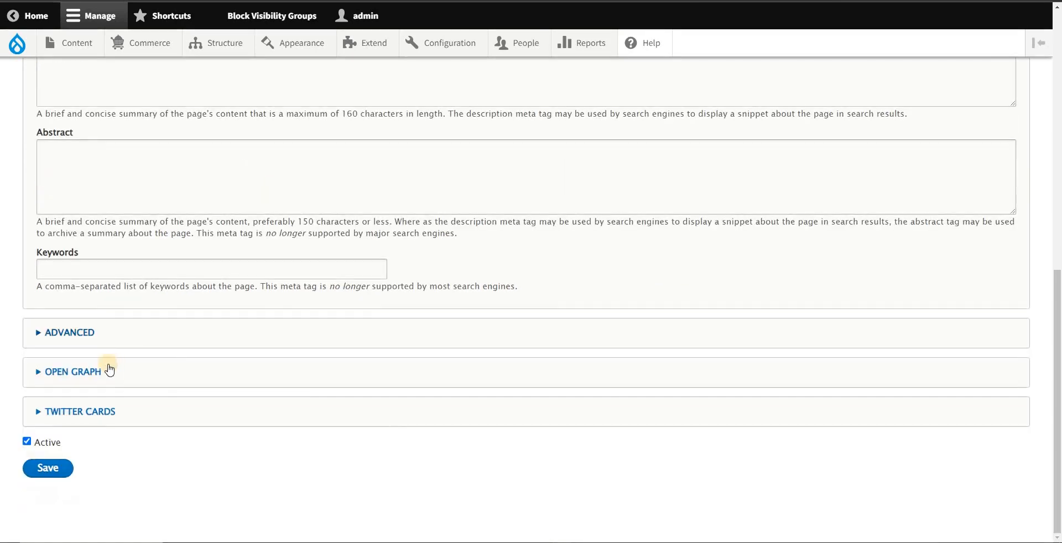
pyautogui.click(79, 335)
pyautogui.scroll(-7, 277, 311)
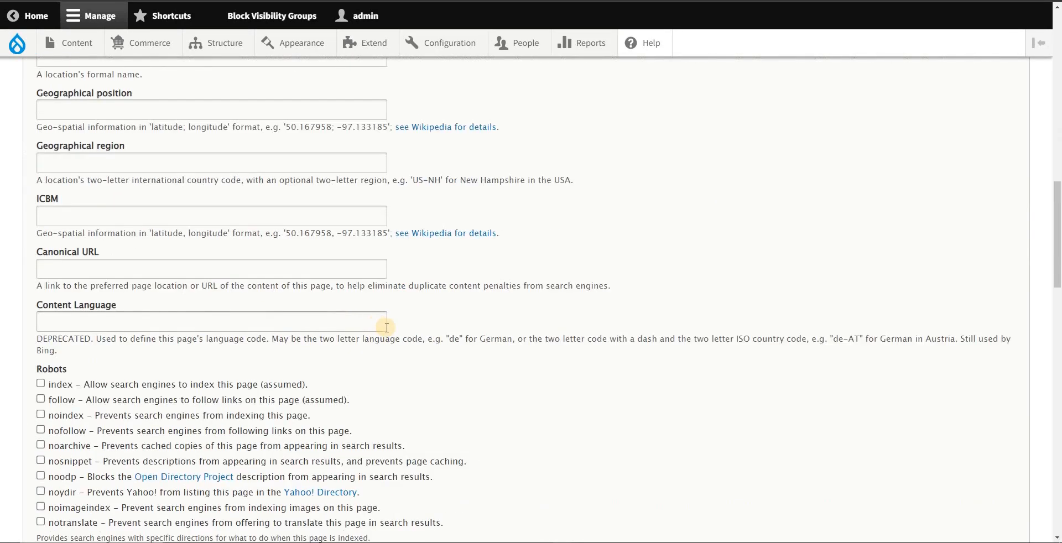
pyautogui.scroll(-15, 386, 327)
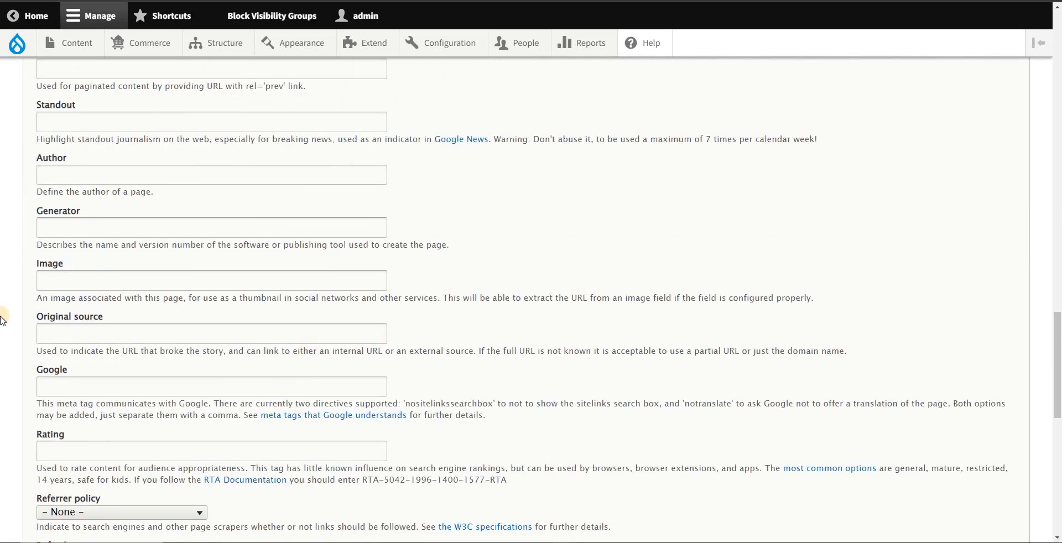
pyautogui.click(84, 287)
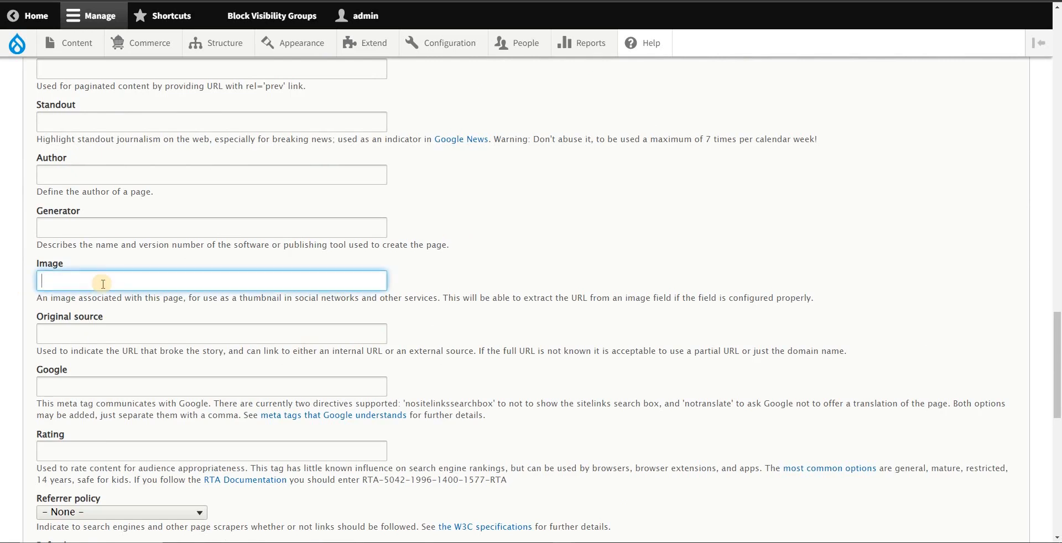
pyautogui.hotkey('alt', 'Tab')
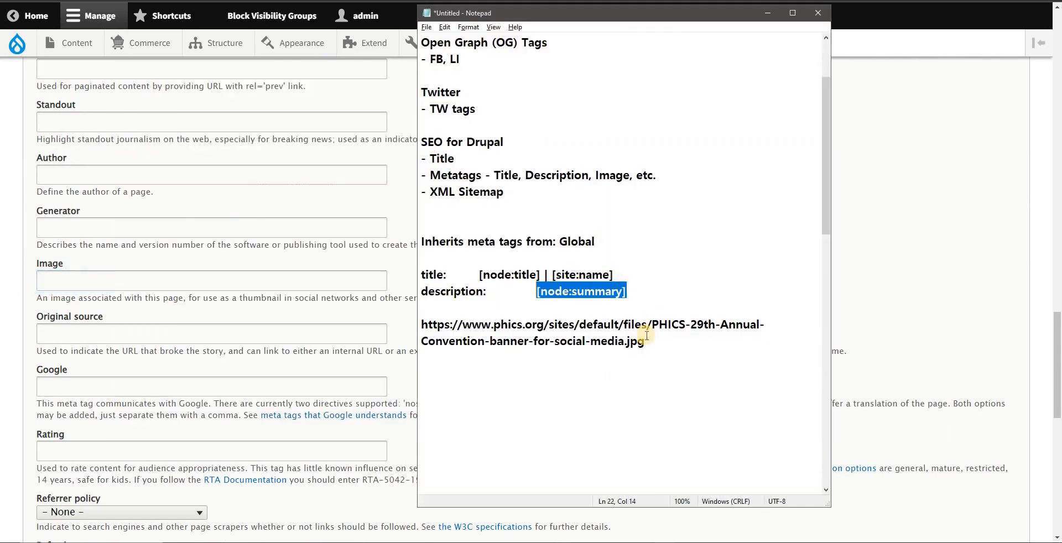
pyautogui.moveTo(646, 341); pyautogui.dragTo(429, 322)
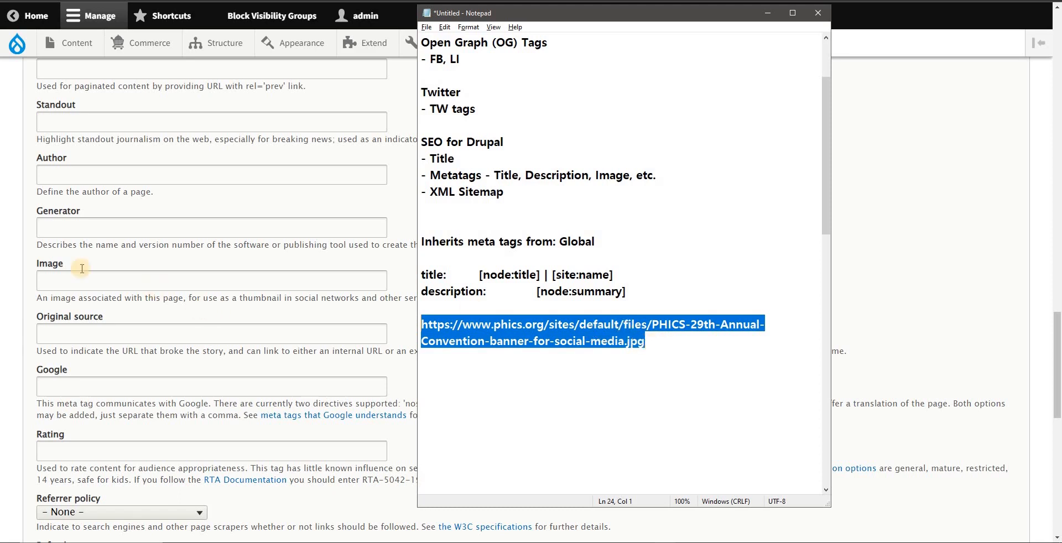
pyautogui.click(494, 324)
pyautogui.doubleClick(454, 325)
pyautogui.hotkey('ctrl', 'c')
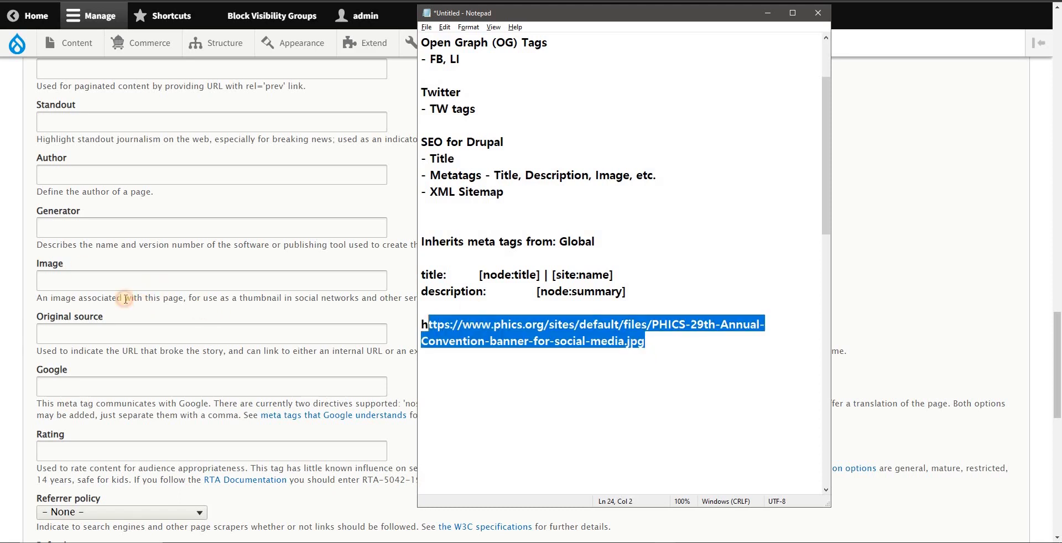
pyautogui.click(136, 282)
pyautogui.hotkey('ctrl', 'v')
pyautogui.moveTo(122, 281); pyautogui.dragTo(1, 266)
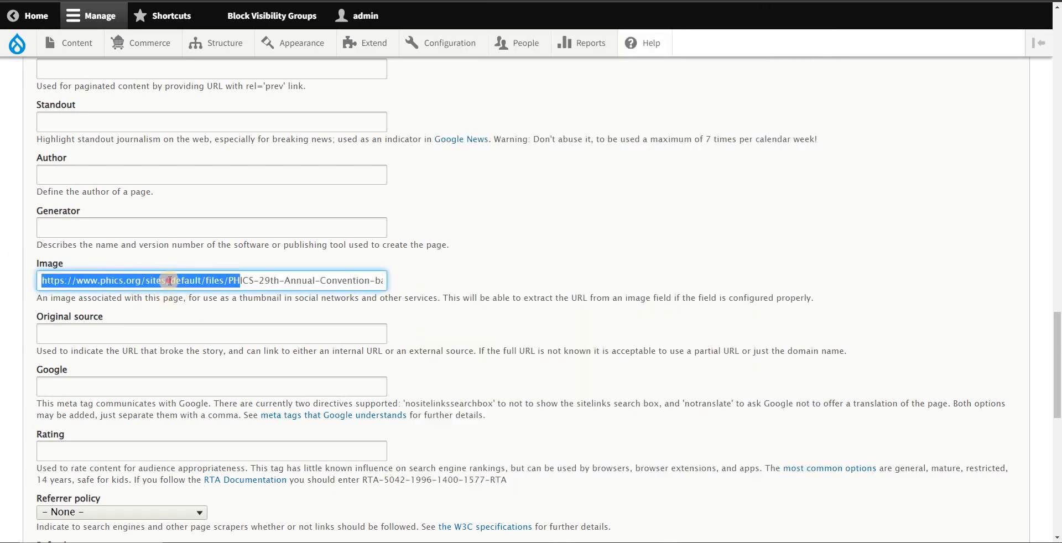
pyautogui.click(170, 280)
pyautogui.moveTo(145, 281); pyautogui.dragTo(1, 280)
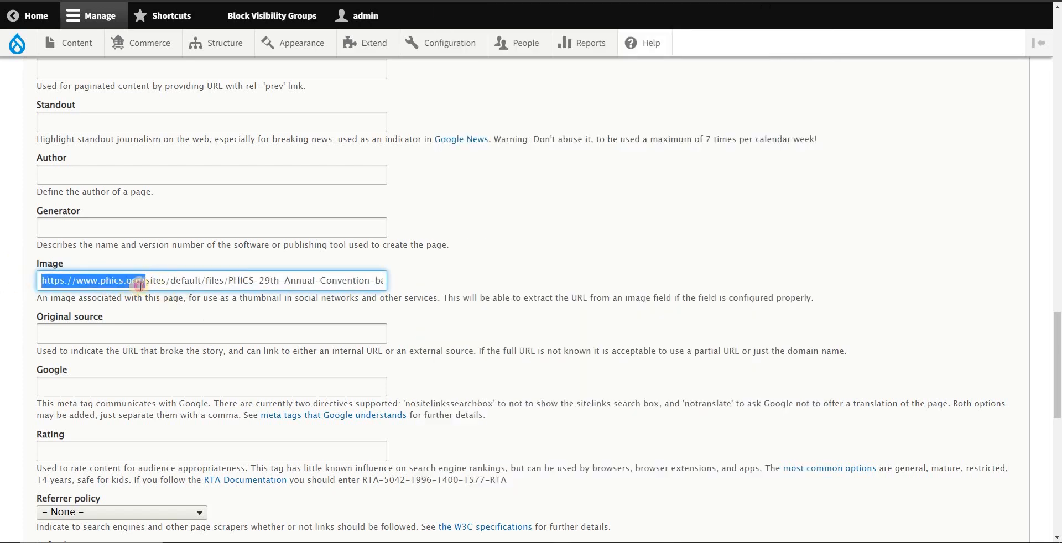
pyautogui.click(141, 282)
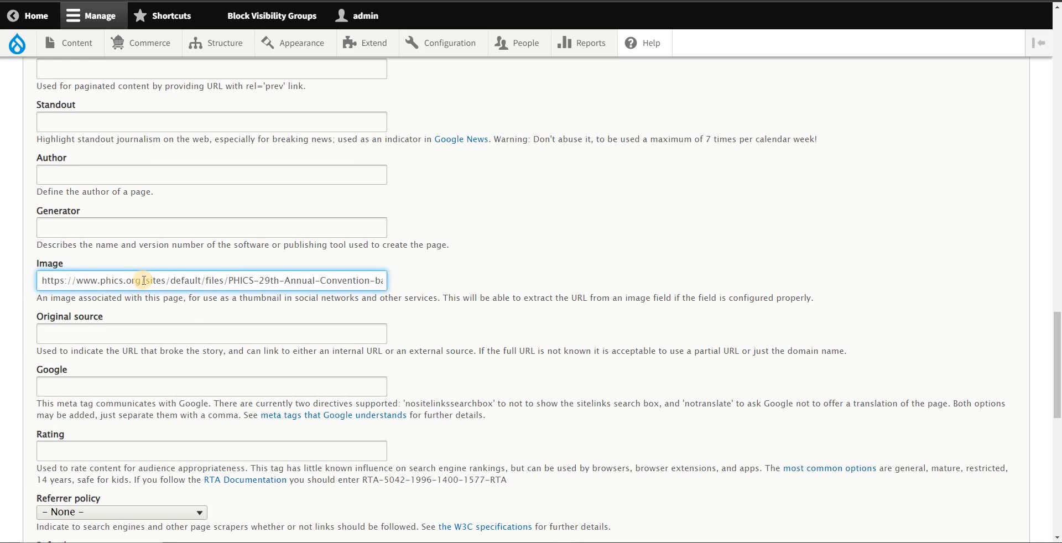
pyautogui.moveTo(141, 281); pyautogui.dragTo(15, 281)
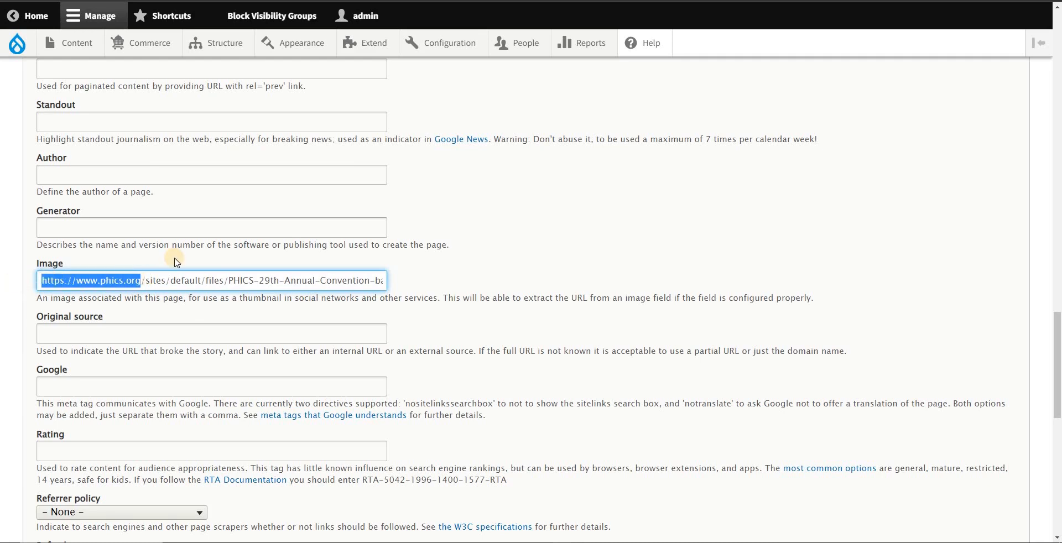
pyautogui.press('BackSpace')
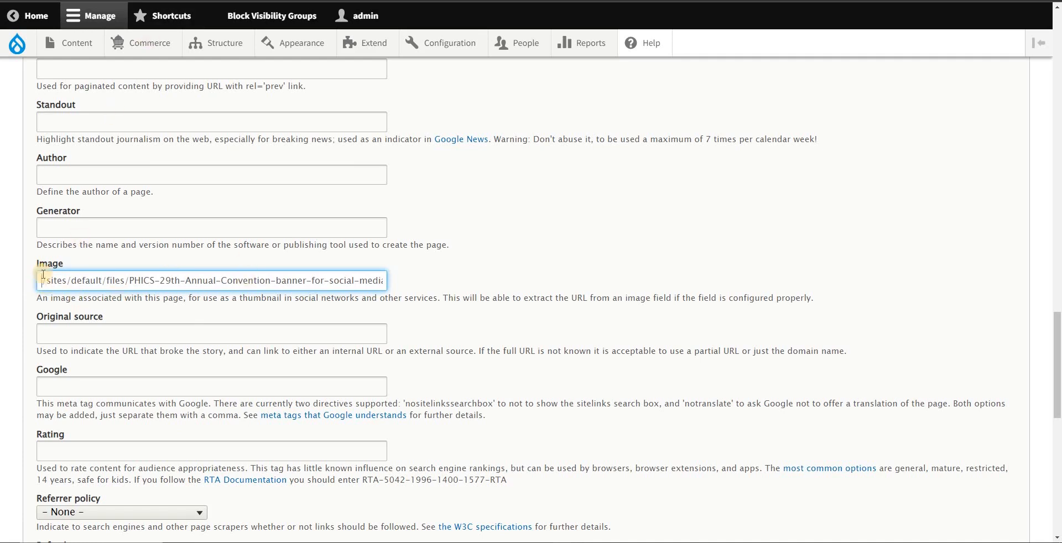
pyautogui.moveTo(42, 281); pyautogui.dragTo(450, 282)
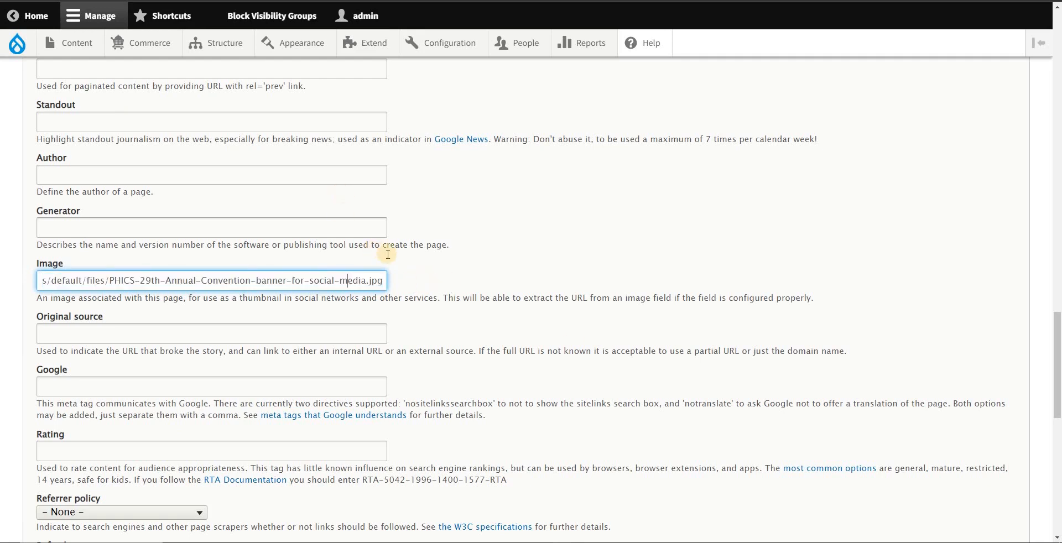
# Step: In the Notepad notes, strip the domain from the banner URL and label that line "image:"
pyautogui.hotkey('alt', 'Tab')
pyautogui.click(544, 325)
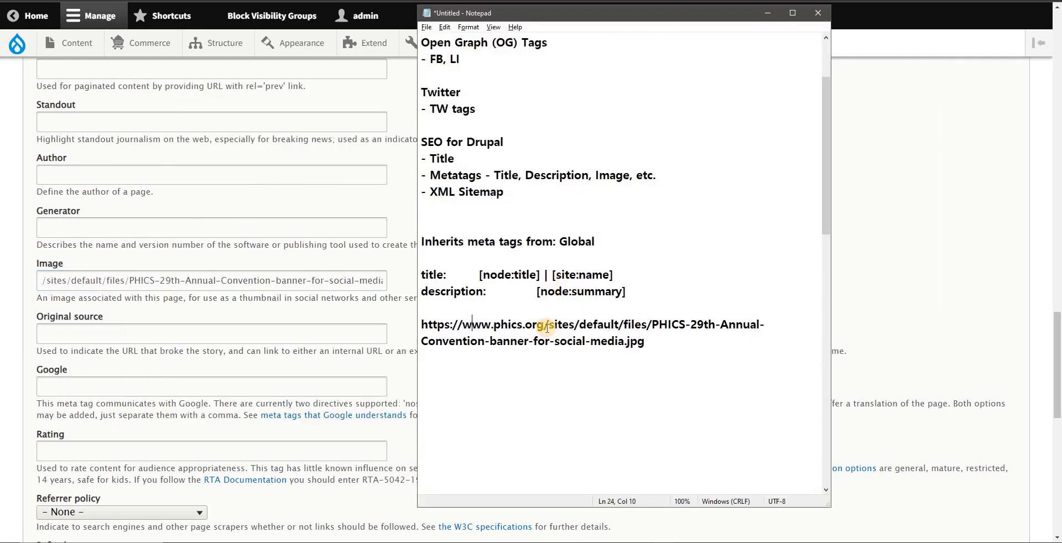
pyautogui.hotkey('shift', 'Home')
pyautogui.press('BackSpace')
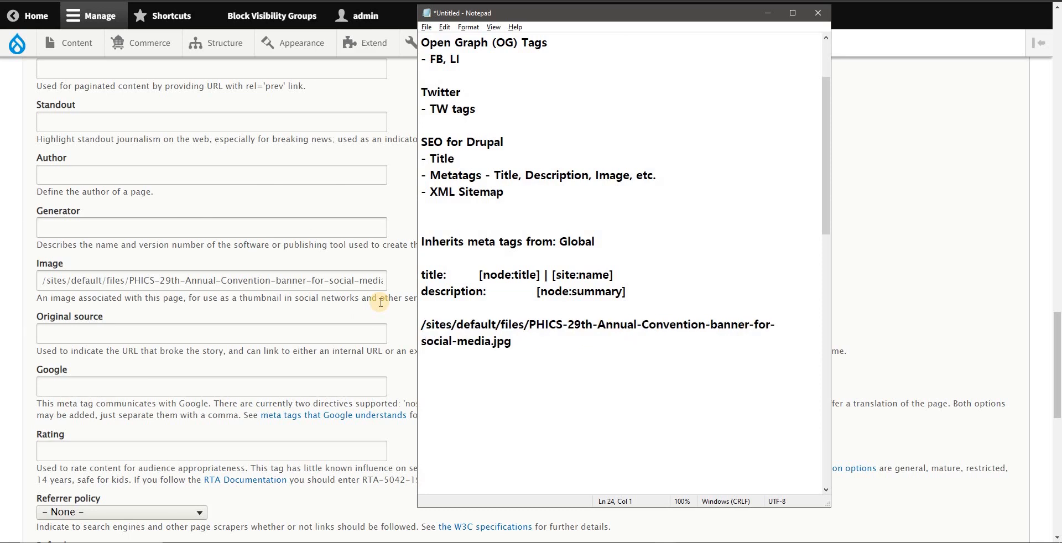
pyautogui.write('i')
pyautogui.press('BackSpace')
pyautogui.write('imsh')
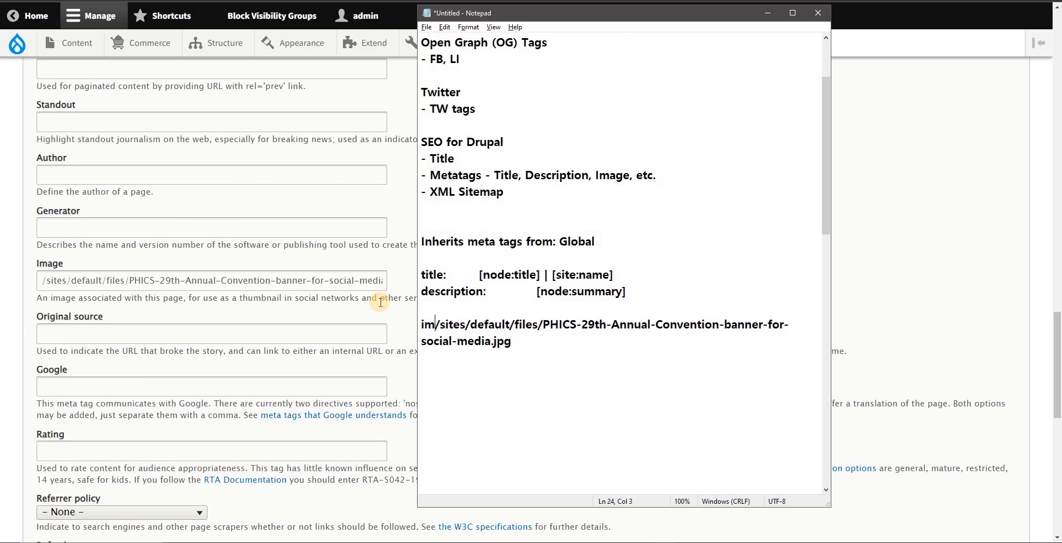
pyautogui.press('BackSpace')
pyautogui.press('BackSpace')
pyautogui.write('age')
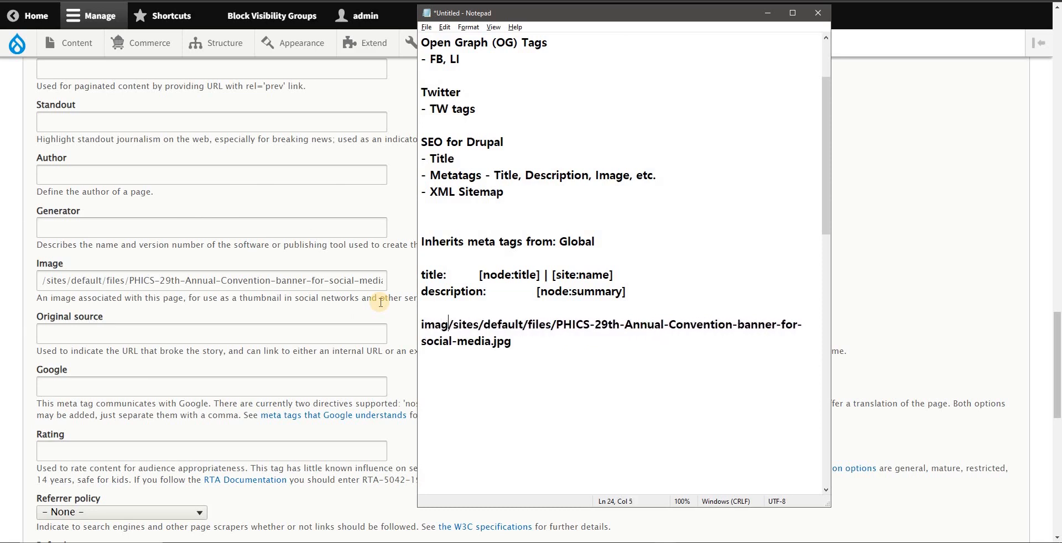
pyautogui.write(':')
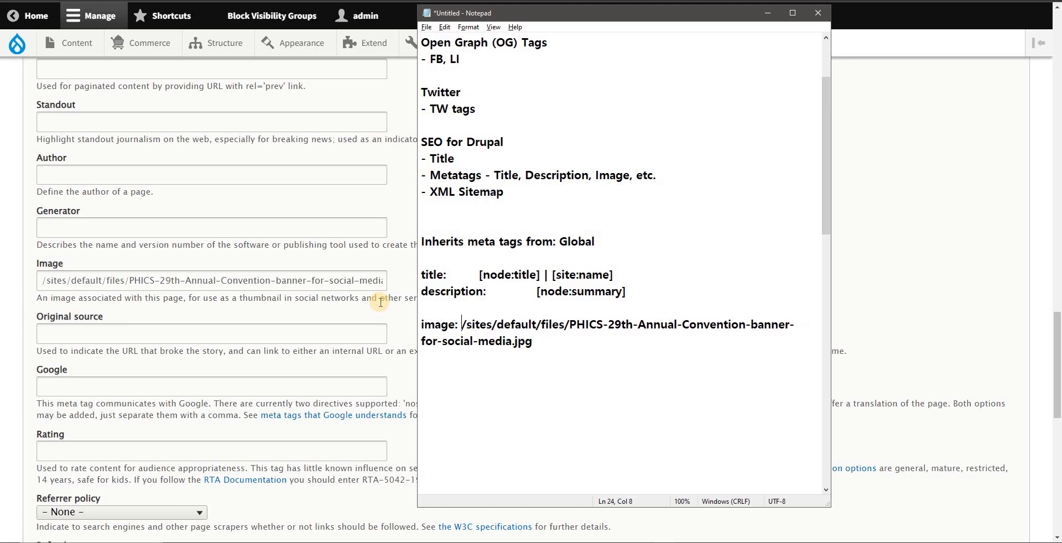
# Step: Collapse the Advanced and Basic tags sections of the Basic page defaults form
pyautogui.click(28, 215)
pyautogui.scroll(15, 22, 208)
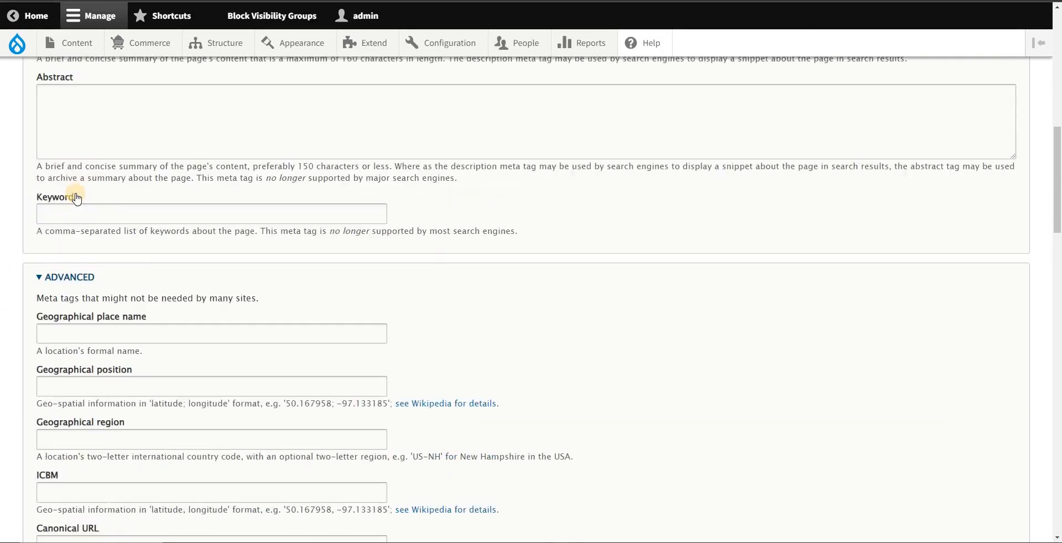
pyautogui.scroll(1, 76, 199)
pyautogui.click(81, 332)
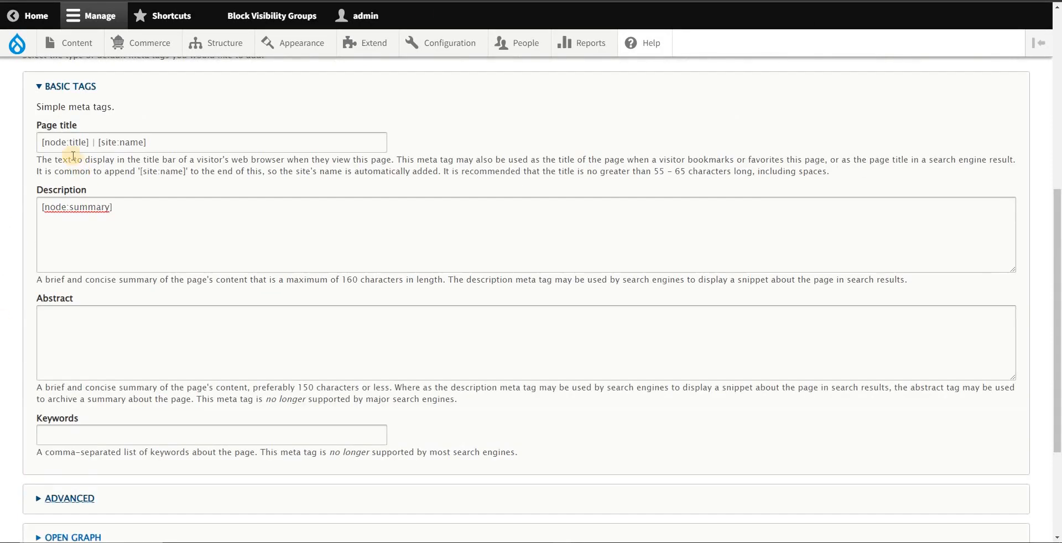
pyautogui.click(85, 90)
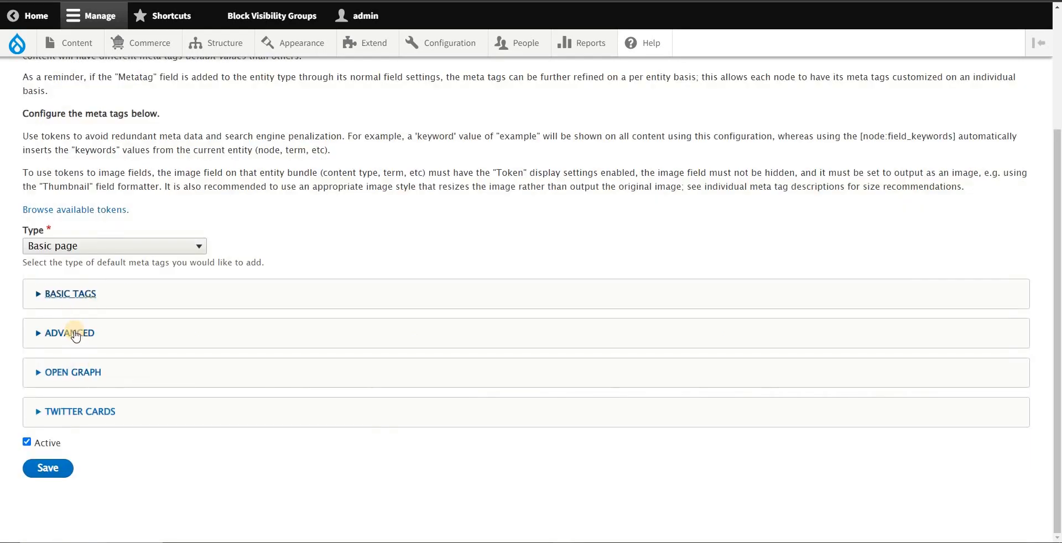
# Step: Expand the Open Graph section, look over its Title, Description and Image fields, and collapse it again
pyautogui.click(77, 372)
pyautogui.scroll(-5, 215, 361)
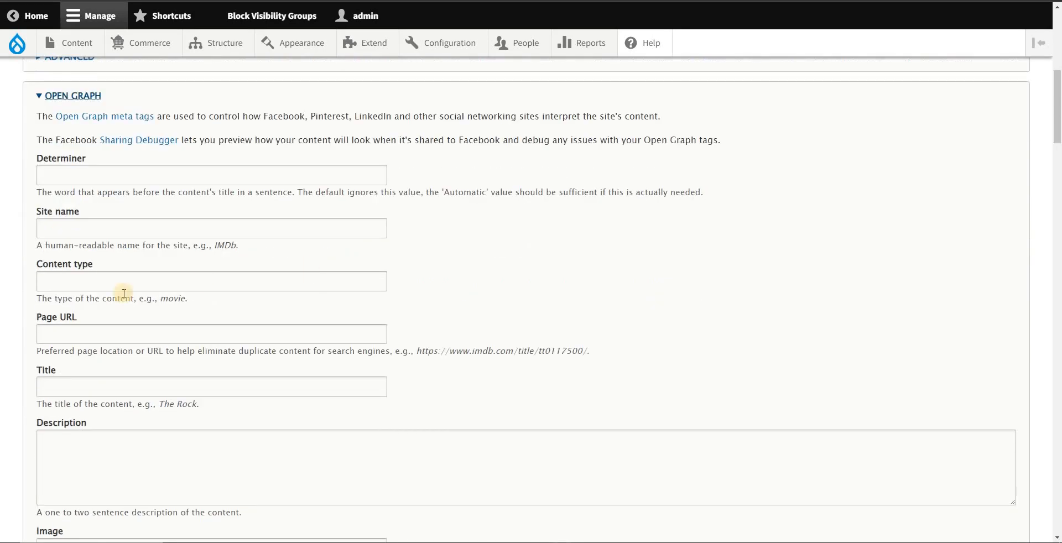
pyautogui.click(90, 451)
pyautogui.click(98, 101)
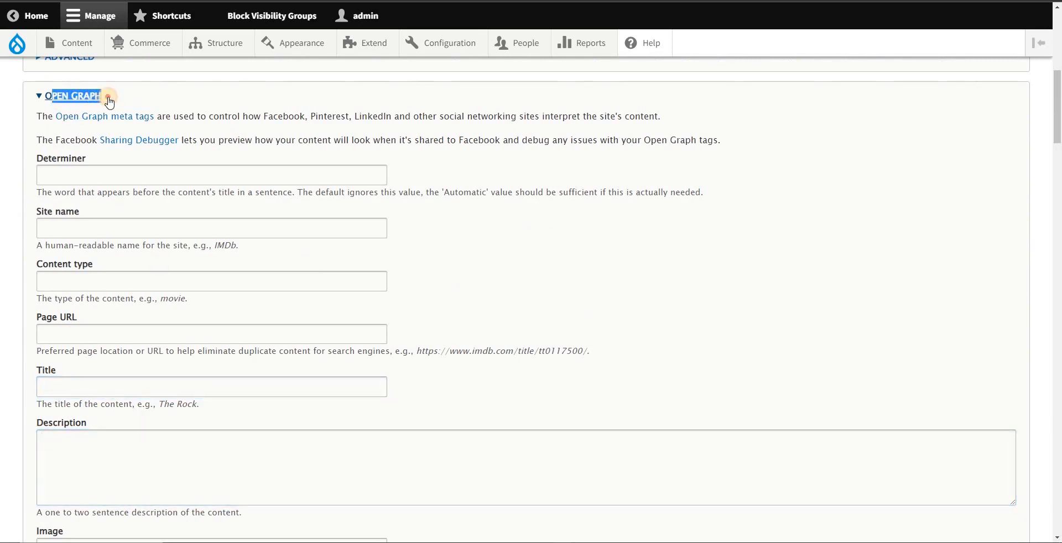
# Step: Expand the Twitter Cards section and examine its card type options and the Description, Title and Image URL fields
pyautogui.scroll(-2, 169, 393)
pyautogui.click(94, 412)
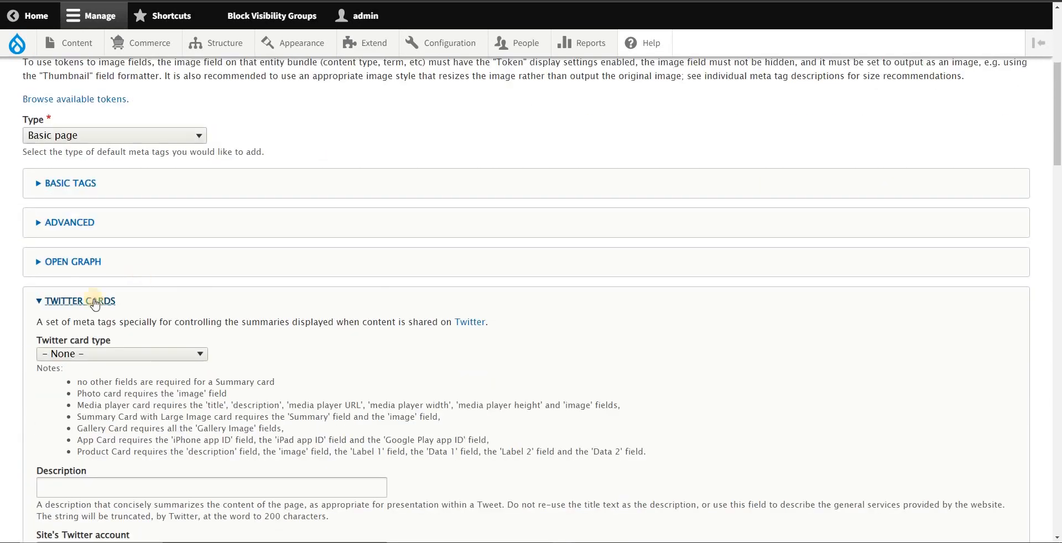
pyautogui.click(142, 359)
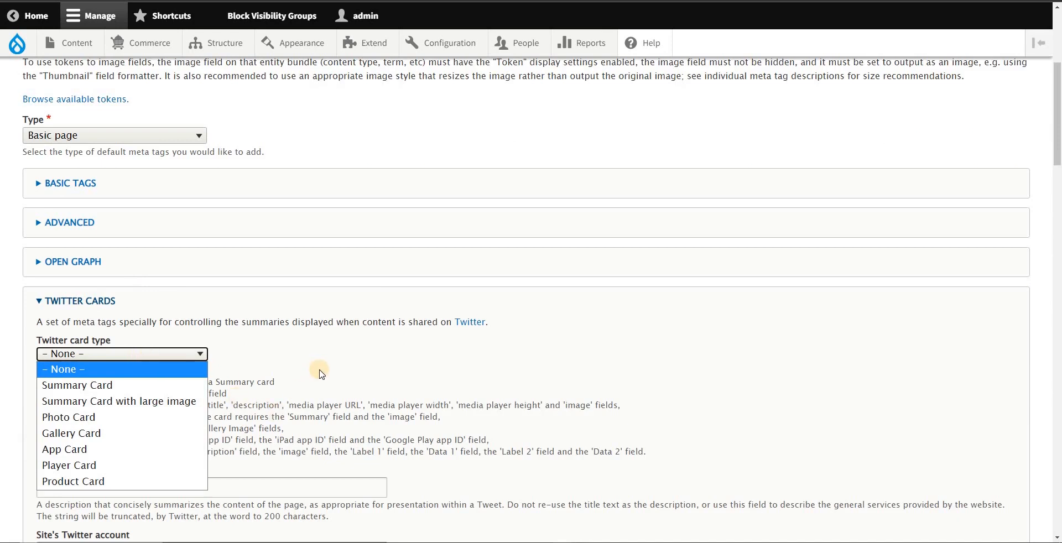
pyautogui.scroll(-4, 321, 374)
pyautogui.click(88, 378)
pyautogui.scroll(-2, 90, 378)
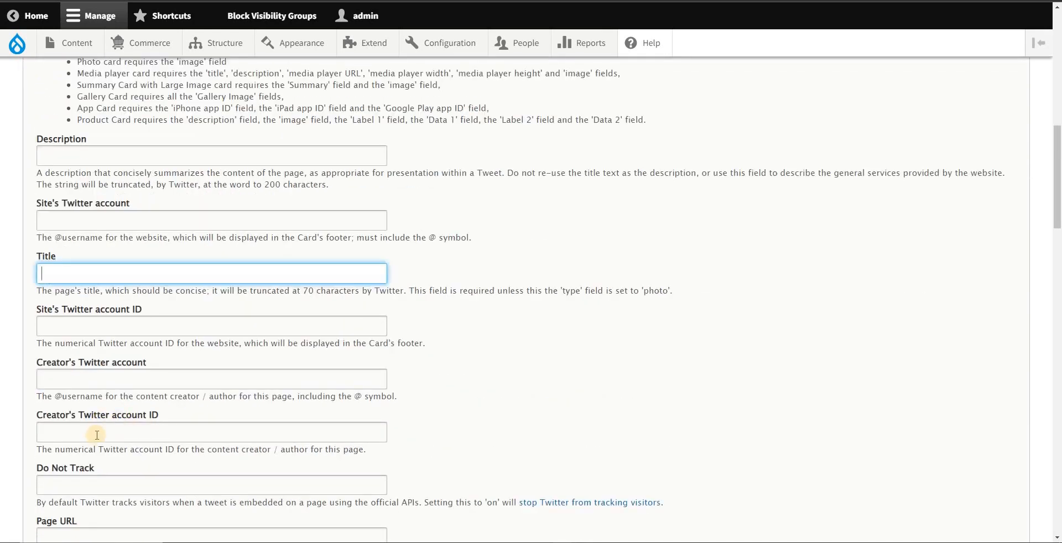
pyautogui.scroll(-2, 97, 435)
pyautogui.scroll(-6, 95, 437)
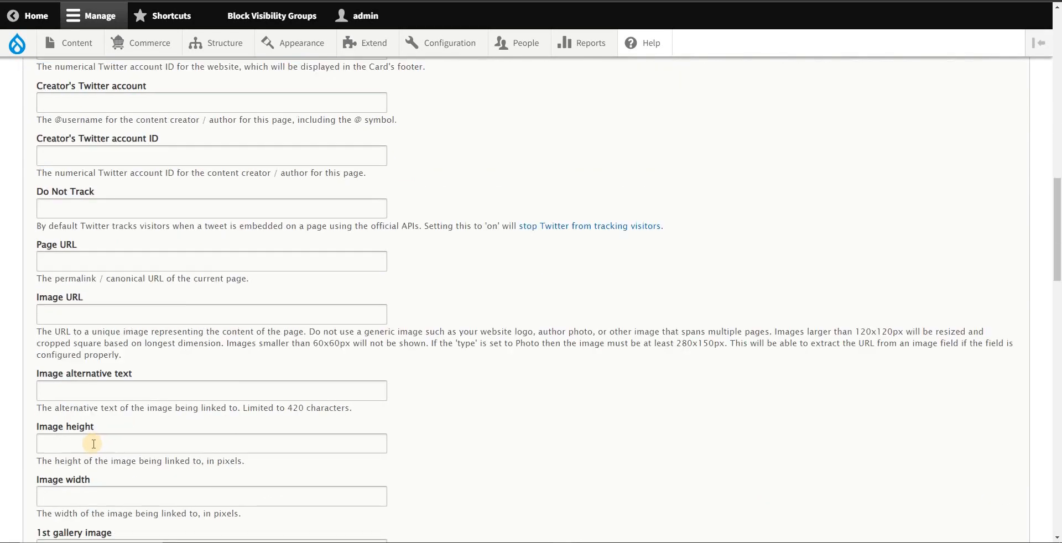
pyautogui.scroll(7, 99, 438)
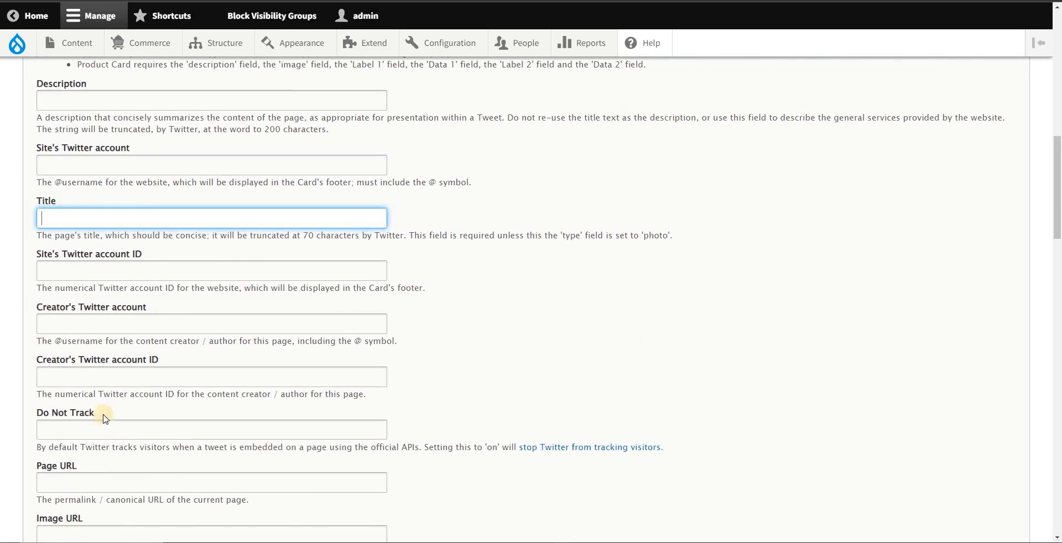
pyautogui.click(69, 99)
pyautogui.scroll(-4, 166, 327)
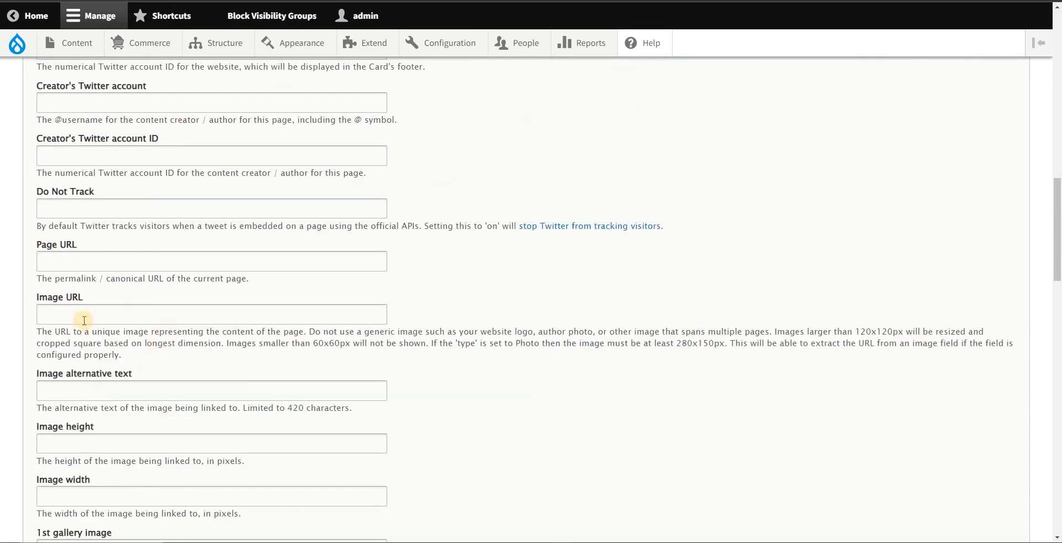
pyautogui.click(176, 308)
pyautogui.scroll(10, 222, 285)
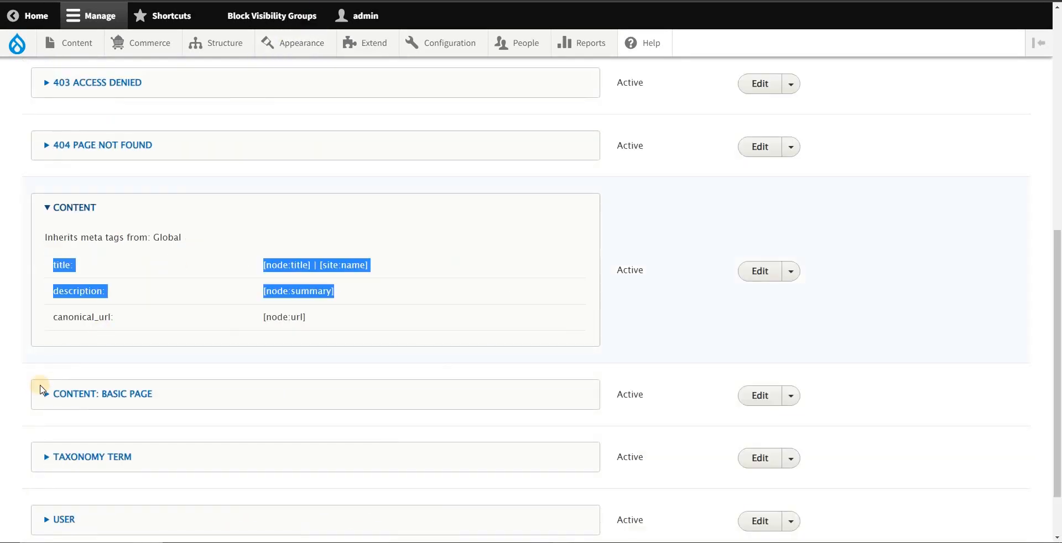
# Step: Expand the Content: Basic page entry in the Metatag defaults list and compare its tags with the Content entry
pyautogui.click(11, 368)
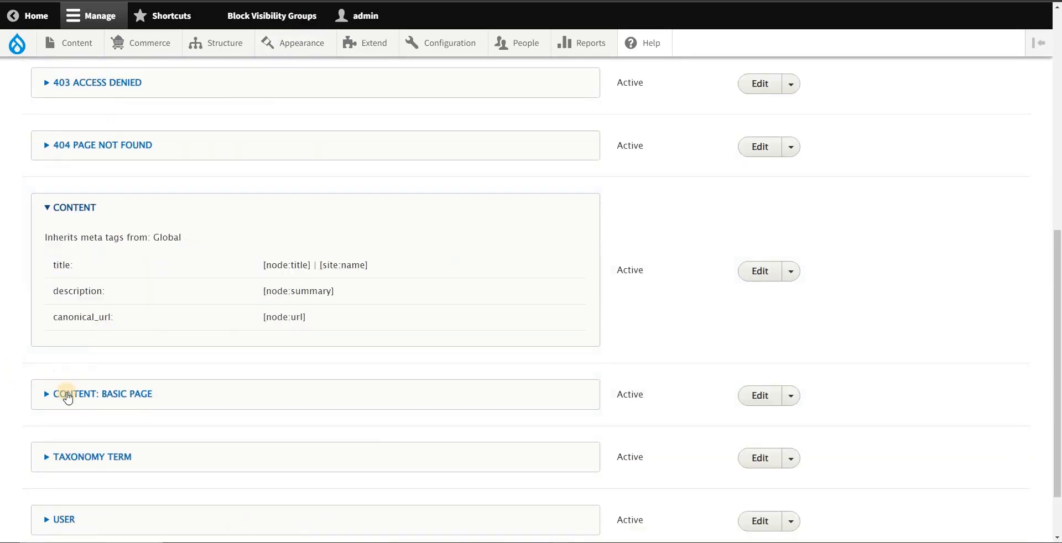
pyautogui.click(96, 396)
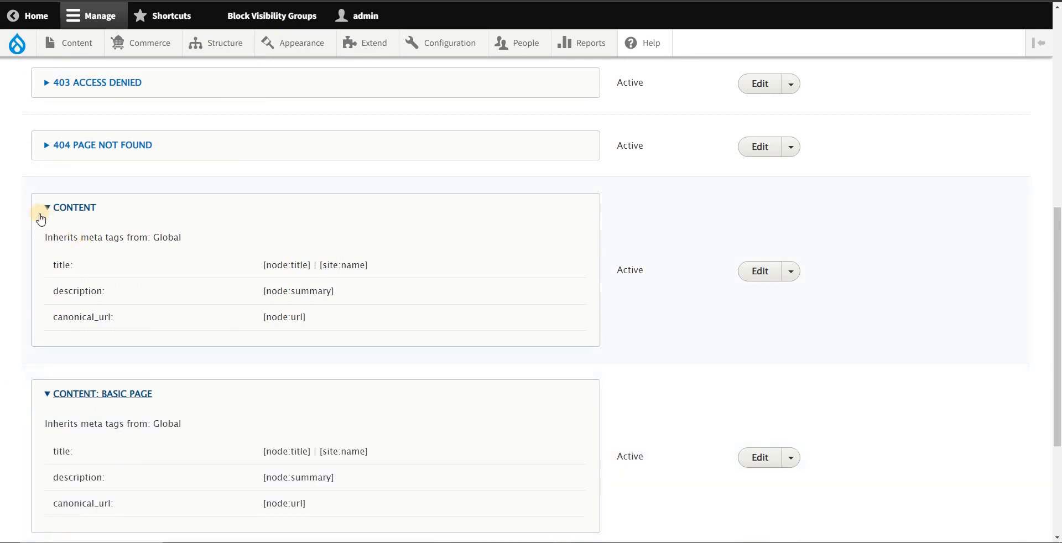
pyautogui.moveTo(44, 206); pyautogui.dragTo(140, 298)
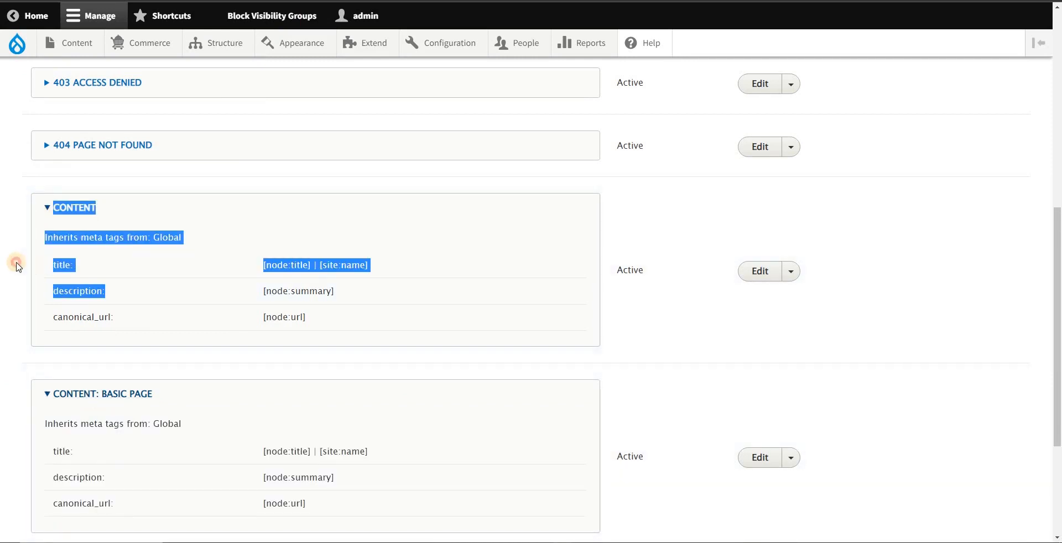
pyautogui.click(93, 295)
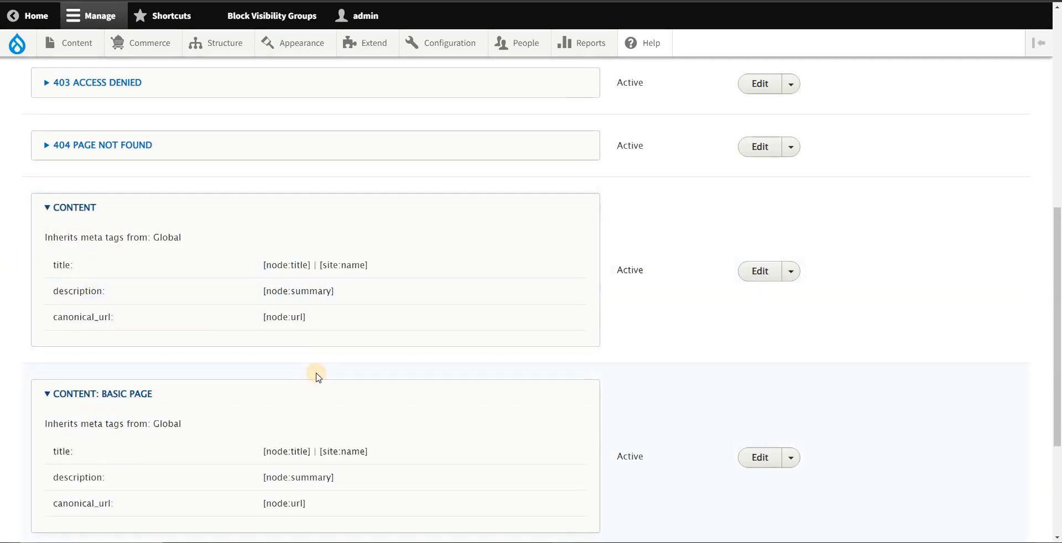
pyautogui.scroll(-1, 308, 358)
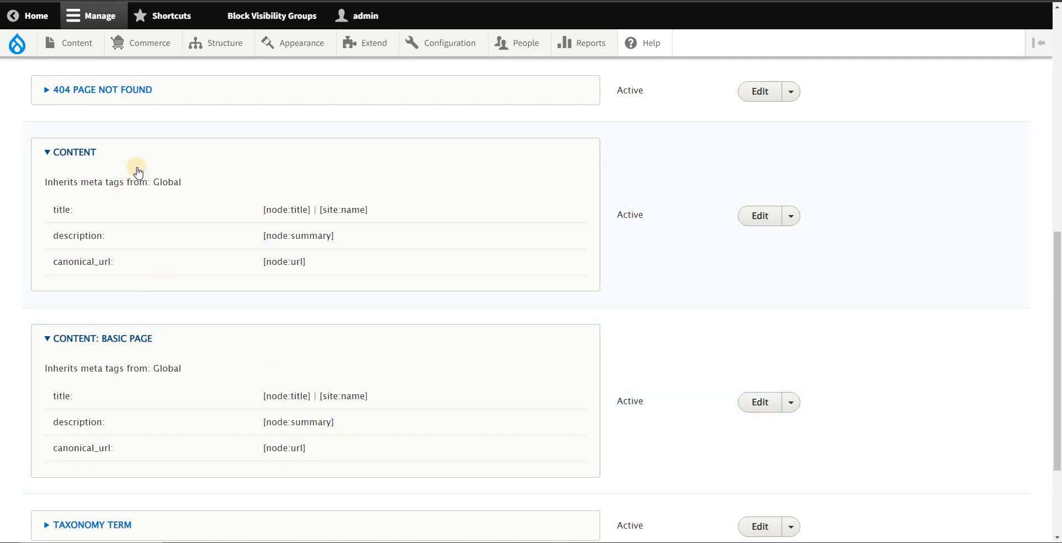
pyautogui.scroll(-2, 525, 337)
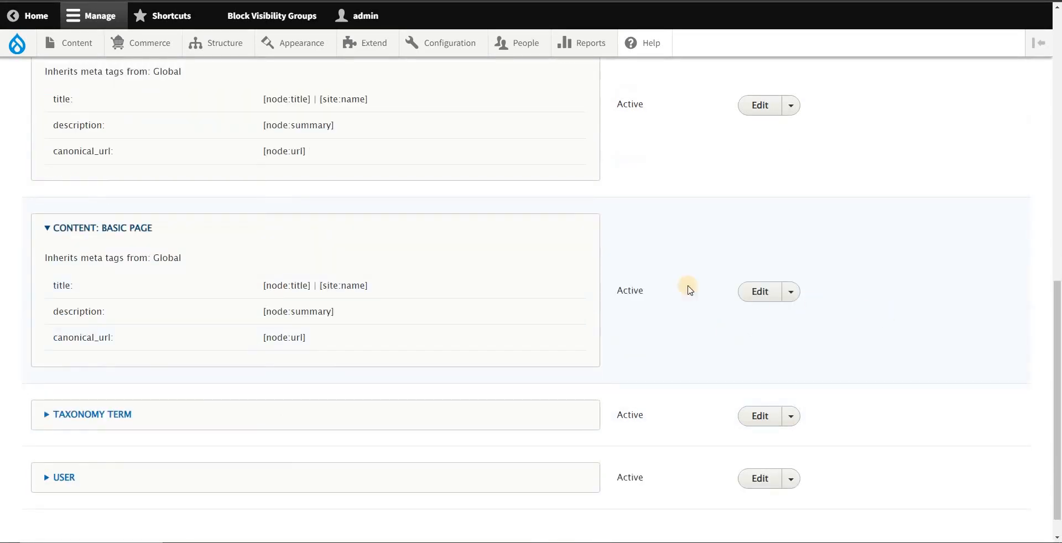
pyautogui.moveTo(43, 230); pyautogui.dragTo(650, 297)
pyautogui.click(667, 303)
# Step: Open the Content: Basic page defaults for editing and check the Page title and Description tokens against the notes
pyautogui.click(760, 291)
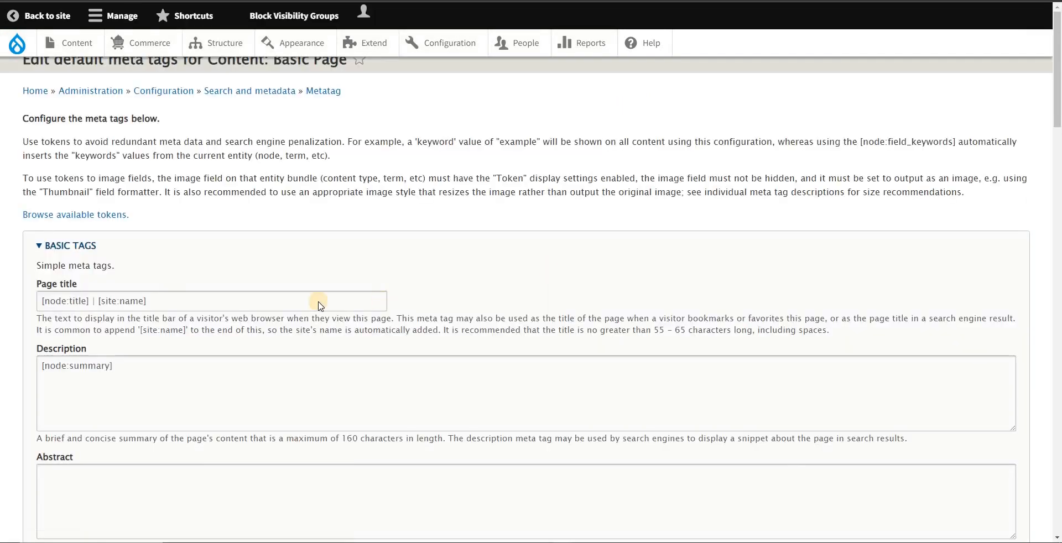
pyautogui.scroll(-2, 192, 280)
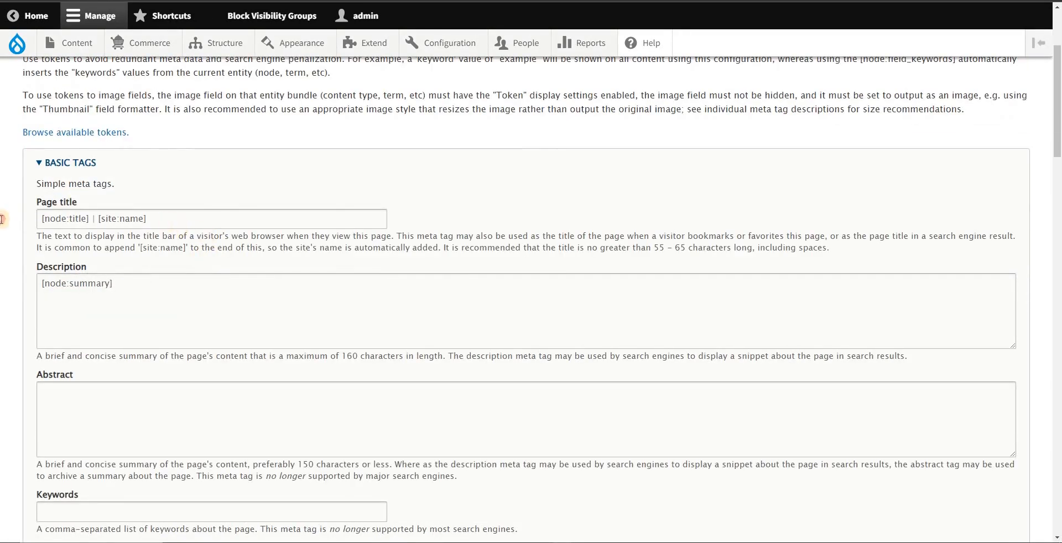
pyautogui.moveTo(174, 220); pyautogui.dragTo(1, 220)
pyautogui.click(209, 303)
pyautogui.hotkey('alt', 'Tab')
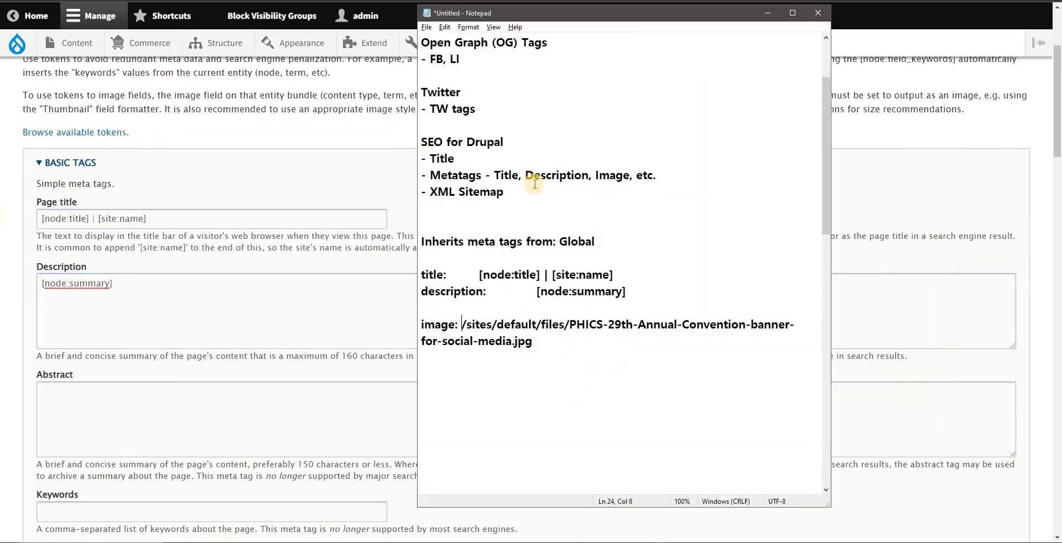
pyautogui.click(243, 298)
pyautogui.scroll(-1, 165, 339)
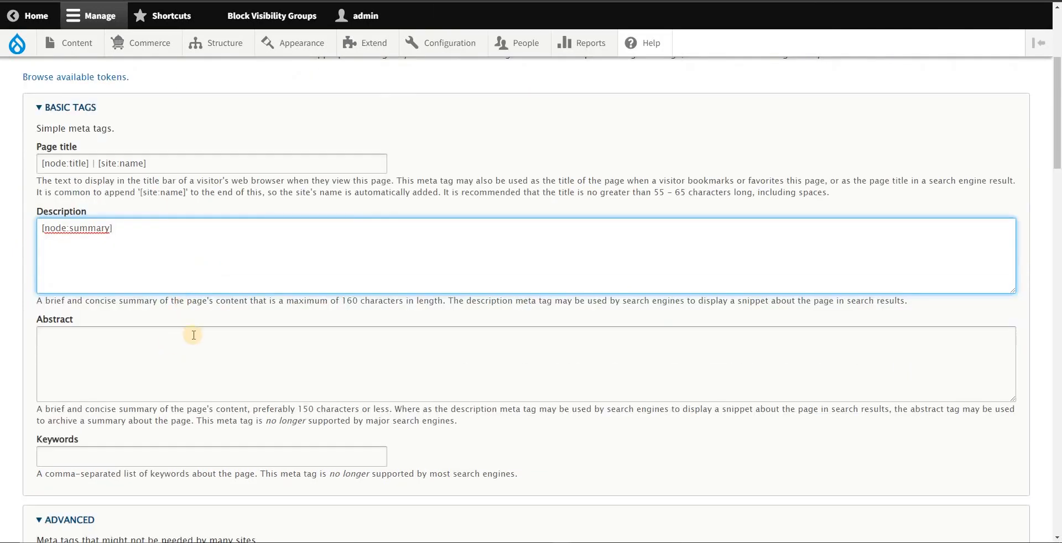
pyautogui.moveTo(40, 163); pyautogui.dragTo(175, 188)
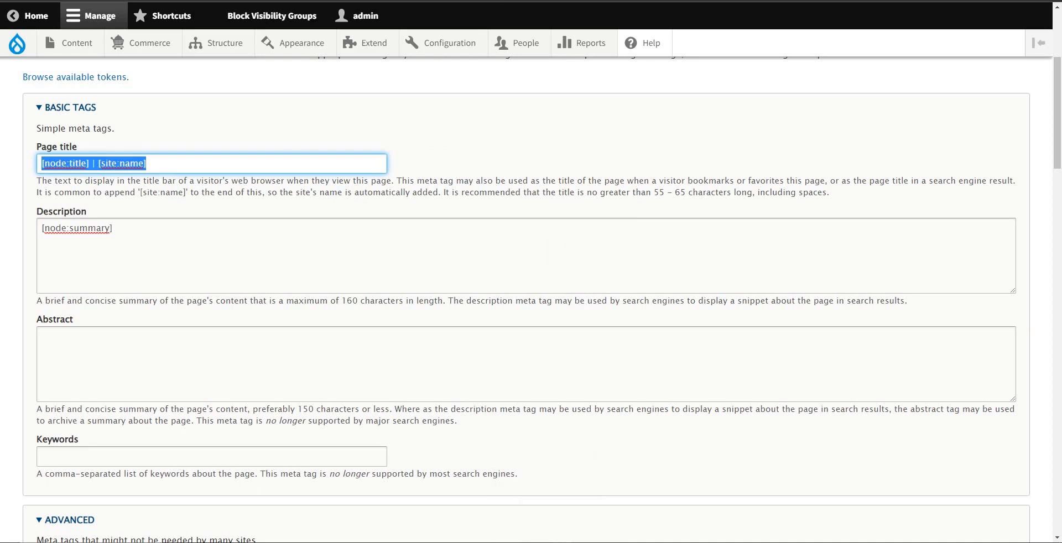
pyautogui.click(82, 229)
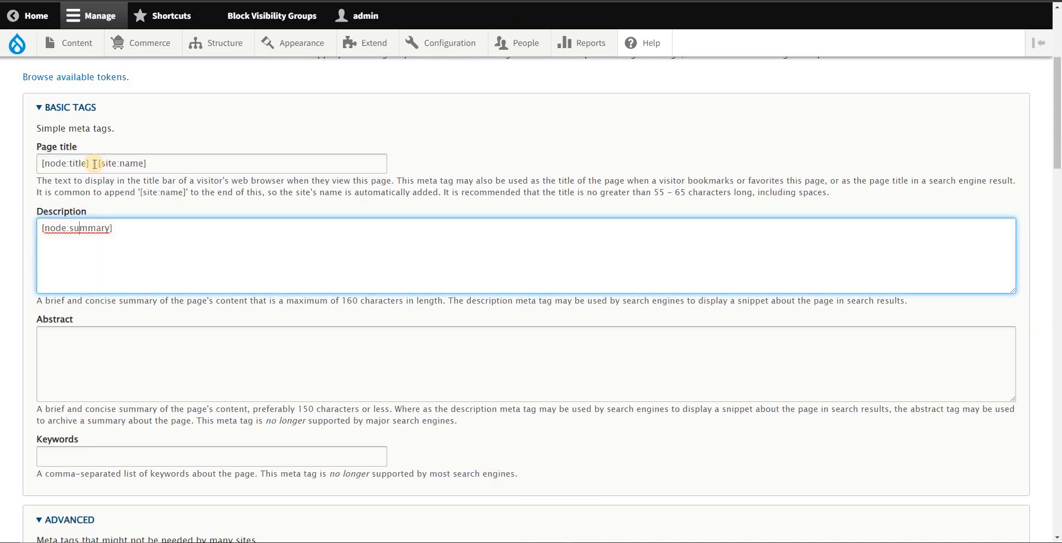
# Step: Compare the [node:title] token in the Page title with the Title field of the PHICS 28th Annual Convention page
pyautogui.doubleClick(50, 163)
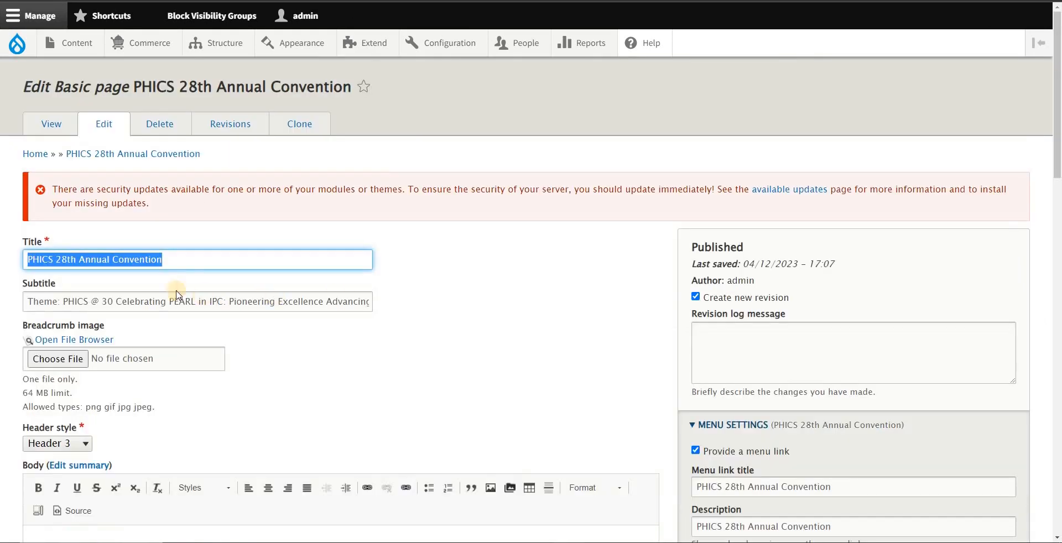
pyautogui.click(186, 262)
pyautogui.moveTo(29, 259); pyautogui.dragTo(162, 261)
pyautogui.moveTo(63, 87); pyautogui.dragTo(103, 87)
pyautogui.click(204, 257)
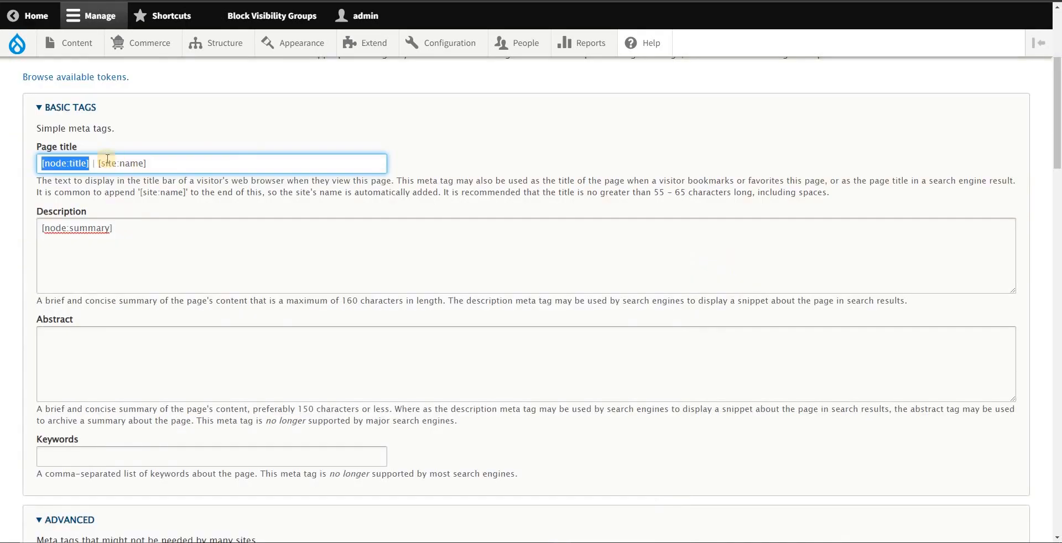
# Step: Check the [site:name] token in the Page title and open the Basic site settings in a new tab
pyautogui.moveTo(99, 163); pyautogui.dragTo(146, 163)
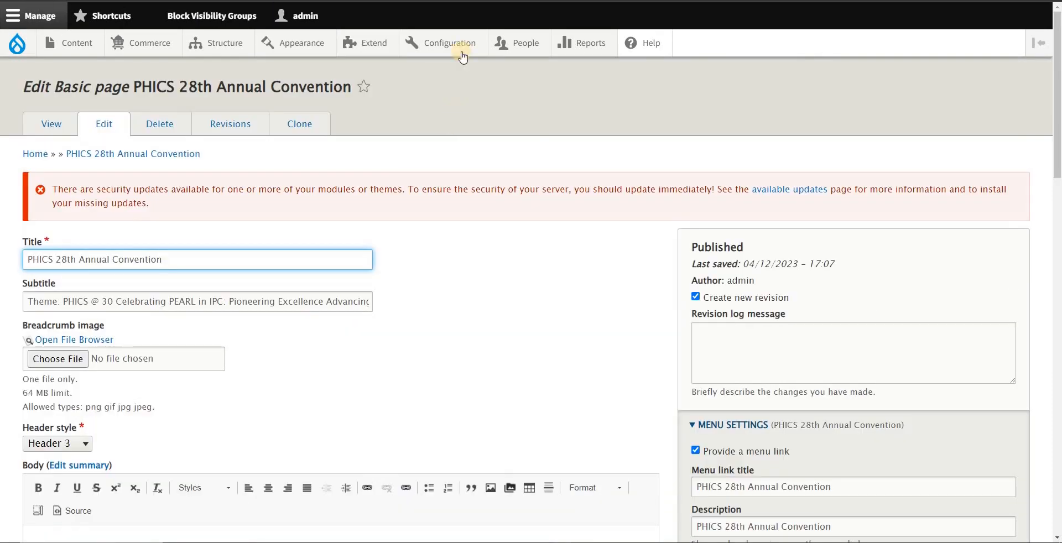
pyautogui.moveTo(457, 50)
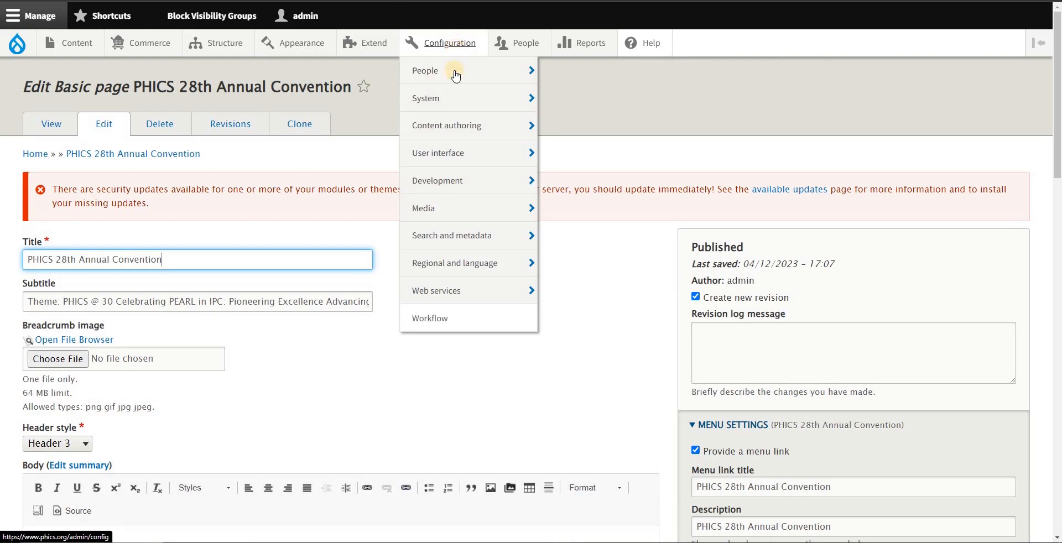
pyautogui.moveTo(454, 101)
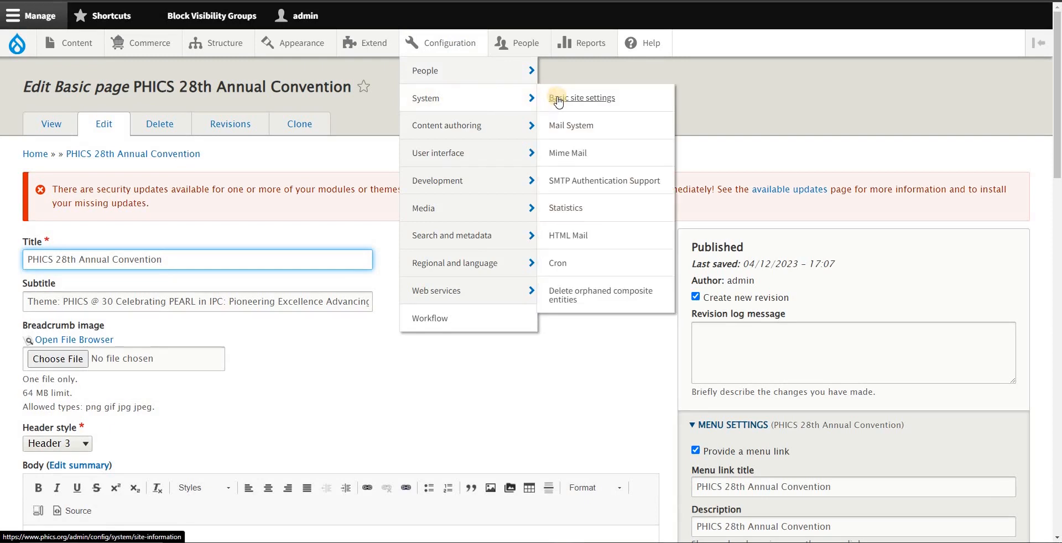
pyautogui.rightClick(573, 106)
pyautogui.click(574, 108)
pyautogui.click(271, 0)
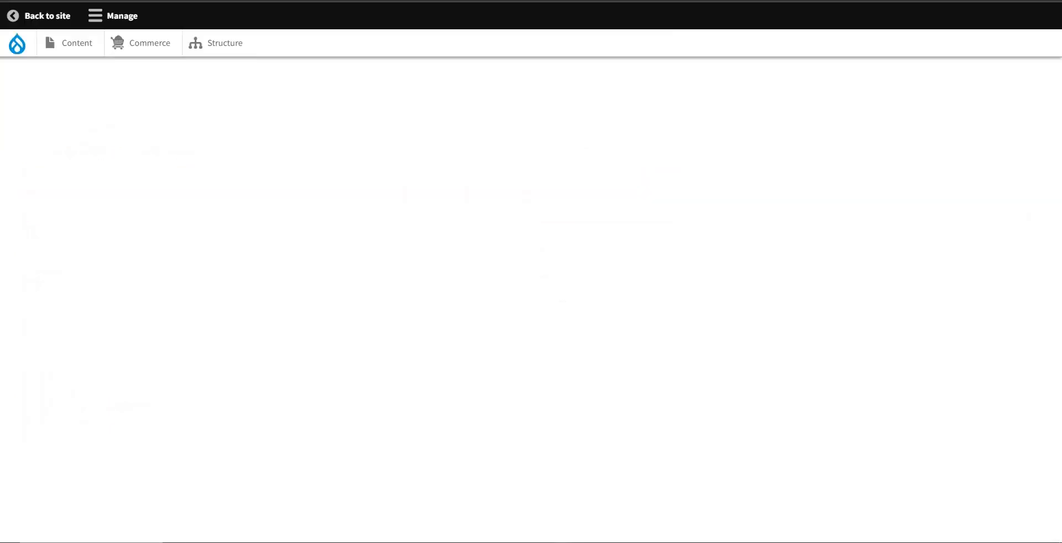
# Step: Copy the Site name, Philippine Hospital Infection Control Society (PHICS), Inc., into the Notepad notes on a separate line below the title tokens
pyautogui.moveTo(292, 254); pyautogui.dragTo(16, 239)
pyautogui.hotkey('ctrl', 'c')
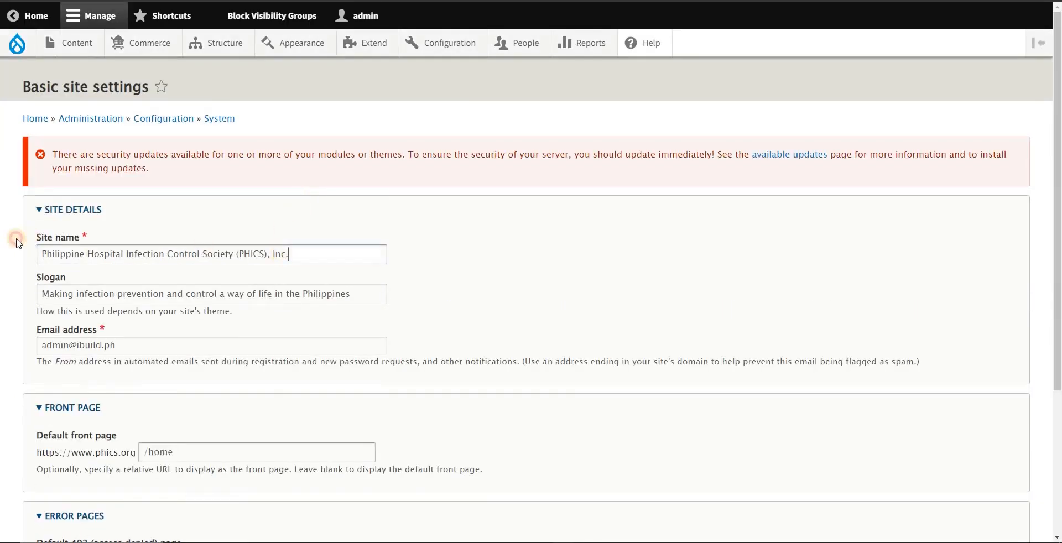
pyautogui.hotkey('alt', 'Tab')
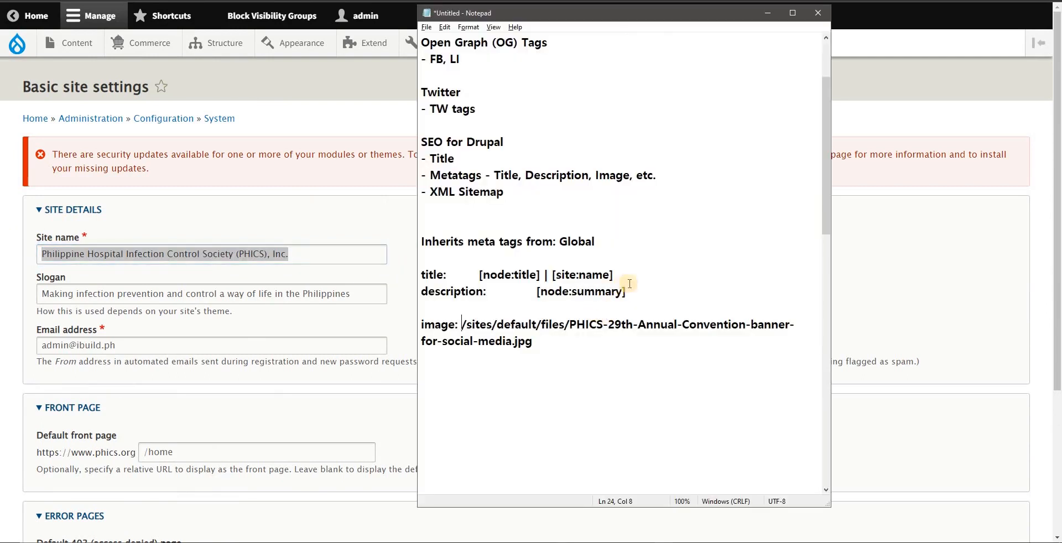
pyautogui.press('Return')
pyautogui.press('Return')
pyautogui.press('Return')
pyautogui.press('Up')
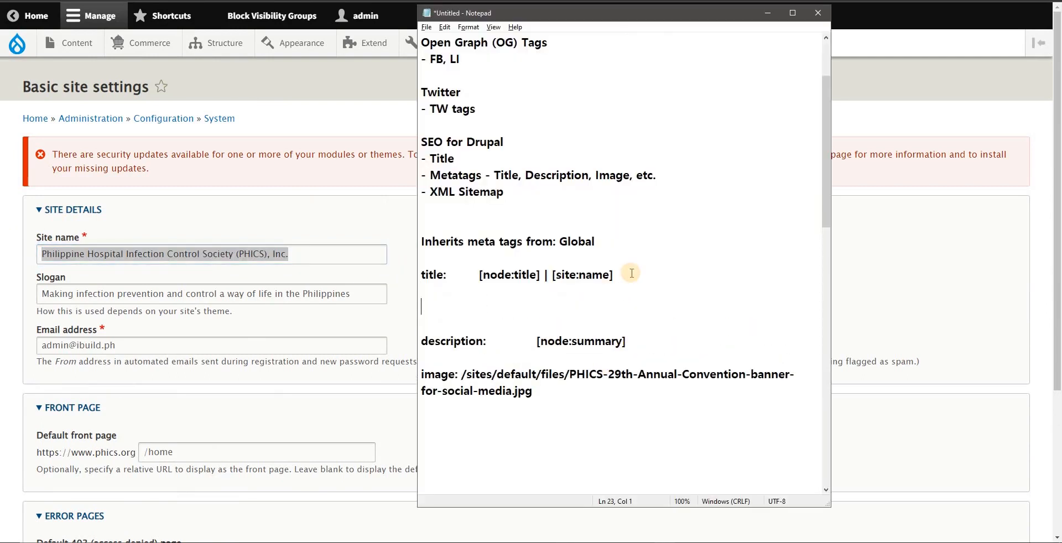
pyautogui.moveTo(446, 275); pyautogui.dragTo(405, 273)
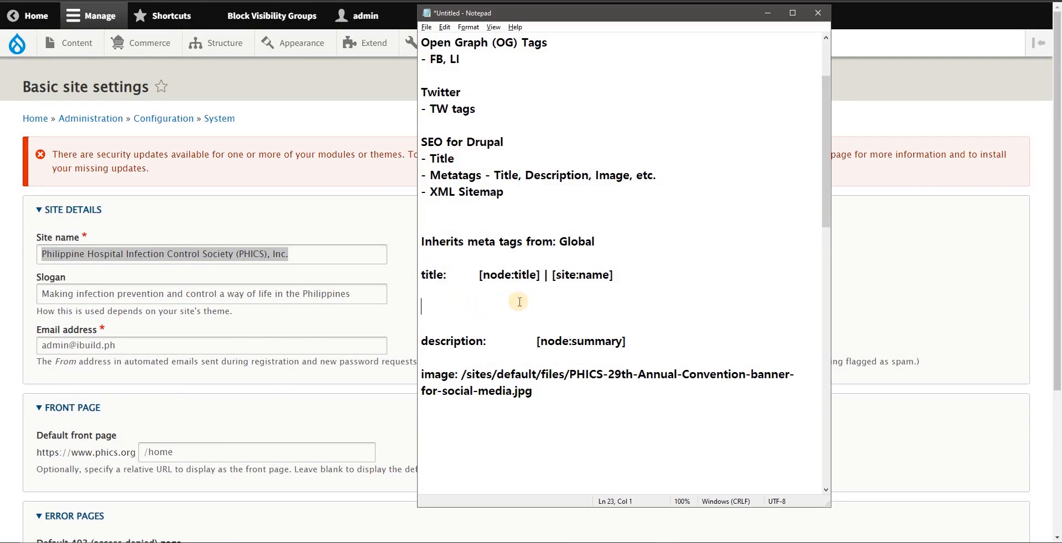
pyautogui.hotkey('ctrl', 'v')
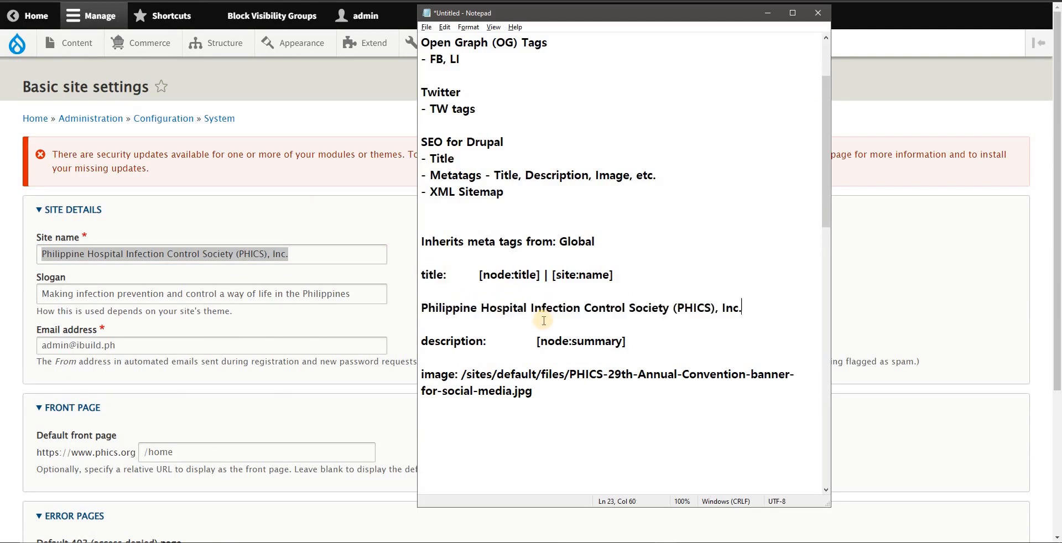
# Step: Put "PHICS 28th Annual Convention |" before the society name in the notes, copying the page's Title, and widen the Notepad window to fit the line
pyautogui.moveTo(551, 275); pyautogui.dragTo(613, 275)
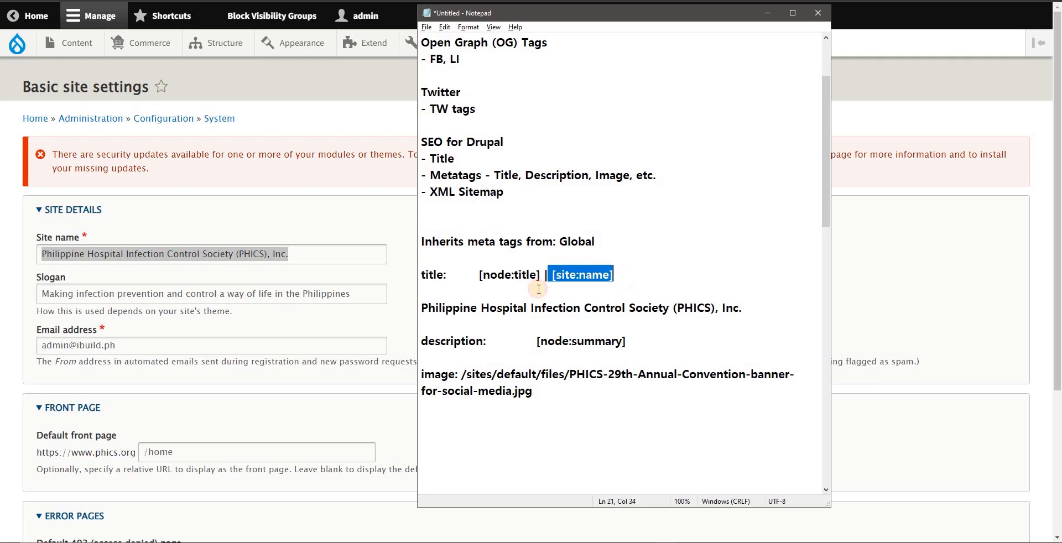
pyautogui.click(422, 308)
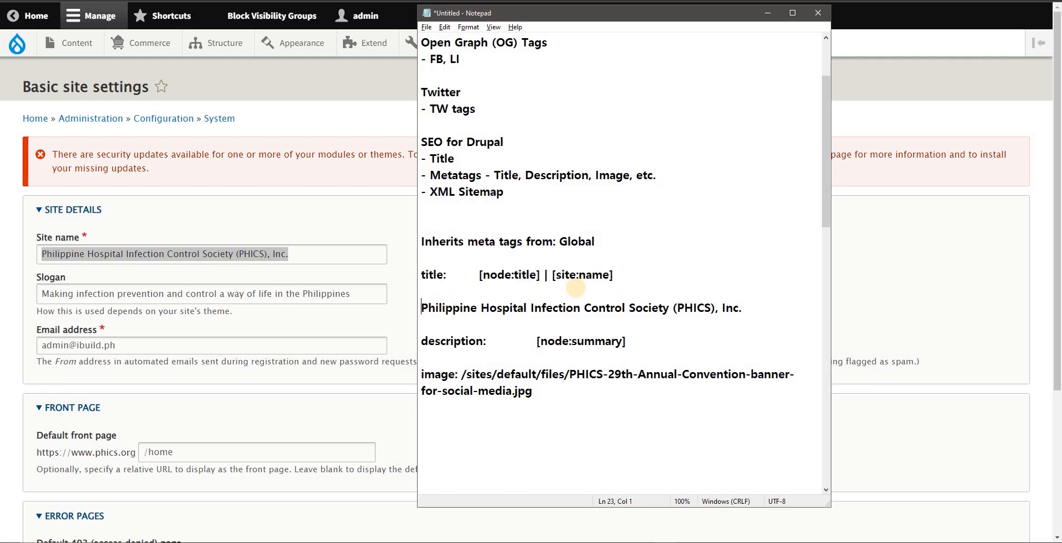
pyautogui.write('|')
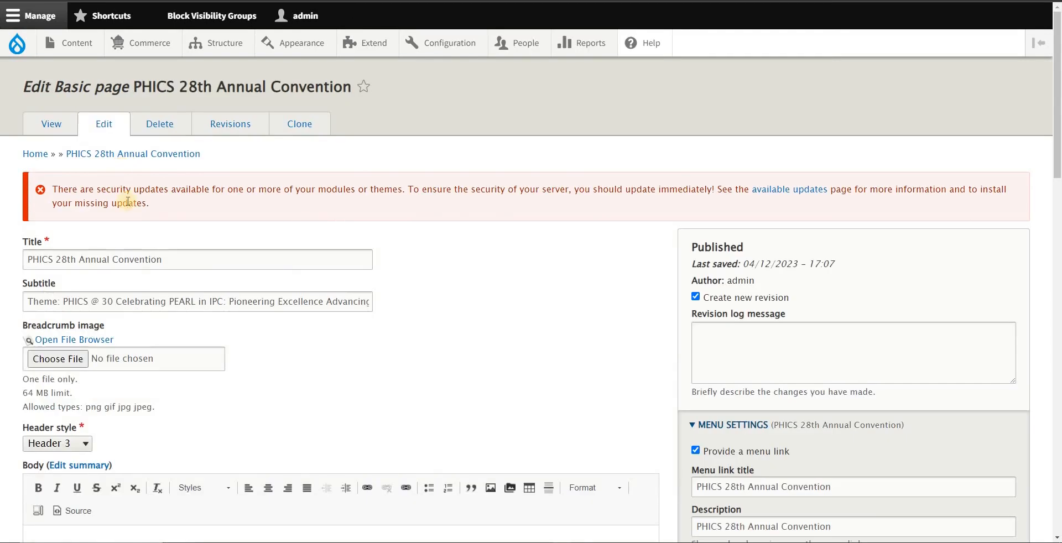
pyautogui.moveTo(26, 260); pyautogui.dragTo(477, 253)
pyautogui.hotkey('ctrl', 'c')
pyautogui.hotkey('alt', 'Tab')
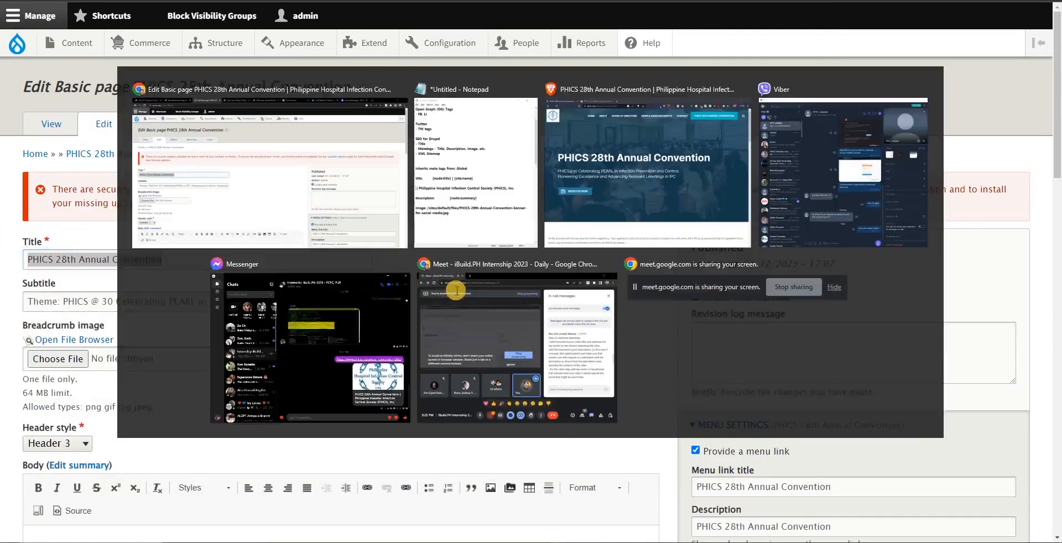
pyautogui.hotkey('ctrl', 'v')
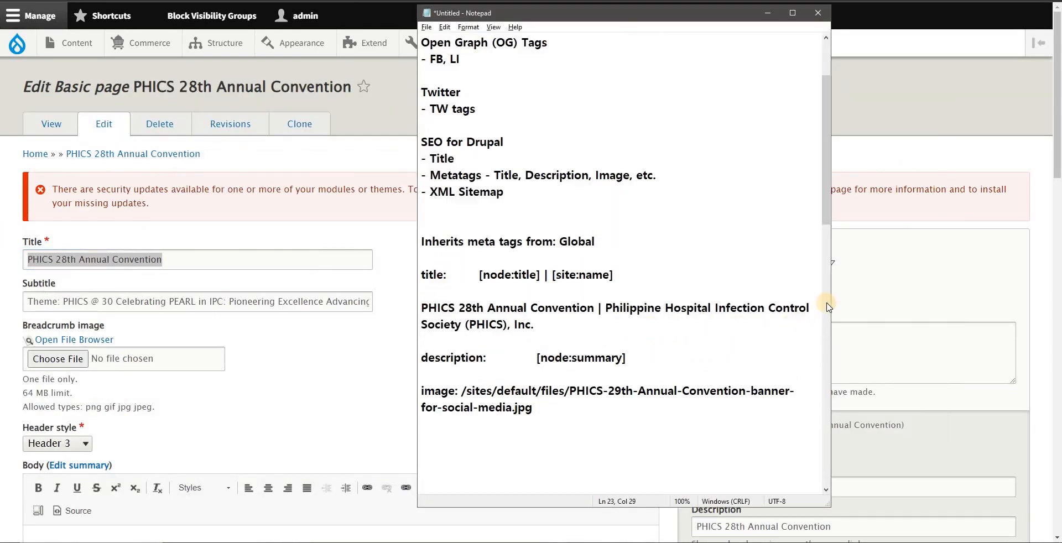
pyautogui.moveTo(831, 303); pyautogui.dragTo(387, 306)
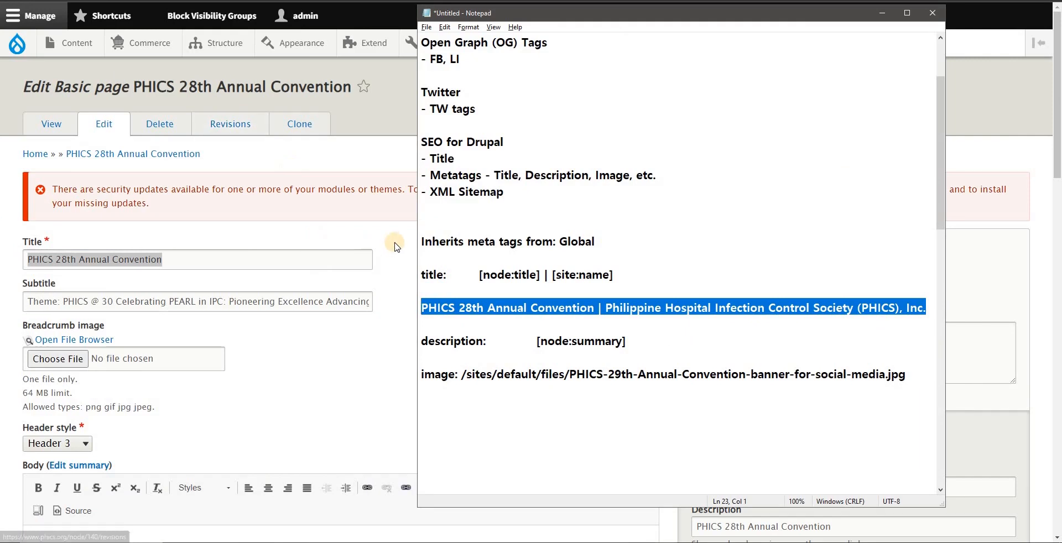
# Step: Check the Page title and Description tokens in the Content: Basic page meta tag defaults
pyautogui.click(415, 248)
pyautogui.scroll(-1, 415, 248)
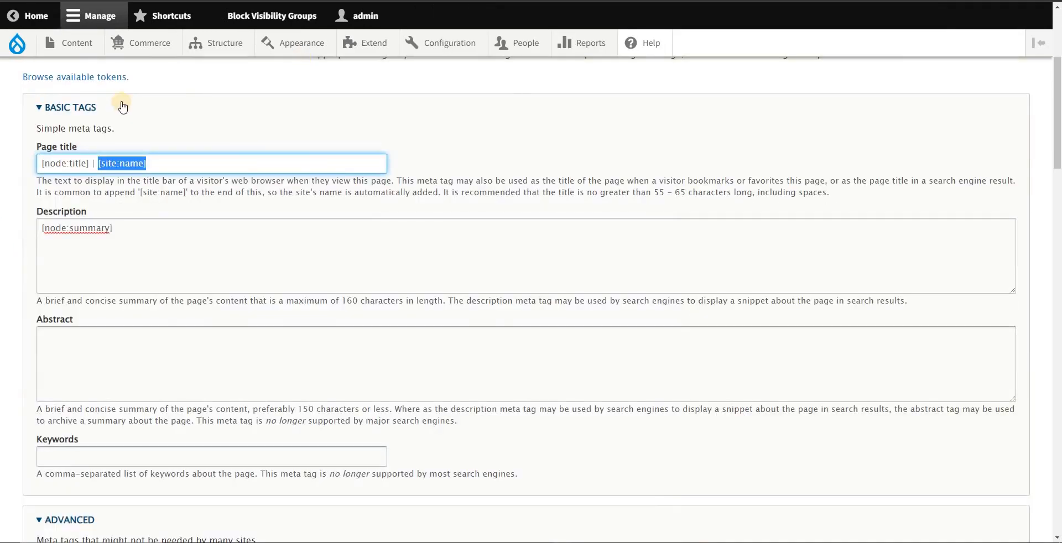
pyautogui.scroll(4, 184, 109)
pyautogui.moveTo(223, 86); pyautogui.dragTo(329, 98)
pyautogui.scroll(-3, 150, 374)
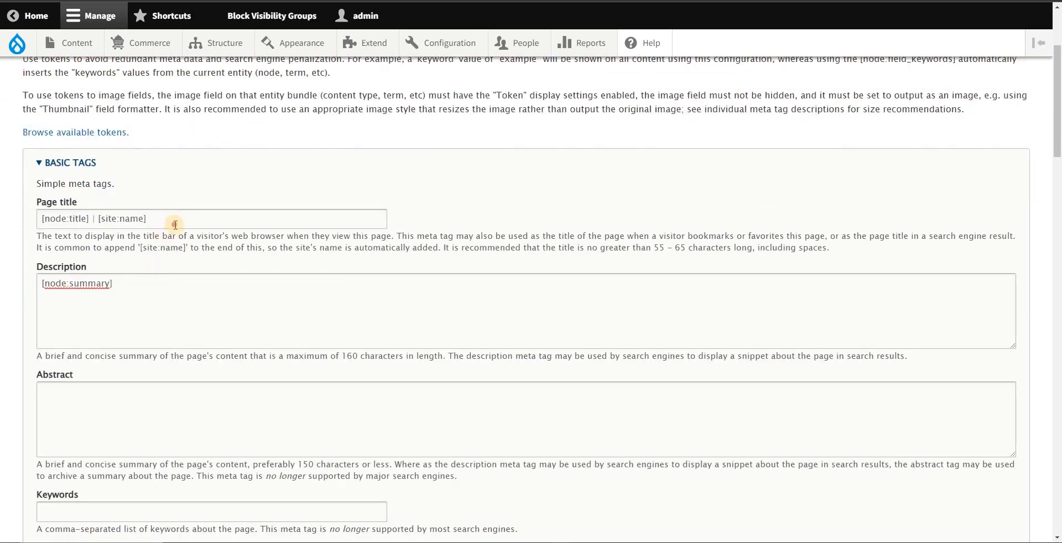
pyautogui.tripleClick(175, 225)
pyautogui.tripleClick(69, 284)
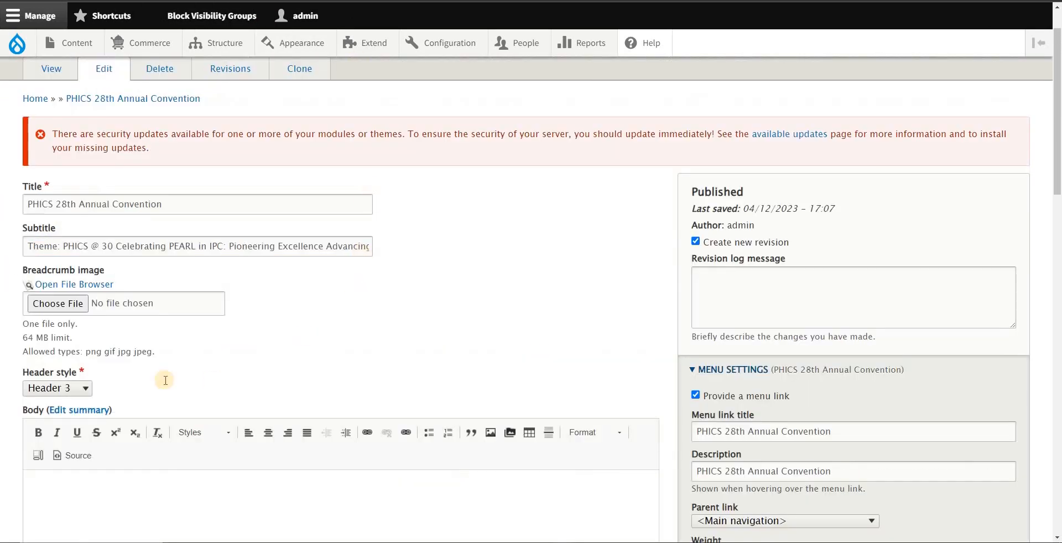
# Step: Enter the placeholder text "ghfjhgj" in the Body of the PHICS 28th Annual Convention page and clear it again
pyautogui.scroll(-3, 165, 380)
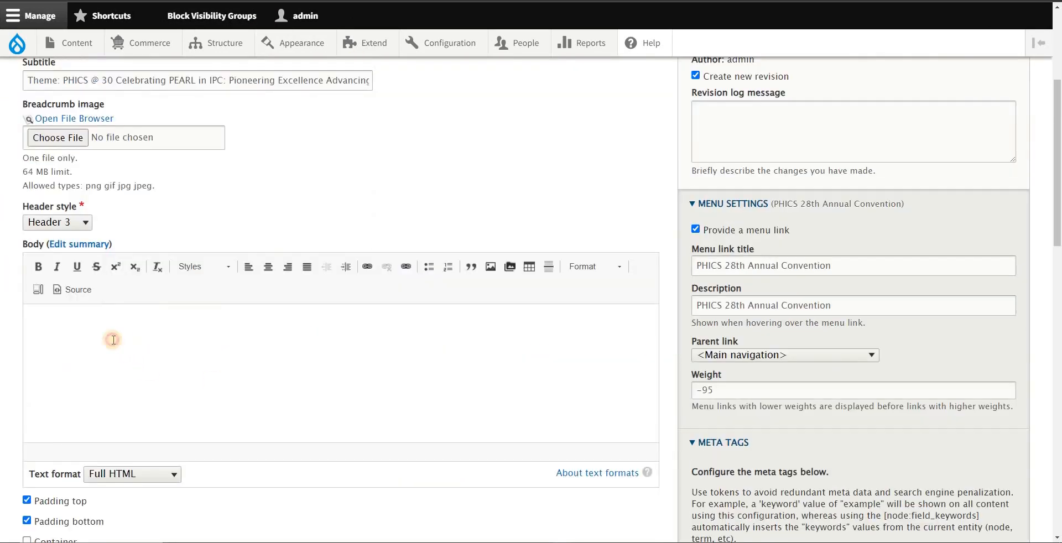
pyautogui.click(111, 351)
pyautogui.write('ghfjhgj')
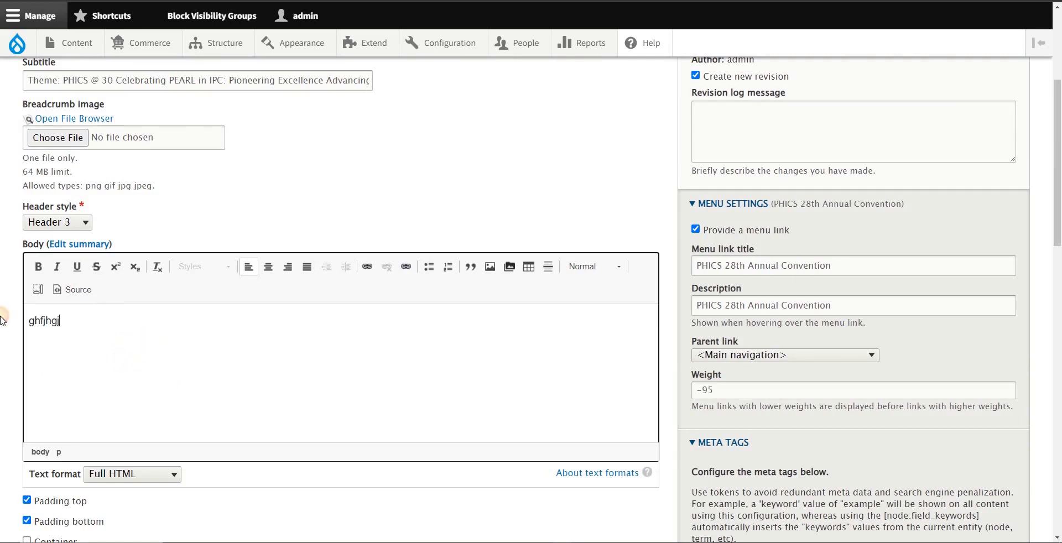
pyautogui.hotkey('ctrl', 'a')
pyautogui.press('BackSpace')
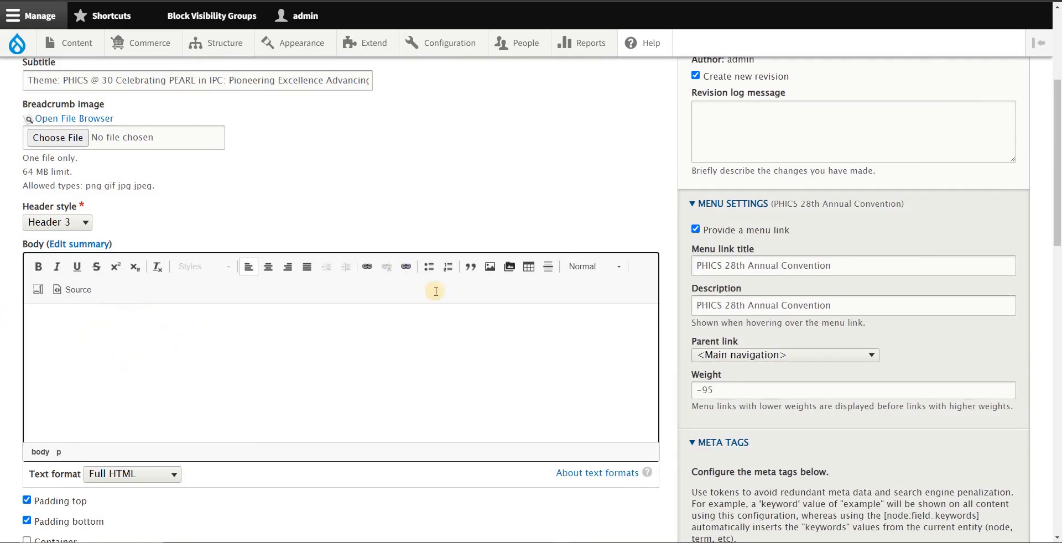
# Step: Clear the [node:summary] token from the page's own Description meta tag and undo the change
pyautogui.scroll(-4, 763, 307)
pyautogui.scroll(-4, 761, 324)
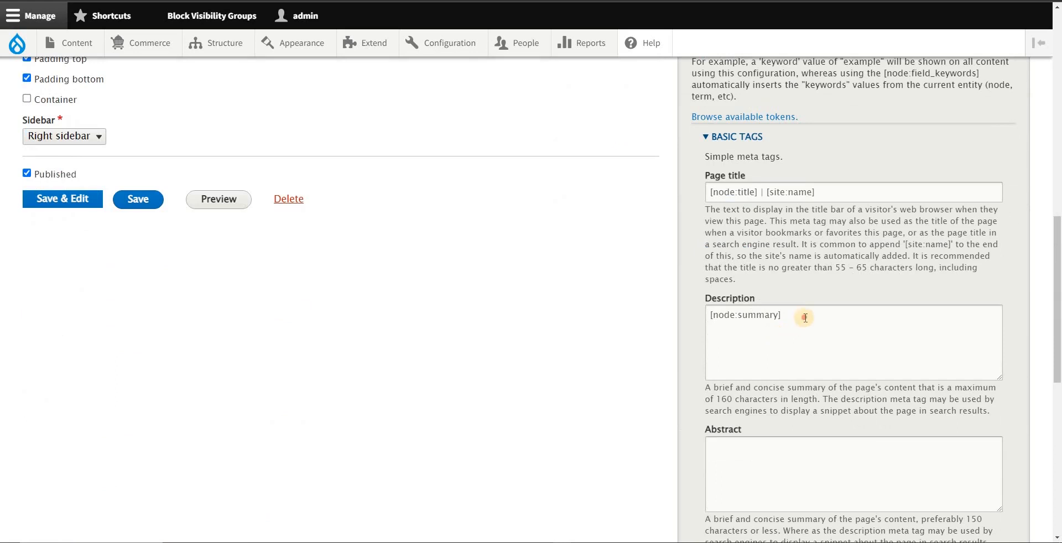
pyautogui.tripleClick(737, 330)
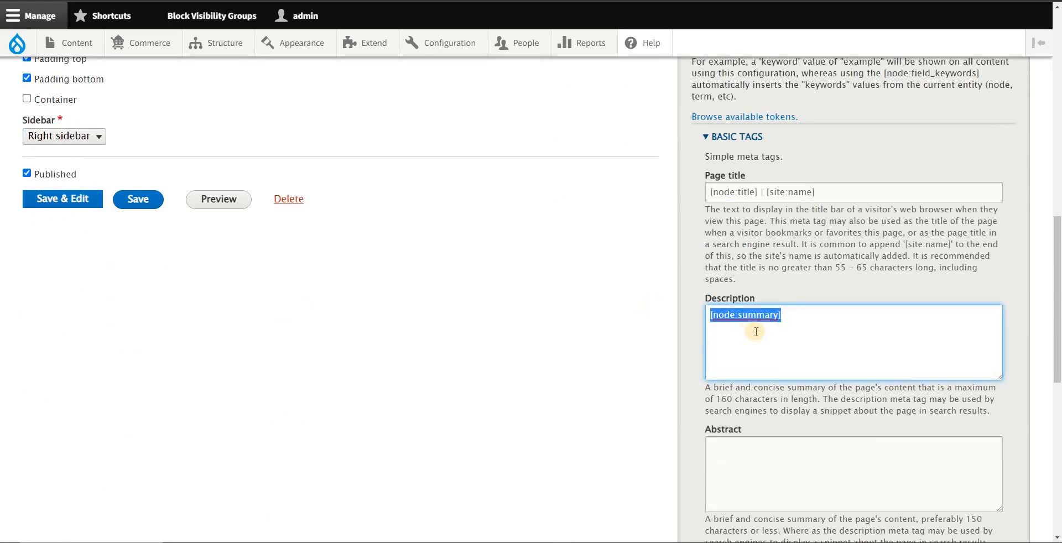
pyautogui.write('D')
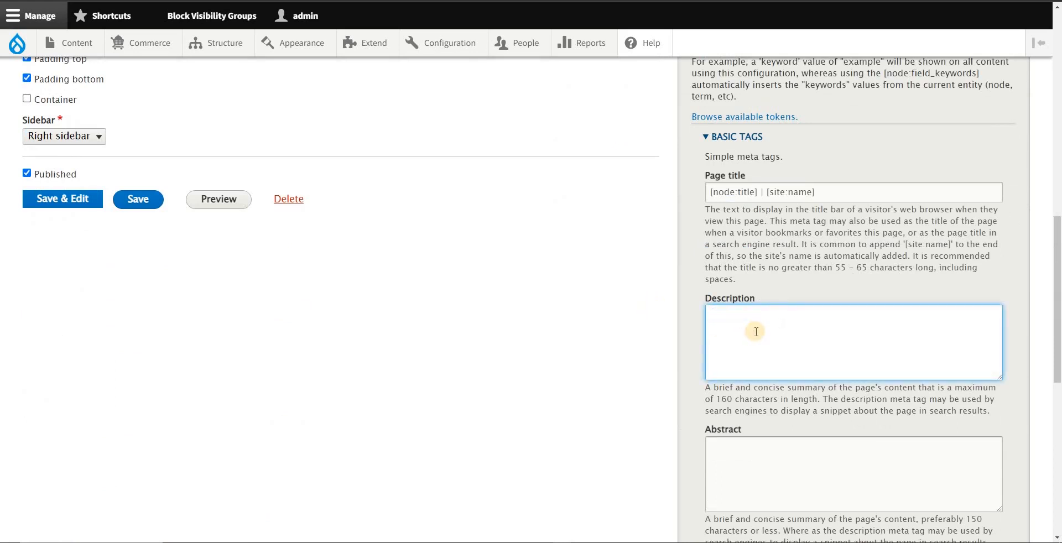
pyautogui.hotkey('ctrl', 'z')
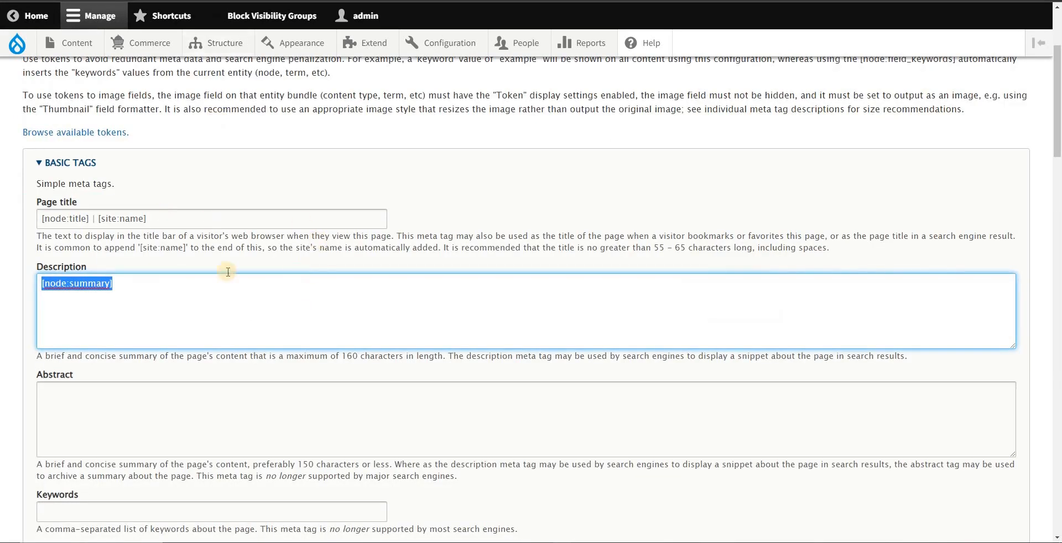
# Step: Review the Description token and the Advanced tags in the Content: Basic page defaults, from Canonical URL down to Referrer policy
pyautogui.scroll(-1, 225, 244)
pyautogui.click(134, 226)
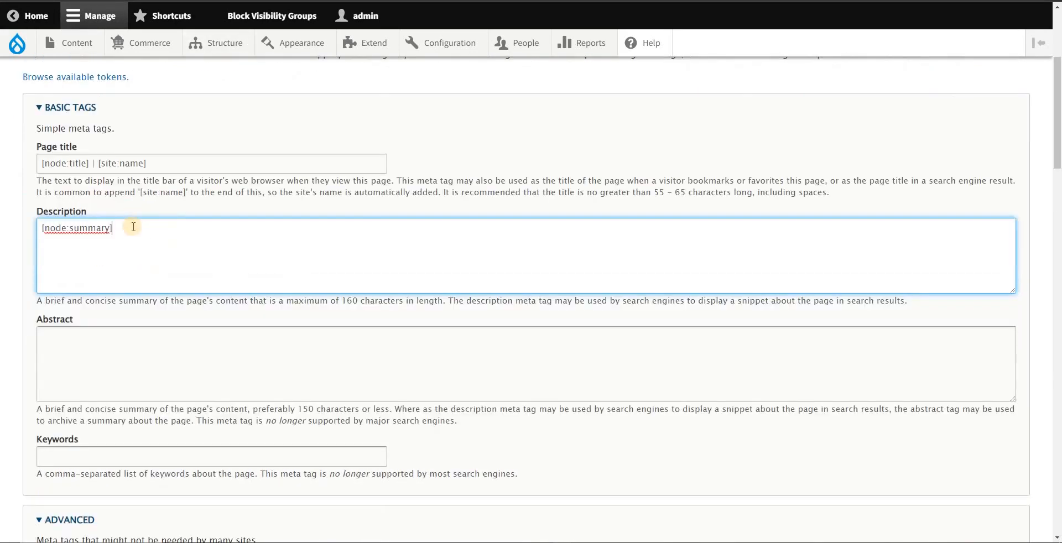
pyautogui.scroll(-1, 175, 301)
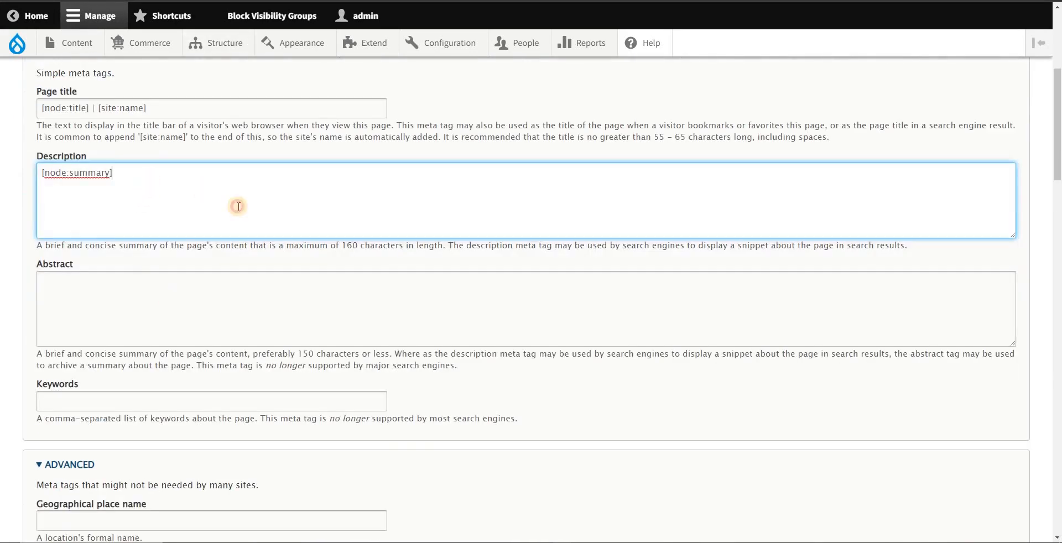
pyautogui.scroll(-6, 237, 222)
pyautogui.scroll(-13, 198, 303)
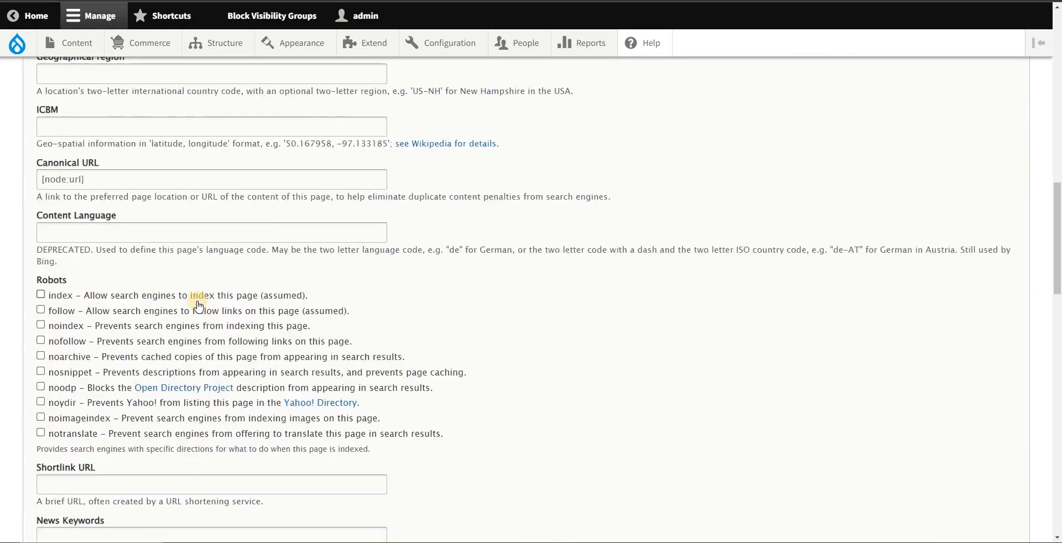
pyautogui.scroll(-3, 265, 306)
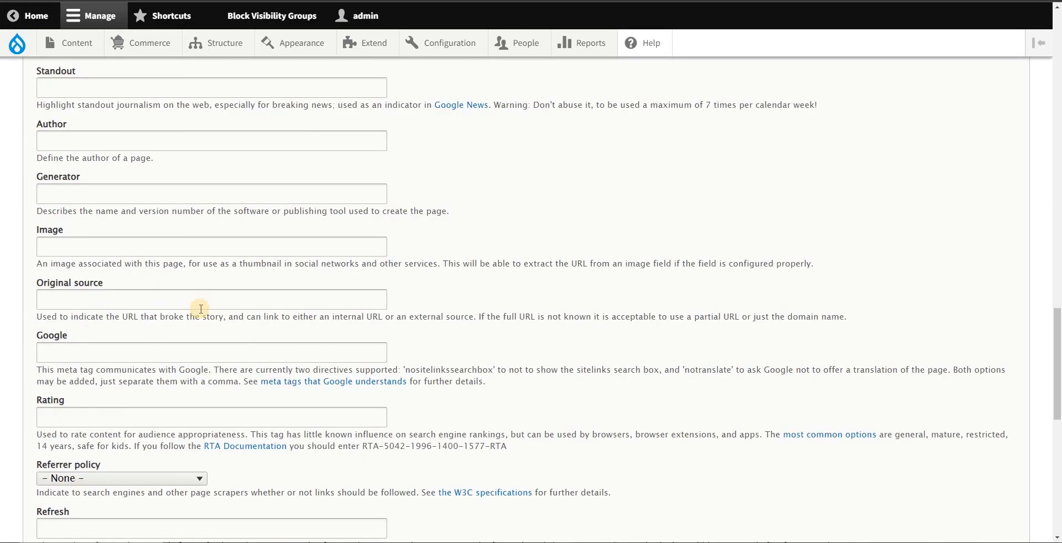
pyautogui.scroll(11, 268, 310)
# Step: Tick the index and follow options under Robots, clear both, and check their "(assumed)" notes
pyautogui.moveTo(40, 225); pyautogui.dragTo(68, 225)
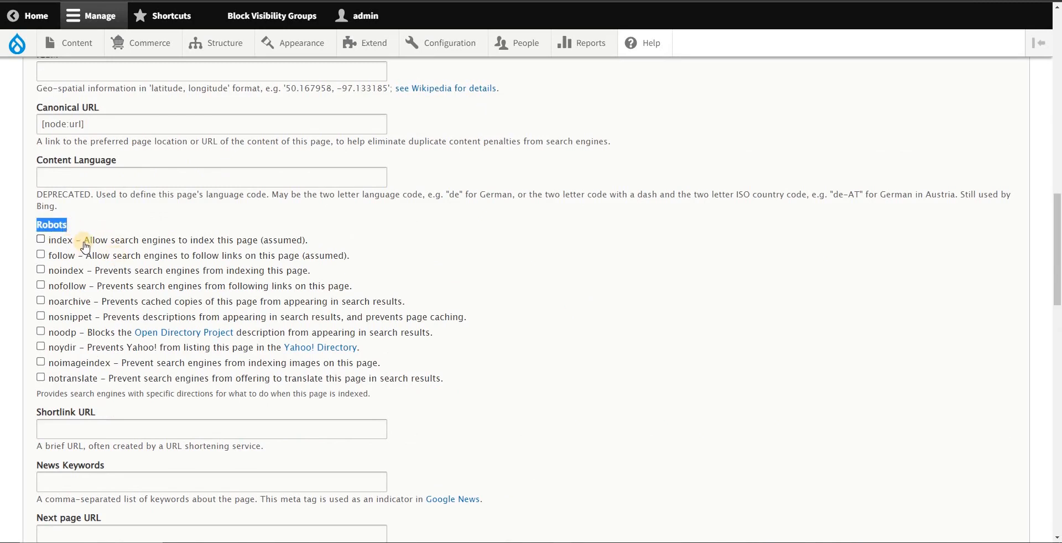
pyautogui.click(49, 243)
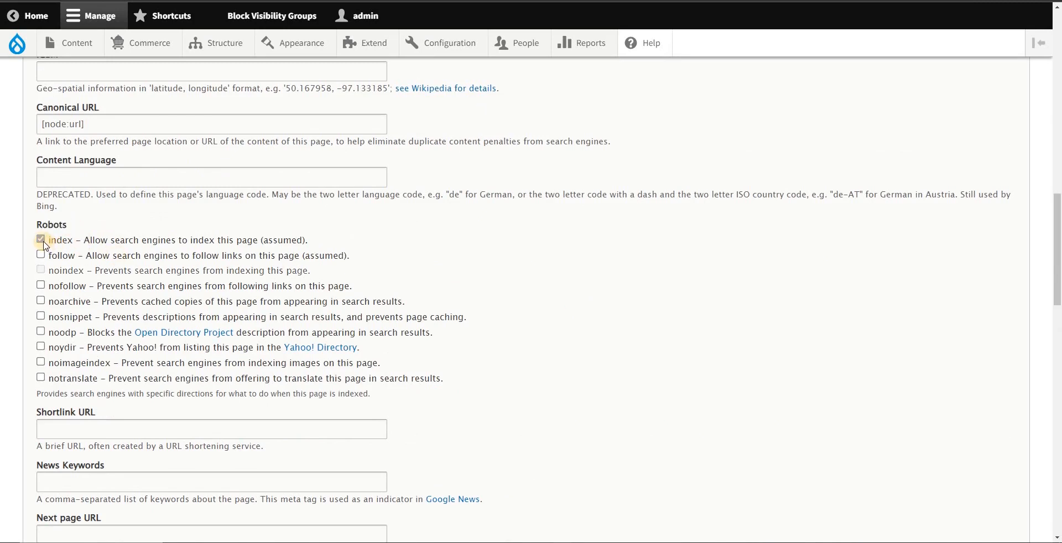
pyautogui.click(41, 255)
pyautogui.click(40, 255)
pyautogui.click(40, 239)
pyautogui.moveTo(308, 241); pyautogui.dragTo(260, 242)
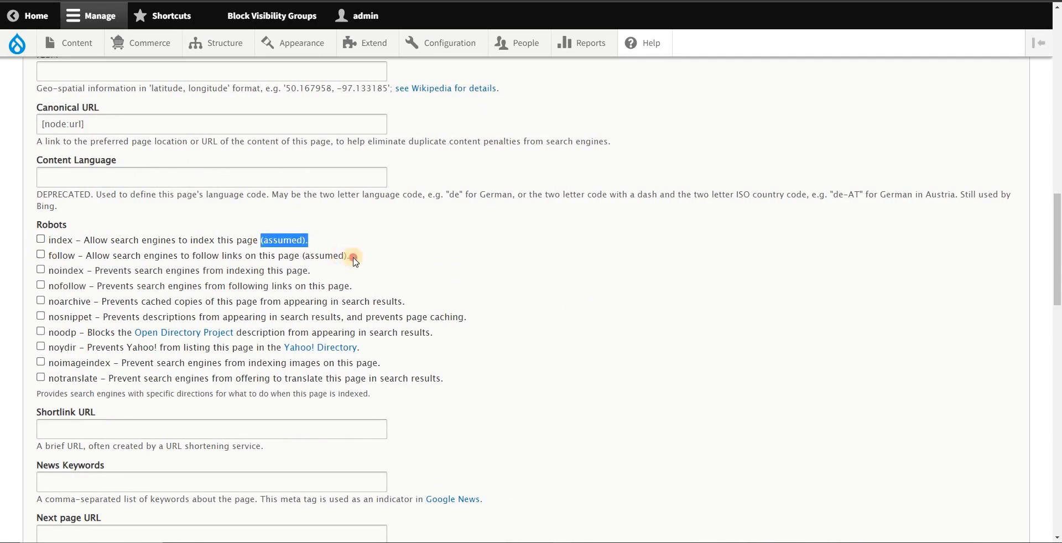
pyautogui.moveTo(354, 258); pyautogui.dragTo(302, 256)
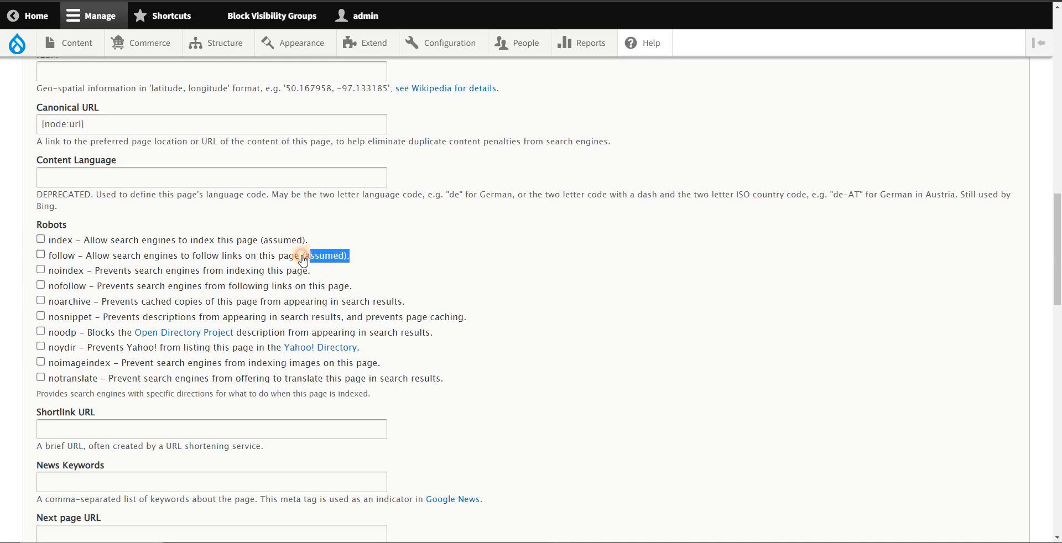
pyautogui.click(232, 222)
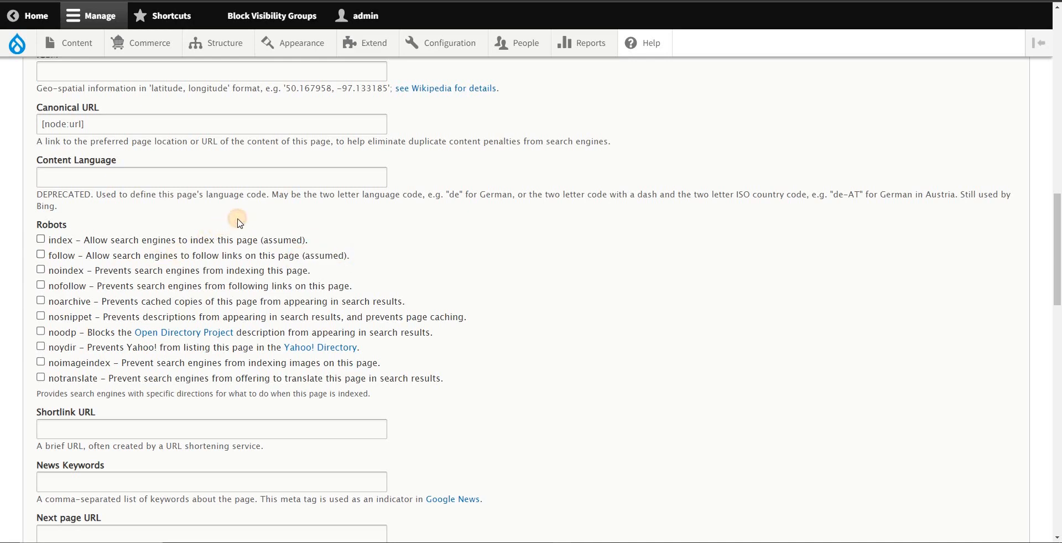
# Step: Try out the noindex and nofollow options under Robots, leaving both cleared
pyautogui.click(41, 271)
pyautogui.click(41, 285)
pyautogui.click(42, 271)
pyautogui.scroll(-1, 463, 302)
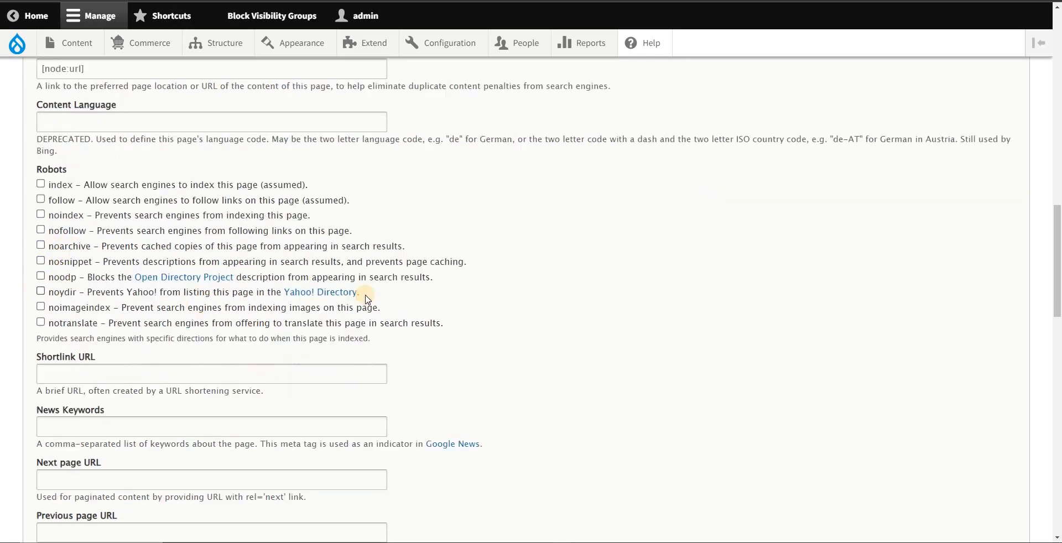
# Step: Copy the banner path /sites/default/files/PHICS-29th-Annual-Convention-banner-for-social-media.jpg from the Notepad notes into the Advanced Image meta tag
pyautogui.scroll(-2, 469, 316)
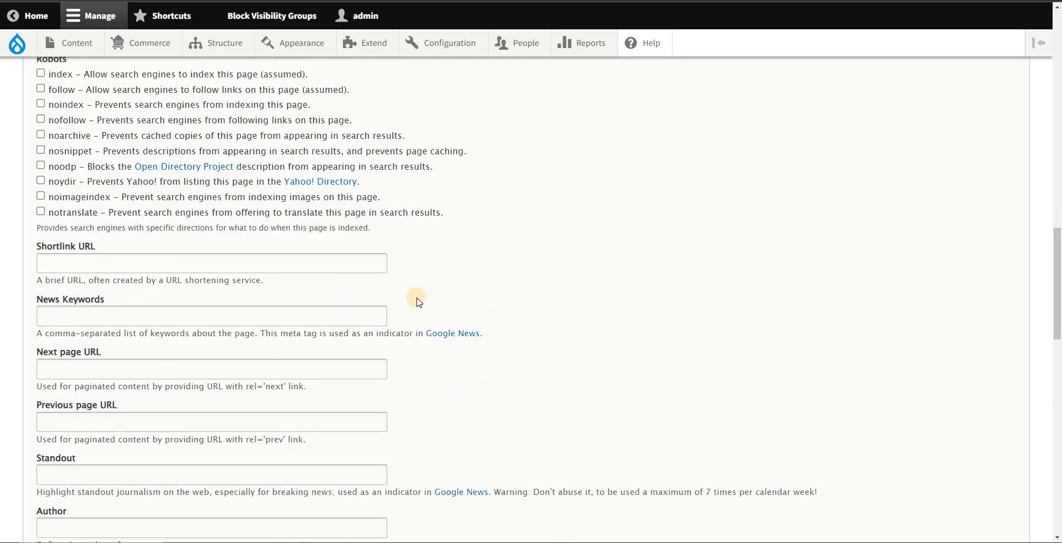
pyautogui.scroll(-2, 427, 315)
pyautogui.scroll(-4, 426, 324)
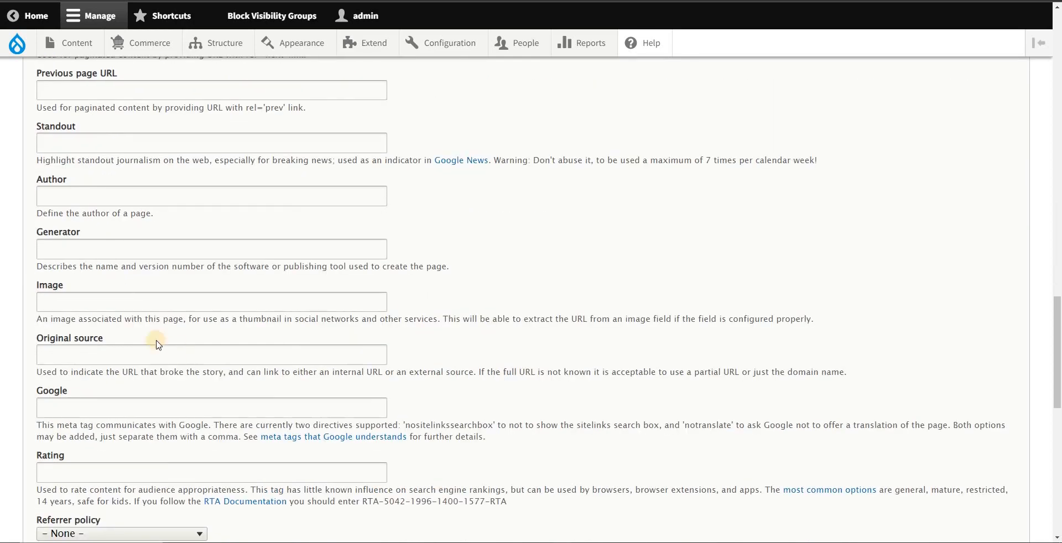
pyautogui.click(134, 306)
pyautogui.hotkey('alt', 'Tab')
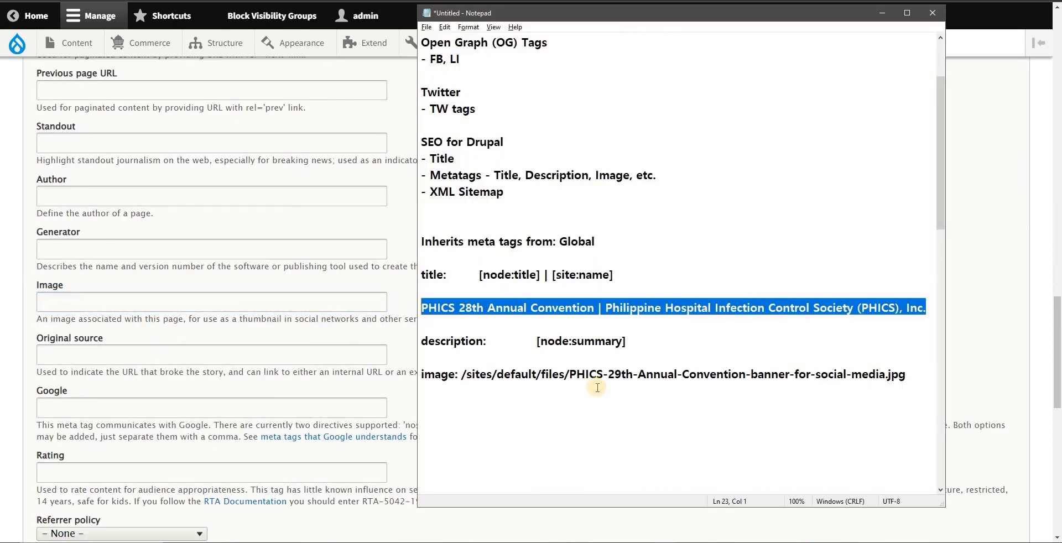
pyautogui.click(654, 374)
pyautogui.moveTo(921, 370); pyautogui.dragTo(470, 377)
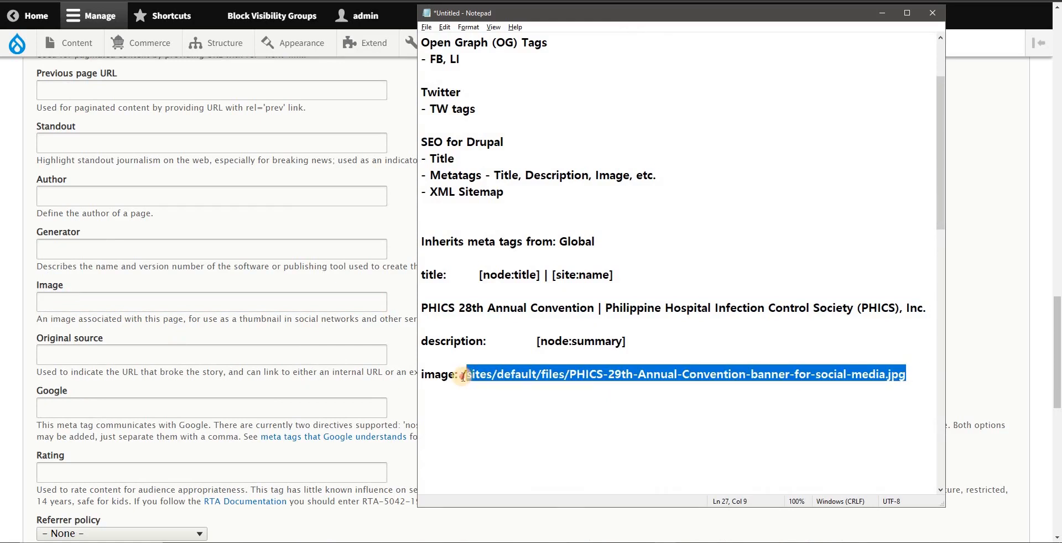
pyautogui.click(83, 302)
pyautogui.write('/sites/default/files/PHICS-29th-Annual-Convention-banner-for-social-media.jpg')
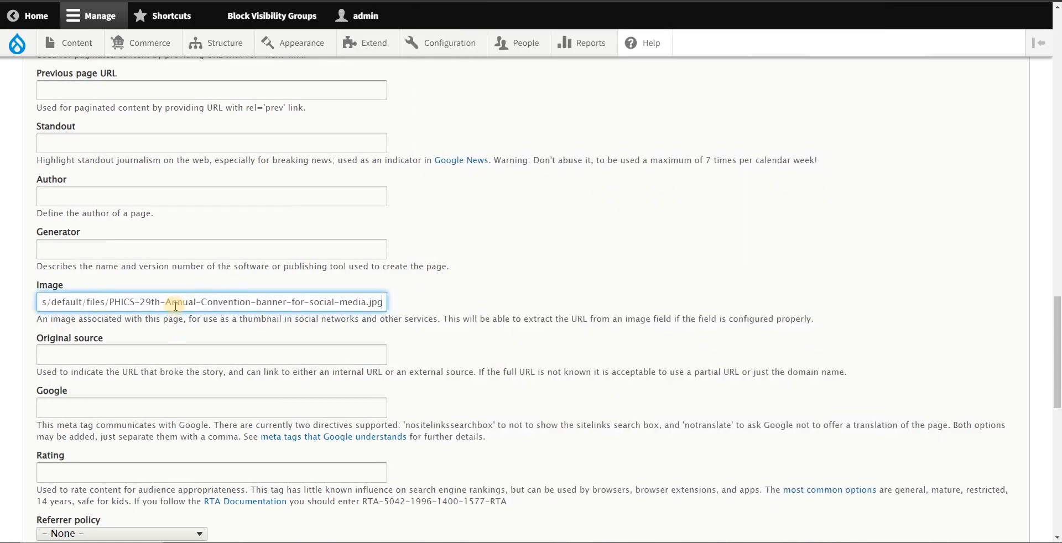
pyautogui.moveTo(328, 302); pyautogui.dragTo(38, 303)
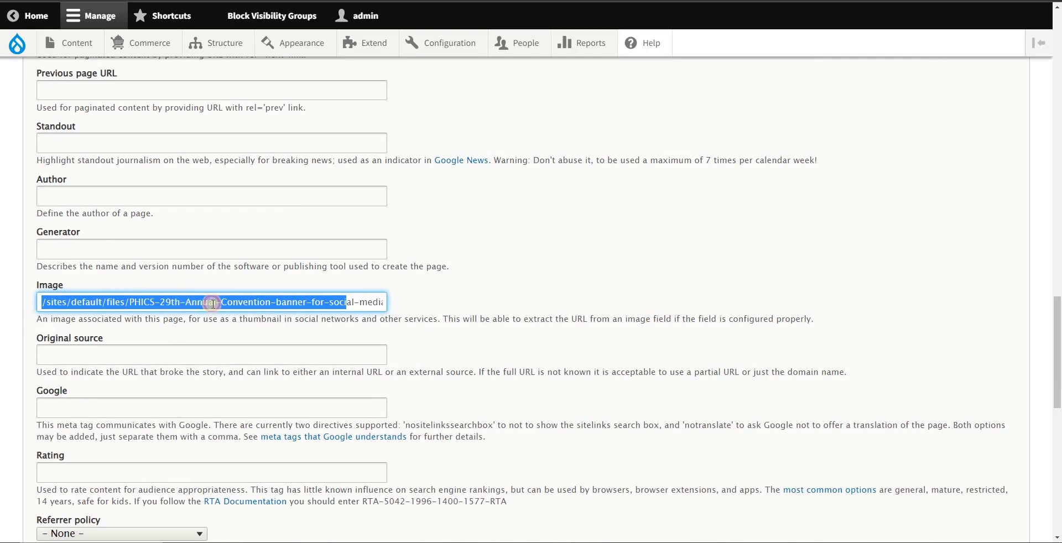
pyautogui.click(213, 303)
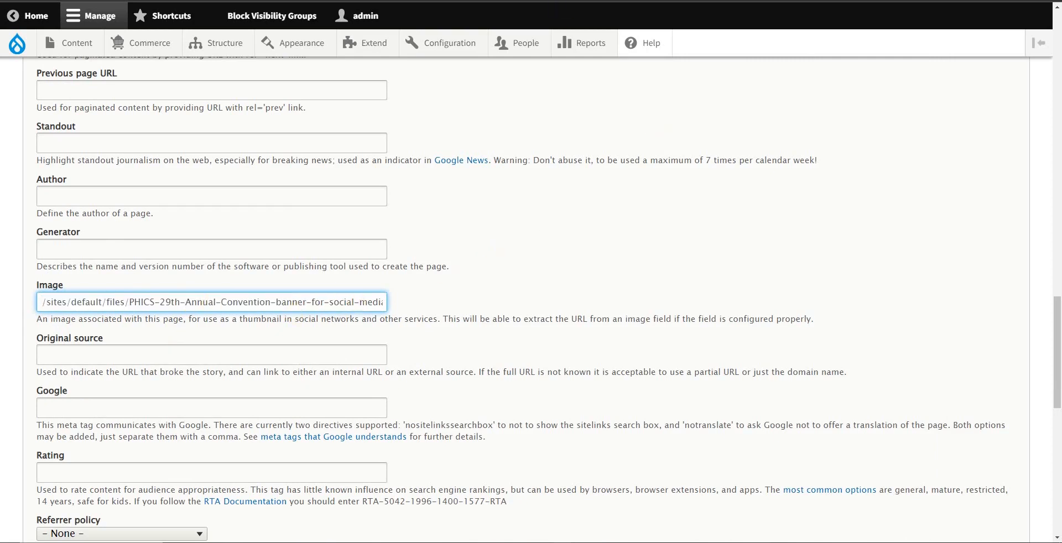
# Step: Open the Imce File Manager from the Media configuration in a new tab and go to the IMCE File Browser
pyautogui.moveTo(456, 47)
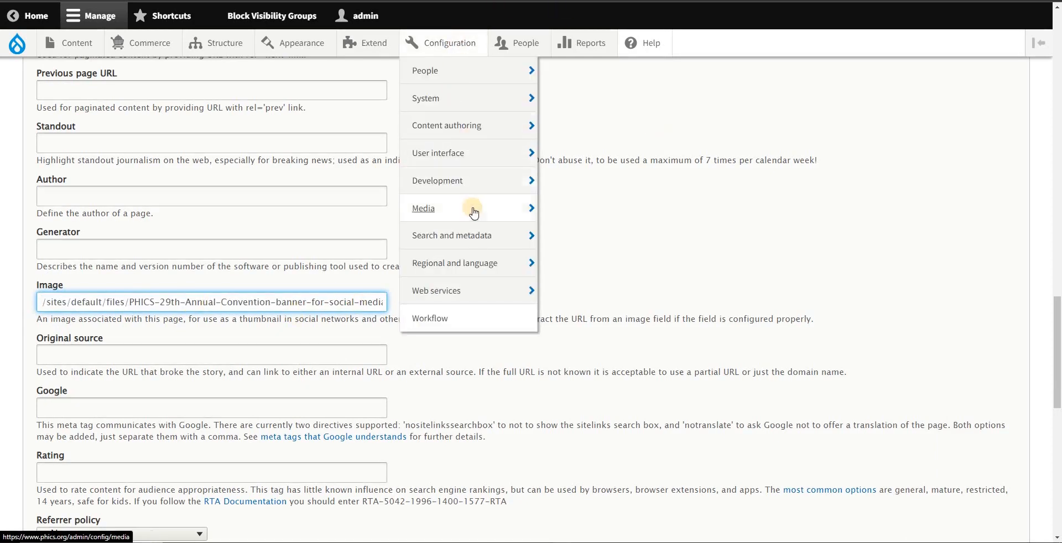
pyautogui.moveTo(473, 220)
pyautogui.rightClick(603, 271)
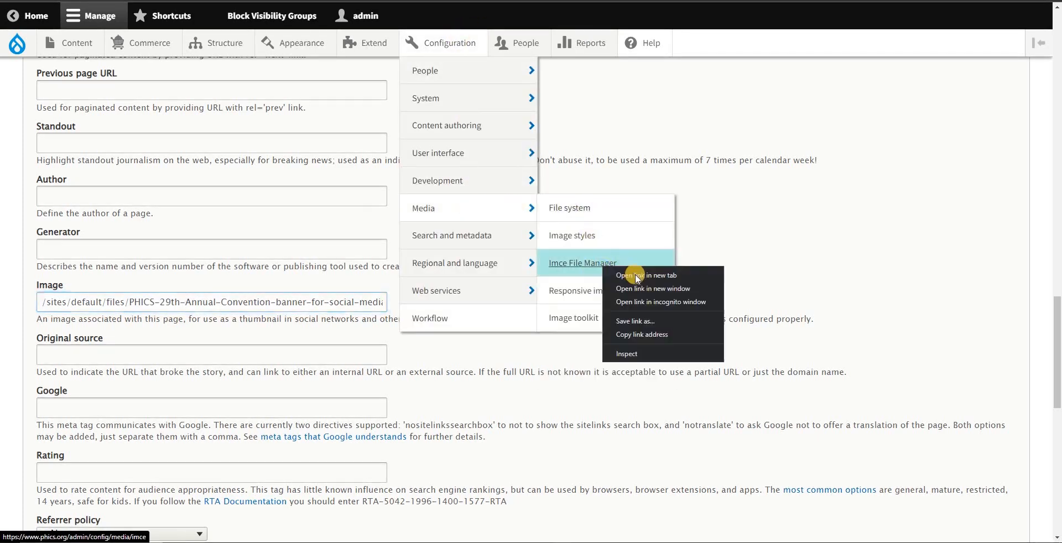
pyautogui.click(636, 276)
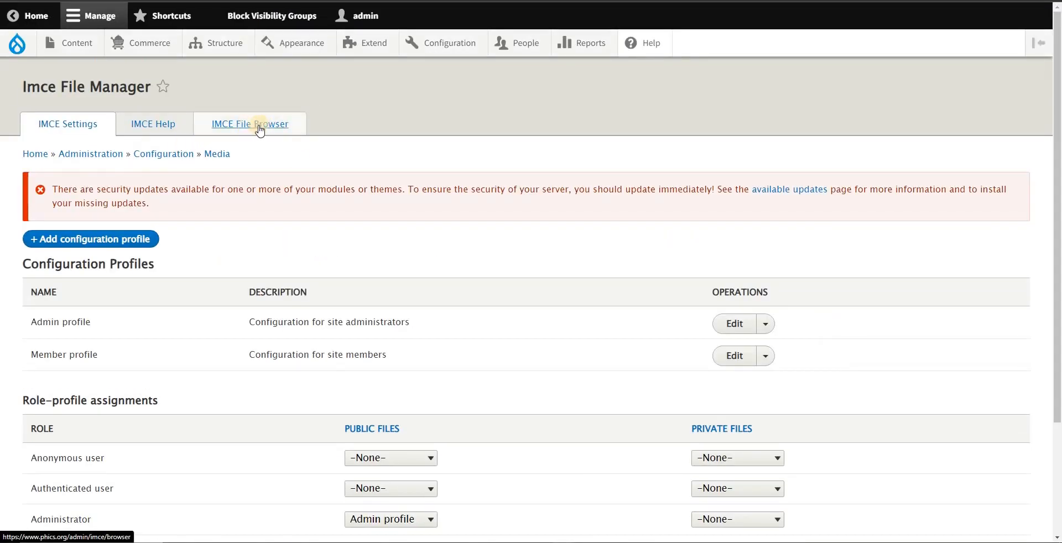
pyautogui.click(239, 132)
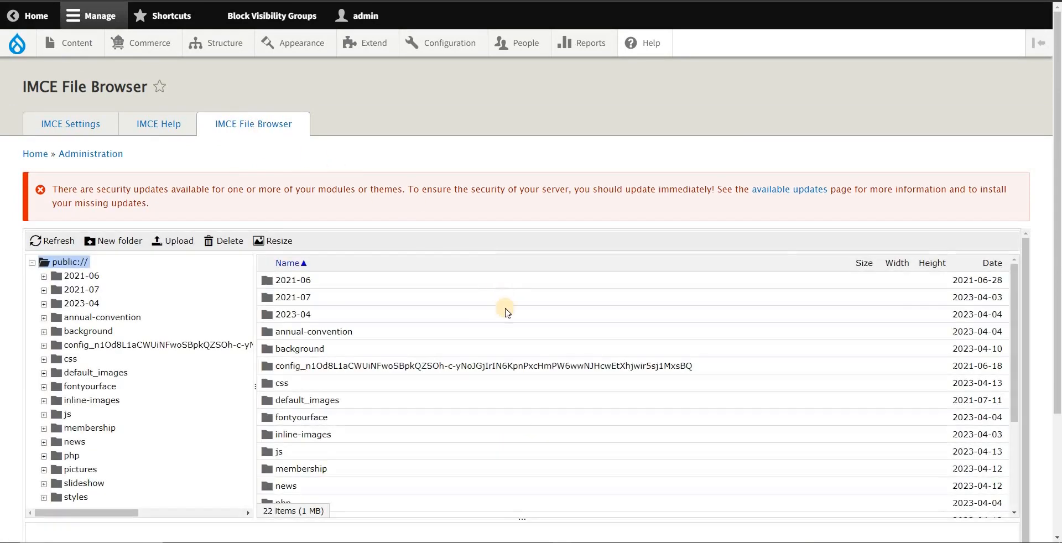
# Step: Check the file upload option, then select PHICS-29th-Annual-Convention-banner-for-social-media.jpg in public:// and view its preview
pyautogui.scroll(-1, 240, 365)
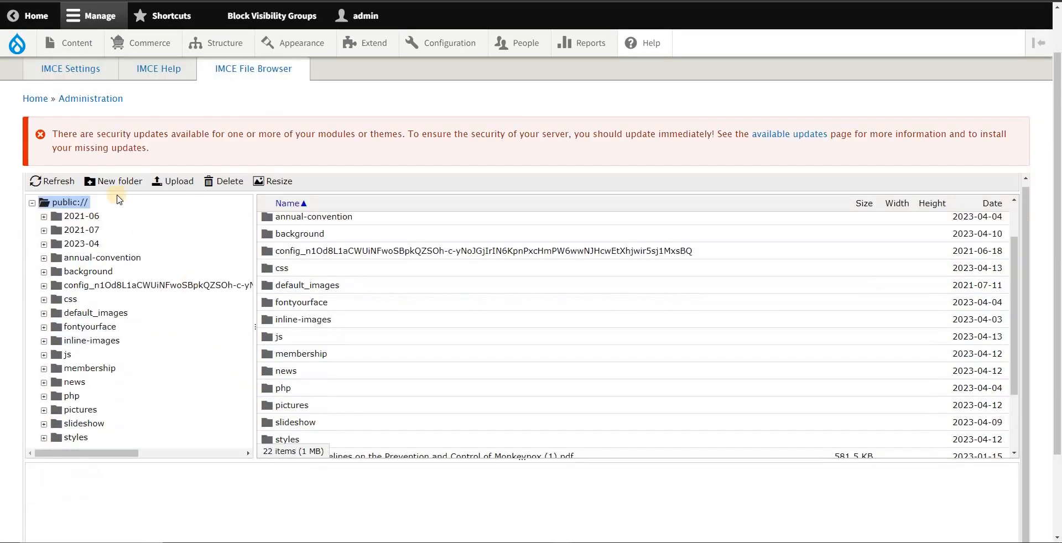
pyautogui.click(175, 183)
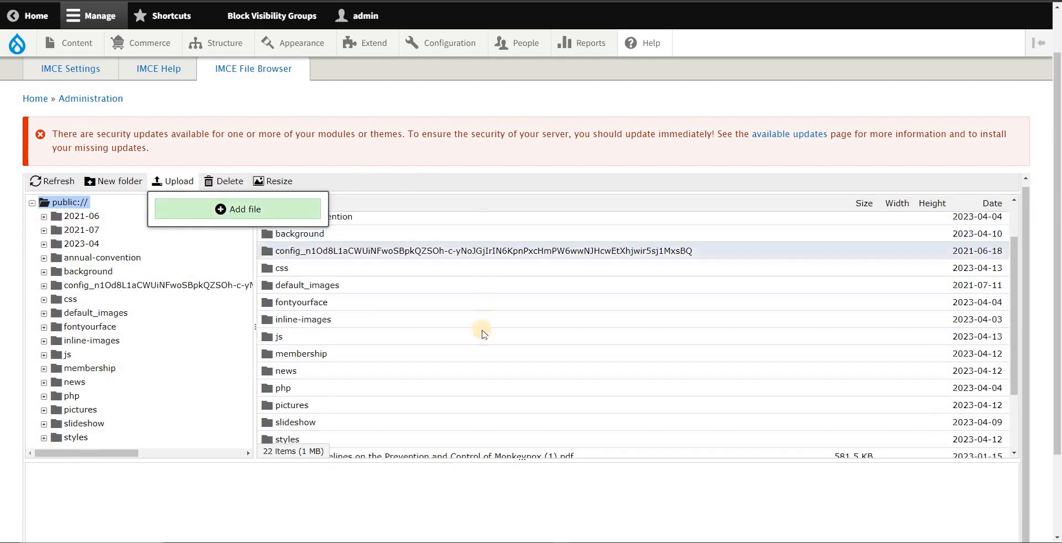
pyautogui.scroll(-3, 459, 329)
pyautogui.click(424, 330)
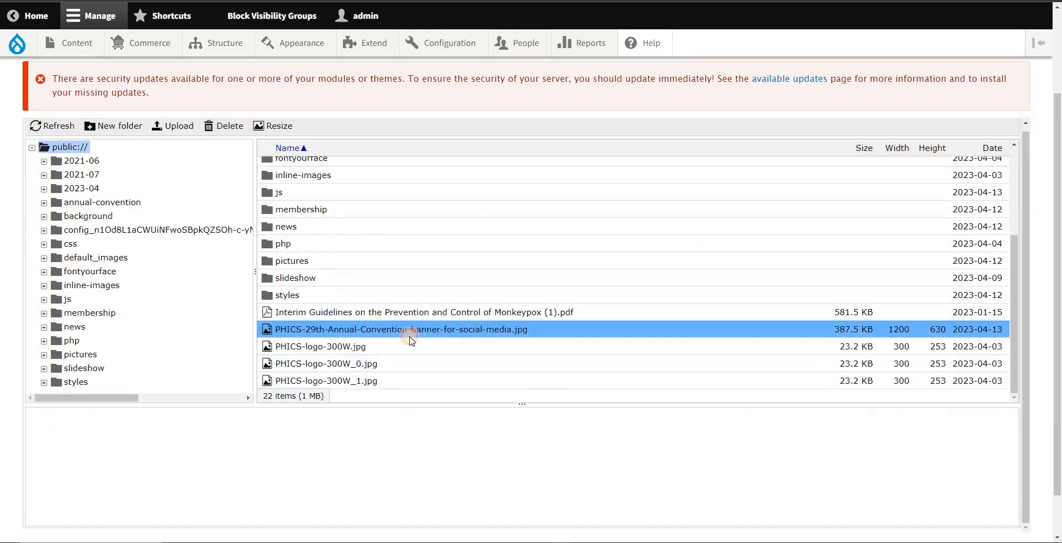
pyautogui.scroll(-3, 525, 442)
pyautogui.scroll(2, 520, 458)
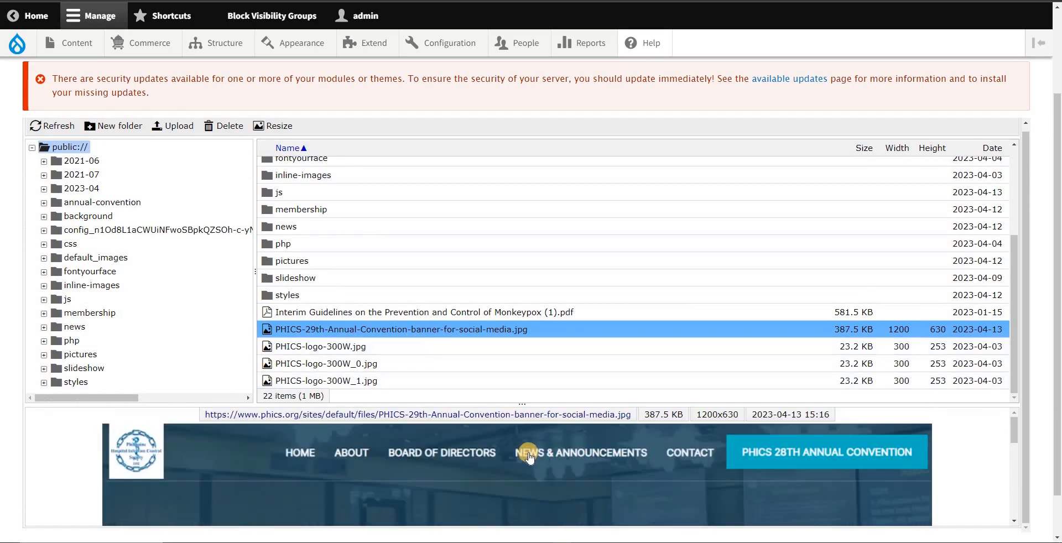
pyautogui.click(436, 331)
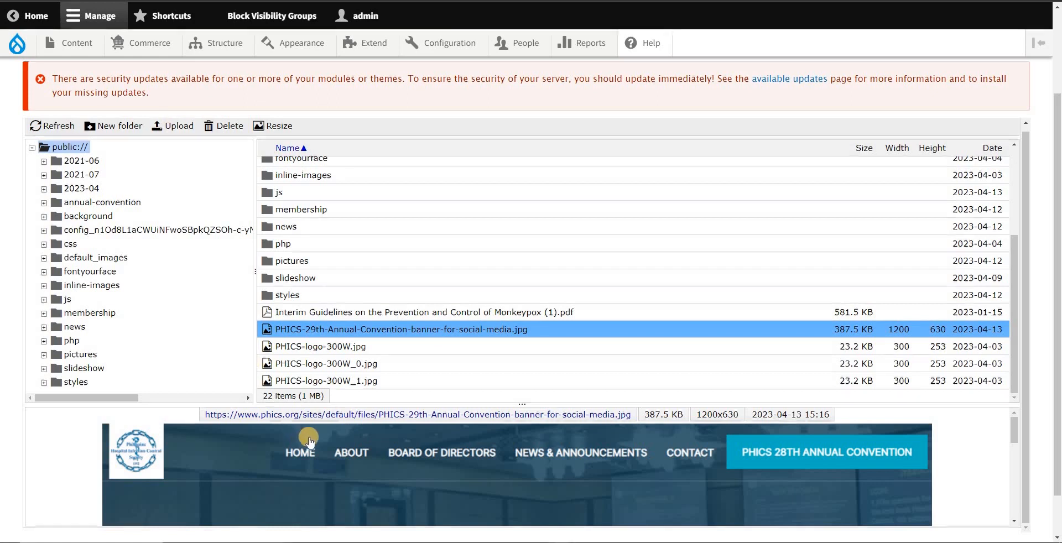
# Step: Copy the link address of the selected social media banner image
pyautogui.rightClick(306, 417)
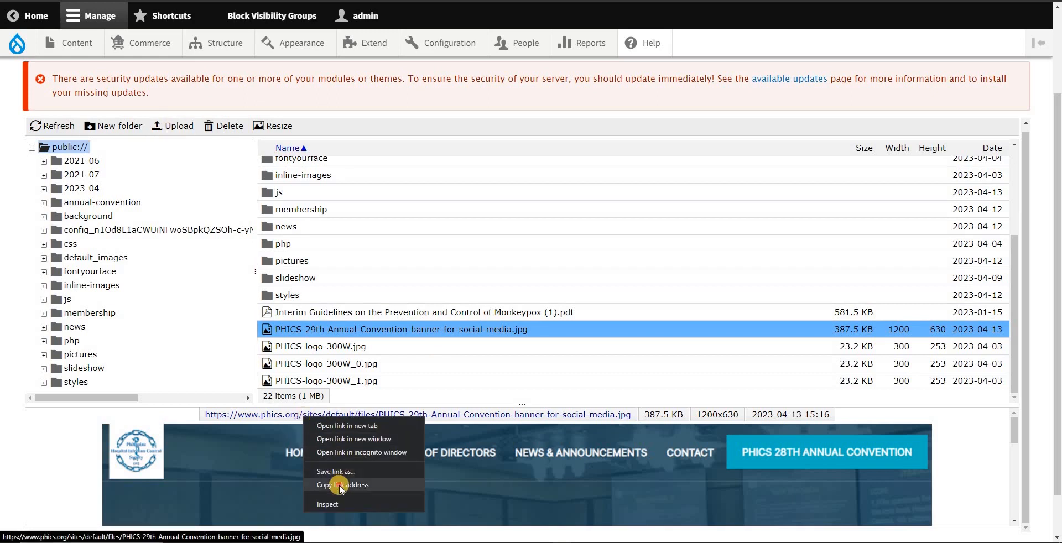
pyautogui.click(339, 484)
pyautogui.moveTo(205, 415); pyautogui.dragTo(411, 447)
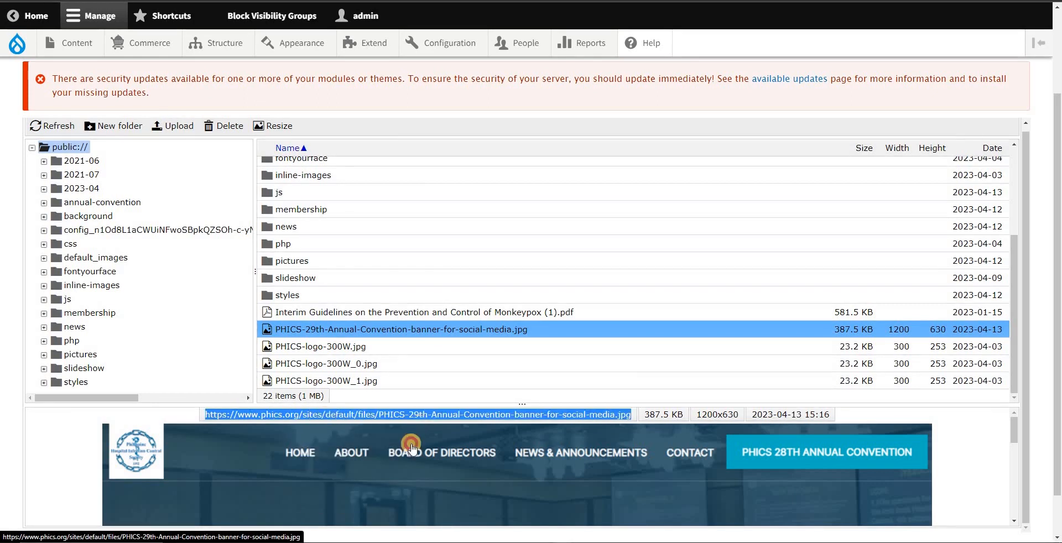
pyautogui.rightClick(403, 453)
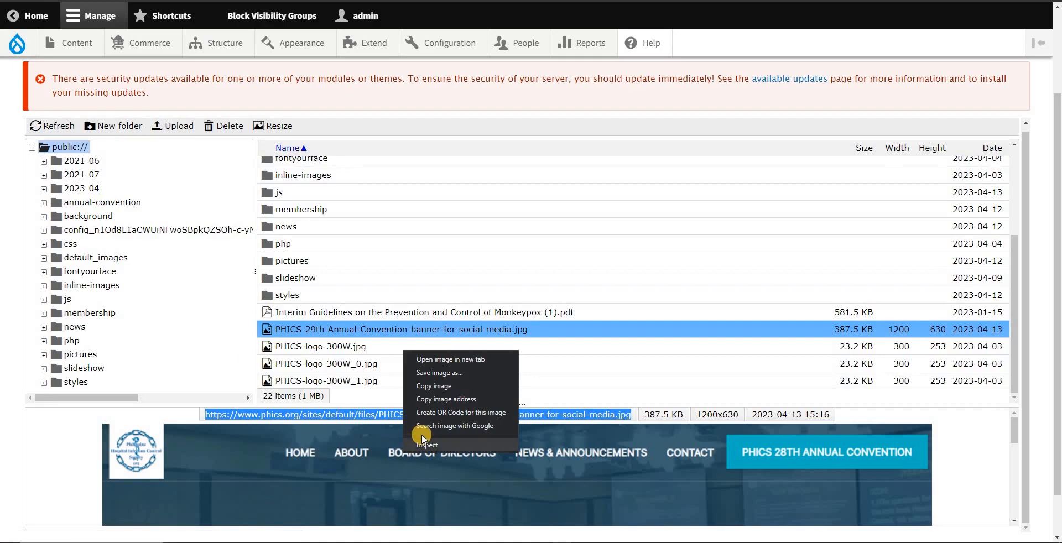
pyautogui.click(589, 415)
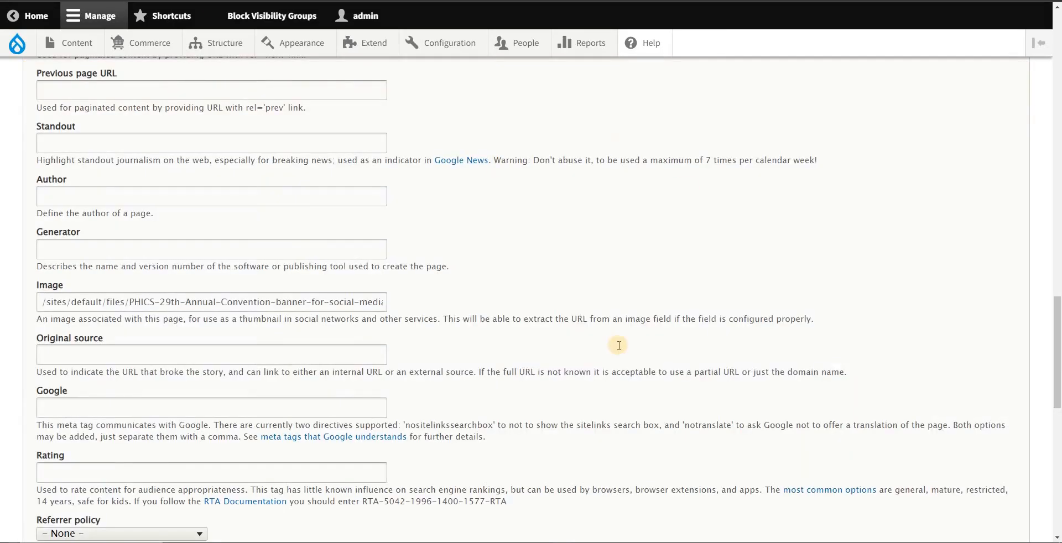
pyautogui.hotkey('alt', 'Tab')
pyautogui.hotkey('ctrl', 'v')
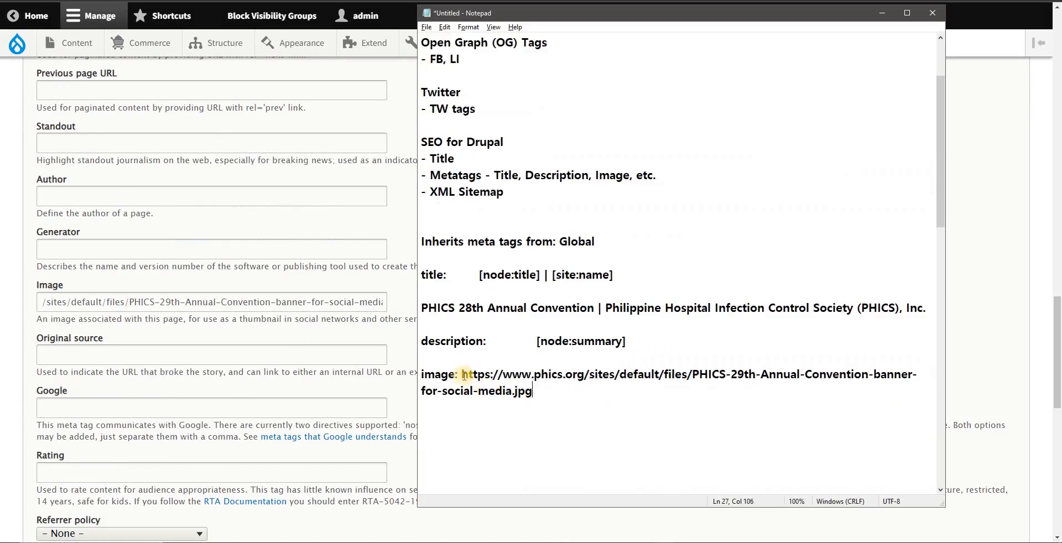
pyautogui.moveTo(462, 375); pyautogui.dragTo(593, 374)
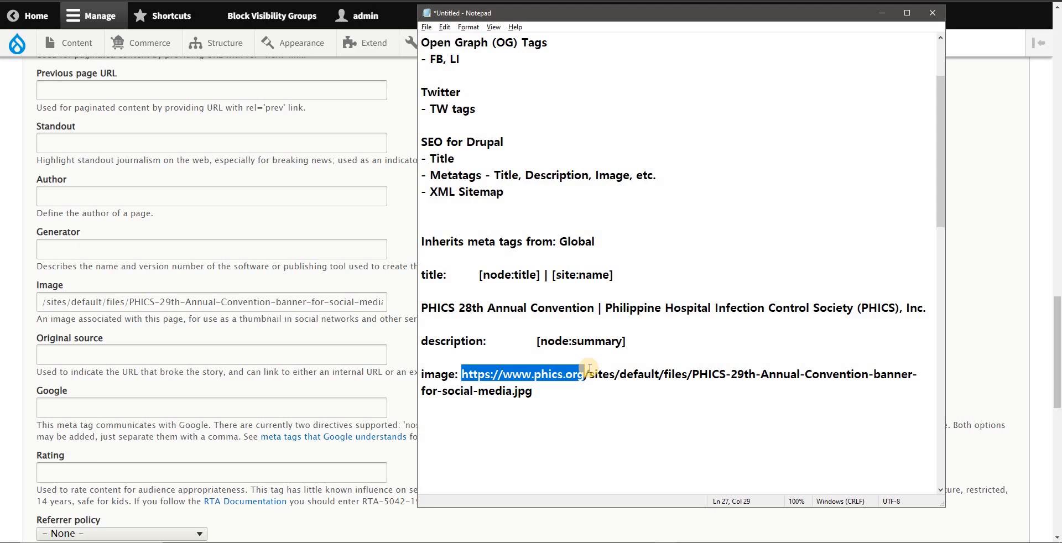
pyautogui.press('Delete')
pyautogui.keyDown('shift'); pyautogui.click(910, 372); pyautogui.keyUp('shift')
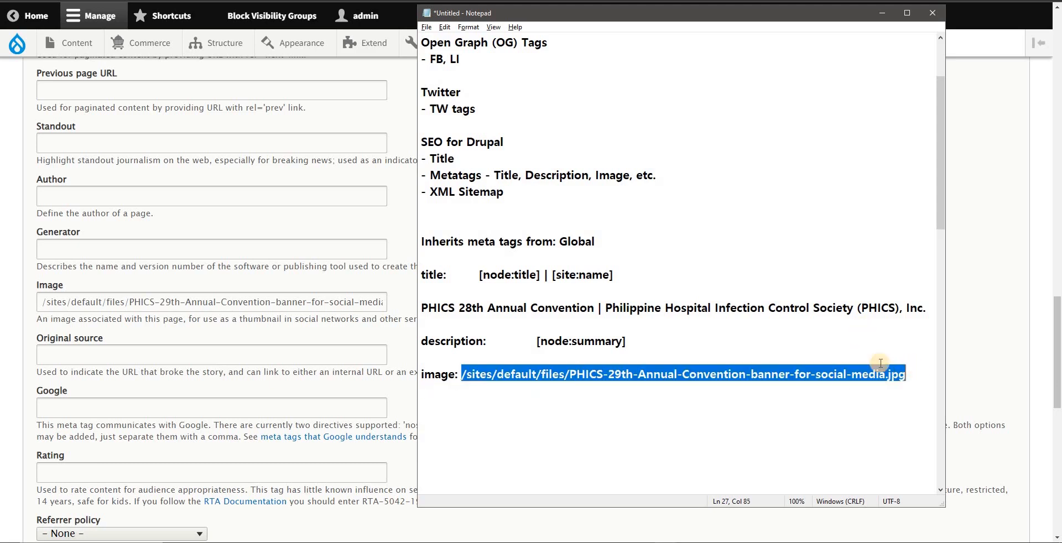
# Step: Replace the Advanced Image meta tag's value with the relative path /sites/default/files/PHICS-29th-Annual-Convention-banner-for-social-media.jpg
pyautogui.click(141, 308)
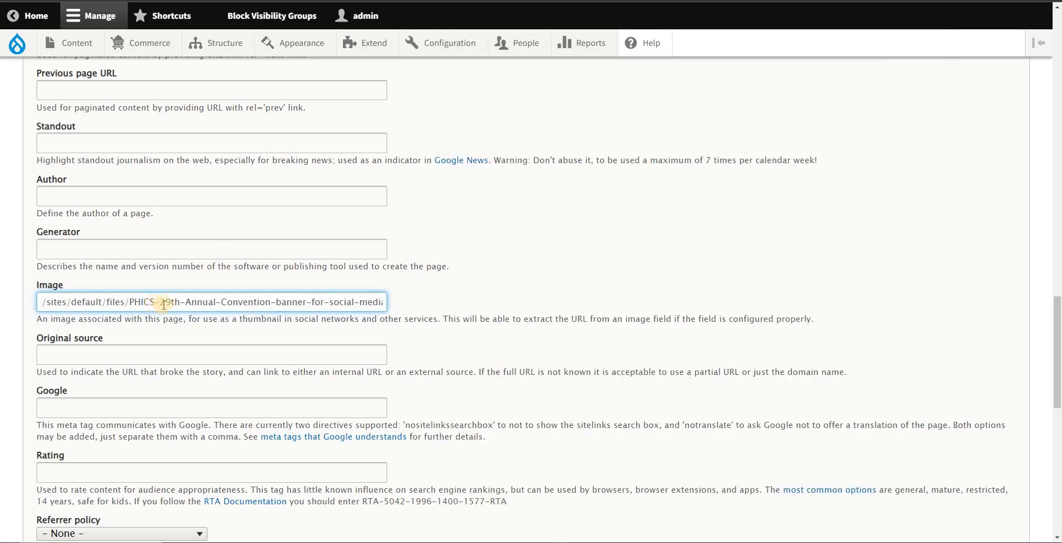
pyautogui.hotkey('ctrl', 'a')
pyautogui.hotkey('ctrl', 'v')
pyautogui.moveTo(38, 302); pyautogui.dragTo(114, 302)
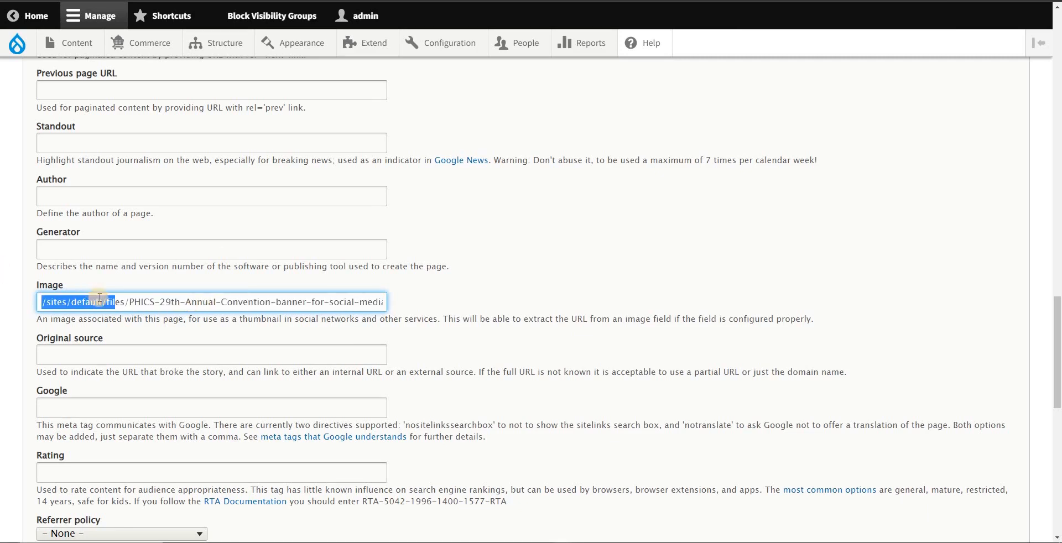
pyautogui.scroll(1, 229, 305)
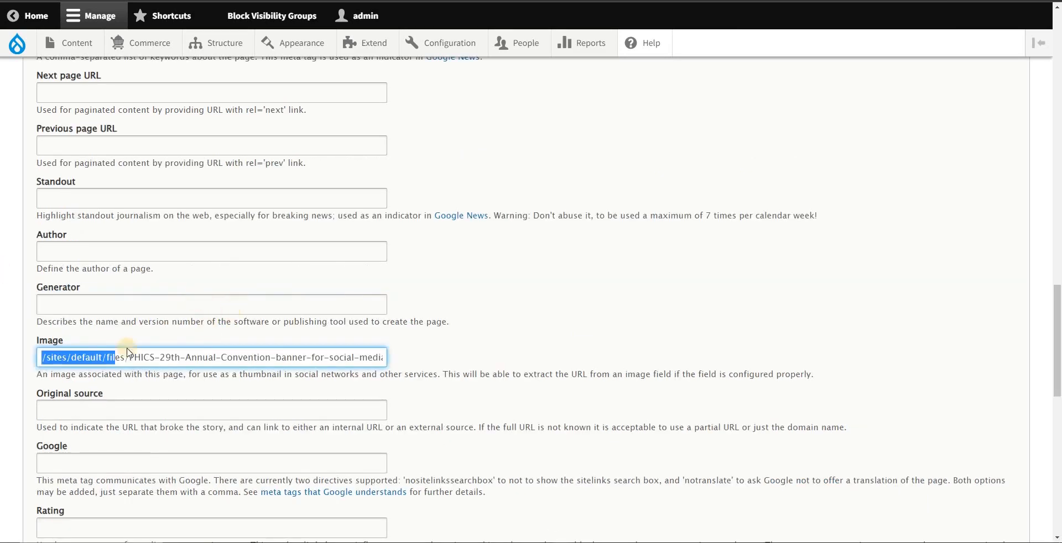
pyautogui.moveTo(28, 348); pyautogui.dragTo(64, 341)
pyautogui.scroll(-3, 299, 310)
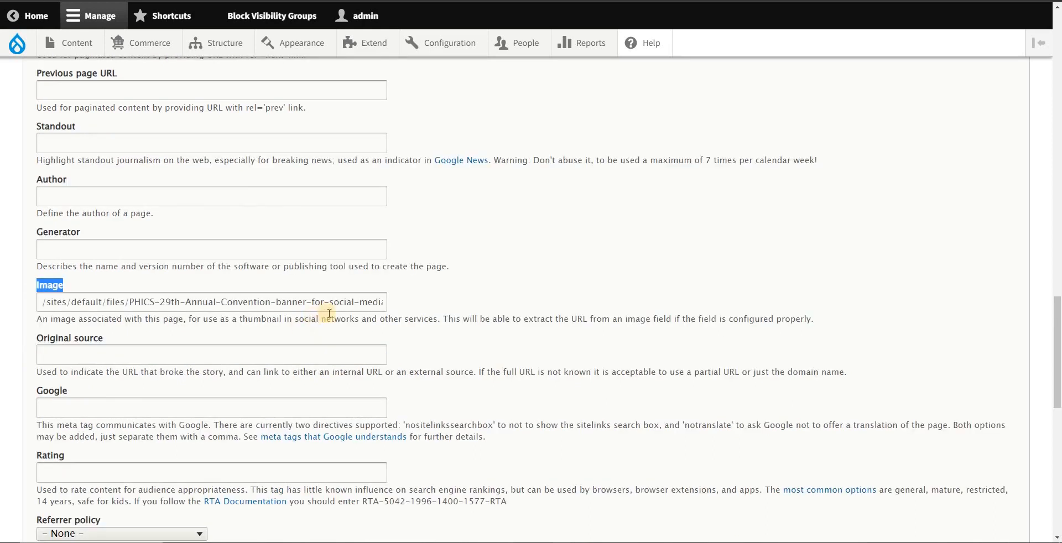
# Step: Expand the Open Graph tags and set their Title to [node:title] | [site:name], copied from the Notepad notes
pyautogui.scroll(-9, 356, 324)
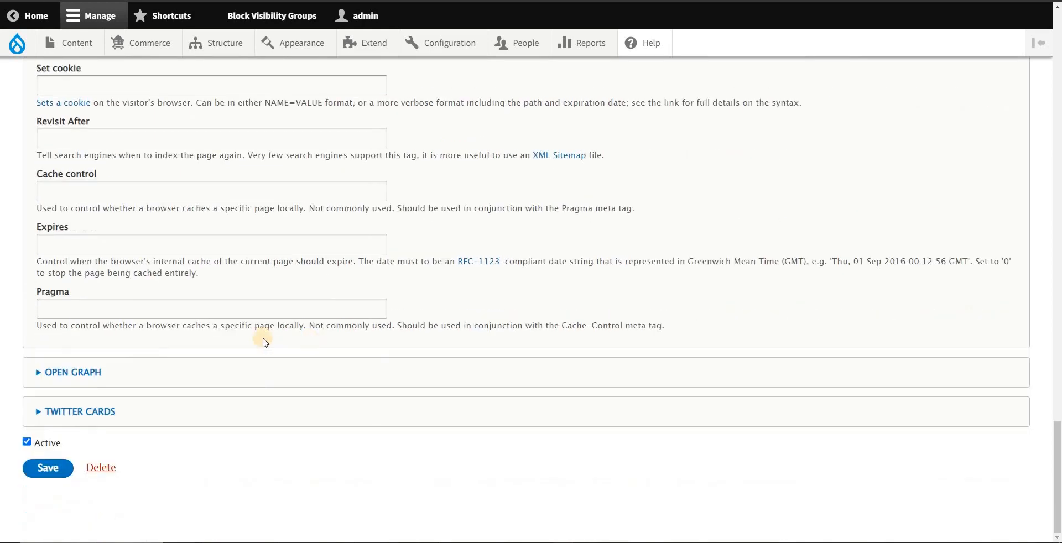
pyautogui.click(72, 372)
pyautogui.scroll(-6, 304, 280)
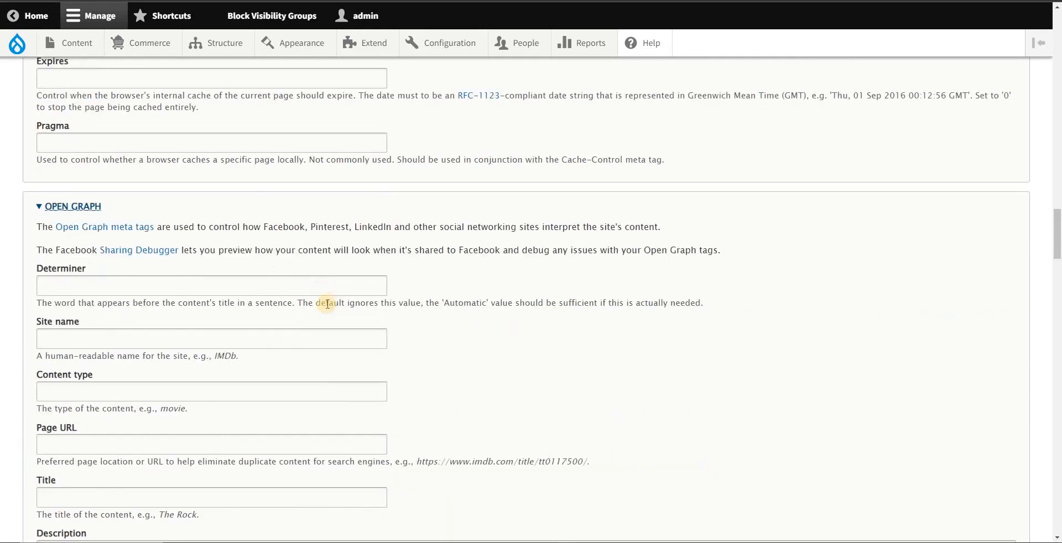
pyautogui.click(109, 325)
pyautogui.hotkey('alt', 'Tab')
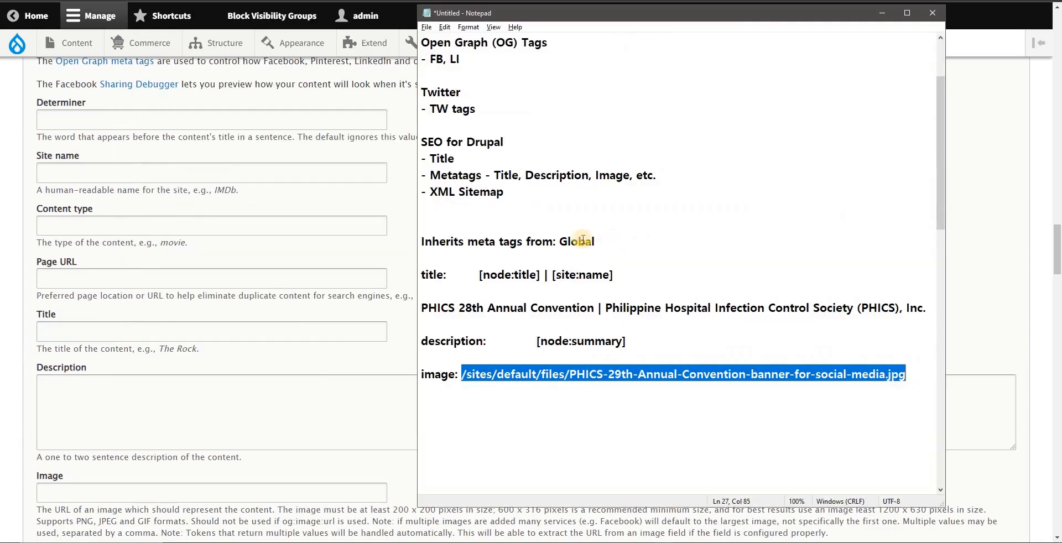
pyautogui.moveTo(479, 274); pyautogui.dragTo(614, 275)
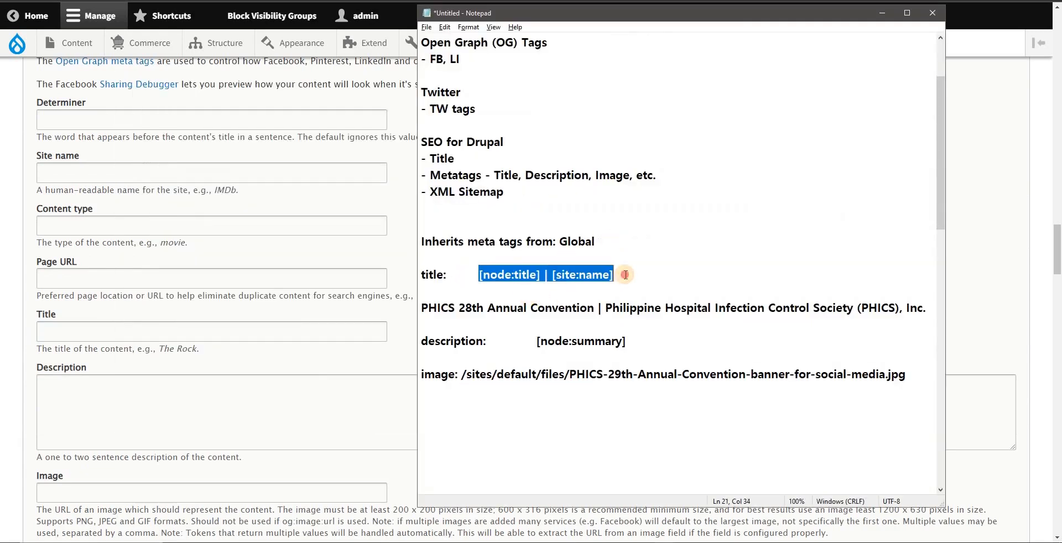
pyautogui.hotkey('ctrl', 'c')
pyautogui.click(87, 327)
pyautogui.hotkey('ctrl', 'v')
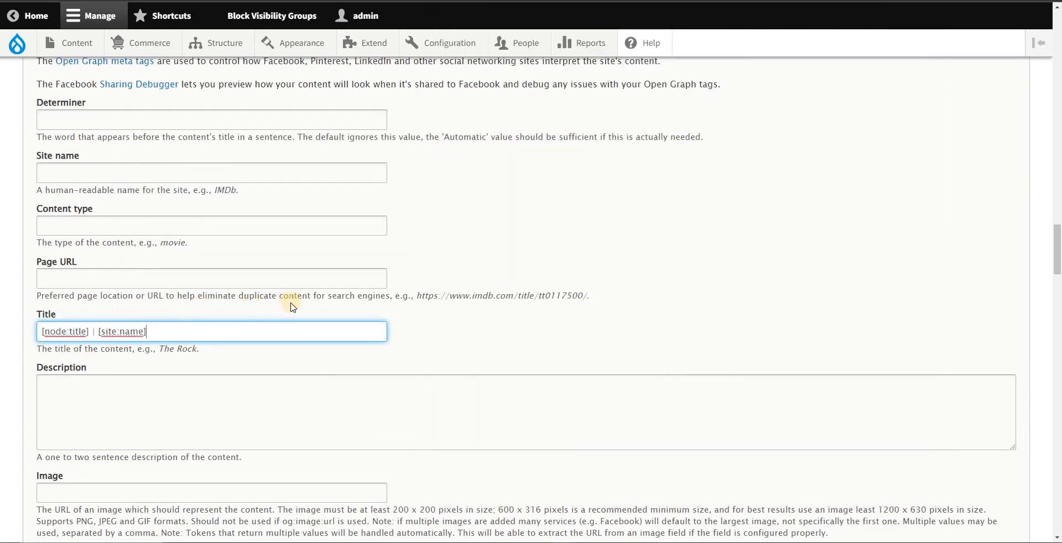
# Step: Set the Open Graph Description to [node:summary], copied from the Notepad notes
pyautogui.click(301, 382)
pyautogui.hotkey('alt', 'Tab')
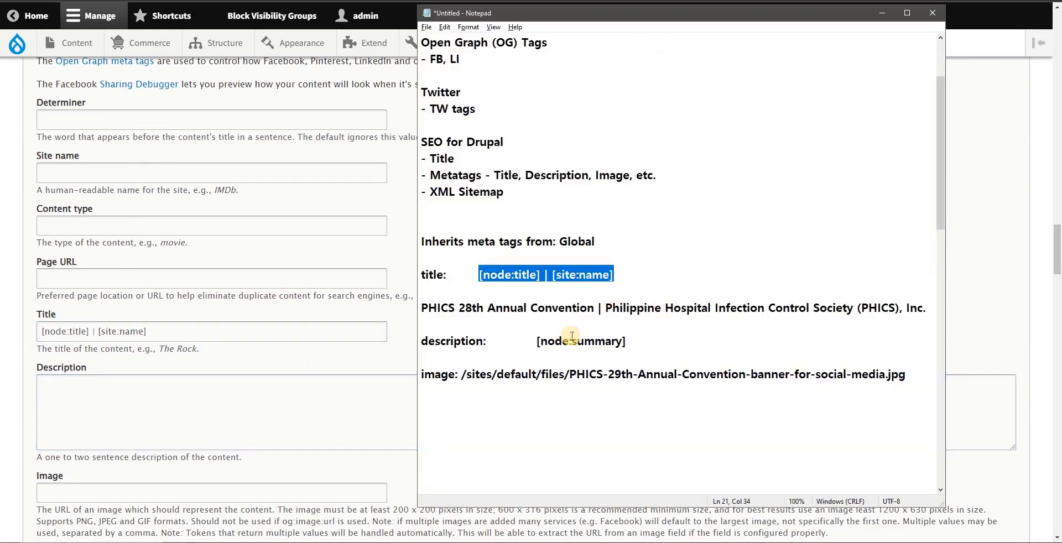
pyautogui.moveTo(626, 340); pyautogui.dragTo(526, 342)
pyautogui.hotkey('ctrl', 'c')
pyautogui.click(87, 405)
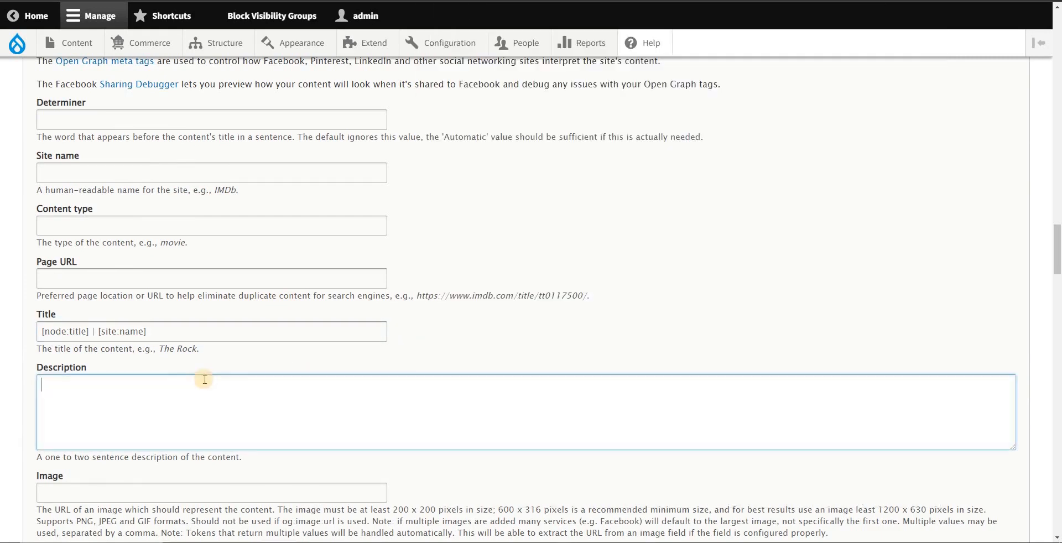
pyautogui.hotkey('ctrl', 'v')
pyautogui.scroll(-2, 140, 387)
pyautogui.click(167, 379)
pyautogui.hotkey('alt', 'Tab')
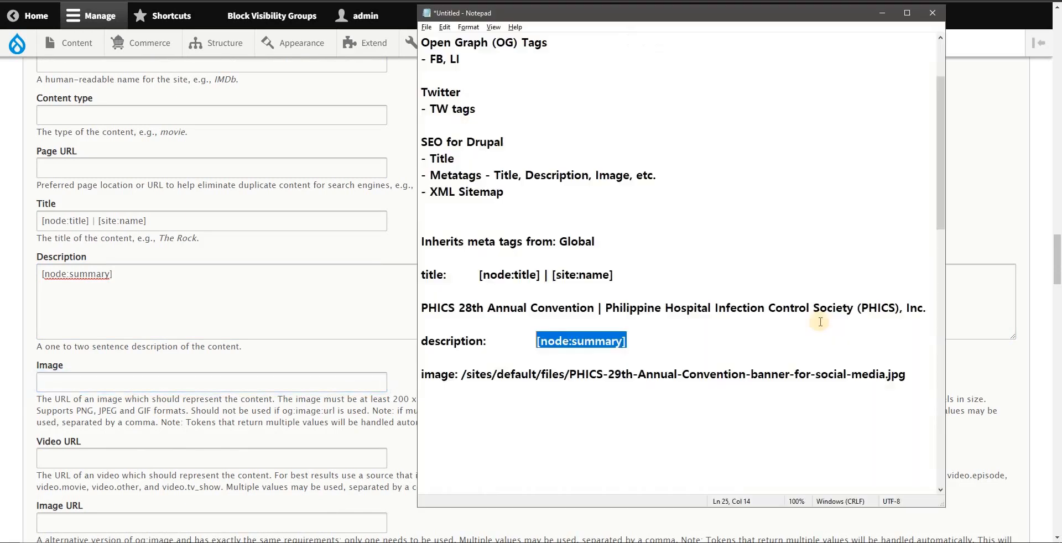
pyautogui.moveTo(913, 378); pyautogui.dragTo(445, 375)
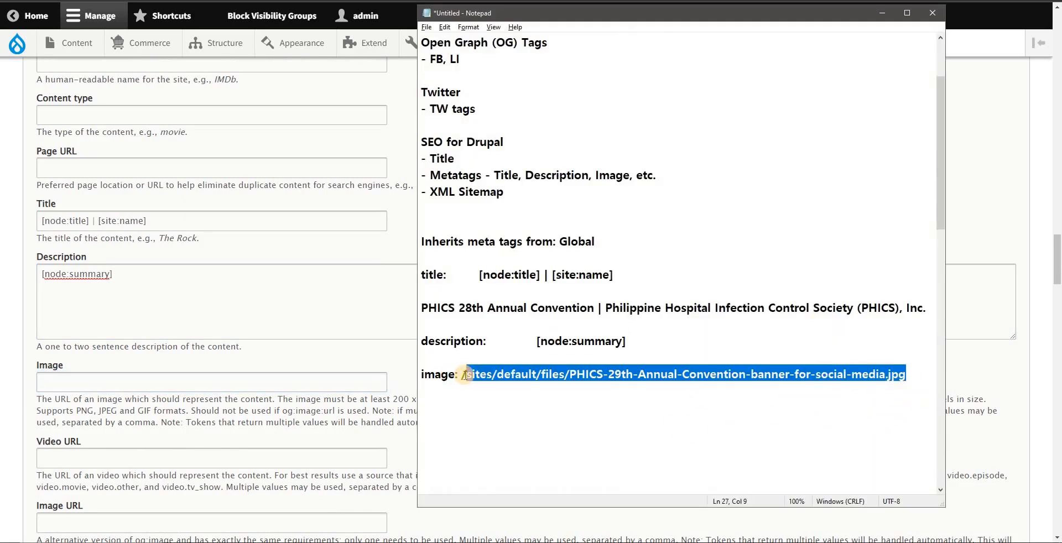
pyautogui.moveTo(475, 375); pyautogui.dragTo(463, 375)
# Step: Clear the value of the Advanced Image meta tag
pyautogui.scroll(11, 207, 320)
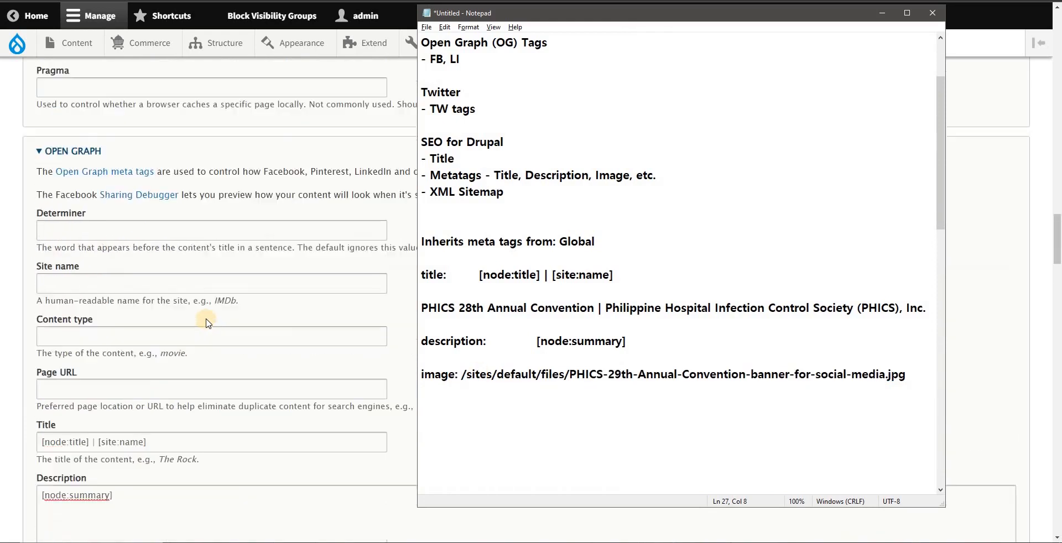
pyautogui.scroll(7, 246, 243)
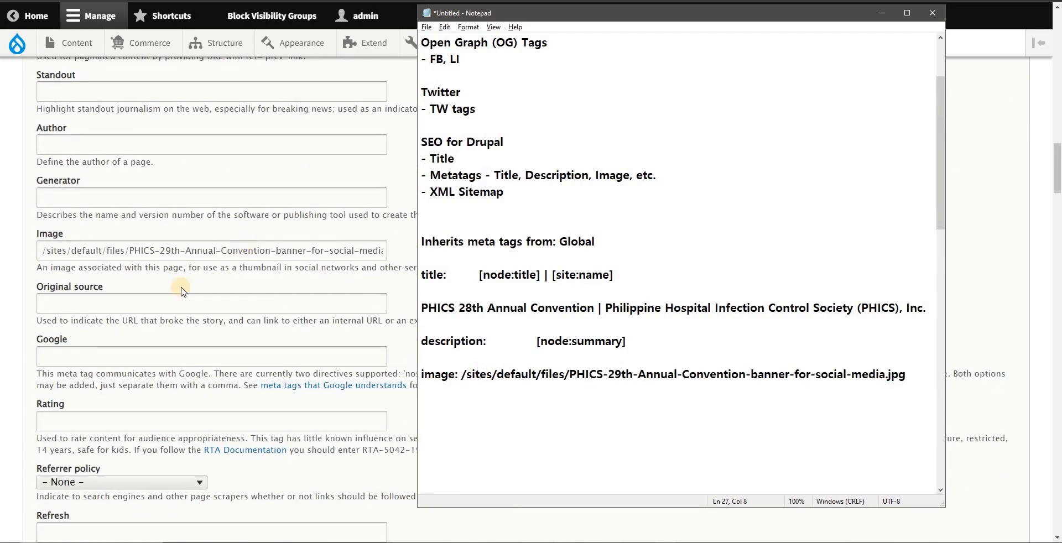
pyautogui.click(191, 254)
pyautogui.hotkey('ctrl', 'a')
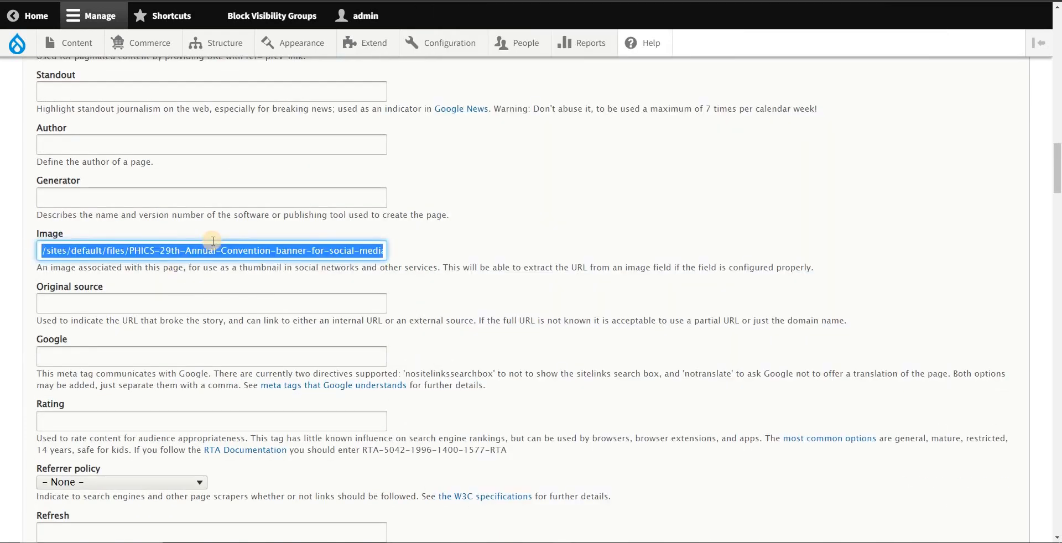
pyautogui.press('BackSpace')
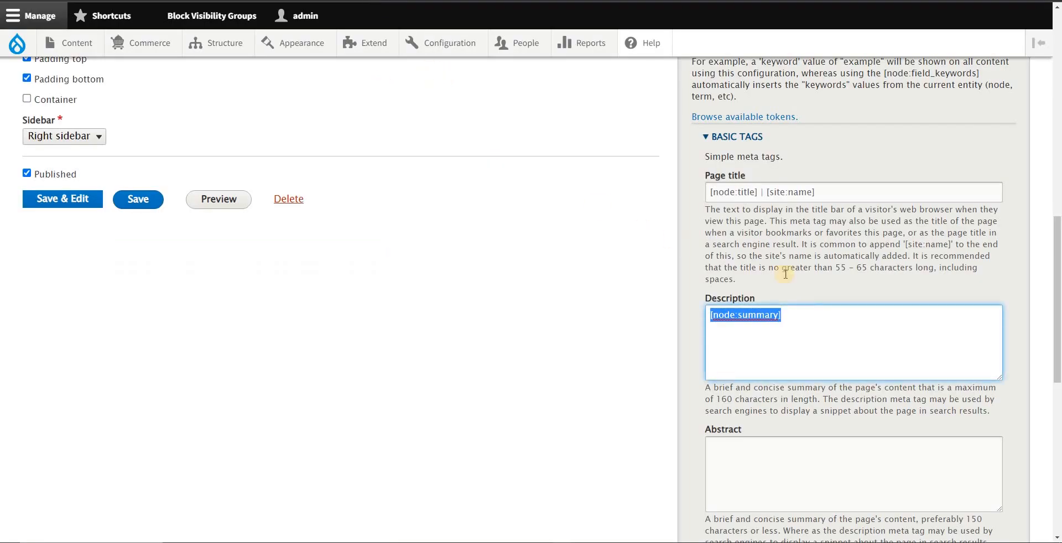
pyautogui.click(822, 345)
pyautogui.scroll(1, 835, 349)
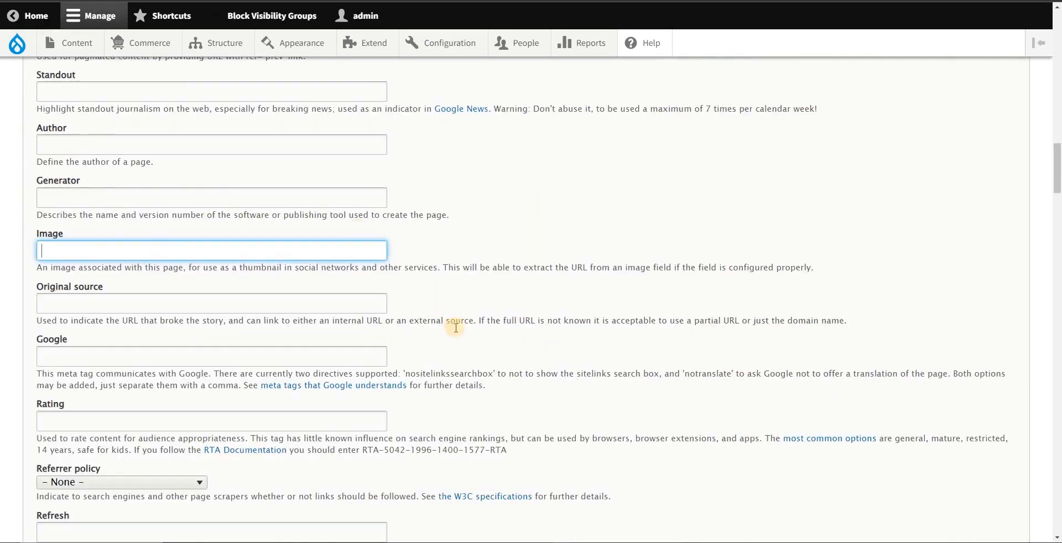
pyautogui.scroll(-9, 453, 327)
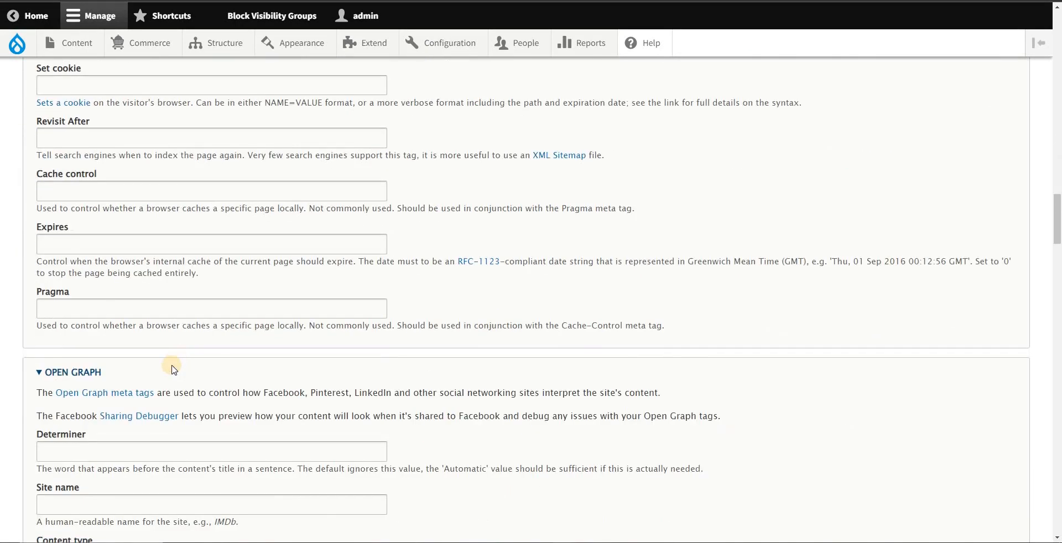
# Step: Set the Open Graph Site name to [site:name], copied from the title line of the Notepad notes
pyautogui.scroll(-4, 172, 369)
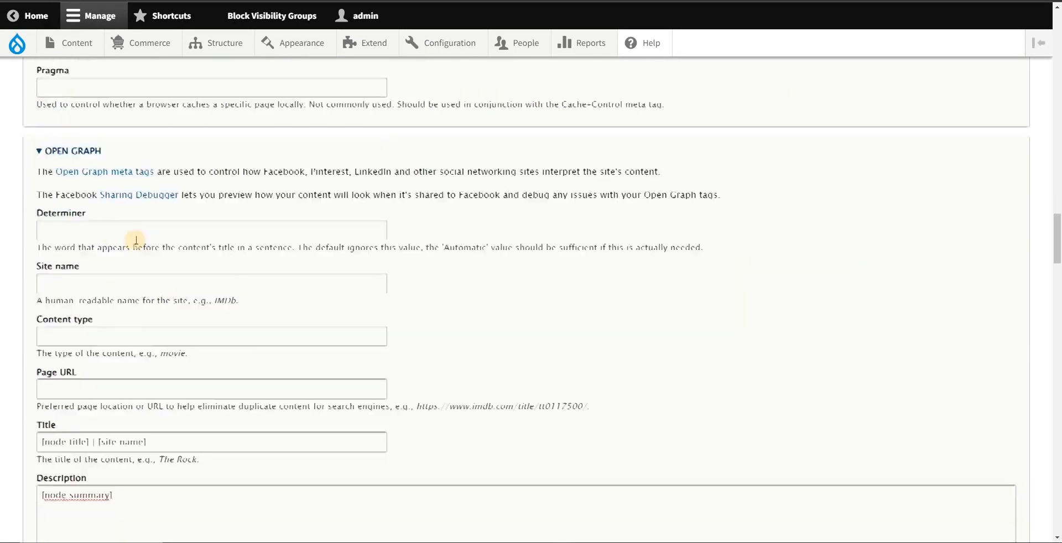
pyautogui.scroll(-1, 136, 241)
pyautogui.click(368, 221)
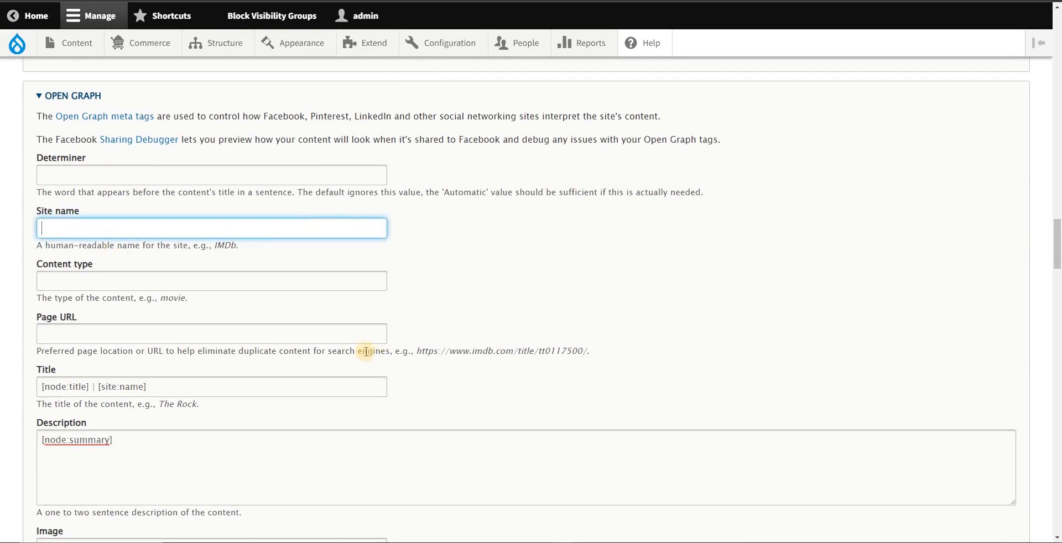
pyautogui.hotkey('alt', 'Tab')
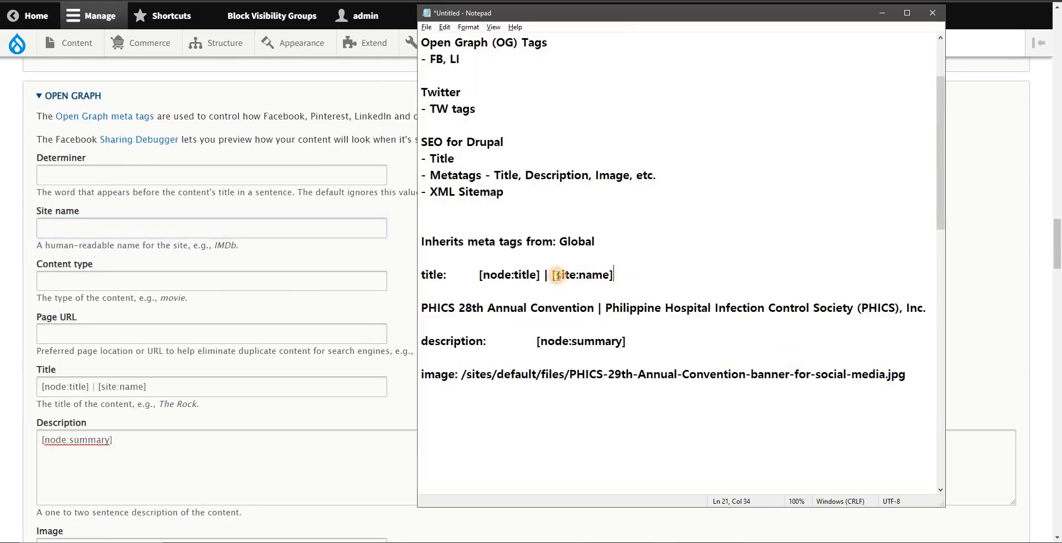
pyautogui.moveTo(614, 275); pyautogui.dragTo(553, 275)
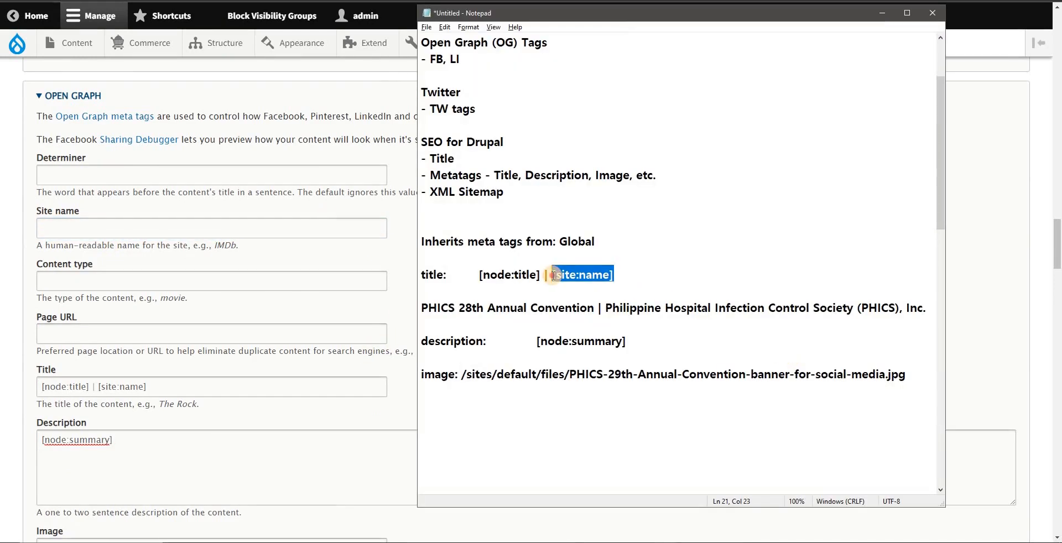
pyautogui.click(103, 229)
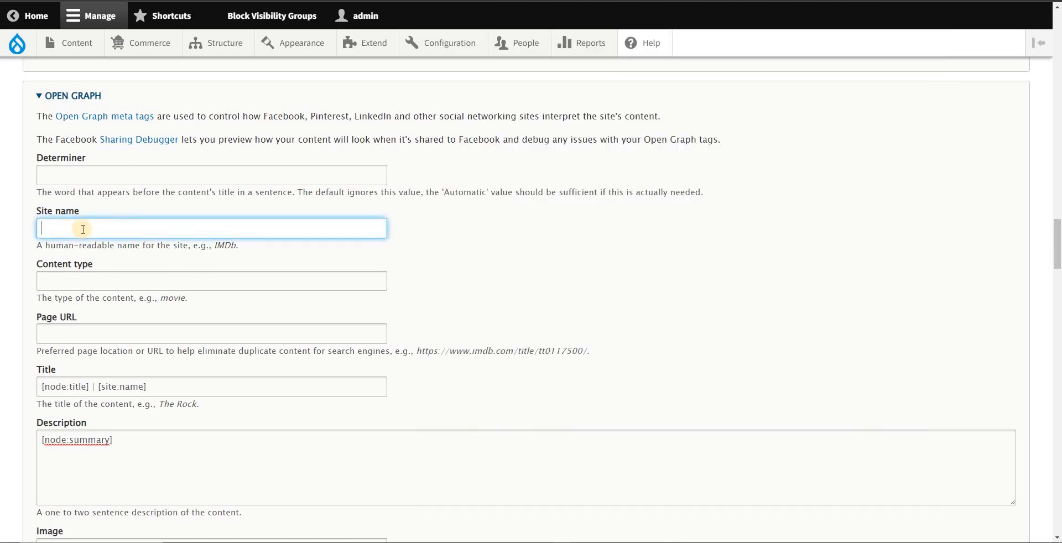
pyautogui.hotkey('ctrl', 'v')
pyautogui.moveTo(92, 229); pyautogui.dragTo(33, 229)
# Step: Set the Open Graph Image to /sites/default/files/PHICS-29th-Annual-Convention-banner-for-social-media.jpg, copied from the Notepad notes
pyautogui.scroll(-1, 307, 332)
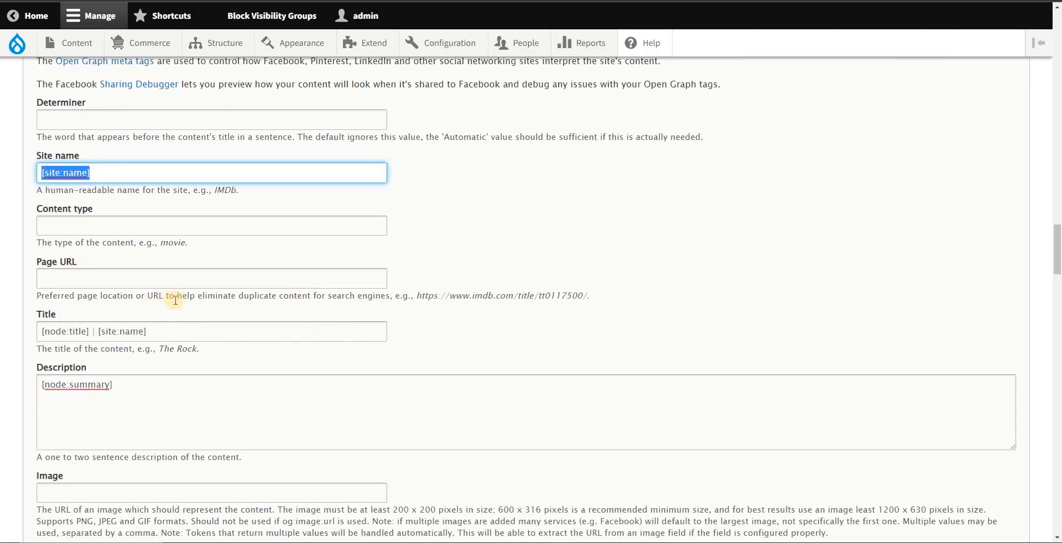
pyautogui.scroll(-2, 175, 300)
pyautogui.click(193, 299)
pyautogui.scroll(-2, 221, 310)
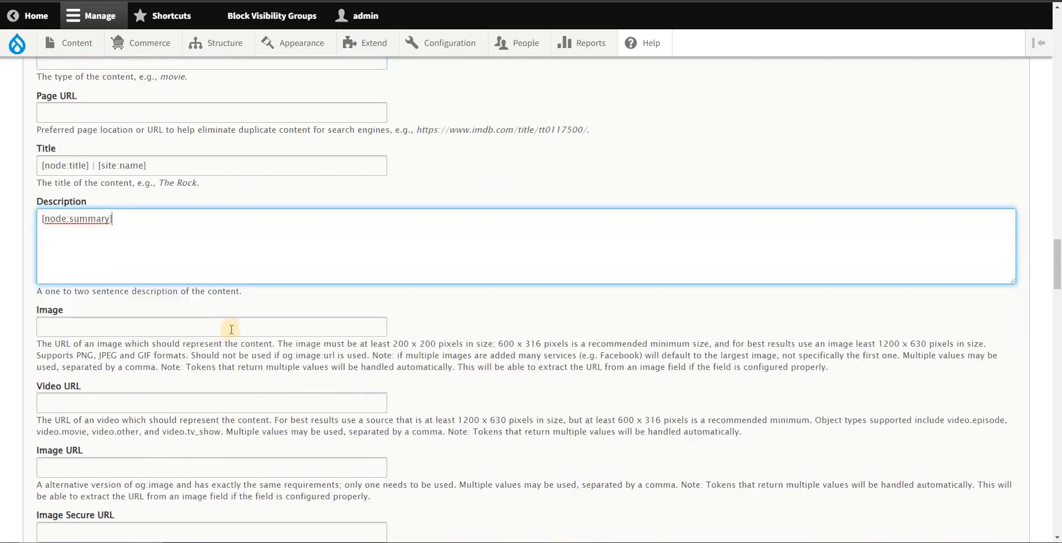
pyautogui.click(129, 279)
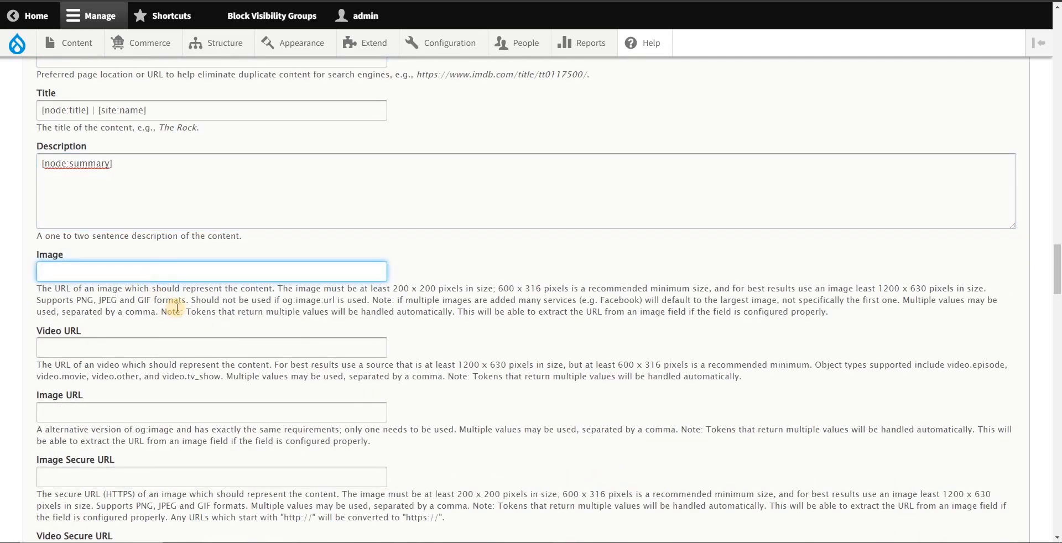
pyautogui.scroll(-2, 188, 309)
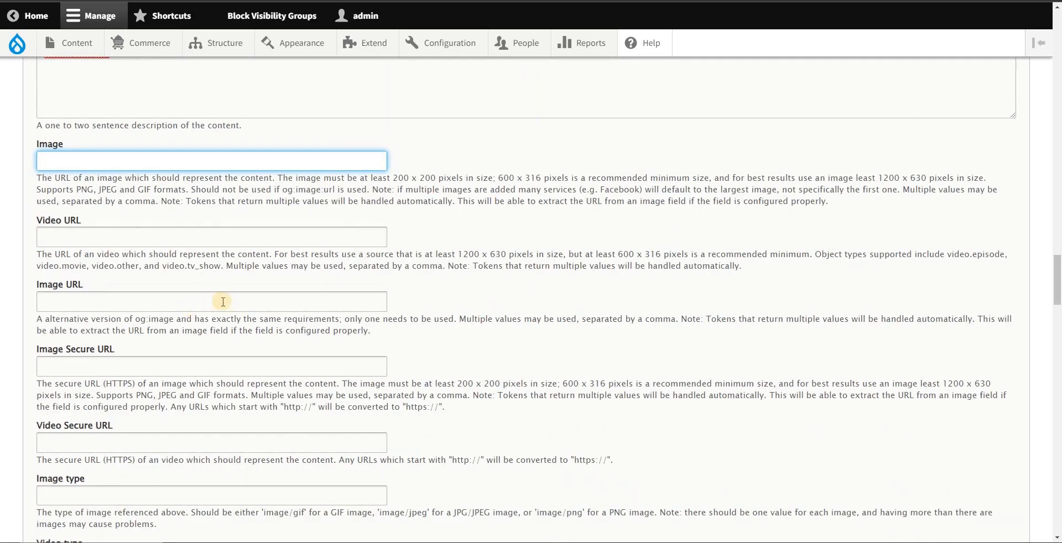
pyautogui.scroll(-5, 223, 301)
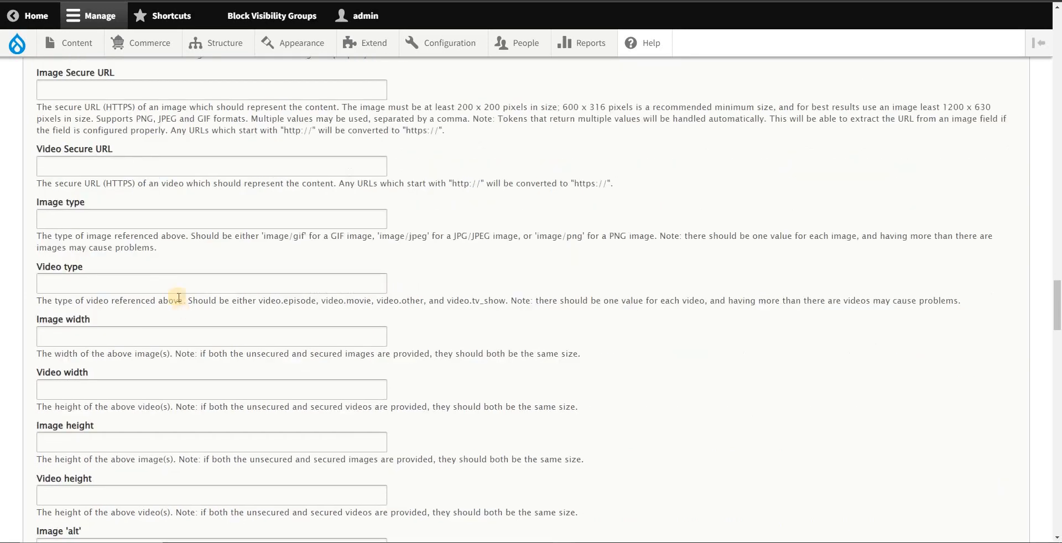
pyautogui.scroll(5, 179, 298)
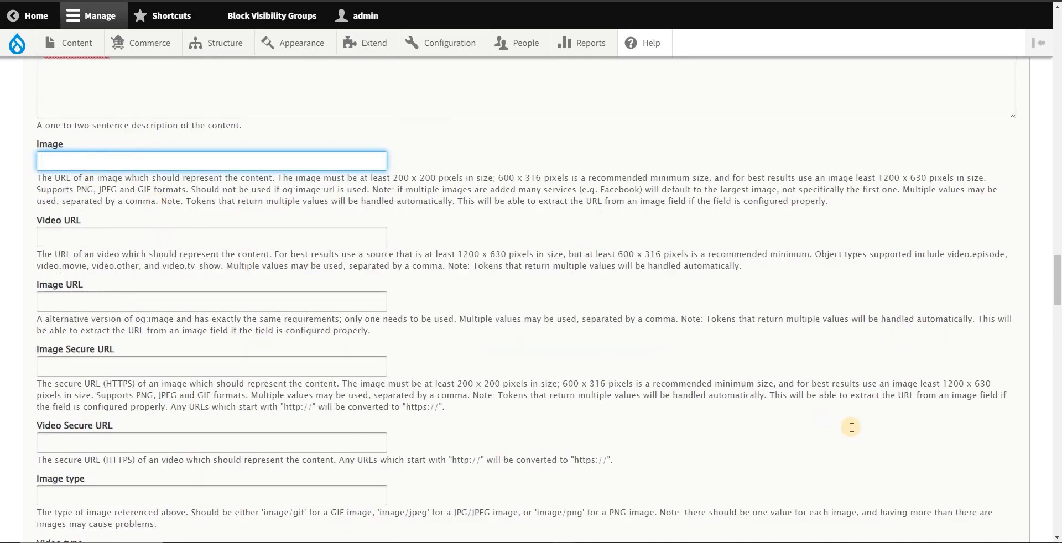
pyautogui.hotkey('alt', 'Tab')
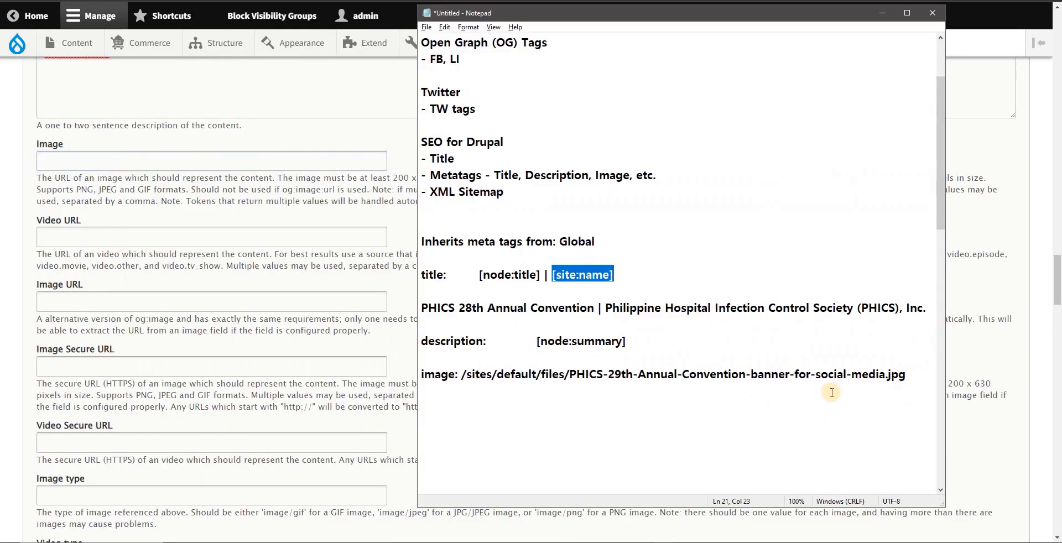
pyautogui.click(184, 167)
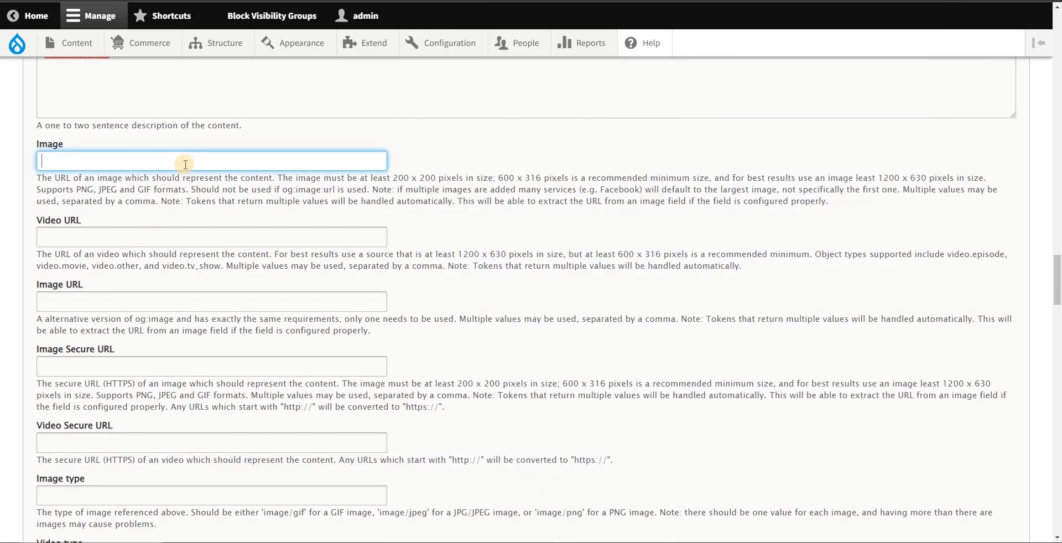
pyautogui.hotkey('alt', 'Tab')
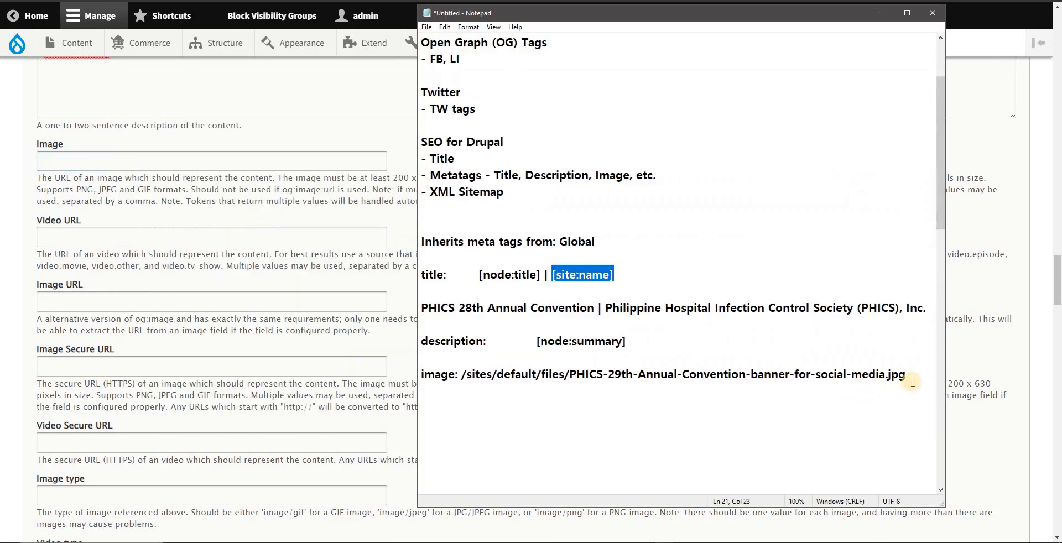
pyautogui.moveTo(906, 376); pyautogui.dragTo(462, 375)
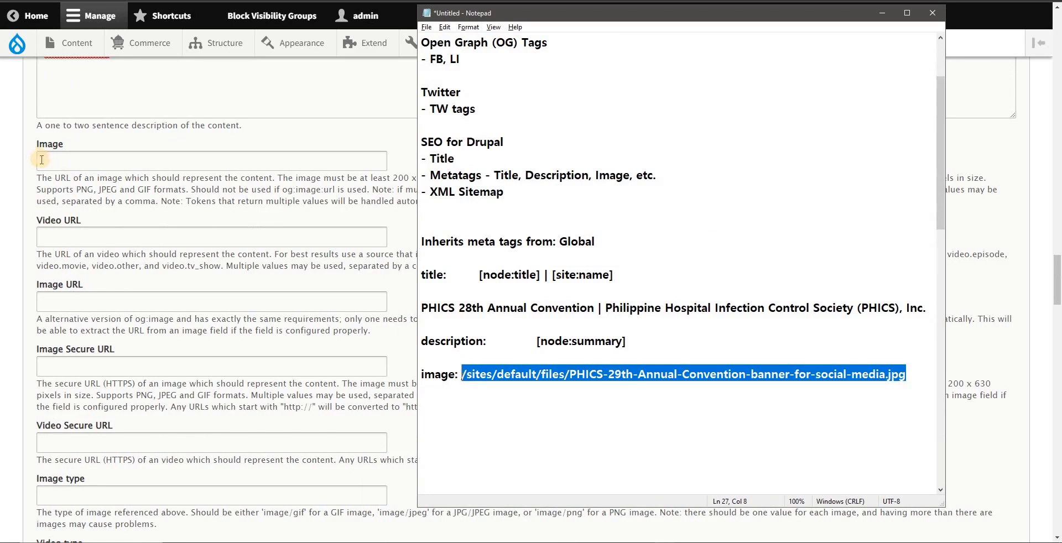
pyautogui.click(153, 164)
# Step: Fill the empty Advanced Image meta tag with the copied path /sites/default/files/PHICS-29th-Annual-Convention-banner-for-social-media.jpg
pyautogui.scroll(15, 153, 164)
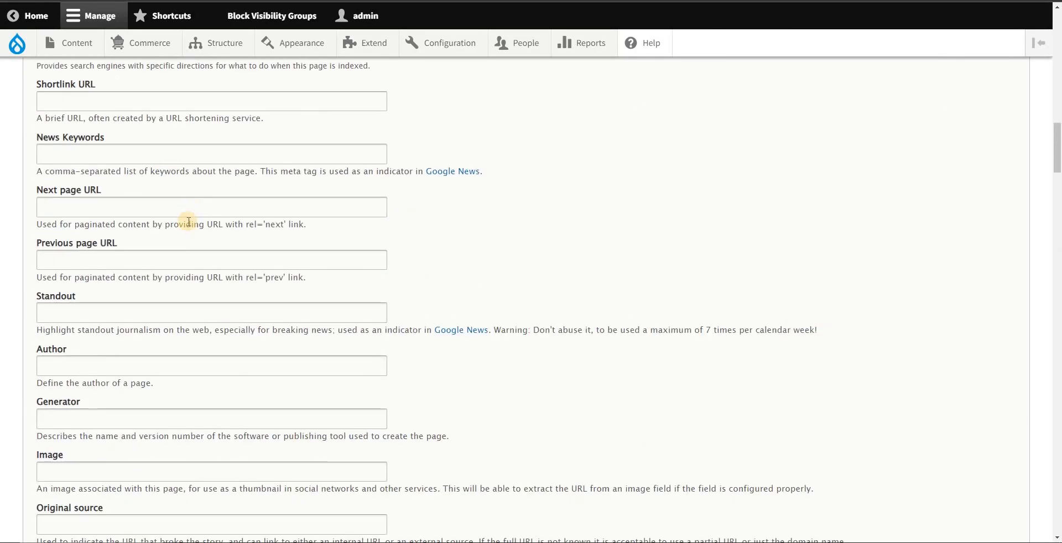
pyautogui.scroll(-2, 60, 334)
pyautogui.hotkey('ctrl', 'v')
# Step: Review the entered Basic, Advanced and Open Graph tags, from the page description through to the Open Graph image fields
pyautogui.scroll(15, 138, 194)
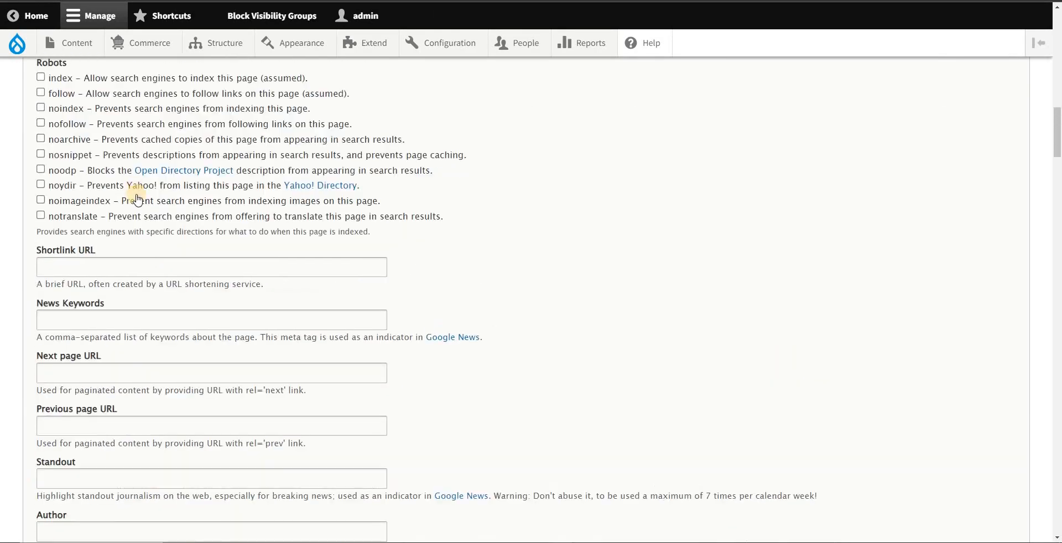
pyautogui.scroll(3, 119, 182)
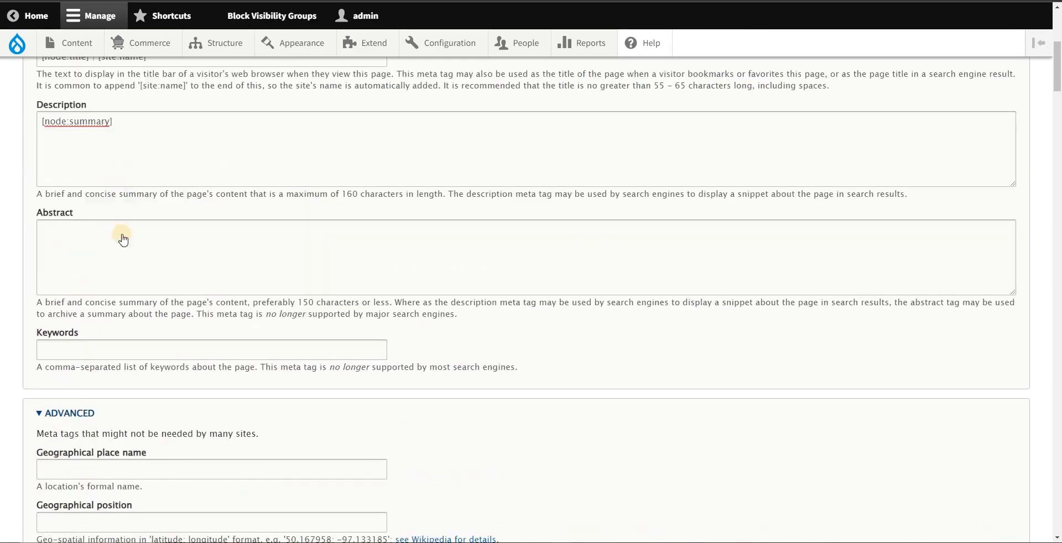
pyautogui.scroll(-8, 116, 236)
pyautogui.scroll(8, 104, 228)
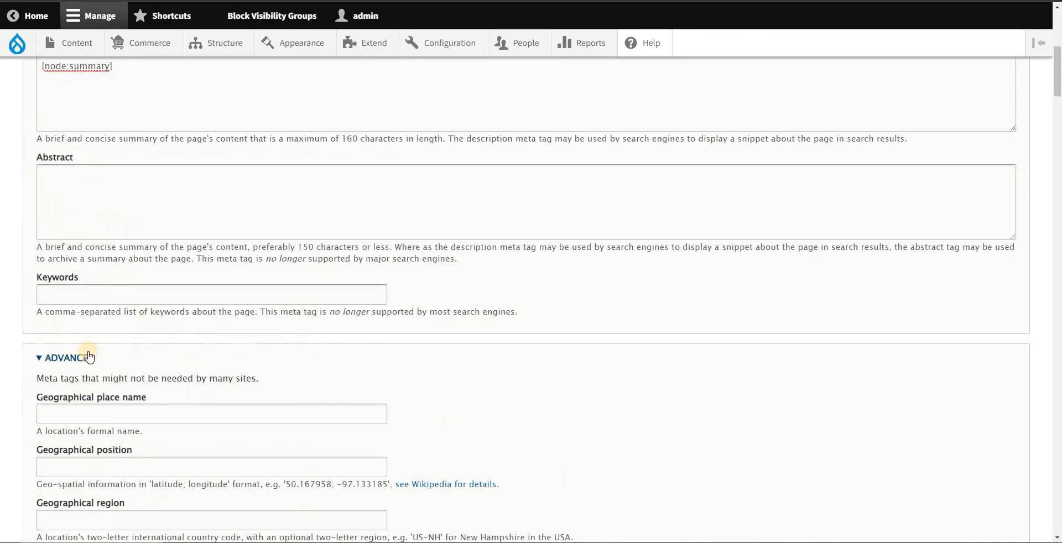
pyautogui.scroll(-15, 88, 357)
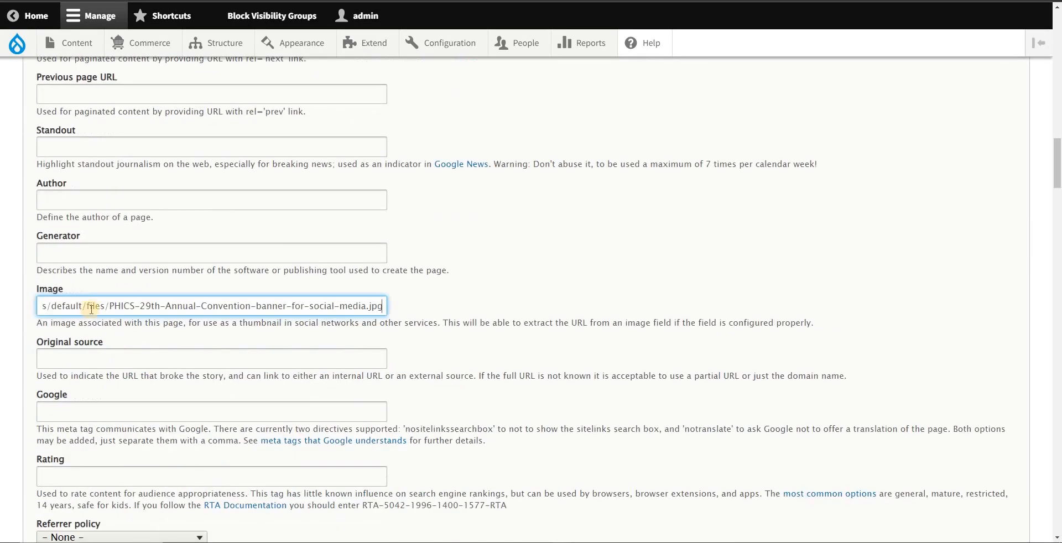
pyautogui.scroll(-12, 106, 304)
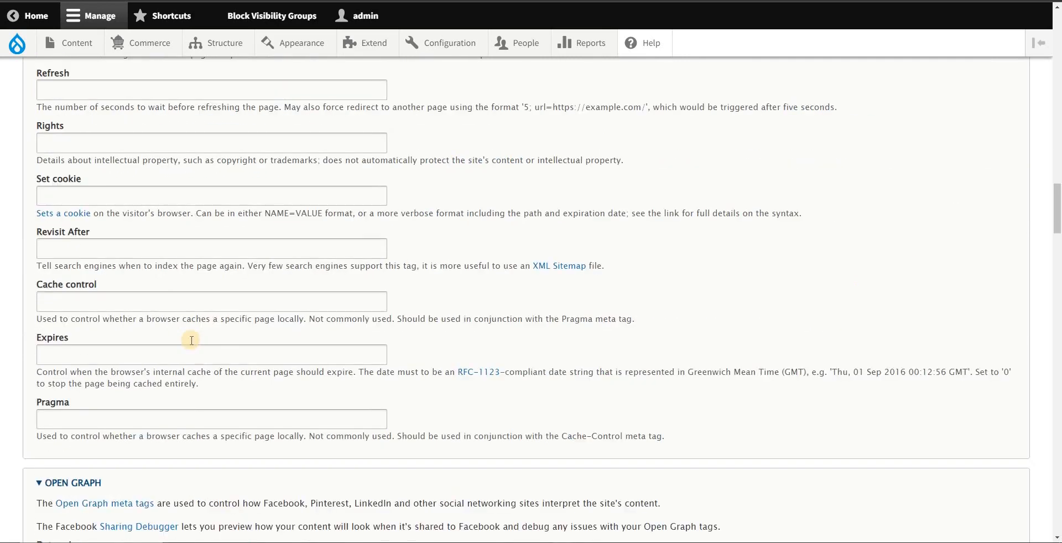
pyautogui.scroll(-8, 80, 335)
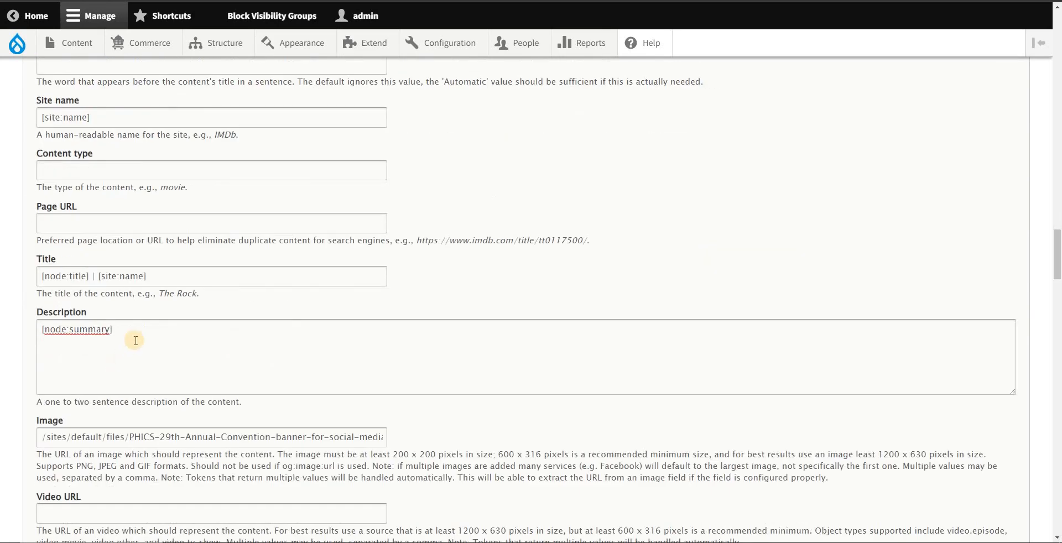
pyautogui.scroll(-15, 150, 335)
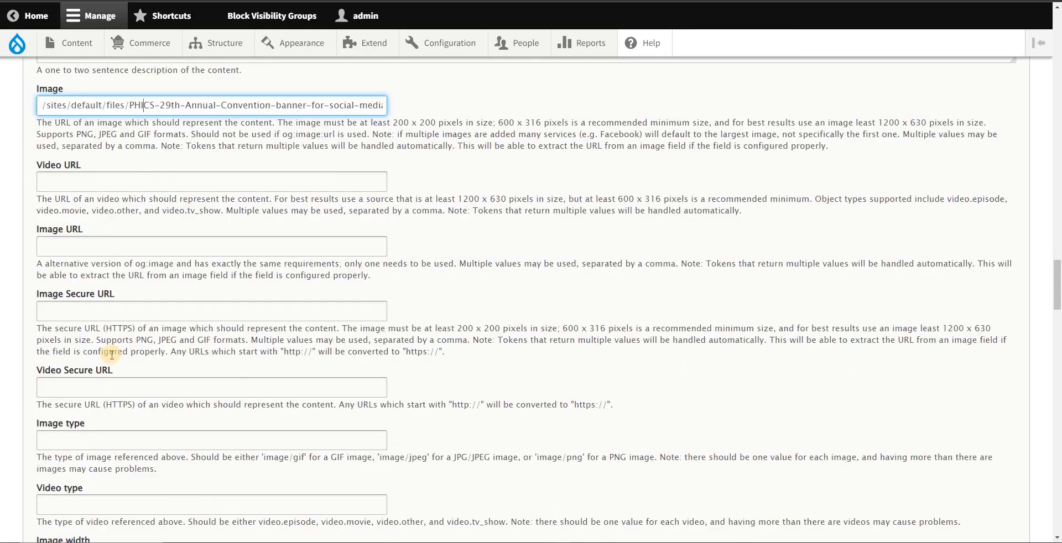
pyautogui.scroll(10, 127, 372)
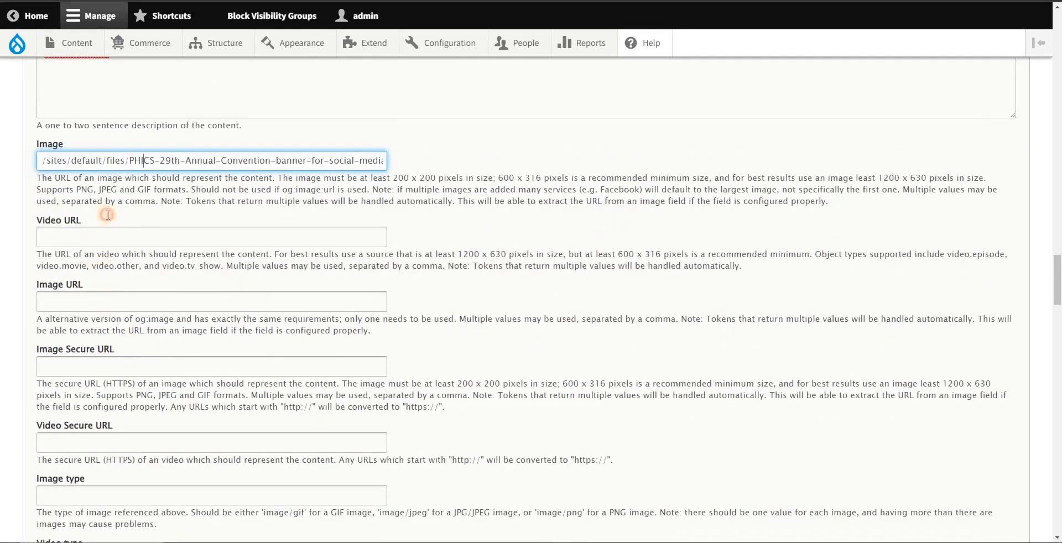
# Step: Copy the Open Graph Image path /sites/default/files/PHICS-29th-Annual-Convention-banner-for-social-media.jpg into the Image URL tag
pyautogui.click(105, 302)
pyautogui.scroll(1, 135, 223)
pyautogui.tripleClick(390, 213)
pyautogui.hotkey('ctrl', 'c')
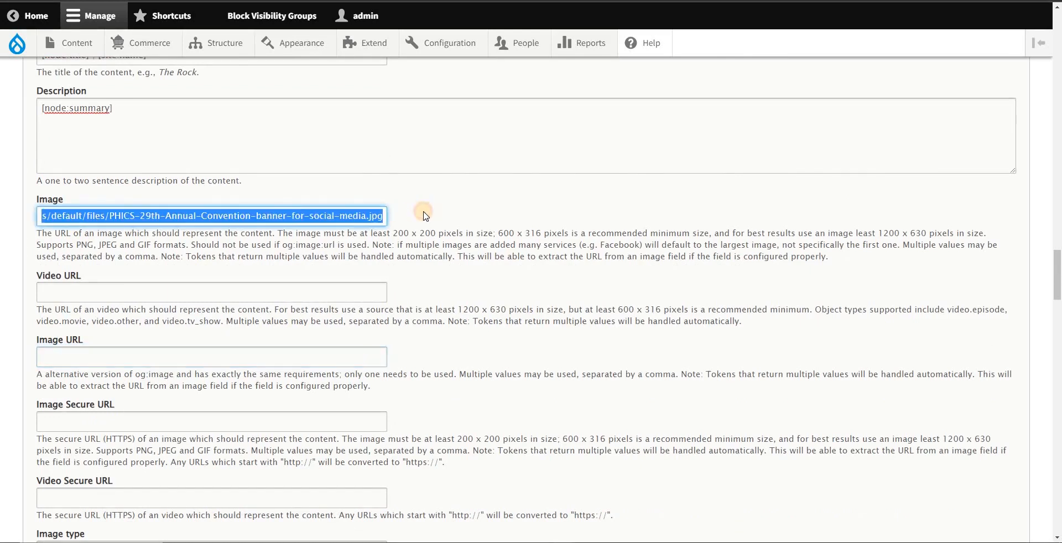
pyautogui.click(46, 351)
pyautogui.hotkey('ctrl', 'v')
# Step: Set the Open Graph Image Secure URL to the copied path /sites/default/files/PHICS-29th-Annual-Convention-banner-for-social-media.jpg
pyautogui.scroll(-1, 208, 365)
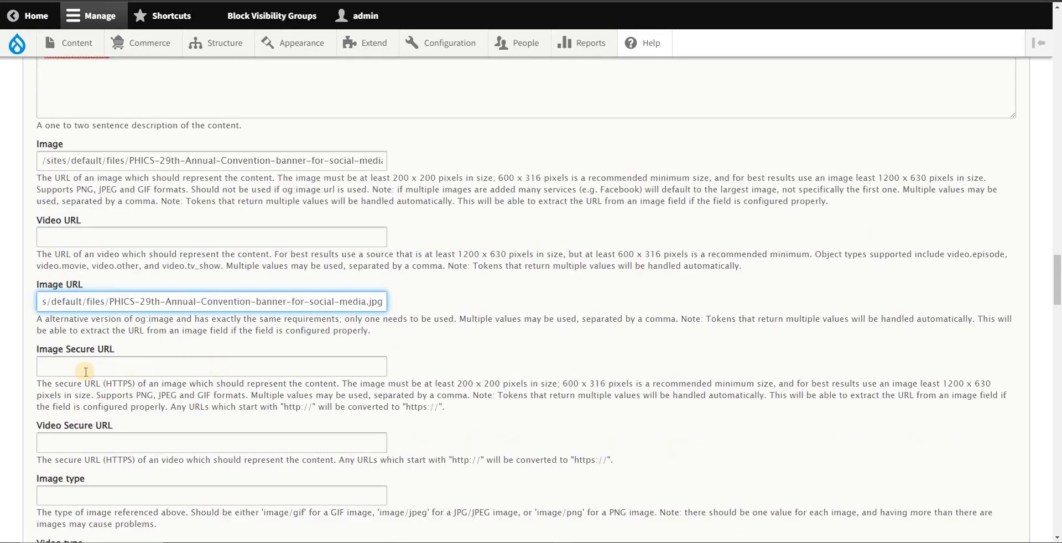
pyautogui.click(42, 360)
pyautogui.hotkey('ctrl', 'v')
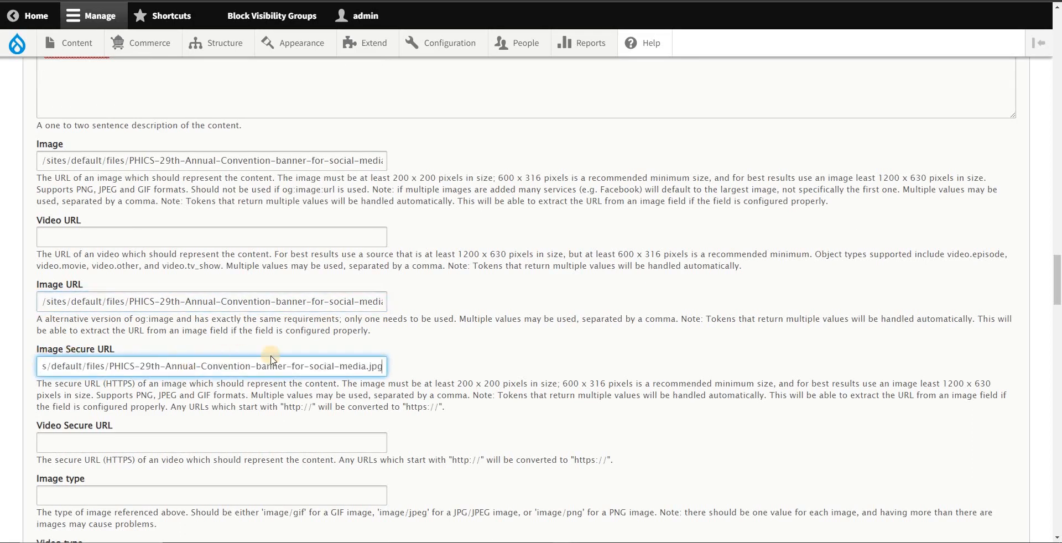
# Step: Expand the Twitter Cards meta tag group and set the Twitter card type to Summary Card with large image
pyautogui.scroll(-9, 221, 359)
pyautogui.scroll(-17, 250, 369)
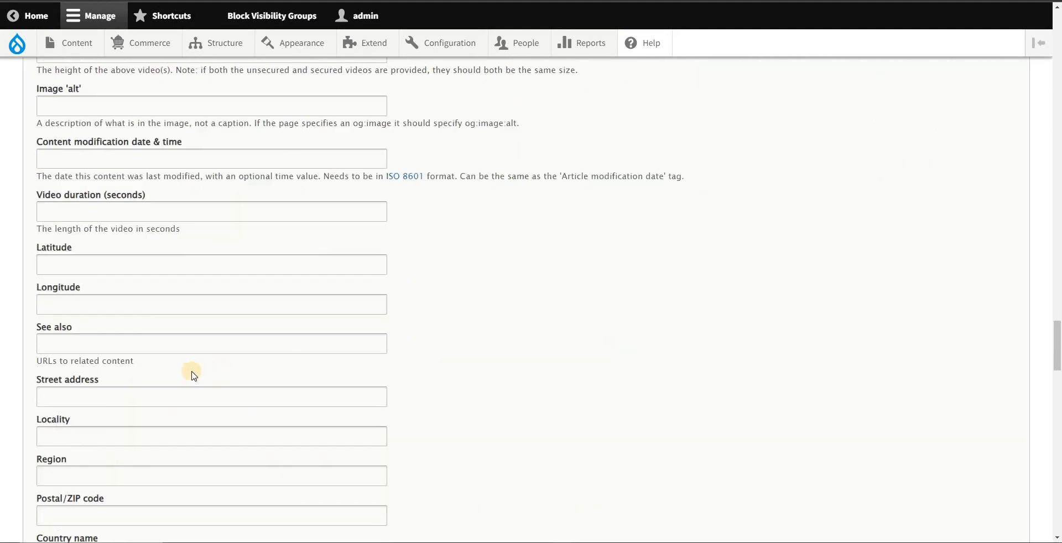
pyautogui.scroll(-16, 127, 402)
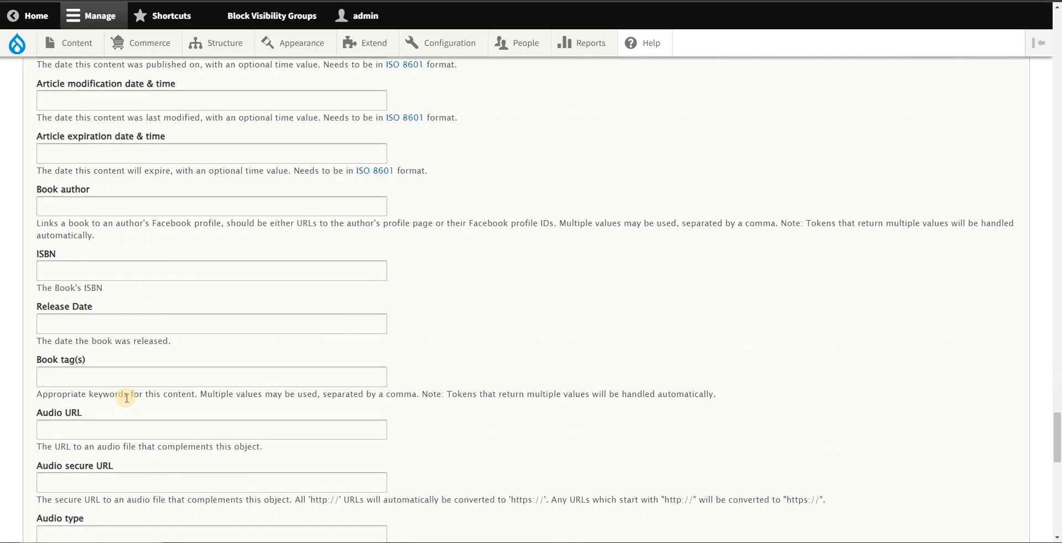
pyautogui.click(83, 411)
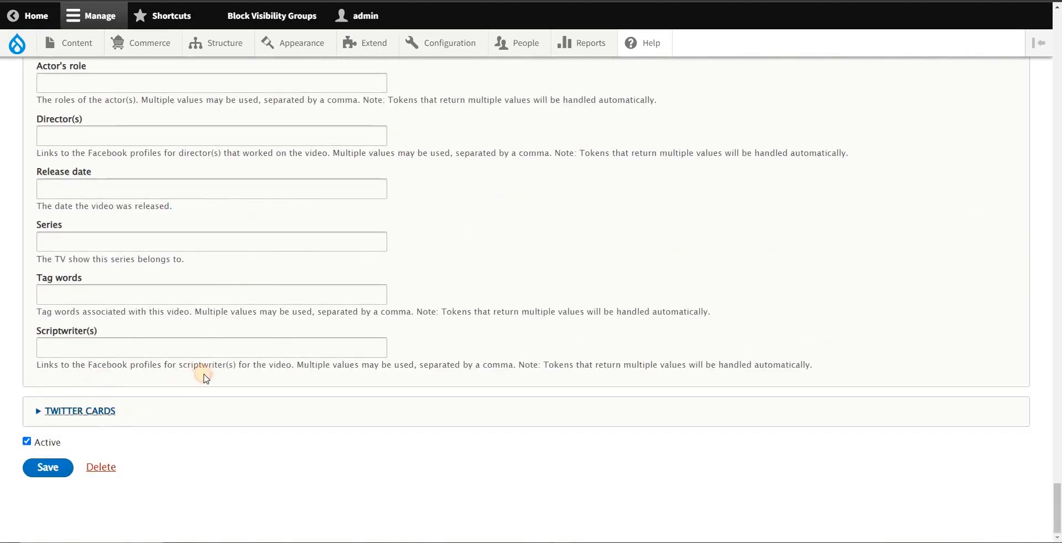
pyautogui.scroll(-6, 204, 354)
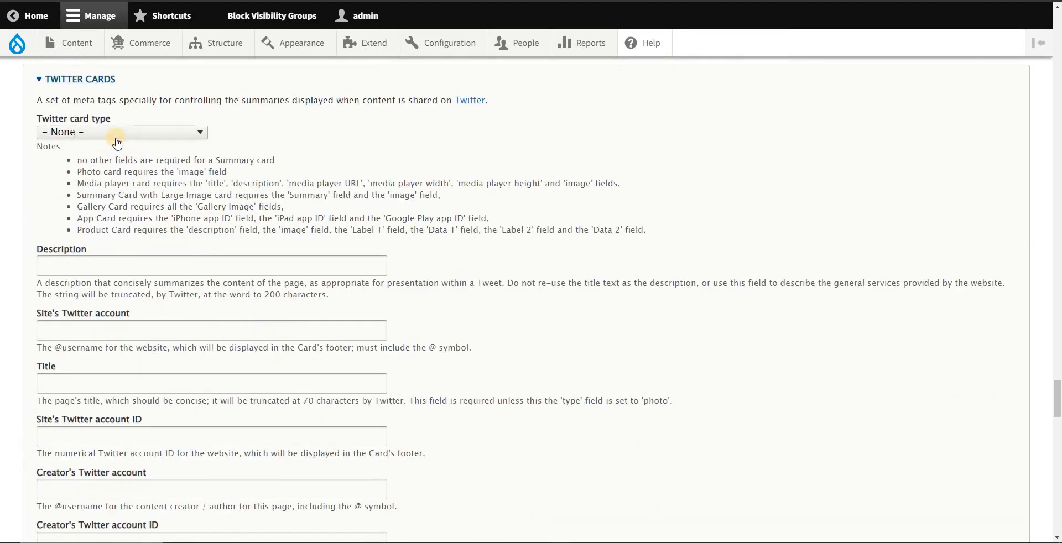
pyautogui.click(117, 139)
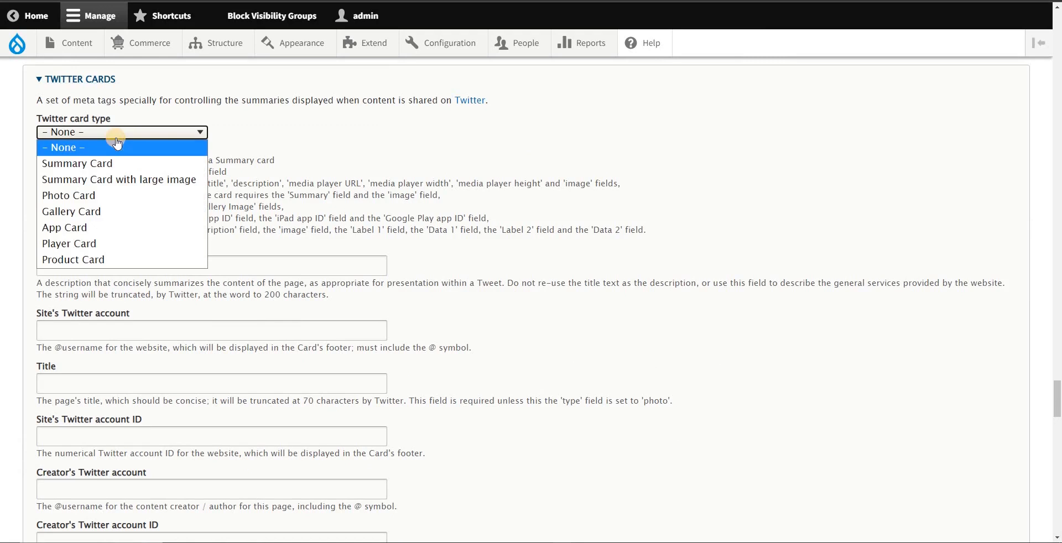
pyautogui.click(111, 180)
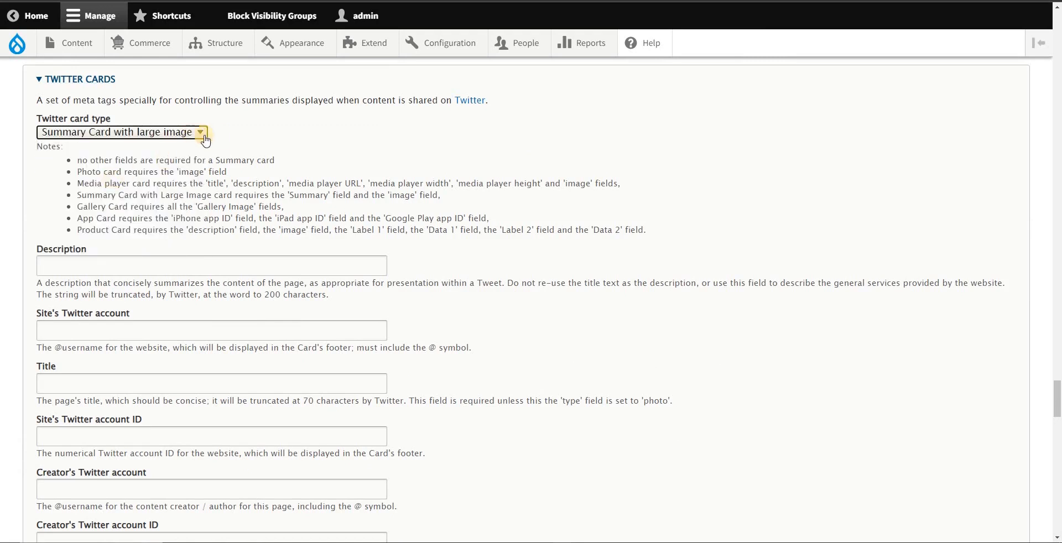
# Step: Copy the title tokens [node:title] | [site:name] from the Notepad notes into the Twitter Cards Title tag
pyautogui.scroll(-1, 252, 210)
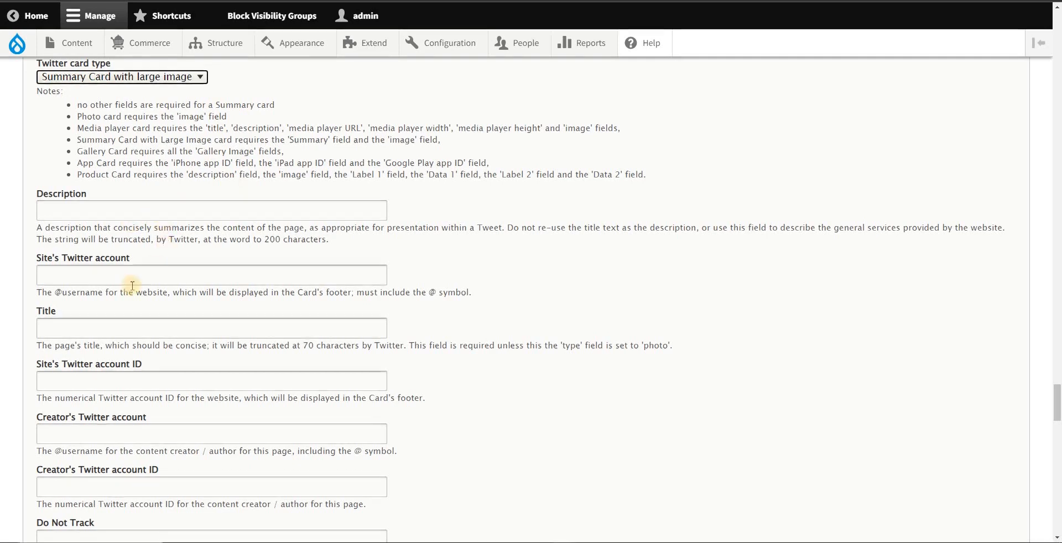
pyautogui.scroll(-1, 160, 221)
pyautogui.click(188, 279)
pyautogui.hotkey('alt', 'Tab')
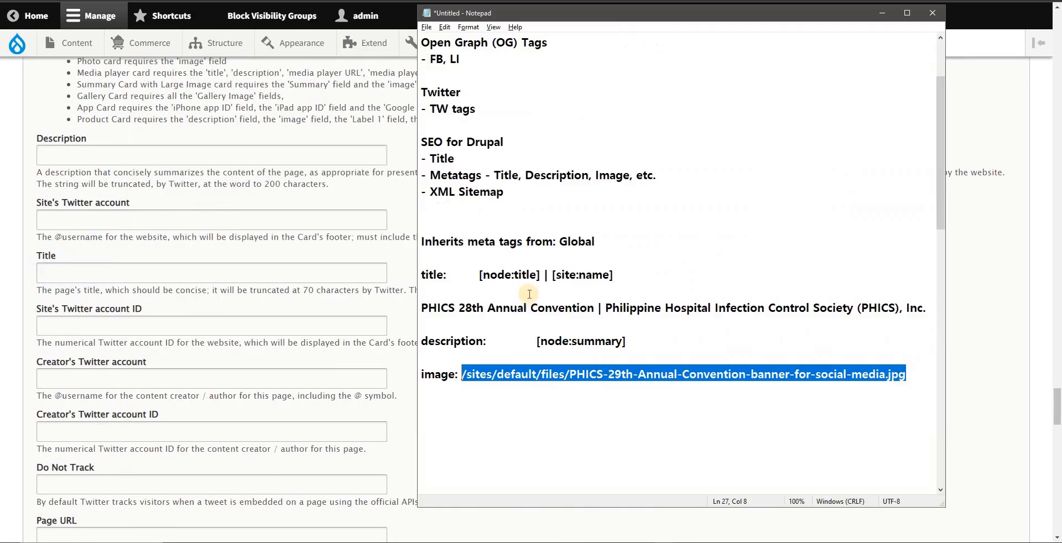
pyautogui.moveTo(615, 274); pyautogui.dragTo(479, 272)
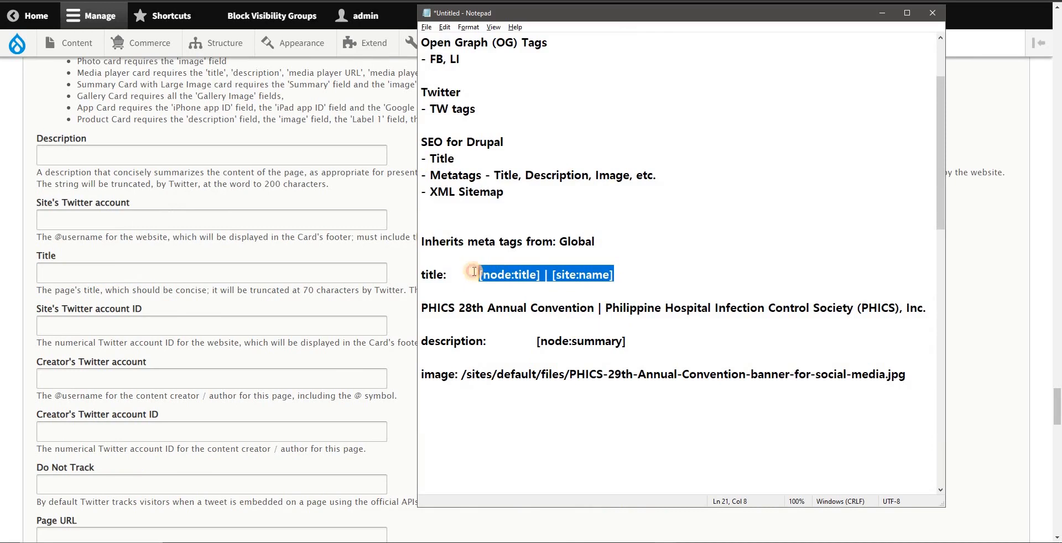
pyautogui.click(106, 262)
pyautogui.scroll(1, 106, 263)
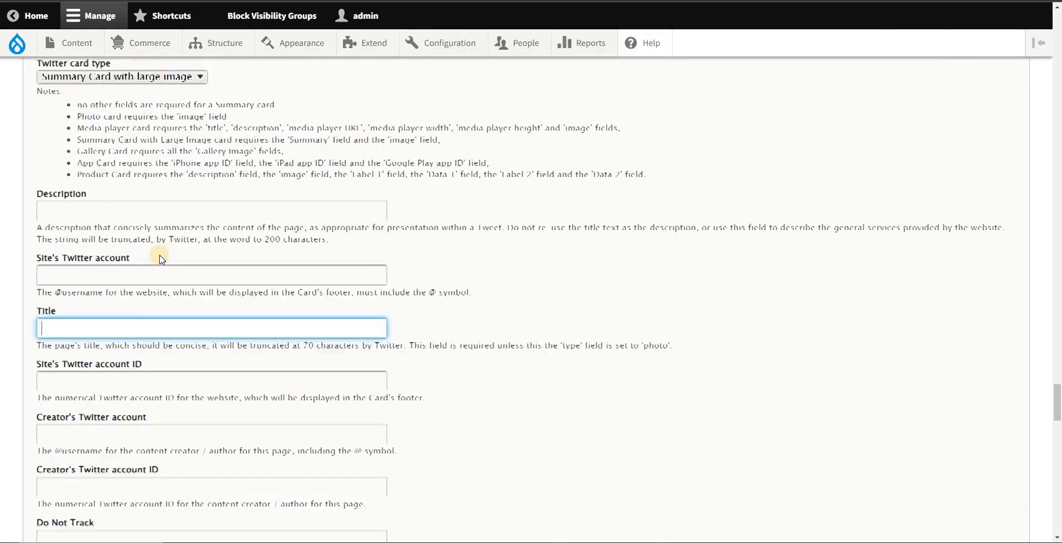
pyautogui.write('[node:title] | [site:name]')
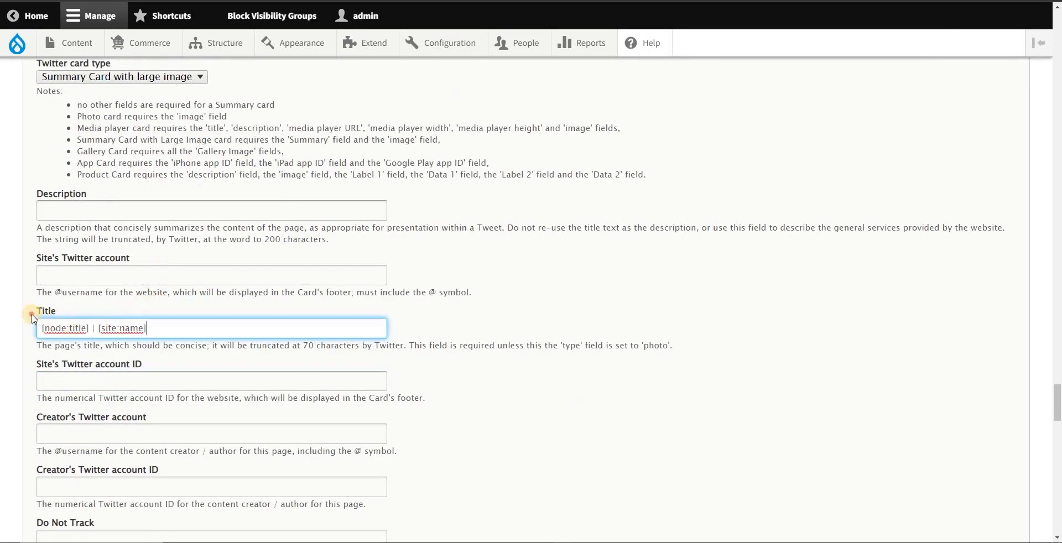
pyautogui.moveTo(33, 318); pyautogui.dragTo(60, 316)
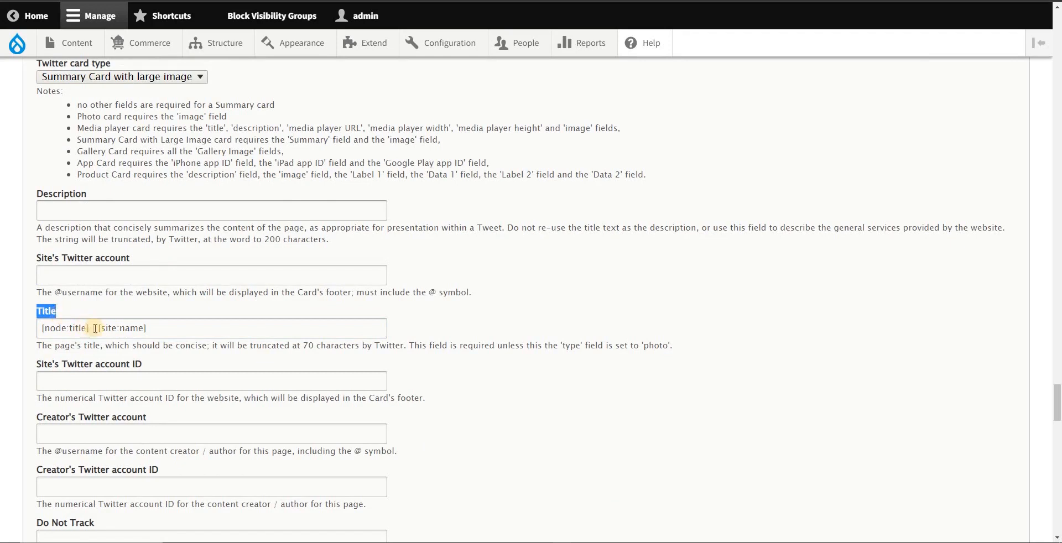
pyautogui.moveTo(90, 327); pyautogui.dragTo(19, 325)
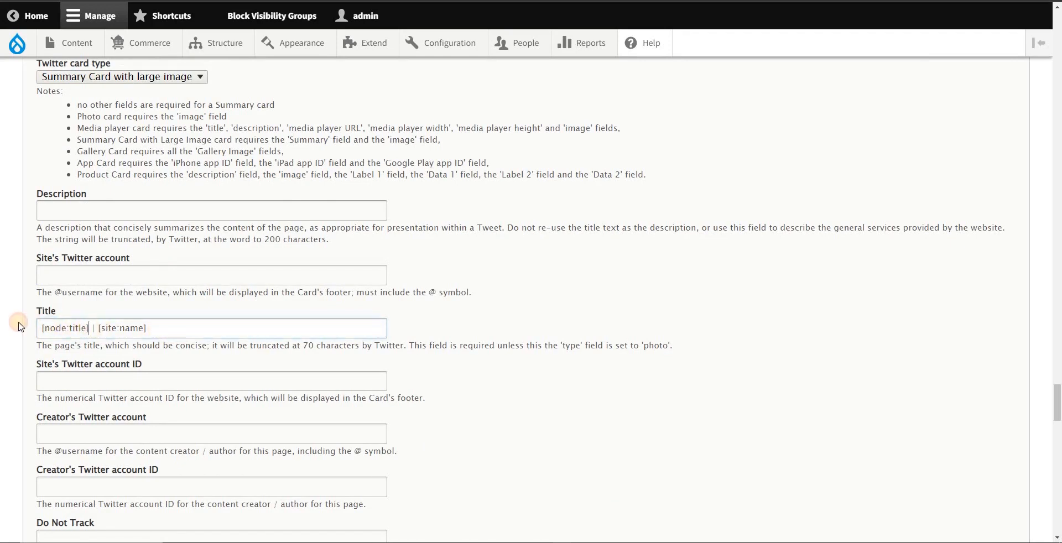
pyautogui.moveTo(166, 328); pyautogui.dragTo(100, 328)
# Step: Copy the image path /sites/default/files/PHICS-29th-Annual-Convention-banner-for-social-media.jpg from the Notepad notes into the Twitter Cards Image URL tag
pyautogui.scroll(-1, 224, 327)
pyautogui.scroll(-3, 223, 327)
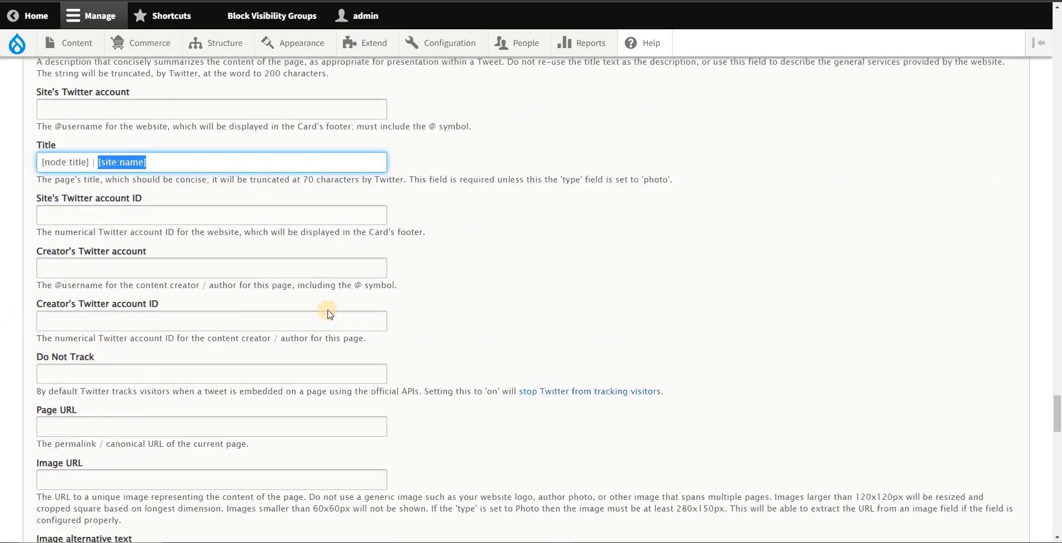
pyautogui.click(84, 367)
pyautogui.click(85, 425)
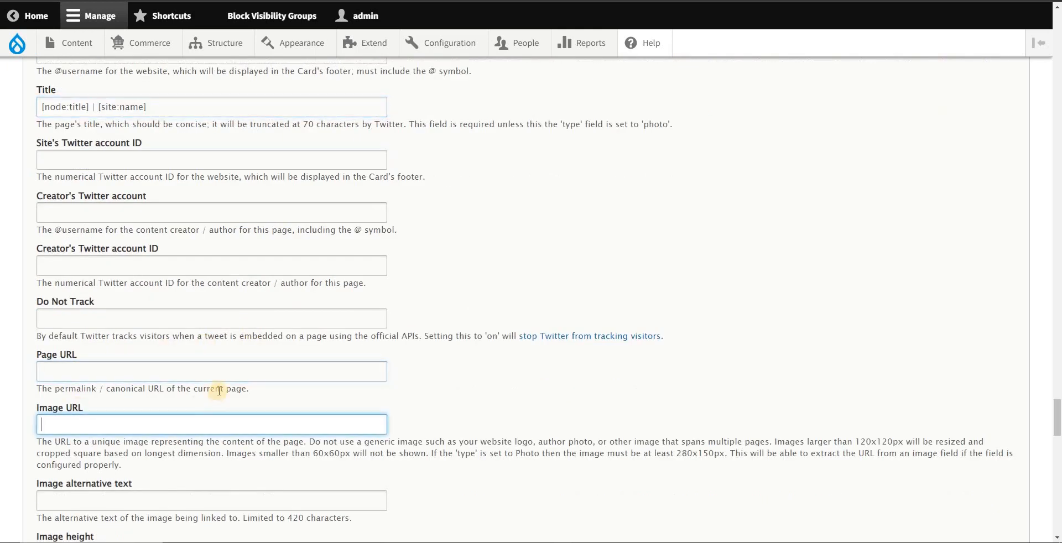
pyautogui.hotkey('alt', 'Tab')
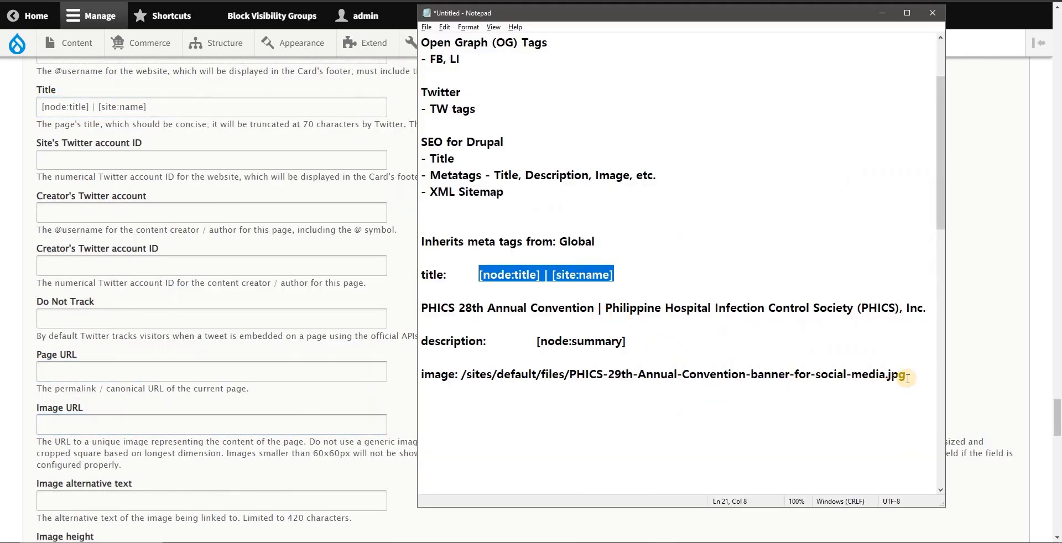
pyautogui.moveTo(905, 376); pyautogui.dragTo(461, 374)
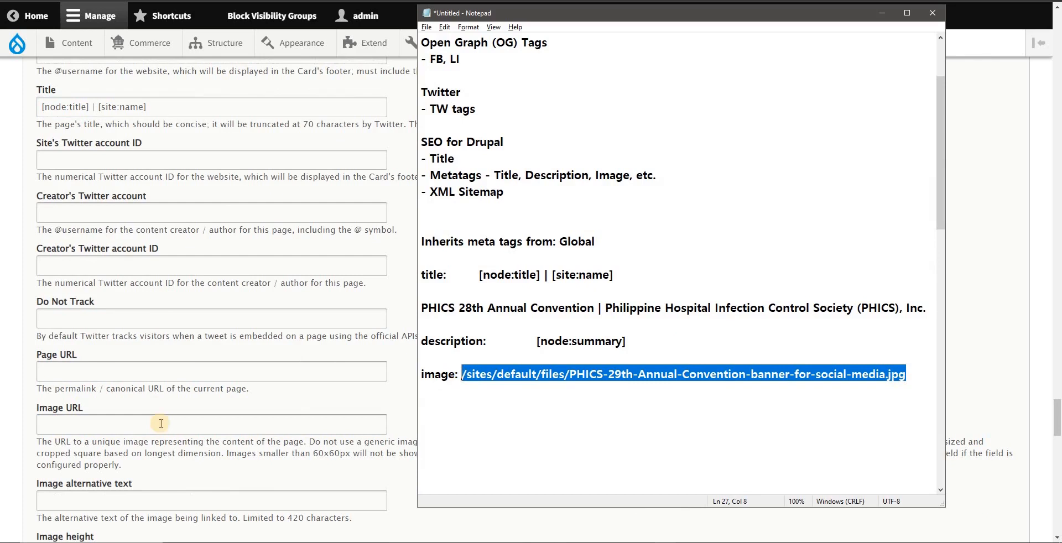
pyautogui.hotkey('ctrl', 'c')
pyautogui.click(105, 423)
pyautogui.hotkey('ctrl', 'v')
pyautogui.click(128, 367)
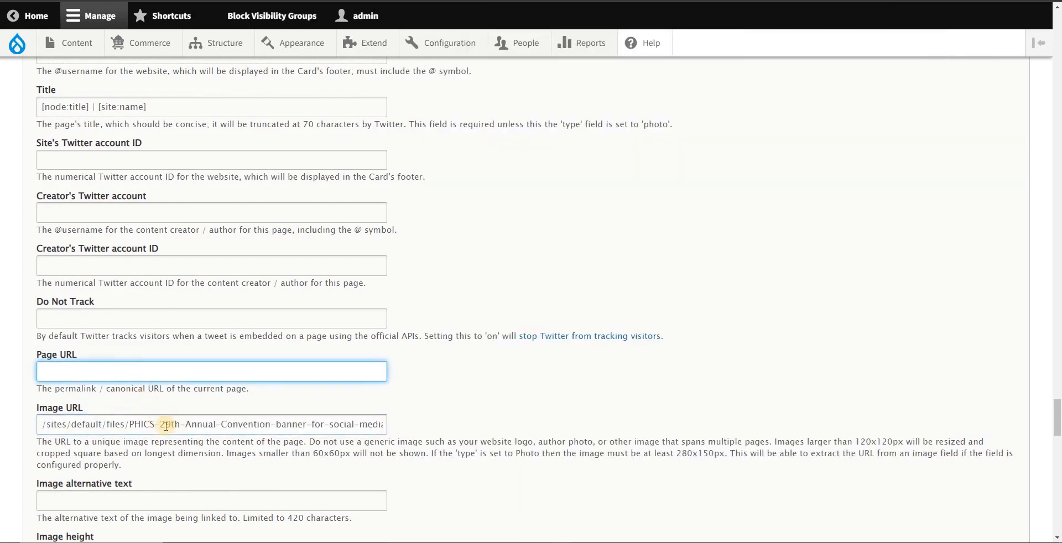
pyautogui.moveTo(165, 426); pyautogui.dragTo(479, 422)
pyautogui.click(265, 389)
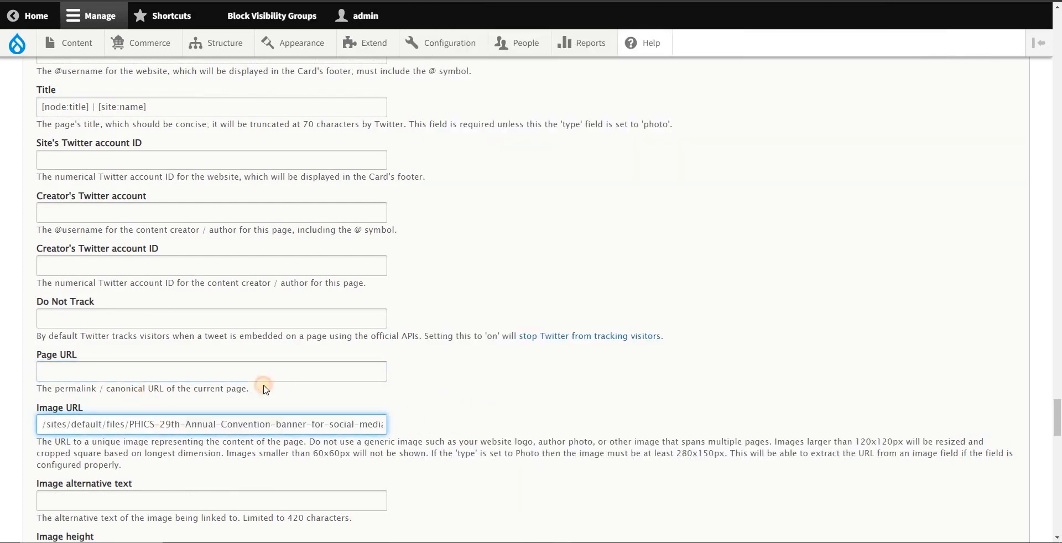
# Step: Copy the [node:summary] token from the Notepad notes into the Twitter Cards Description tag
pyautogui.scroll(1, 167, 389)
pyautogui.scroll(-1, 169, 378)
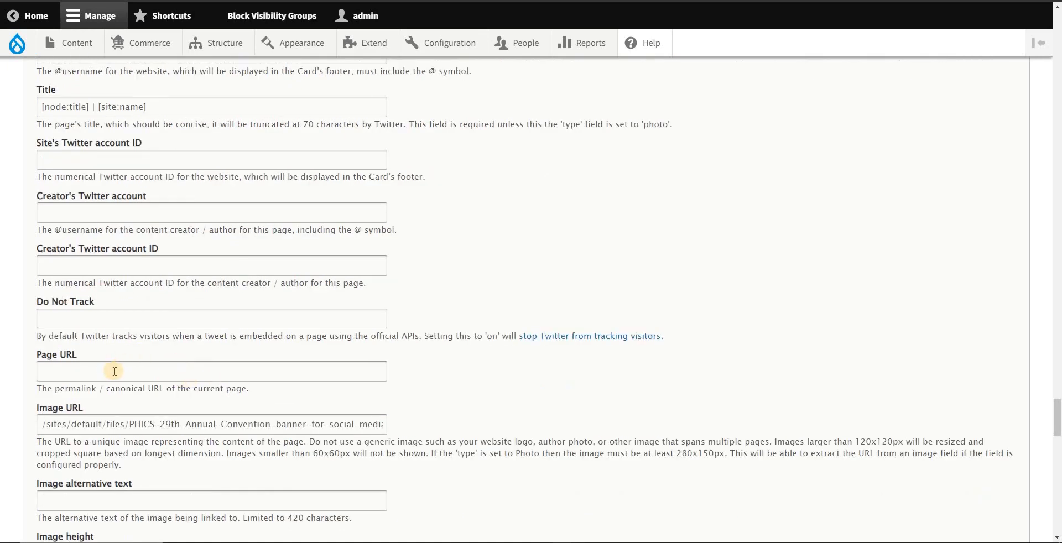
pyautogui.scroll(-4, 114, 371)
pyautogui.scroll(5, 113, 371)
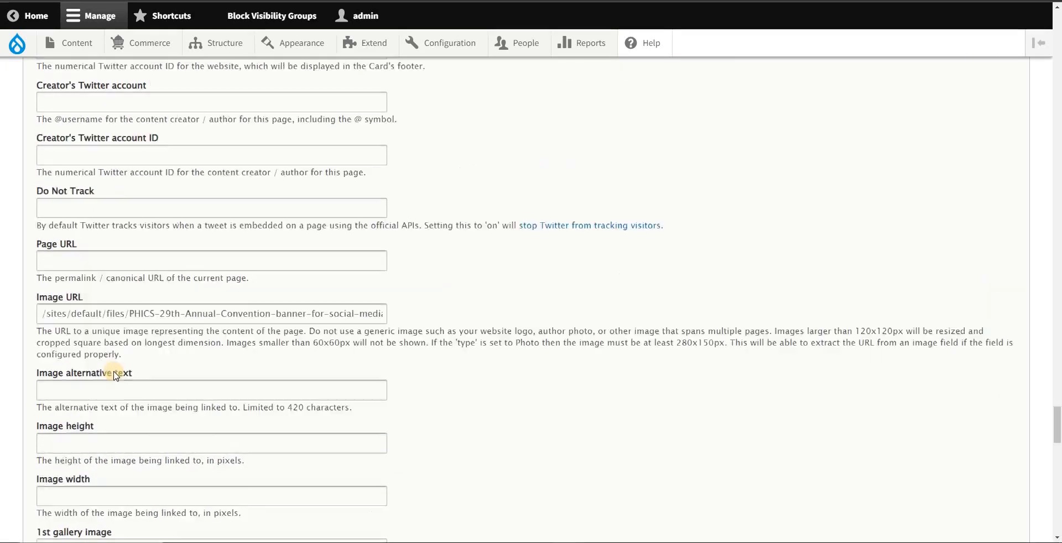
pyautogui.scroll(1, 114, 346)
pyautogui.scroll(2, 86, 221)
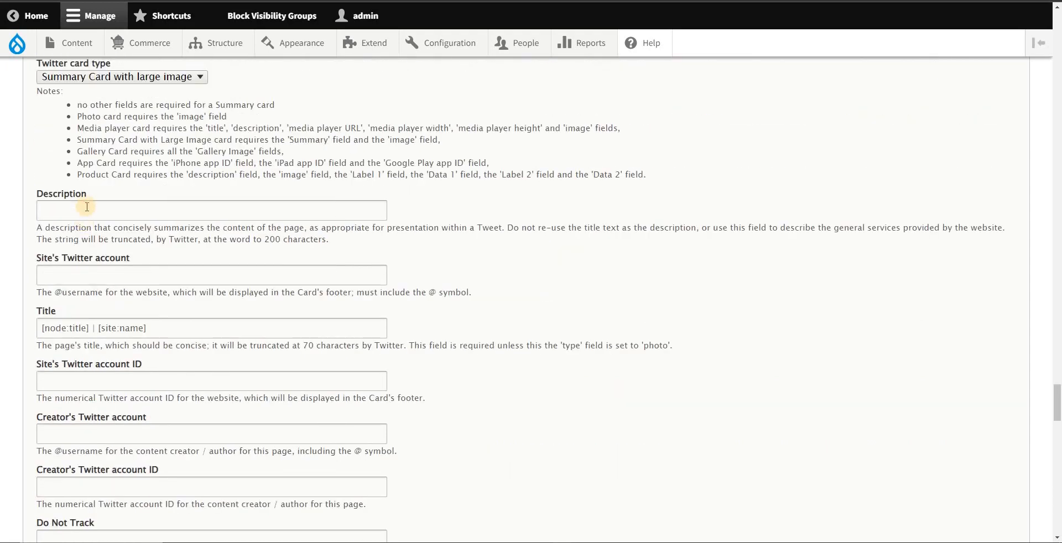
pyautogui.click(154, 205)
pyautogui.hotkey('alt', 'Tab')
pyautogui.moveTo(648, 346); pyautogui.dragTo(536, 341)
pyautogui.click(89, 212)
pyautogui.hotkey('ctrl', 'v')
# Step: Save the meta tag settings, keeping them active
pyautogui.scroll(-10, 320, 228)
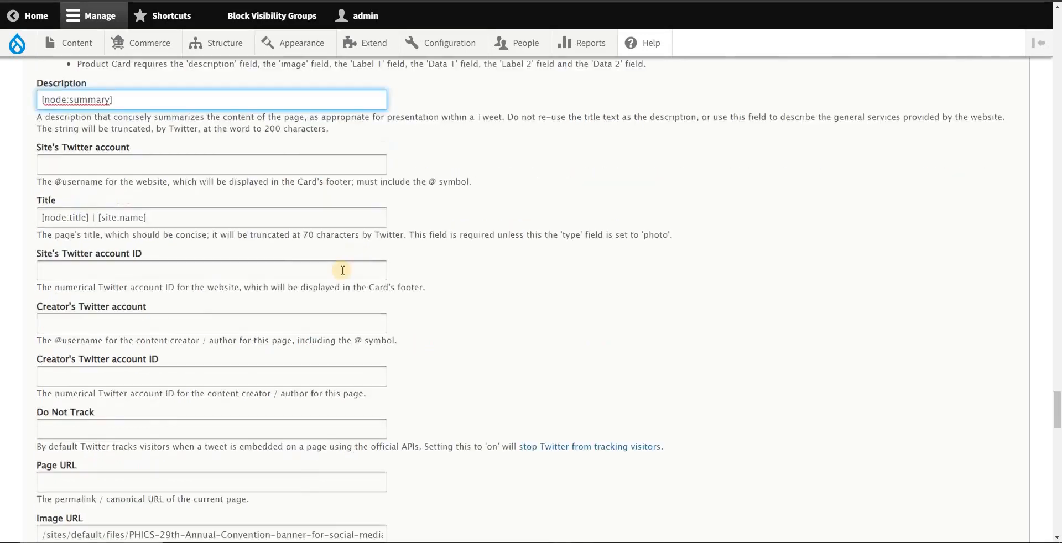
pyautogui.scroll(-20, 131, 361)
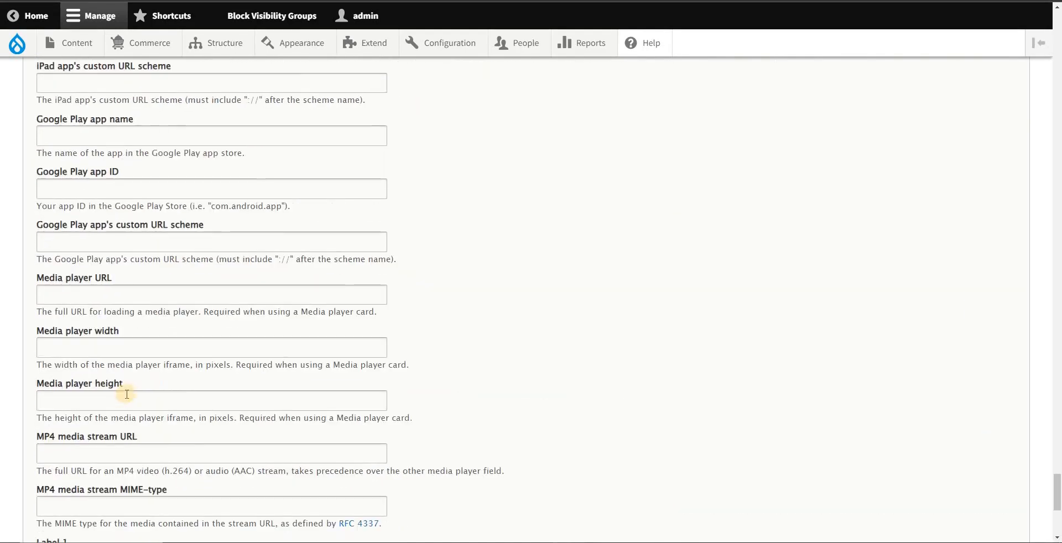
pyautogui.click(53, 474)
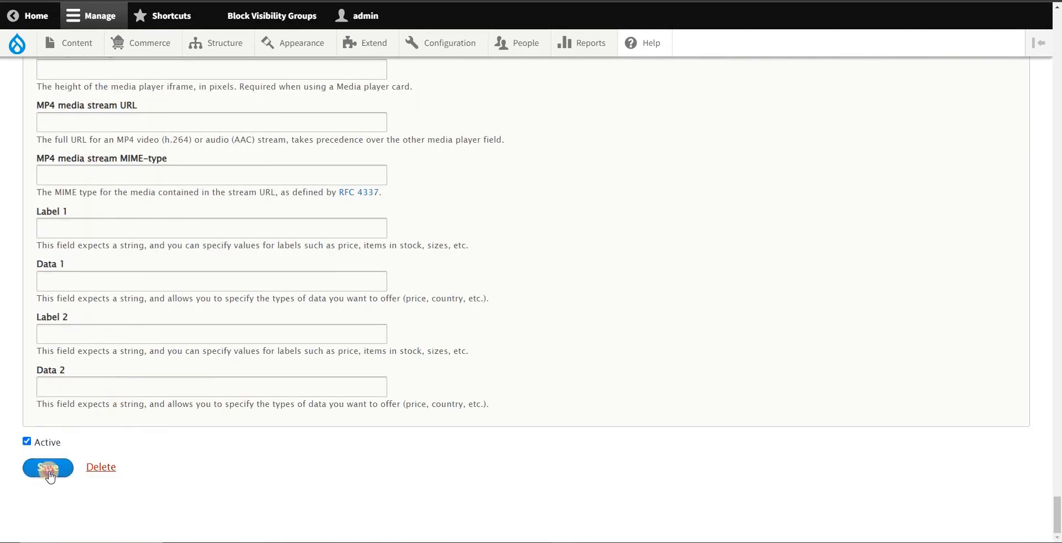
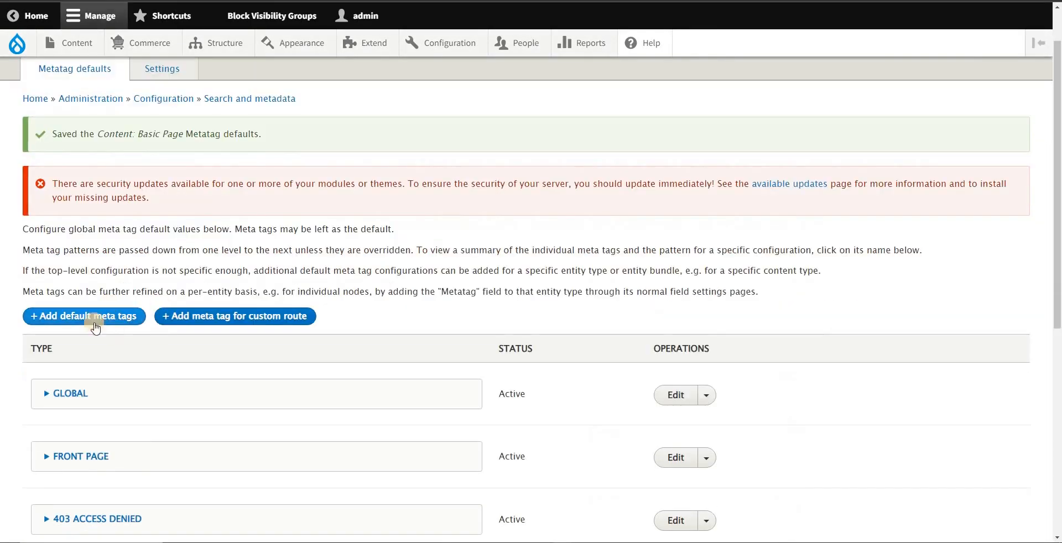
# Step: Start a new Basic page content item from the Metatag defaults page
pyautogui.scroll(-7, 95, 327)
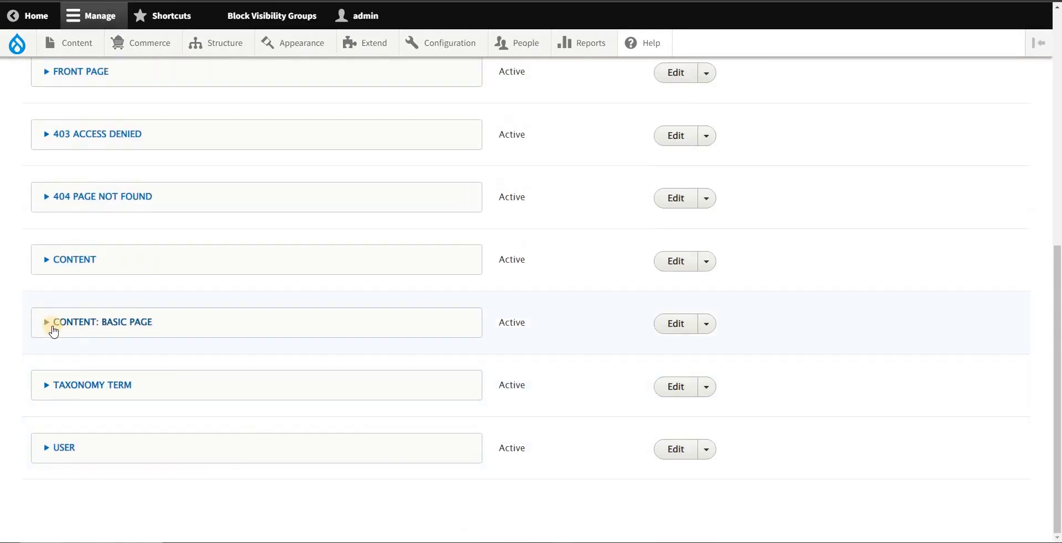
pyautogui.click(127, 330)
pyautogui.click(119, 326)
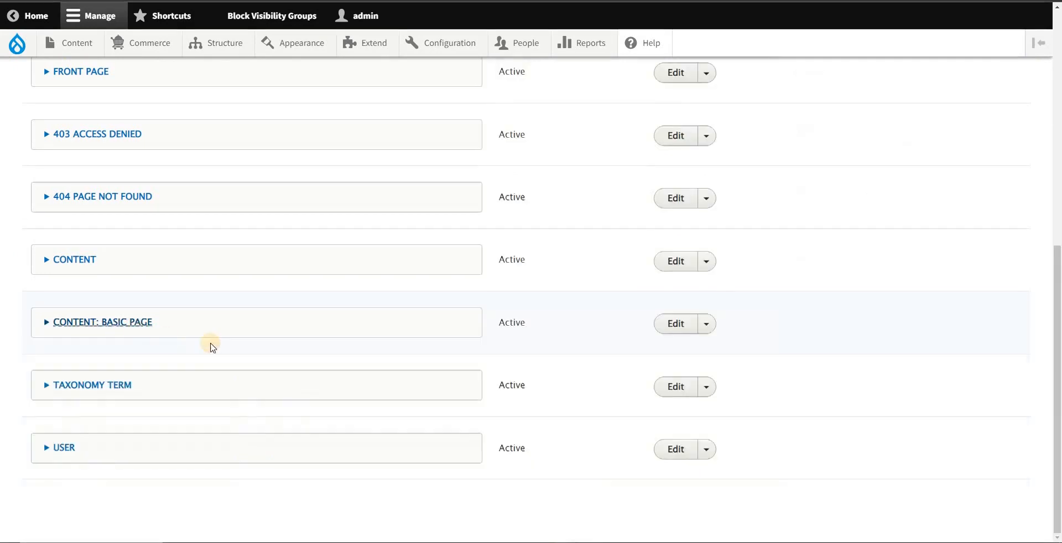
pyautogui.moveTo(83, 50)
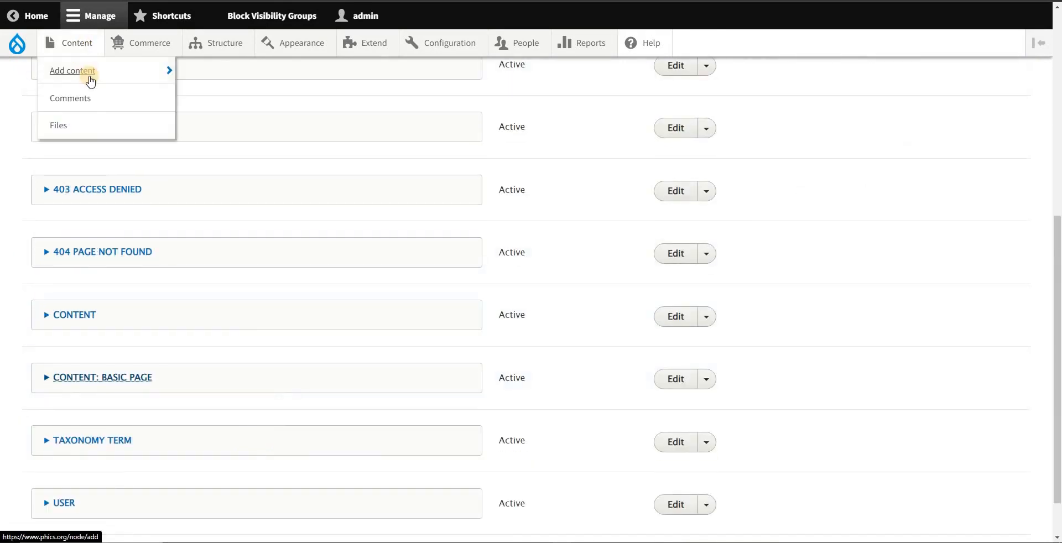
pyautogui.moveTo(88, 71)
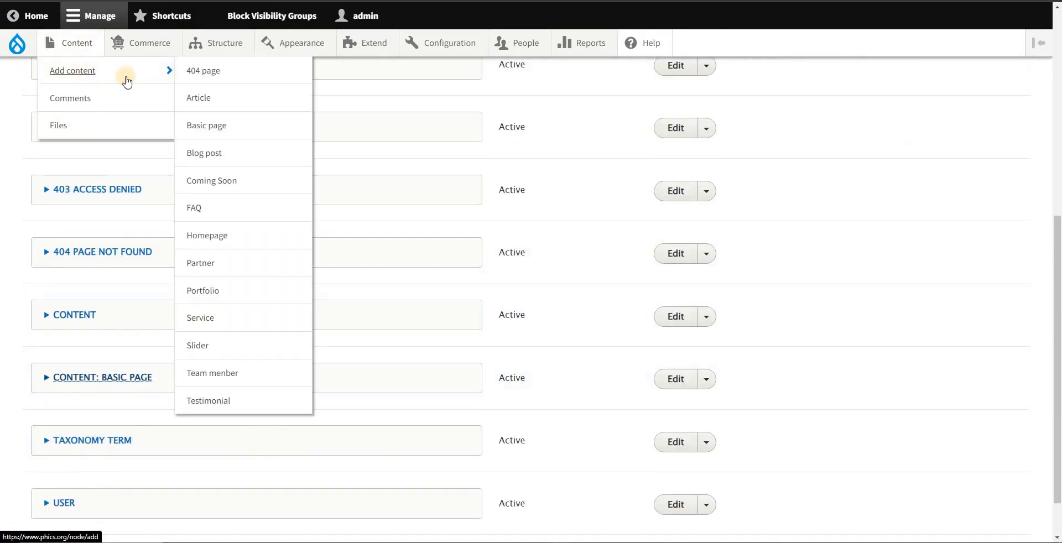
pyautogui.click(229, 131)
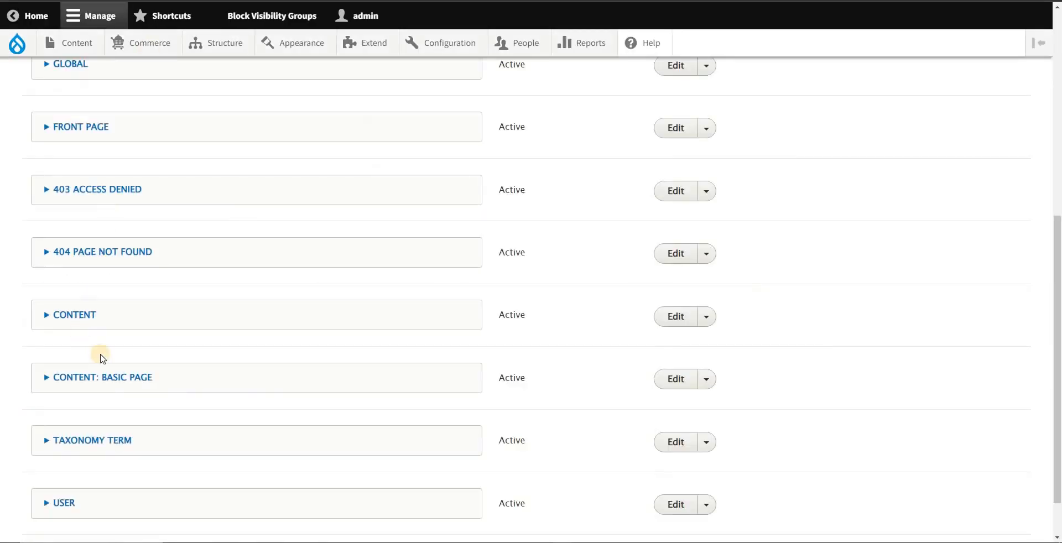
# Step: Expand the new page's meta tags and check the default Page title and Description tokens under Basic tags
pyautogui.scroll(-2, 100, 356)
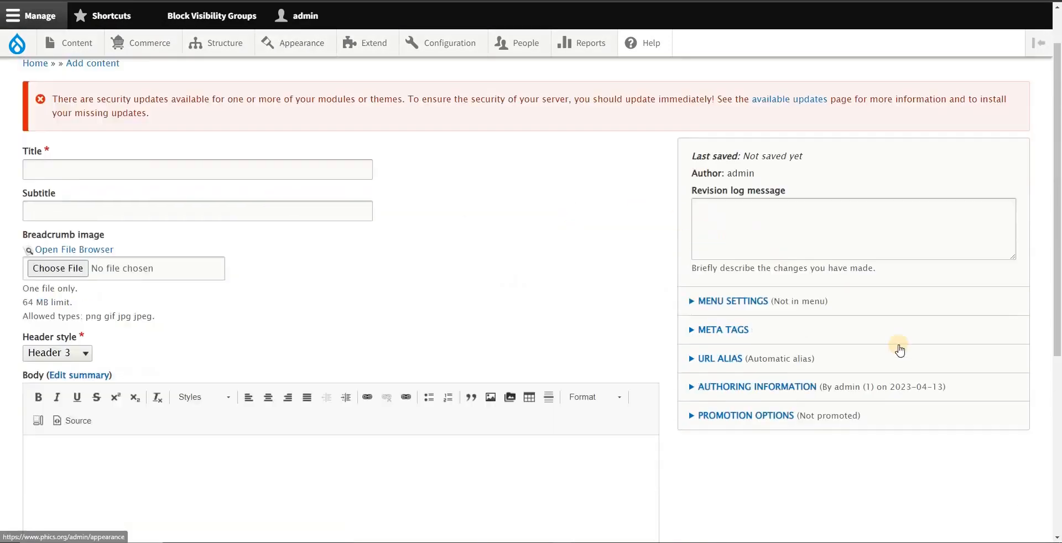
pyautogui.scroll(-1, 899, 350)
pyautogui.click(775, 275)
pyautogui.scroll(-2, 835, 364)
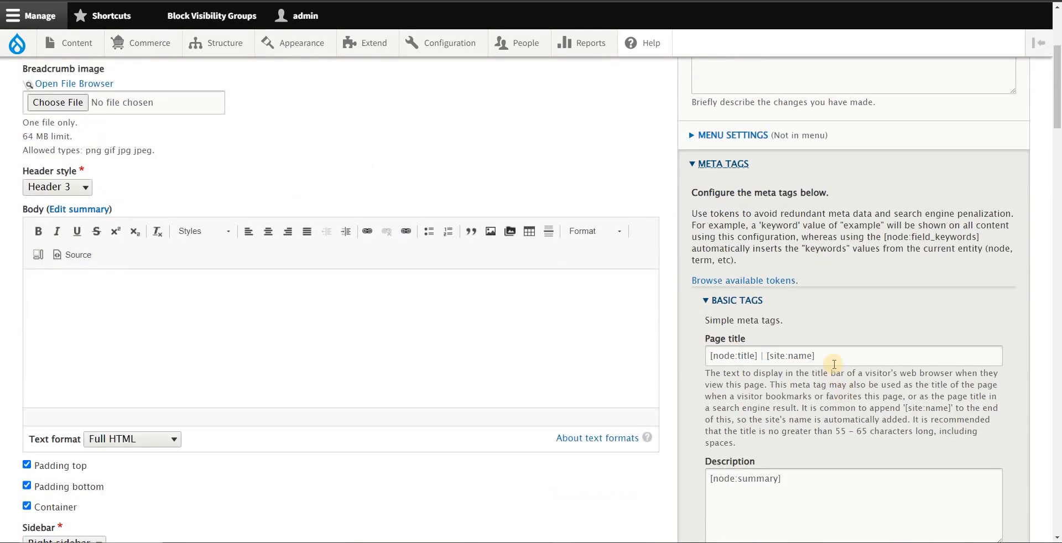
pyautogui.press('Tab')
pyautogui.press('Tab')
pyautogui.scroll(-5, 832, 403)
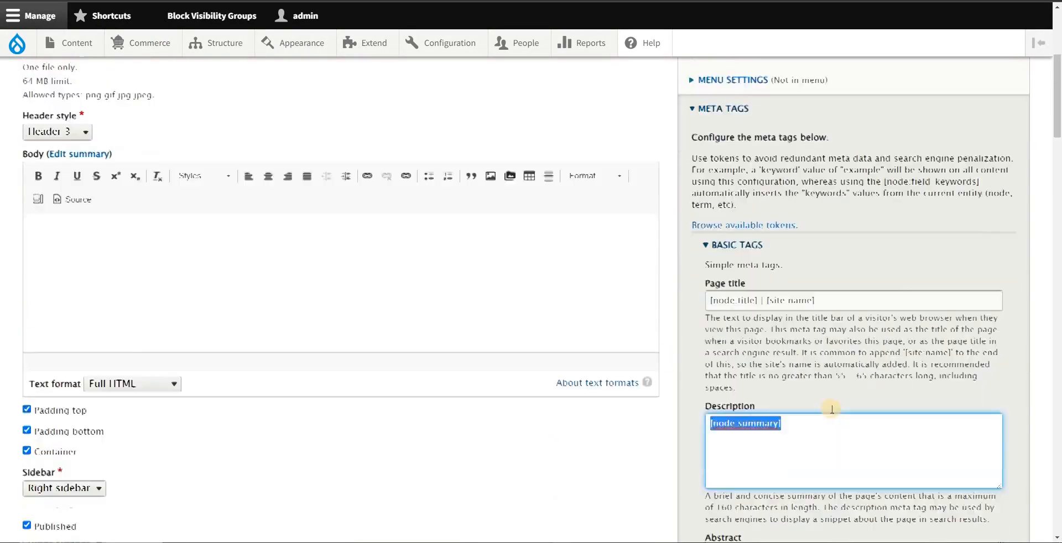
# Step: Copy the image path /sites/default/files/PHICS-29th-Annual-Convention-banner-for-social-media.jpg from the Notepad notes into the new page's Advanced Image tag
pyautogui.scroll(-10, 837, 394)
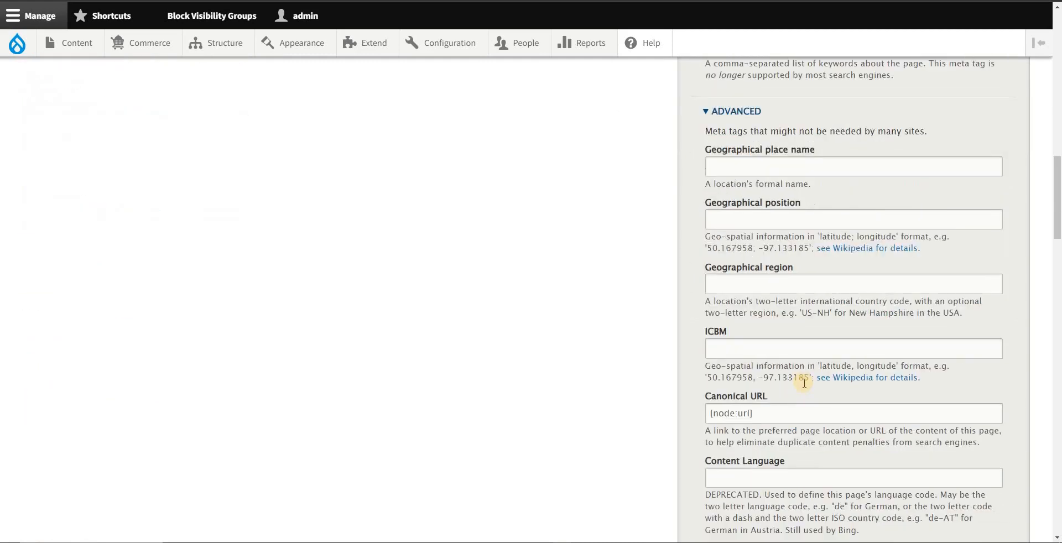
pyautogui.scroll(-10, 802, 392)
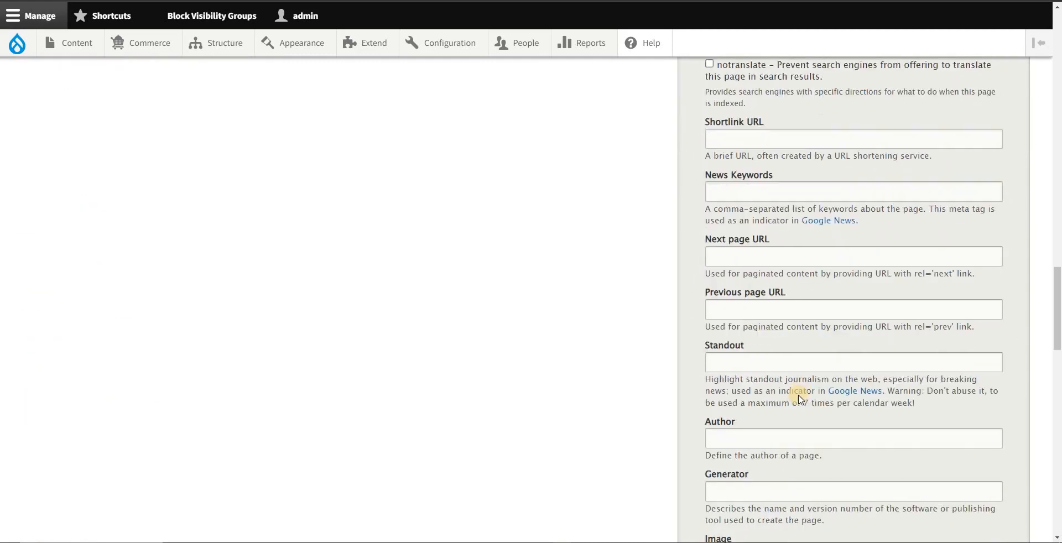
pyautogui.scroll(-4, 799, 399)
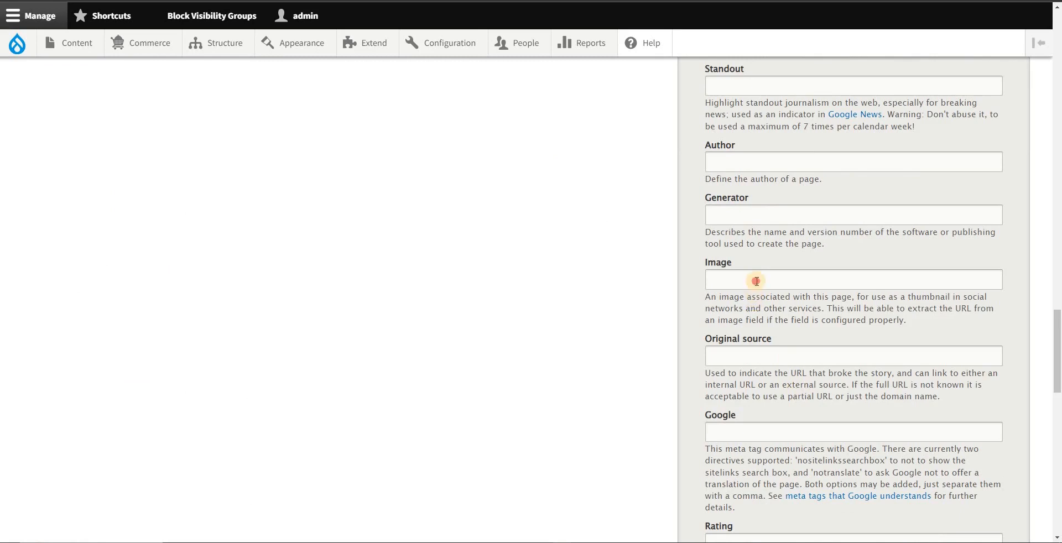
pyautogui.click(756, 281)
pyautogui.click(665, 542)
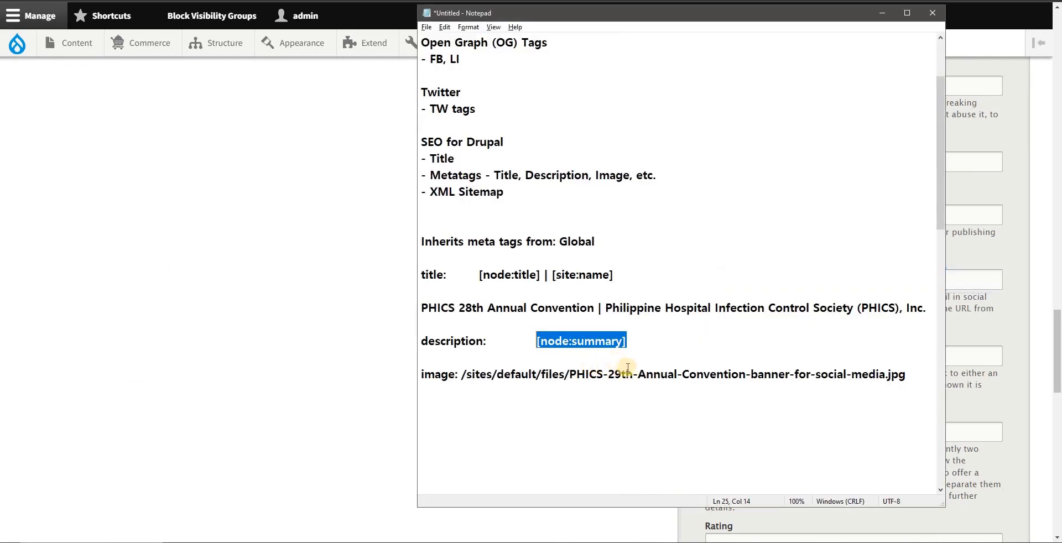
pyautogui.click(657, 344)
pyautogui.moveTo(907, 377); pyautogui.dragTo(464, 374)
pyautogui.click(404, 336)
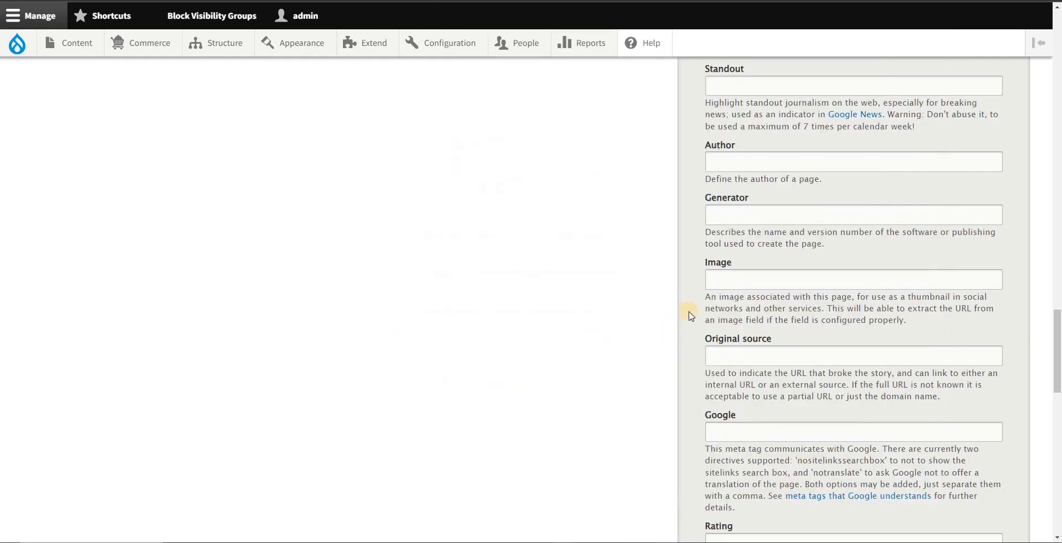
pyautogui.click(760, 284)
pyautogui.hotkey('ctrl', 'v')
pyautogui.click(672, 283)
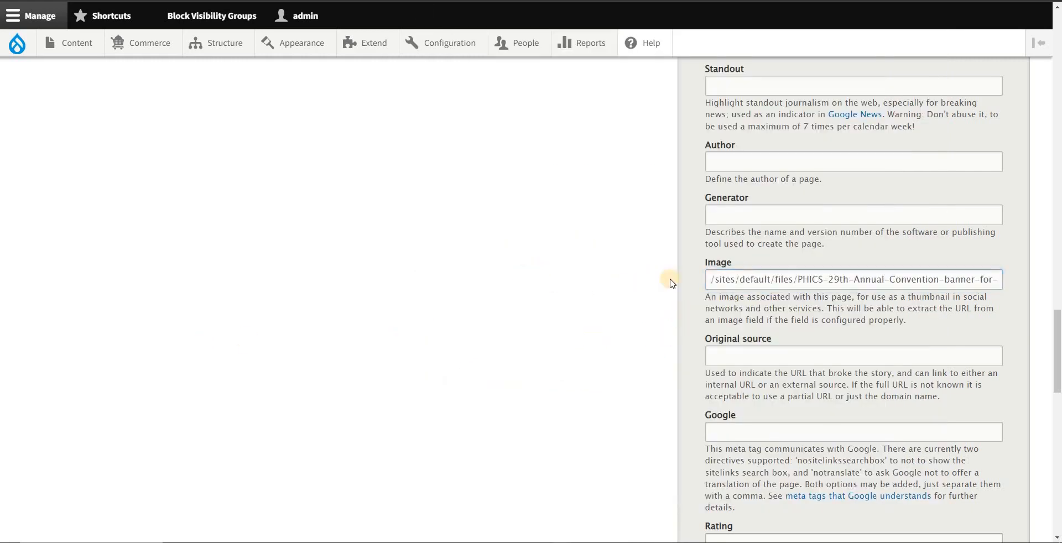
pyautogui.click(720, 284)
pyautogui.click(650, 294)
# Step: Switch to the edit form of the PHICS 28th Annual Convention page and highlight its title
pyautogui.scroll(-8, 806, 384)
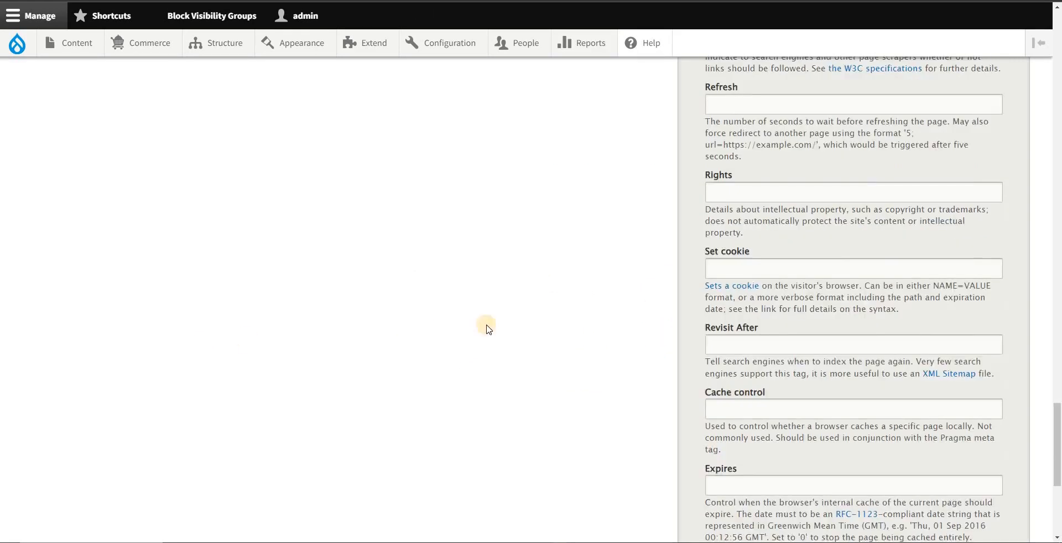
pyautogui.scroll(10, 314, 140)
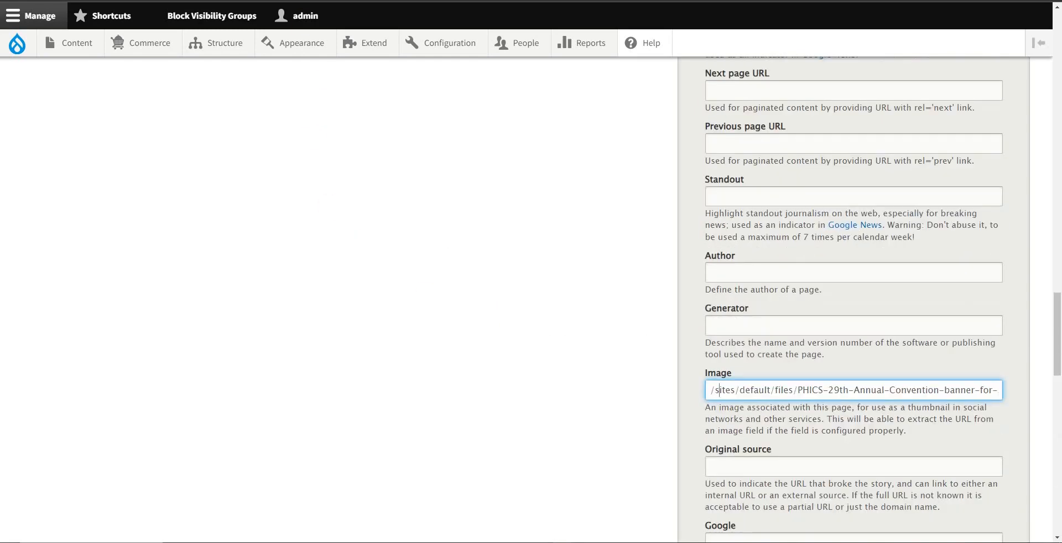
pyautogui.hotkey('ctrl', 'Tab')
pyautogui.hotkey('ctrl', 'shift', 'Tab')
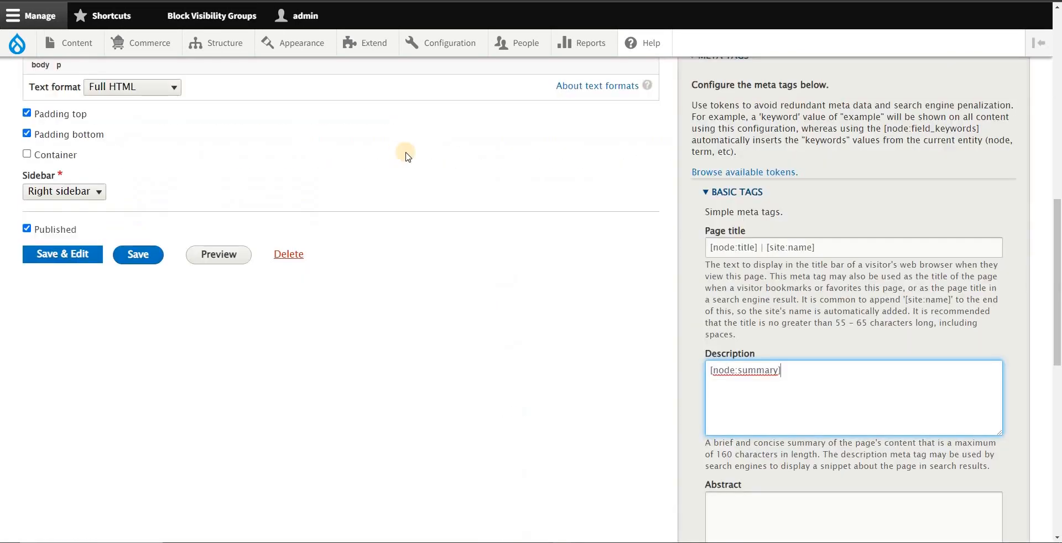
pyautogui.scroll(15, 351, 160)
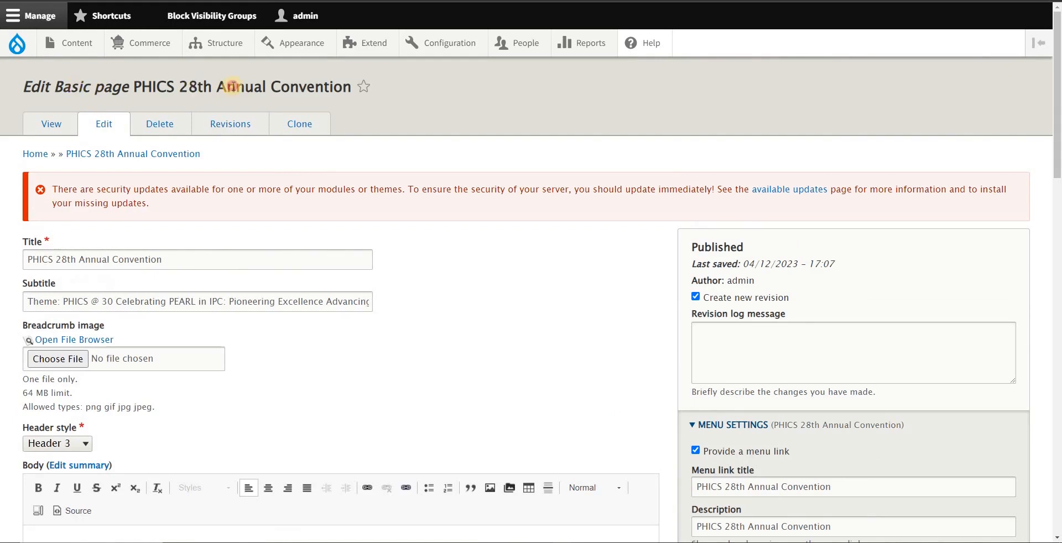
pyautogui.moveTo(234, 87); pyautogui.dragTo(70, 87)
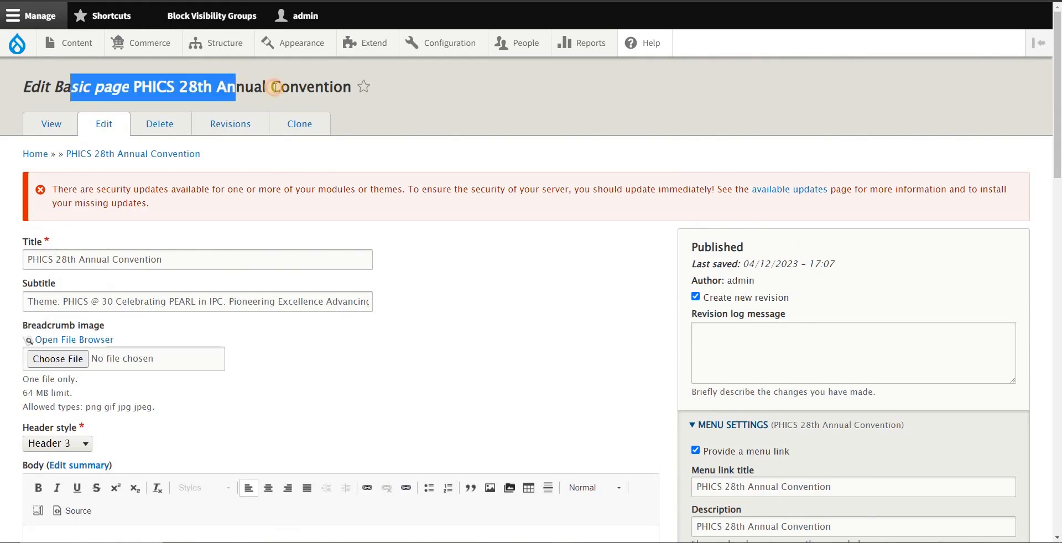
pyautogui.doubleClick(149, 87)
pyautogui.moveTo(149, 87); pyautogui.dragTo(284, 87)
# Step: Paste the social media banner image path into the Advanced Image tag of the PHICS 28th Annual Convention page
pyautogui.scroll(-5, 624, 208)
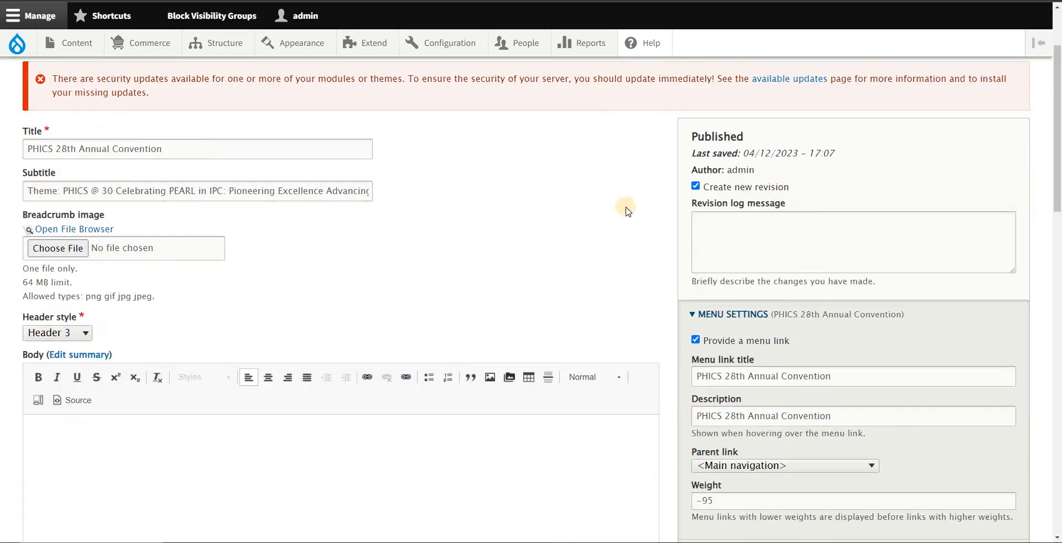
pyautogui.scroll(-4, 773, 261)
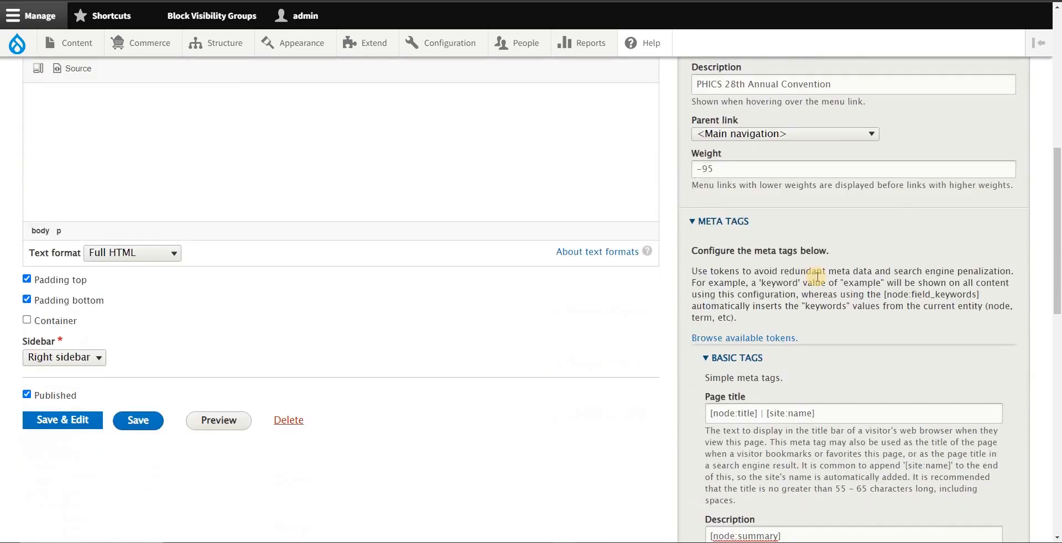
pyautogui.scroll(-4, 751, 271)
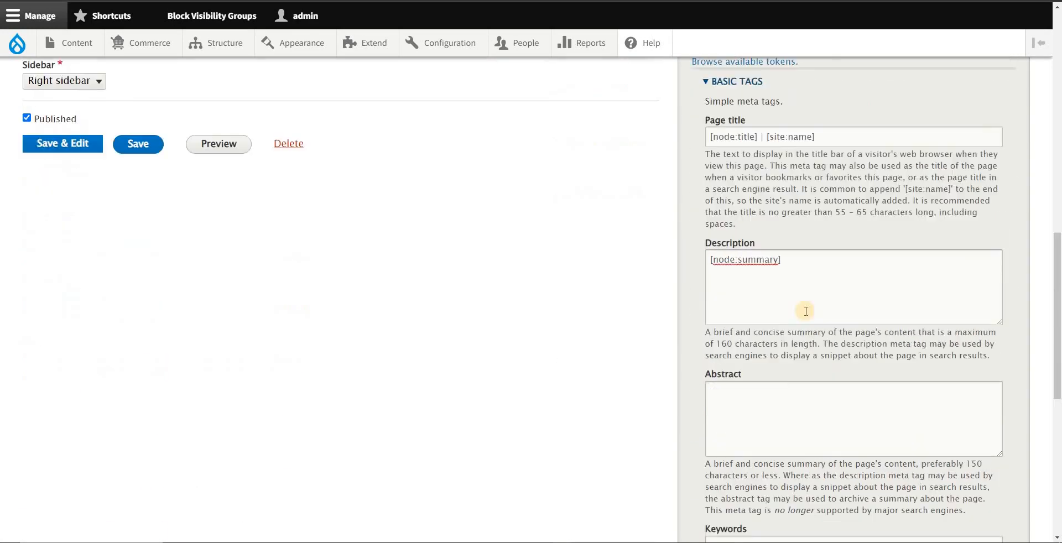
pyautogui.scroll(-5, 787, 358)
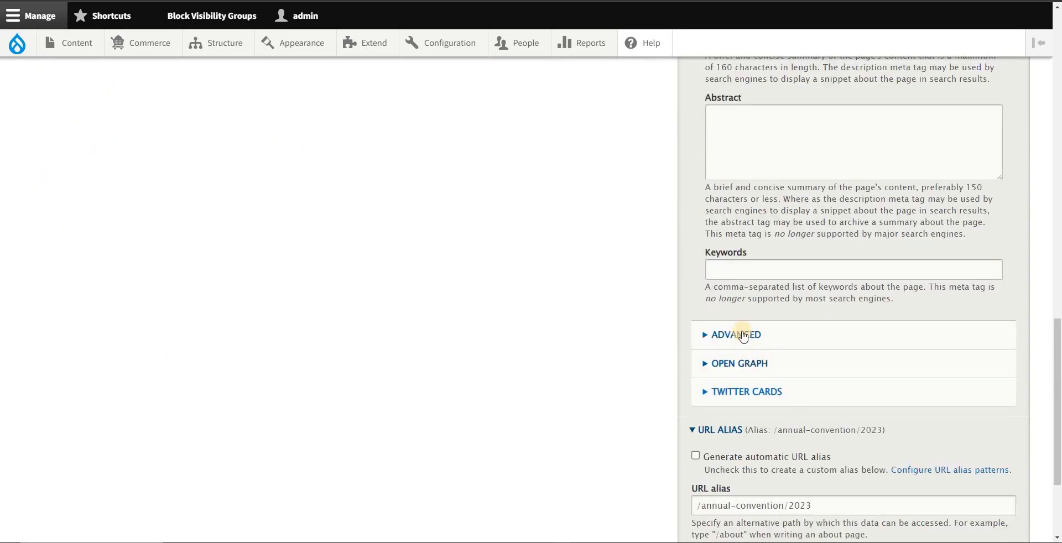
pyautogui.click(729, 335)
pyautogui.scroll(-9, 820, 331)
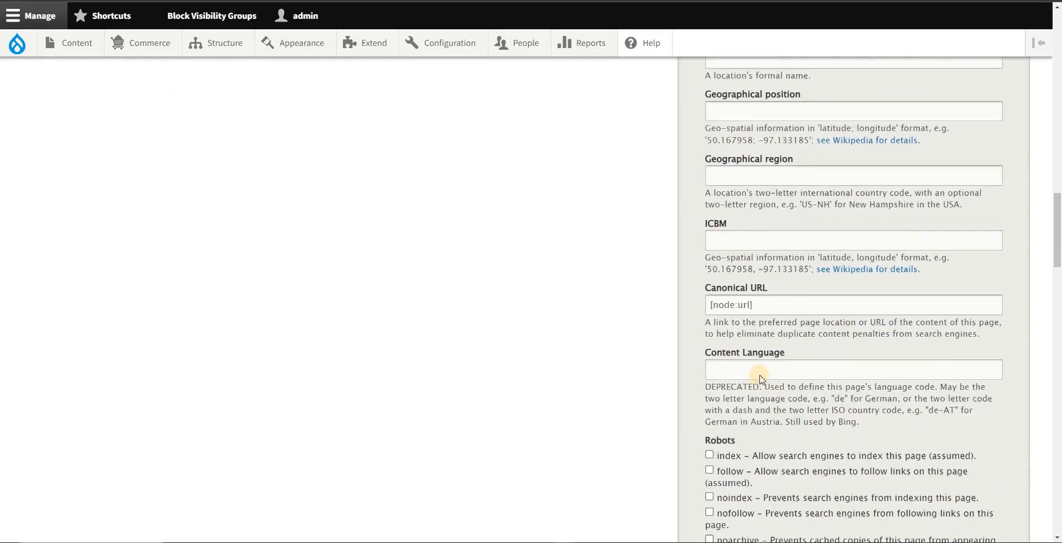
pyautogui.scroll(-6, 766, 384)
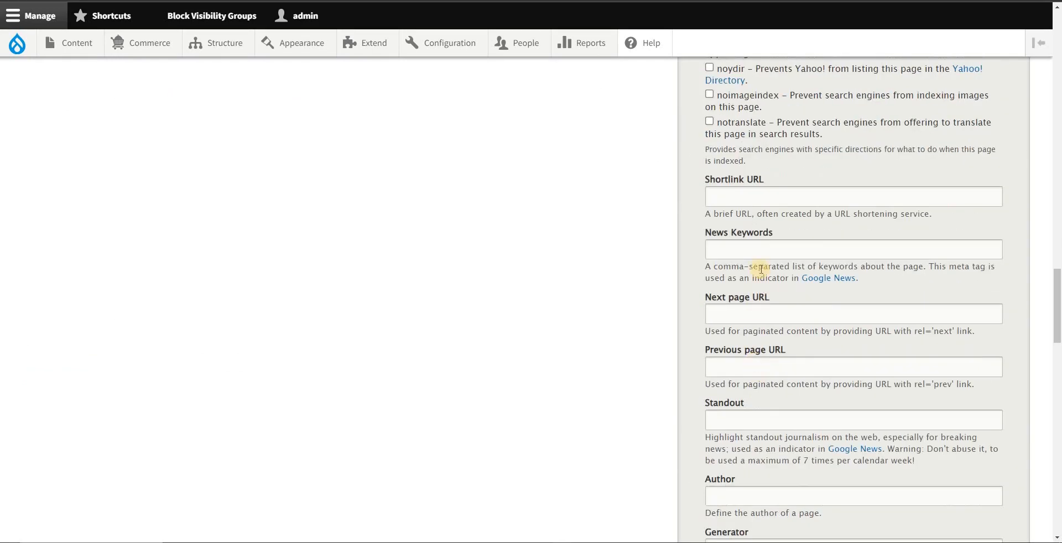
pyautogui.scroll(-4, 774, 326)
pyautogui.click(775, 392)
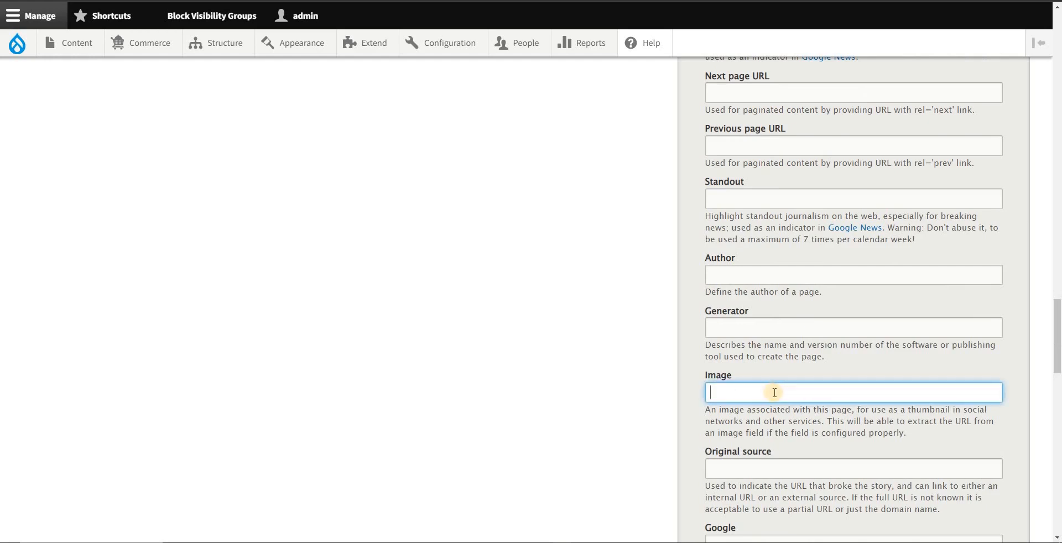
pyautogui.hotkey('ctrl', 'v')
# Step: Expand the convention page's Open Graph tags and check its title and description fields
pyautogui.scroll(-15, 793, 393)
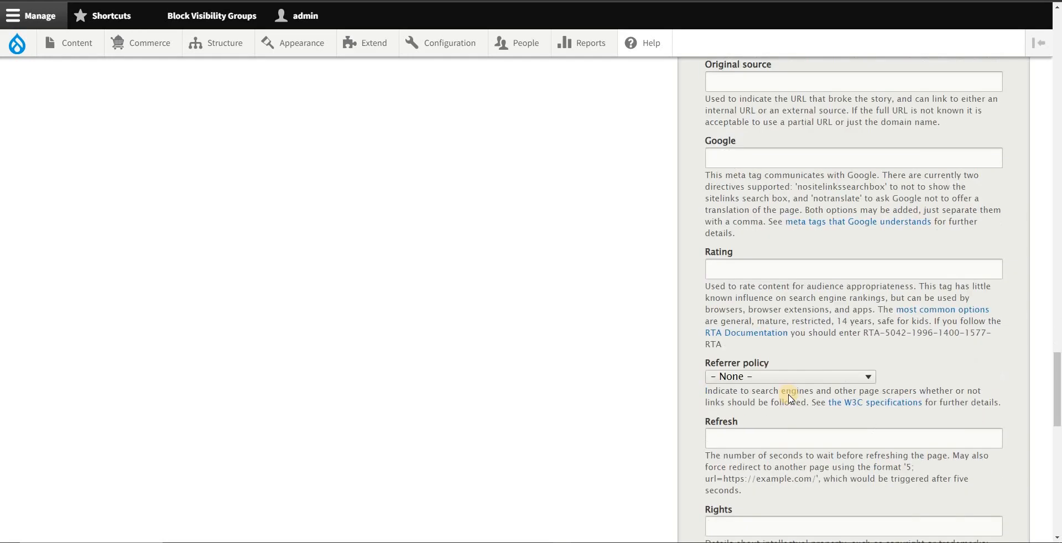
pyautogui.scroll(-4, 789, 396)
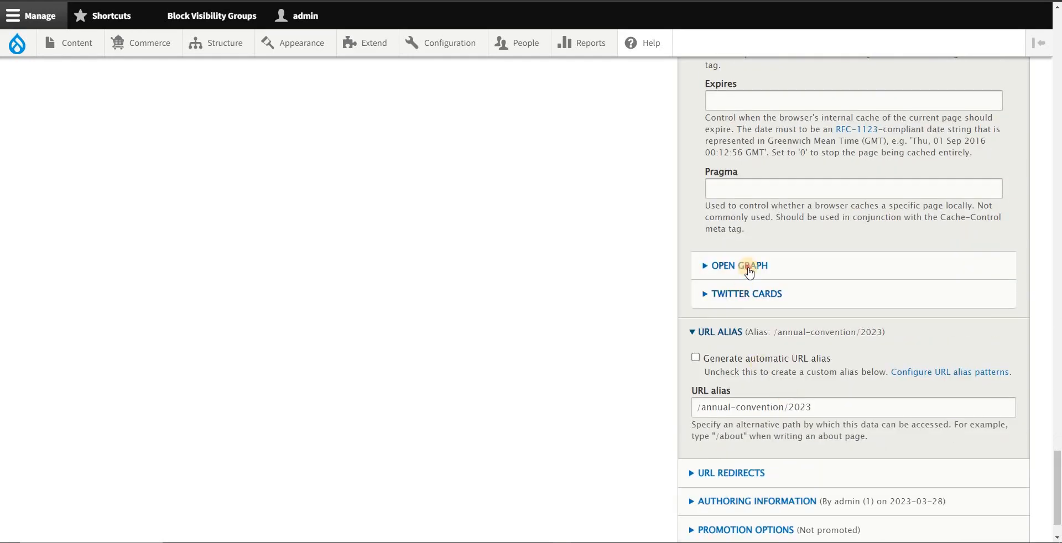
pyautogui.click(749, 268)
pyautogui.scroll(-4, 755, 405)
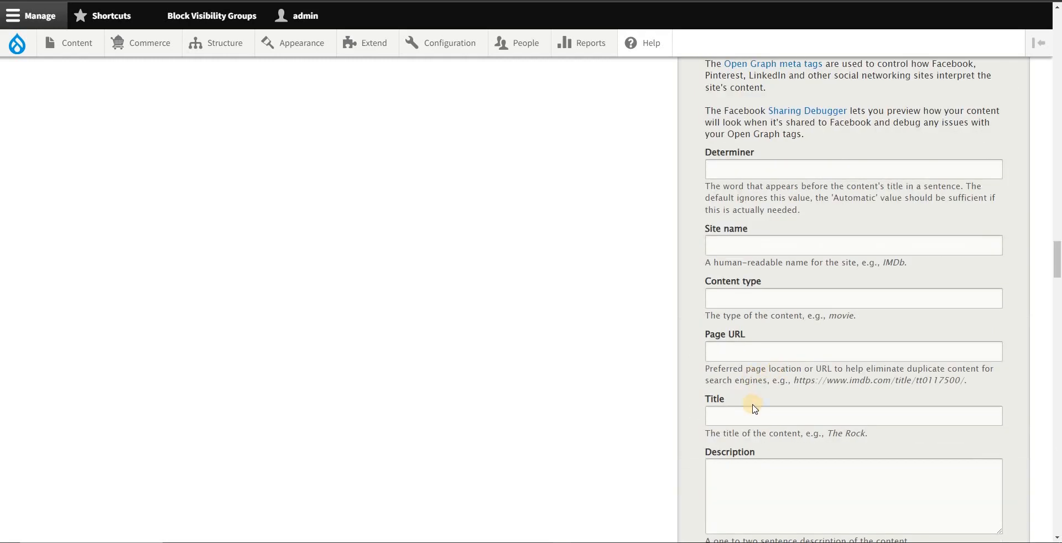
pyautogui.scroll(5, 209, 216)
# Step: Flush all site caches to reload the convention page's edit form
pyautogui.moveTo(17, 45)
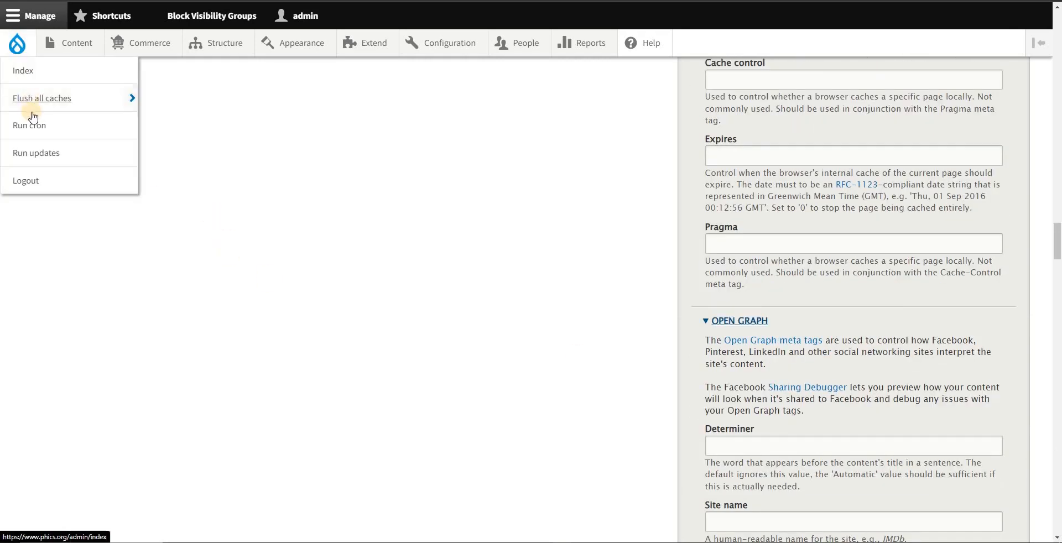
pyautogui.moveTo(75, 109)
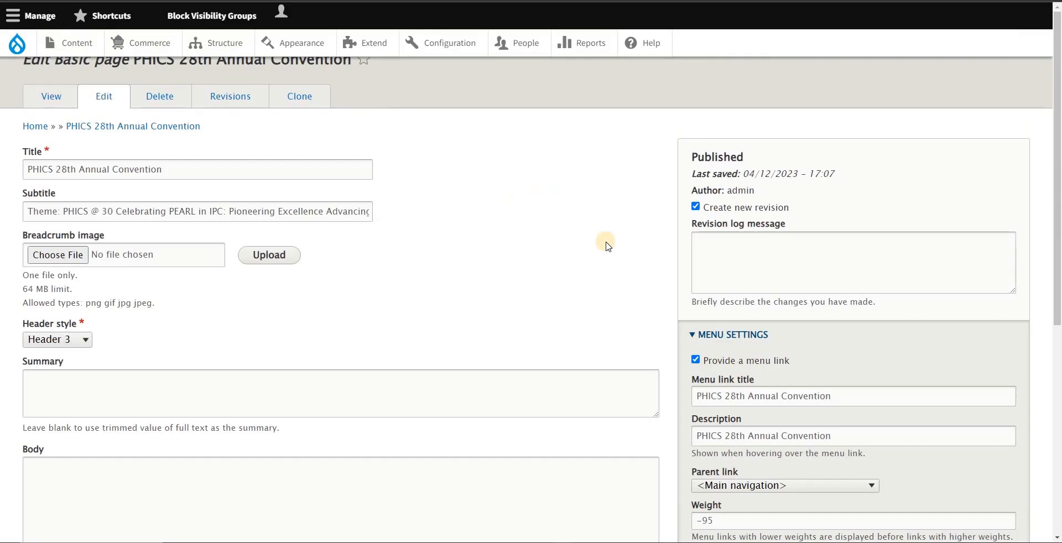
# Step: Expand the convention page's meta tags and check the Page title and Description fields of the basic tags
pyautogui.scroll(-2, 713, 285)
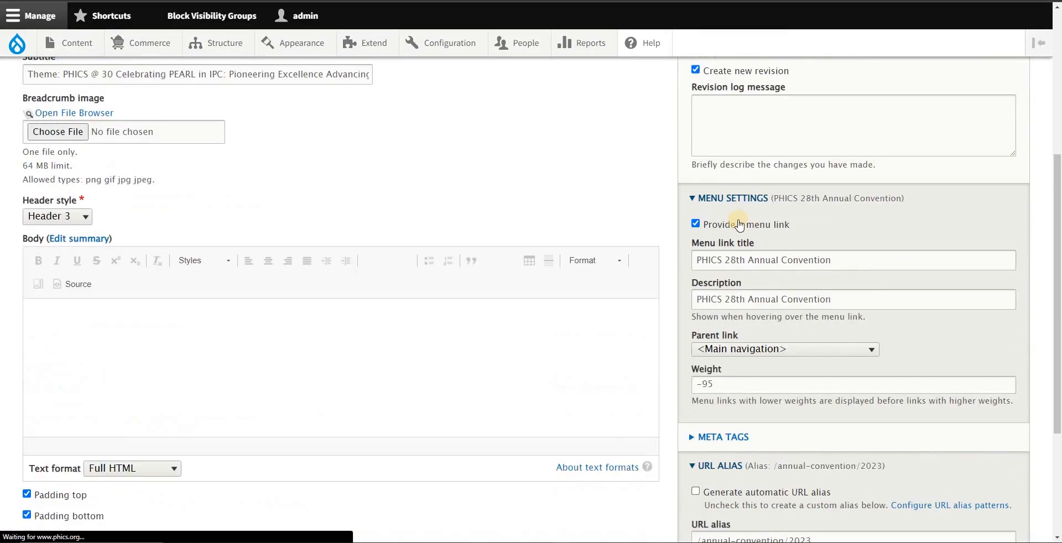
pyautogui.scroll(-1, 738, 297)
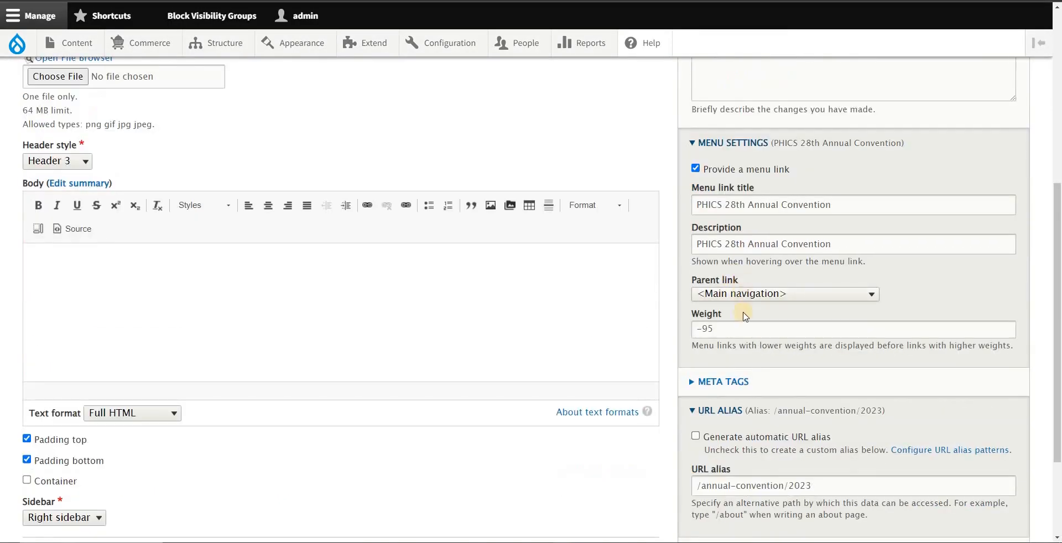
pyautogui.click(718, 383)
pyautogui.scroll(-6, 845, 329)
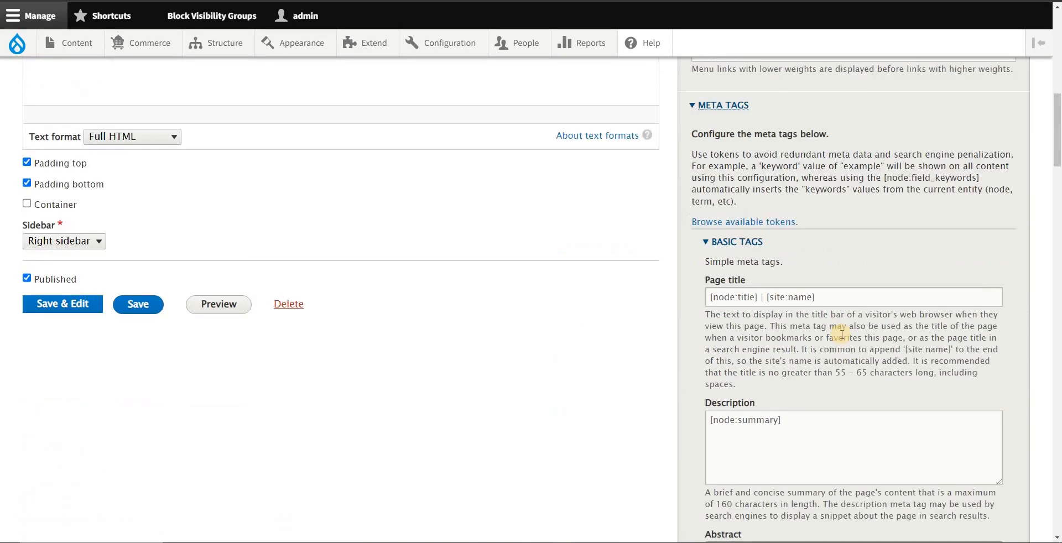
pyautogui.tripleClick(812, 246)
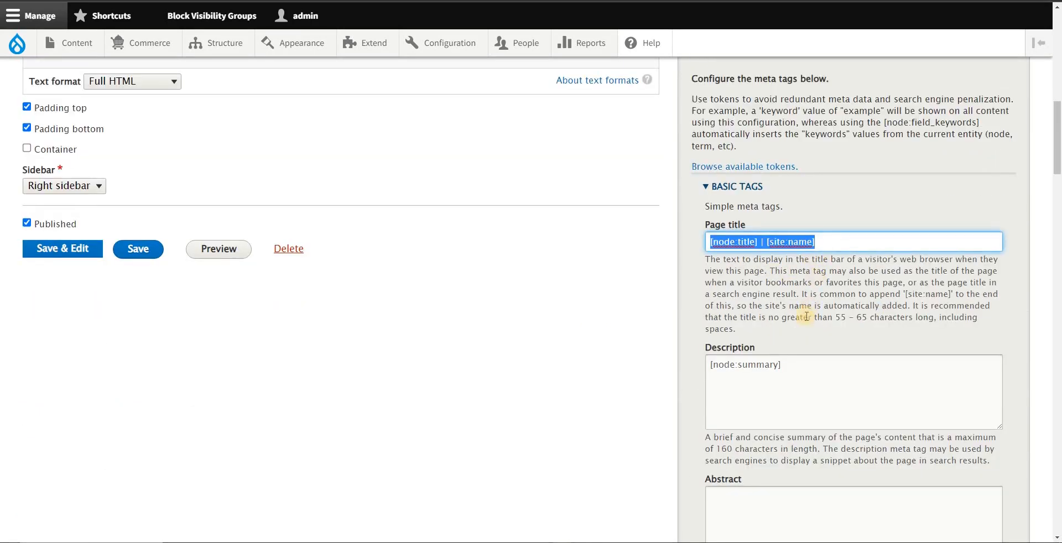
pyautogui.click(810, 373)
# Step: Paste the image path /sites/default/files/PHICS-29th-Annual-Convention-banner-for-social-media.jpg into the Advanced Image tag
pyautogui.scroll(-10, 830, 365)
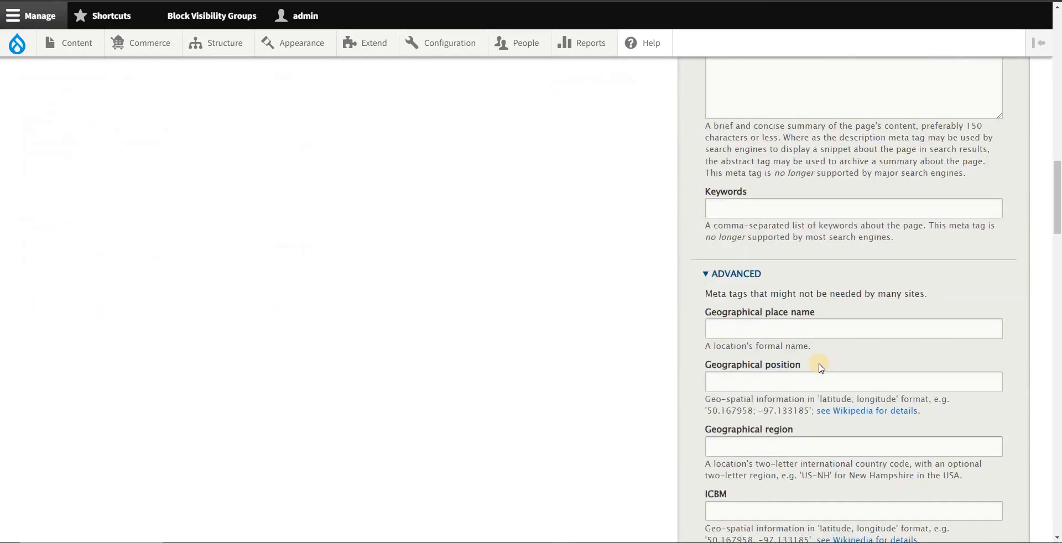
pyautogui.scroll(-3, 818, 364)
pyautogui.scroll(-8, 792, 329)
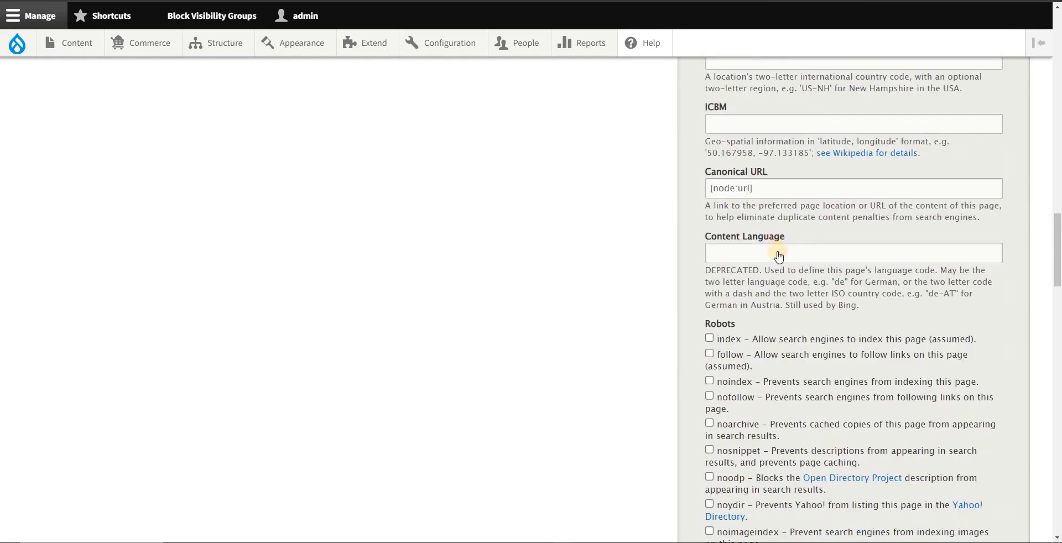
pyautogui.scroll(3, 794, 292)
pyautogui.scroll(3, 797, 266)
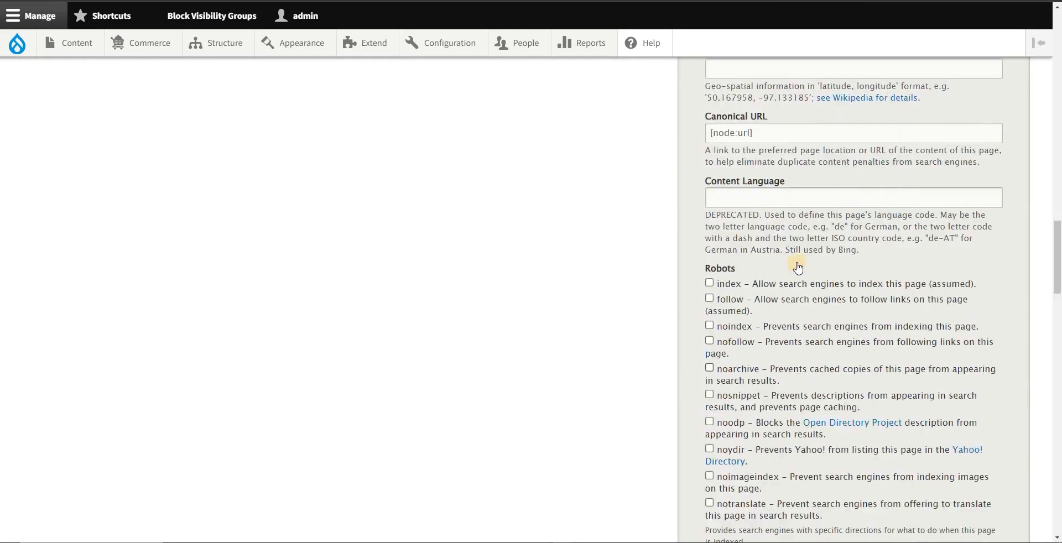
pyautogui.scroll(-12, 797, 296)
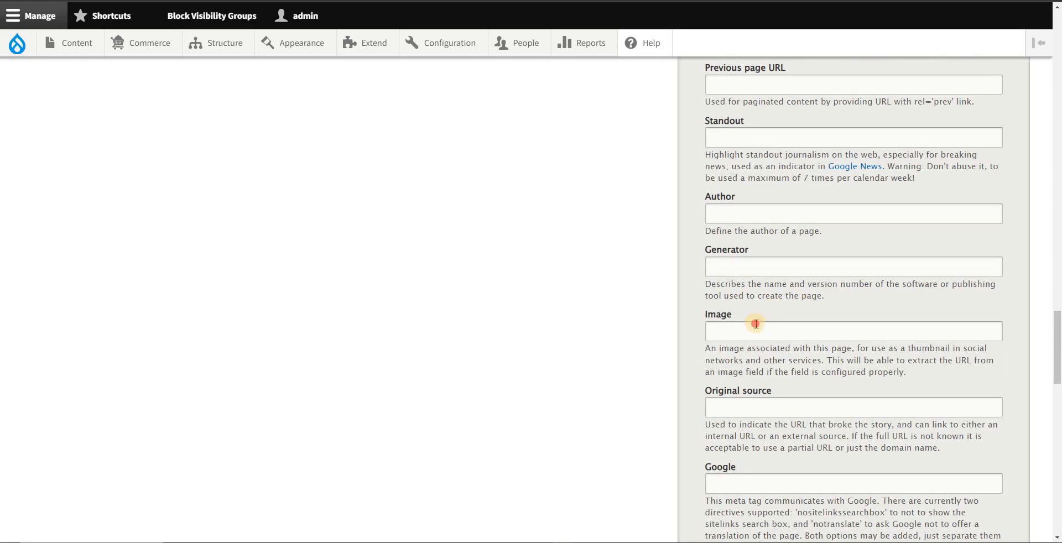
pyautogui.click(756, 325)
pyautogui.hotkey('alt', 'Tab')
pyautogui.hotkey('alt', 'Tab')
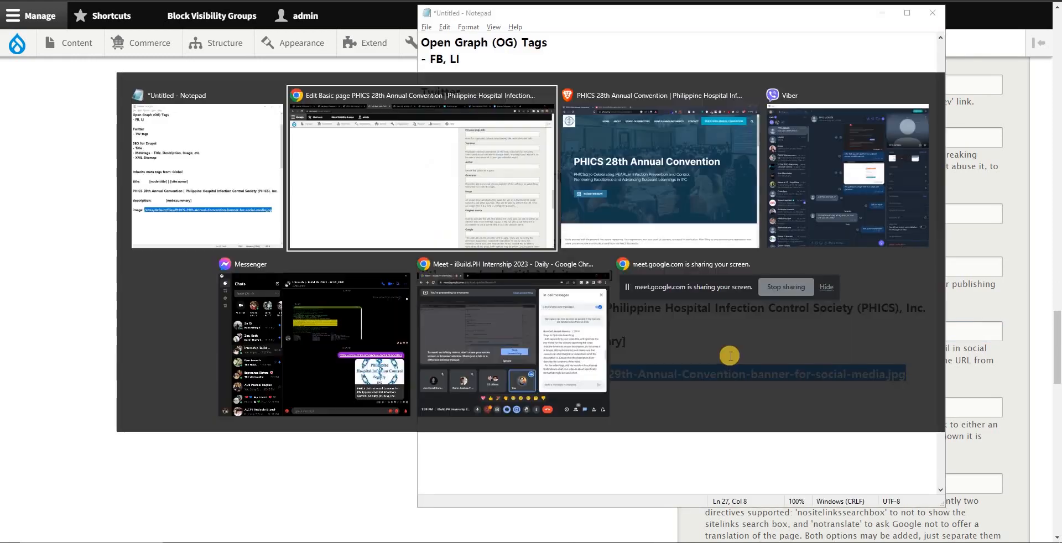
pyautogui.hotkey('ctrl', 'v')
# Step: Expand the Open Graph tags and fill Site name with [node:title] | [site:name] copied from the Notepad notes
pyautogui.scroll(-9, 785, 320)
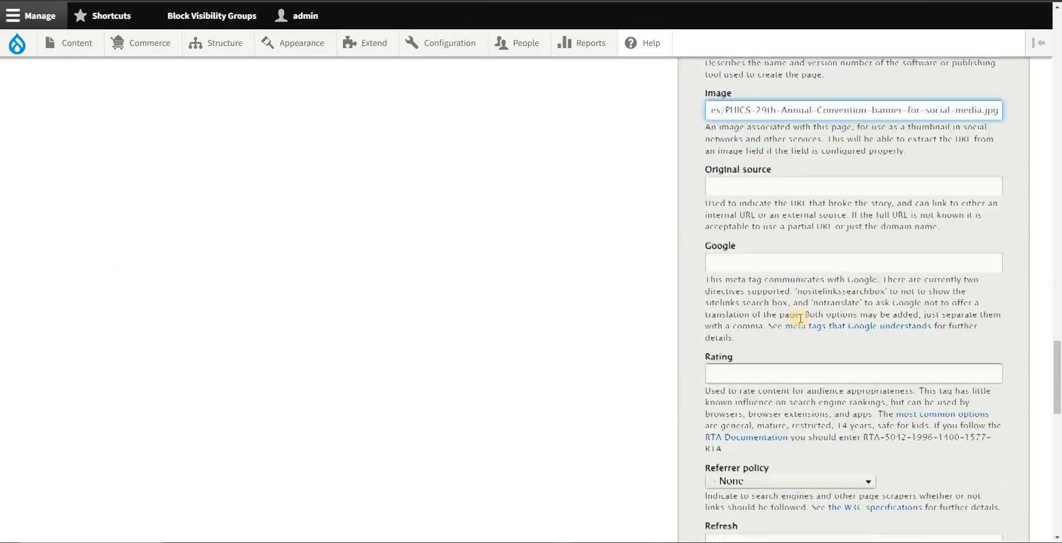
pyautogui.scroll(-10, 774, 325)
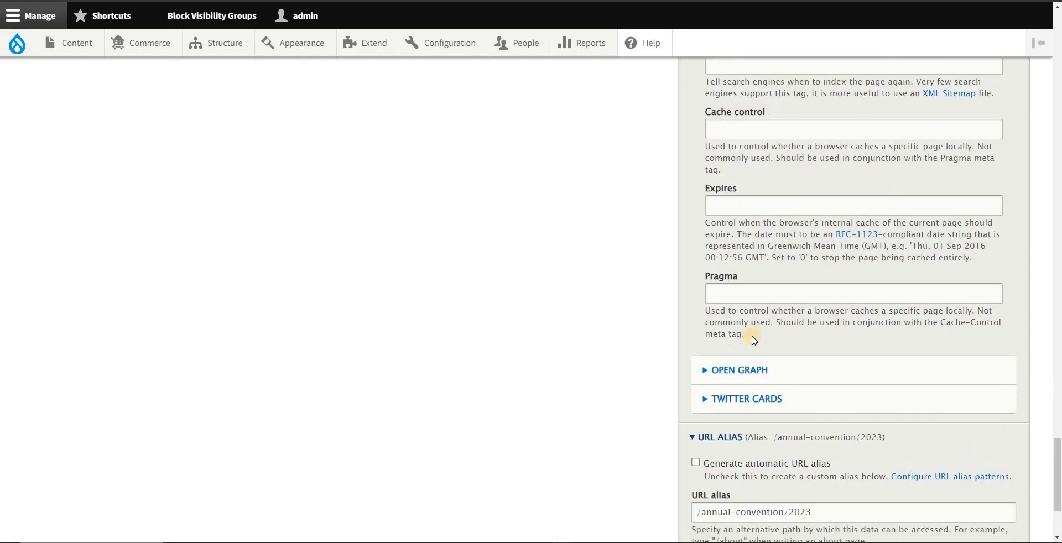
pyautogui.click(800, 267)
pyautogui.scroll(-4, 777, 348)
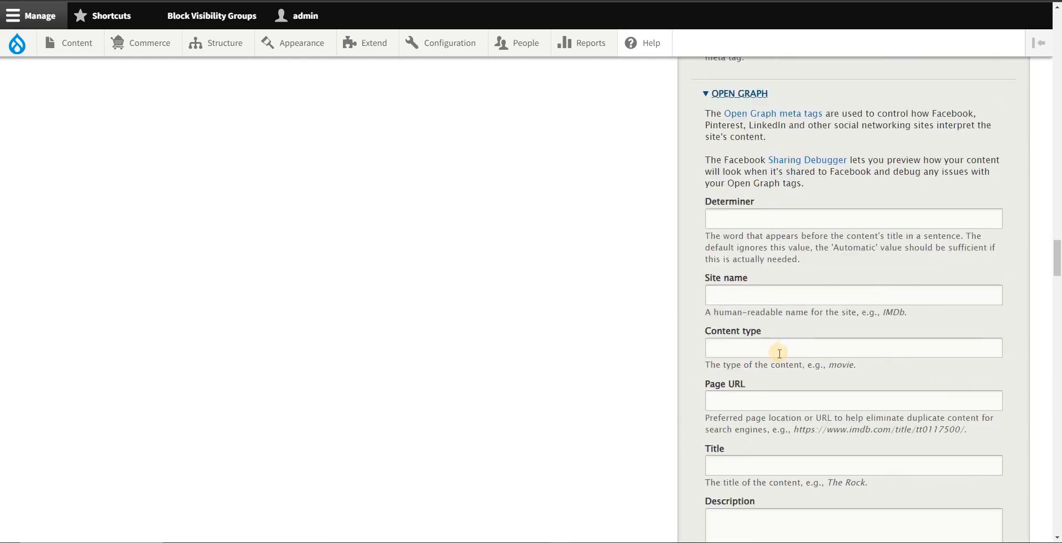
pyautogui.hotkey('alt', 'Tab')
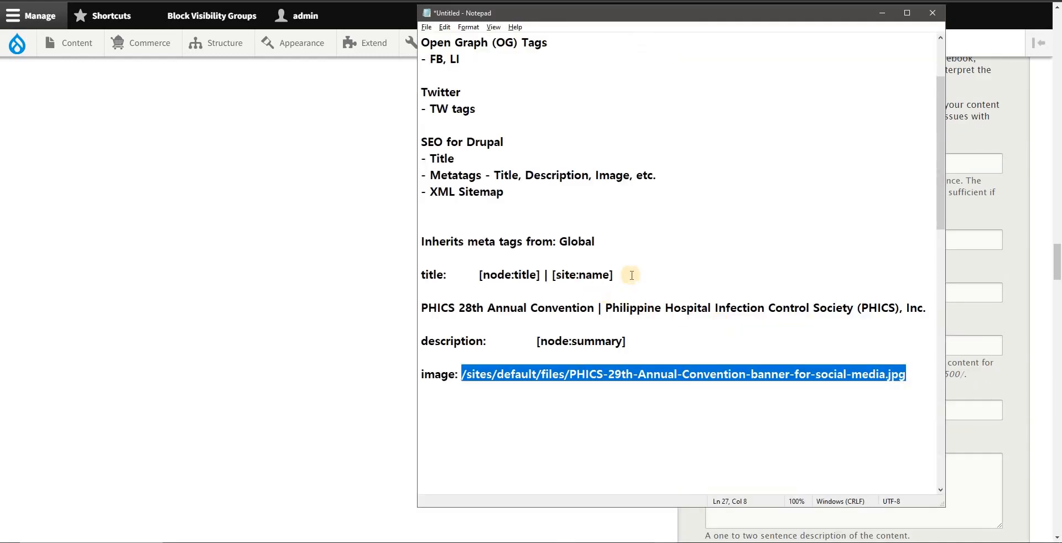
pyautogui.moveTo(632, 275); pyautogui.dragTo(479, 275)
pyautogui.hotkey('ctrl', 'c')
pyautogui.hotkey('alt', 'Tab')
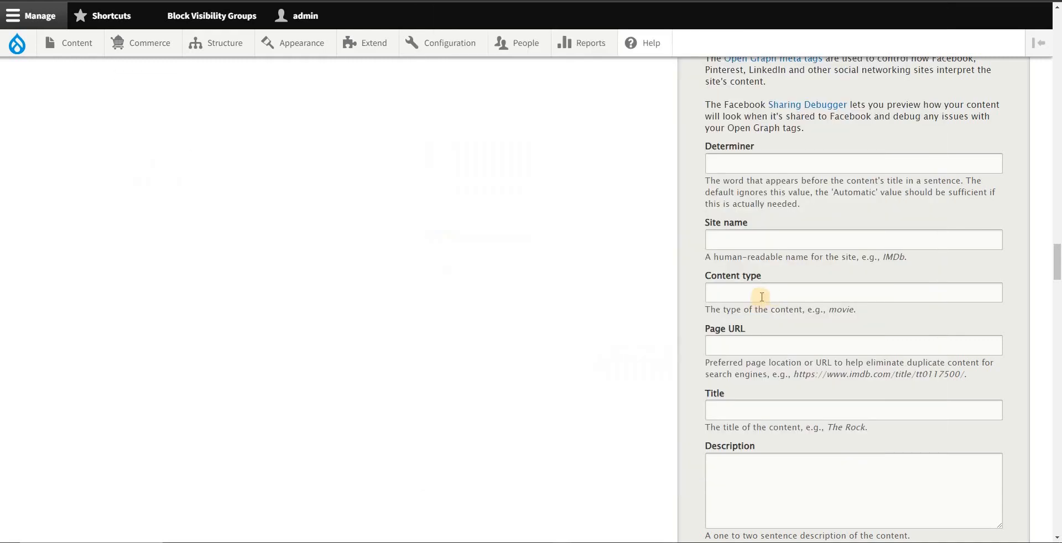
pyautogui.click(778, 240)
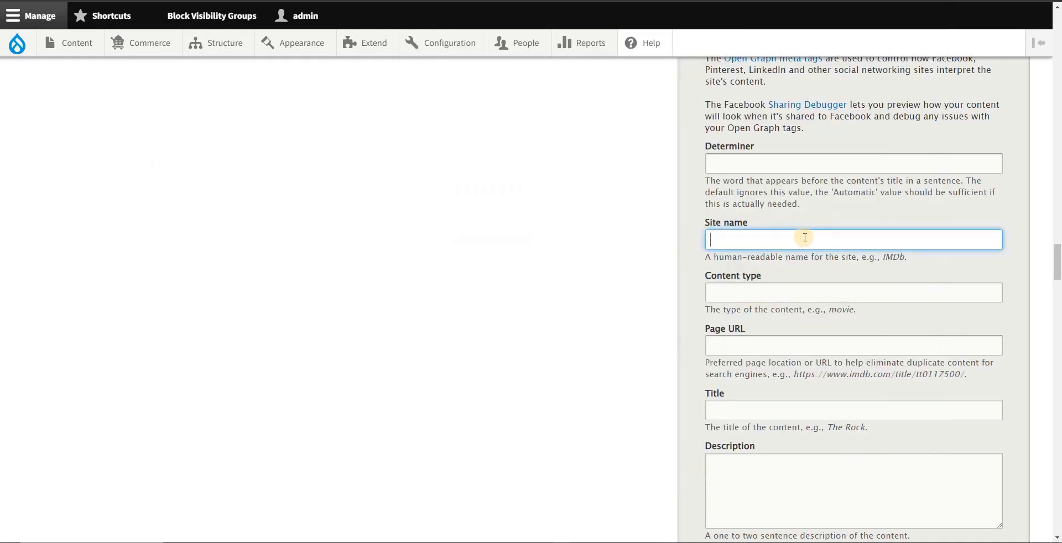
pyautogui.hotkey('ctrl', 'v')
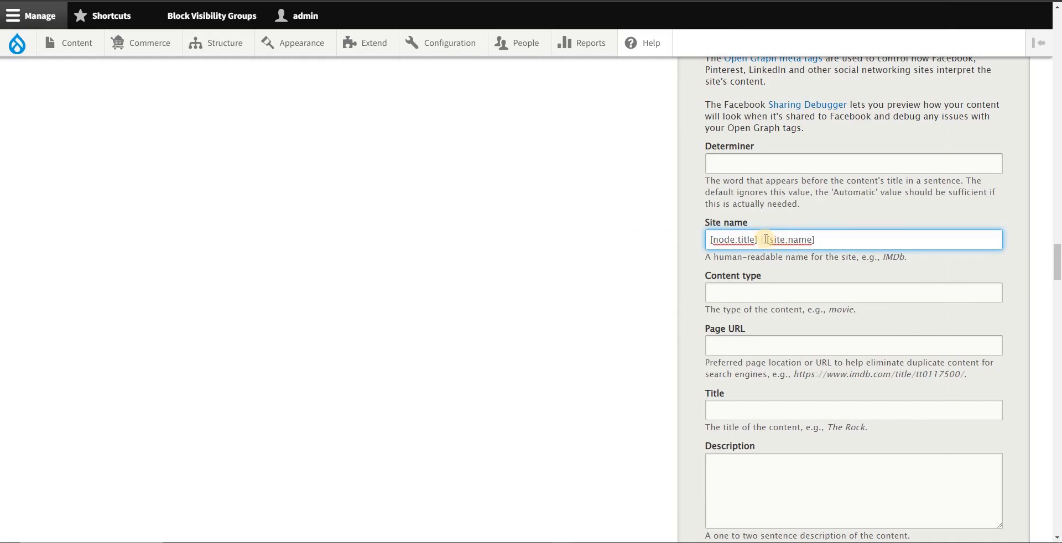
# Step: Remove the node title token and separator from the Open Graph Site name, leaving only [site:name]
pyautogui.scroll(3, 773, 239)
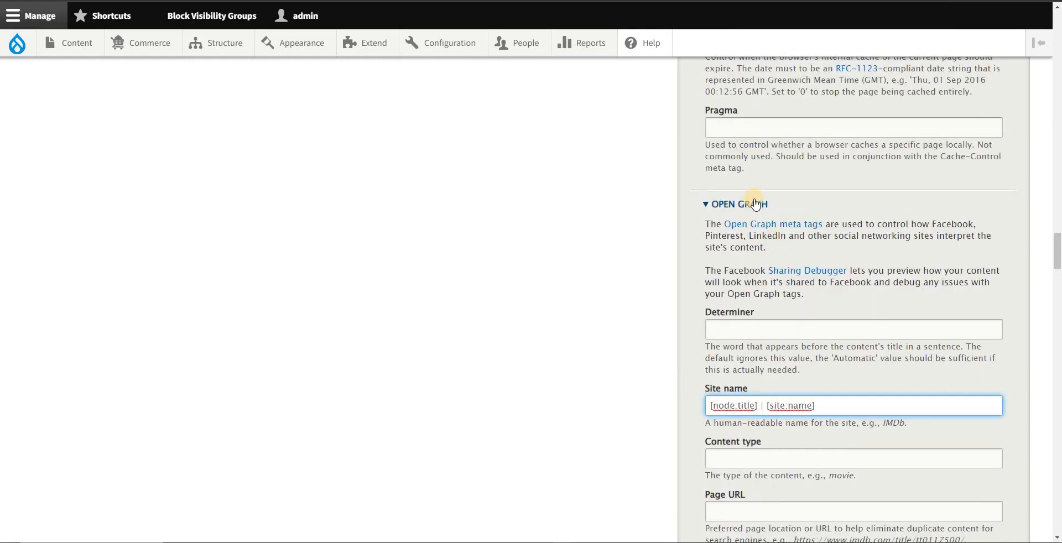
pyautogui.scroll(-2, 777, 340)
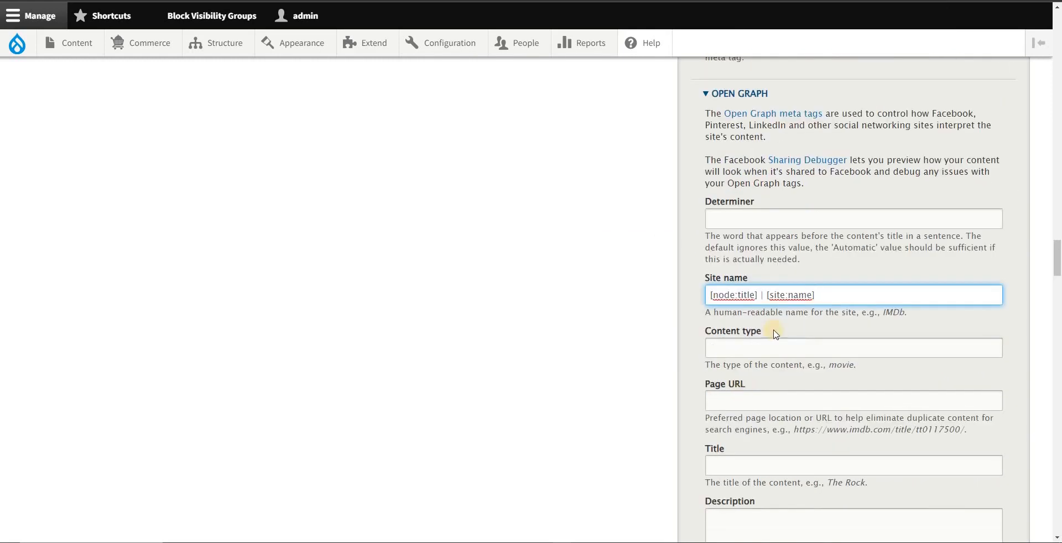
pyautogui.moveTo(766, 295); pyautogui.dragTo(678, 297)
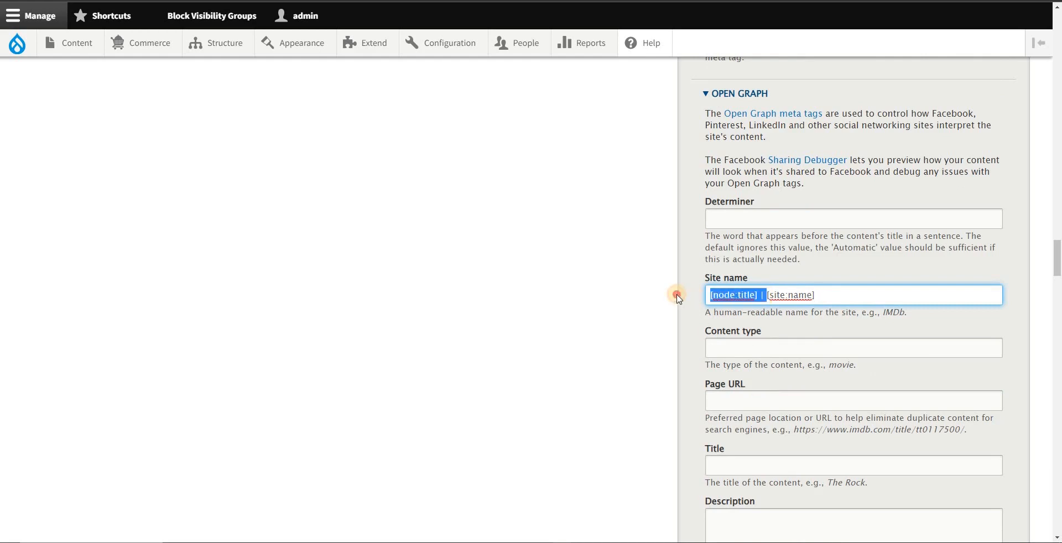
pyautogui.press('BackSpace')
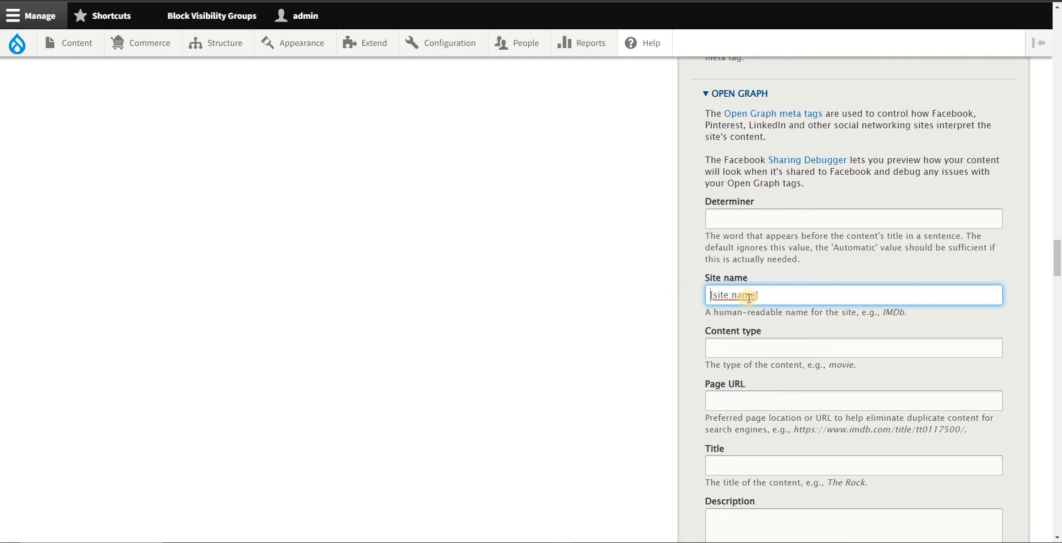
# Step: Set the Open Graph Title to [node:title] | [site:name] and the Description to [node:summary], copied from the Notepad notes
pyautogui.scroll(-2, 755, 355)
pyautogui.click(739, 352)
pyautogui.hotkey('ctrl', 'v')
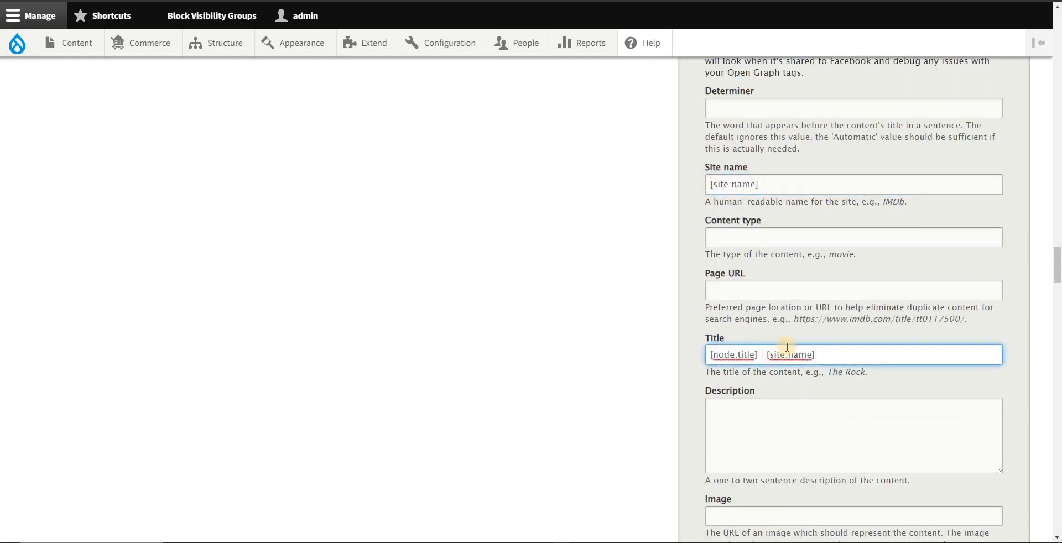
pyautogui.click(775, 417)
pyautogui.hotkey('alt', 'Tab')
pyautogui.moveTo(629, 340); pyautogui.dragTo(535, 342)
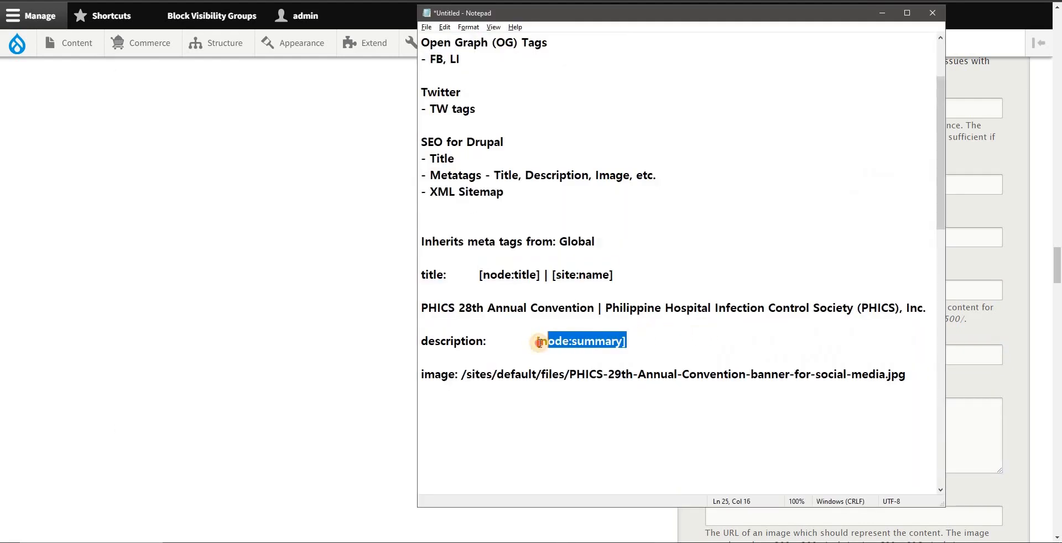
pyautogui.hotkey('ctrl', 'c')
pyautogui.hotkey('alt', 'Tab')
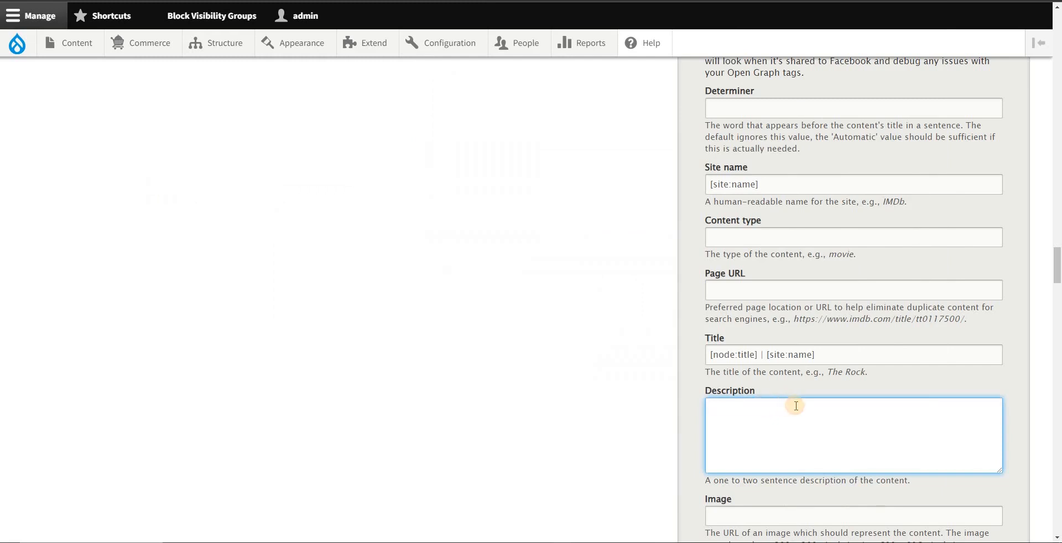
pyautogui.hotkey('ctrl', 'v')
# Step: Copy the social media banner's image path from the Notepad notes into the Open Graph Image tag
pyautogui.scroll(-3, 795, 381)
pyautogui.click(773, 343)
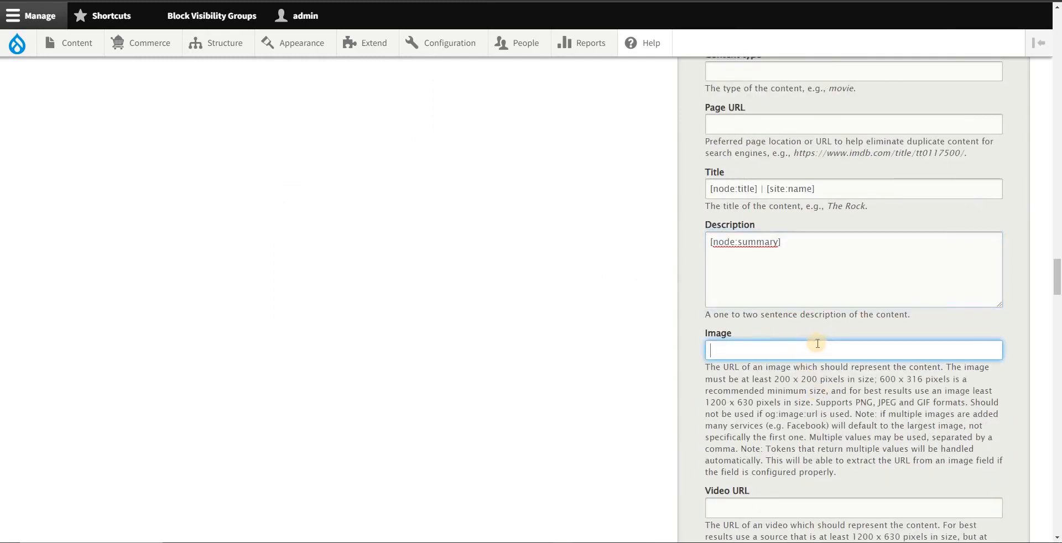
pyautogui.hotkey('alt', 'Tab')
pyautogui.moveTo(463, 375); pyautogui.dragTo(907, 375)
pyautogui.hotkey('ctrl', 'c')
pyautogui.hotkey('alt', 'Tab')
pyautogui.hotkey('ctrl', 'v')
# Step: Paste the same banner image path into the Open Graph Image URL and Image Secure URL tags
pyautogui.scroll(-4, 754, 347)
pyautogui.click(748, 398)
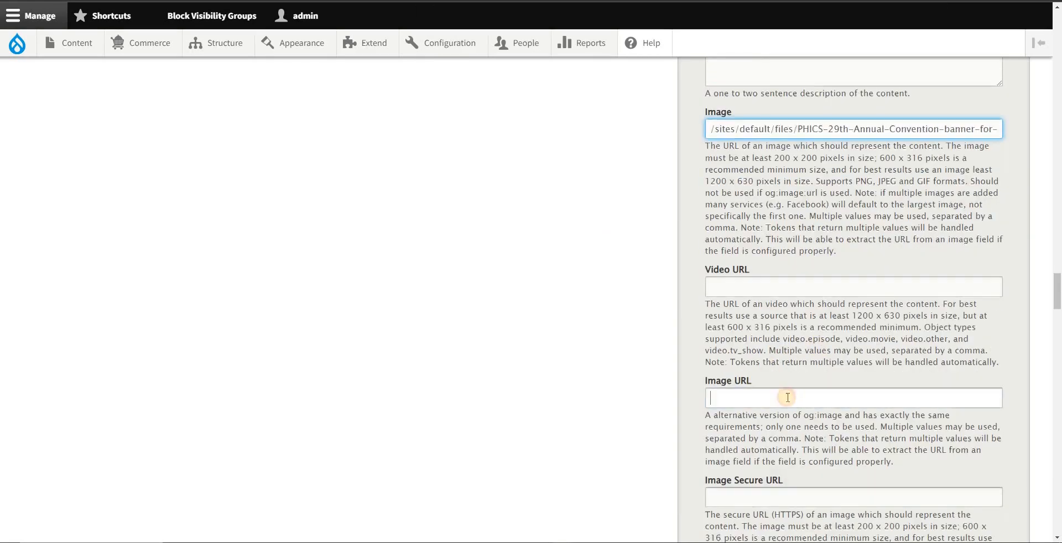
pyautogui.hotkey('ctrl', 'v')
pyautogui.scroll(-3, 801, 366)
pyautogui.click(738, 337)
pyautogui.hotkey('ctrl', 'v')
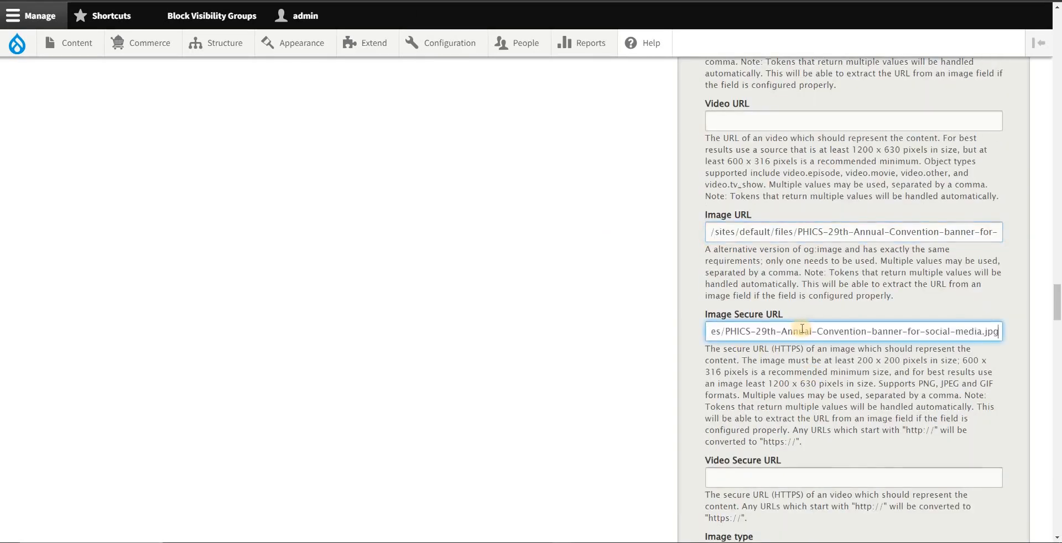
# Step: Expand the Twitter Cards tags and set the Twitter card type to Summary Card with large image
pyautogui.scroll(-12, 806, 344)
pyautogui.scroll(-20, 801, 374)
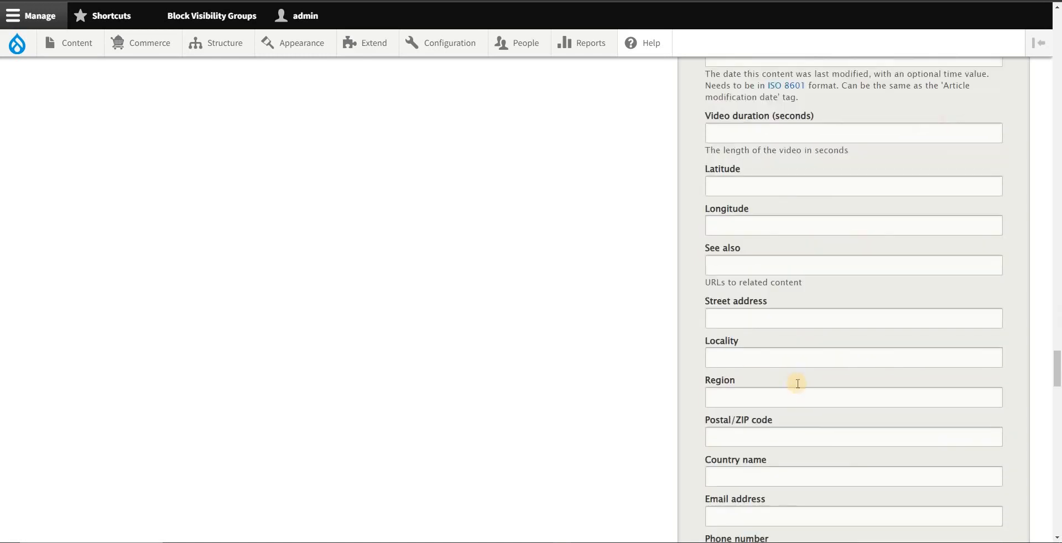
pyautogui.scroll(-20, 775, 449)
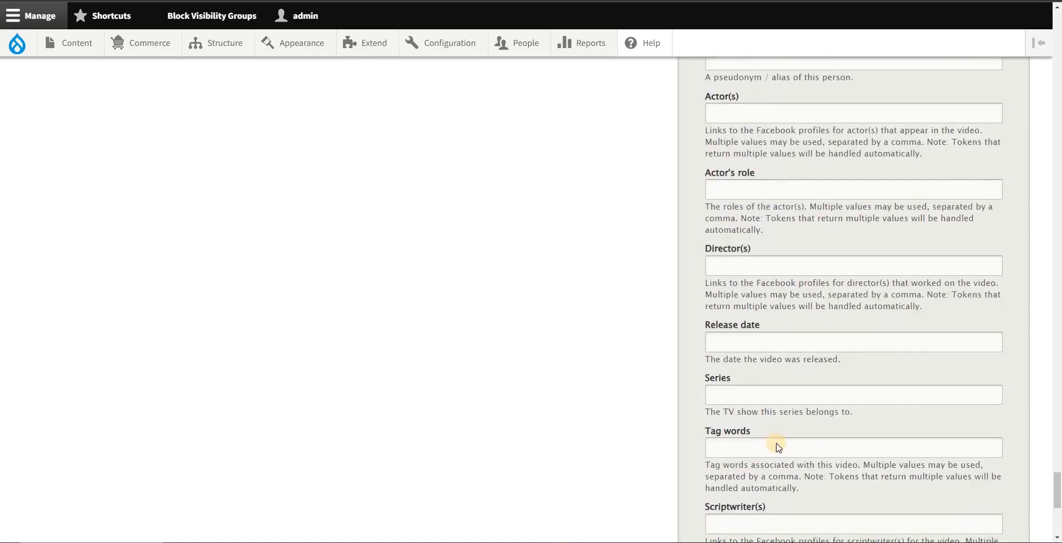
pyautogui.click(733, 238)
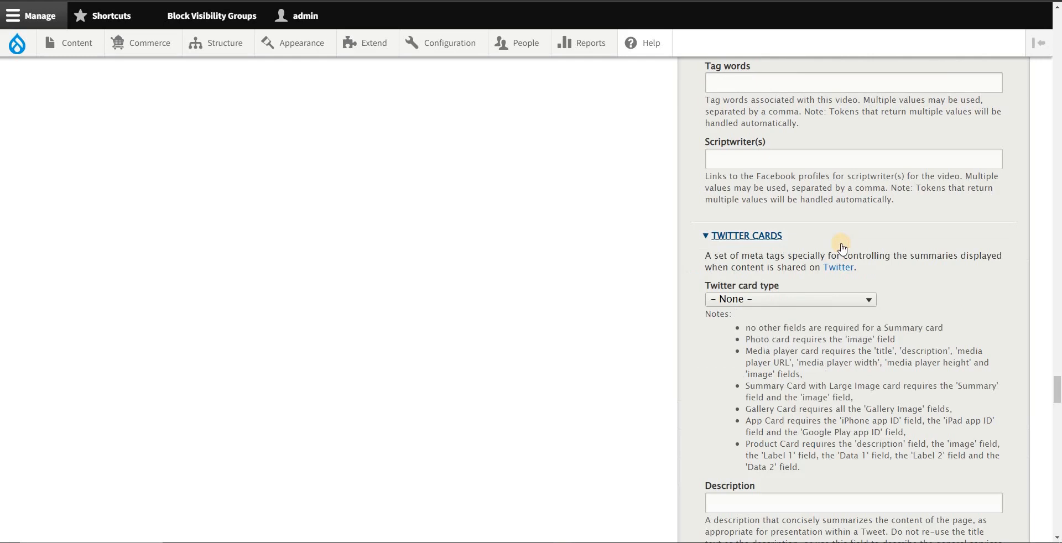
pyautogui.click(789, 299)
pyautogui.click(785, 346)
pyautogui.scroll(-3, 856, 378)
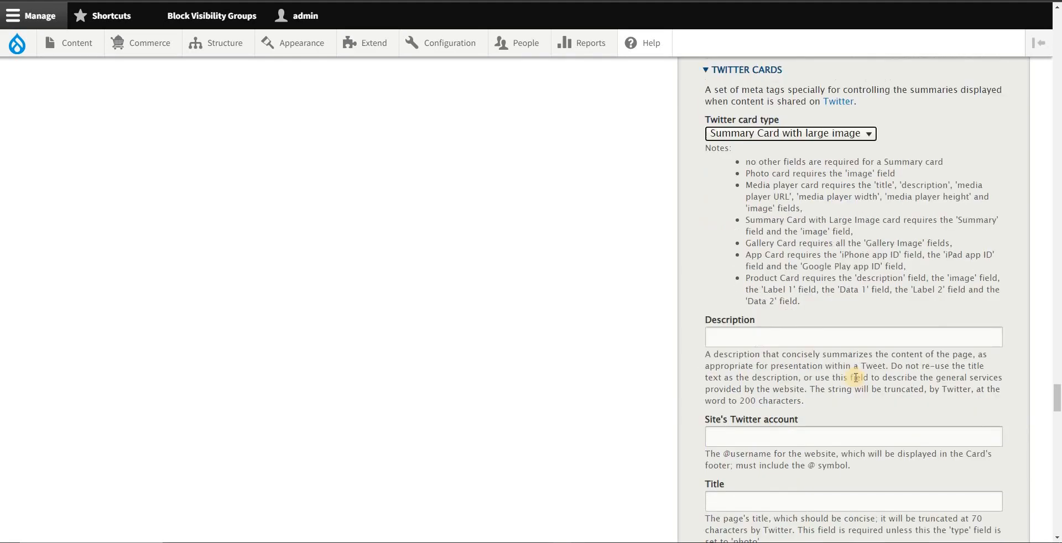
pyautogui.scroll(-2, 856, 377)
pyautogui.click(761, 226)
pyautogui.hotkey('ctrl', 'v')
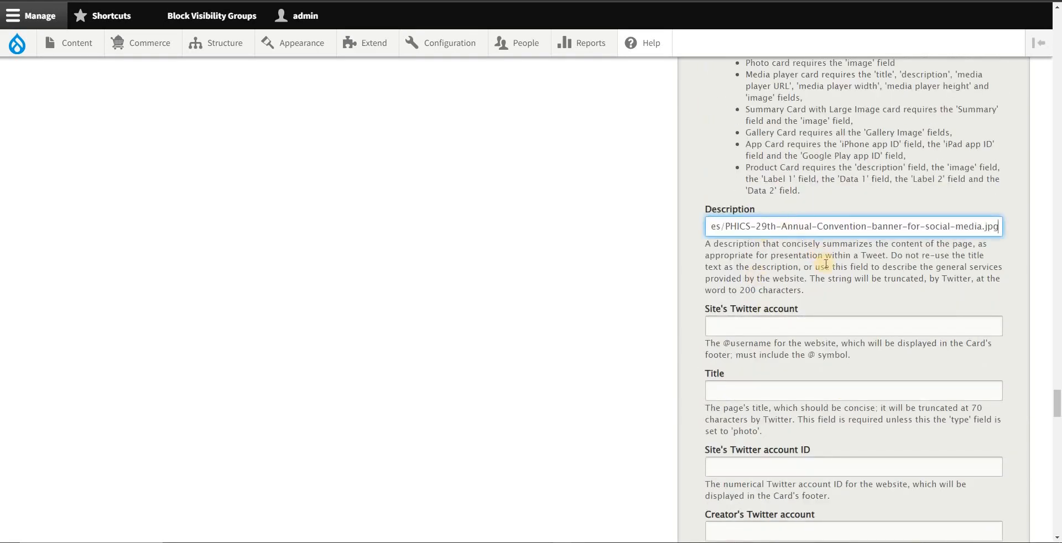
pyautogui.hotkey('ctrl', 'a')
pyautogui.hotkey('ctrl', 'x')
# Step: Paste the banner image path into the Image URL tag of the Twitter Cards section
pyautogui.scroll(-7, 759, 434)
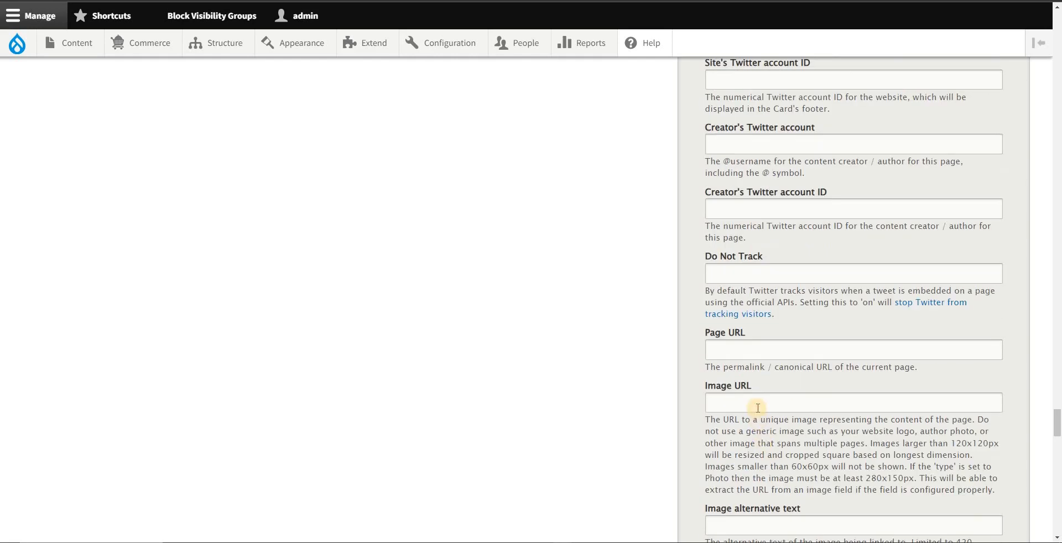
pyautogui.click(784, 394)
pyautogui.hotkey('ctrl', 'v')
# Step: Copy the tokens [node:title] | [site:name] from the Notepad notes into the Title tag of the Twitter Cards section
pyautogui.scroll(8, 784, 393)
pyautogui.hotkey('alt', 'Tab')
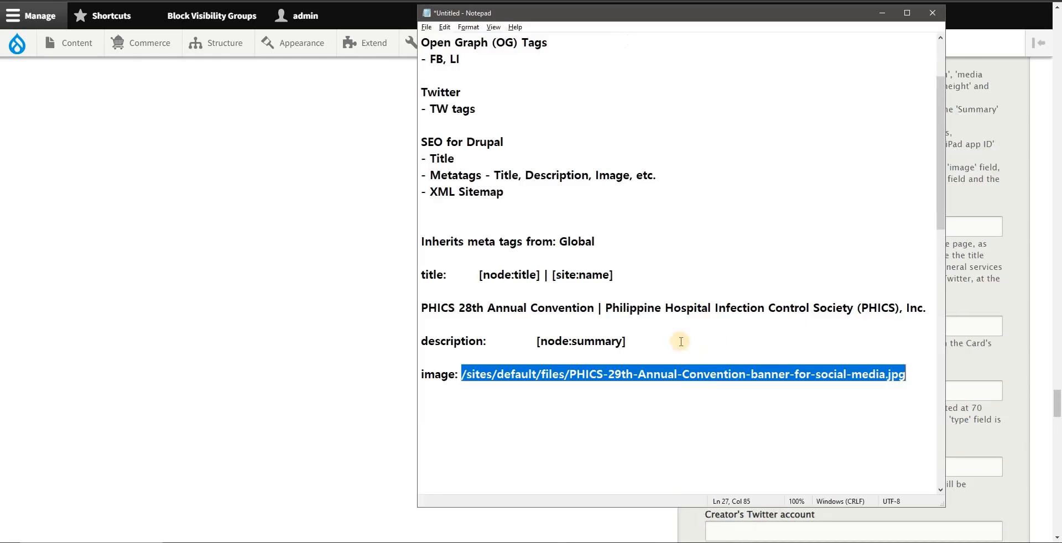
pyautogui.moveTo(616, 275); pyautogui.dragTo(477, 275)
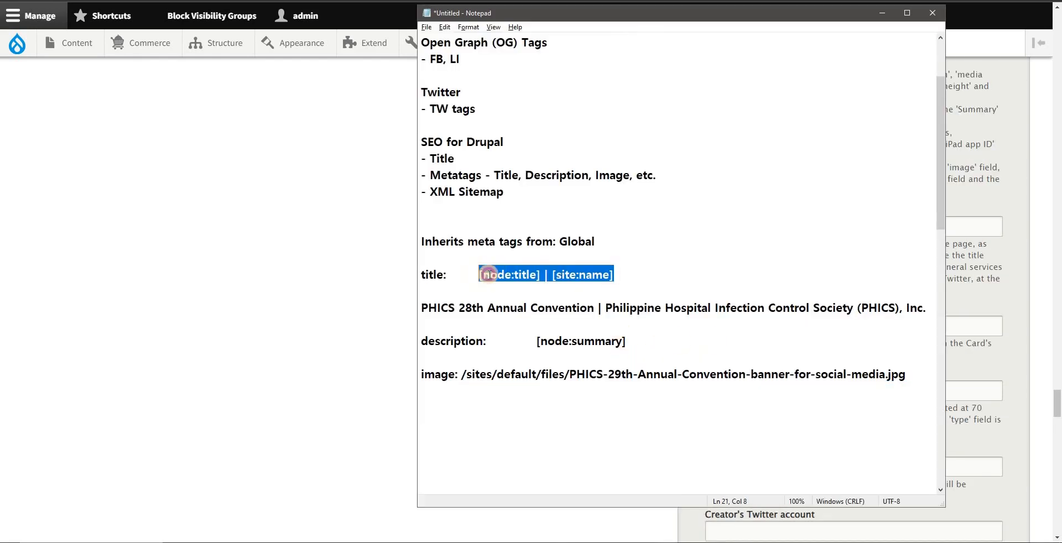
pyautogui.hotkey('alt', 'Tab')
pyautogui.scroll(2, 855, 319)
pyautogui.scroll(-2, 853, 323)
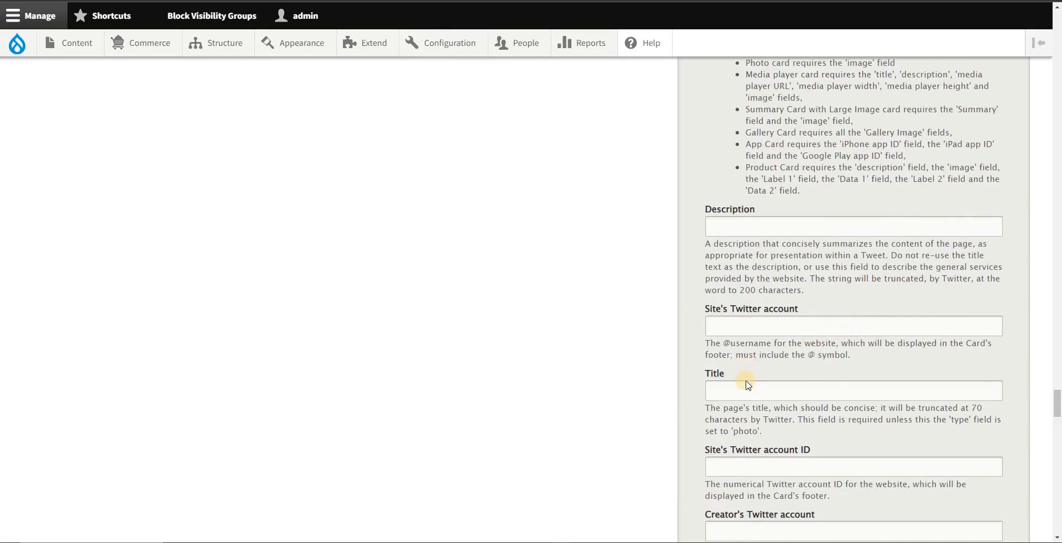
pyautogui.click(778, 385)
pyautogui.hotkey('ctrl', 'v')
pyautogui.scroll(-7, 840, 350)
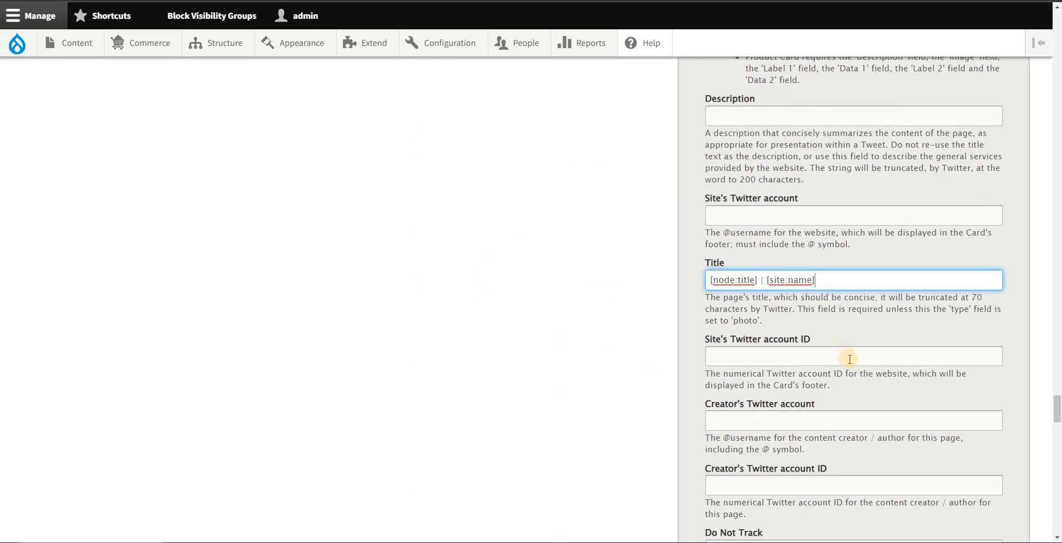
pyautogui.scroll(2, 849, 367)
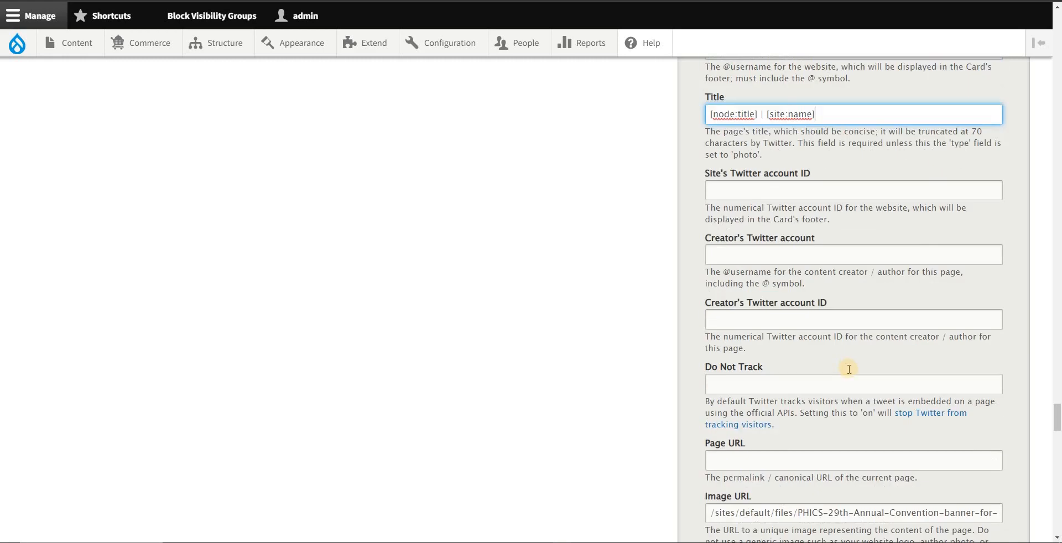
pyautogui.scroll(-6, 846, 368)
pyautogui.scroll(5, 847, 371)
pyautogui.scroll(12, 848, 370)
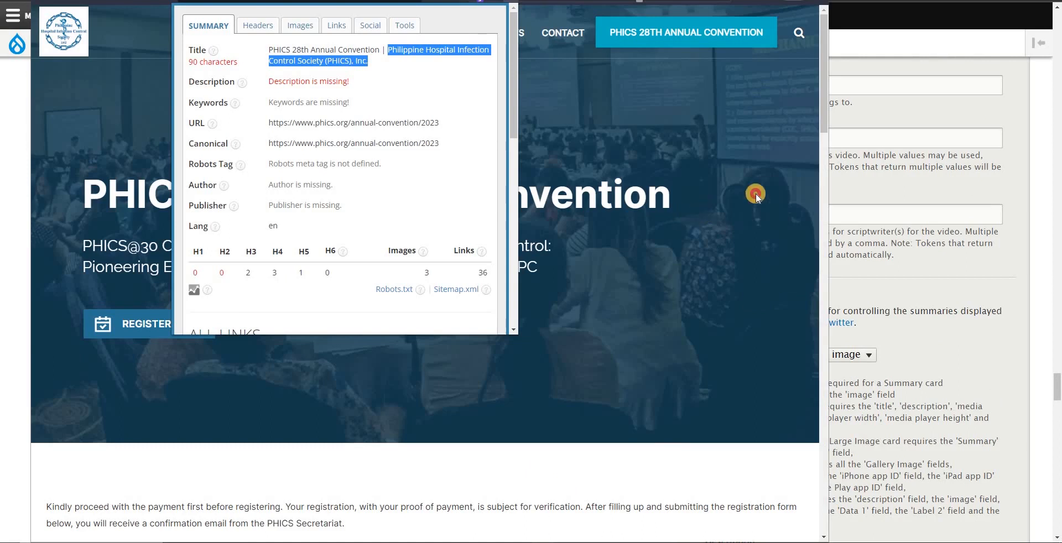
# Step: Bring up the public PHICS 28th Annual Convention page in the other browser window and maximize that window
pyautogui.click(756, 194)
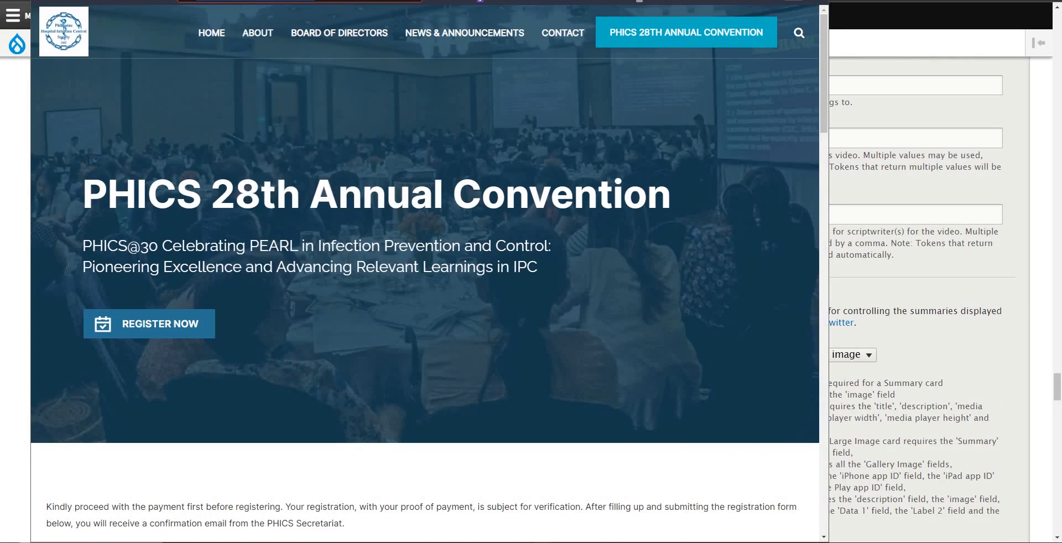
pyautogui.moveTo(454, 0); pyautogui.dragTo(415, 51)
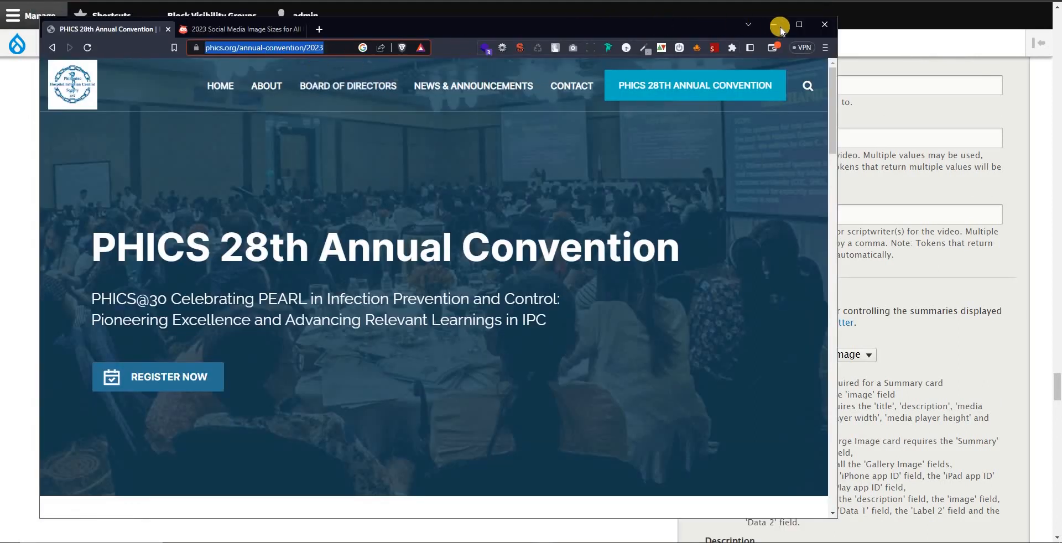
pyautogui.click(799, 24)
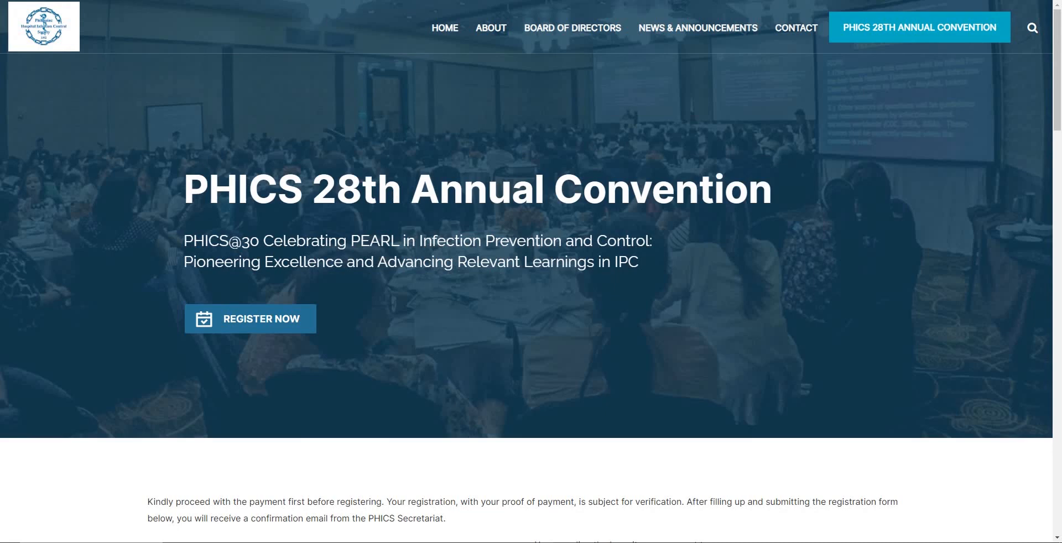
pyautogui.hotkey('alt', 'Tab')
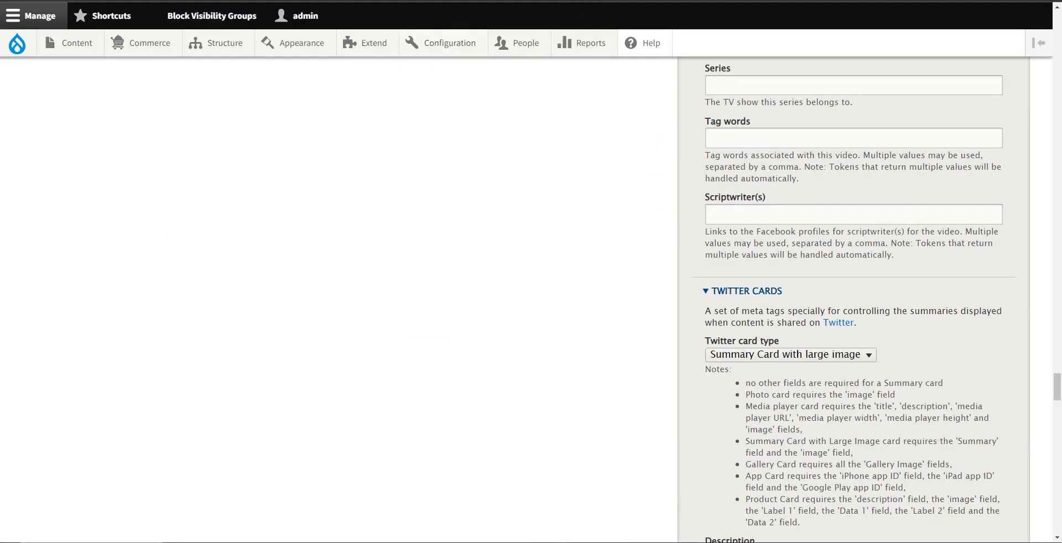
pyautogui.click(835, 1)
pyautogui.click(468, 99)
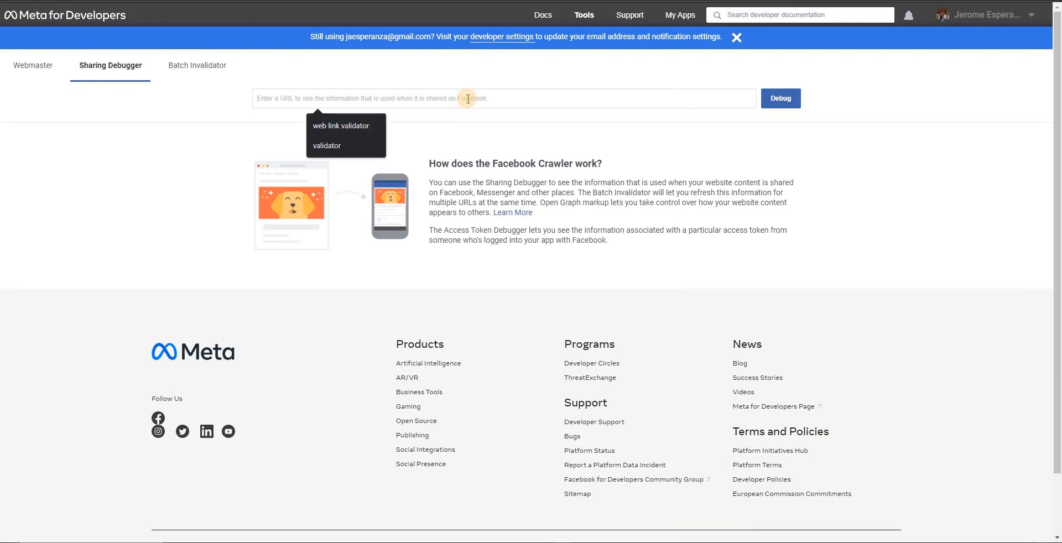
pyautogui.hotkey('ctrl', 'v')
pyautogui.hotkey('ctrl', 'a')
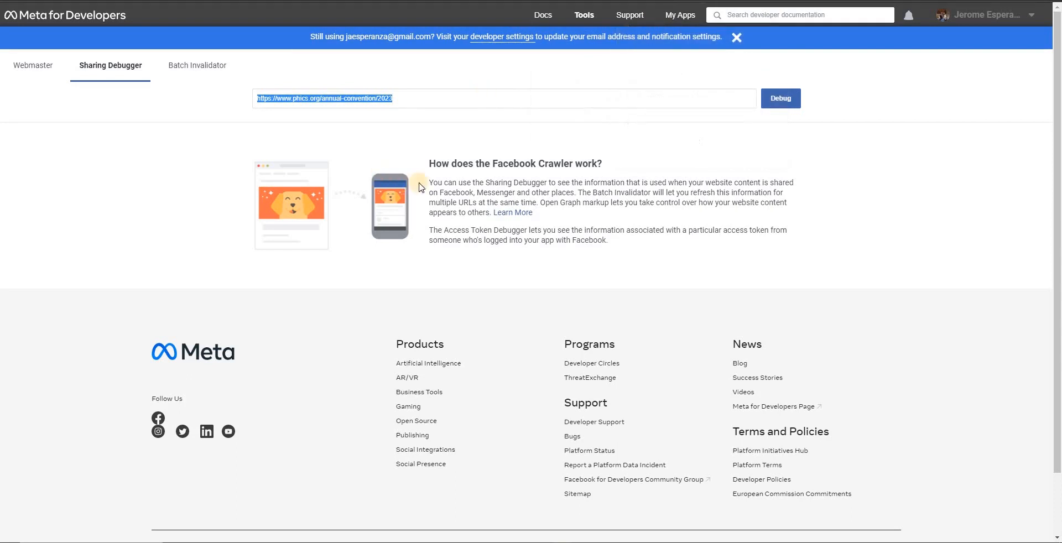
pyautogui.click(435, 102)
pyautogui.hotkey('ctrl', 'a')
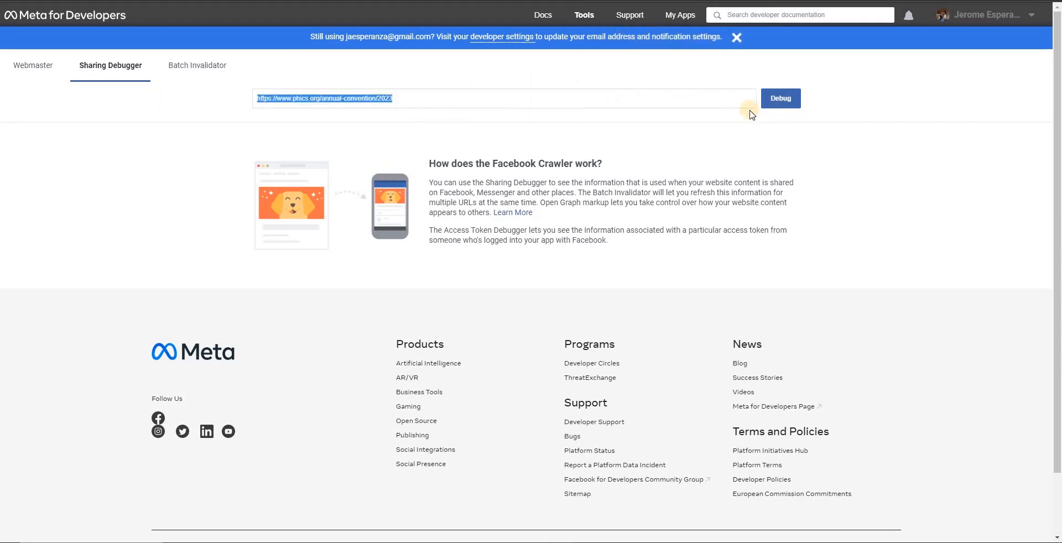
pyautogui.click(786, 109)
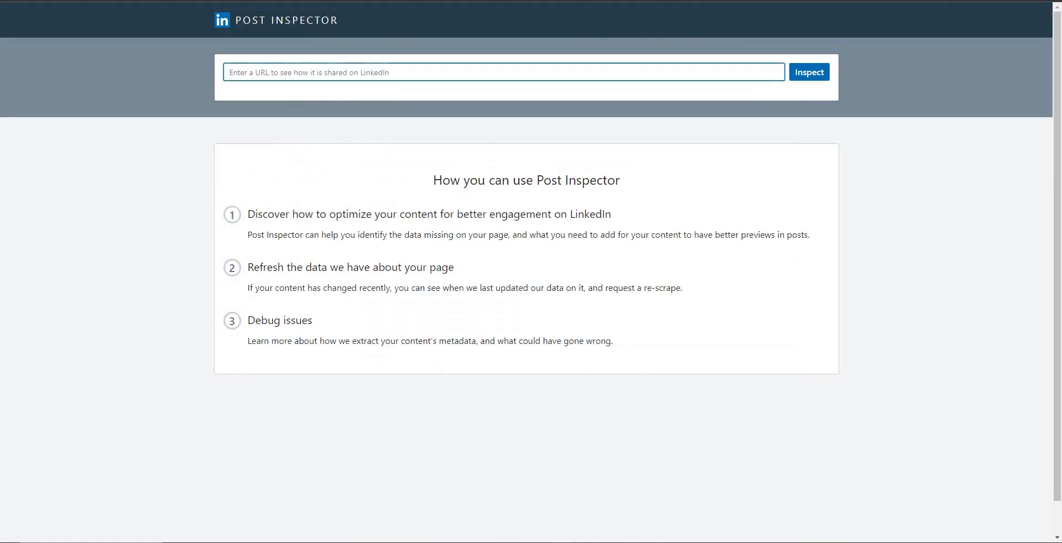
pyautogui.click(379, 75)
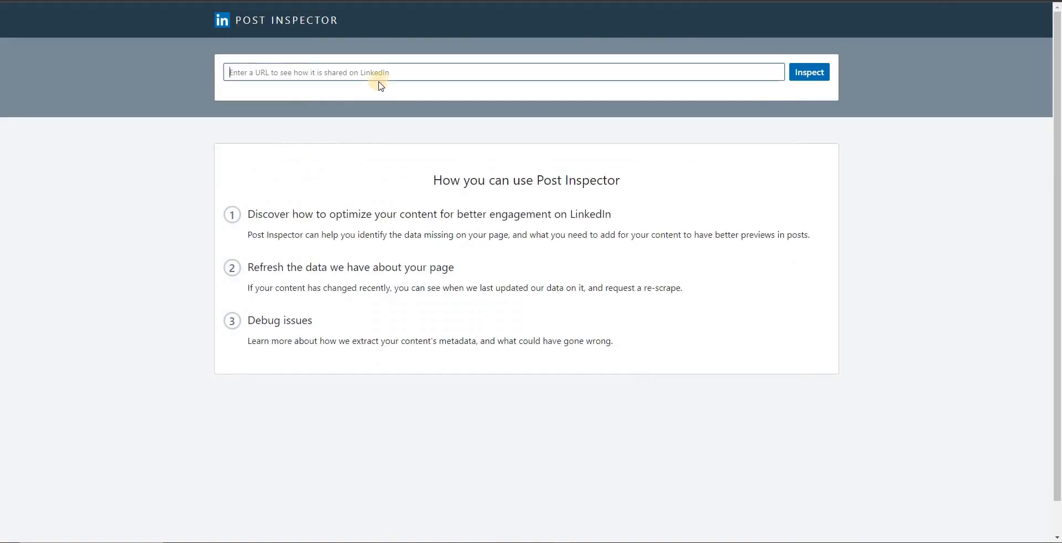
pyautogui.click(818, 76)
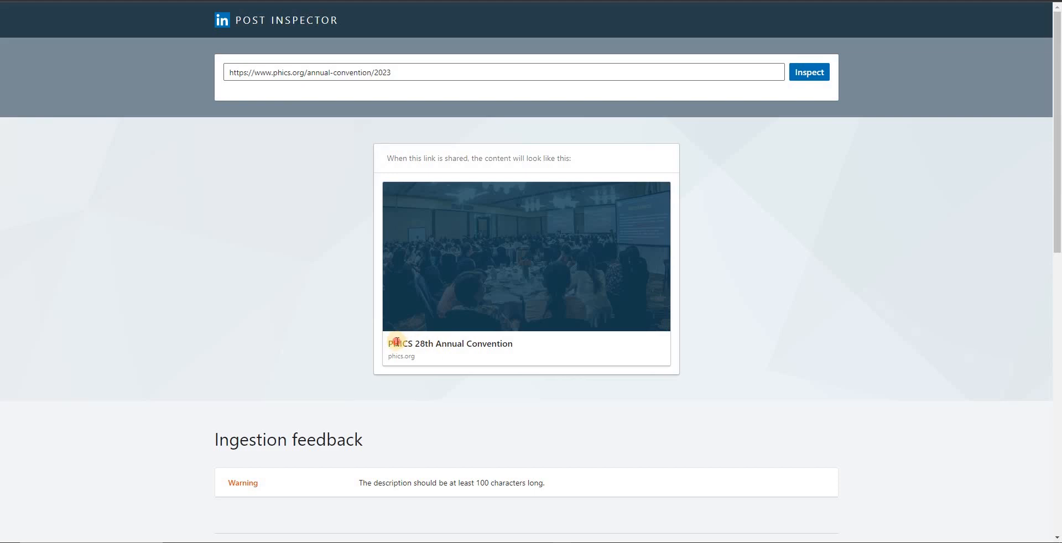
pyautogui.moveTo(389, 344); pyautogui.dragTo(502, 342)
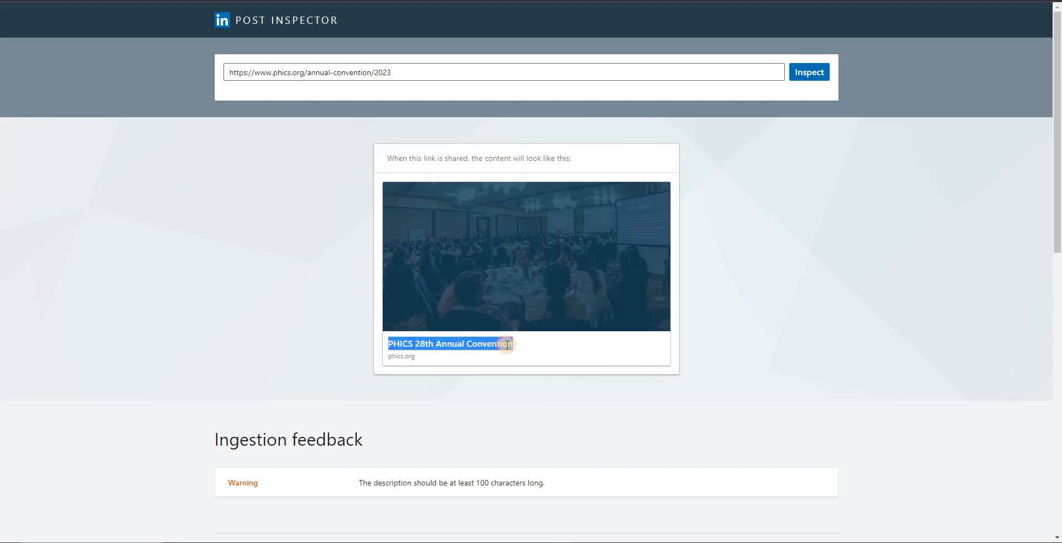
pyautogui.click(897, 205)
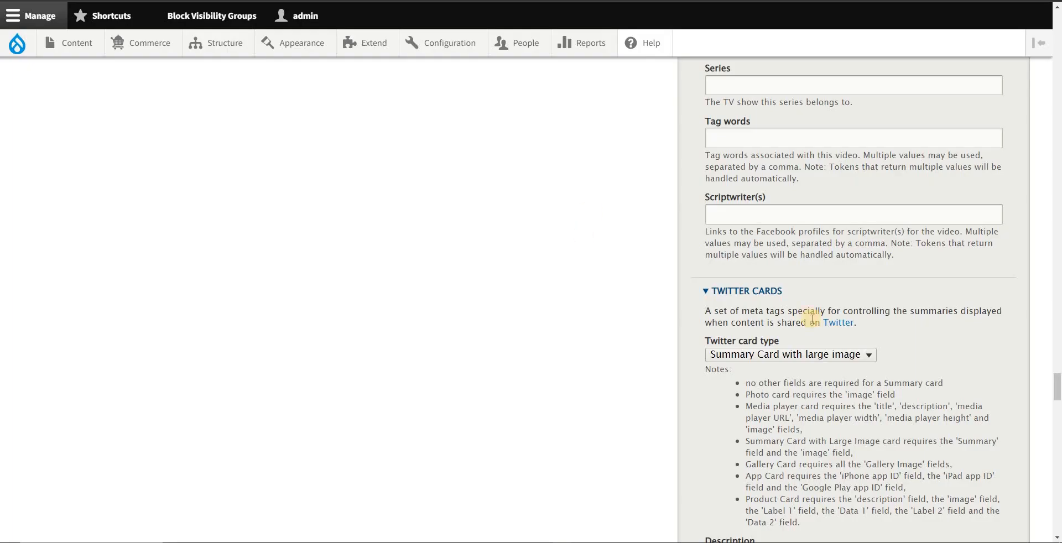
# Step: Copy the [node:summary] token from the Notepad notes into the Description tag of the Twitter Cards section
pyautogui.scroll(-3, 811, 318)
pyautogui.scroll(-3, 840, 330)
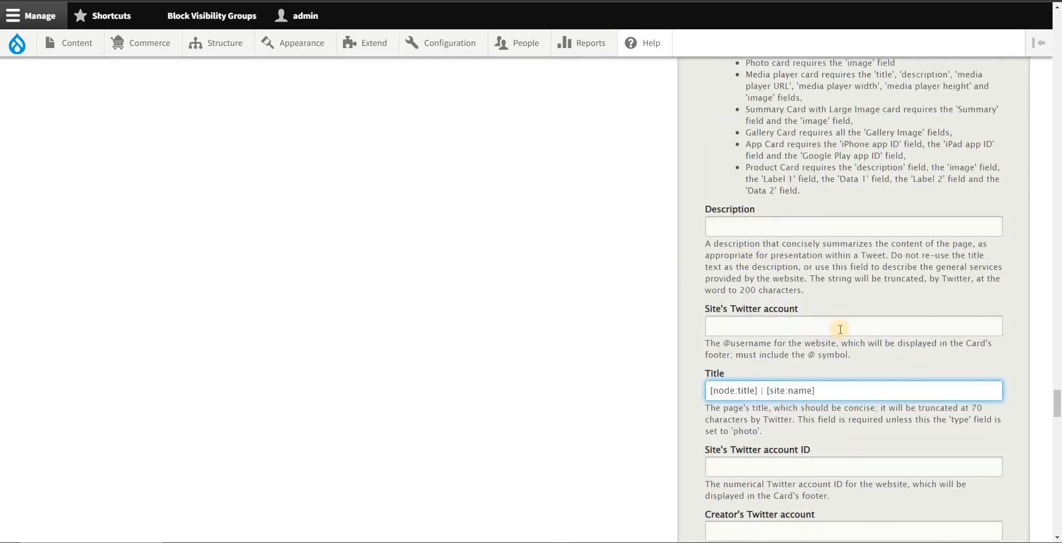
pyautogui.scroll(3, 768, 242)
pyautogui.scroll(-1, 819, 239)
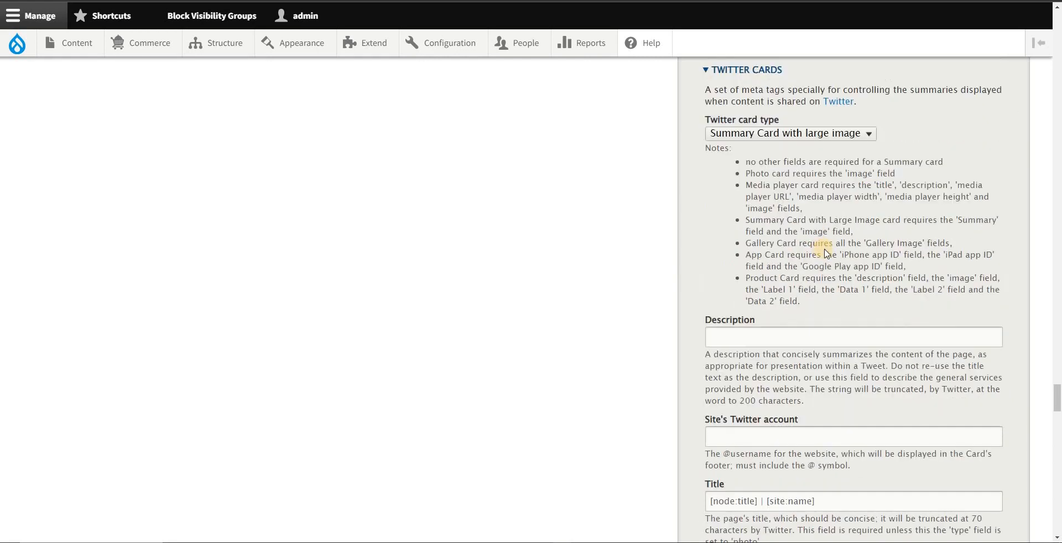
pyautogui.hotkey('alt', 'Tab')
pyautogui.click(763, 245)
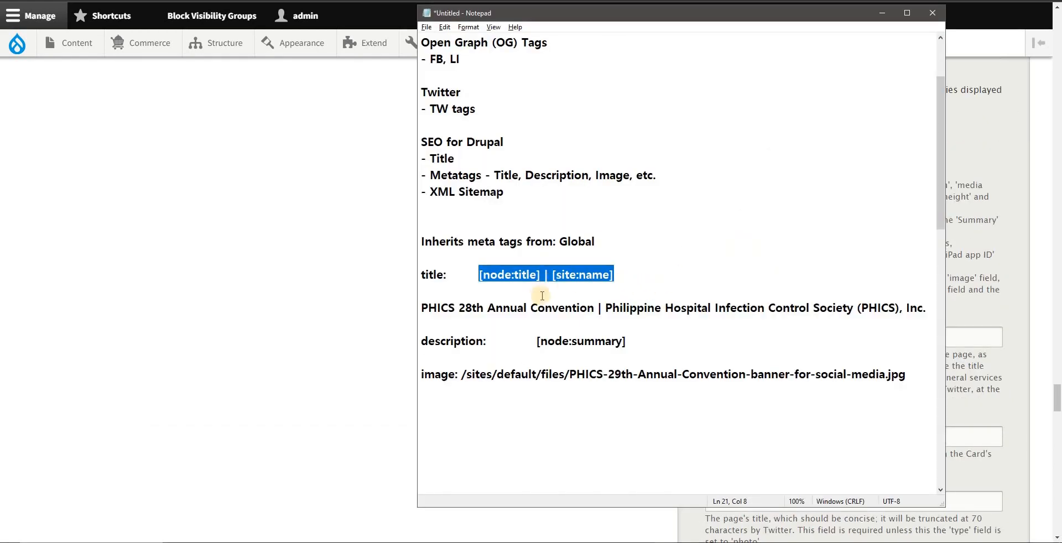
pyautogui.click(583, 291)
pyautogui.moveTo(643, 349); pyautogui.dragTo(534, 340)
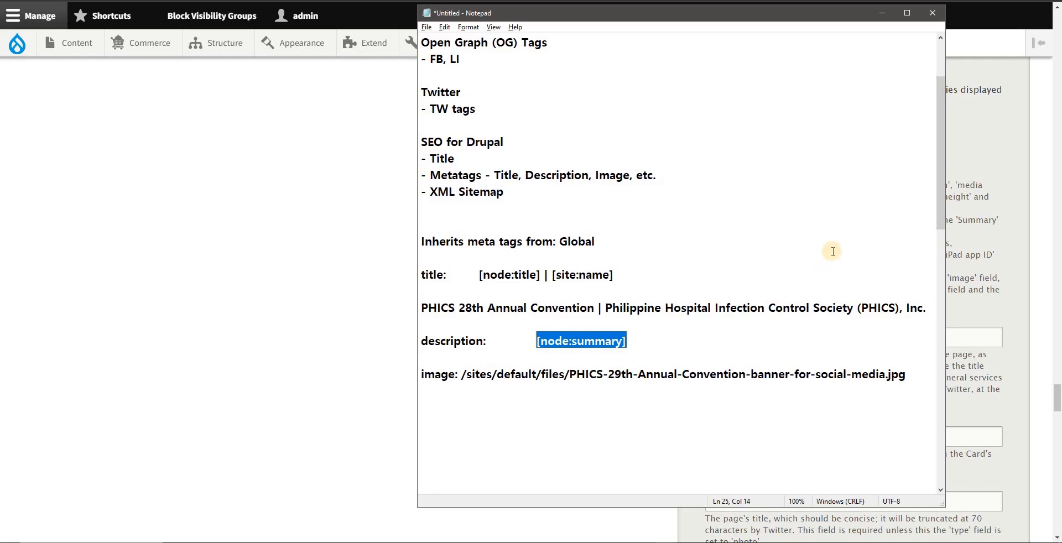
pyautogui.hotkey('alt', 'Tab')
pyautogui.click(760, 344)
pyautogui.hotkey('ctrl', 'v')
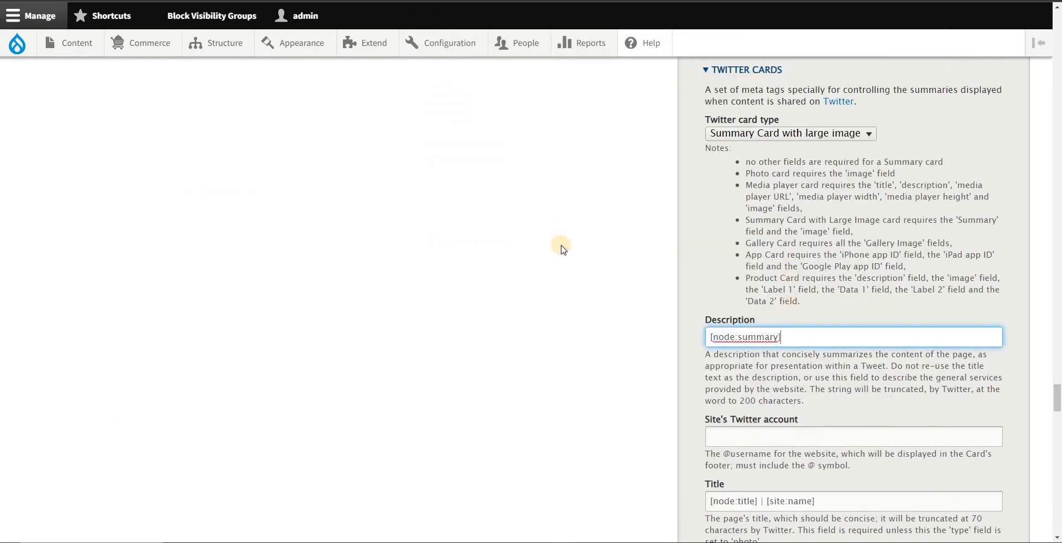
# Step: Save the convention page with its completed Open Graph and Twitter Cards tags
pyautogui.scroll(-15, 612, 348)
pyautogui.scroll(-15, 166, 420)
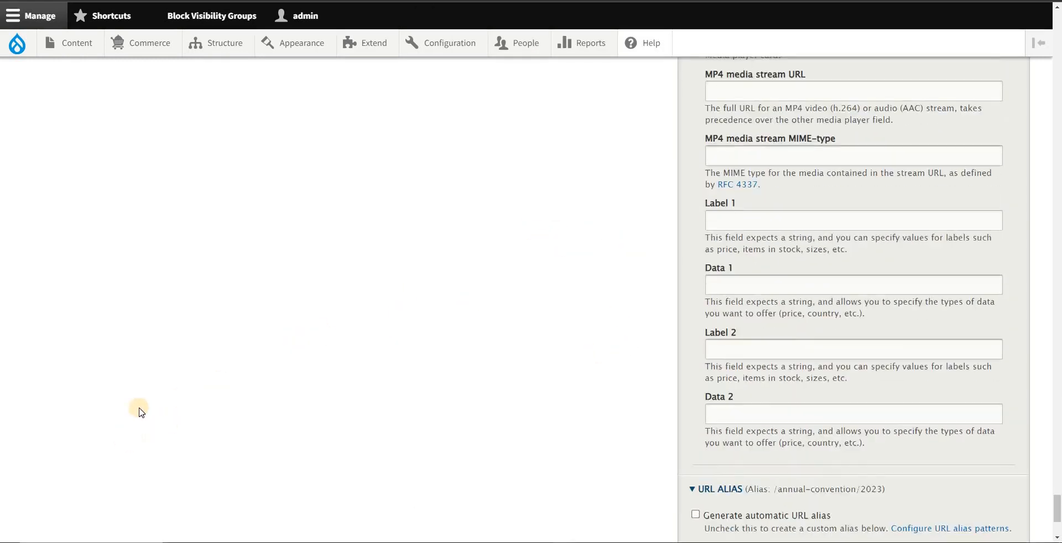
pyautogui.scroll(10, 183, 387)
pyautogui.scroll(20, 160, 283)
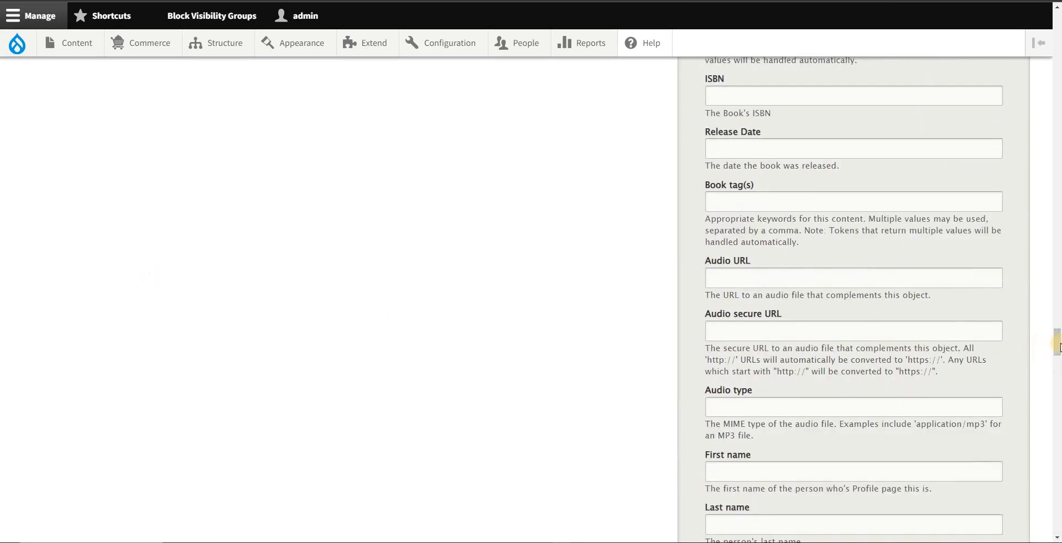
pyautogui.moveTo(1057, 342); pyautogui.dragTo(1057, 50)
pyautogui.click(136, 422)
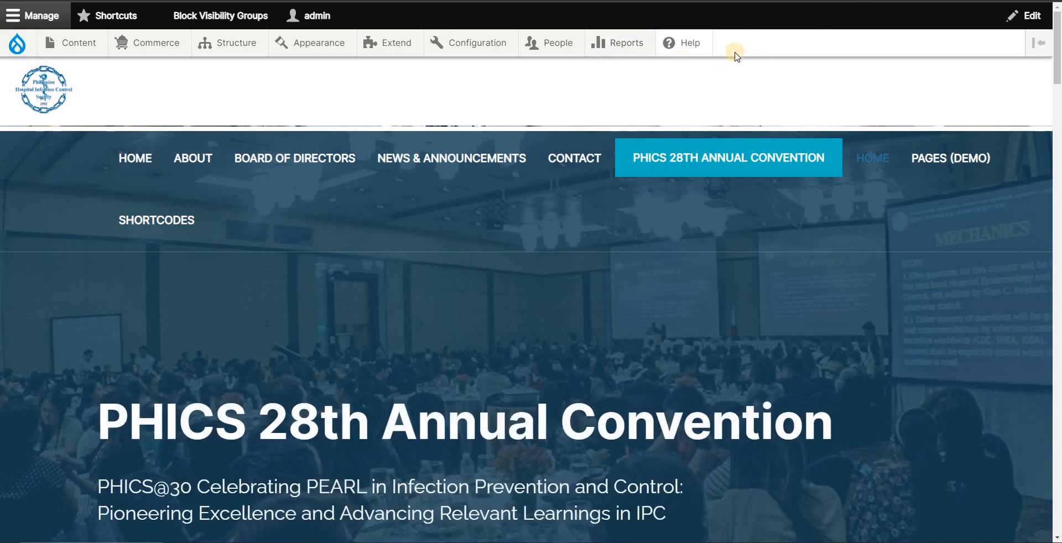
# Step: Check the public convention page's meta tags with the SEO META in 1 CLICK extension, before and after reloading
pyautogui.hotkey('ctrl', 'Tab')
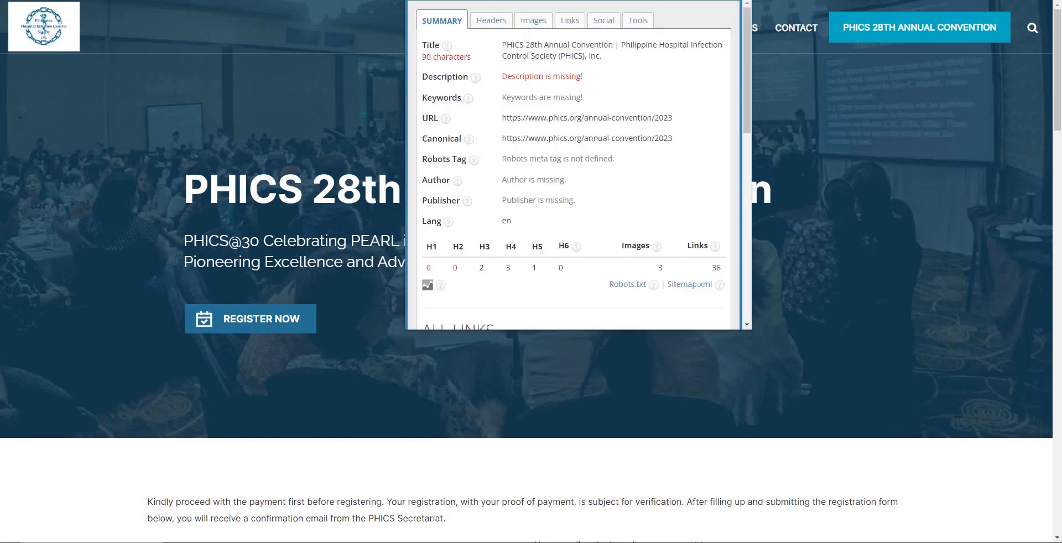
pyautogui.click(810, 107)
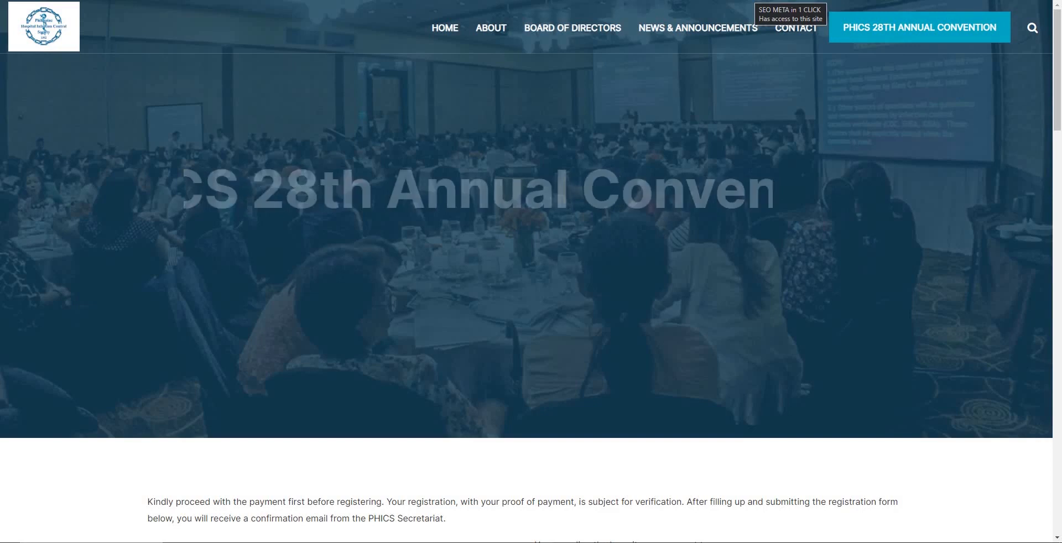
pyautogui.click(749, 0)
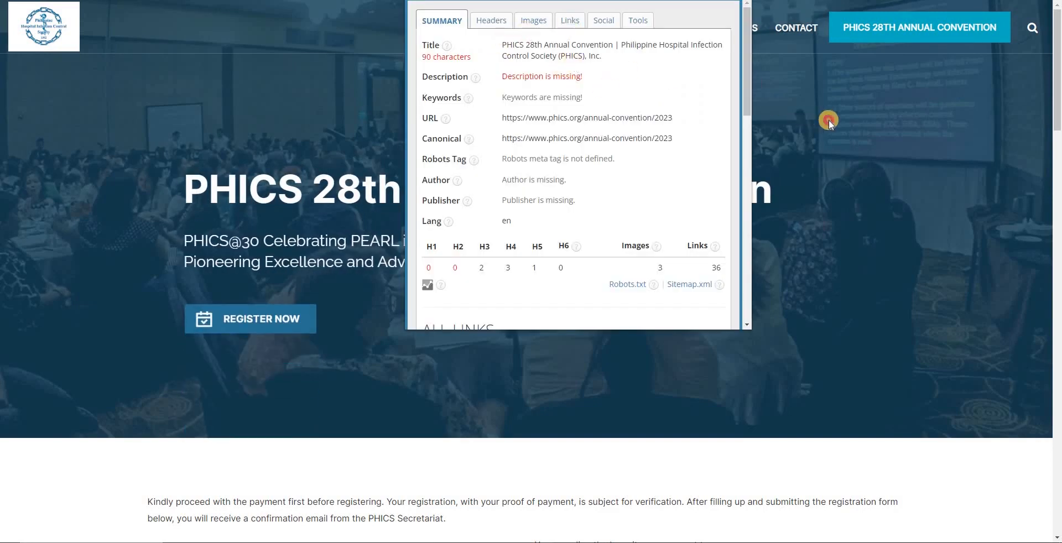
# Step: Return to the saved convention page in the admin session, reset the browser zoom to 100% and flush all Drupal caches
pyautogui.hotkey('alt', 'Tab')
pyautogui.scroll(-2, 208, 195)
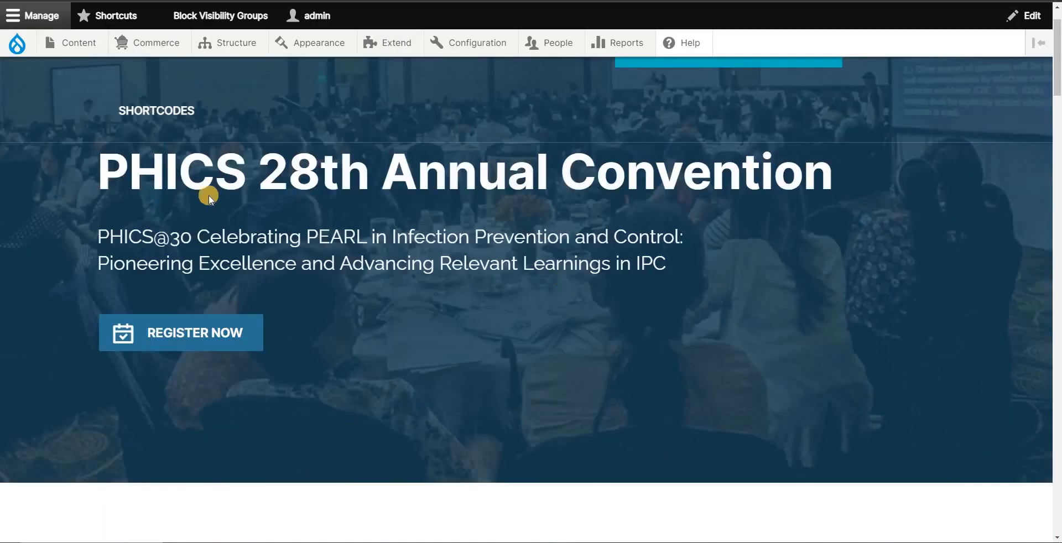
pyautogui.hotkey('alt', 'Tab')
pyautogui.hotkey('alt', 'Tab')
pyautogui.scroll(-5, 563, 252)
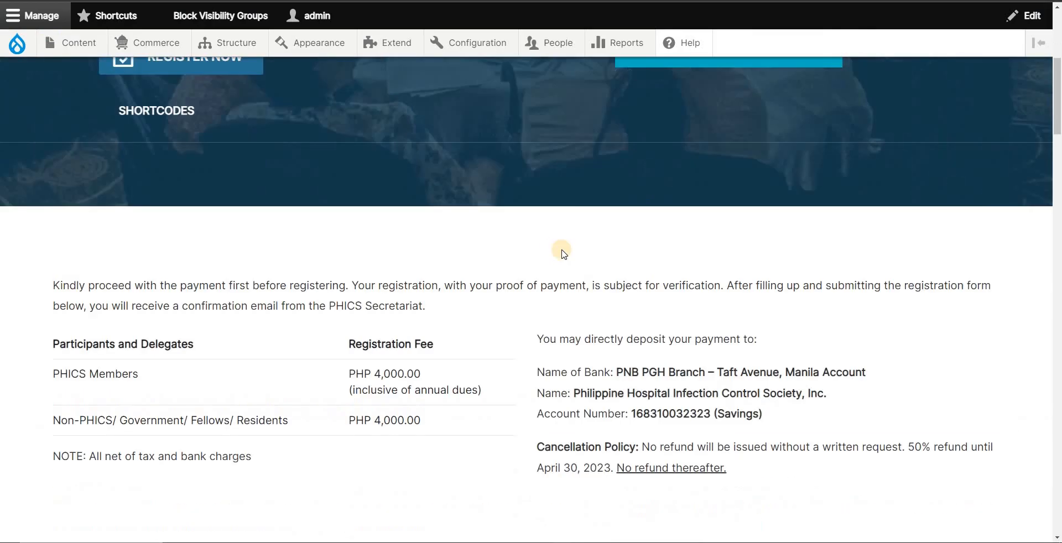
pyautogui.scroll(10, 553, 245)
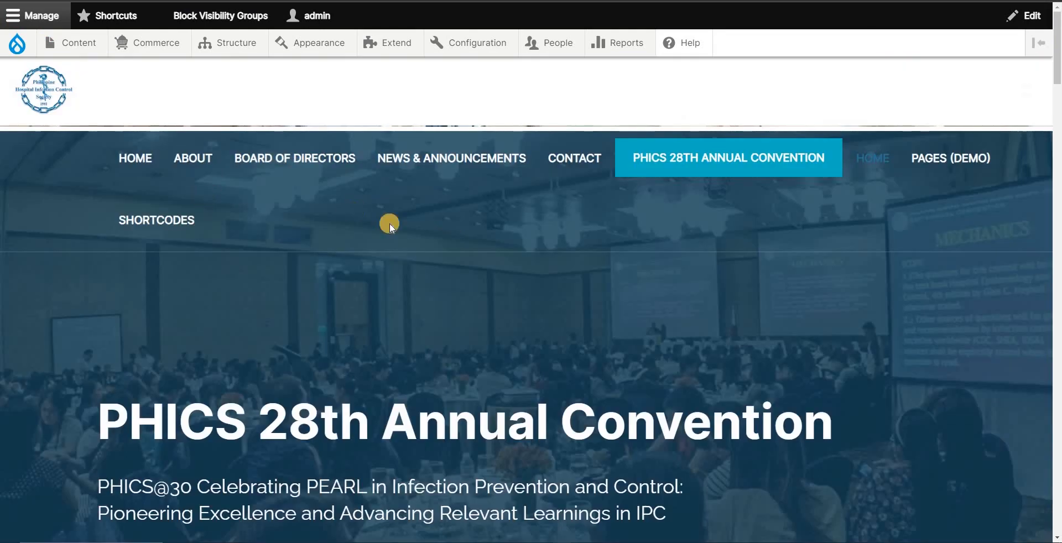
pyautogui.scroll(-10, 390, 223)
pyautogui.hotkey('ctrl', '0')
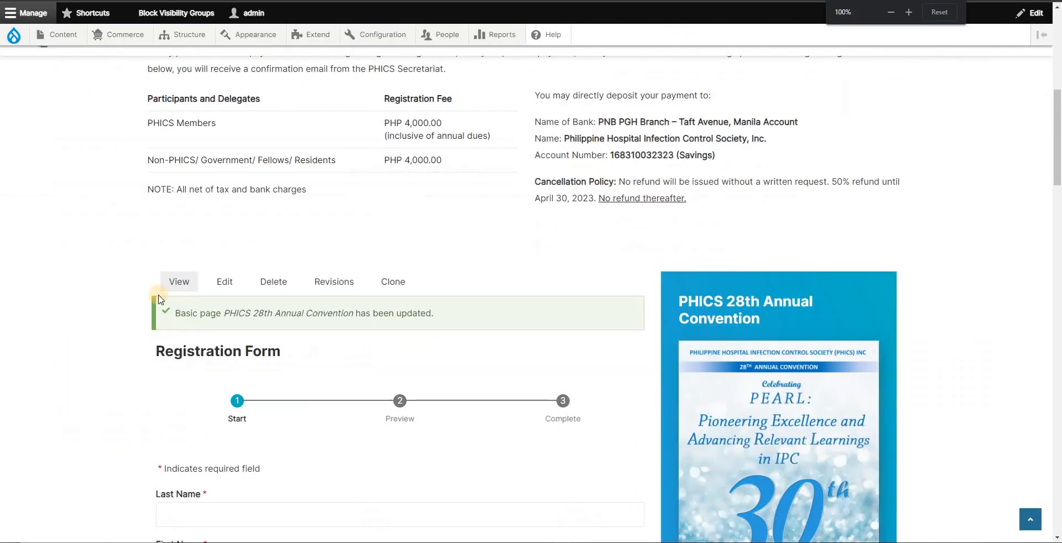
pyautogui.moveTo(14, 35)
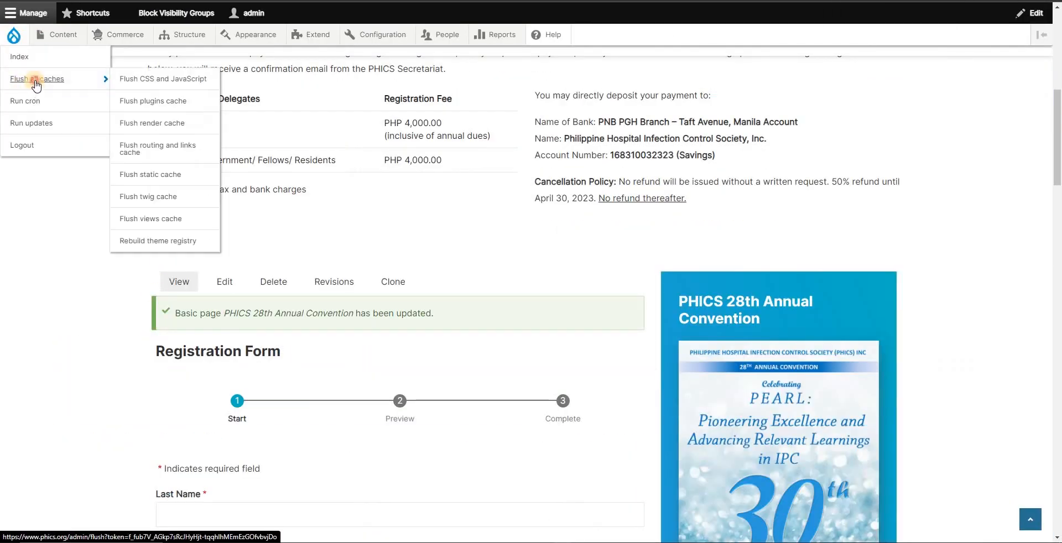
pyautogui.click(37, 82)
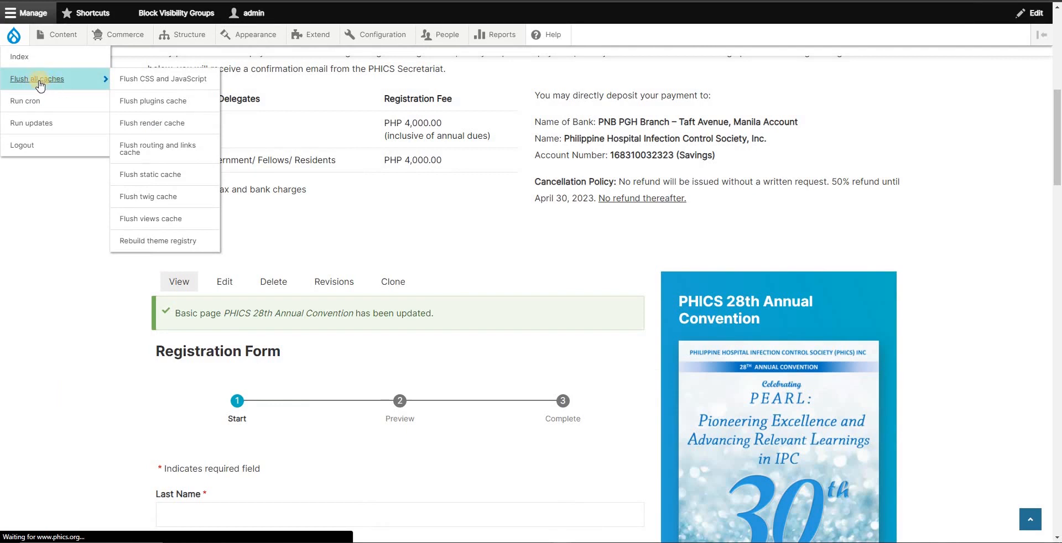
# Step: Clear all caches from the site's Performance configuration page
pyautogui.moveTo(382, 35)
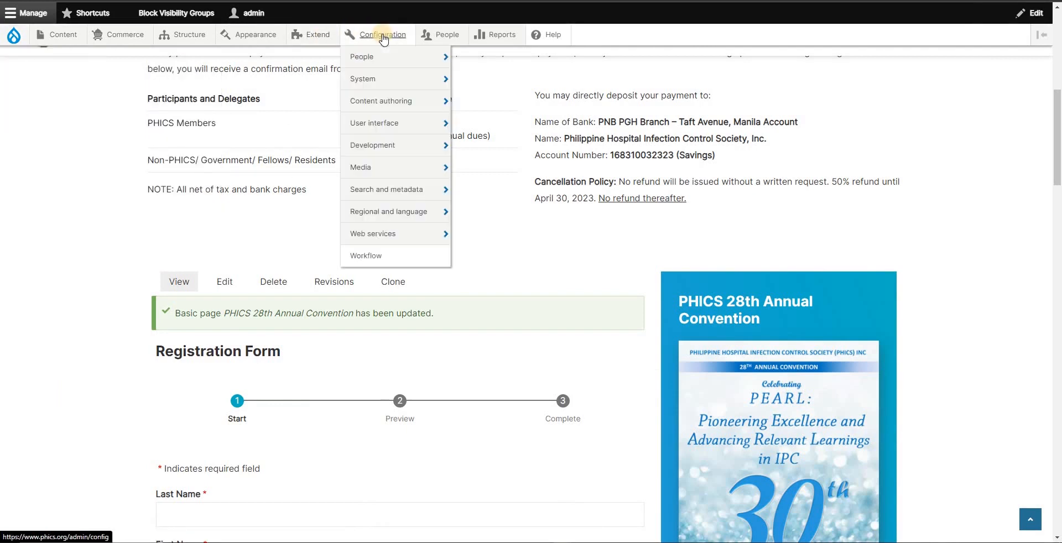
pyautogui.moveTo(390, 151)
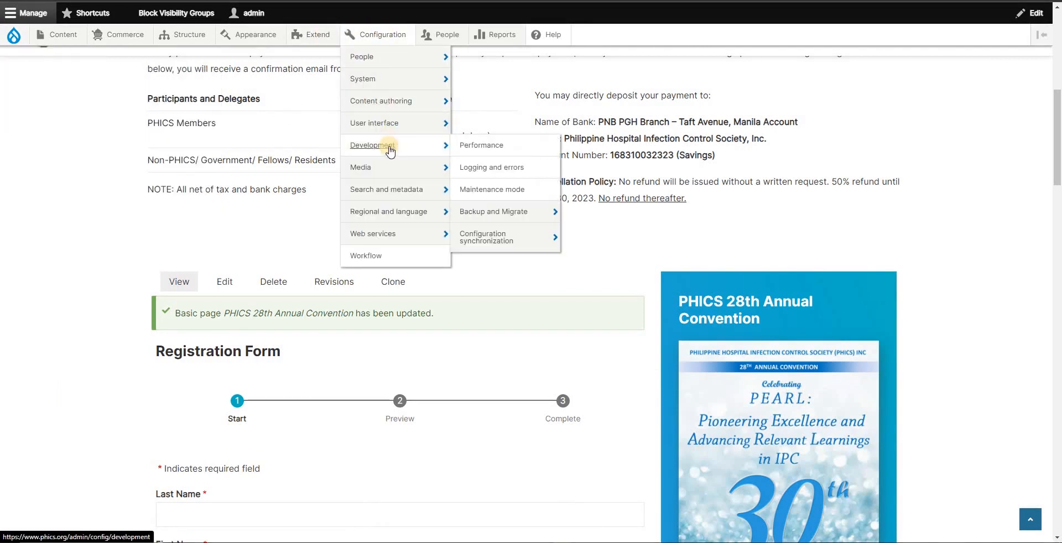
pyautogui.click(464, 145)
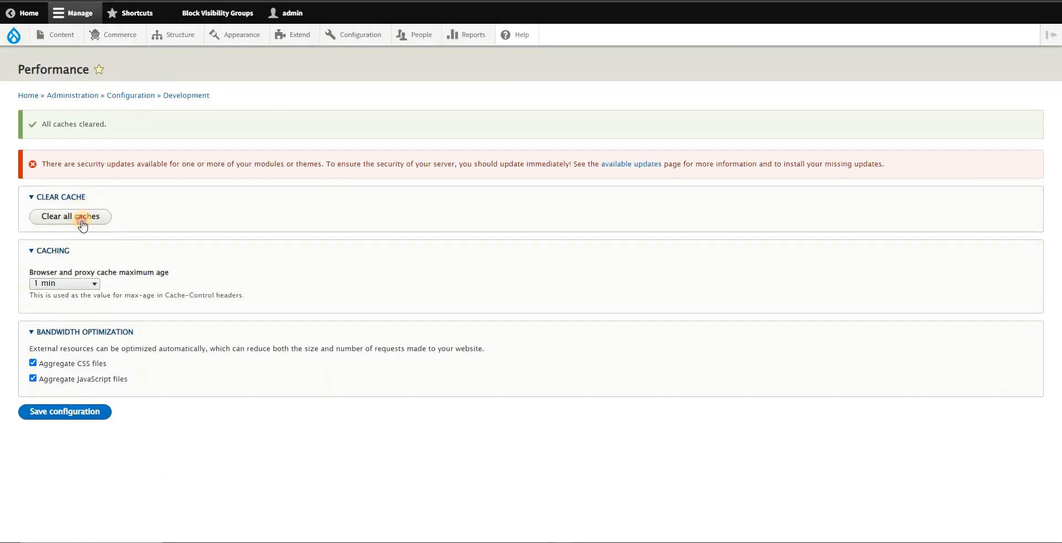
pyautogui.click(82, 225)
pyautogui.click(332, 1)
# Step: Reload the public convention page and examine its summary and social tags with SEO META in 1 CLICK
pyautogui.hotkey('alt', 'Tab')
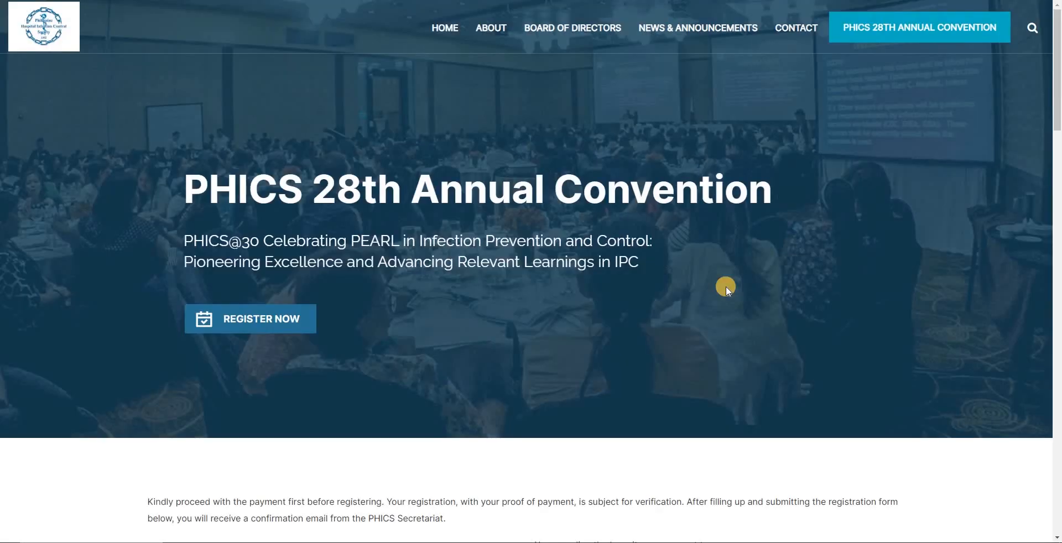
pyautogui.press('F5')
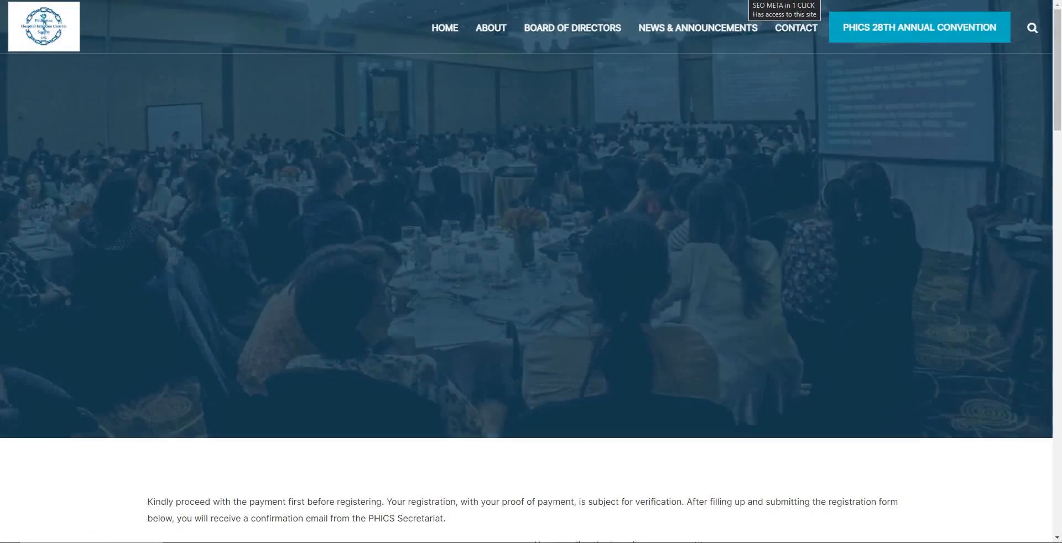
pyautogui.click(744, 0)
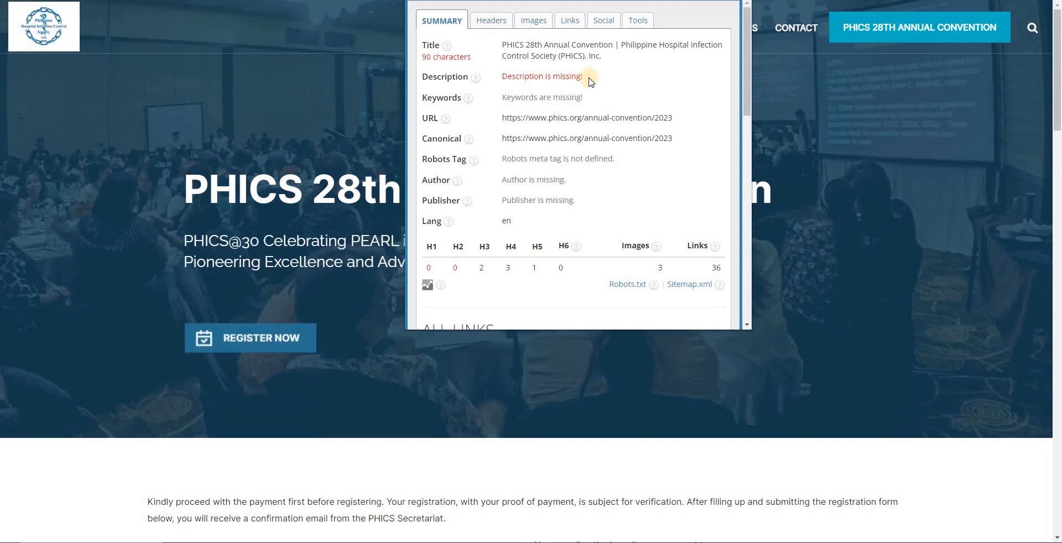
pyautogui.click(605, 21)
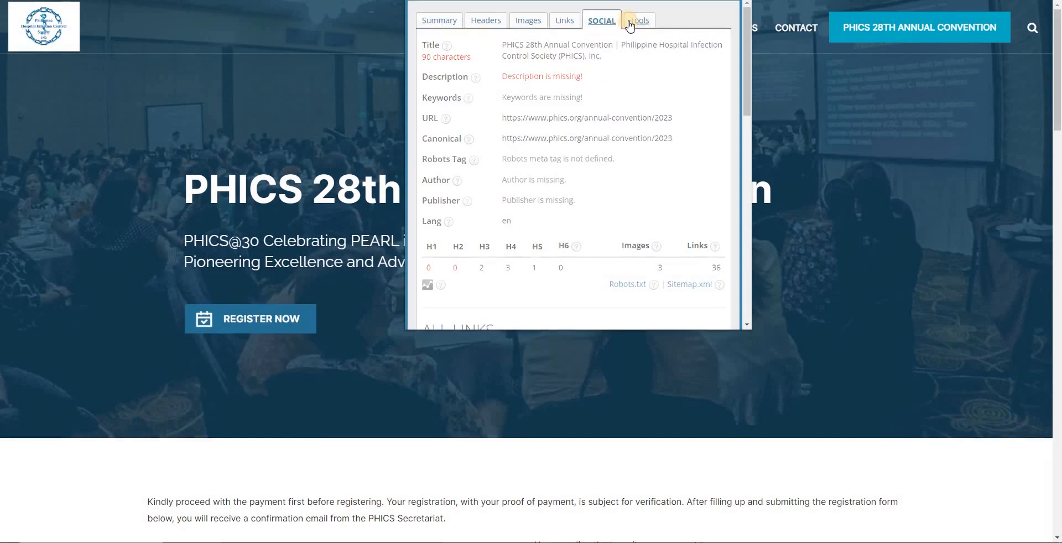
pyautogui.scroll(-3, 640, 40)
pyautogui.click(638, 21)
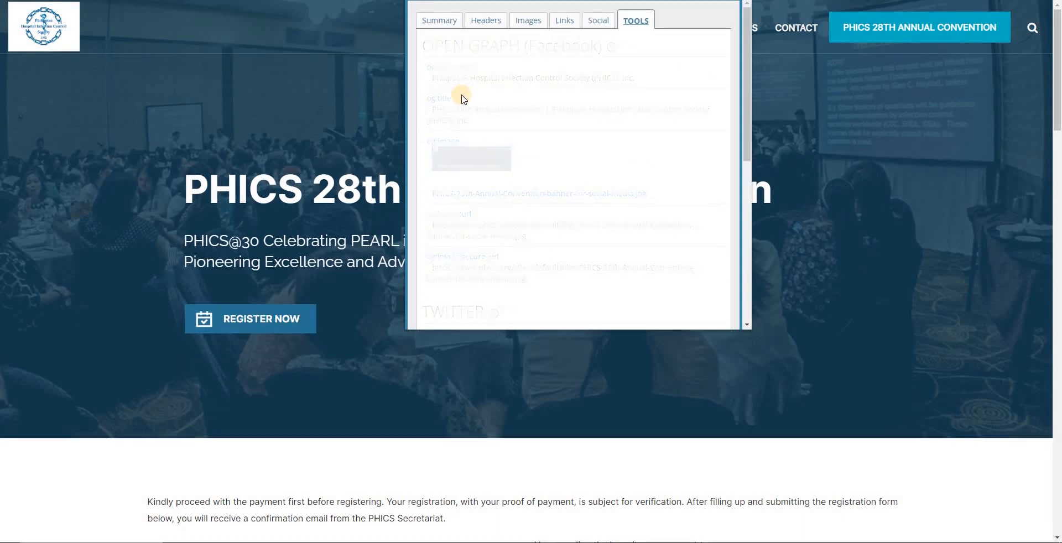
pyautogui.click(596, 21)
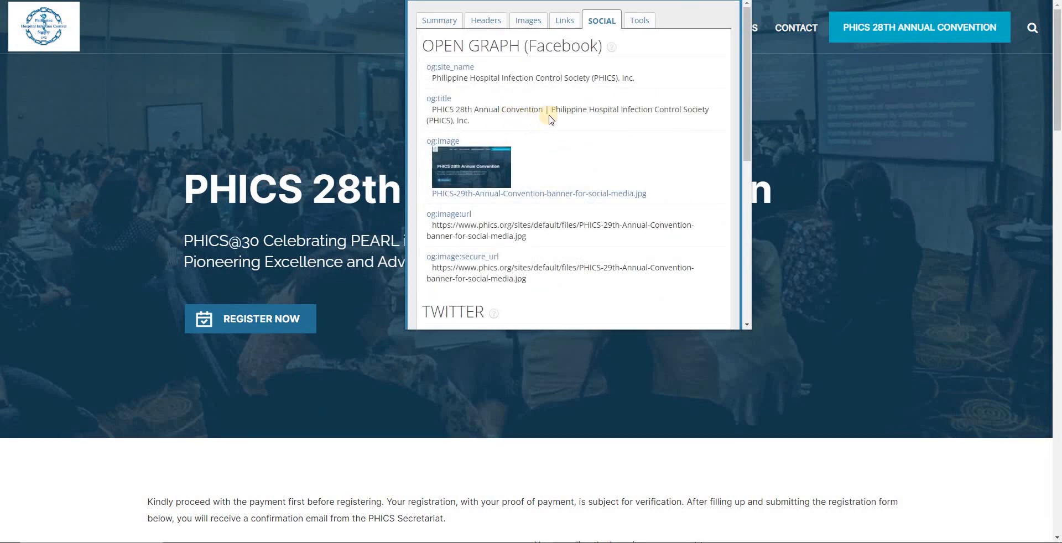
pyautogui.click(449, 22)
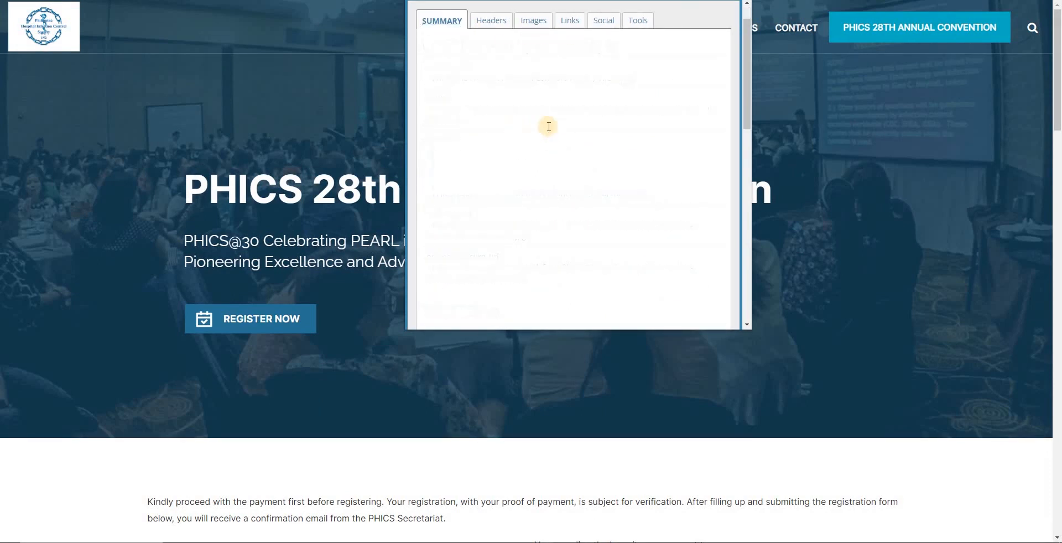
pyautogui.click(839, 224)
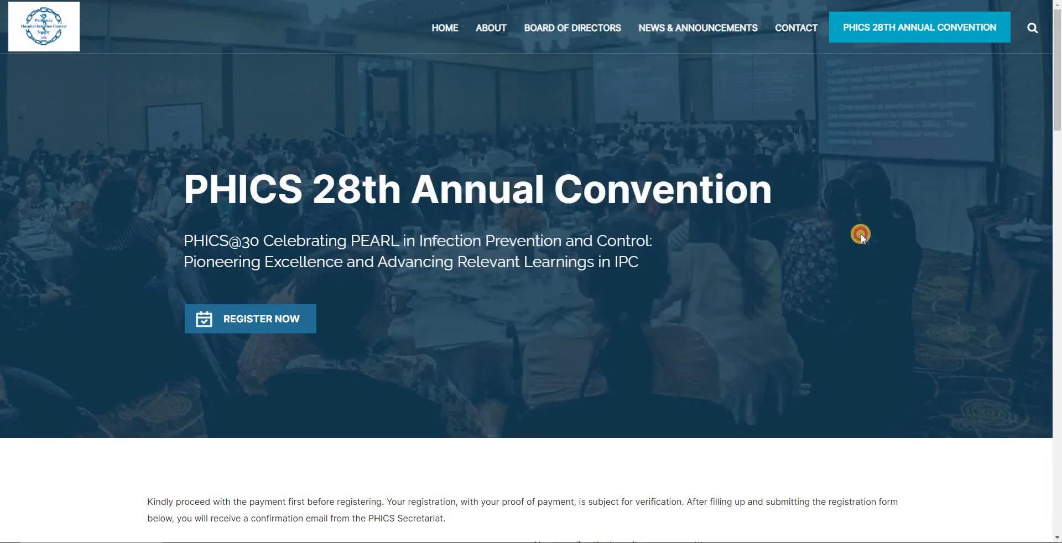
# Step: Return to the admin session and open the PHICS 28th Annual Convention page for editing
pyautogui.hotkey('alt', 'Tab')
pyautogui.scroll(-6, 235, 384)
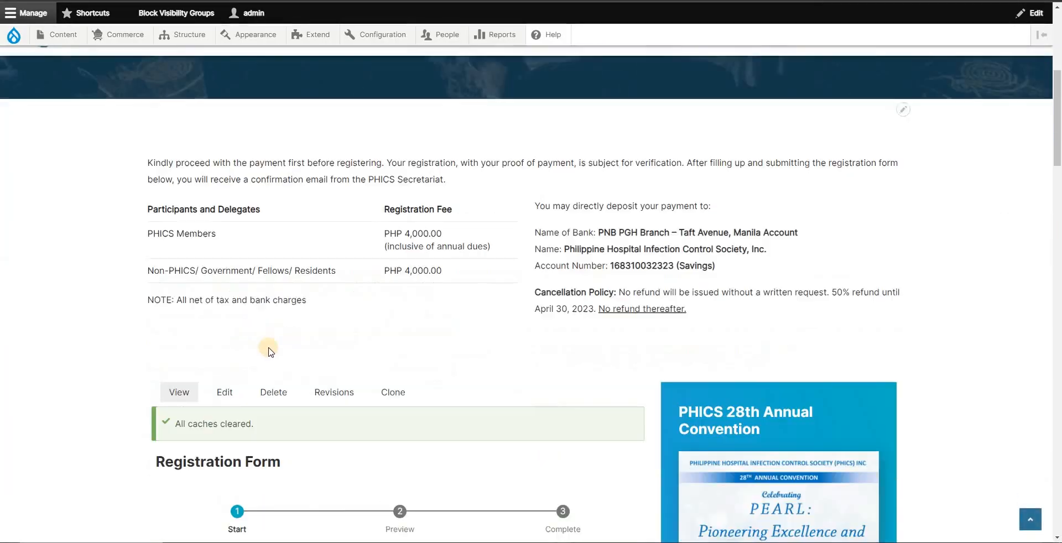
pyautogui.click(225, 392)
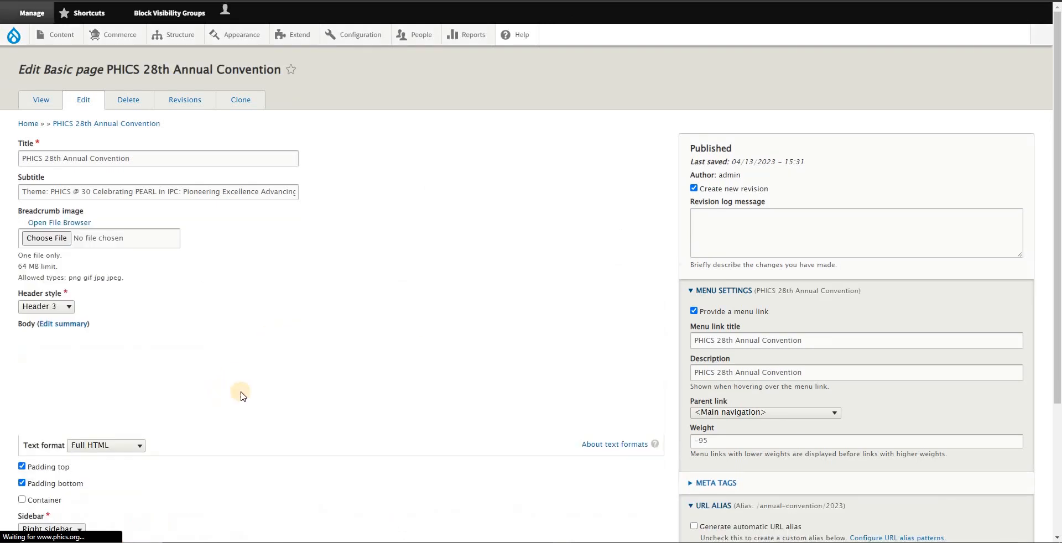
pyautogui.scroll(-2, 576, 330)
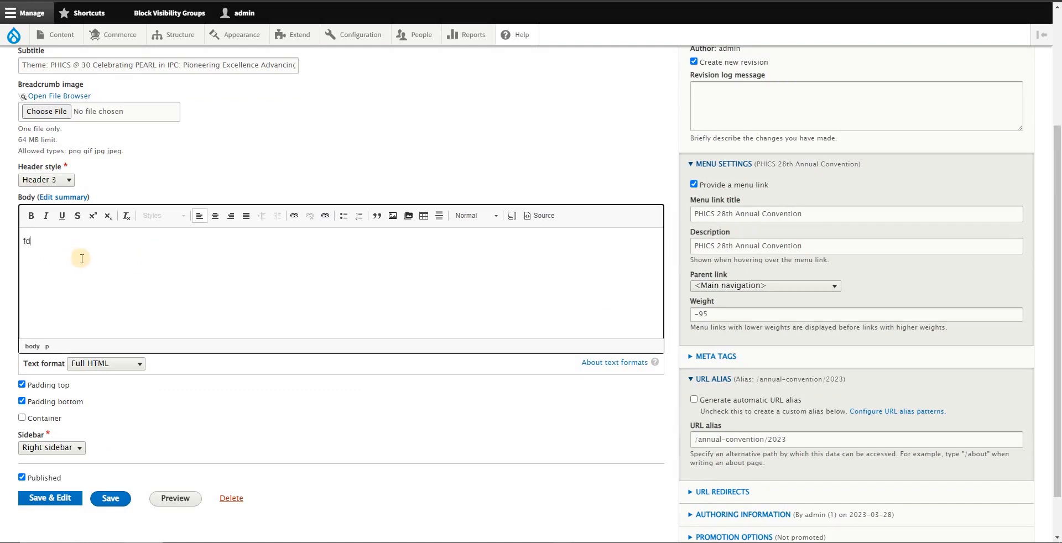
pyautogui.write('nfgfdgnfgd')
pyautogui.hotkey('ctrl', 'a')
pyautogui.press('BackSpace')
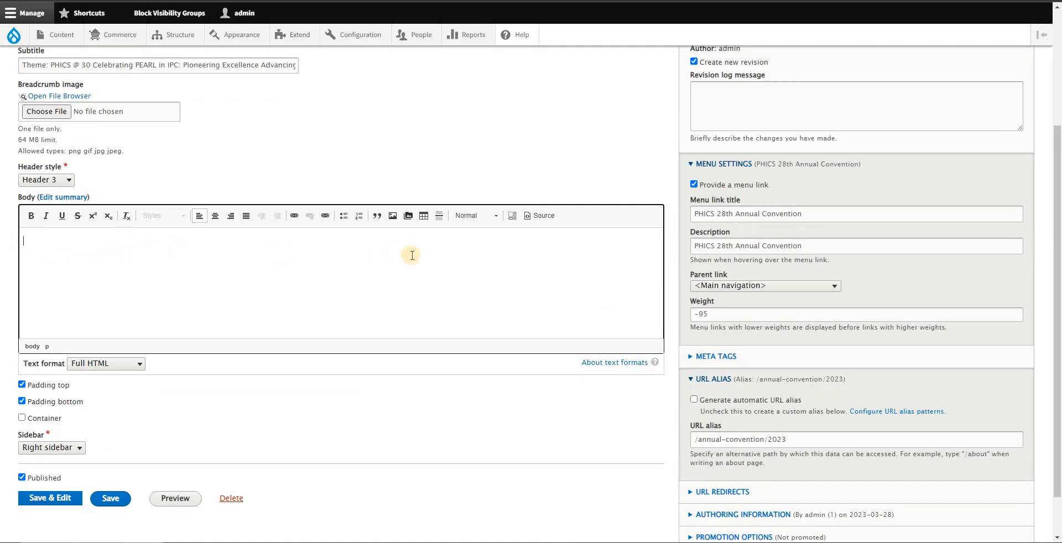
# Step: Copy the public page's "Kindly proceed with the payment first" paragraph into the Description field of the Basic Tags, replacing the token
pyautogui.scroll(-1, 583, 282)
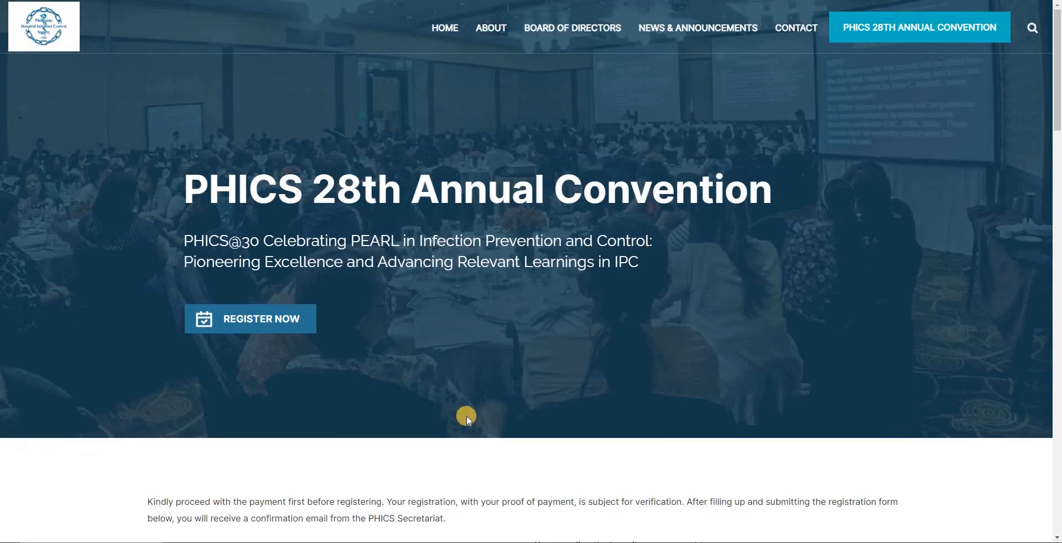
pyautogui.scroll(-3, 152, 399)
pyautogui.moveTo(148, 335); pyautogui.dragTo(452, 353)
pyautogui.hotkey('ctrl', 'c')
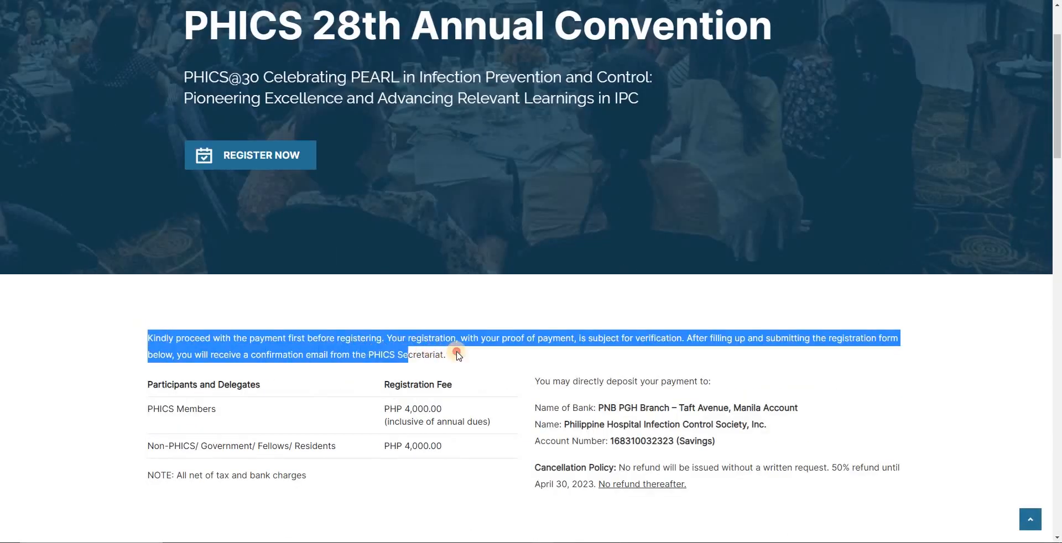
pyautogui.hotkey('alt', 'Tab')
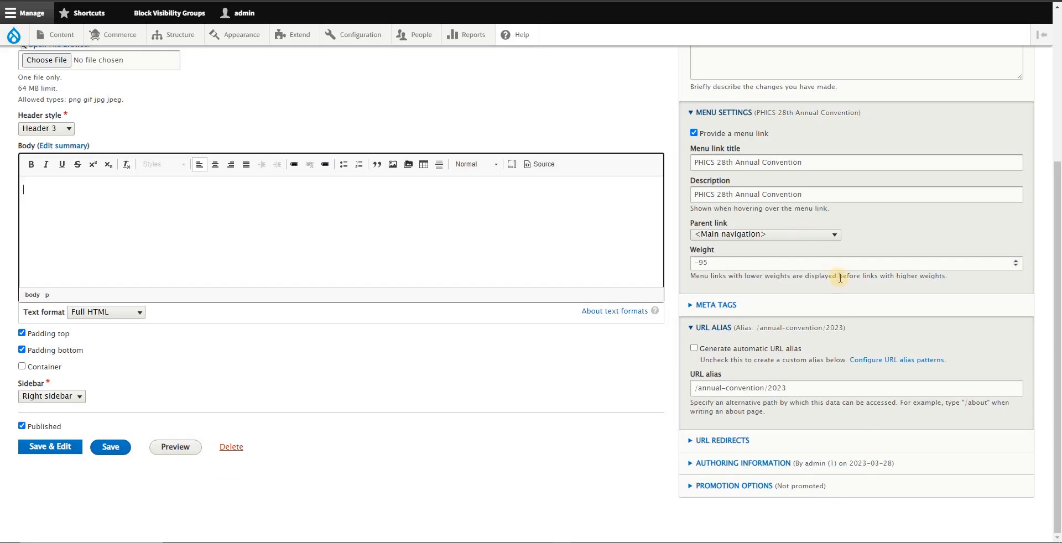
pyautogui.click(732, 305)
pyautogui.scroll(-4, 782, 308)
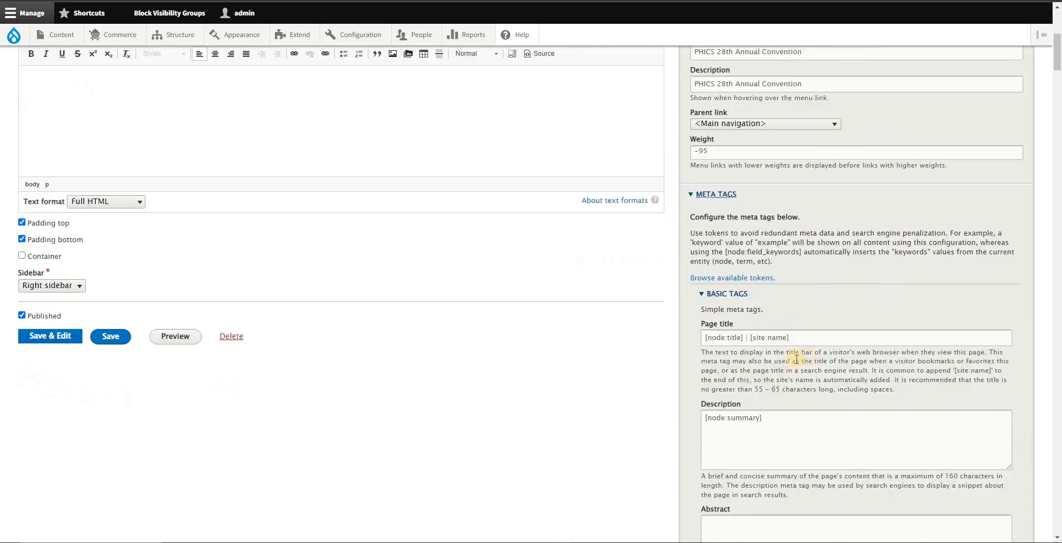
pyautogui.tripleClick(729, 317)
pyautogui.hotkey('ctrl', 'v')
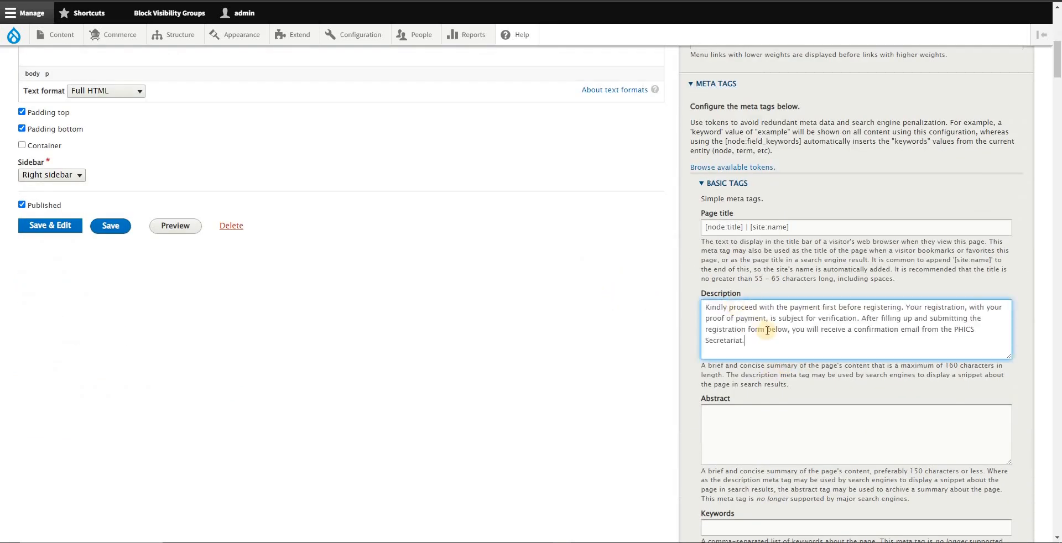
# Step: Replace the Open Graph Description token with the copied payment and registration paragraph
pyautogui.scroll(-3, 776, 299)
pyautogui.scroll(-9, 776, 299)
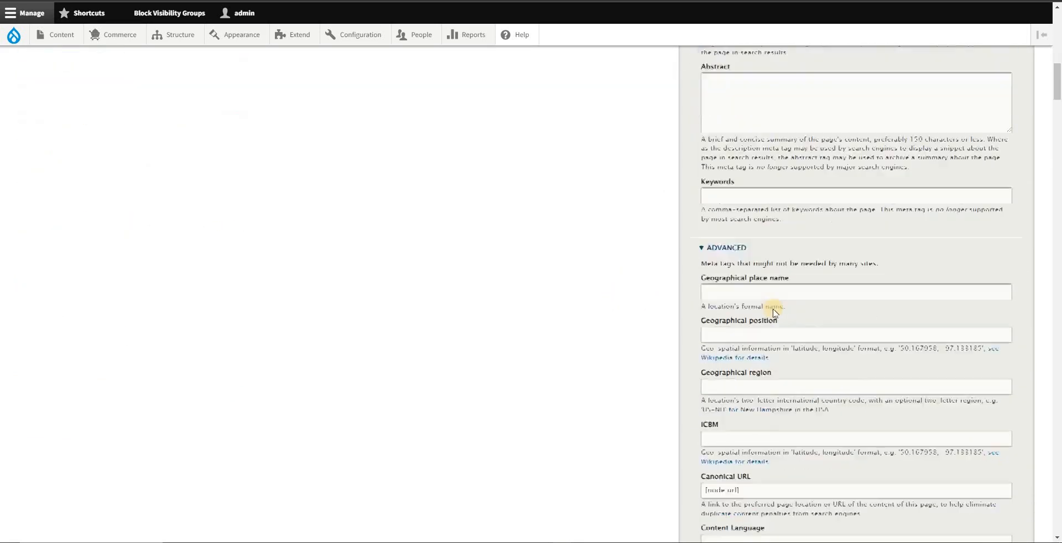
pyautogui.scroll(-15, 782, 358)
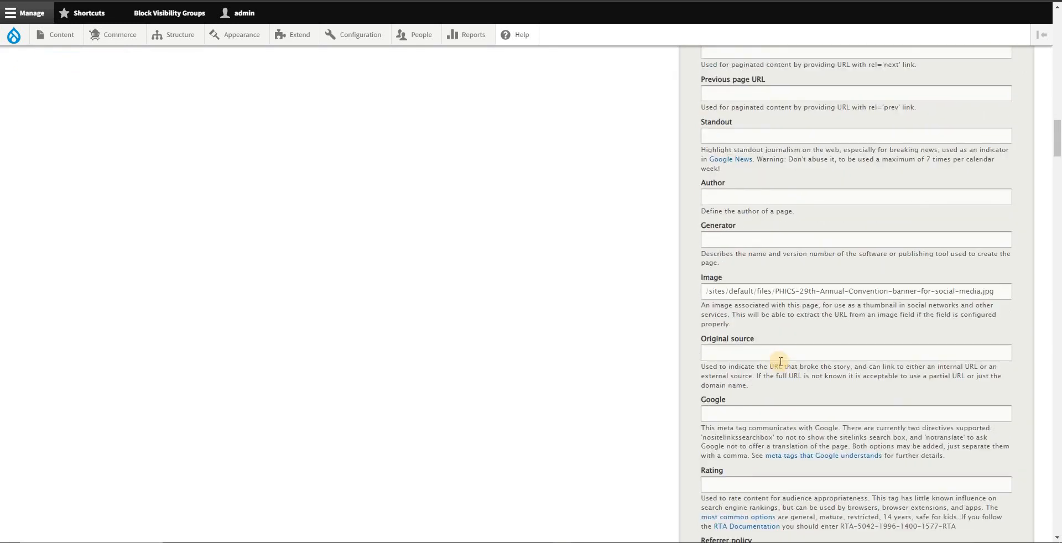
pyautogui.scroll(-10, 782, 372)
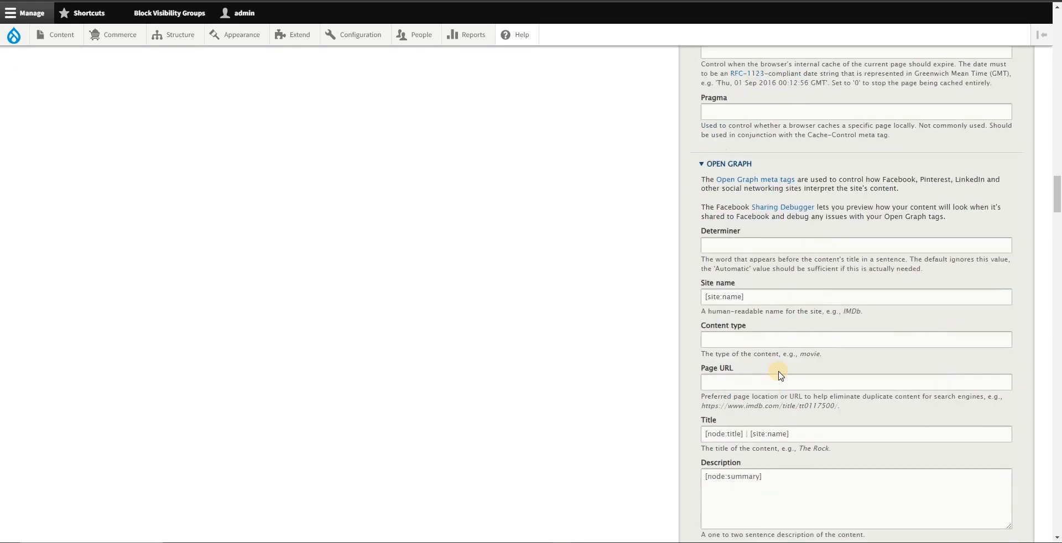
pyautogui.tripleClick(759, 423)
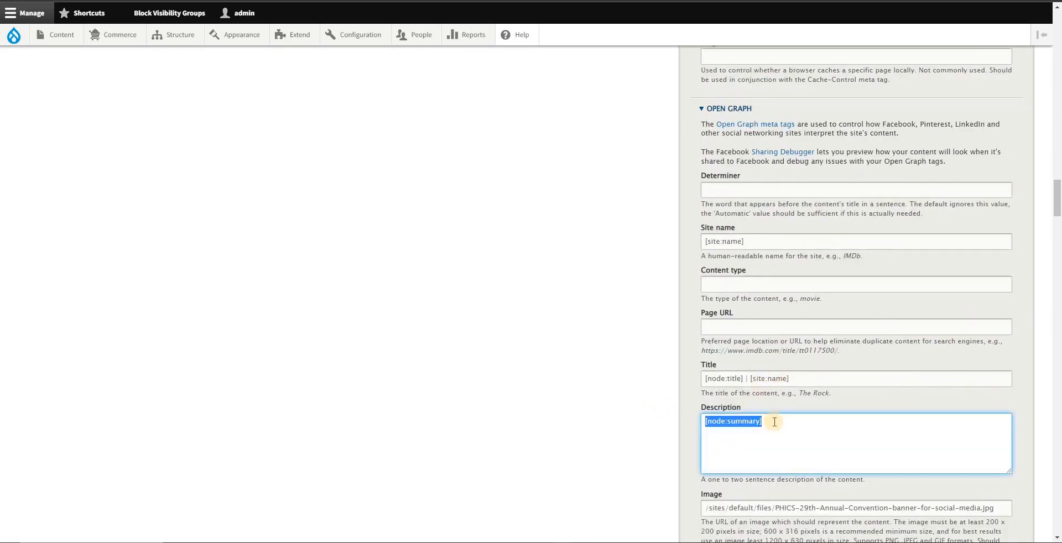
# Step: Replace the [node:summary] token in the Twitter Cards Description with the copied payment and registration paragraph
pyautogui.scroll(-4, 823, 351)
pyautogui.scroll(-20, 831, 337)
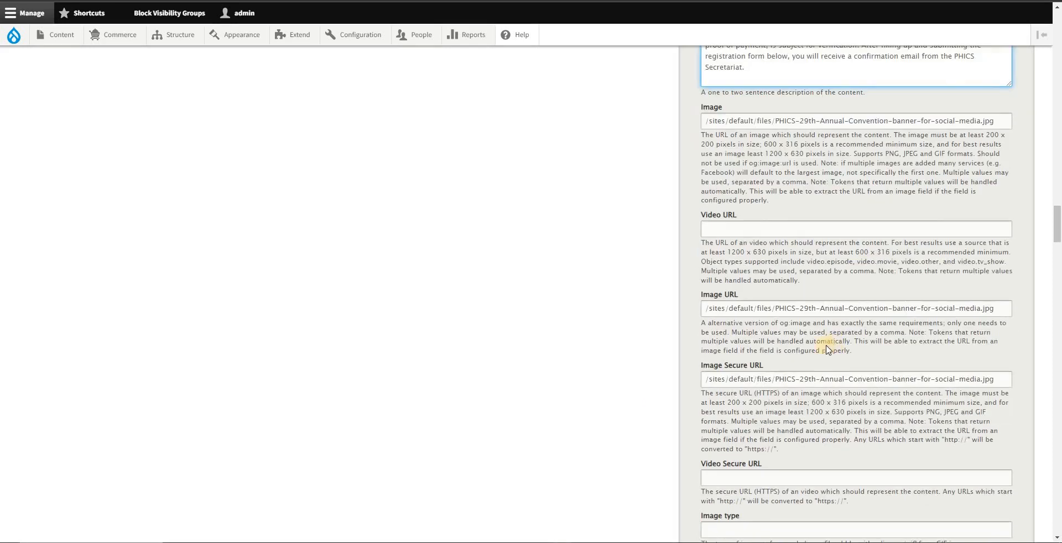
pyautogui.scroll(-20, 826, 373)
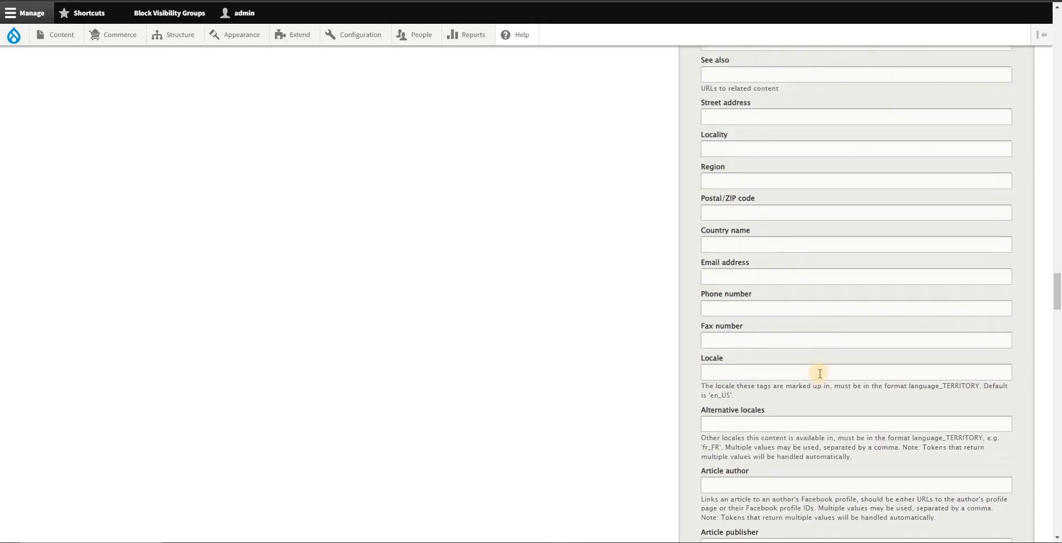
pyautogui.scroll(-15, 803, 386)
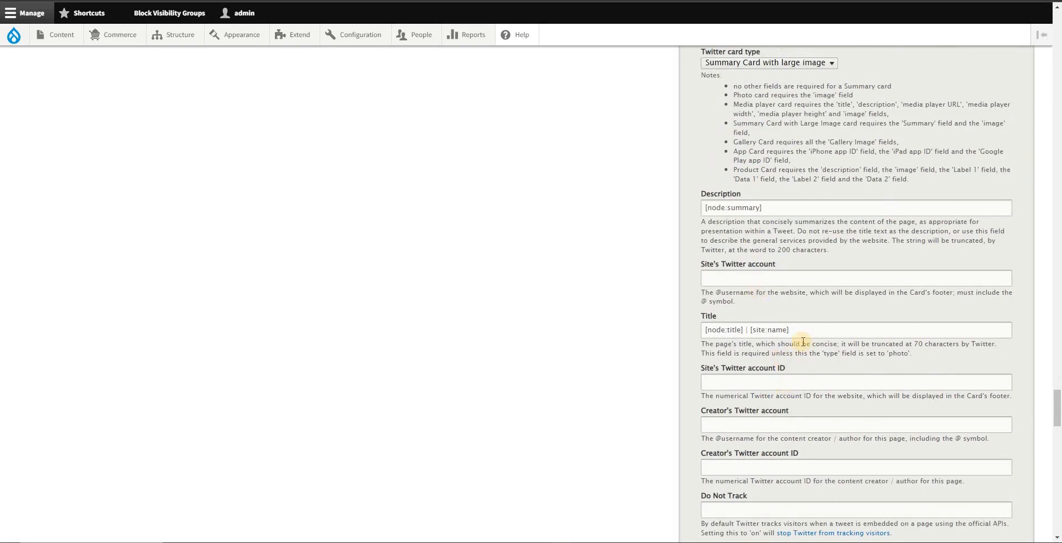
pyautogui.moveTo(781, 211); pyautogui.dragTo(659, 202)
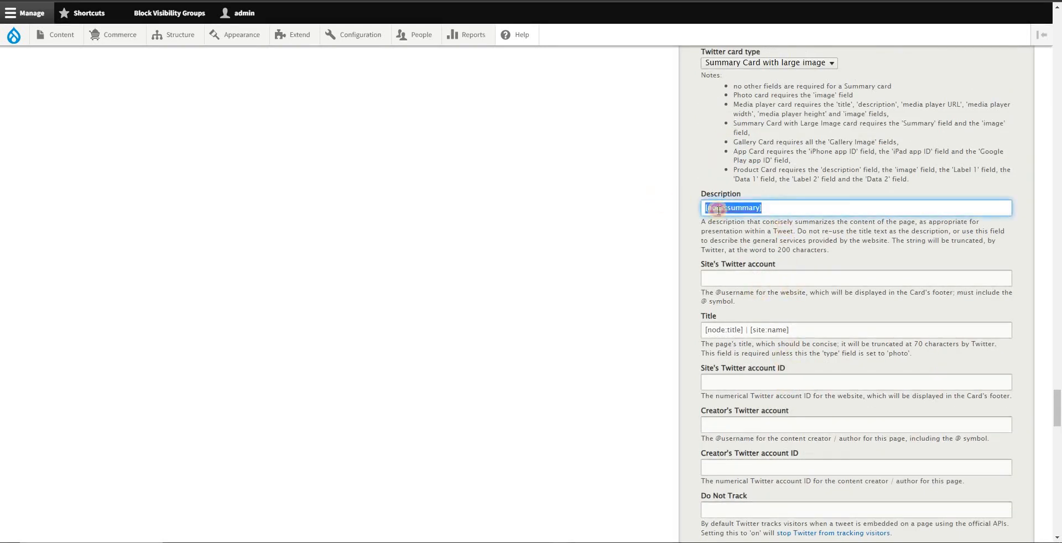
pyautogui.hotkey('ctrl', 'v')
# Step: Save the convention page with its custom description tags
pyautogui.scroll(-4, 487, 321)
pyautogui.scroll(6, 475, 259)
pyautogui.scroll(6, 500, 221)
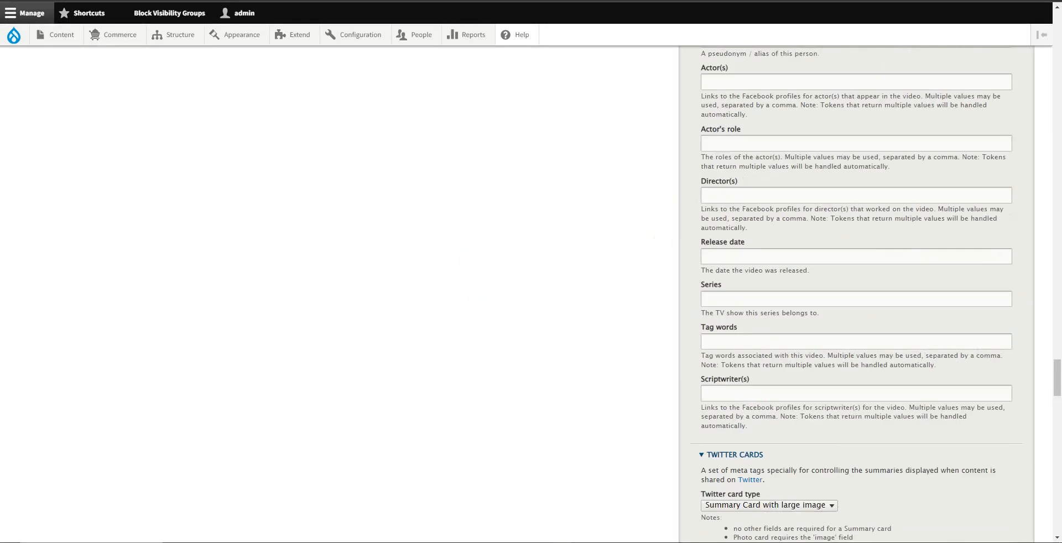
pyautogui.moveTo(1057, 367); pyautogui.dragTo(1057, 66)
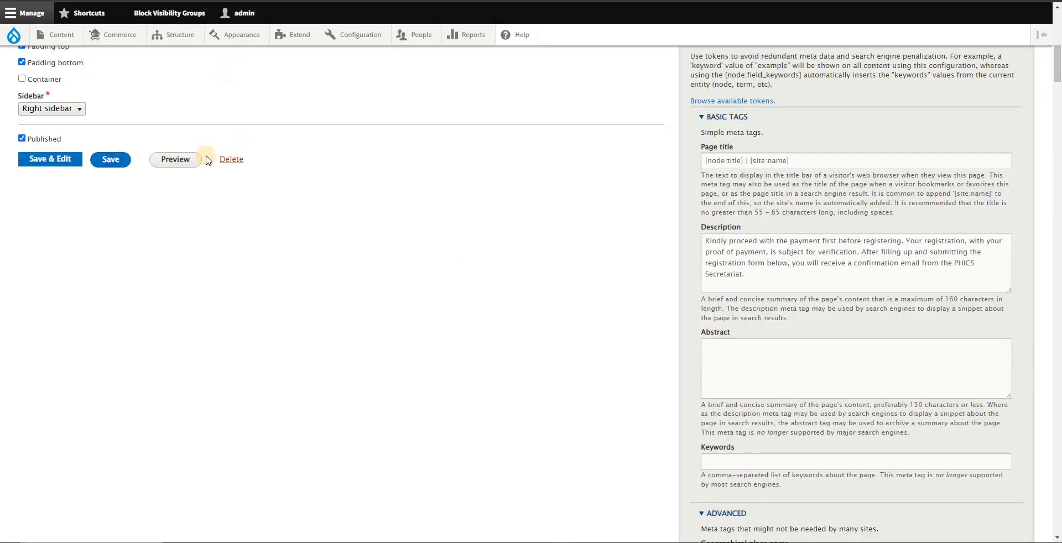
pyautogui.click(112, 160)
# Step: Reload the public convention page and check its meta description, Open Graph and Twitter descriptions with the SEO extension
pyautogui.hotkey('alt', 'Tab')
pyautogui.click(526, 177)
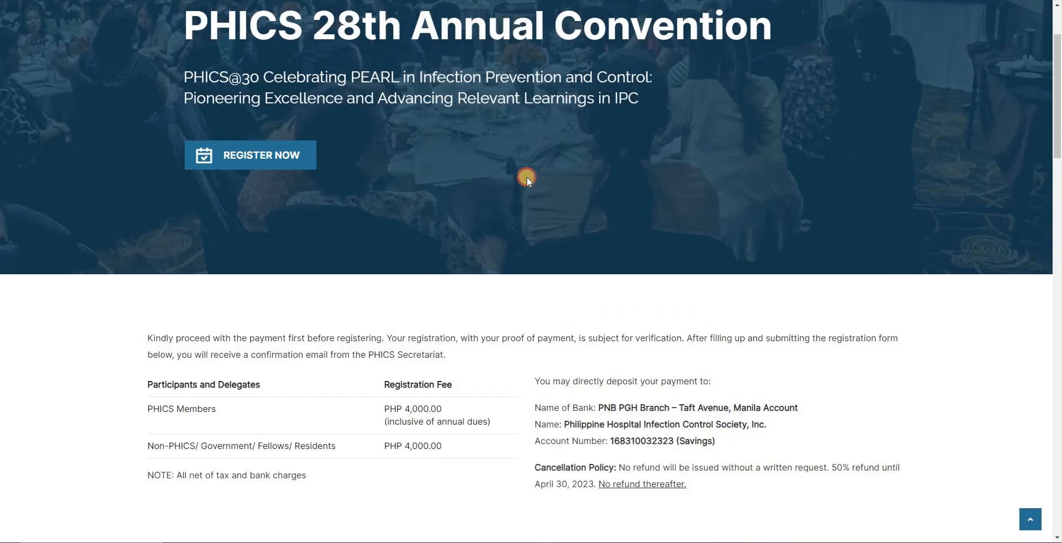
pyautogui.press('F5')
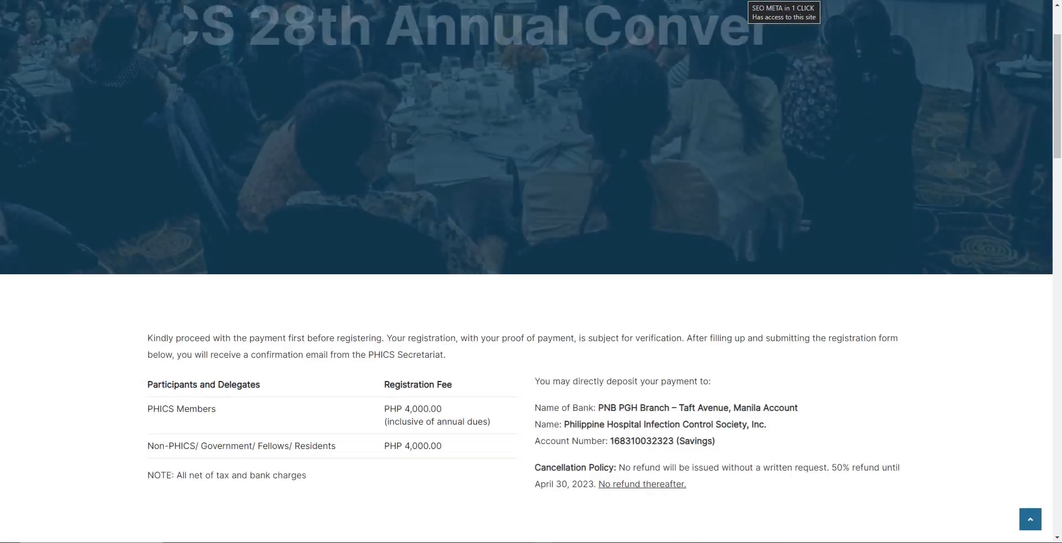
pyautogui.click(744, 0)
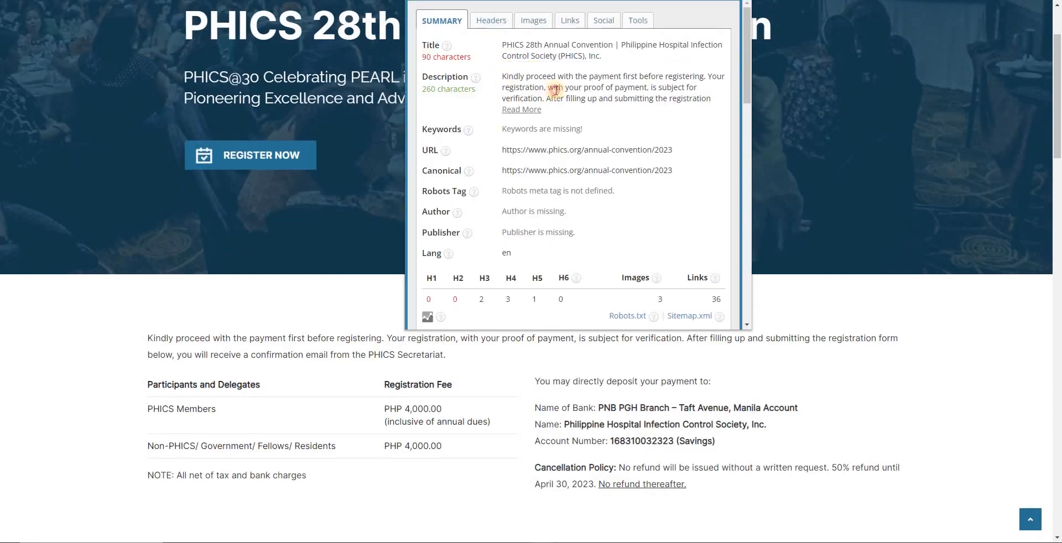
pyautogui.moveTo(506, 77); pyautogui.dragTo(556, 87)
pyautogui.click(591, 27)
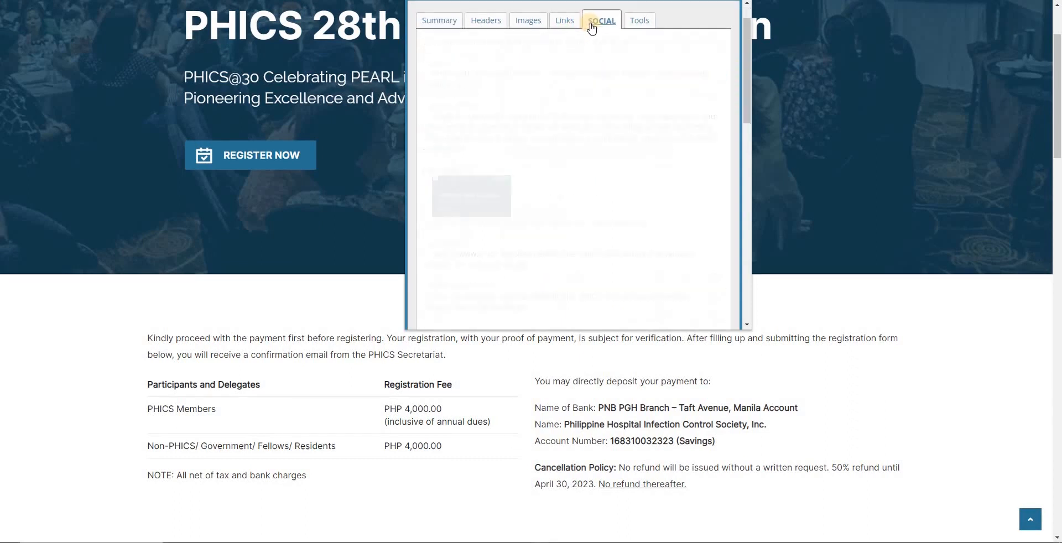
pyautogui.moveTo(448, 45); pyautogui.dragTo(547, 166)
pyautogui.scroll(-3, 559, 173)
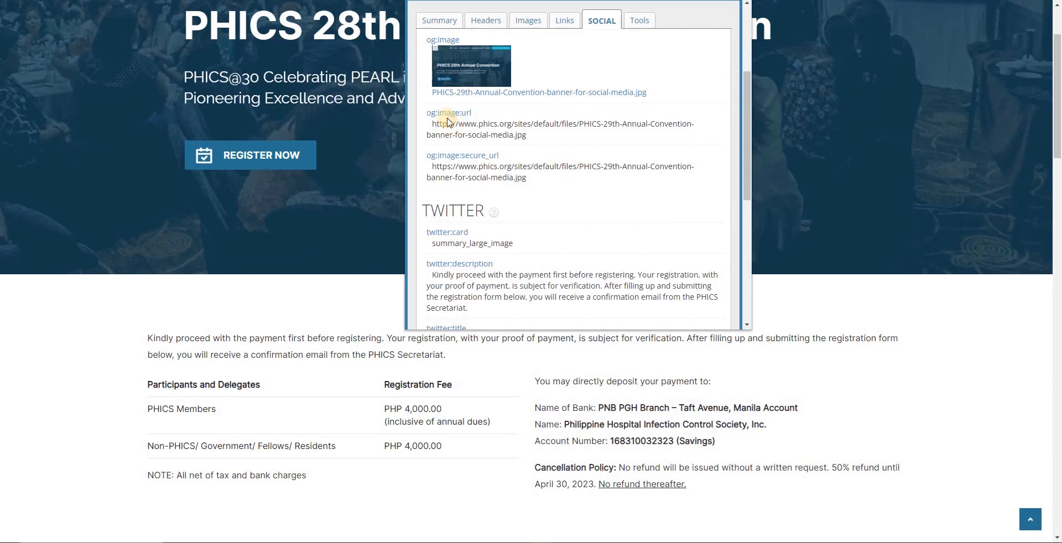
# Step: Review the convention page's Open Graph image URLs and its Twitter card, title and image tags in the SEO extension
pyautogui.moveTo(447, 118); pyautogui.dragTo(562, 209)
pyautogui.scroll(-4, 564, 211)
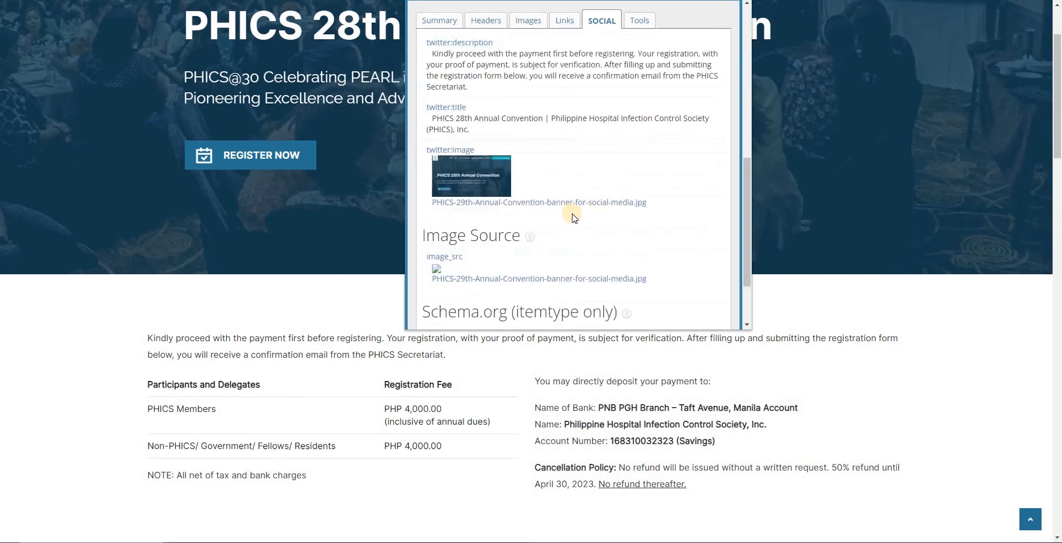
pyautogui.scroll(3, 574, 217)
pyautogui.hotkey('alt', 'Tab')
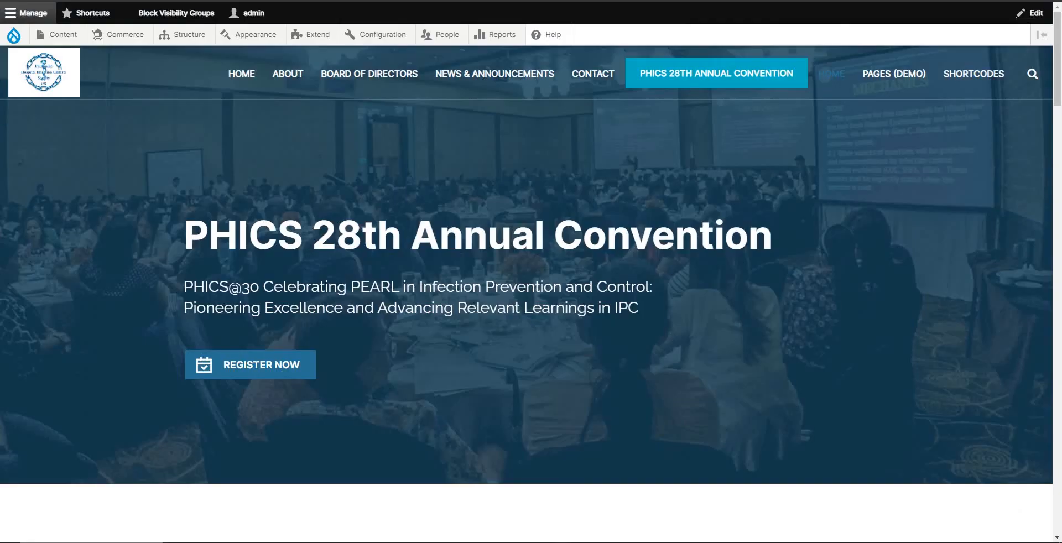
pyautogui.hotkey('alt', 'Tab')
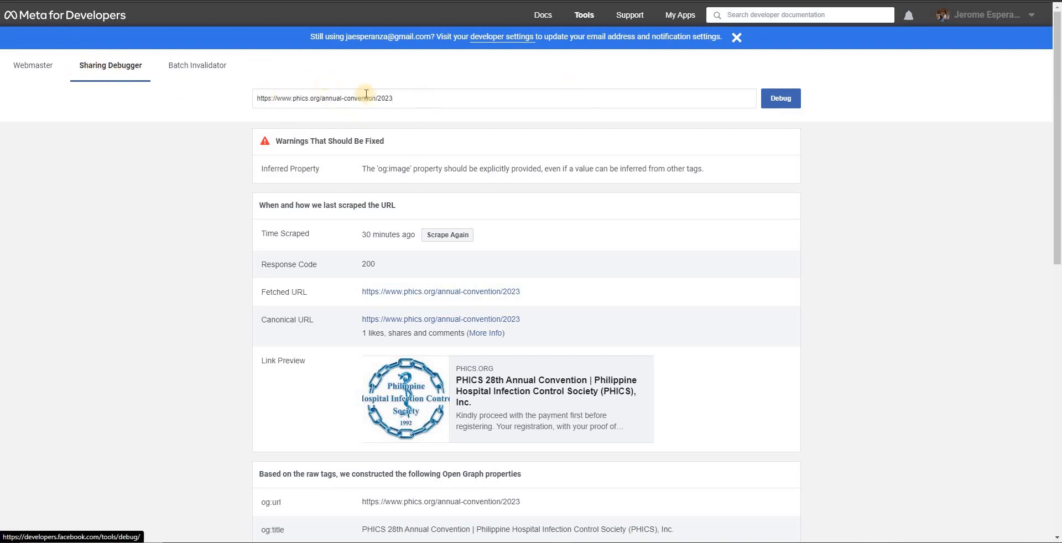
pyautogui.click(786, 103)
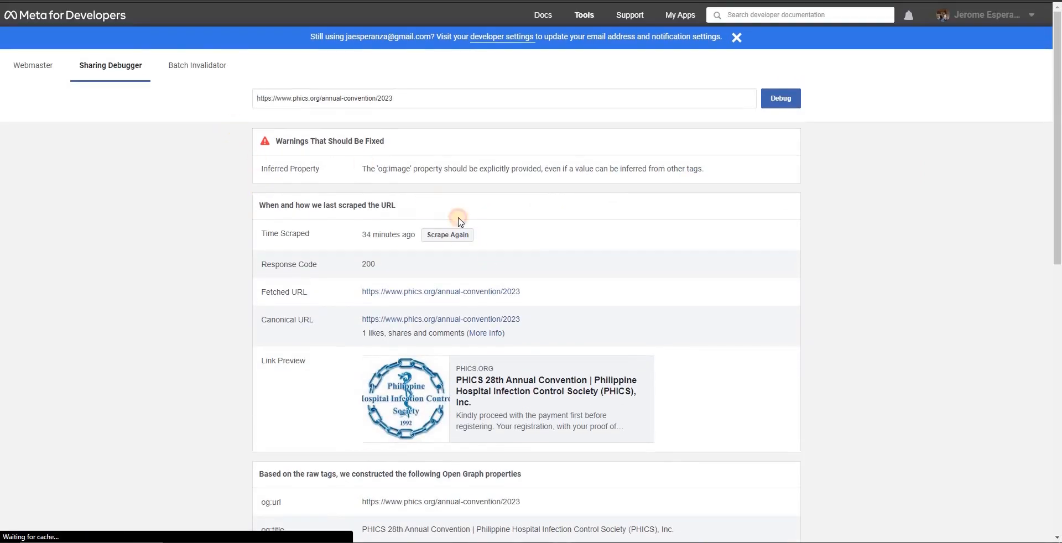
pyautogui.moveTo(458, 218); pyautogui.dragTo(734, 386)
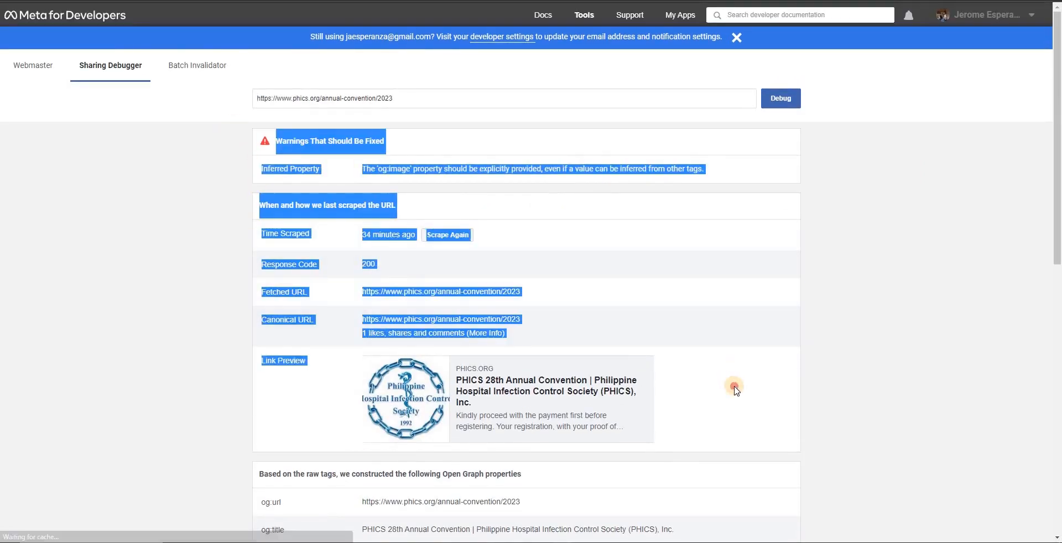
pyautogui.click(863, 334)
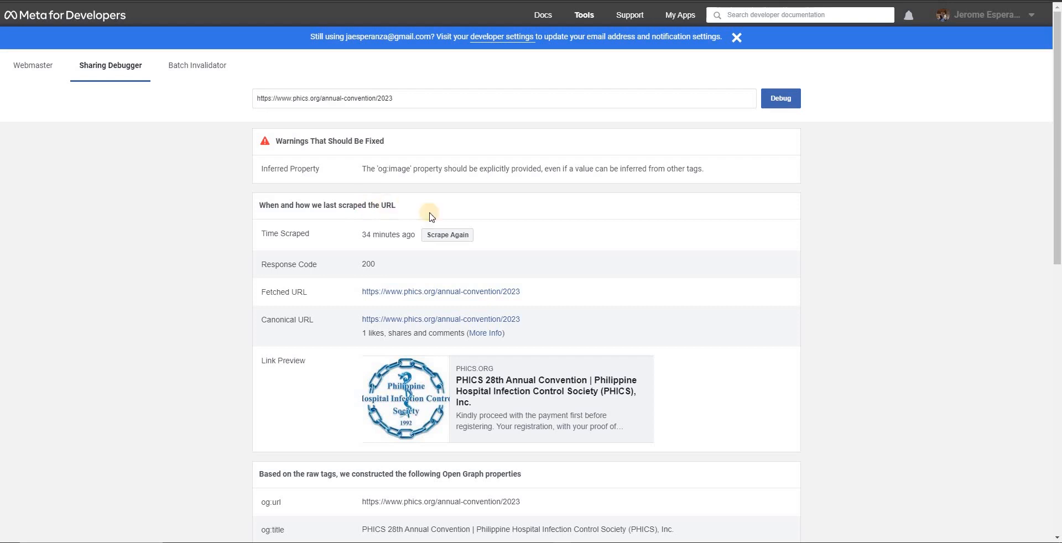
# Step: Have Facebook scrape the convention page again and check the refreshed link preview
pyautogui.moveTo(416, 239); pyautogui.dragTo(387, 238)
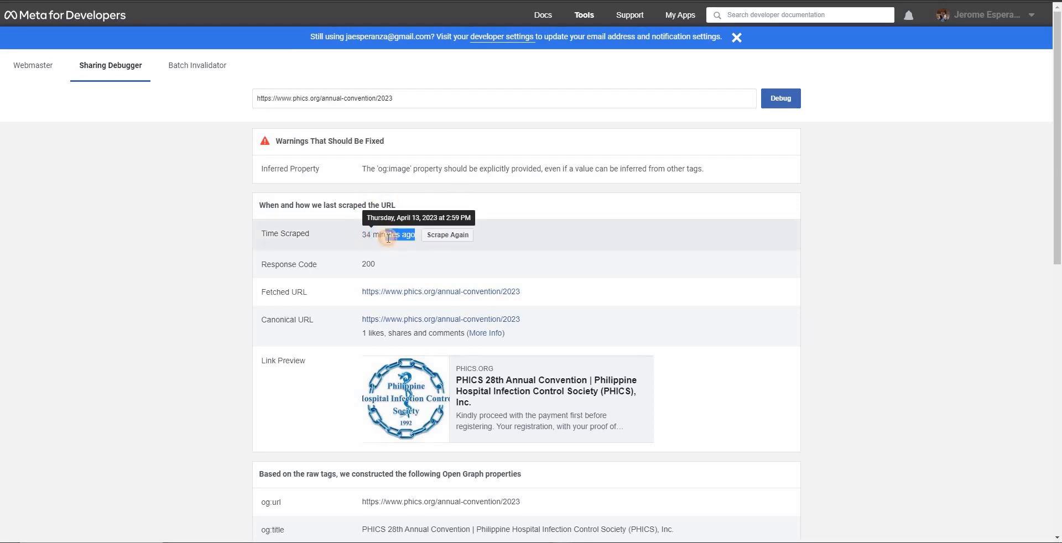
pyautogui.click(443, 238)
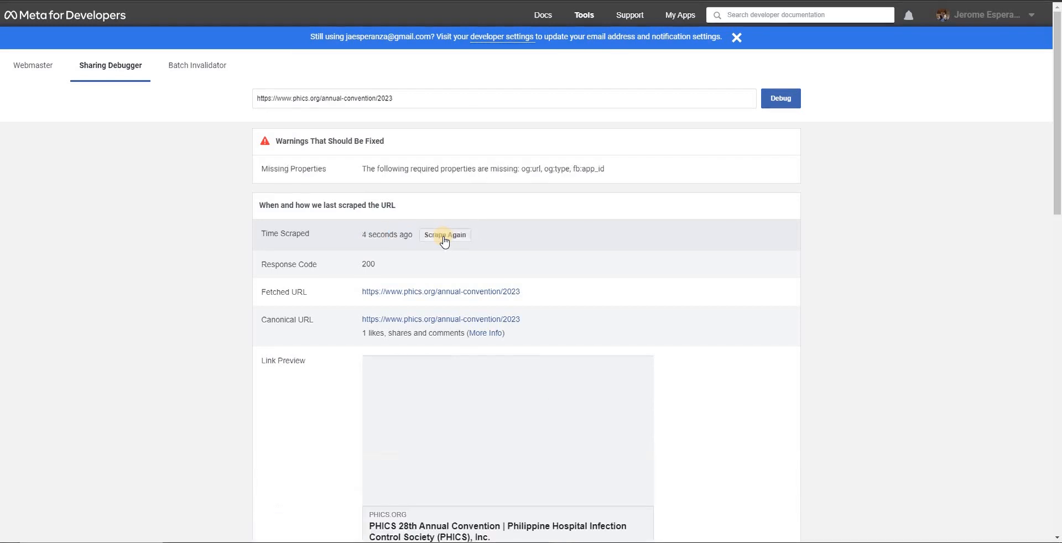
pyautogui.scroll(-1, 610, 353)
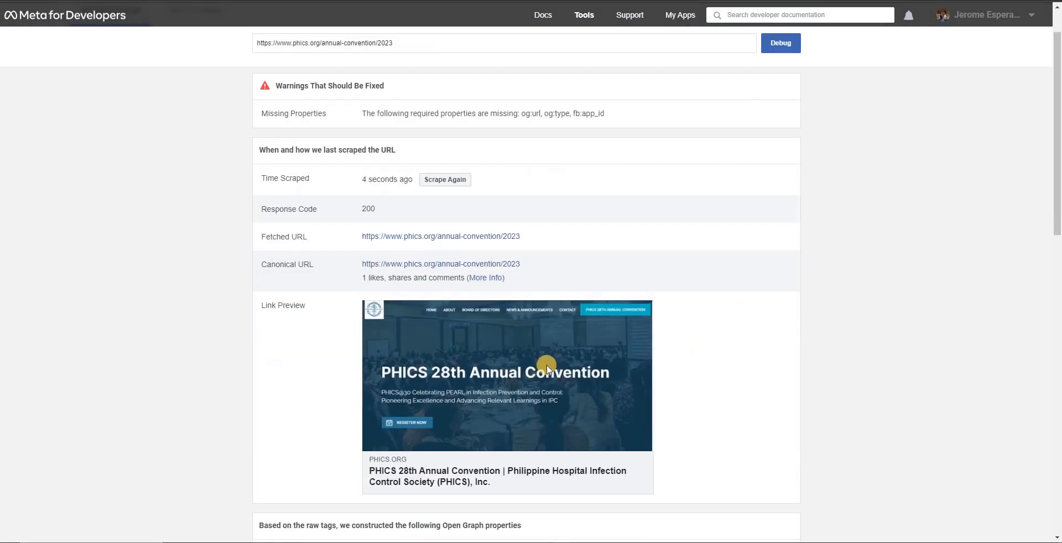
pyautogui.scroll(-2, 547, 369)
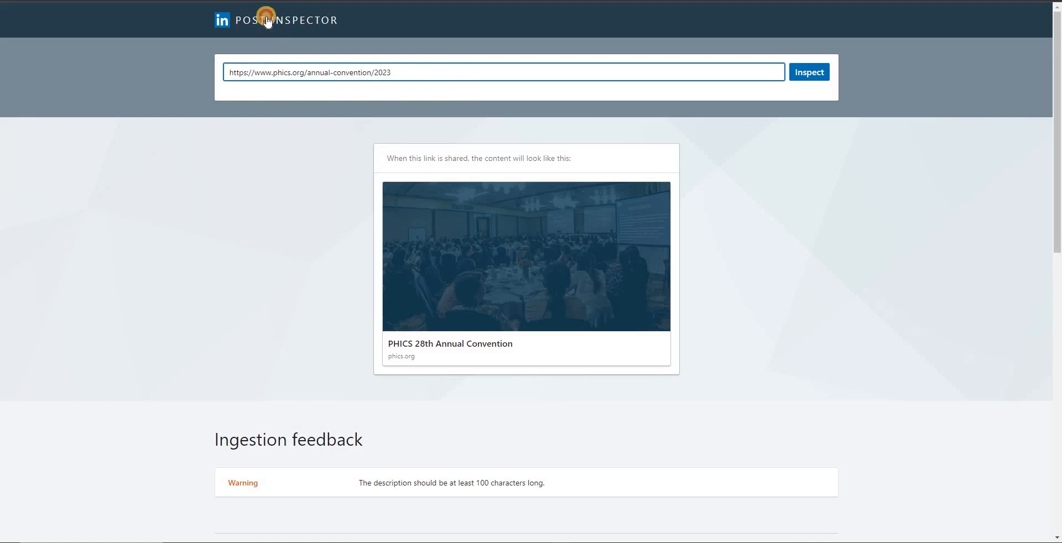
# Step: Reset the LinkedIn Post Inspector to an empty form and undo the first paste into its URL field
pyautogui.click(249, 24)
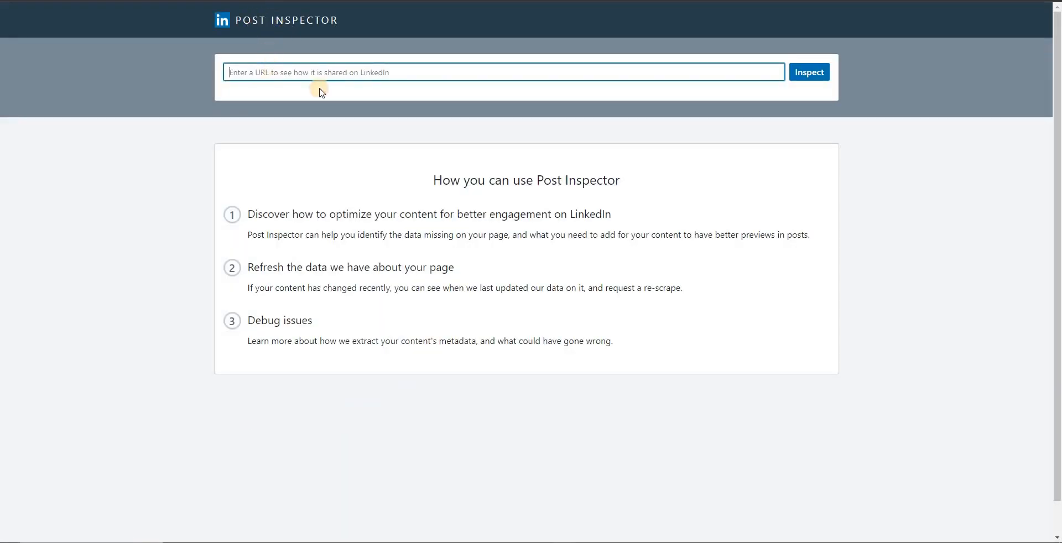
pyautogui.hotkey('ctrl', 'v')
pyautogui.hotkey('ctrl', 'z')
pyautogui.hotkey('ctrl', 'shift', 'Tab')
pyautogui.scroll(3, 504, 120)
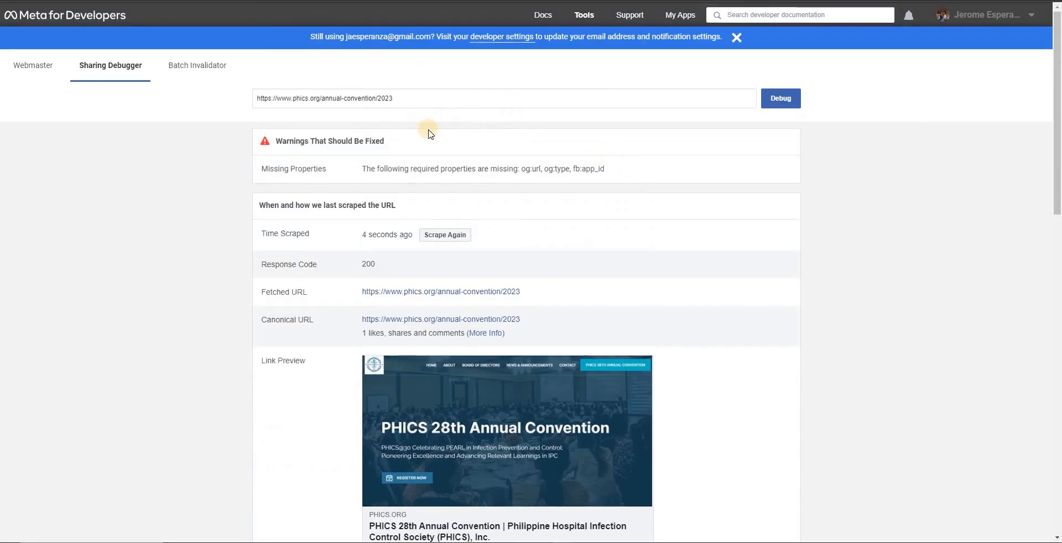
pyautogui.hotkey('ctrl', 'a')
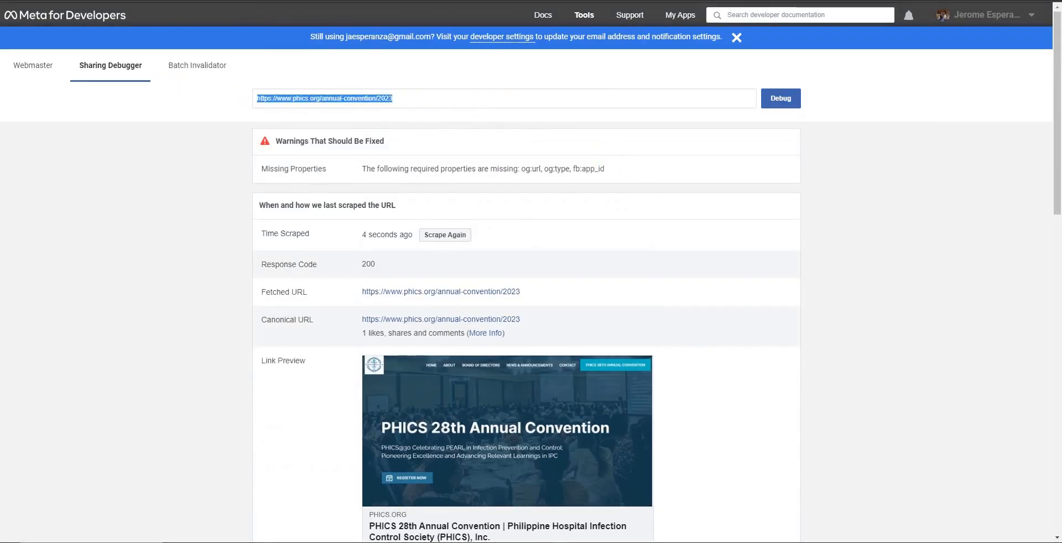
pyautogui.hotkey('ctrl', 'c')
pyautogui.hotkey('ctrl', 'Tab')
pyautogui.click(334, 72)
pyautogui.hotkey('ctrl', 'v')
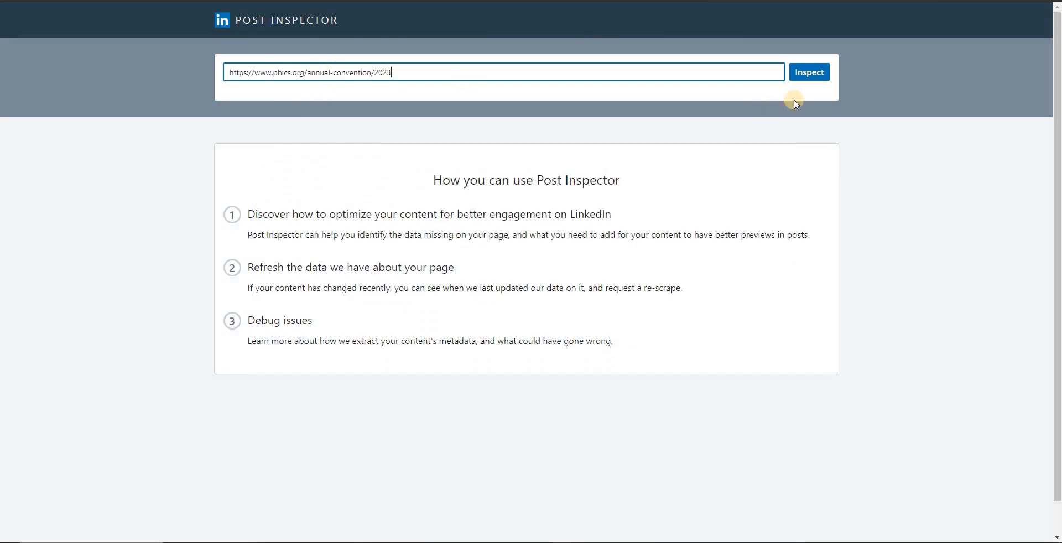
pyautogui.click(812, 74)
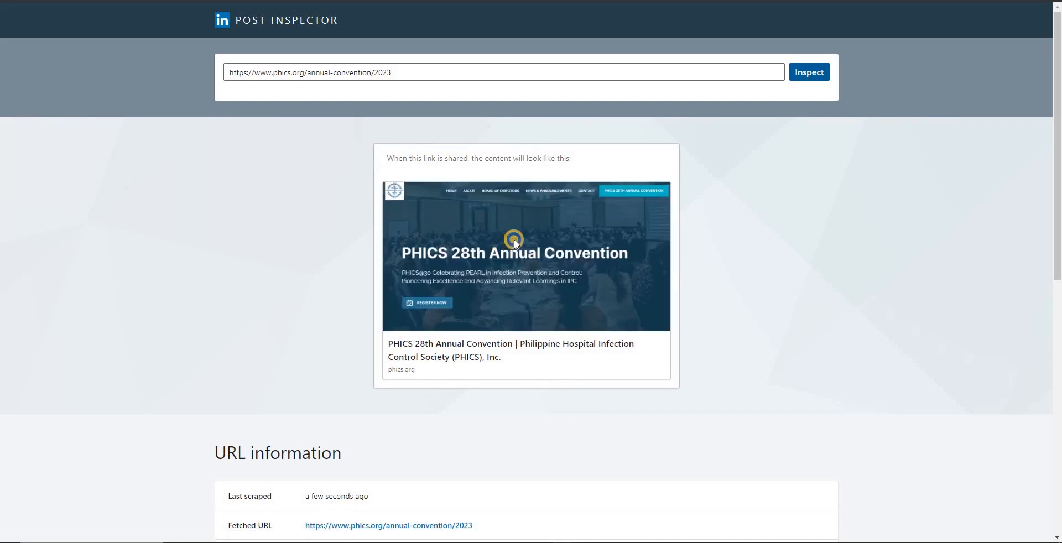
# Step: Compare the banner image and title in the LinkedIn share preview with the Facebook link preview
pyautogui.rightClick(513, 239)
pyautogui.moveTo(402, 343); pyautogui.dragTo(442, 375)
pyautogui.click(872, 293)
pyautogui.click(495, 372)
pyautogui.hotkey('ctrl', 'shift', 'Tab')
pyautogui.scroll(-1, 864, 327)
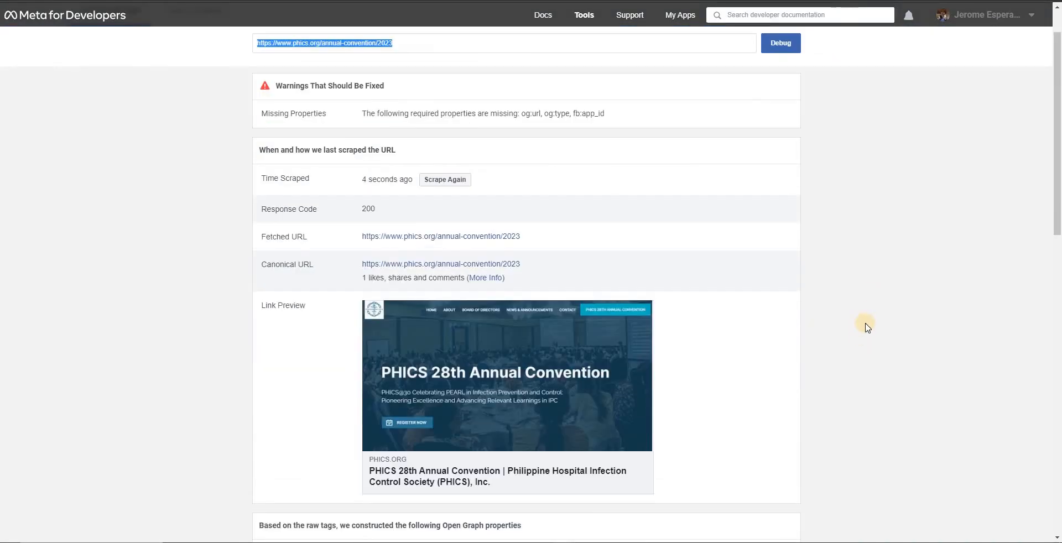
pyautogui.hotkey('ctrl', 'Tab')
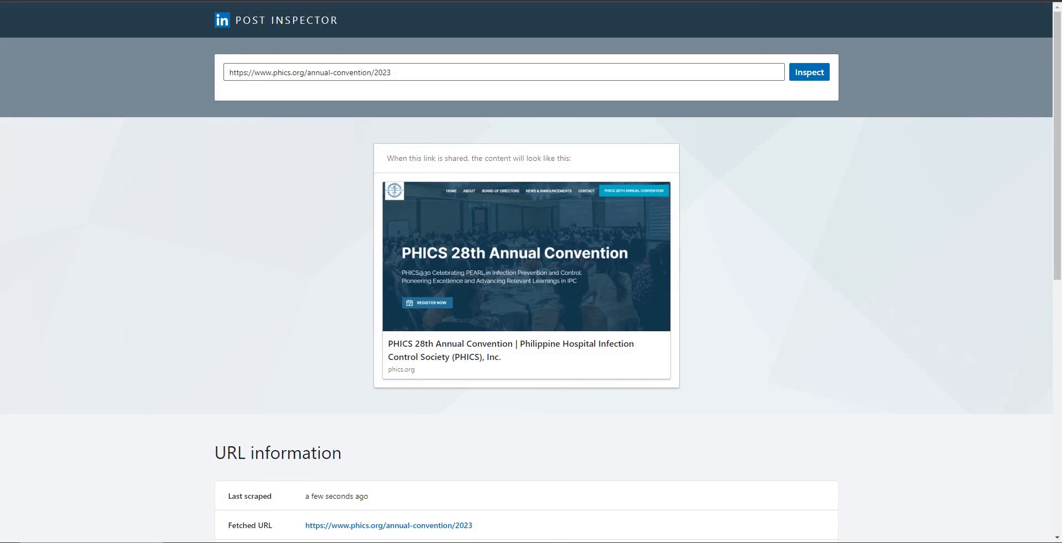
# Step: Switch to the Twitter Card validator and run the card preview for the convention page URL
pyautogui.hotkey('ctrl', 'Tab')
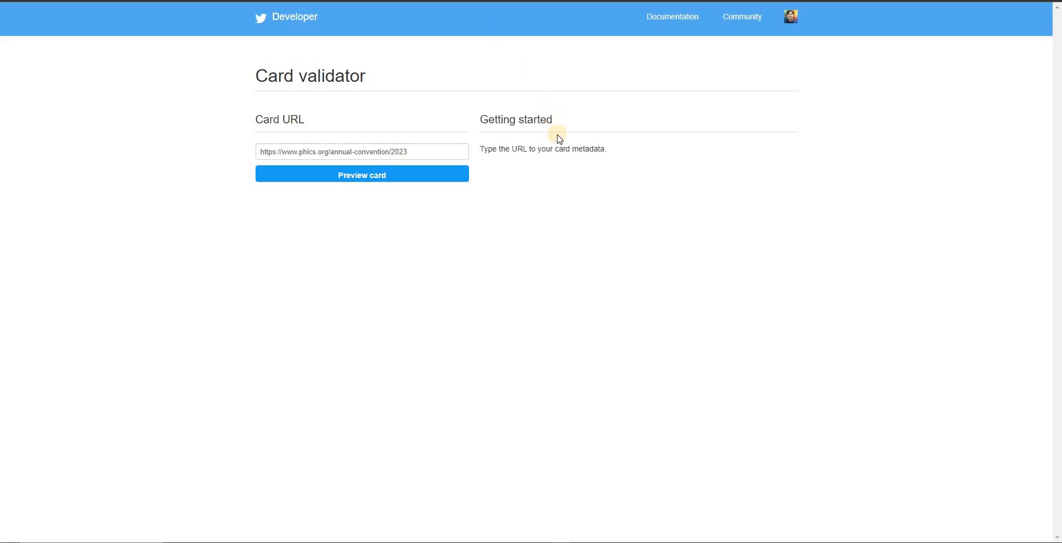
pyautogui.click(418, 175)
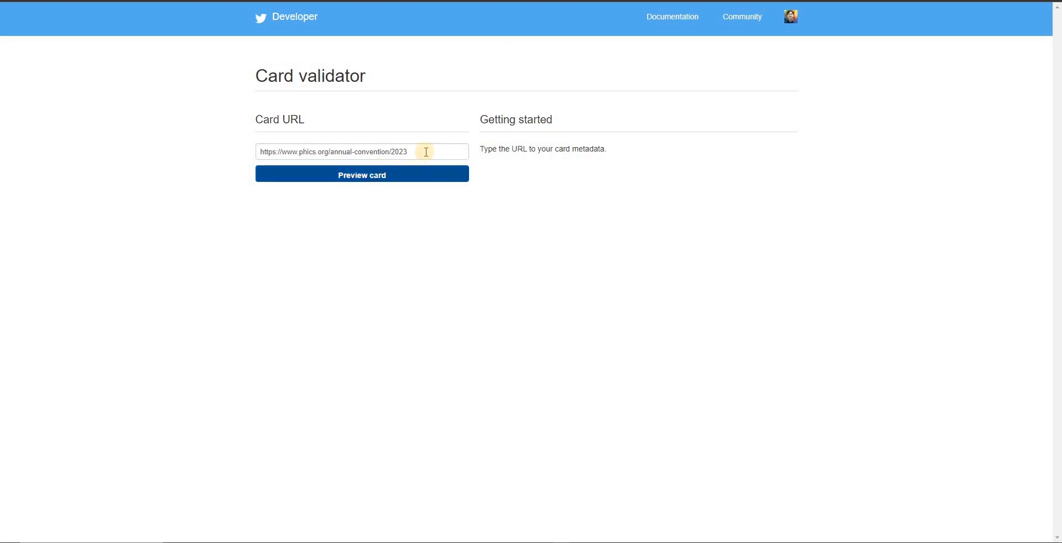
pyautogui.click(403, 174)
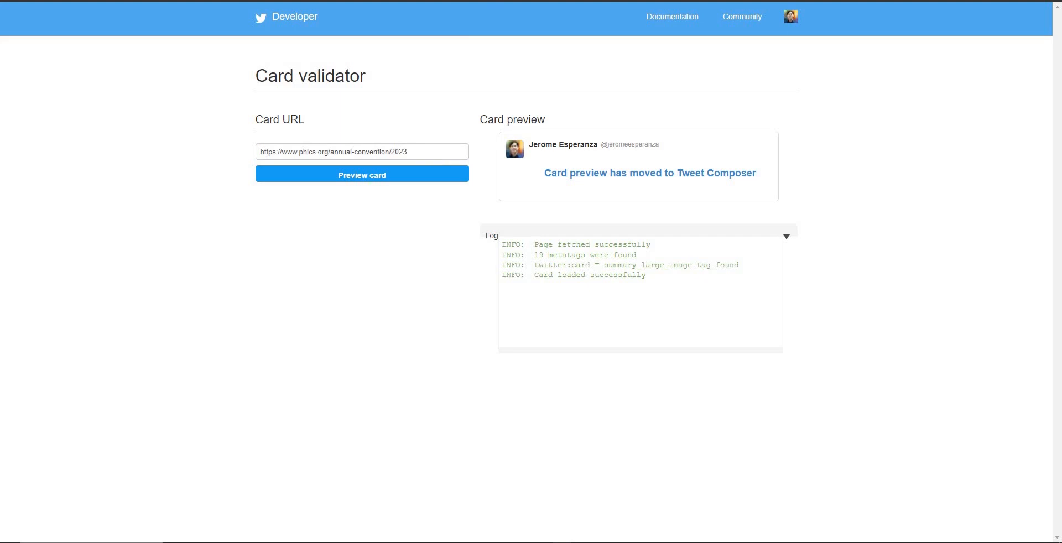
# Step: Go to the Twitter home page and confirm that the account's email address is still correct
pyautogui.write('twitter')
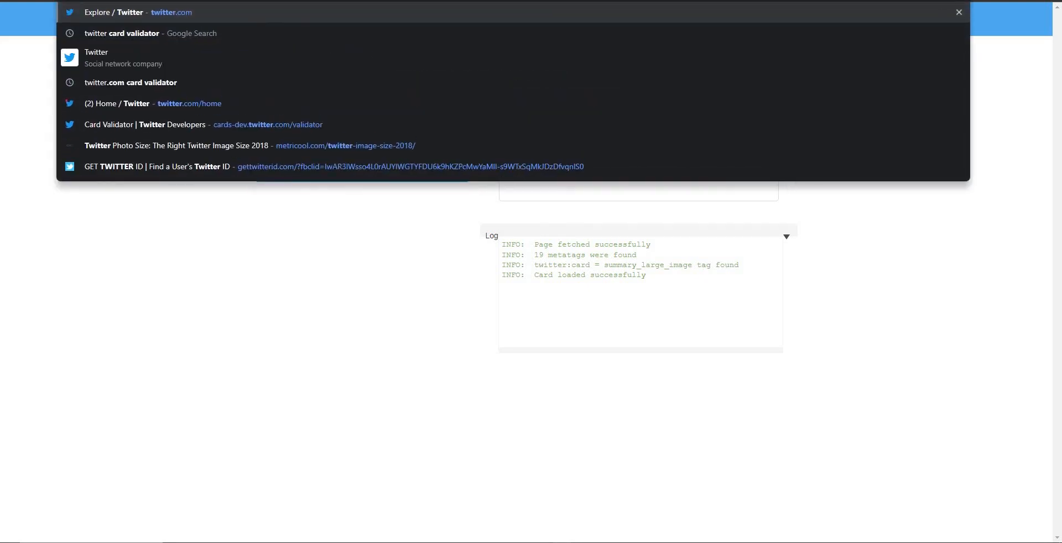
pyautogui.press('Return')
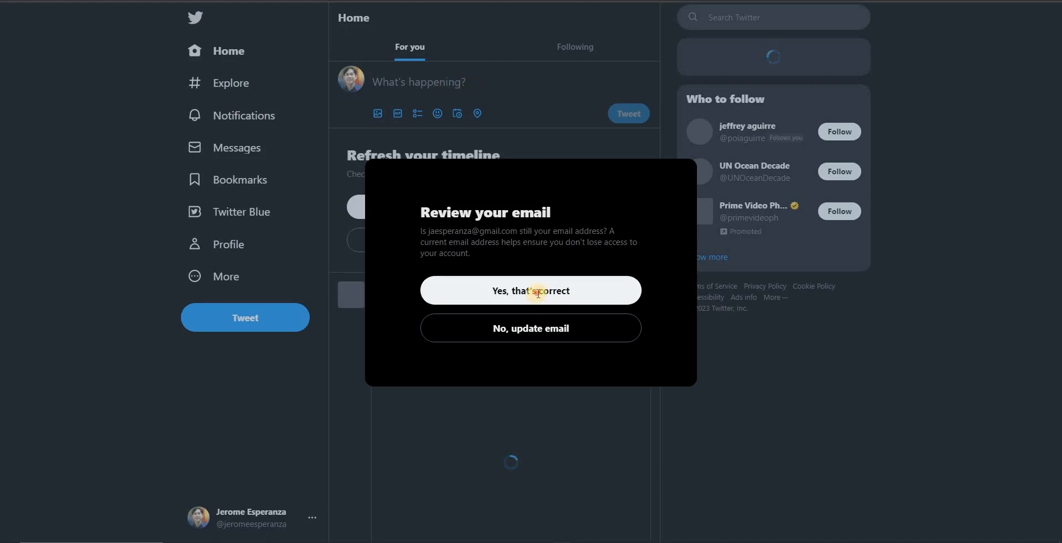
pyautogui.click(573, 300)
pyautogui.click(455, 82)
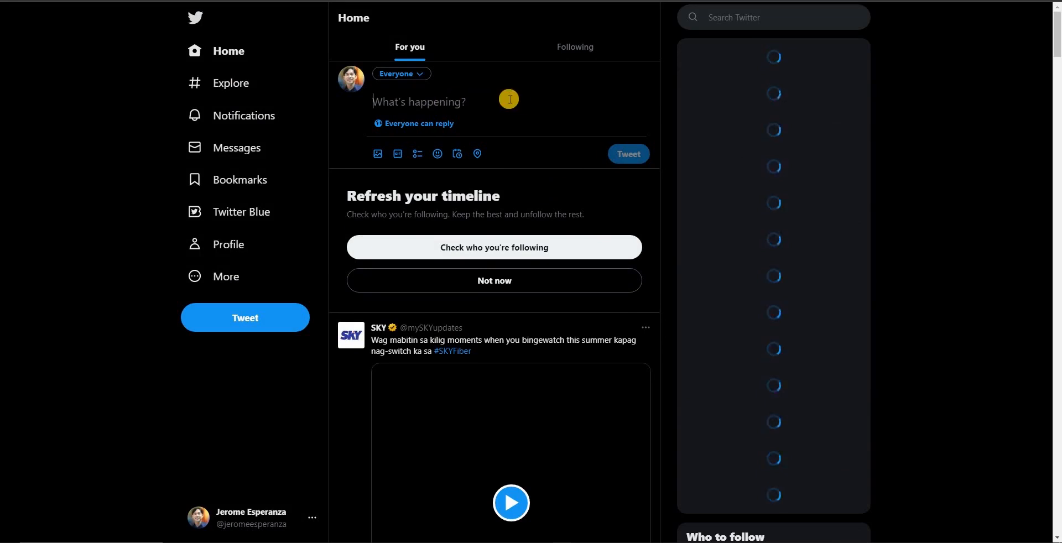
pyautogui.hotkey('ctrl', 'v')
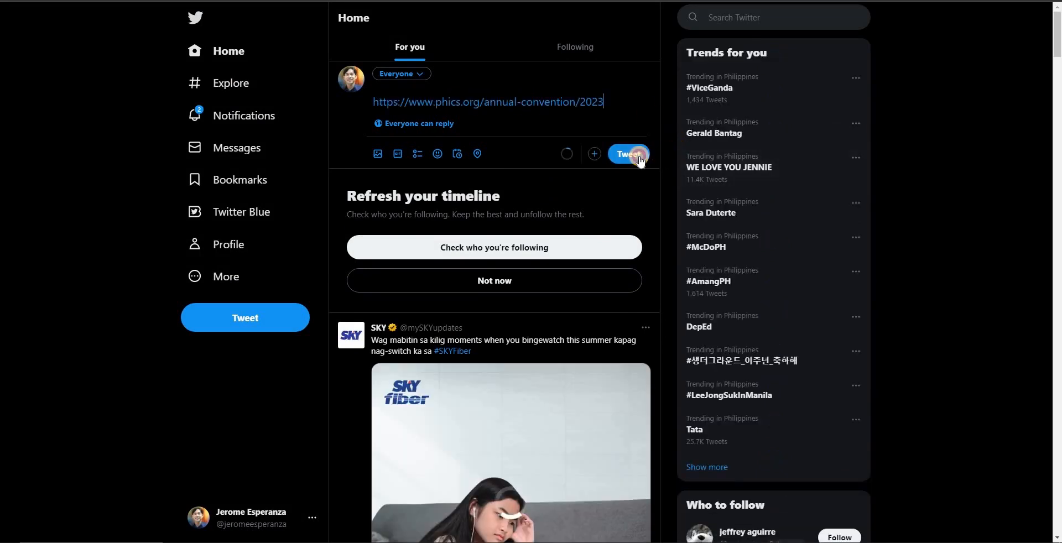
pyautogui.click(632, 156)
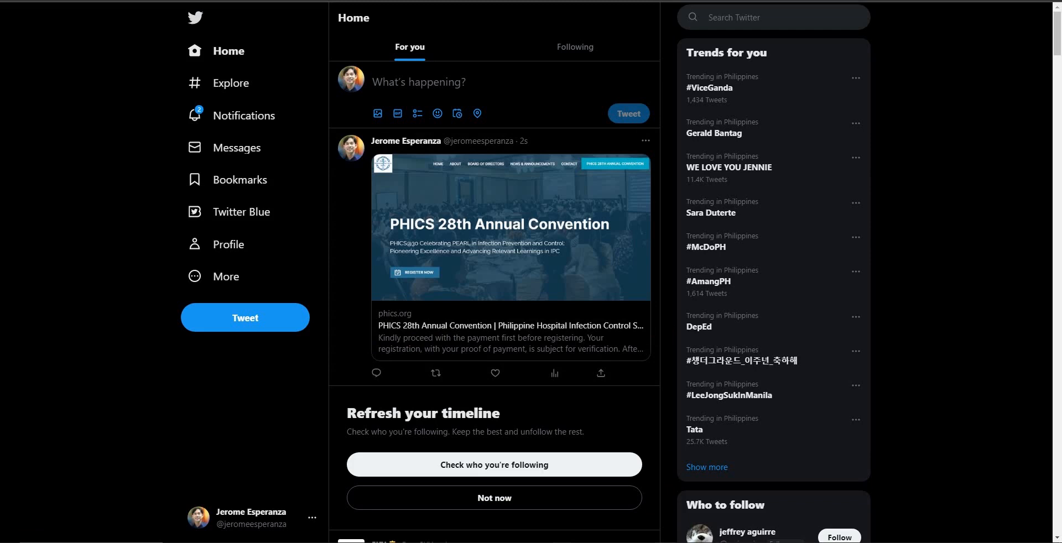
# Step: Switch to the Notepad outline and review the SEO for Drupal items, especially the XML Sitemap line
pyautogui.click(666, 542)
pyautogui.click(653, 349)
pyautogui.scroll(2, 578, 278)
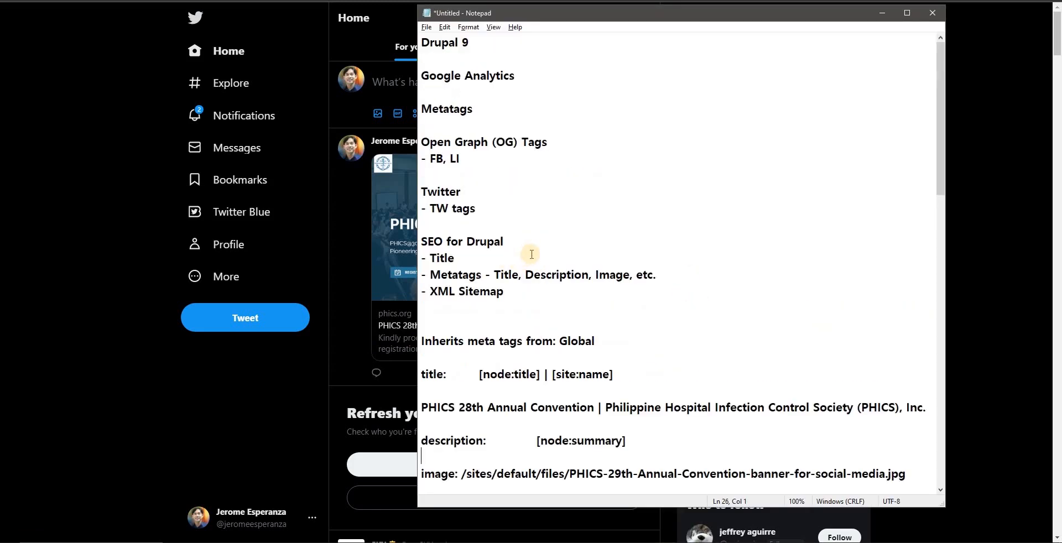
pyautogui.scroll(-1, 531, 254)
pyautogui.scroll(-1, 570, 228)
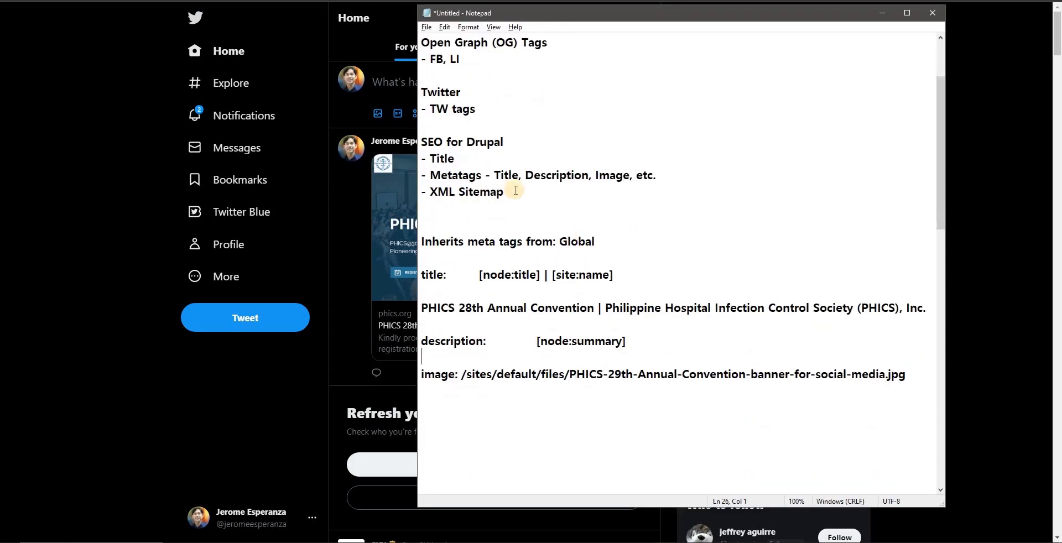
pyautogui.moveTo(516, 191); pyautogui.dragTo(424, 191)
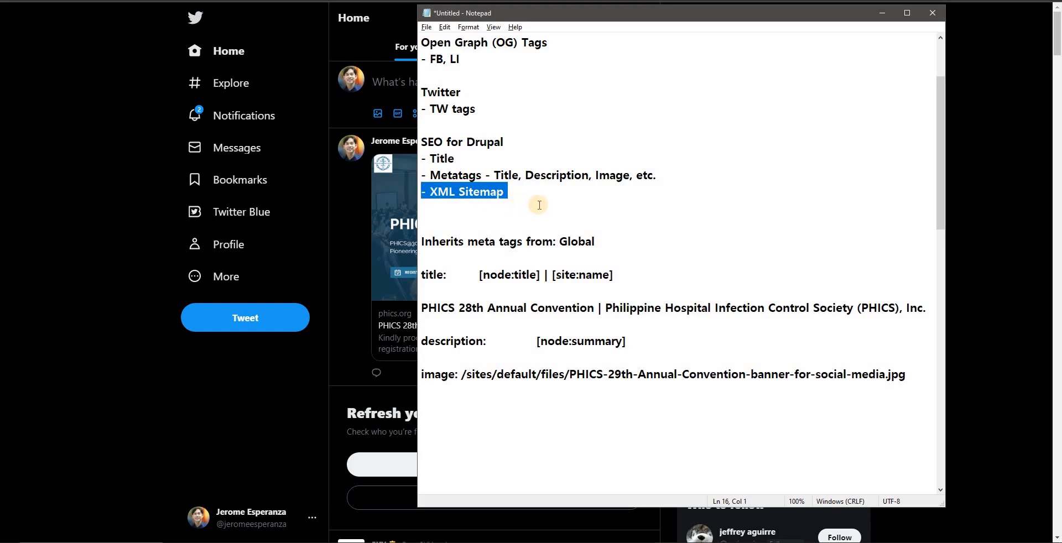
pyautogui.moveTo(546, 199); pyautogui.dragTo(423, 193)
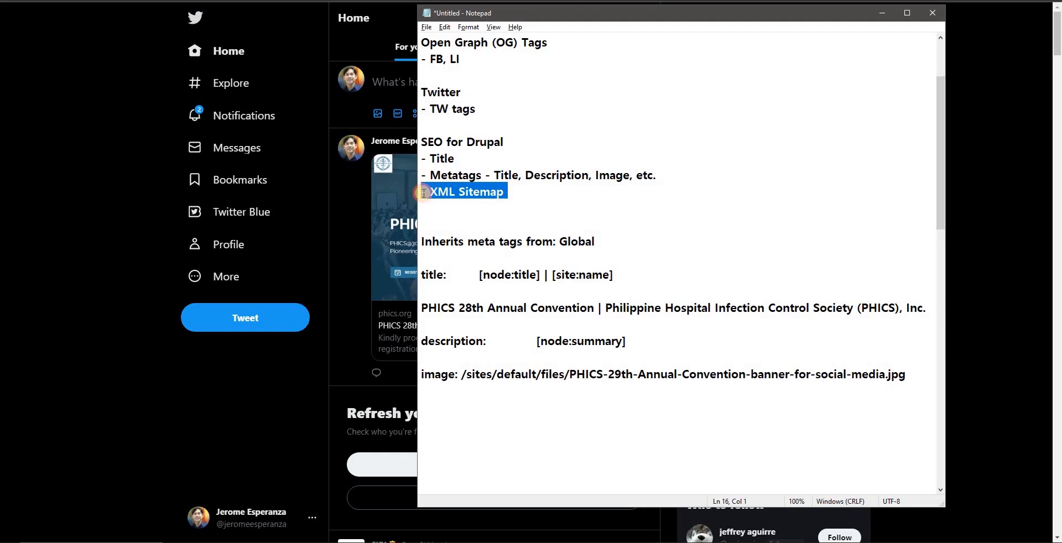
pyautogui.click(604, 213)
pyautogui.click(535, 188)
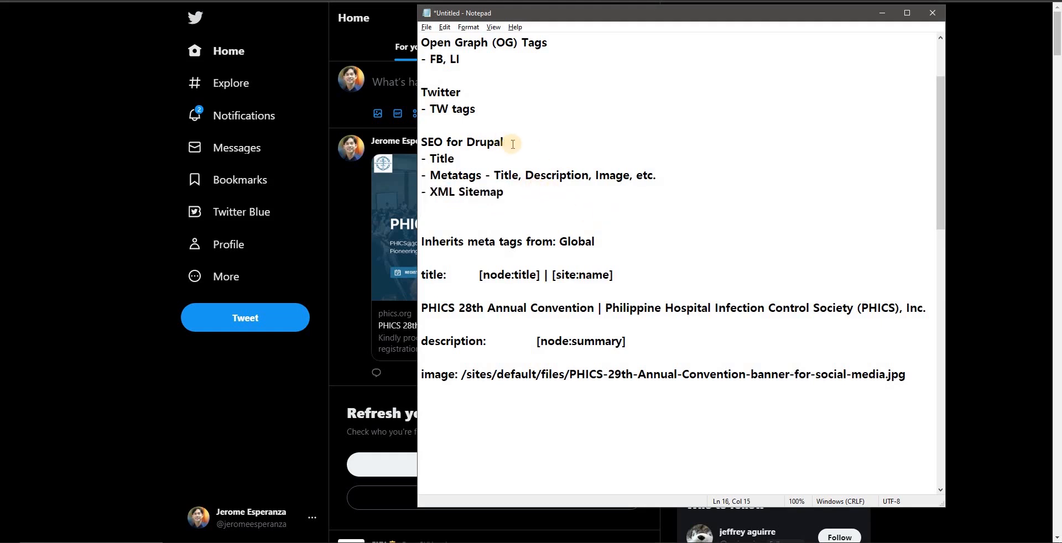
pyautogui.moveTo(422, 142); pyautogui.dragTo(512, 142)
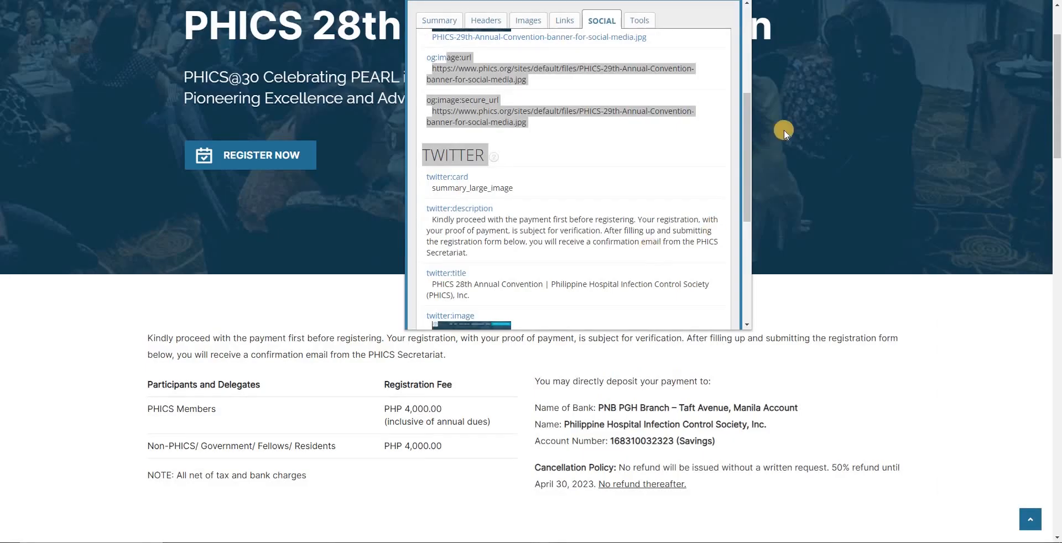
# Step: Look through the public convention page and its registration form, and open the SEO extension's summary for it
pyautogui.click(622, 117)
pyautogui.scroll(3, 644, 143)
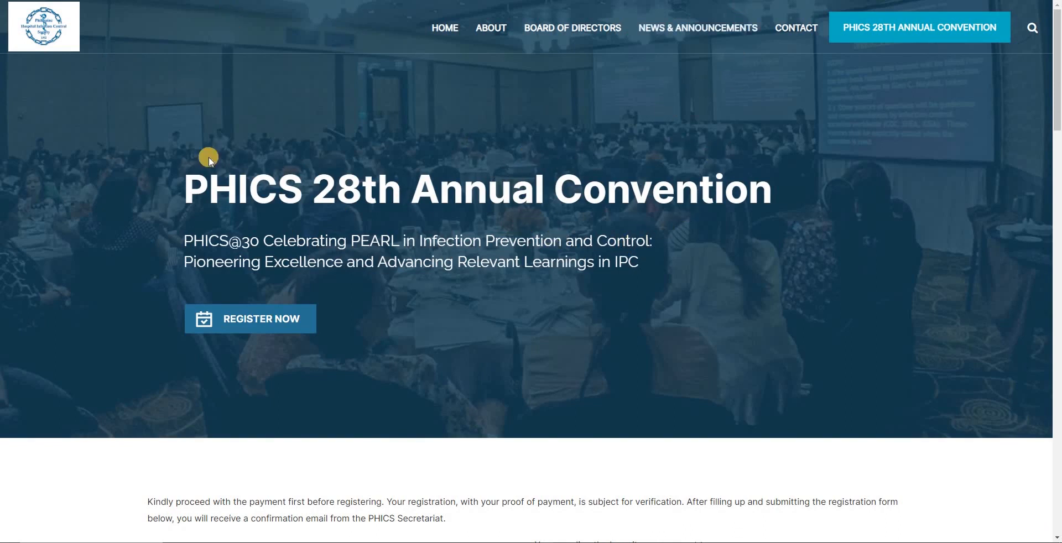
pyautogui.scroll(-10, 277, 161)
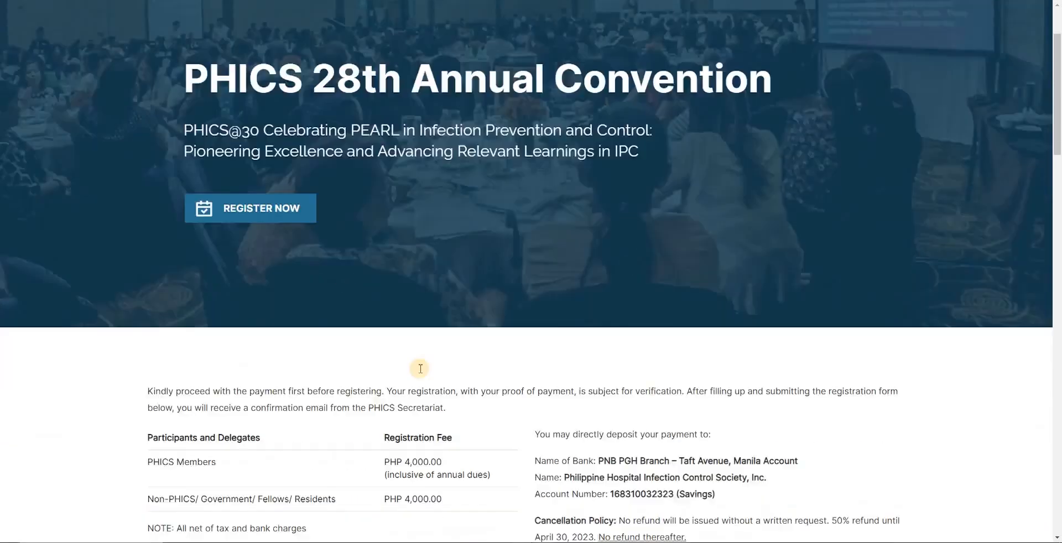
pyautogui.scroll(-15, 476, 381)
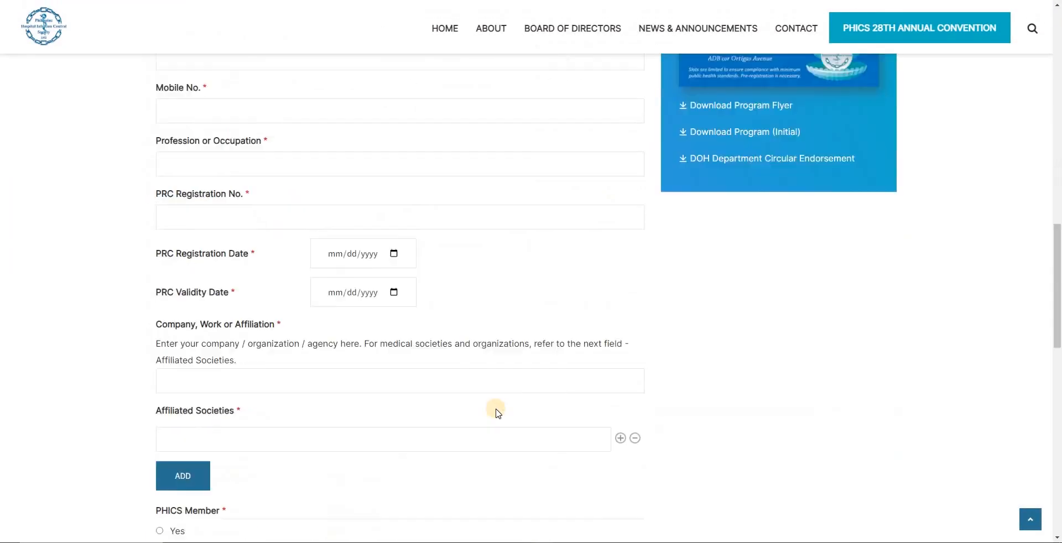
pyautogui.scroll(18, 514, 419)
pyautogui.scroll(7, 704, 108)
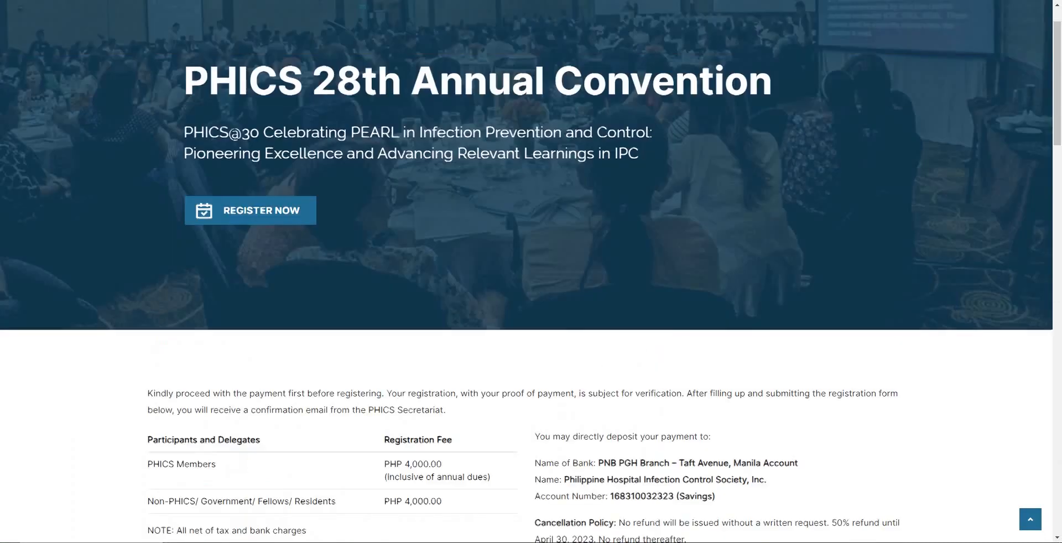
pyautogui.click(738, 2)
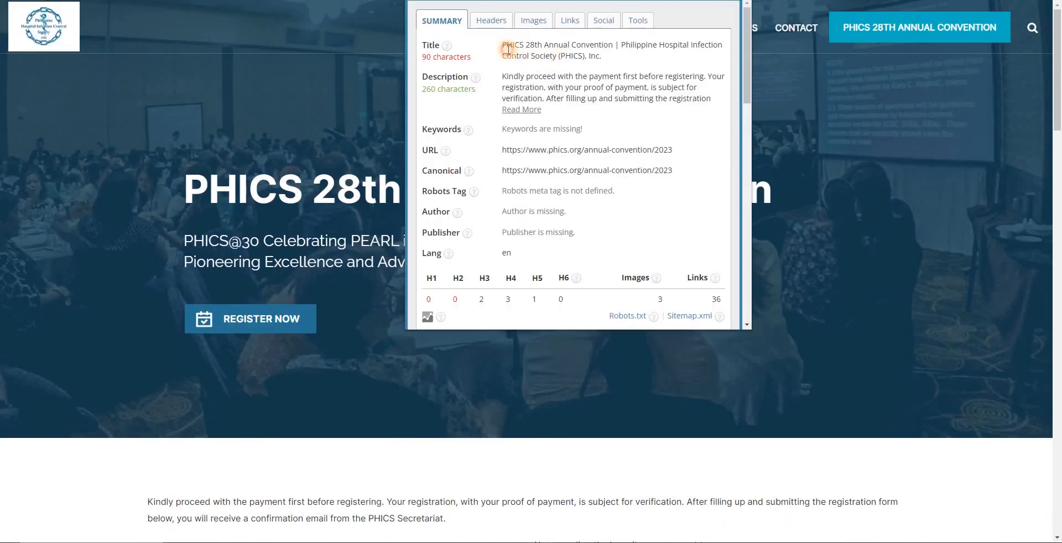
# Step: Search Google for the copied page title "PHICS 28th Annual Convention" and reopen the convention page's SEO summary
pyautogui.moveTo(503, 45); pyautogui.dragTo(613, 44)
pyautogui.hotkey('ctrl', 'c')
pyautogui.hotkey('ctrl', 't')
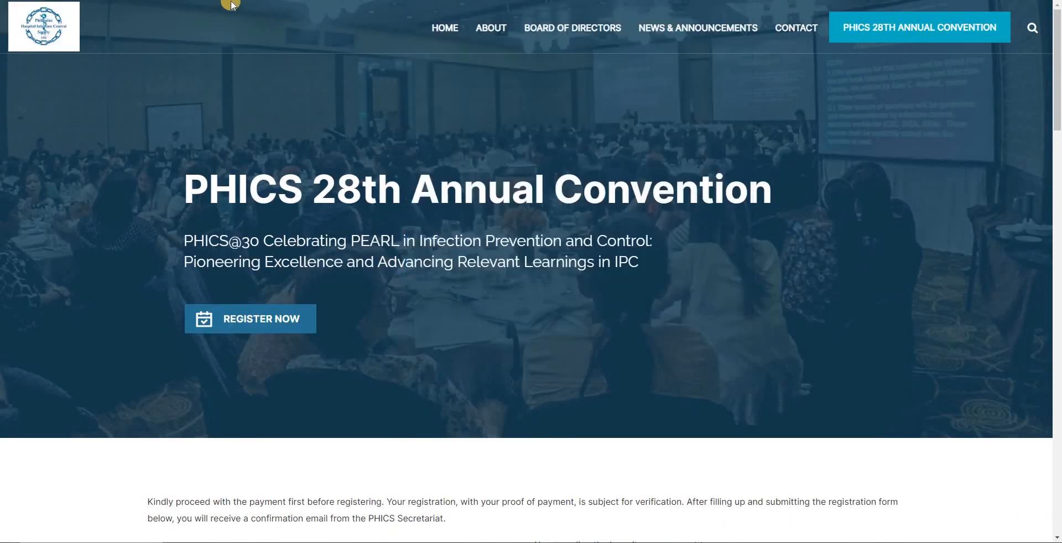
pyautogui.hotkey('ctrl', 'v')
pyautogui.press('Return')
pyautogui.click(744, 0)
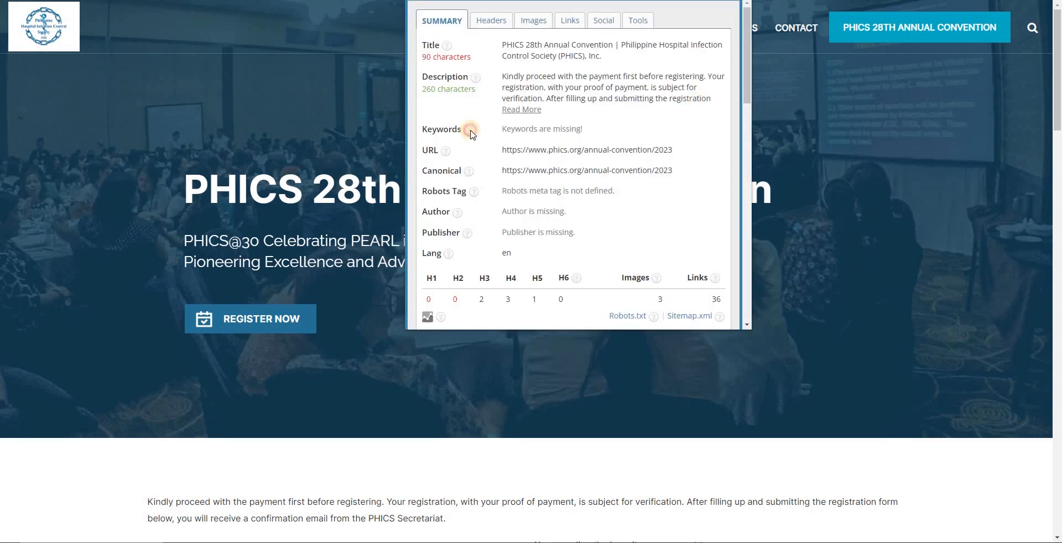
# Step: Open the convention page's source with line wrap on and enlarged text, and highlight its description meta tag
pyautogui.click(223, 100)
pyautogui.rightClick(224, 101)
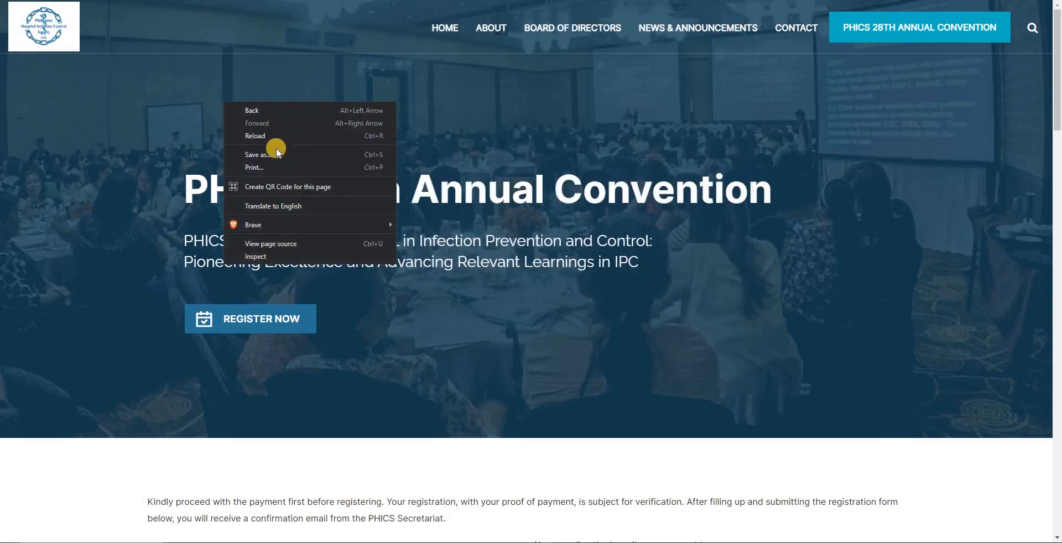
pyautogui.click(280, 244)
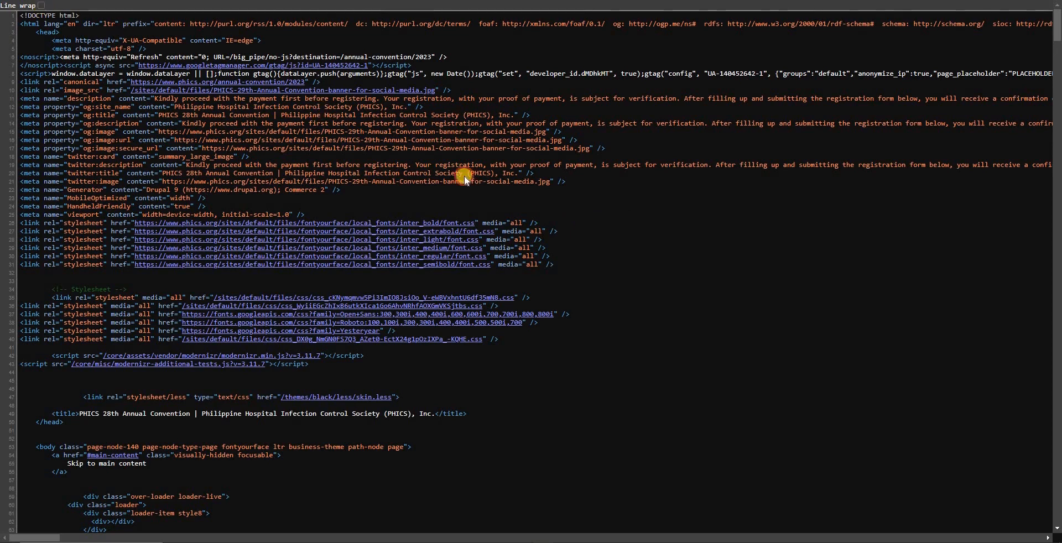
pyautogui.scroll(3, 574, 224)
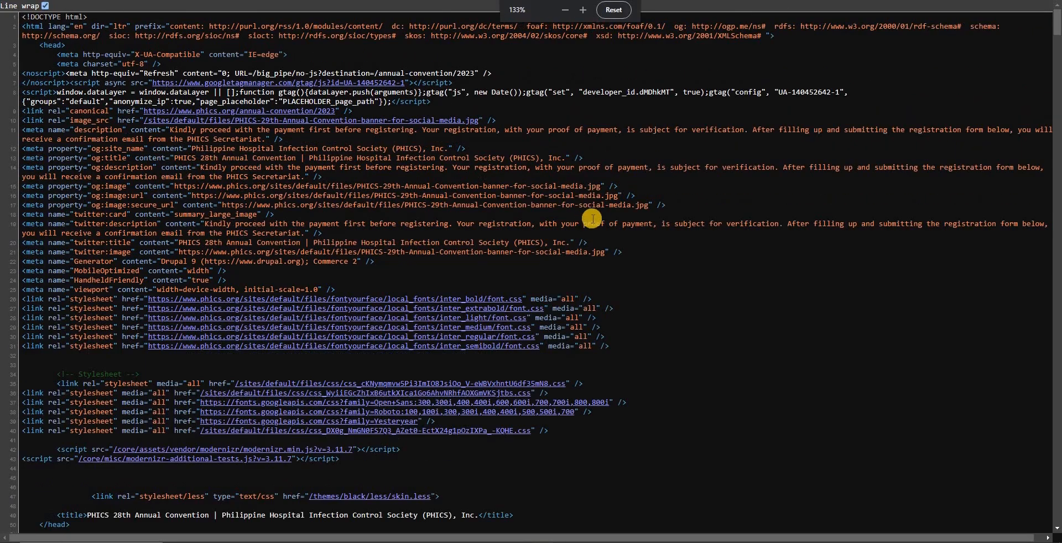
pyautogui.scroll(3, 600, 213)
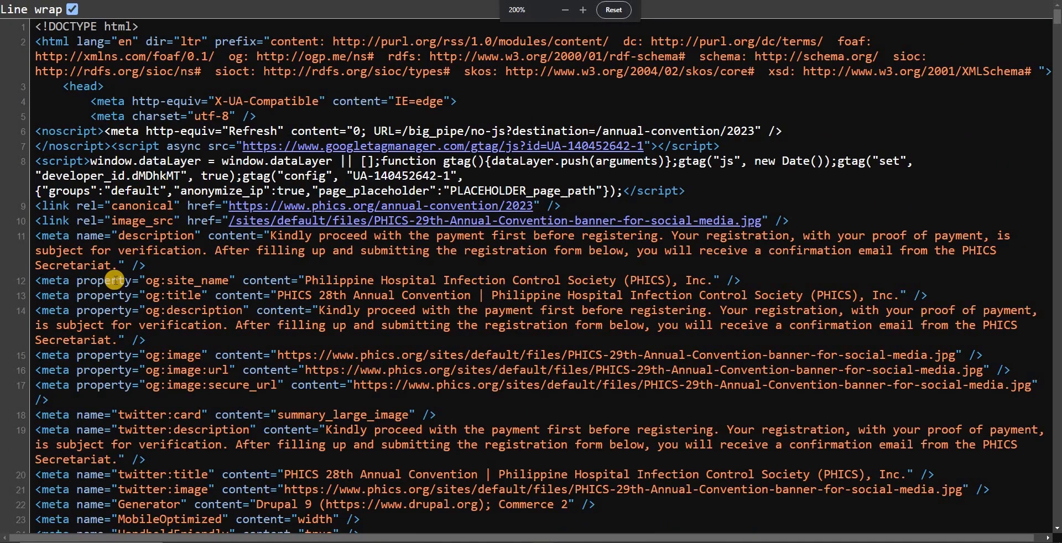
pyautogui.scroll(-1, 140, 289)
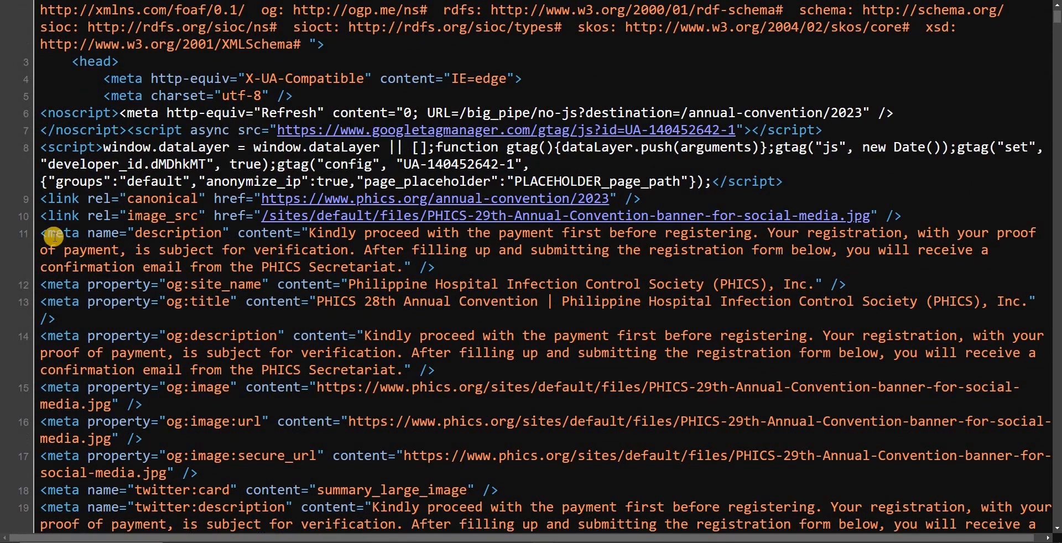
pyautogui.moveTo(43, 231); pyautogui.dragTo(995, 254)
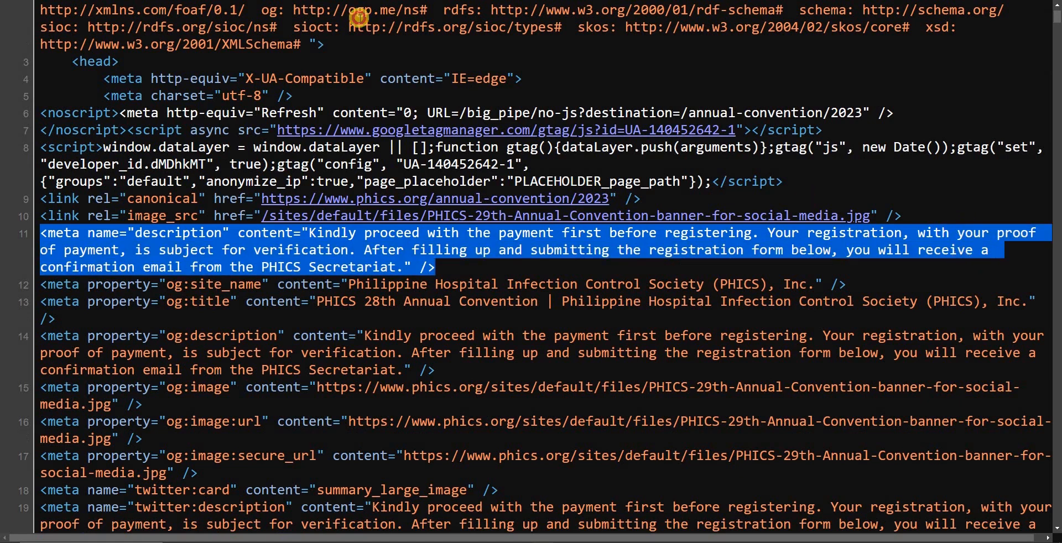
# Step: Highlight the description text under the News and Announcements result in the Google results, and return to the page source
pyautogui.hotkey('ctrl', 'shift', 'Tab')
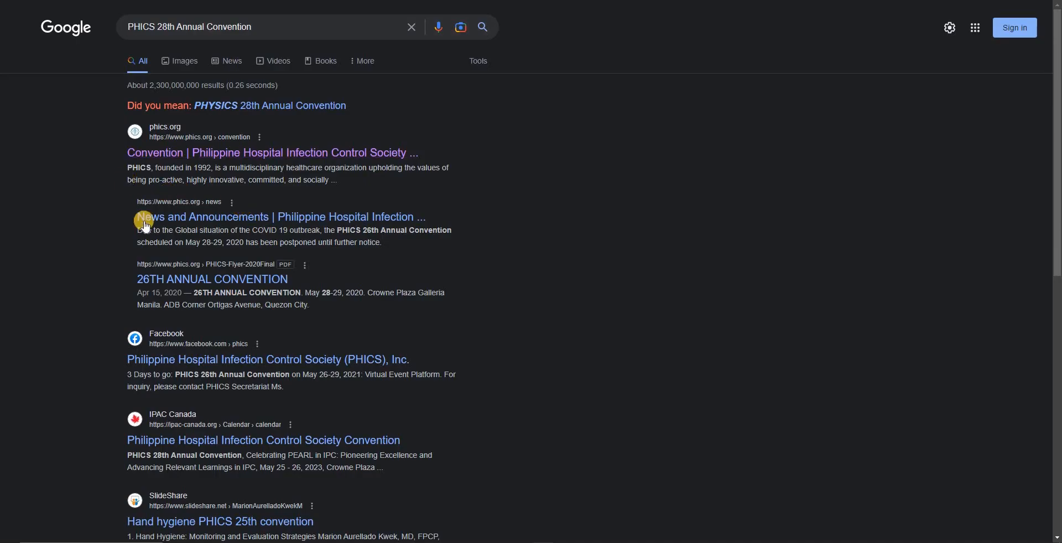
pyautogui.moveTo(135, 230); pyautogui.dragTo(207, 242)
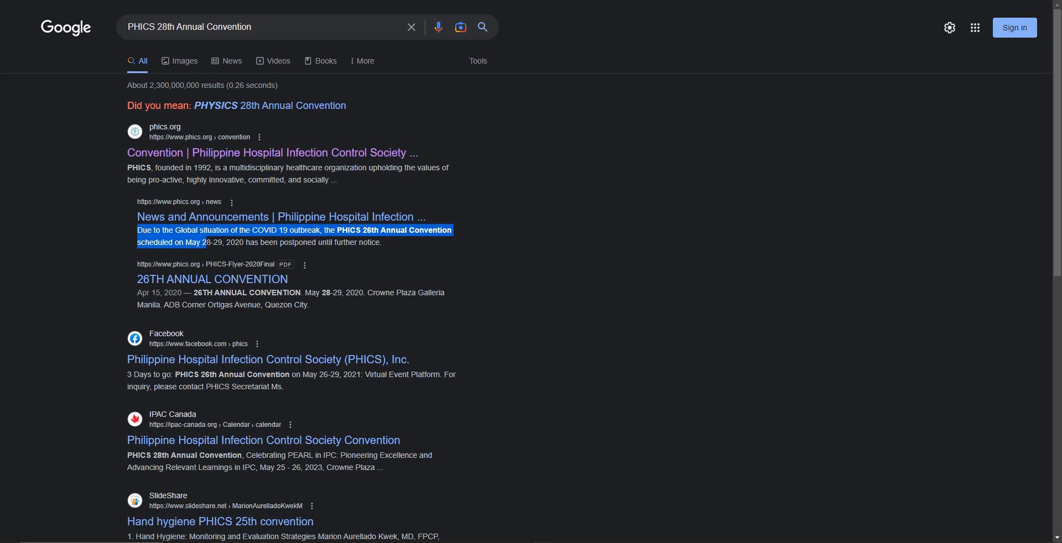
pyautogui.hotkey('ctrl', 'Tab')
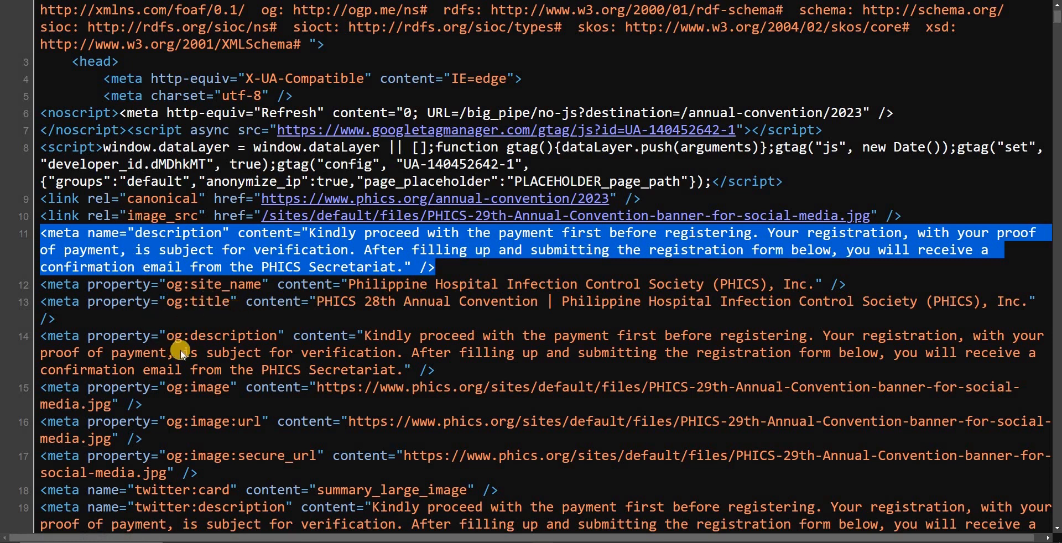
# Step: Find "title" in the page source and highlight the text of the title element in the head section
pyautogui.scroll(-1, 221, 351)
pyautogui.hotkey('ctrl', 'f')
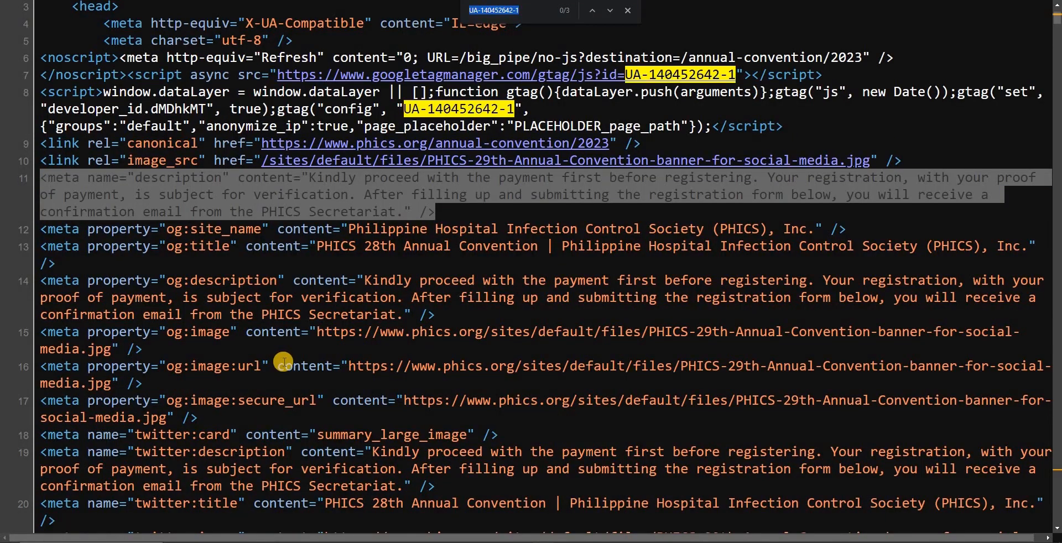
pyautogui.write('title')
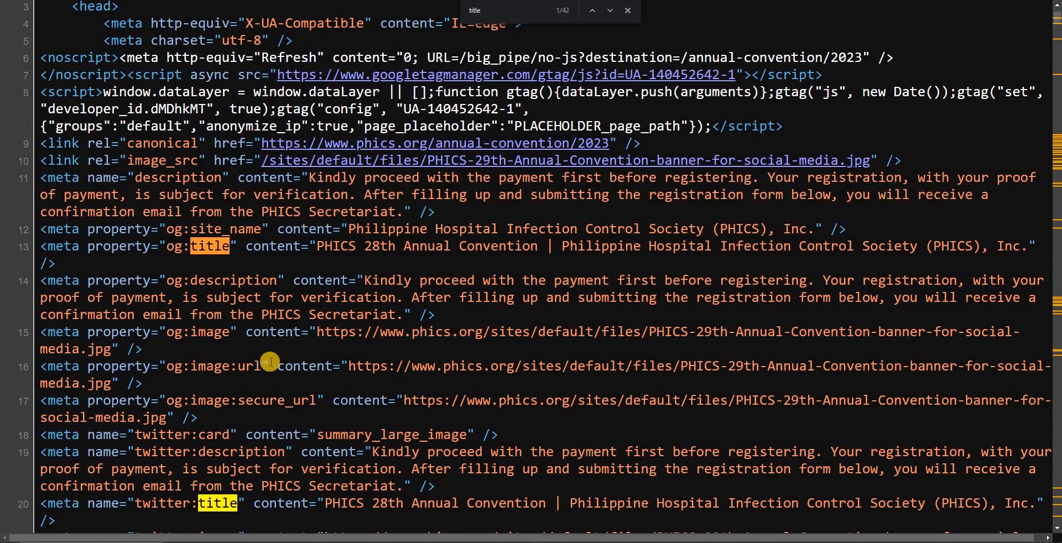
pyautogui.press('Return')
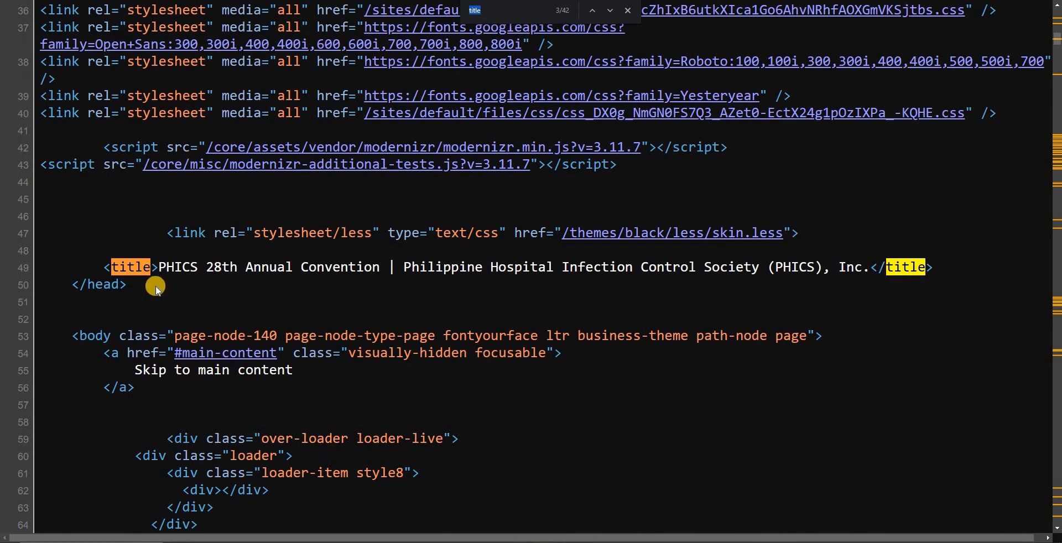
pyautogui.moveTo(103, 267); pyautogui.dragTo(198, 267)
pyautogui.moveTo(415, 268); pyautogui.dragTo(884, 277)
pyautogui.hotkey('ctrl', 'g')
pyautogui.hotkey('ctrl', 'g')
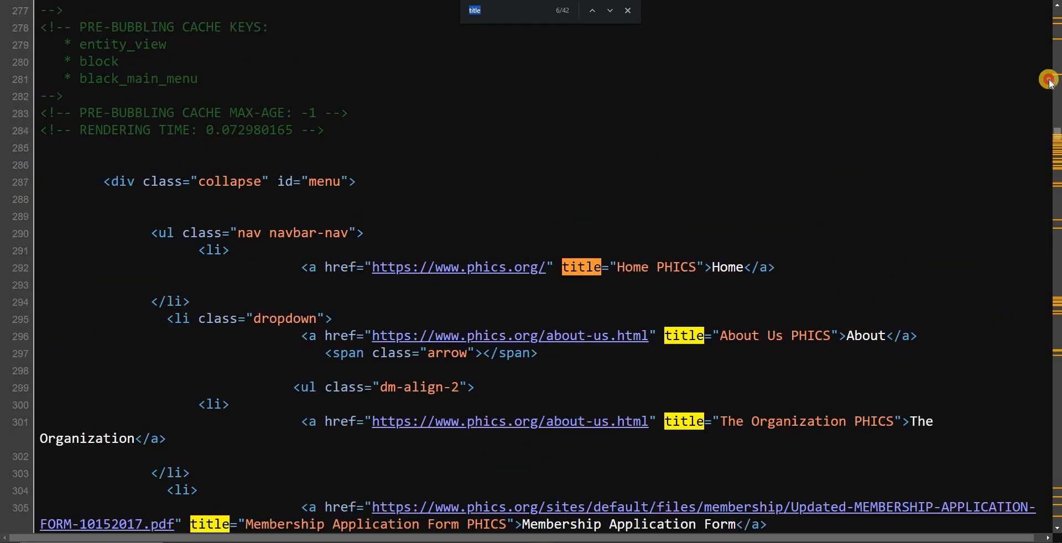
# Step: Return to the start of the source and highlight the Open Graph site name, title and description tags
pyautogui.moveTo(1049, 78); pyautogui.dragTo(1048, 20)
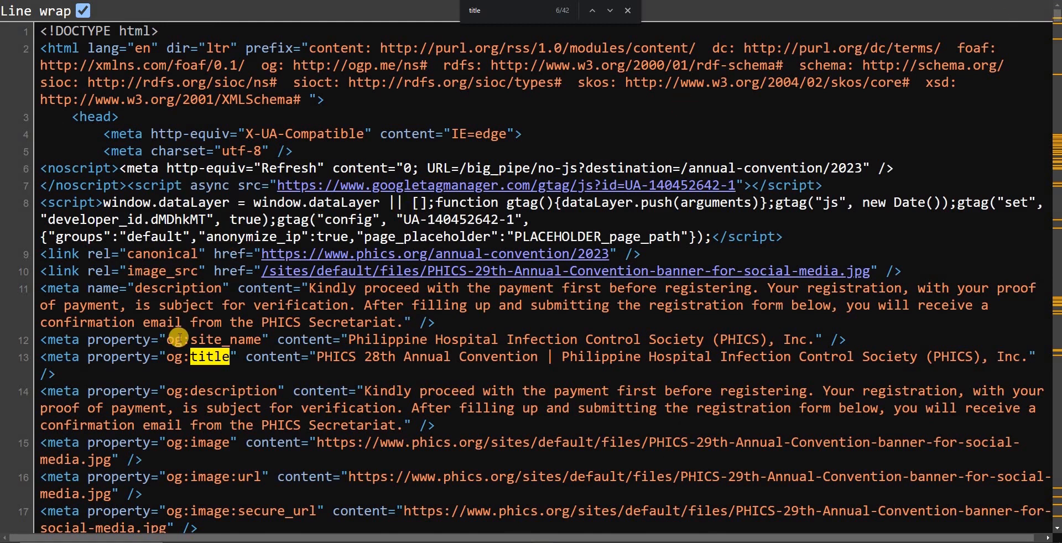
pyautogui.moveTo(55, 357); pyautogui.dragTo(230, 357)
pyautogui.moveTo(60, 339); pyautogui.dragTo(256, 339)
pyautogui.moveTo(321, 339); pyautogui.dragTo(539, 339)
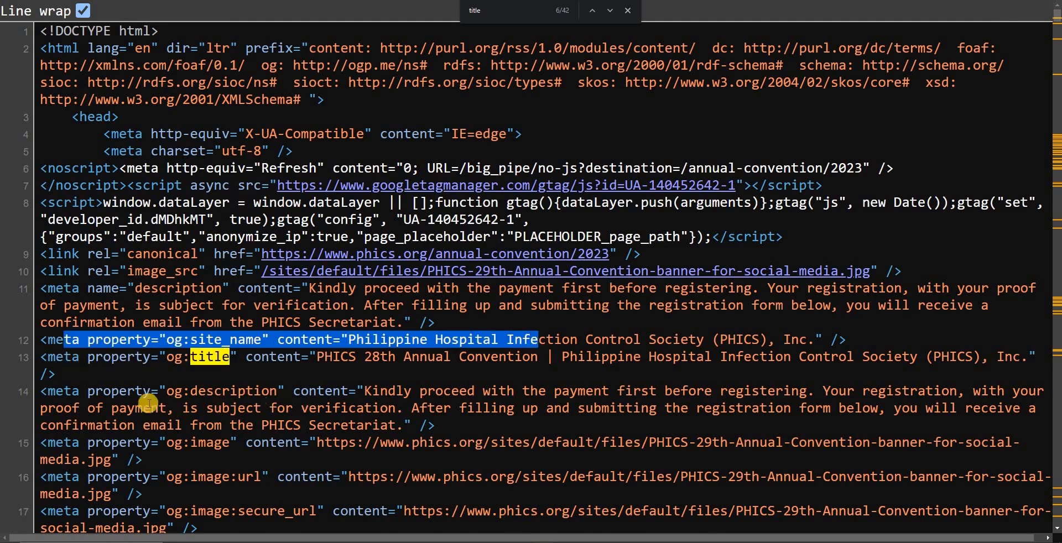
pyautogui.click(61, 389)
pyautogui.moveTo(236, 391); pyautogui.dragTo(274, 389)
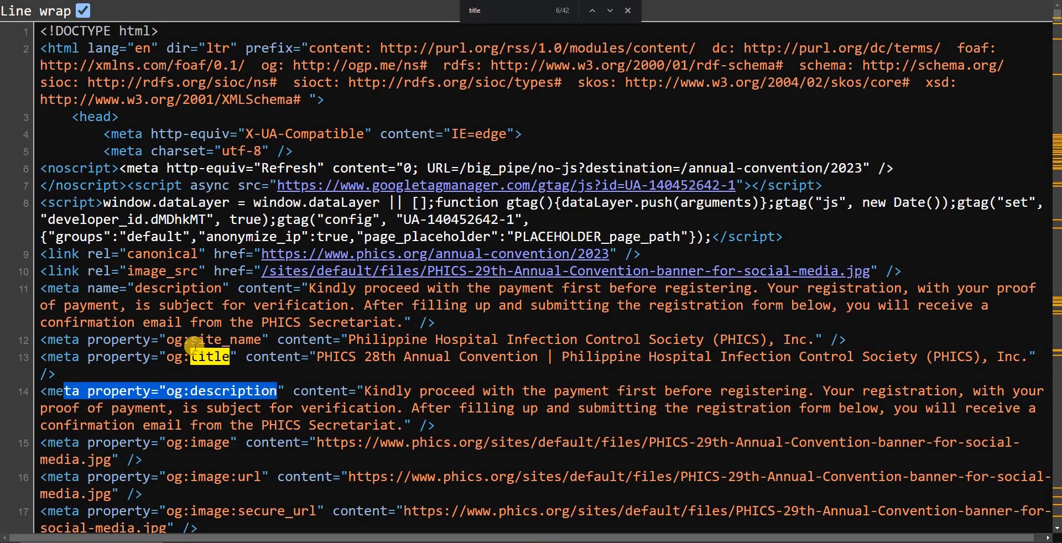
pyautogui.moveTo(168, 339); pyautogui.dragTo(202, 388)
# Step: Highlight the Twitter meta tags in the source, from twitter:card through twitter:image, and clear the selection
pyautogui.scroll(-3, 332, 378)
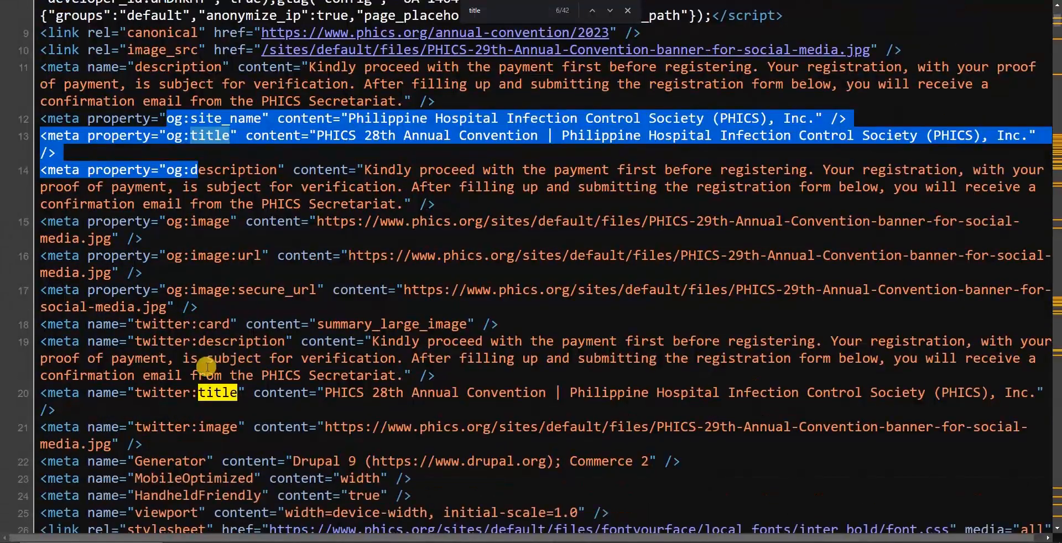
pyautogui.scroll(-1, 199, 343)
pyautogui.moveTo(71, 326); pyautogui.dragTo(290, 443)
pyautogui.scroll(-1, 292, 465)
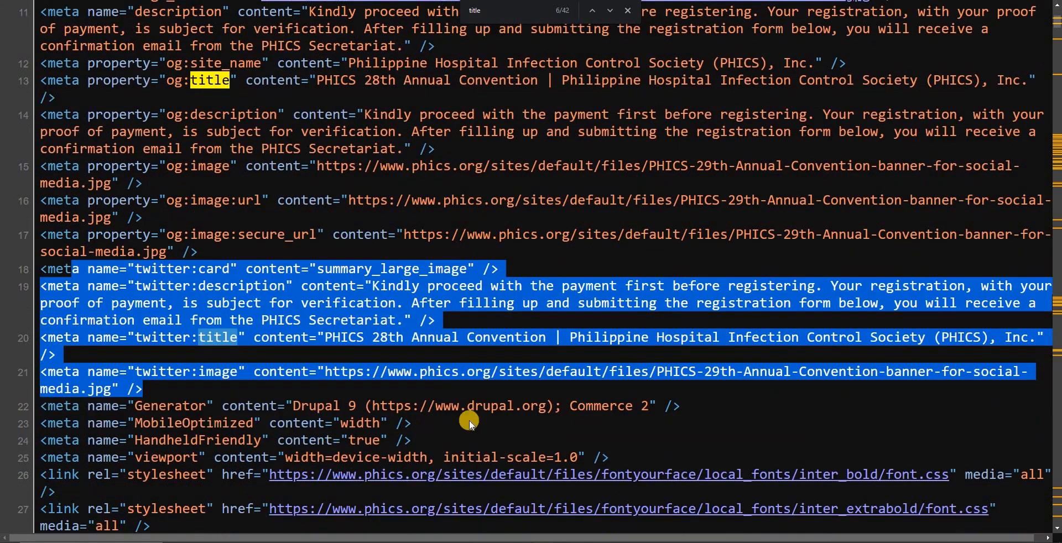
pyautogui.click(298, 261)
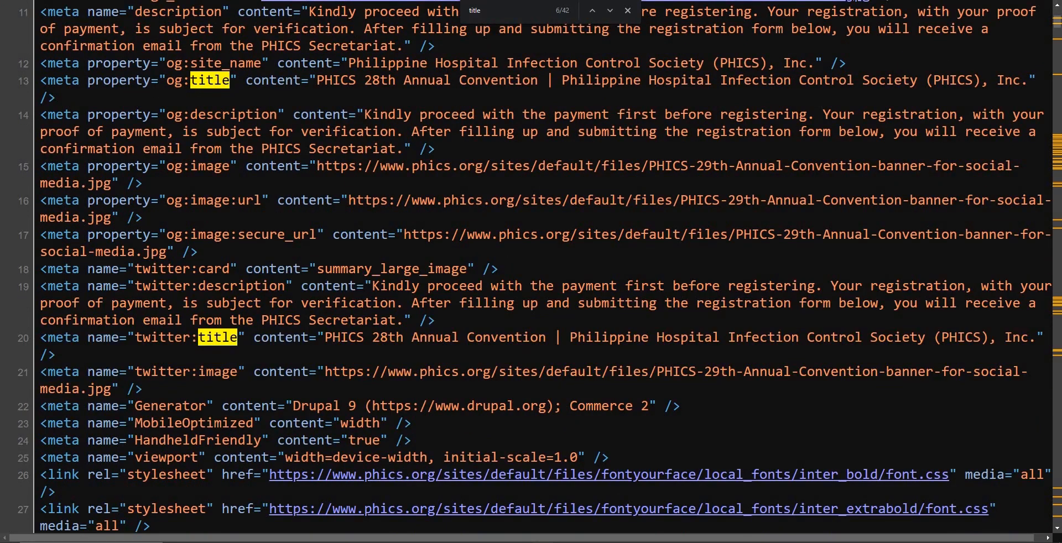
# Step: Go back to the Google results and highlight the title and description of the first phics.org result
pyautogui.hotkey('ctrl', 'Tab')
pyautogui.moveTo(109, 156); pyautogui.dragTo(402, 155)
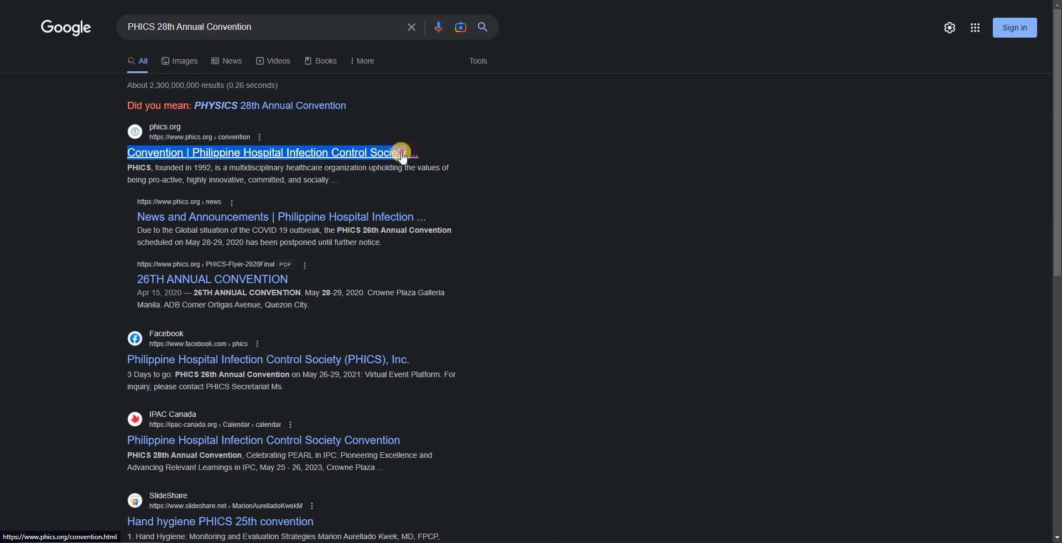
pyautogui.moveTo(129, 167); pyautogui.dragTo(341, 187)
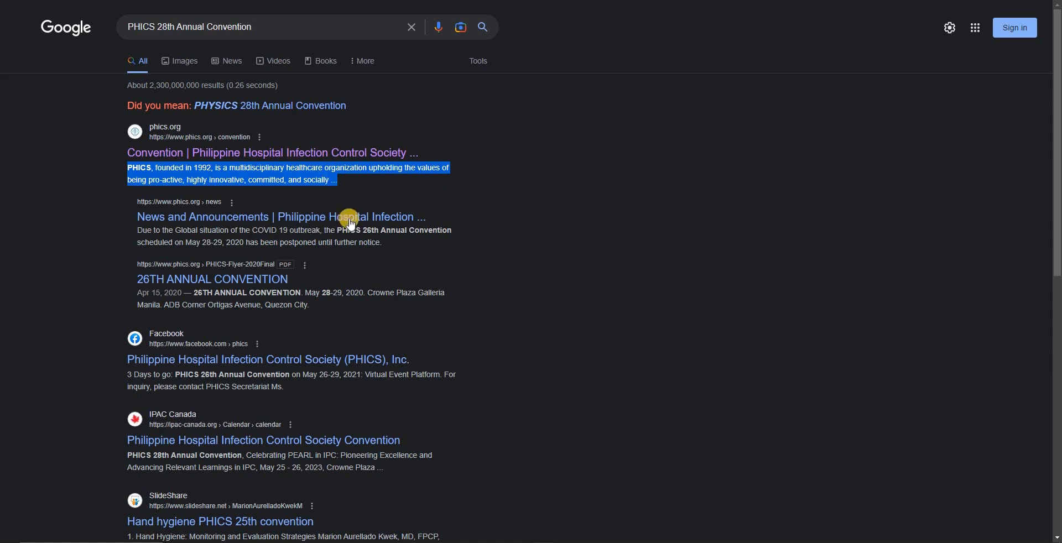
pyautogui.click(546, 270)
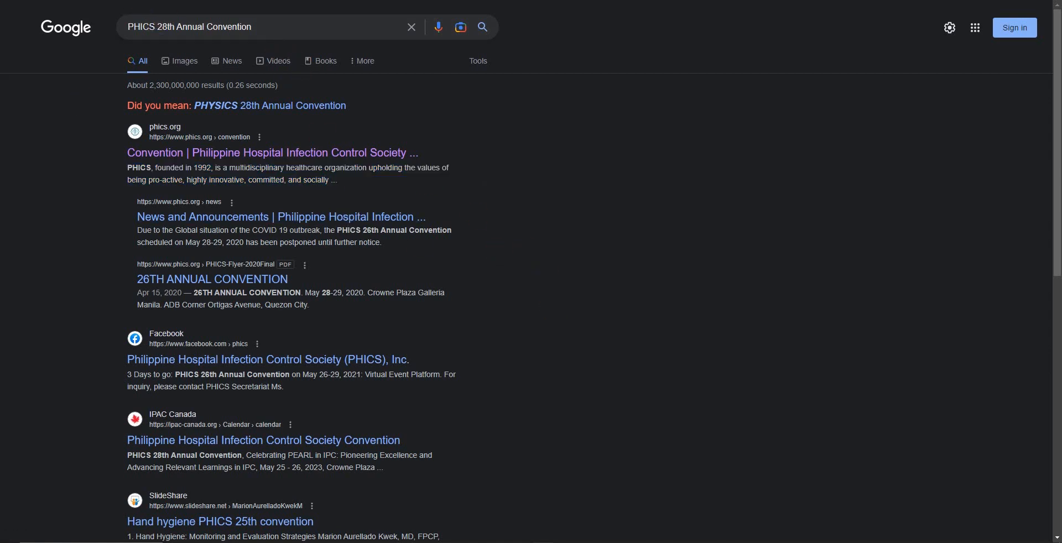